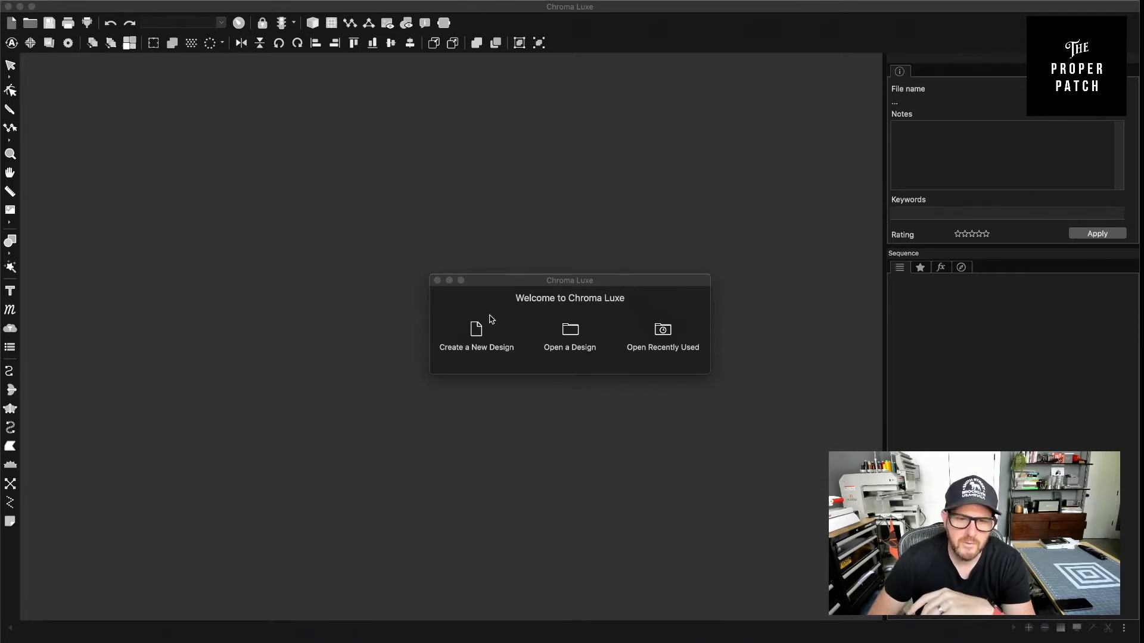
Create a new design, import the "KANYE REST" artwork as a background image and shift it slightly down
{"action": "left_click", "coordinate": [478, 334]}
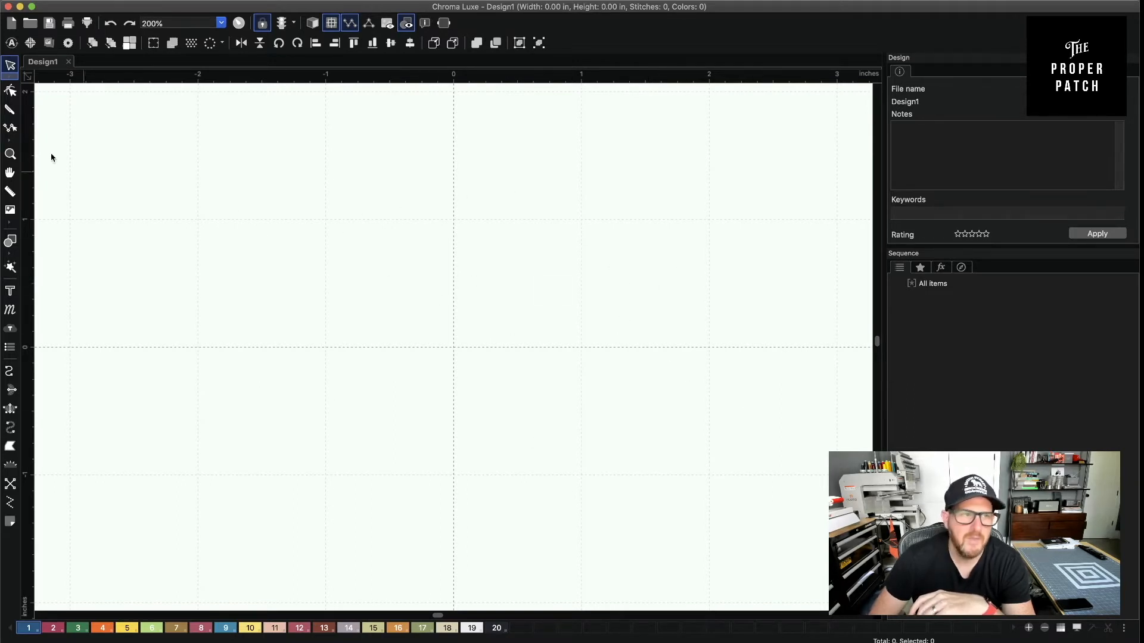
{"action": "left_click_drag", "start_coordinate": [18, 197], "coordinate": [498, 350]}
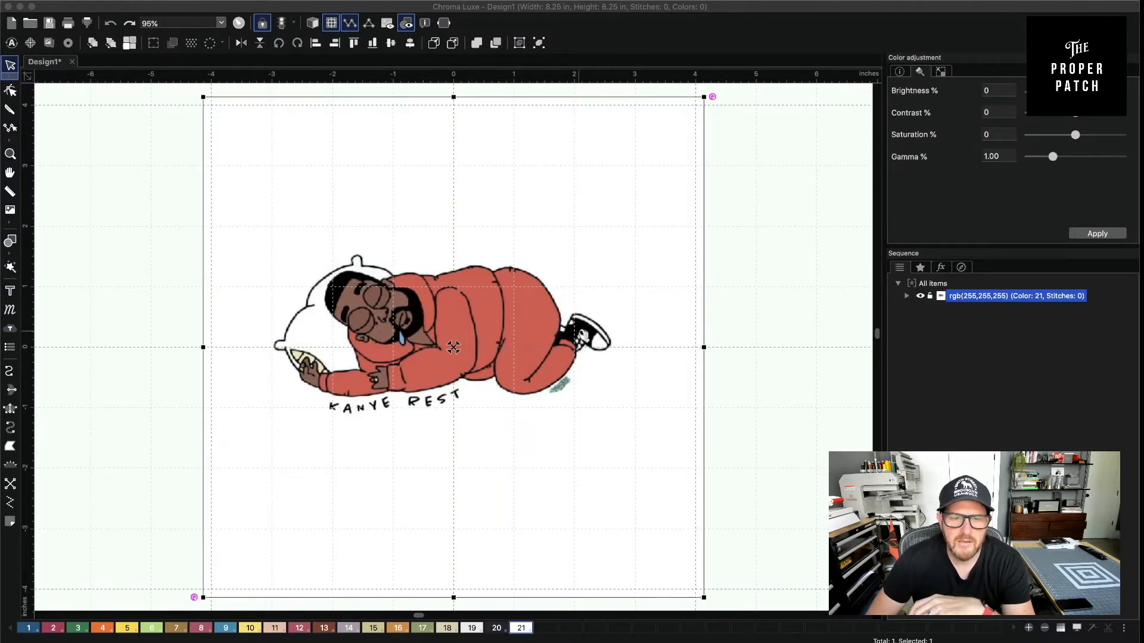
{"action": "left_click", "coordinate": [534, 330]}
{"action": "left_click_drag", "start_coordinate": [534, 329], "coordinate": [538, 340]}
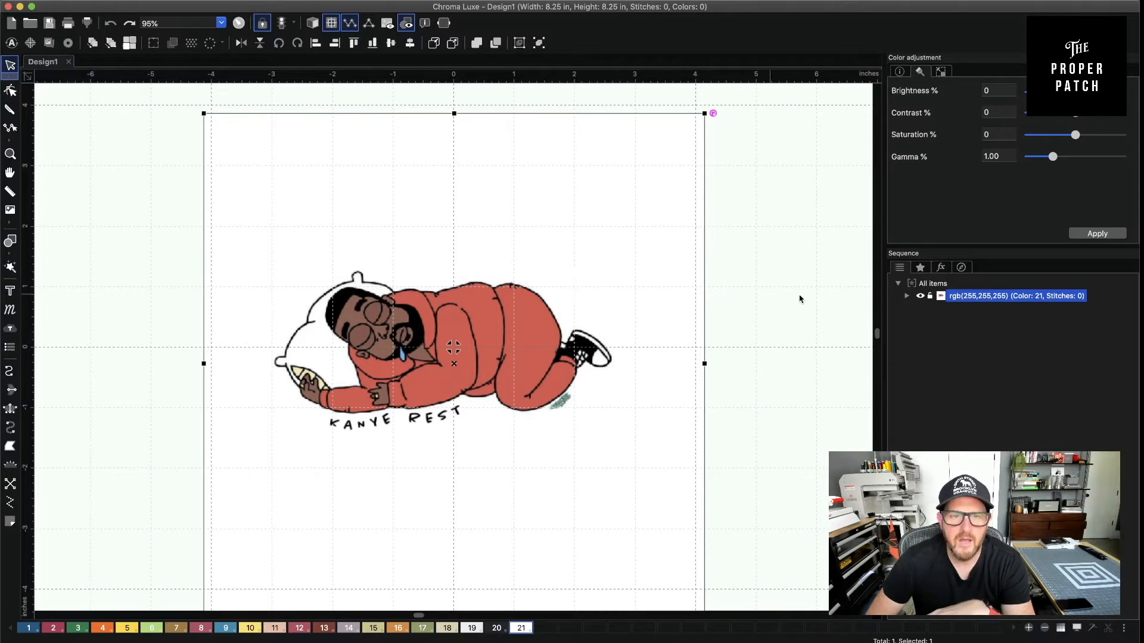
Lock the imported artwork in the sequence list and toggle its visibility off and back on
{"action": "left_click", "coordinate": [930, 297]}
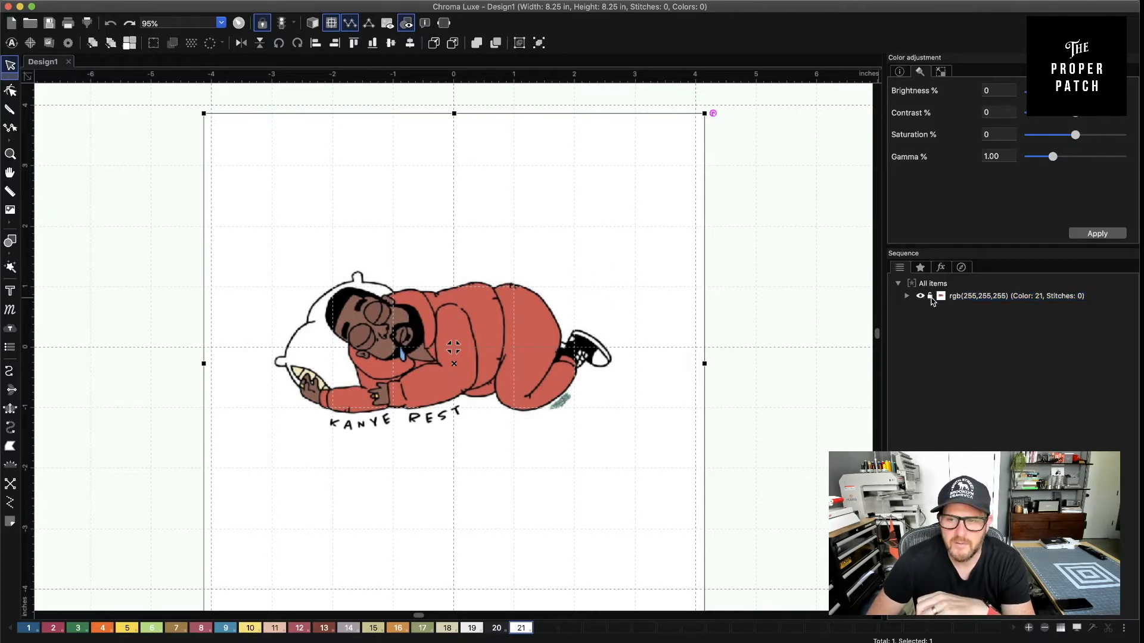
{"action": "left_click", "coordinate": [931, 298]}
{"action": "left_click", "coordinate": [931, 298]}
{"action": "left_click", "coordinate": [931, 297]}
{"action": "left_click", "coordinate": [931, 299]}
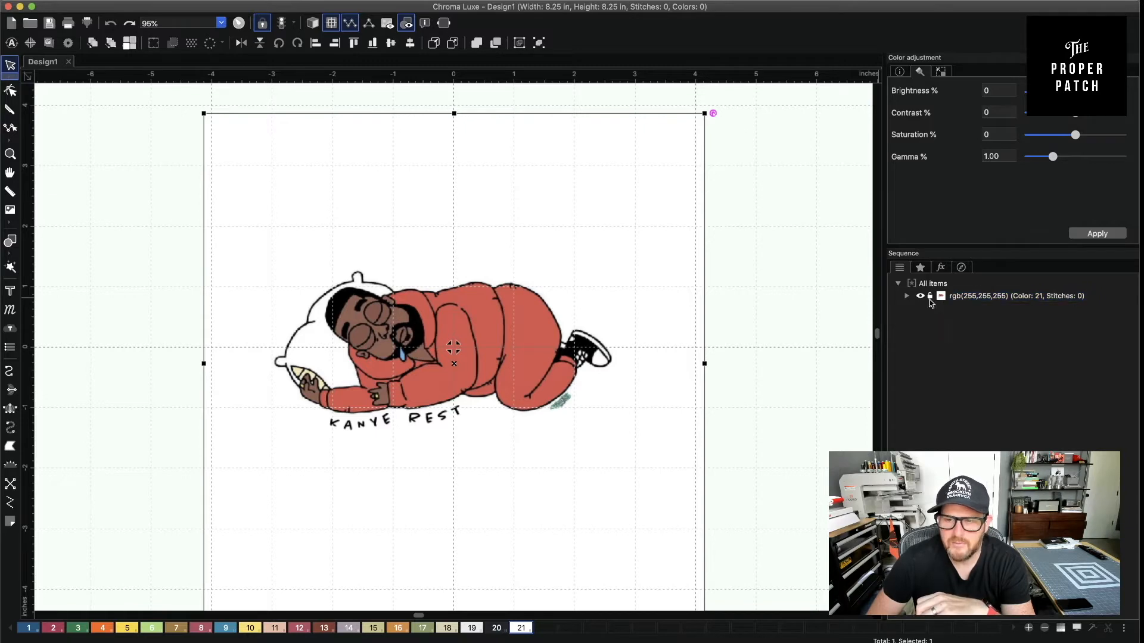
{"action": "left_click", "coordinate": [931, 299]}
{"action": "left_click", "coordinate": [932, 299]}
{"action": "left_click", "coordinate": [932, 299]}
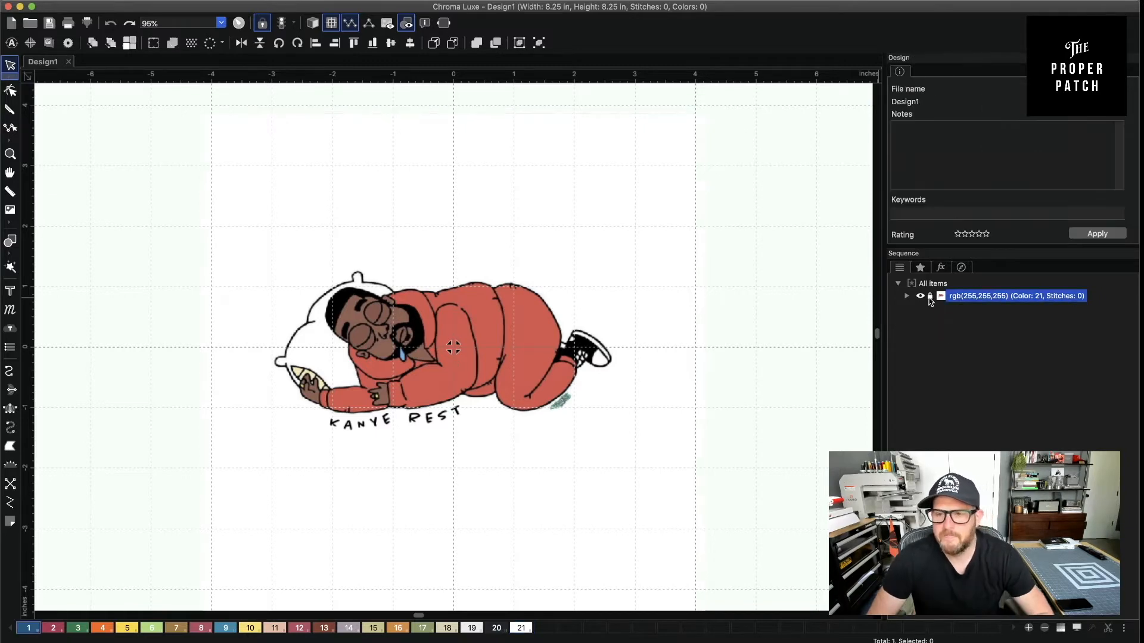
{"action": "left_click", "coordinate": [920, 297]}
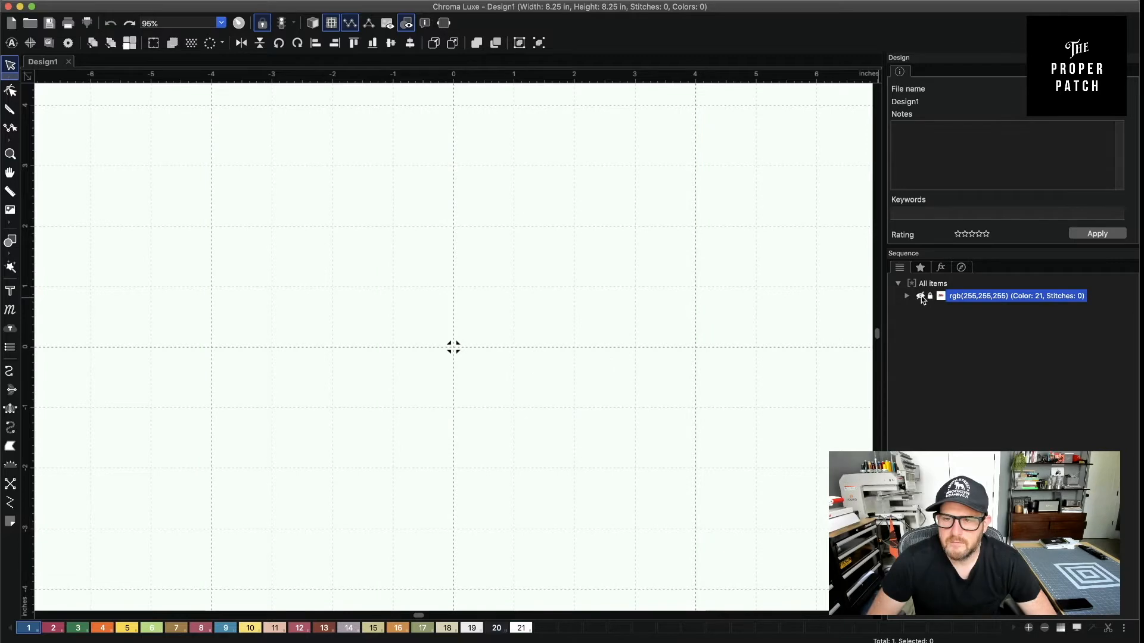
{"action": "left_click", "coordinate": [921, 296]}
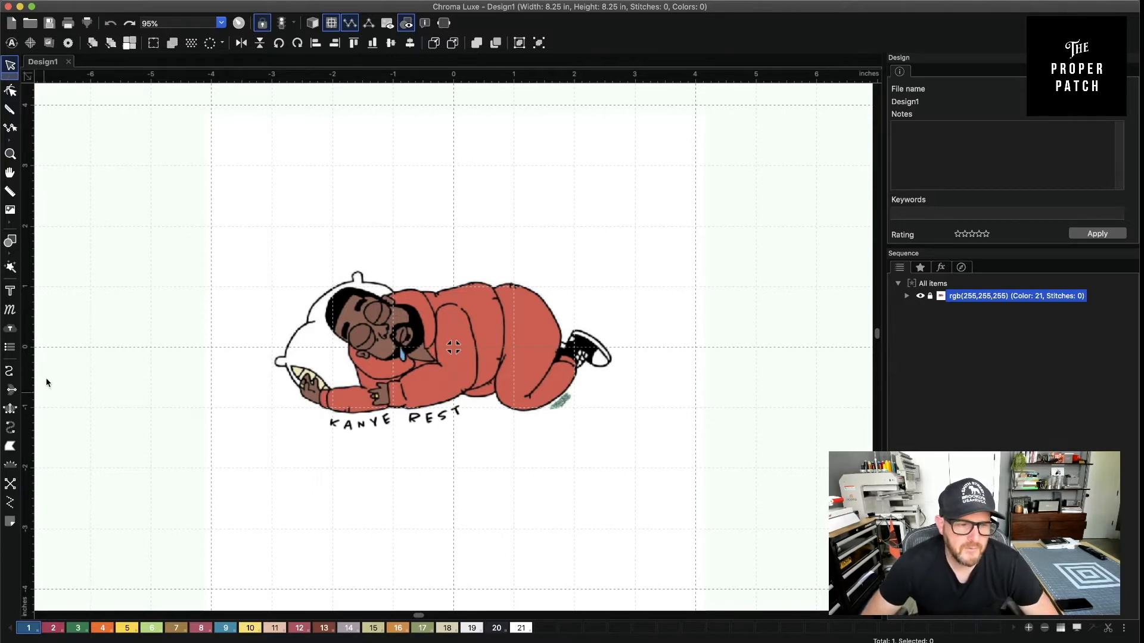
Start a Steil path and set its width to 1.5 mm, with the view centred on the figure's head
{"action": "left_click", "coordinate": [10, 427]}
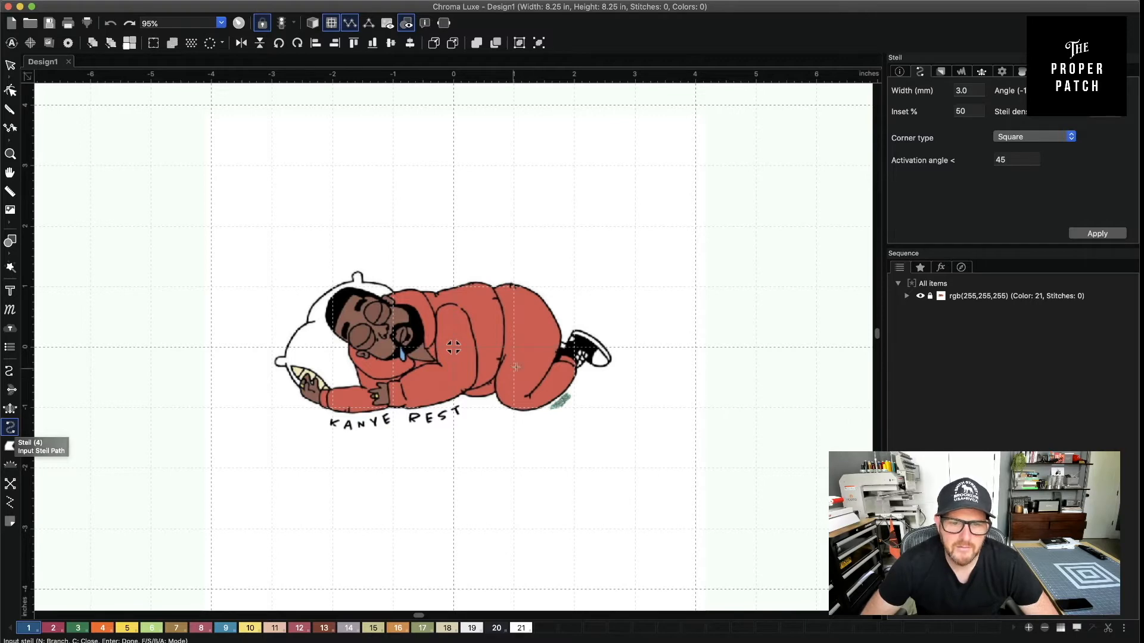
{"action": "scroll", "coordinate": [561, 326], "scroll_direction": "up", "scroll_amount": 7}
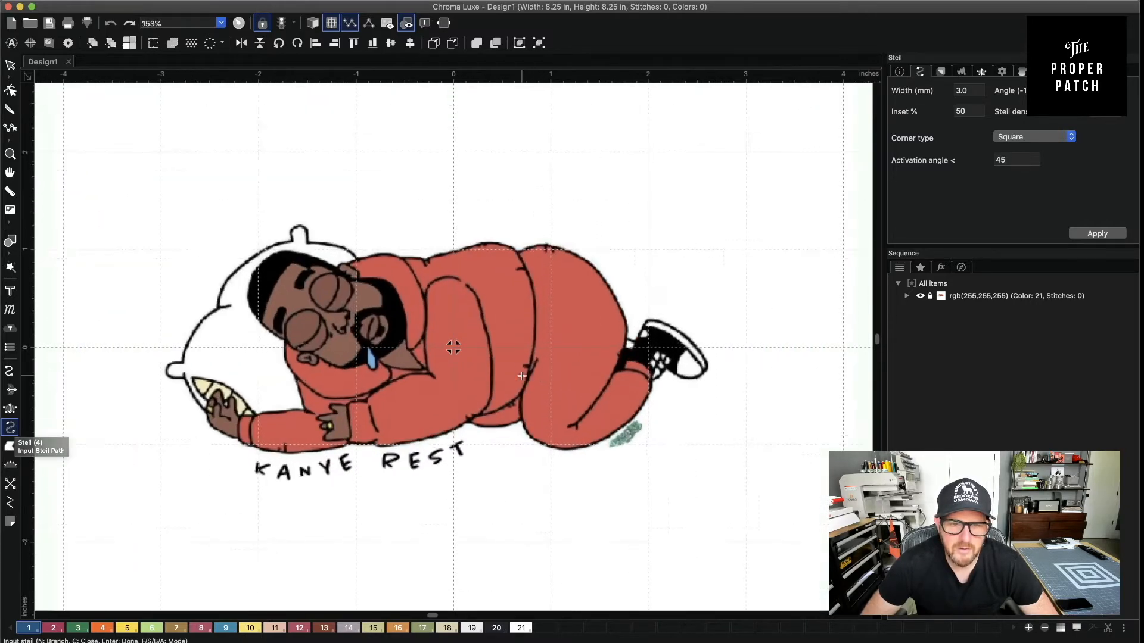
{"action": "scroll", "coordinate": [448, 389], "scroll_direction": "up", "scroll_amount": 1}
{"action": "key", "text": "space"}
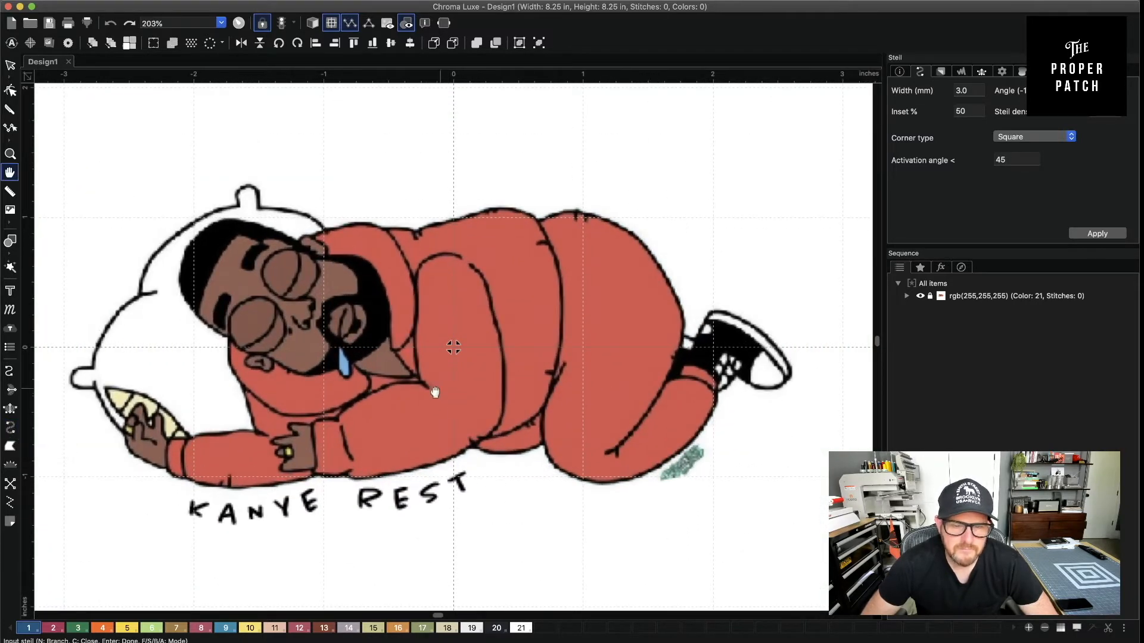
{"action": "left_click_drag", "start_coordinate": [607, 371], "coordinate": [618, 367]}
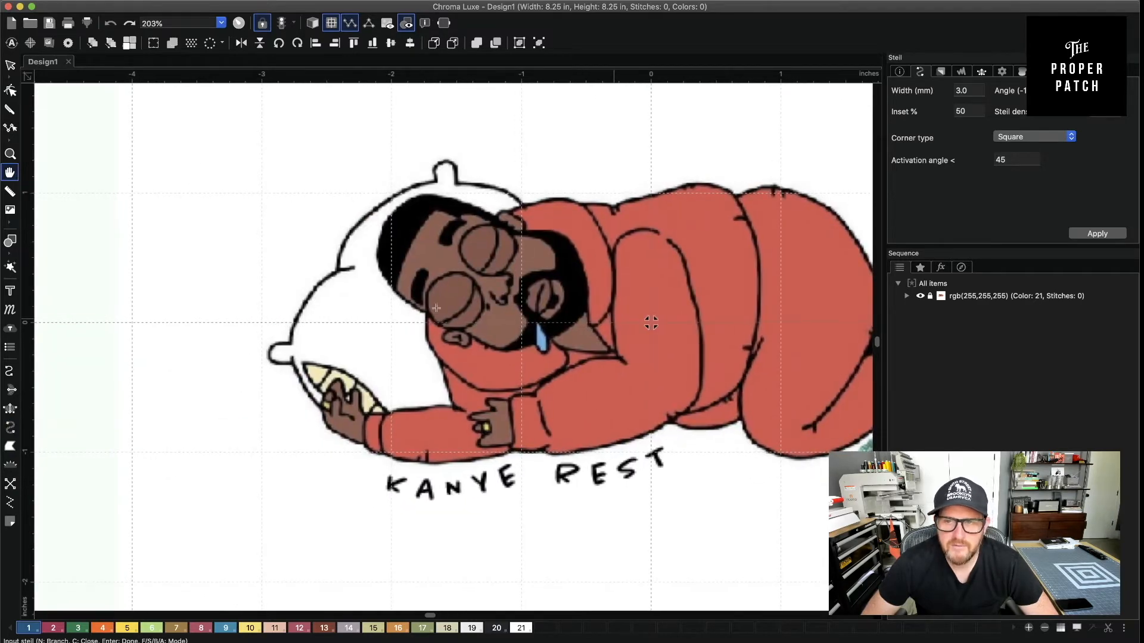
{"action": "left_click", "coordinate": [970, 90]}
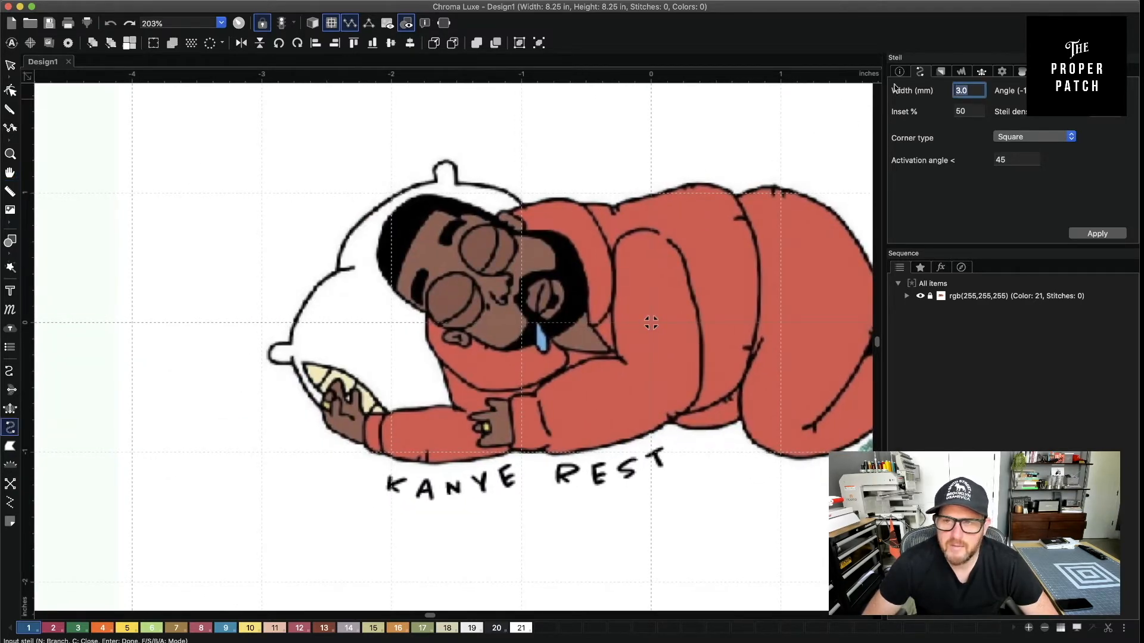
{"action": "type", "text": "1.5"}
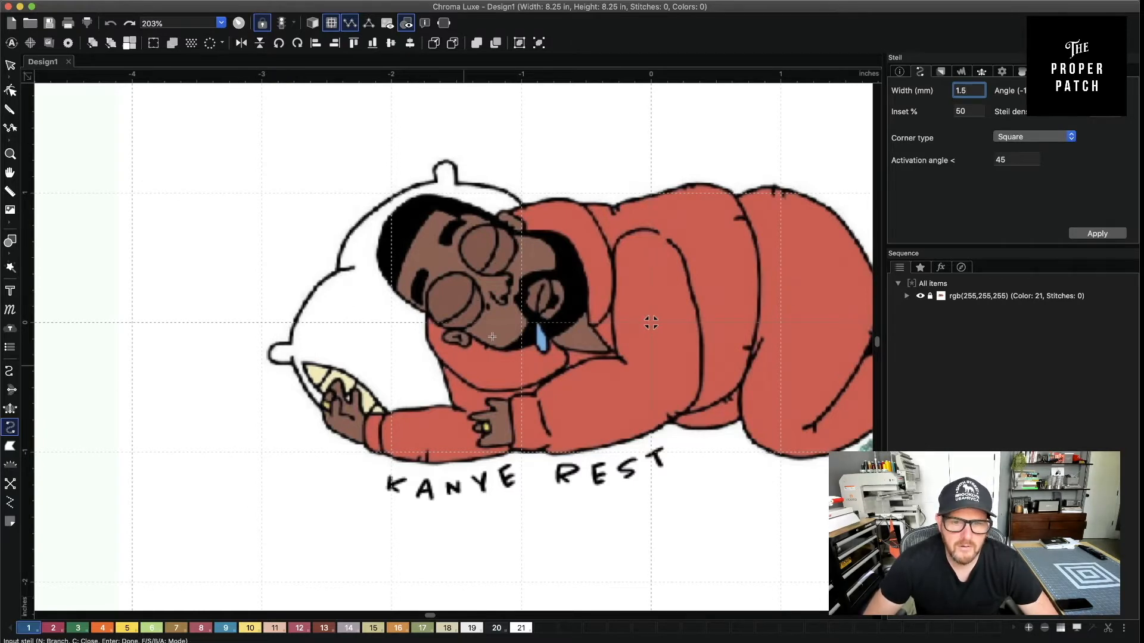
Trace the outer edge of the black hair from the upper ear to the lower lens with a Steil path, and enable the 3D stitch view
{"action": "scroll", "coordinate": [447, 305], "scroll_direction": "up", "scroll_amount": 1}
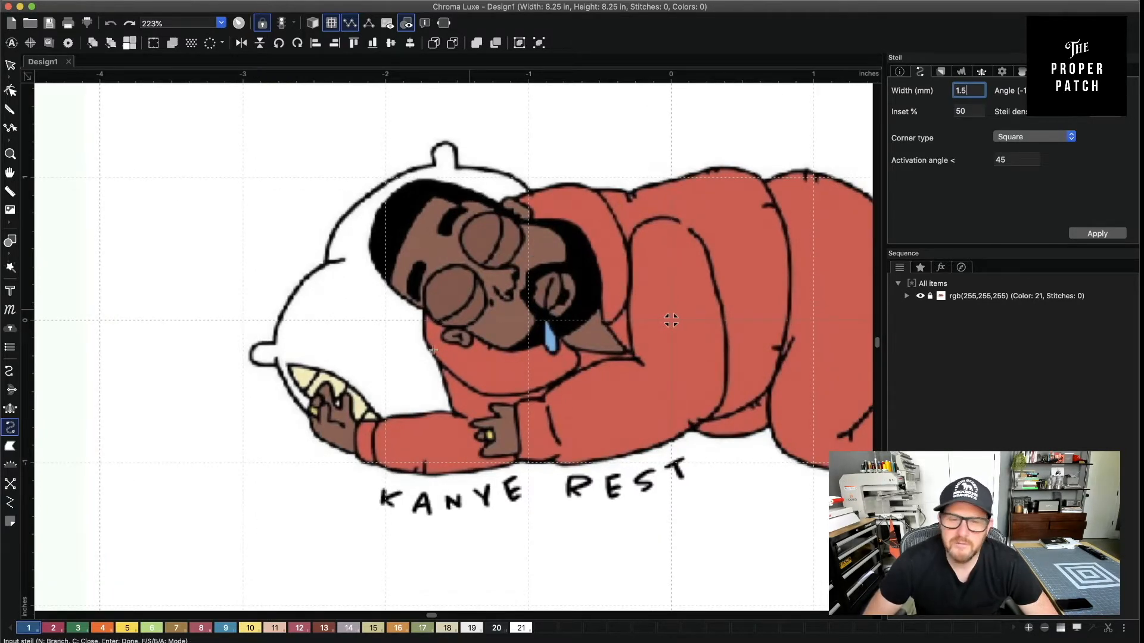
{"action": "scroll", "coordinate": [364, 269], "scroll_direction": "up", "scroll_amount": 1}
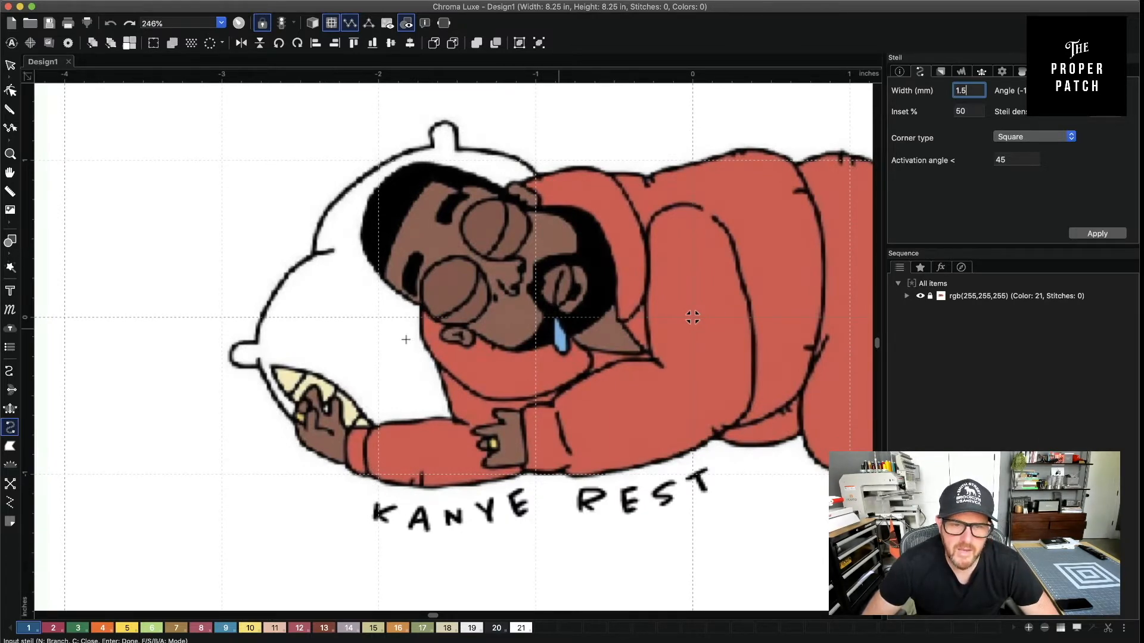
{"action": "left_click", "coordinate": [504, 190]}
{"action": "left_click", "coordinate": [480, 177]}
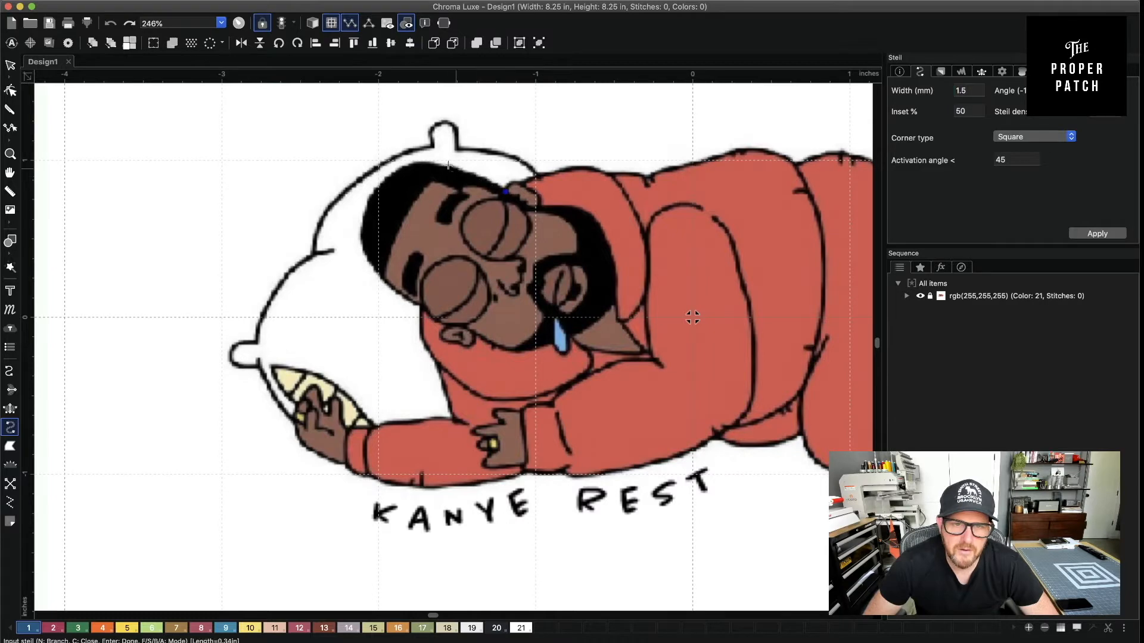
{"action": "left_click", "coordinate": [417, 164]}
{"action": "left_click", "coordinate": [382, 184]}
{"action": "left_click", "coordinate": [366, 212]}
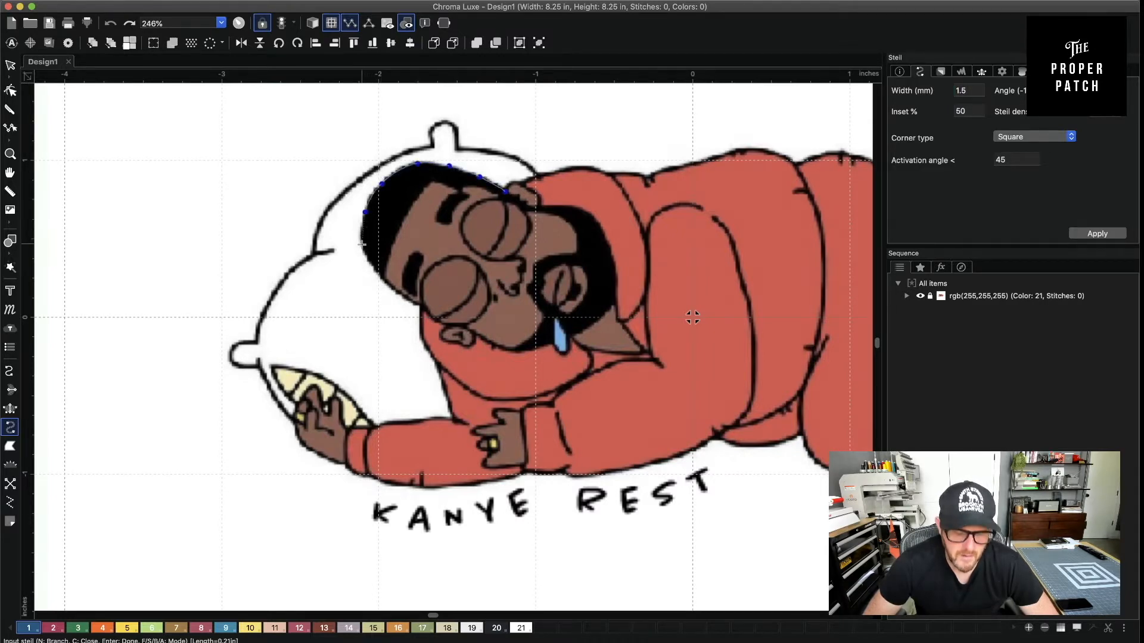
{"action": "left_click", "coordinate": [363, 244]}
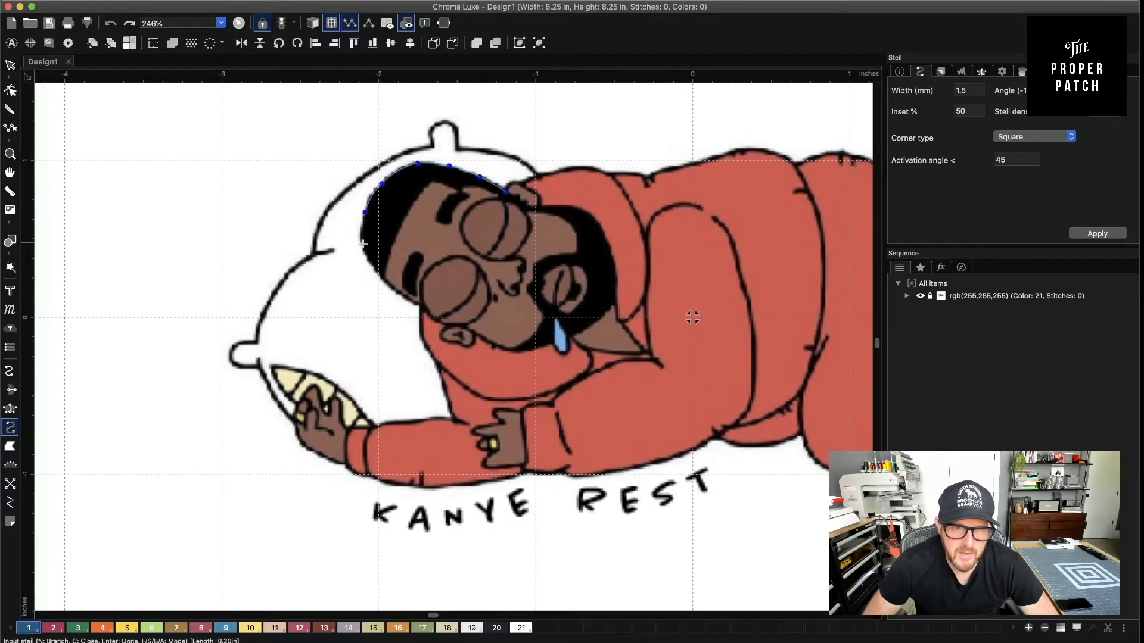
{"action": "left_click", "coordinate": [380, 276]}
{"action": "left_click", "coordinate": [421, 305]}
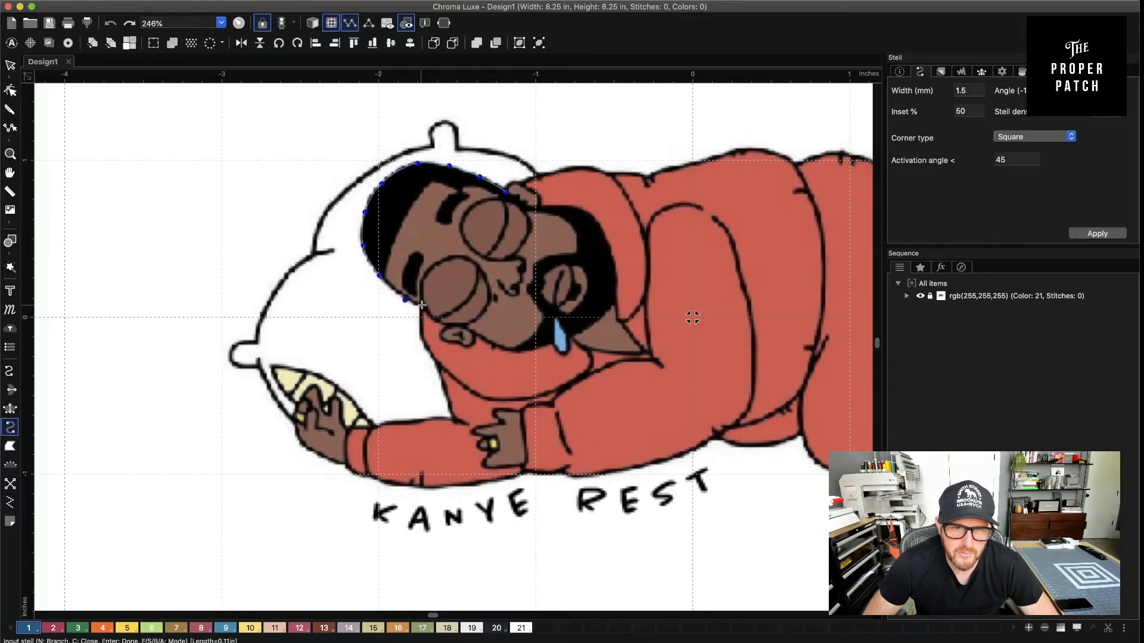
{"action": "key", "text": "Return"}
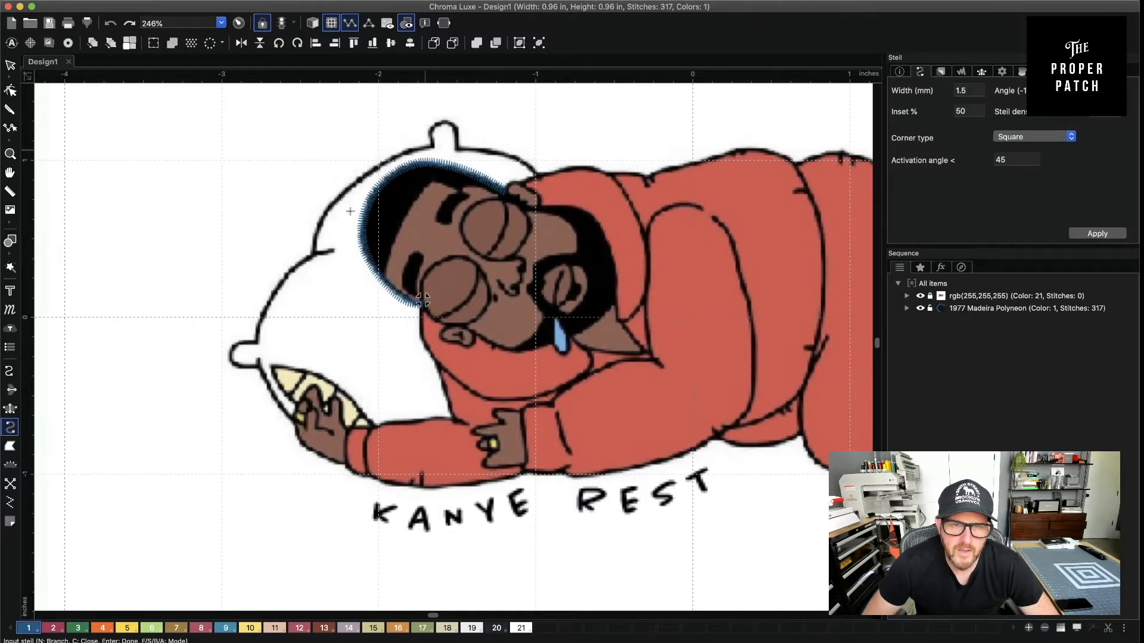
{"action": "left_click", "coordinate": [312, 22]}
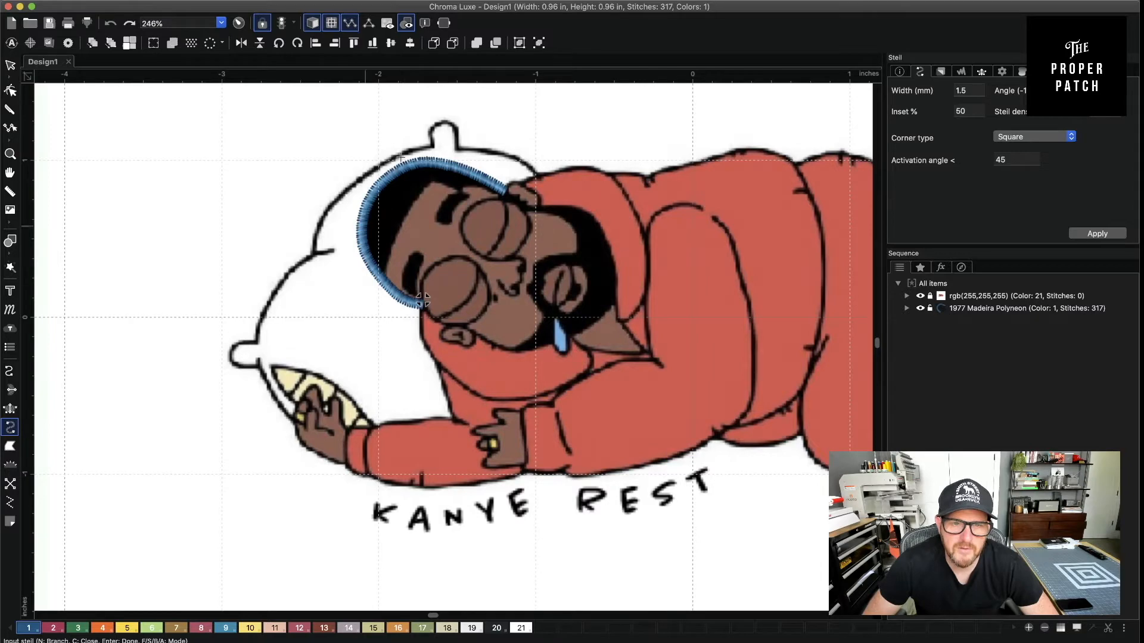
Trace the full circle of the lower glasses lens with a Steil path
{"action": "left_click", "coordinate": [464, 257]}
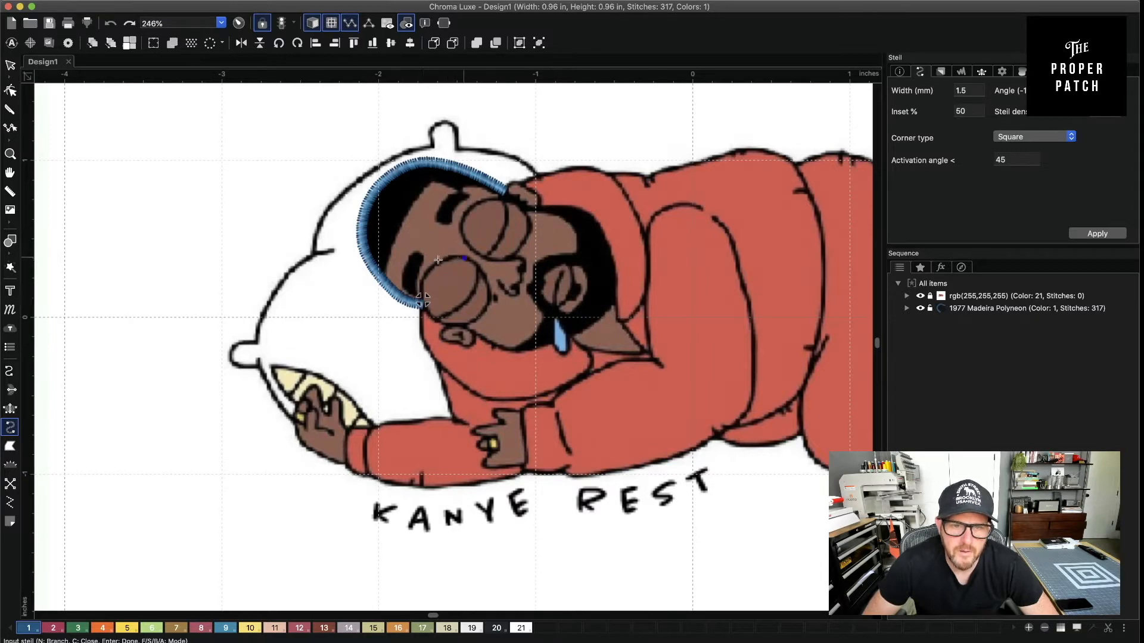
{"action": "left_click", "coordinate": [440, 260]}
{"action": "left_click", "coordinate": [425, 277]}
{"action": "left_click", "coordinate": [421, 293]}
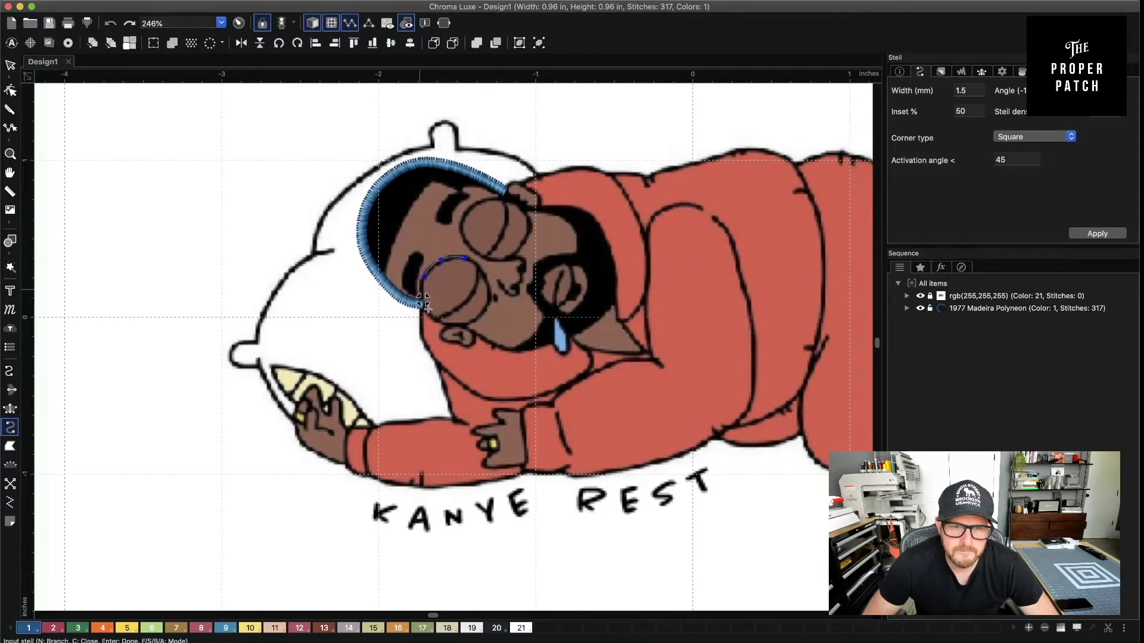
{"action": "left_click", "coordinate": [429, 314]}
{"action": "left_click", "coordinate": [443, 324]}
{"action": "left_click", "coordinate": [461, 327]}
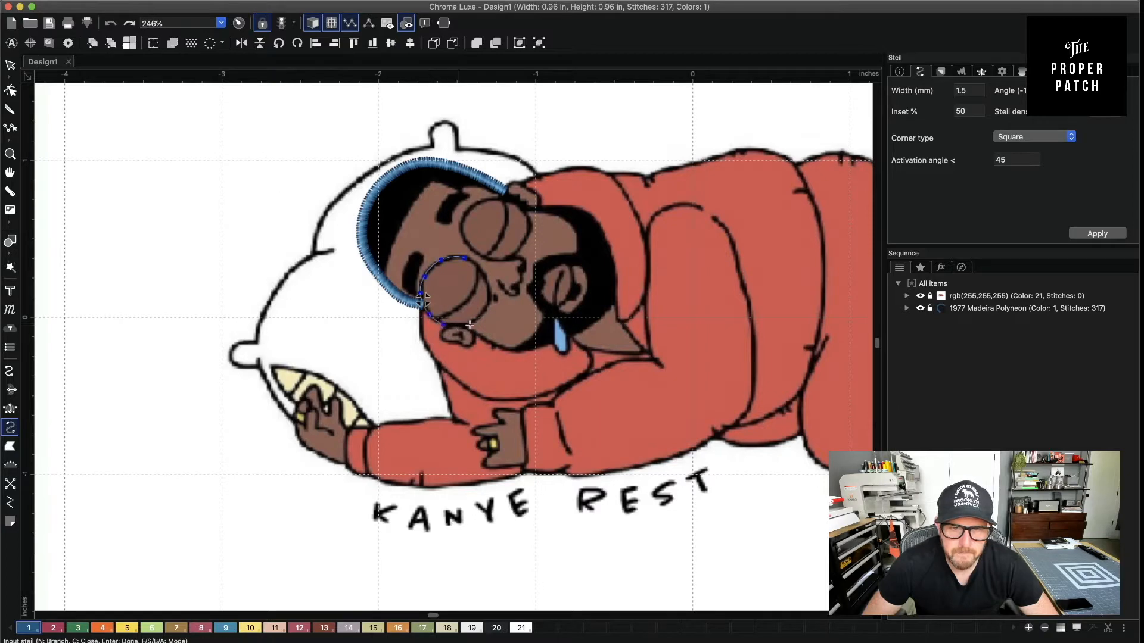
{"action": "left_click", "coordinate": [473, 322]}
{"action": "left_click", "coordinate": [488, 307]}
{"action": "left_click", "coordinate": [491, 288]}
{"action": "left_click", "coordinate": [483, 269]}
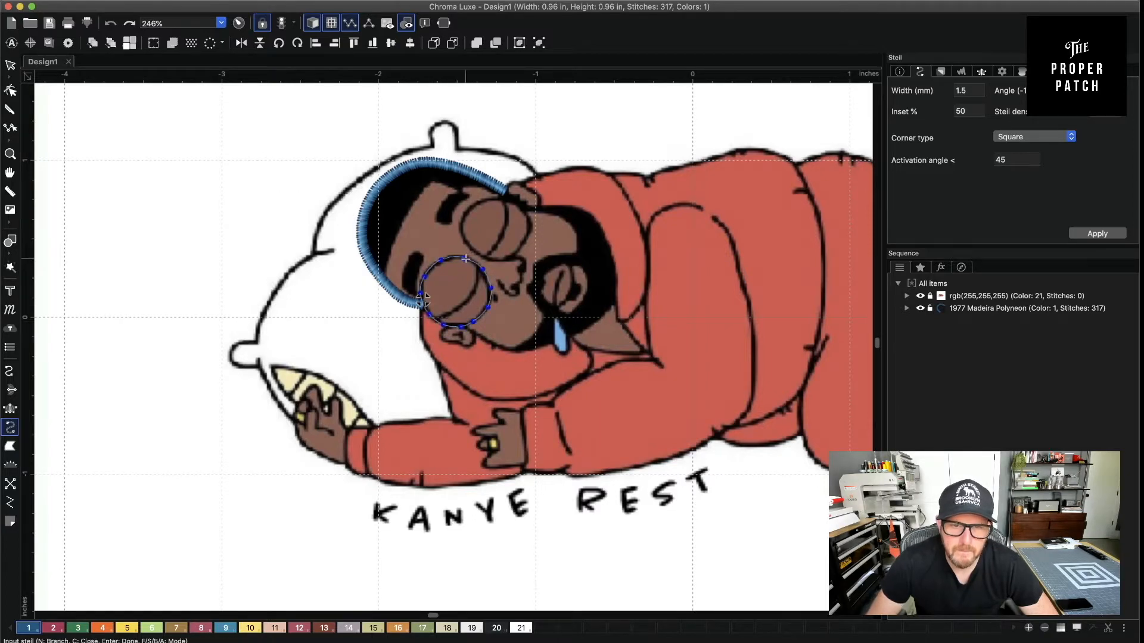
{"action": "key", "text": "Return"}
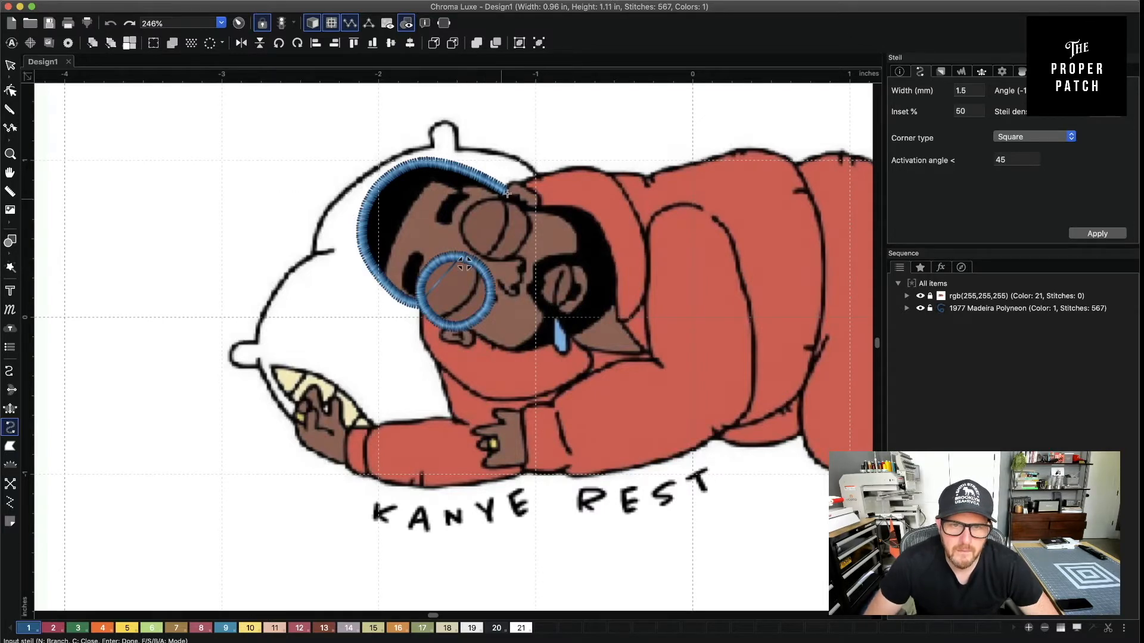
Trace the full circle of the upper glasses lens, beside the ear, with a Steil path
{"action": "left_click", "coordinate": [482, 200]}
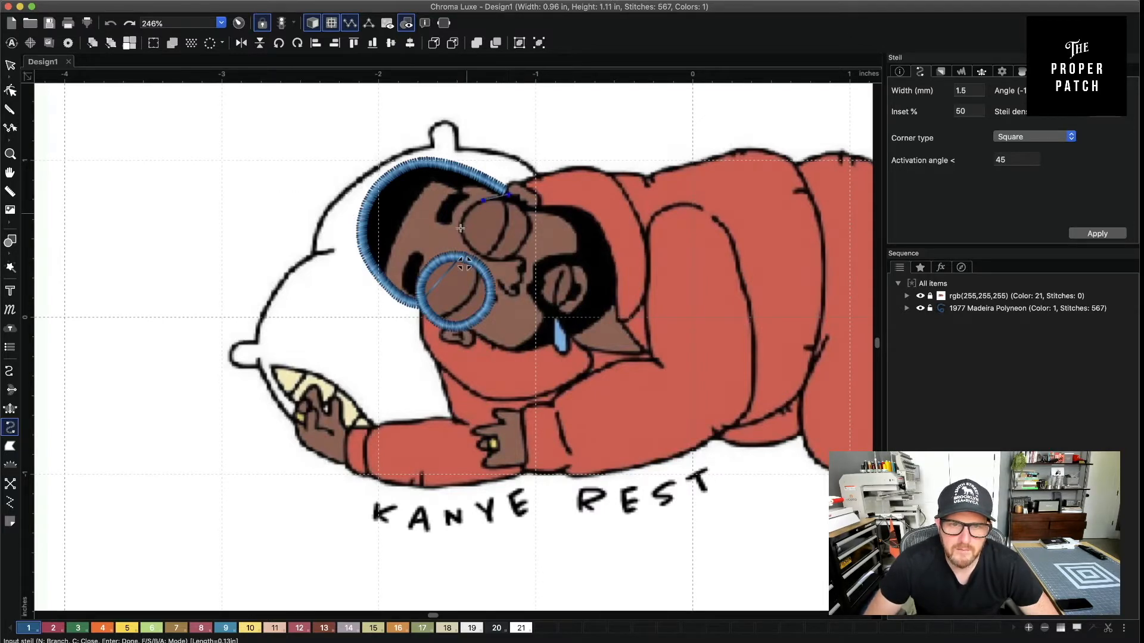
{"action": "left_click", "coordinate": [463, 231]}
{"action": "left_click", "coordinate": [472, 251]}
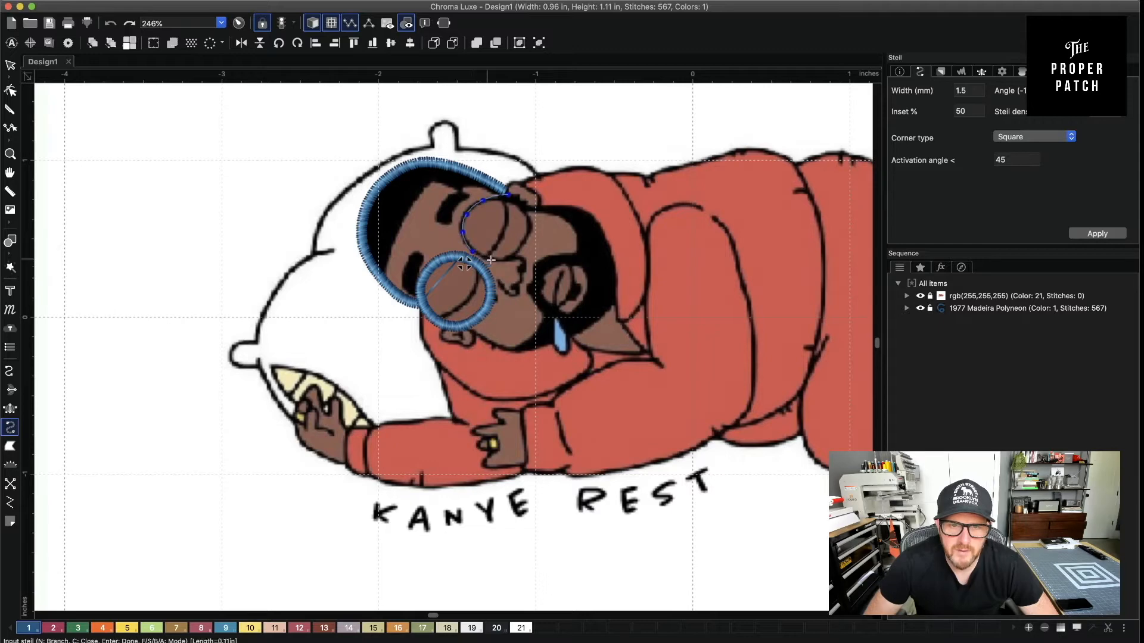
{"action": "left_click", "coordinate": [491, 260]}
{"action": "left_click", "coordinate": [521, 245]}
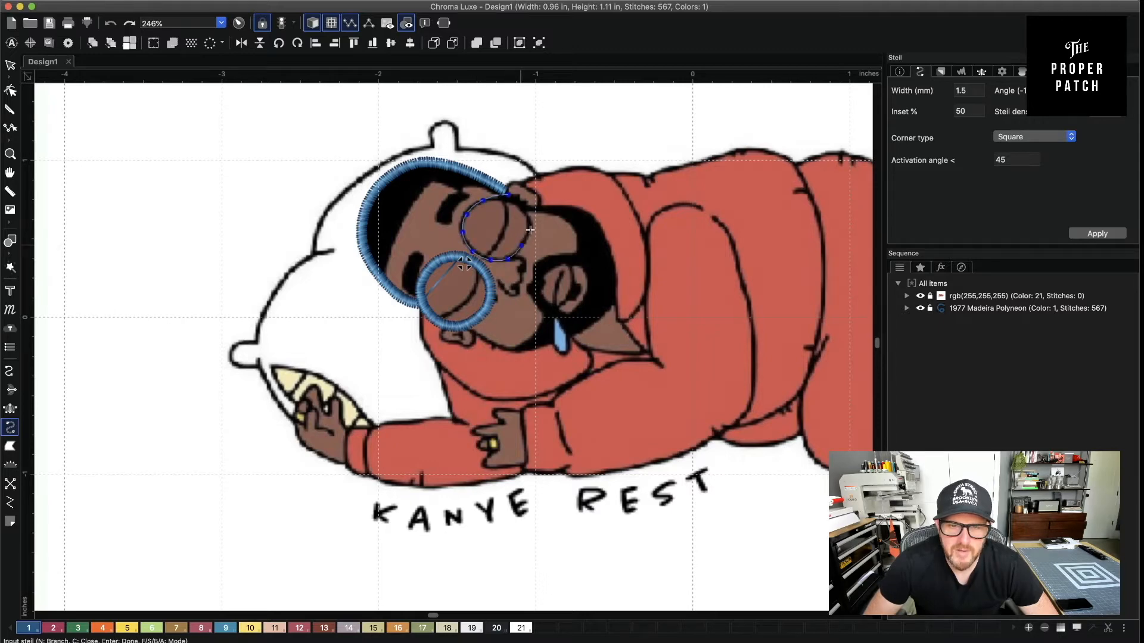
{"action": "left_click", "coordinate": [528, 211]}
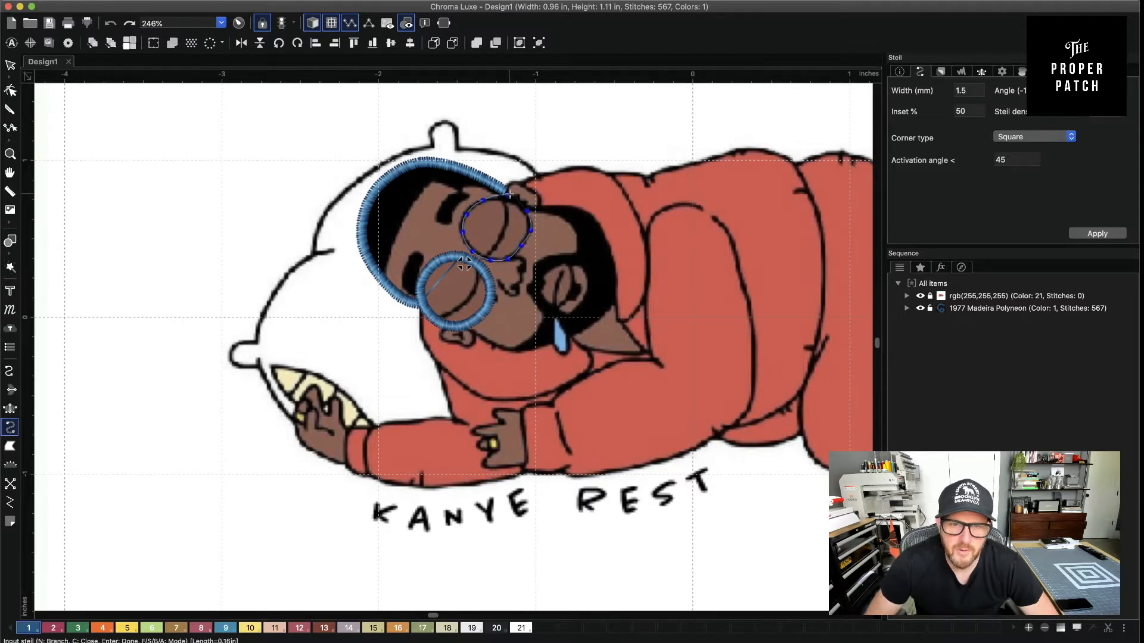
{"action": "left_click", "coordinate": [509, 194]}
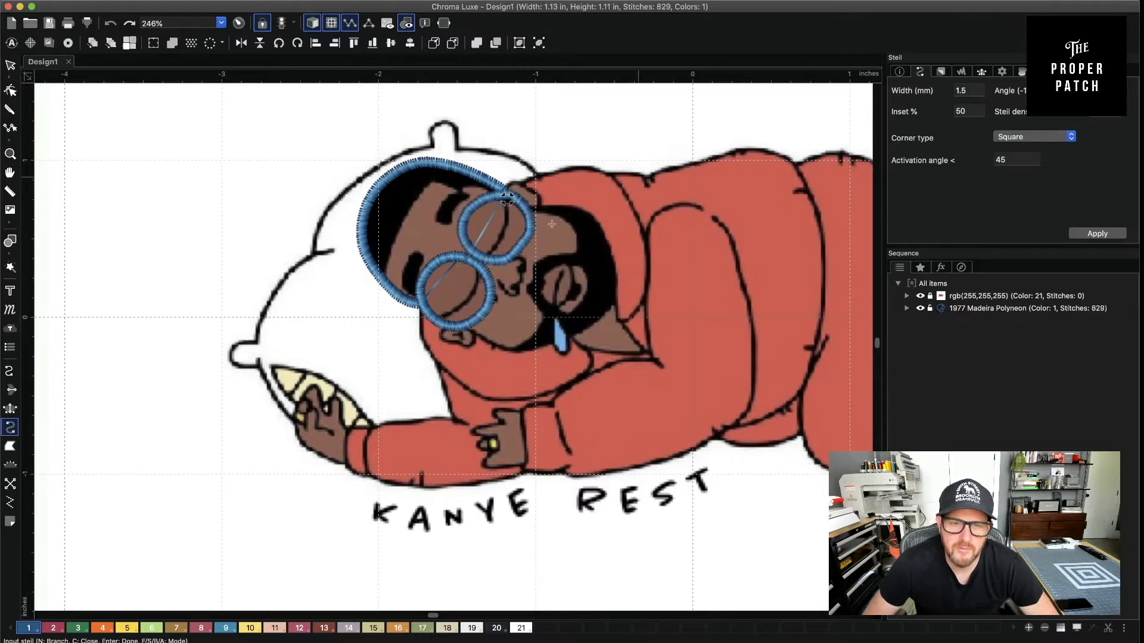
Trace the closed eyelid line across the lower glasses lens with a Steil path
{"action": "left_click", "coordinate": [448, 315]}
{"action": "left_click", "coordinate": [462, 304]}
{"action": "left_click", "coordinate": [473, 290]}
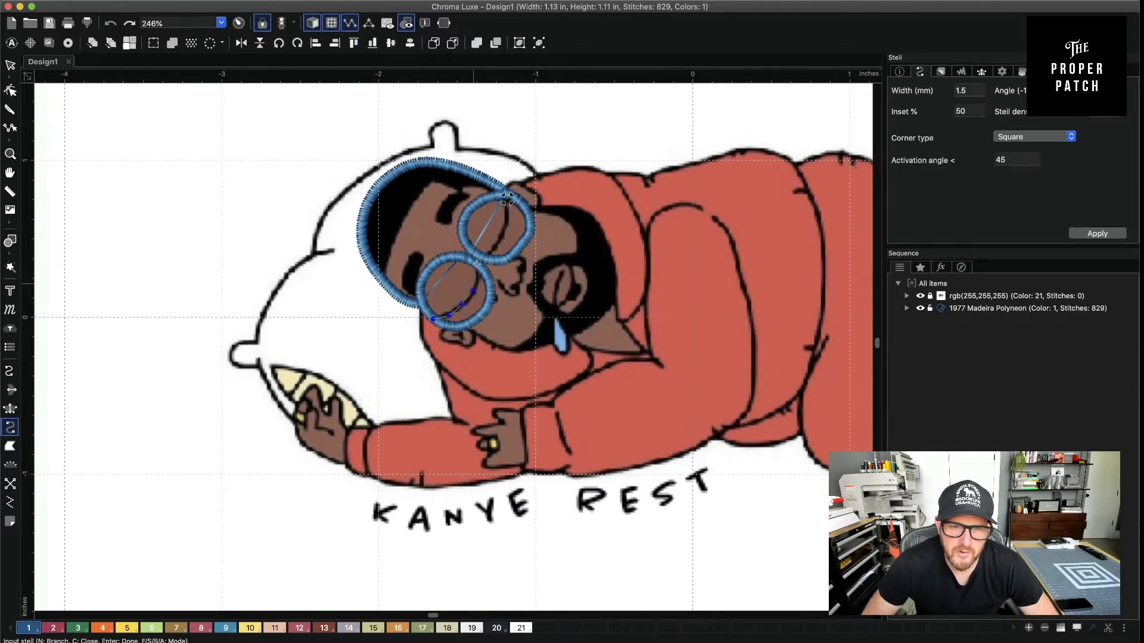
{"action": "left_click", "coordinate": [472, 265]}
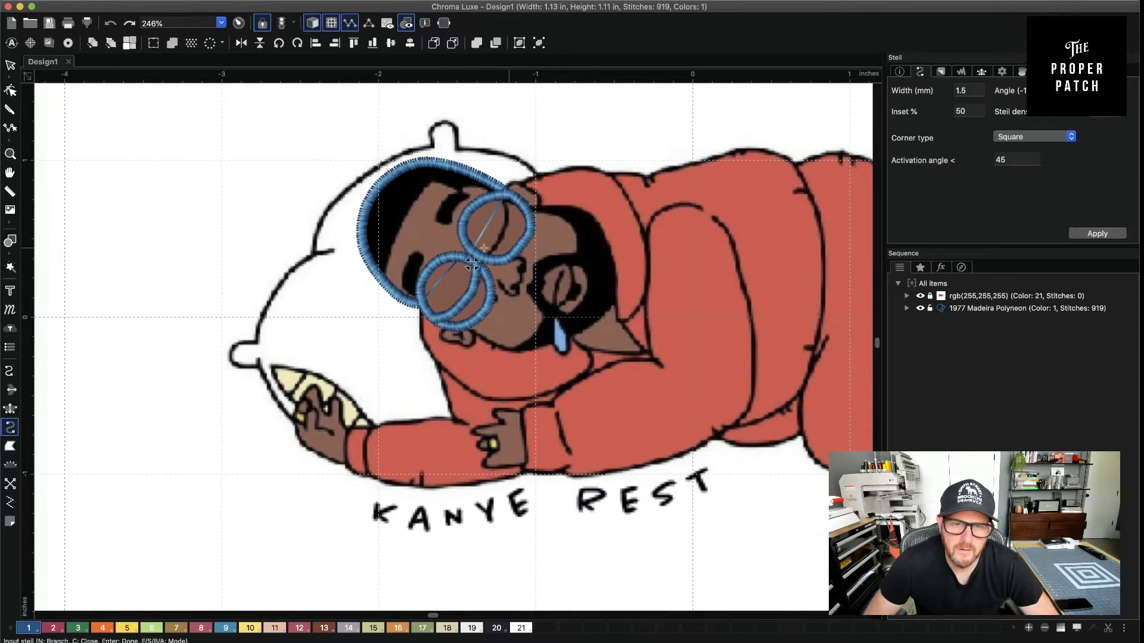
Trace the closed eyelid line across the upper glasses lens with a Steil path
{"action": "left_click", "coordinate": [497, 245]}
{"action": "left_click", "coordinate": [507, 222]}
{"action": "left_click", "coordinate": [507, 205]}
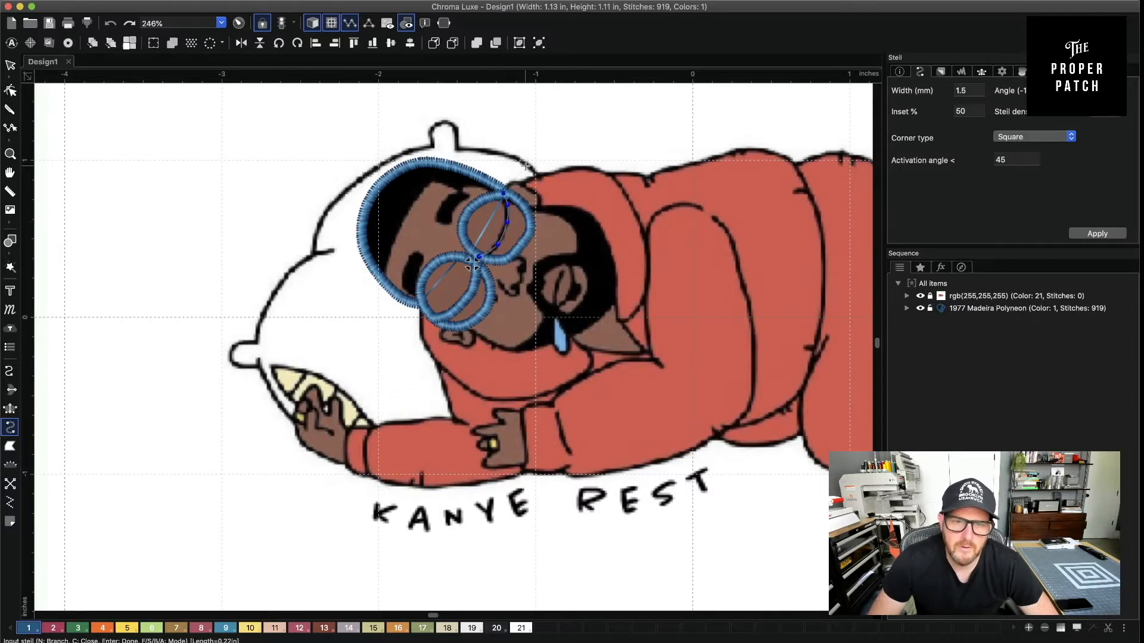
{"action": "left_click", "coordinate": [499, 195]}
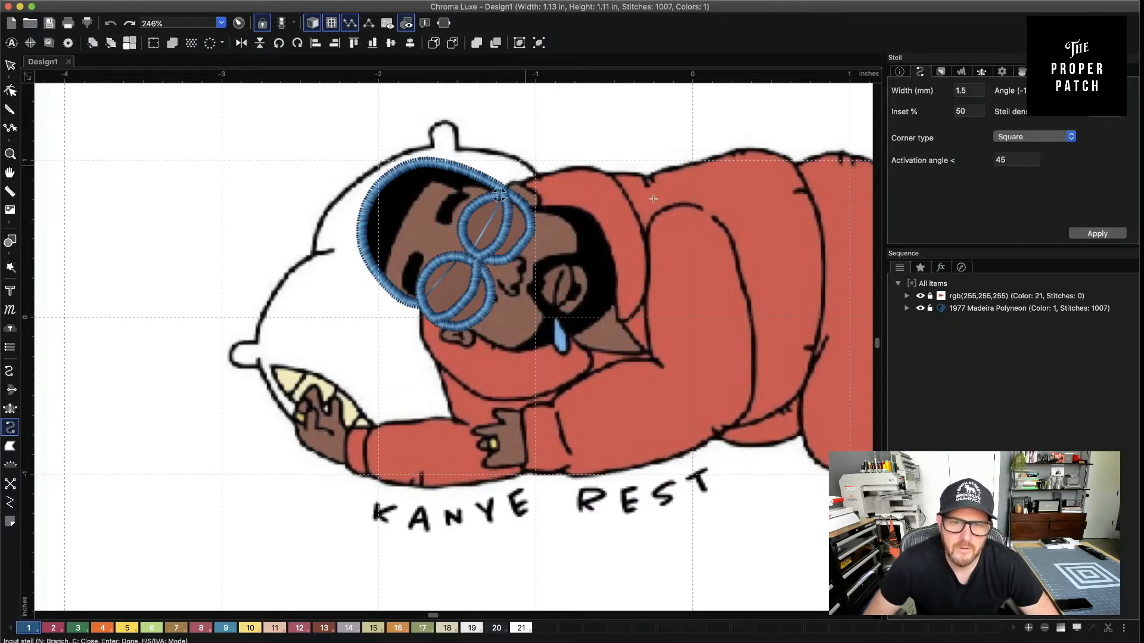
Trace the outline of the small lower ear beneath the lower lens with a Steil path, starting and ending at the lens rim
{"action": "left_click", "coordinate": [442, 334]}
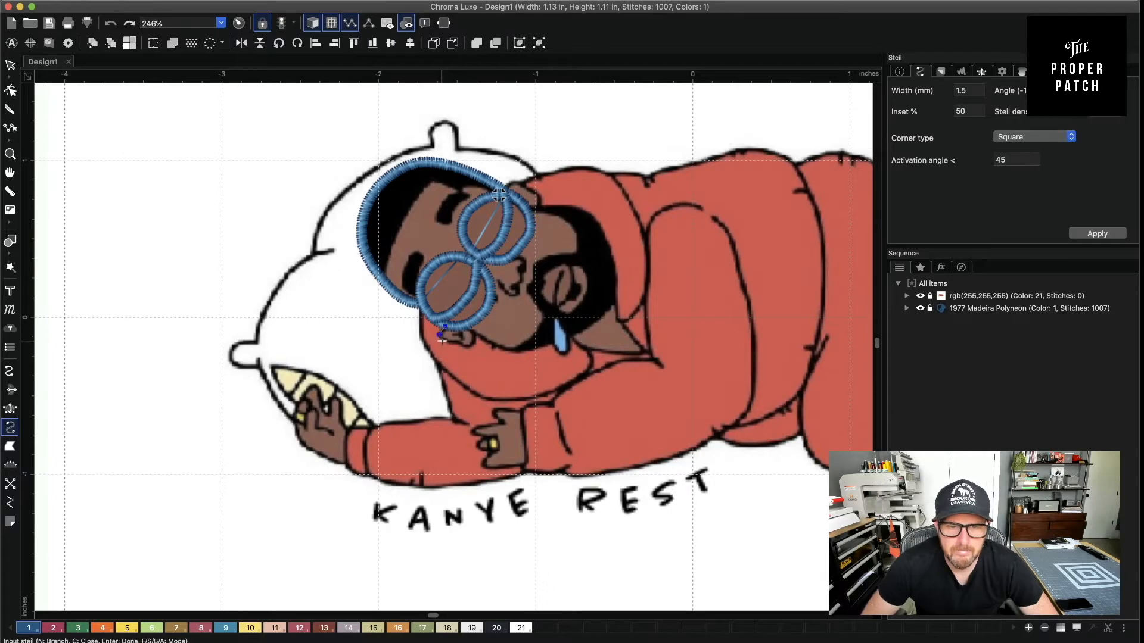
{"action": "left_click", "coordinate": [452, 343]}
{"action": "left_click", "coordinate": [459, 345]}
{"action": "left_click", "coordinate": [465, 349]}
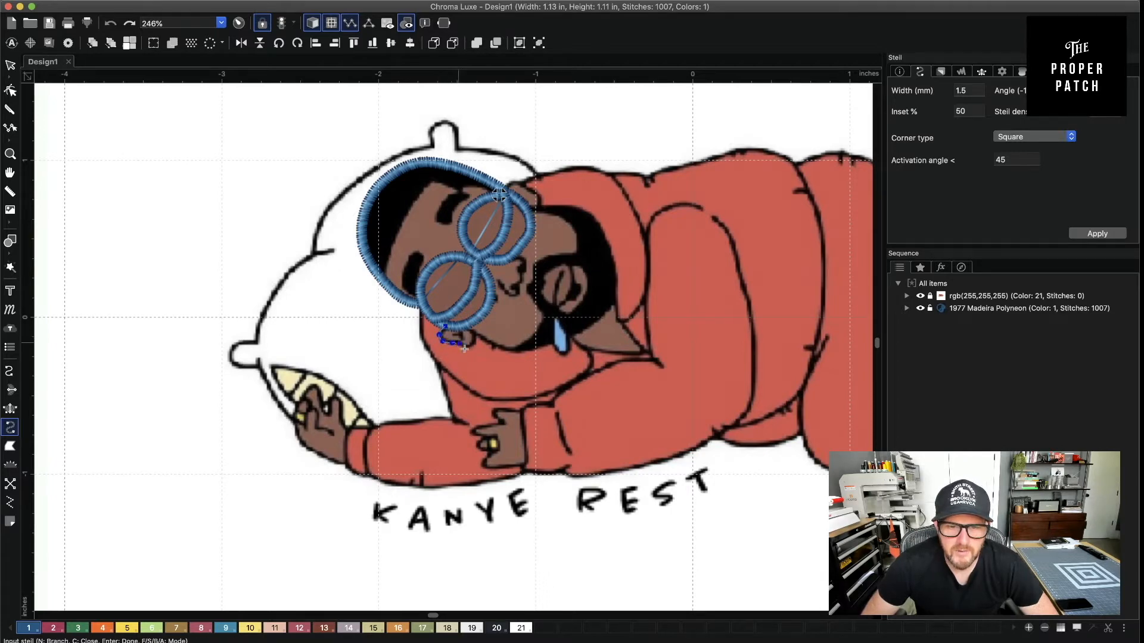
{"action": "left_click", "coordinate": [473, 347]}
{"action": "left_click", "coordinate": [474, 337]}
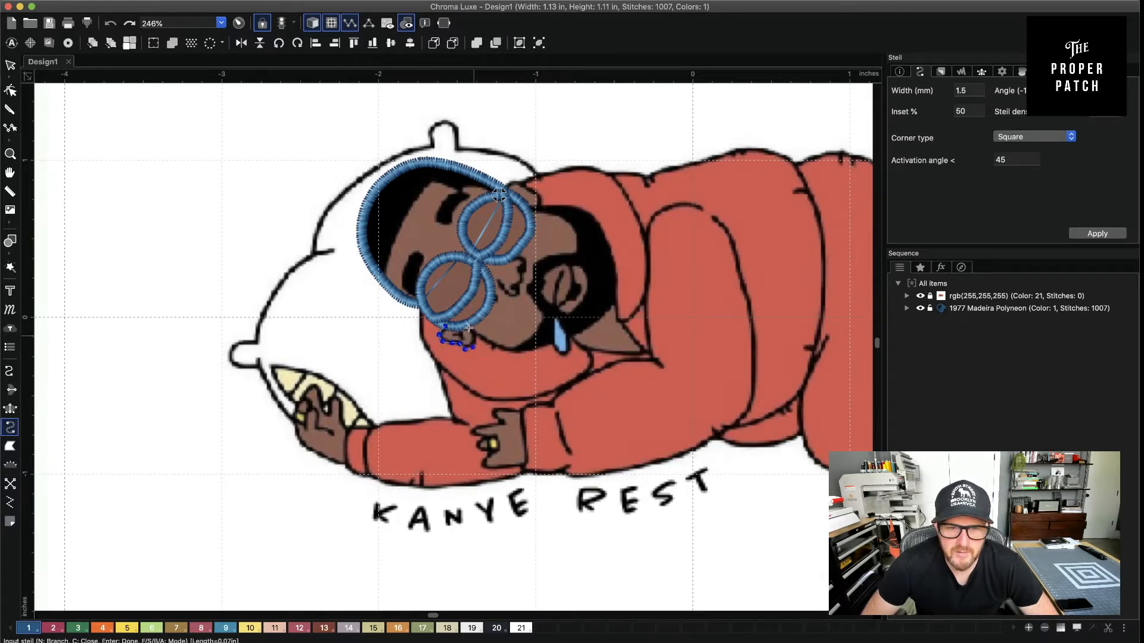
{"action": "left_click", "coordinate": [468, 326]}
{"action": "key", "text": "Return"}
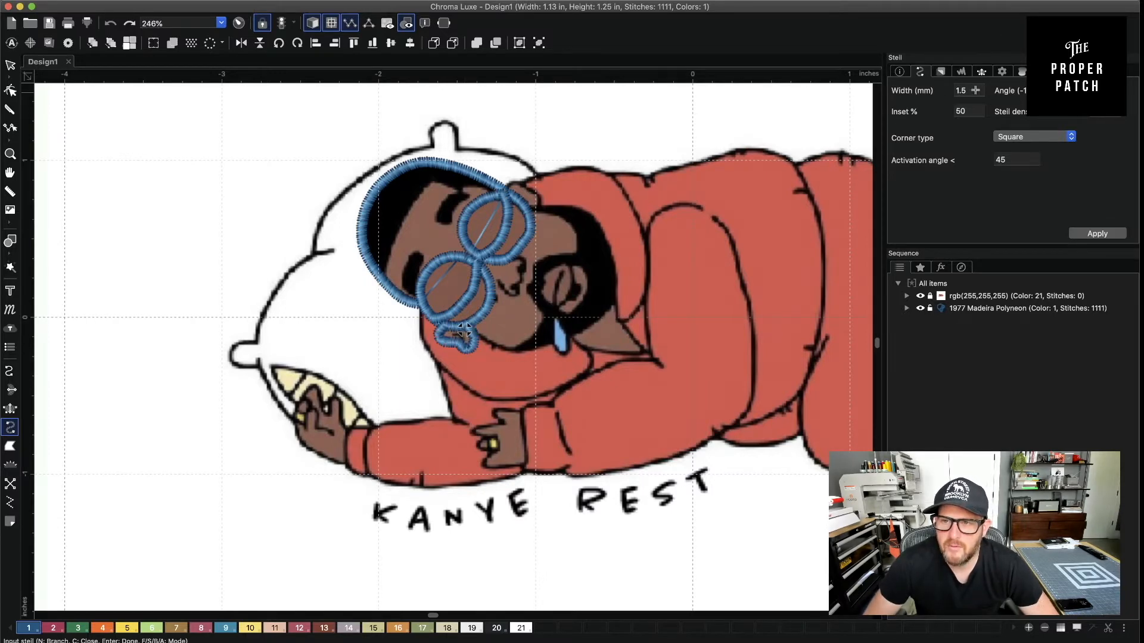
Select the lower ear's Steil path and apply a width of 1.0 mm to it
{"action": "left_click", "coordinate": [10, 64]}
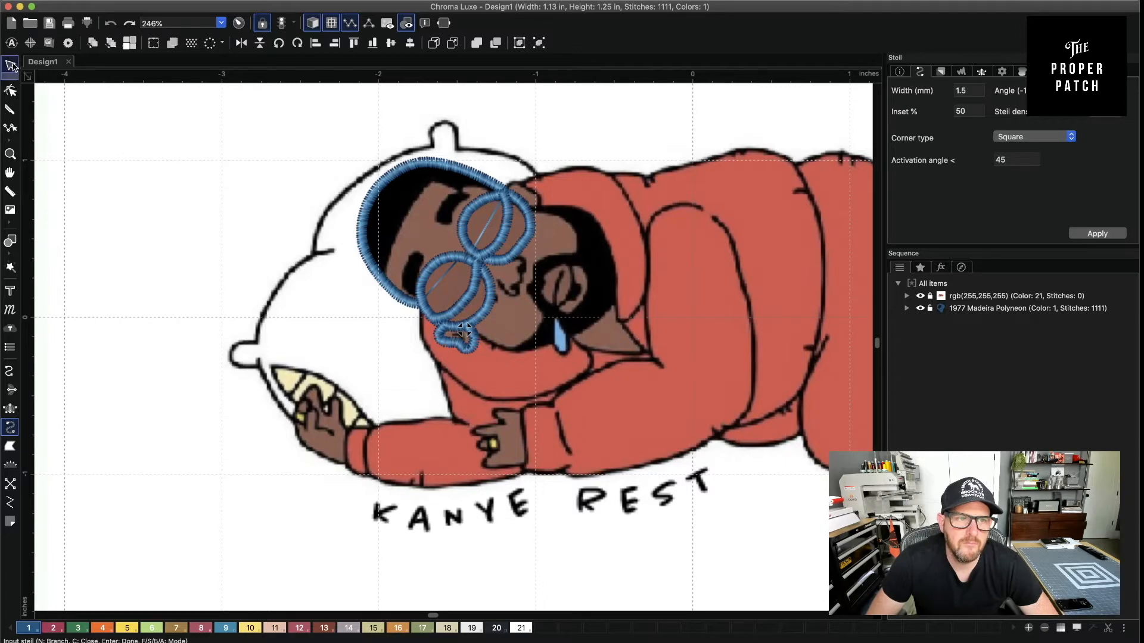
{"action": "left_click_drag", "start_coordinate": [975, 89], "coordinate": [884, 78]}
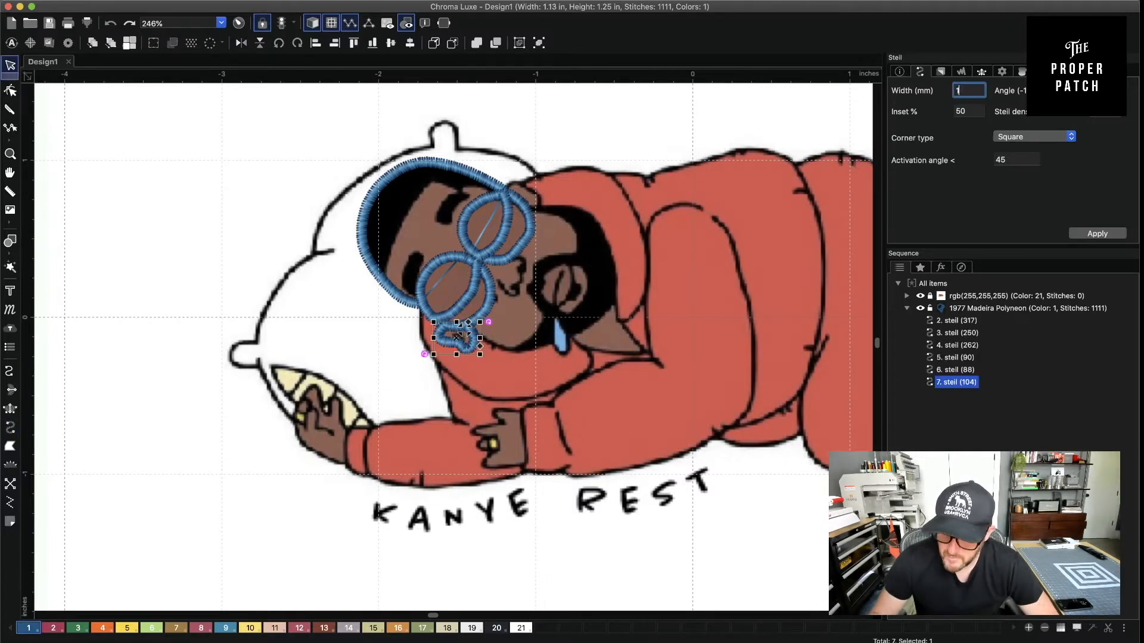
{"action": "type", "text": "1.00"}
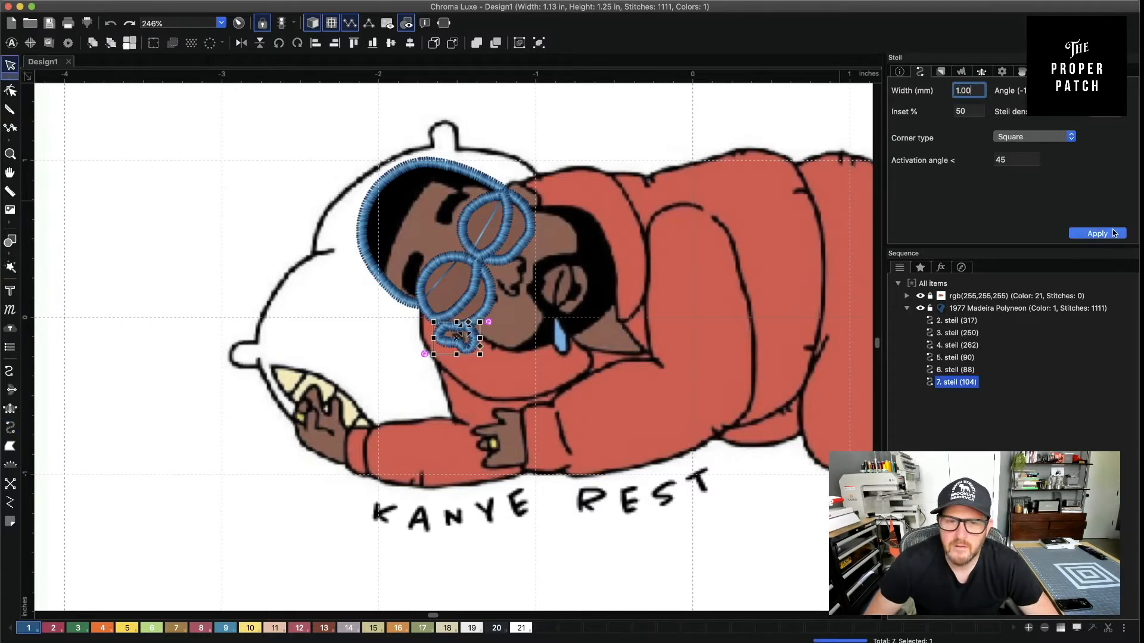
{"action": "left_click", "coordinate": [1112, 235]}
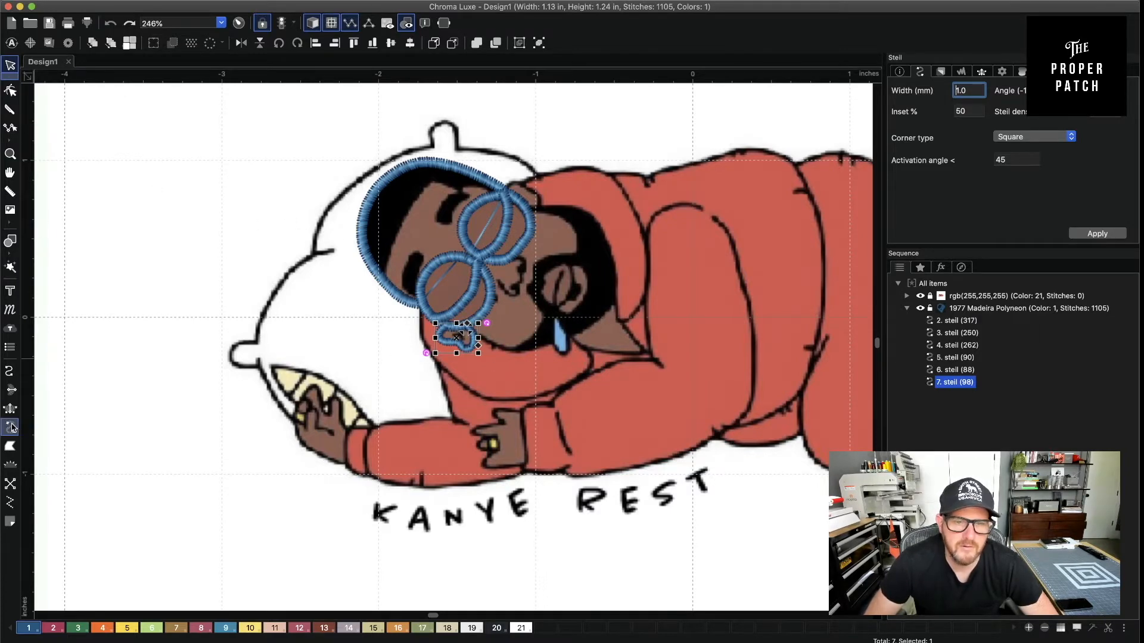
Start a Steil path with the width set to 1.0 mm and trace the curved lower nostril of the nose
{"action": "left_click", "coordinate": [11, 427]}
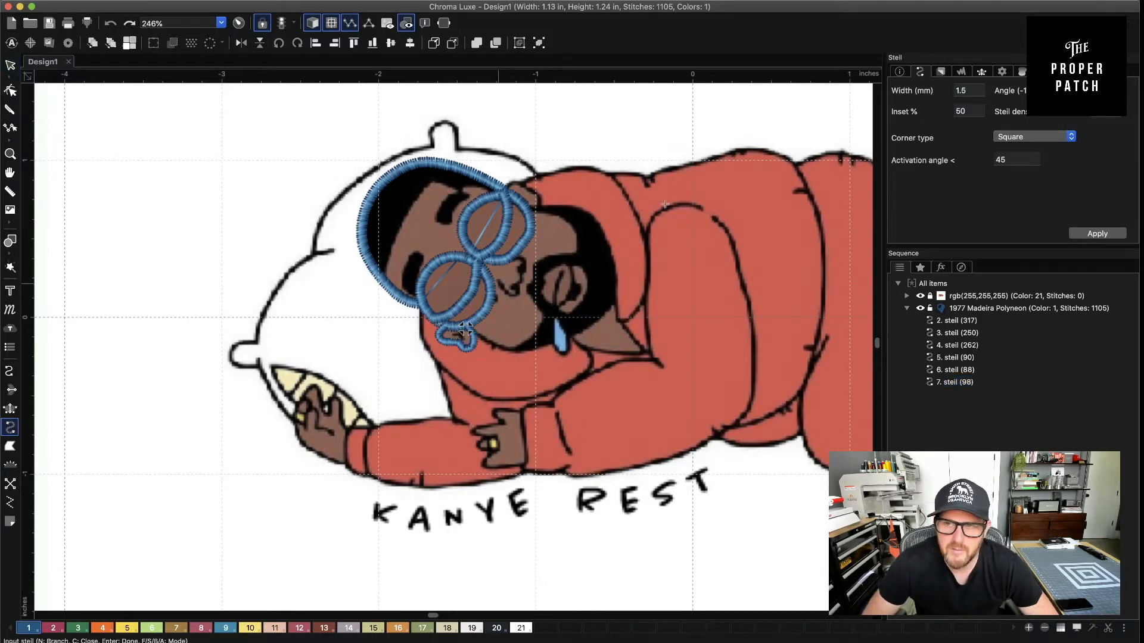
{"action": "left_click", "coordinate": [968, 91]}
{"action": "type", "text": "1.0"}
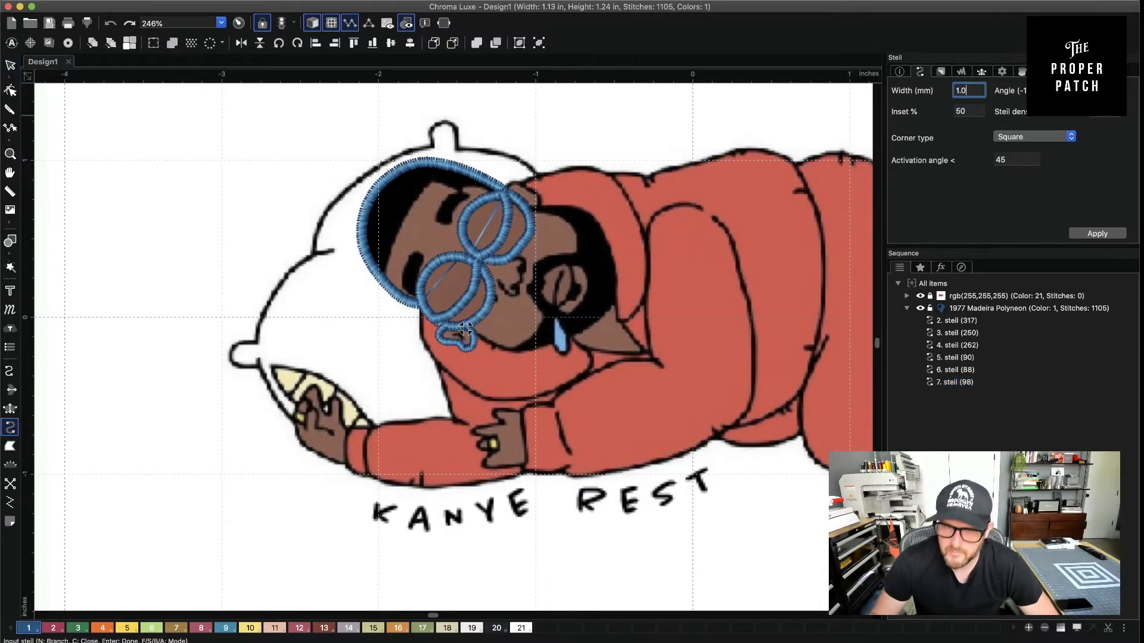
{"action": "left_click", "coordinate": [499, 282]}
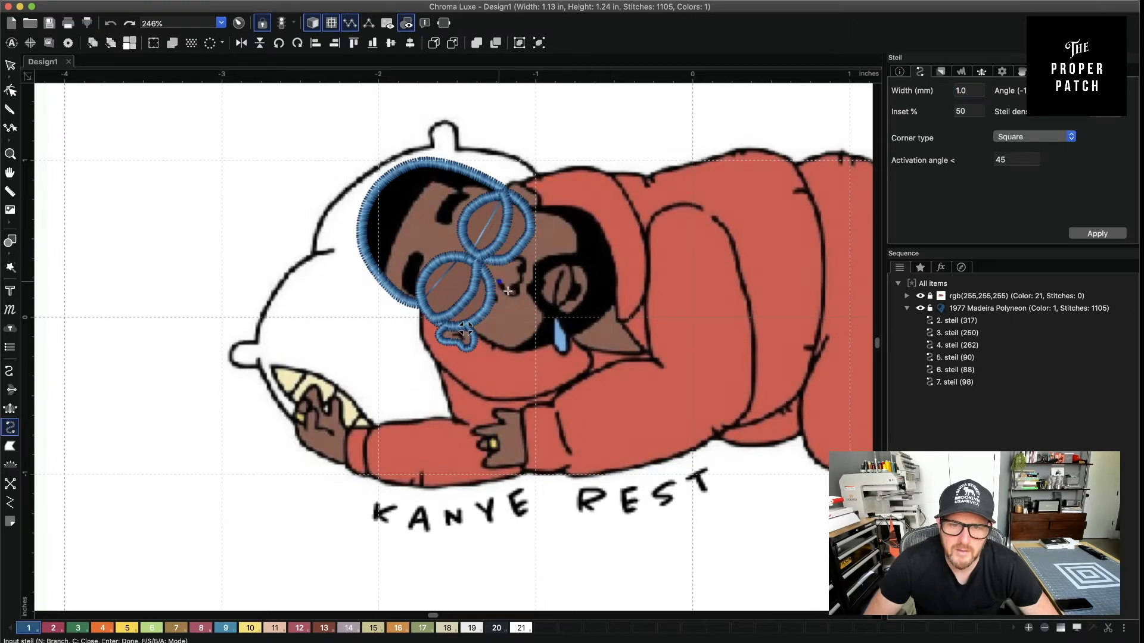
{"action": "left_click", "coordinate": [511, 291]}
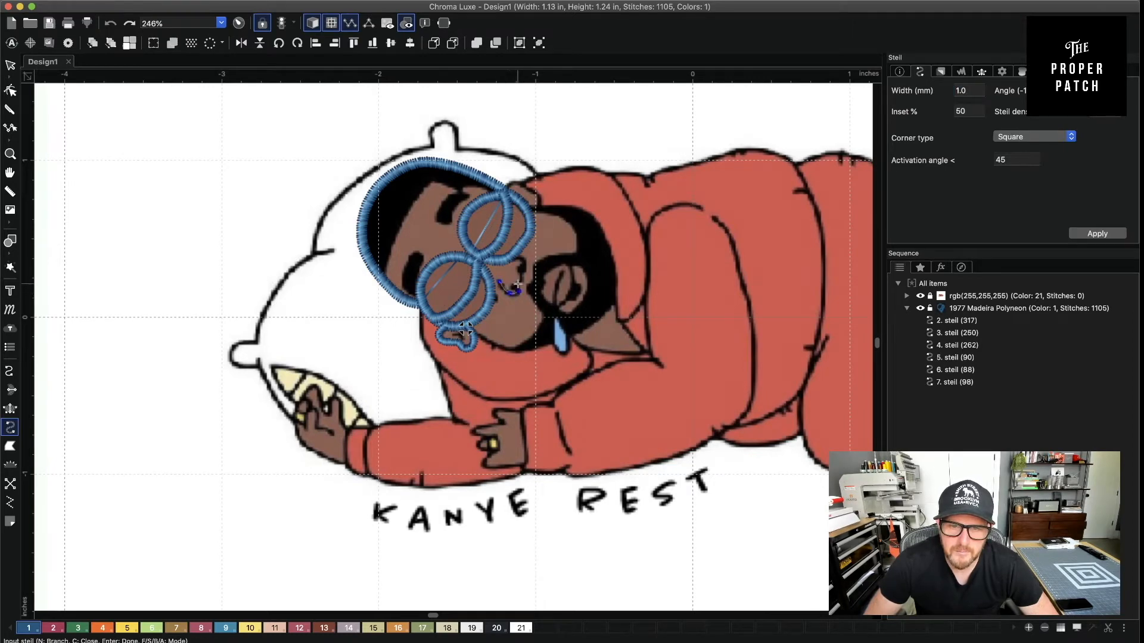
{"action": "left_click", "coordinate": [519, 285]}
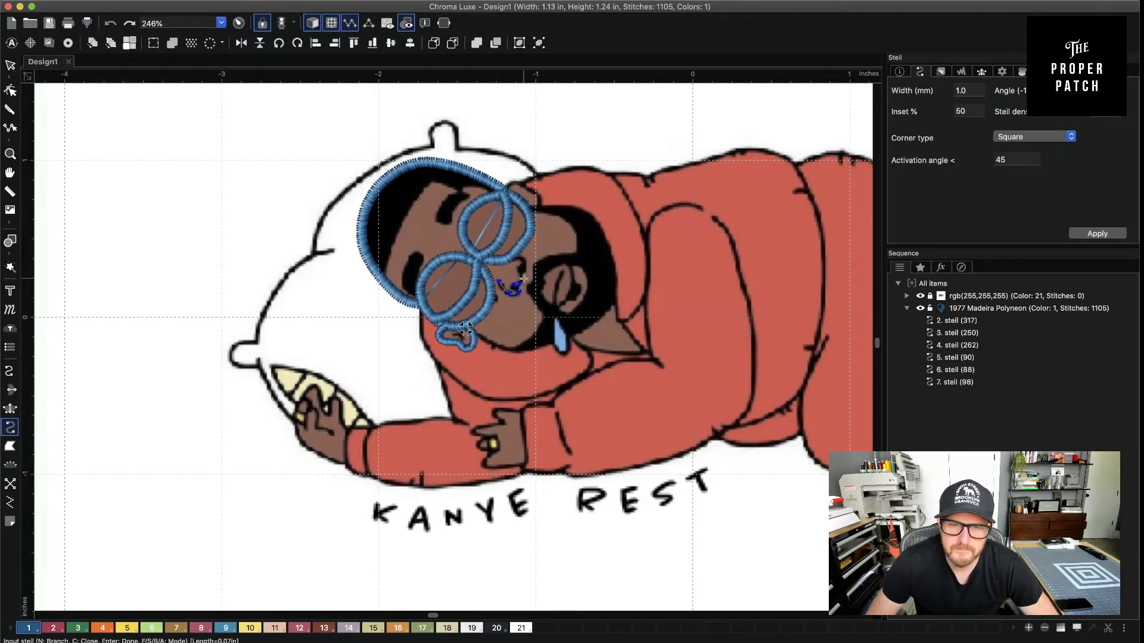
{"action": "key", "text": "Return"}
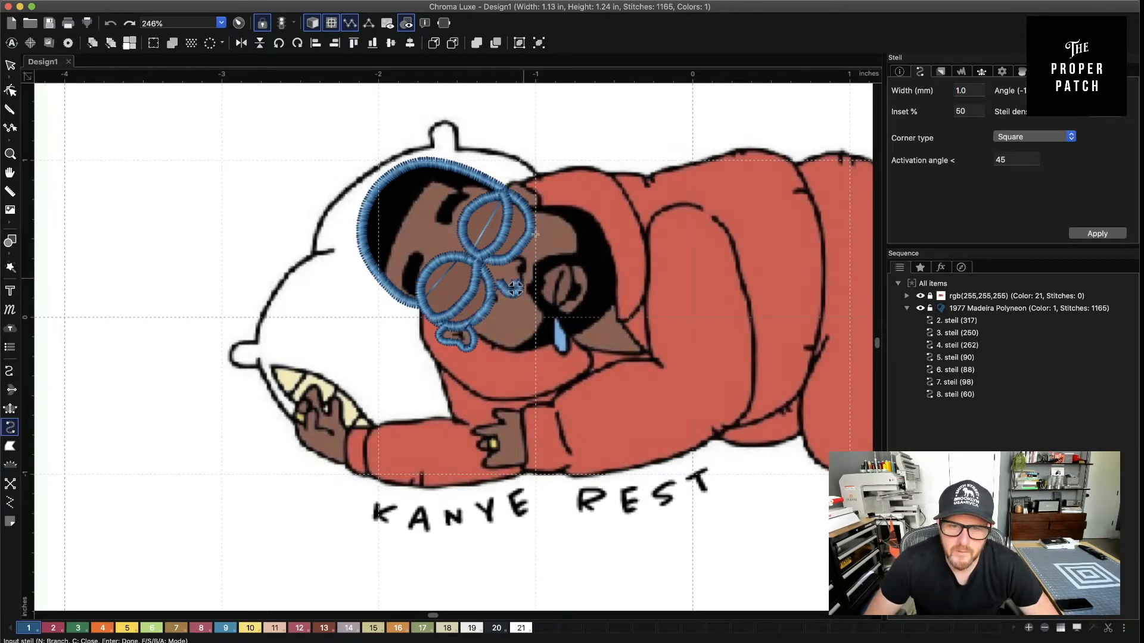
Trace the short line along the nose tip and the curved upper nostril as two separate Steil paths
{"action": "left_click", "coordinate": [522, 271]}
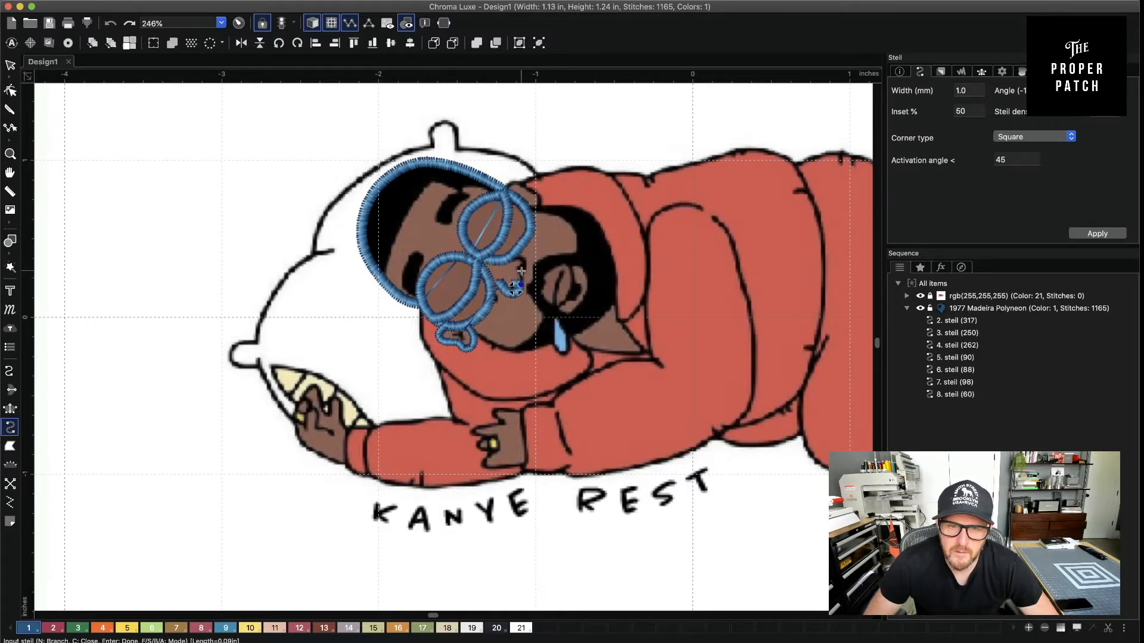
{"action": "left_click", "coordinate": [520, 263]}
{"action": "key", "text": "Return"}
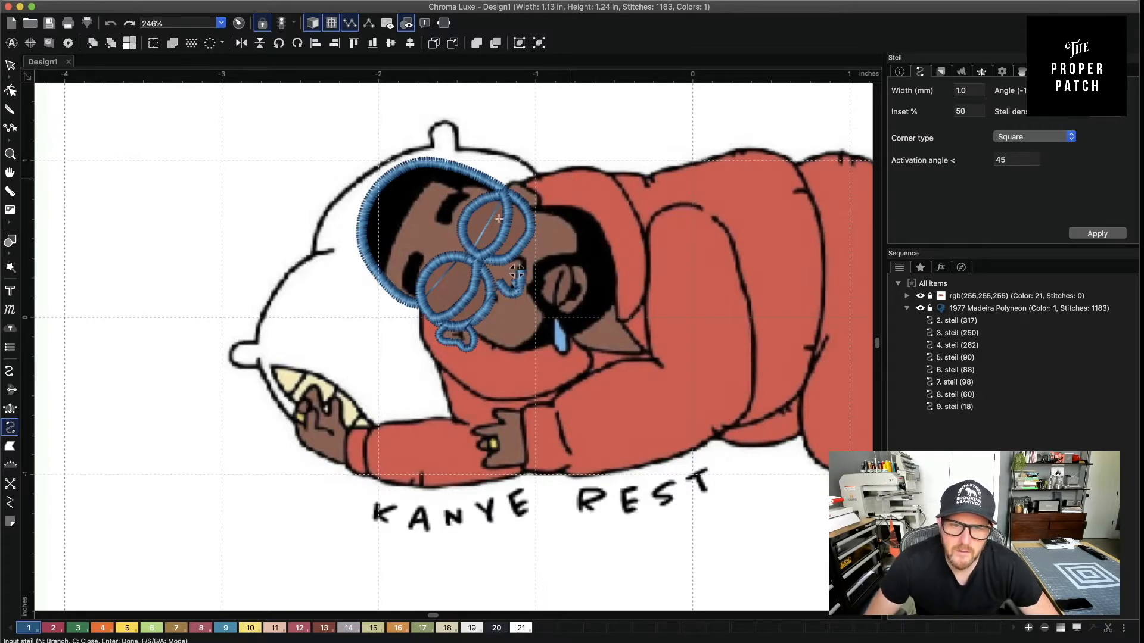
{"action": "left_click", "coordinate": [520, 268]}
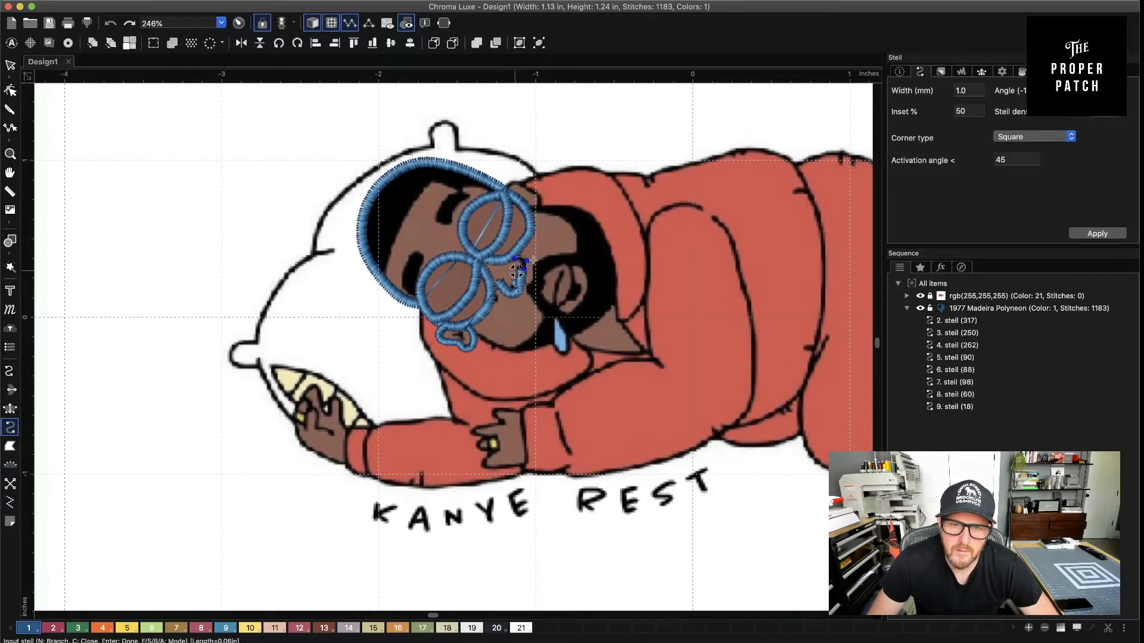
{"action": "key", "text": "Return"}
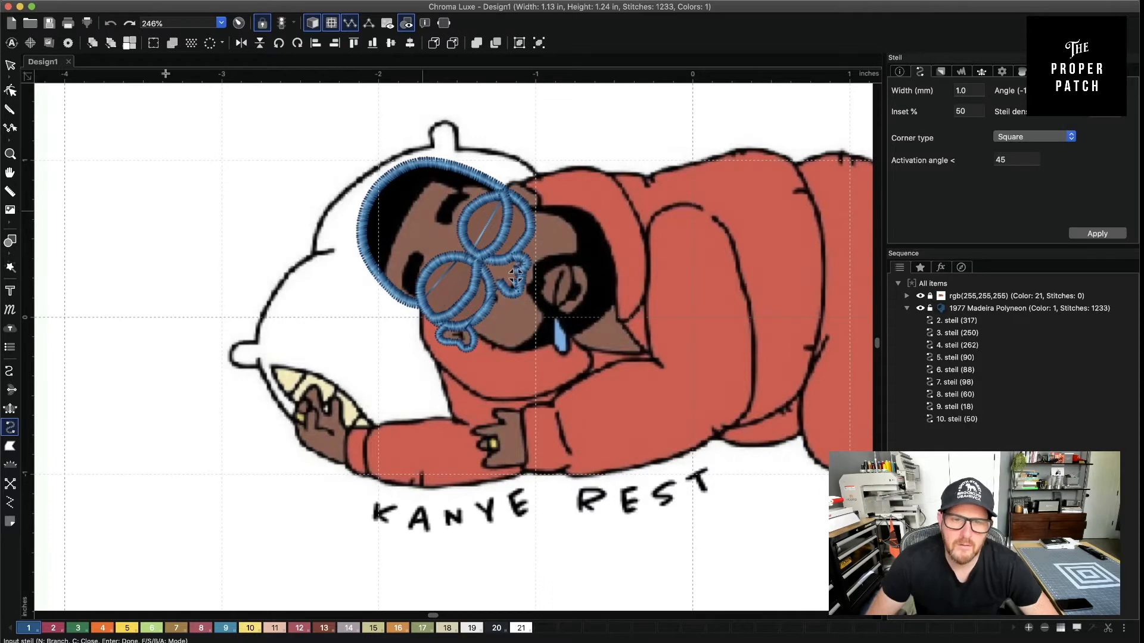
Select the three Steil paths of the nose, apply a width of 1.0 mm to them, and deselect them
{"action": "left_click", "coordinate": [10, 66]}
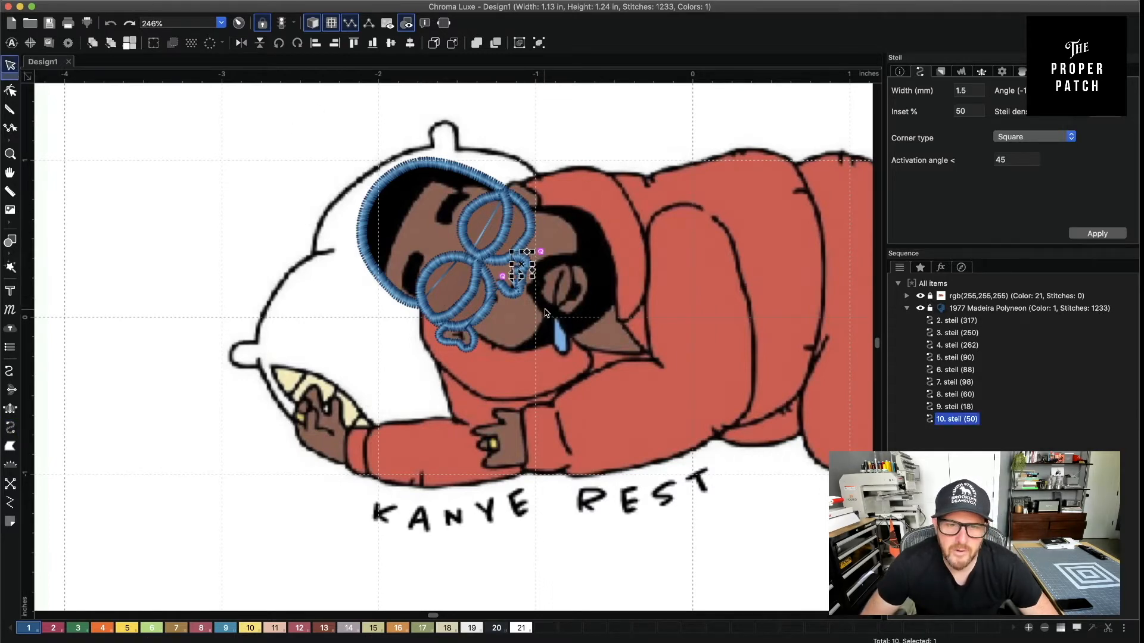
{"action": "left_click", "coordinate": [517, 295], "text": "shift"}
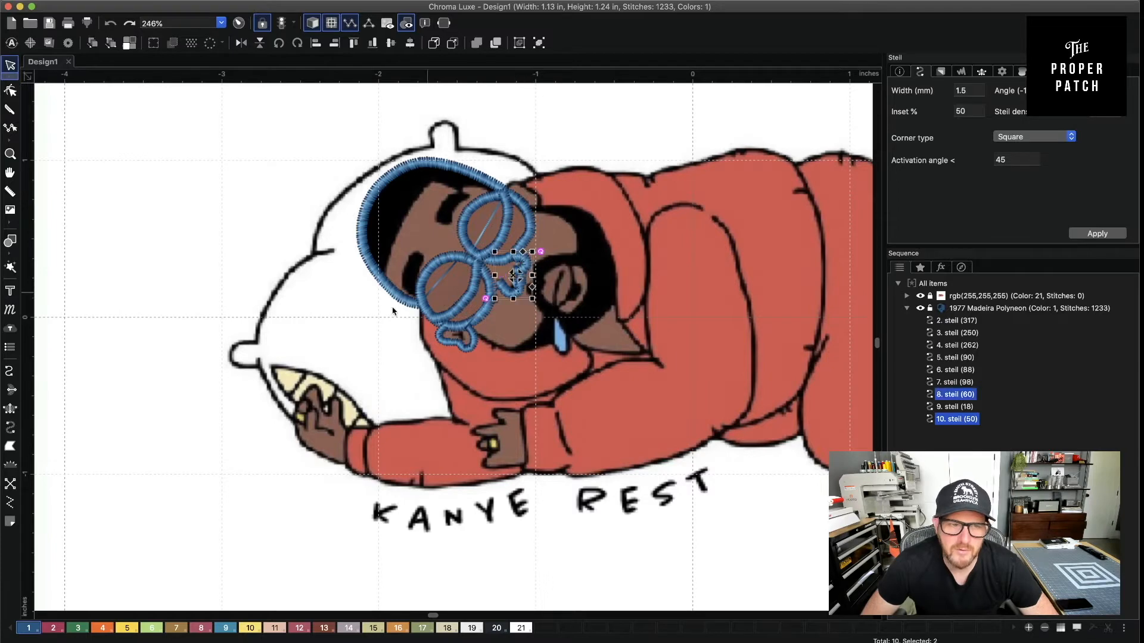
{"action": "left_click", "coordinate": [957, 407]}
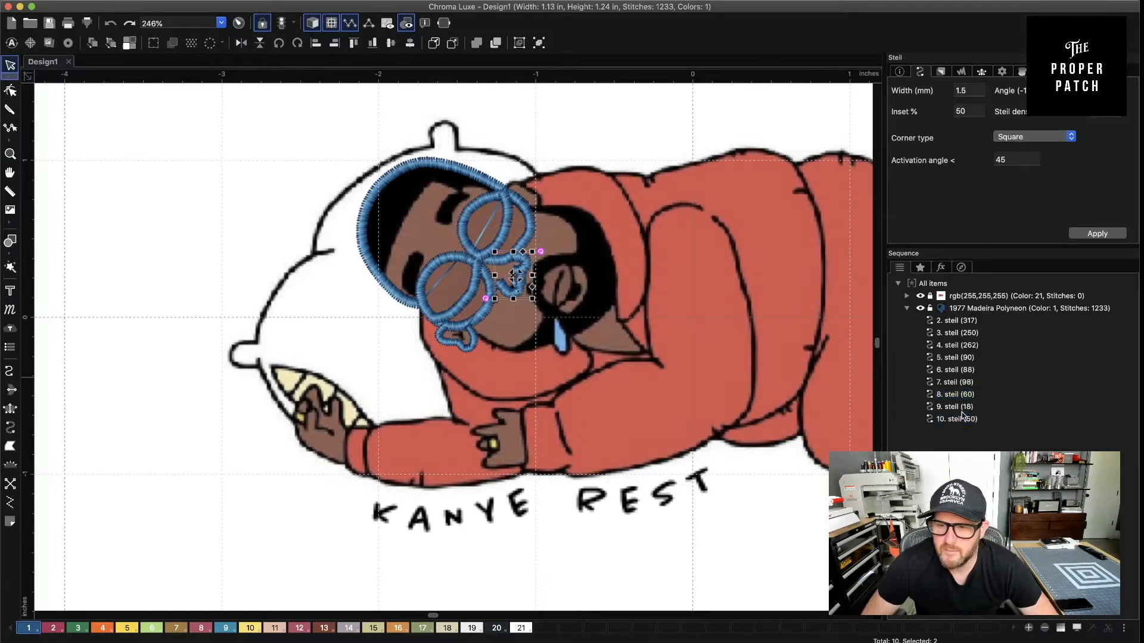
{"action": "left_click", "coordinate": [958, 395]}
{"action": "left_click", "coordinate": [955, 408], "text": "shift"}
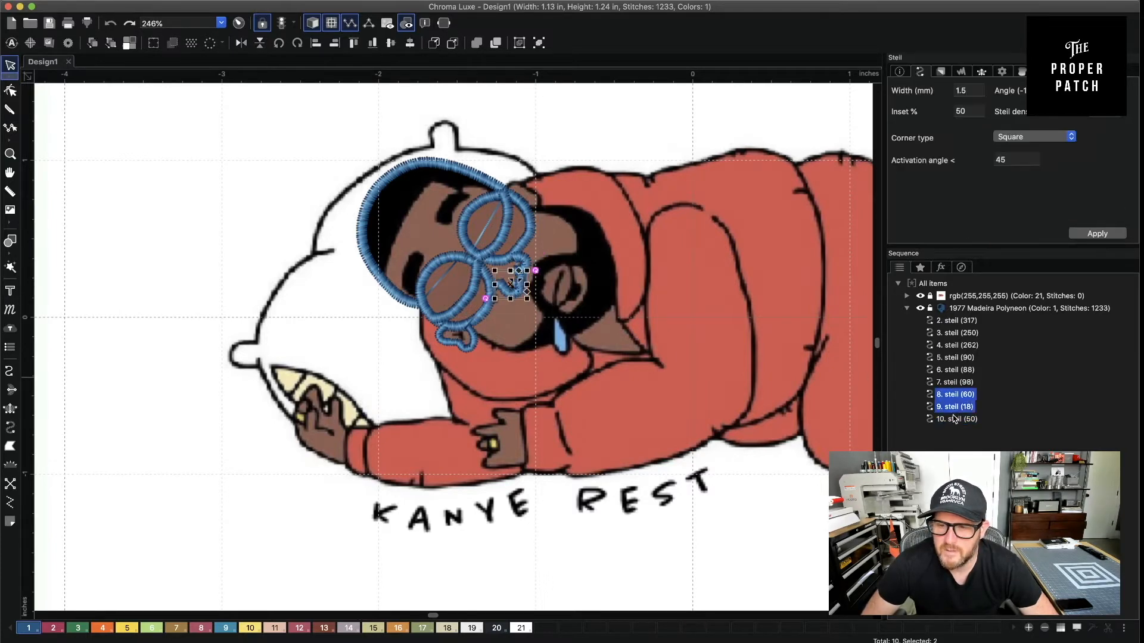
{"action": "left_click", "coordinate": [954, 420], "text": "shift"}
{"action": "double_click", "coordinate": [962, 90]}
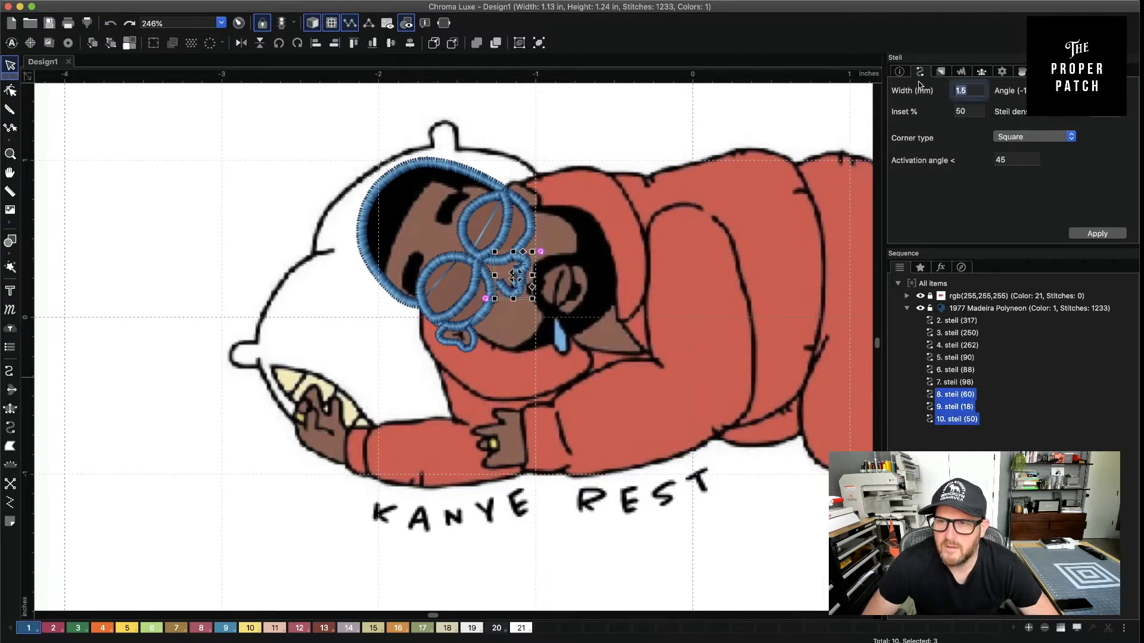
{"action": "type", "text": "1.0"}
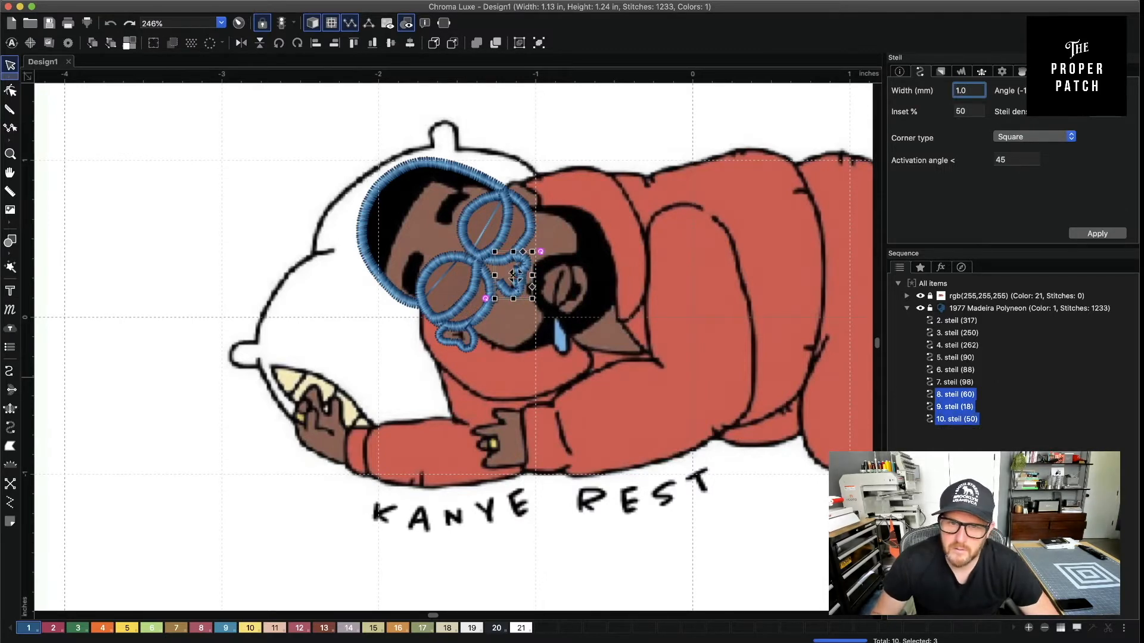
{"action": "key", "text": "Return"}
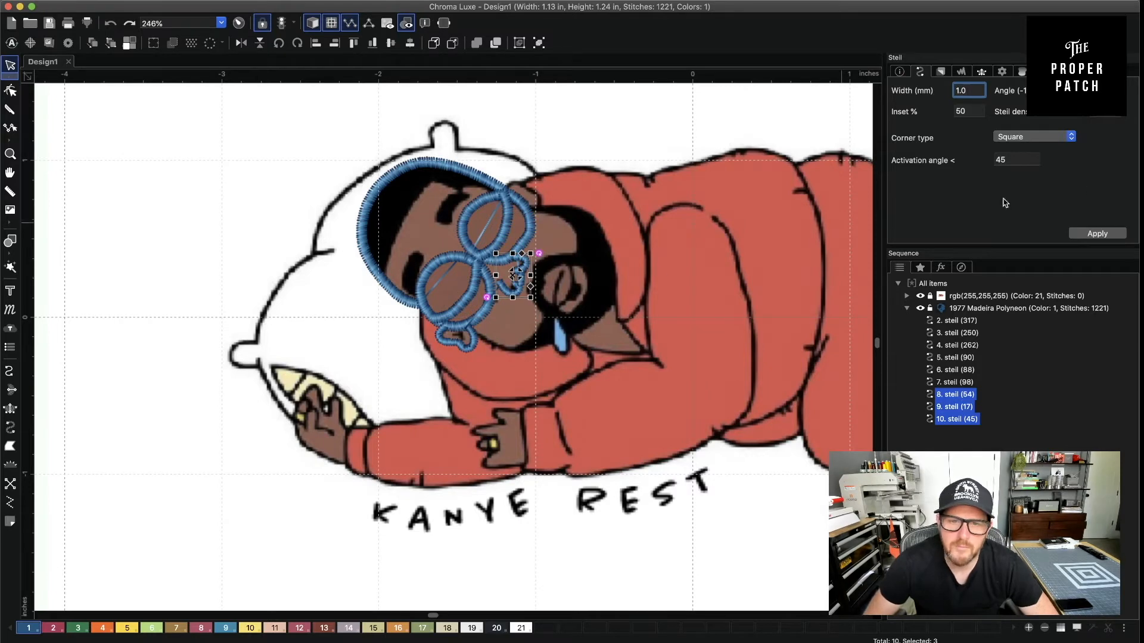
{"action": "left_click", "coordinate": [164, 149]}
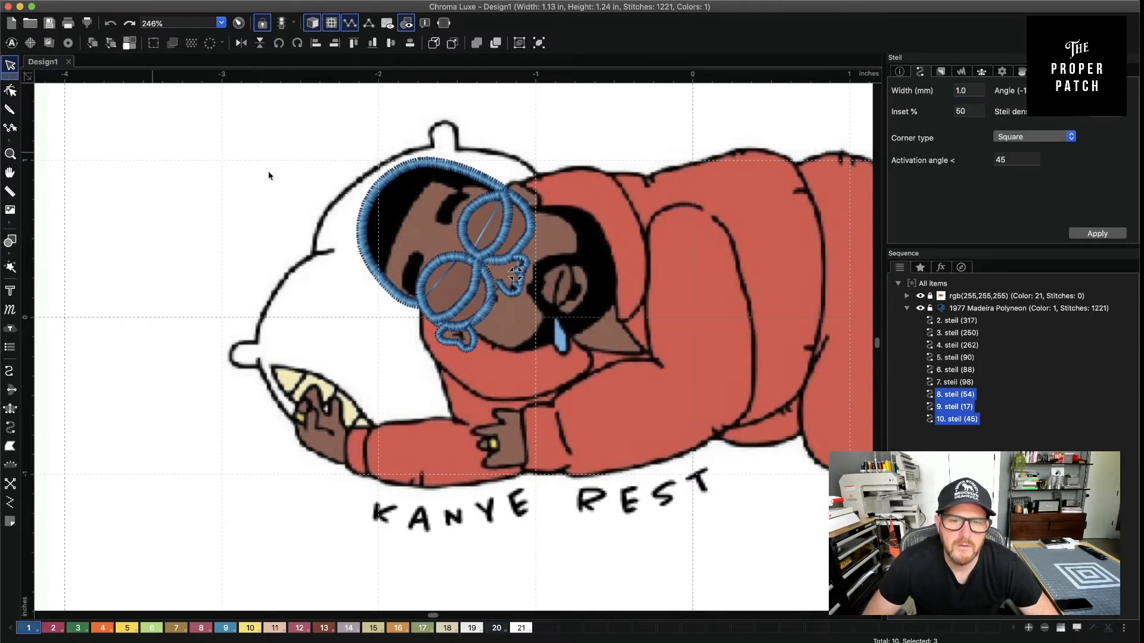
Start a Steil path with the width set to 1.0 mm and trace the outer curve of the upper ear beside the hood
{"action": "left_click", "coordinate": [10, 427]}
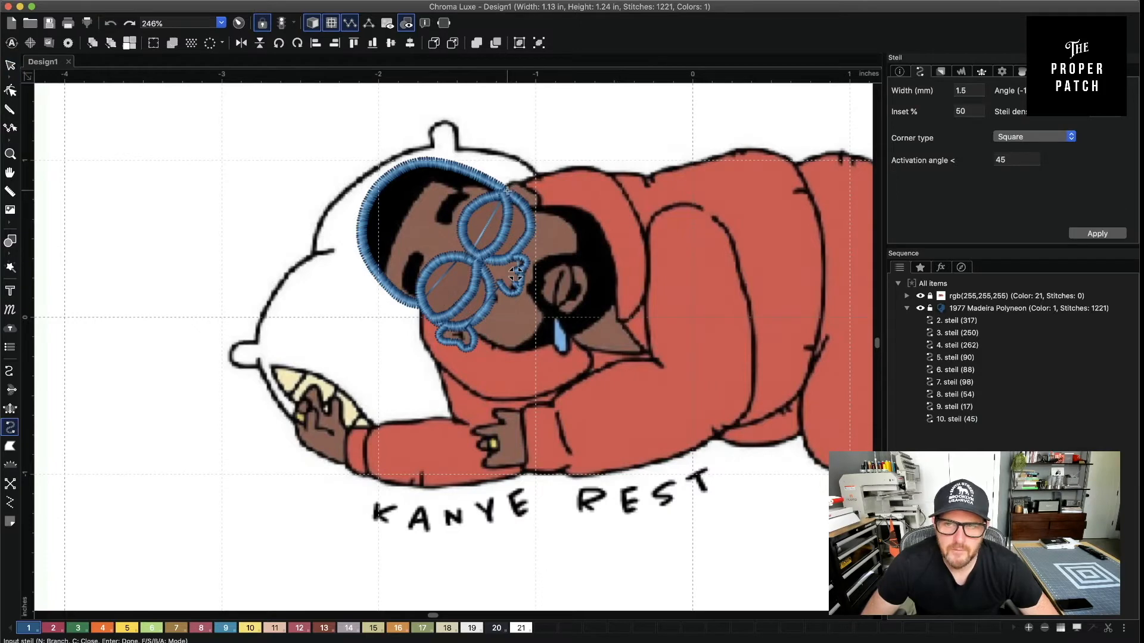
{"action": "double_click", "coordinate": [968, 90]}
{"action": "type", "text": "1.0"}
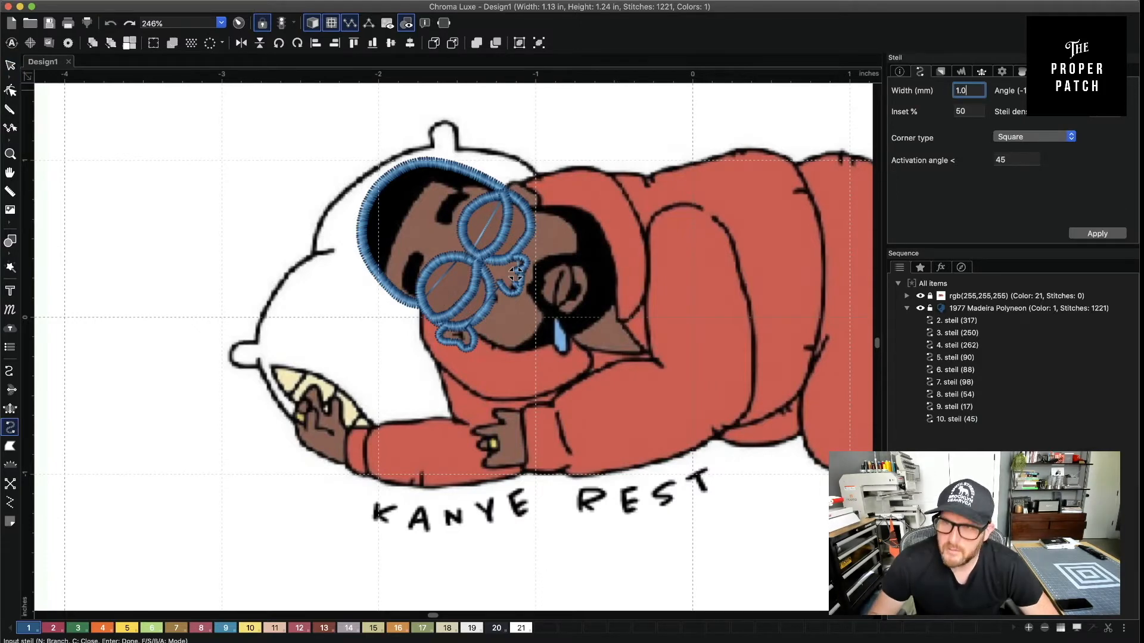
{"action": "left_click", "coordinate": [512, 188]}
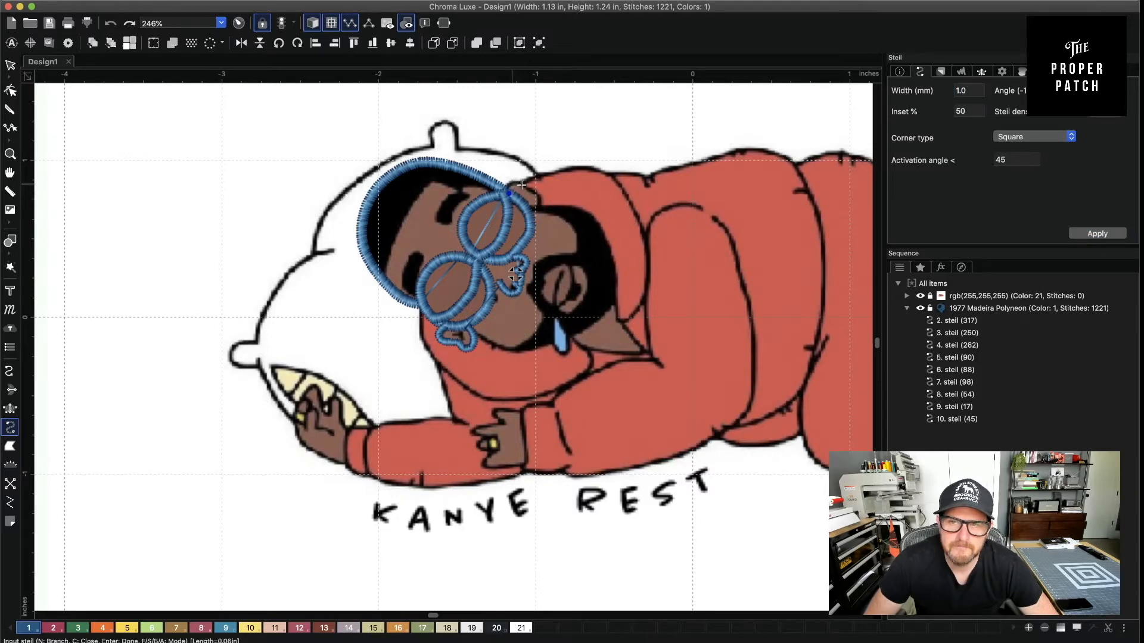
{"action": "left_click", "coordinate": [531, 192]}
{"action": "left_click", "coordinate": [540, 199]}
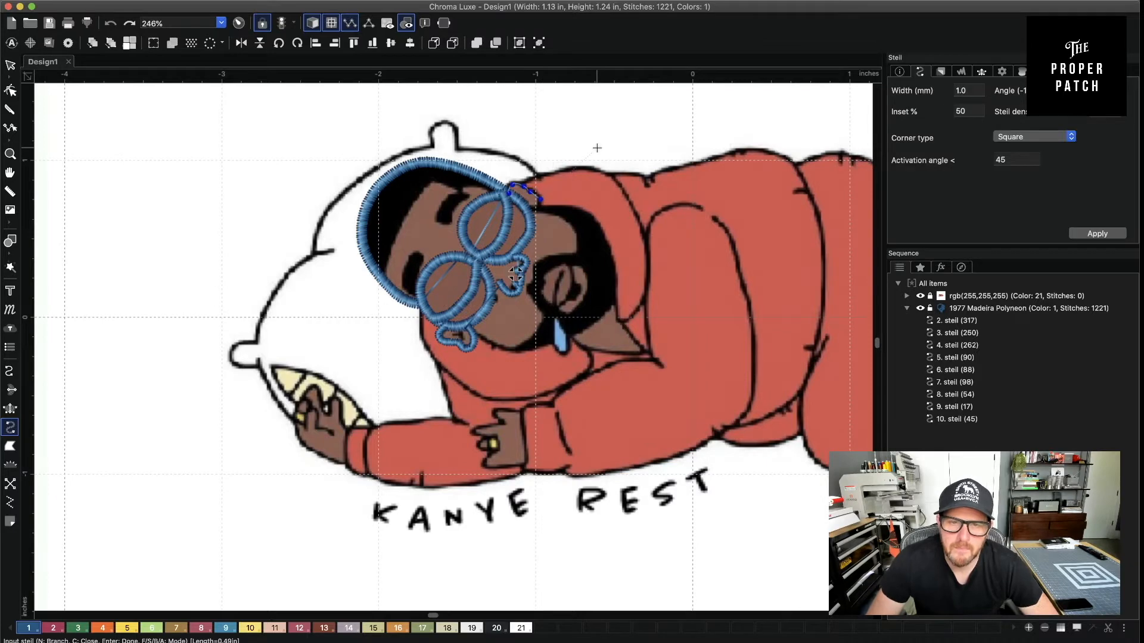
{"action": "key", "text": "Return"}
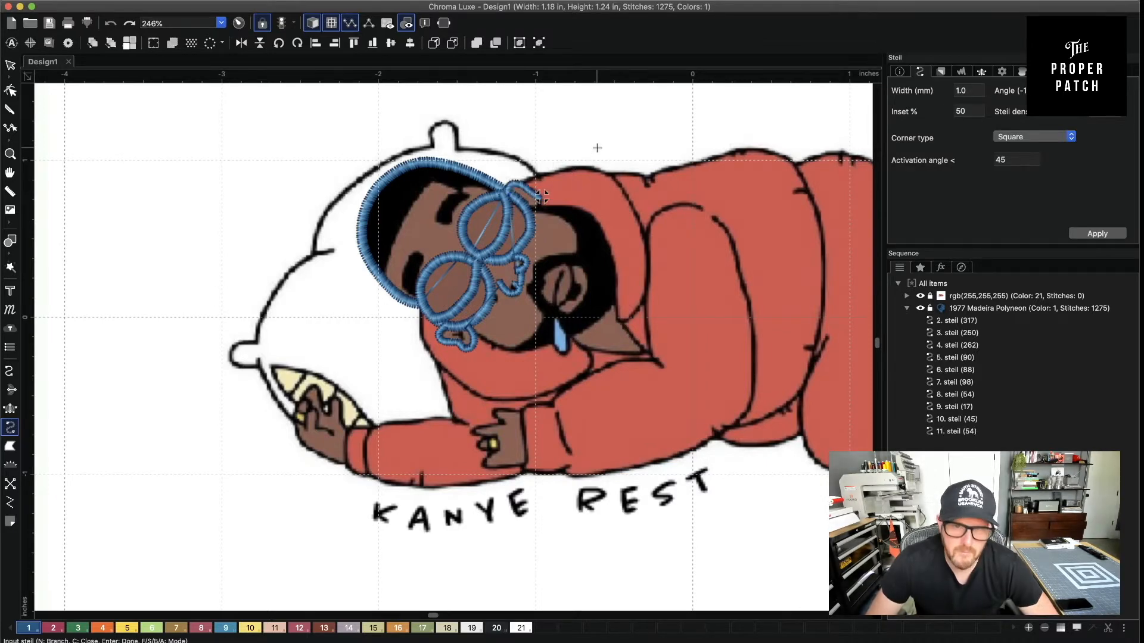
Undo the last Steil path and retrace the outer curve of the upper ear, from the glasses to the beard's edge
{"action": "key", "text": "super+z"}
{"action": "left_click", "coordinate": [506, 192]}
{"action": "left_click", "coordinate": [511, 184]}
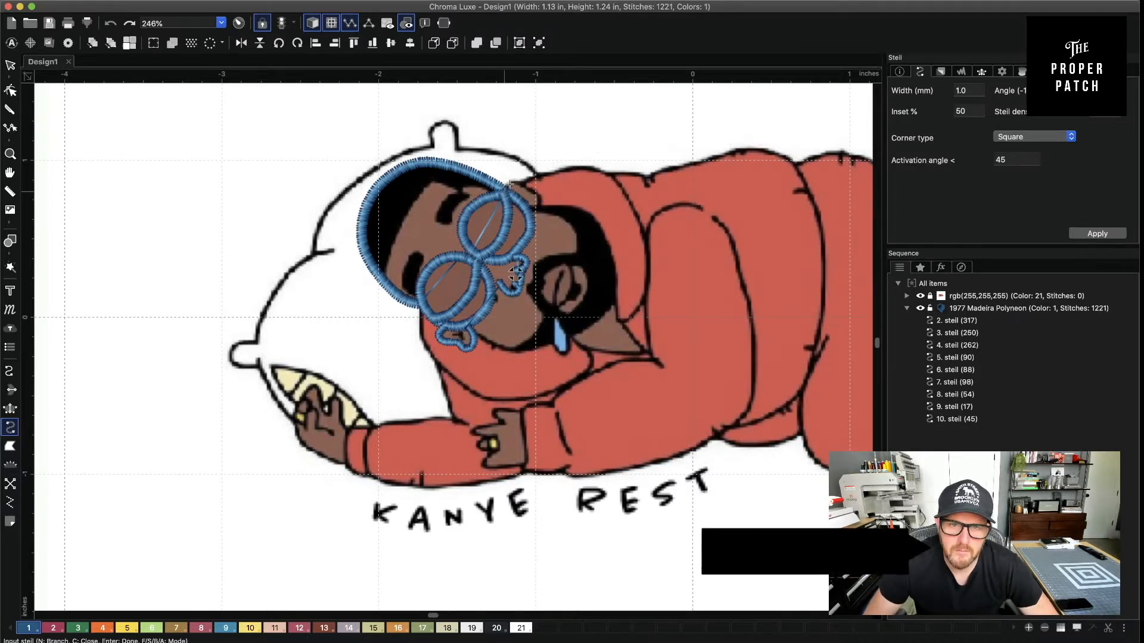
{"action": "left_click", "coordinate": [523, 184]}
{"action": "left_click", "coordinate": [529, 192]}
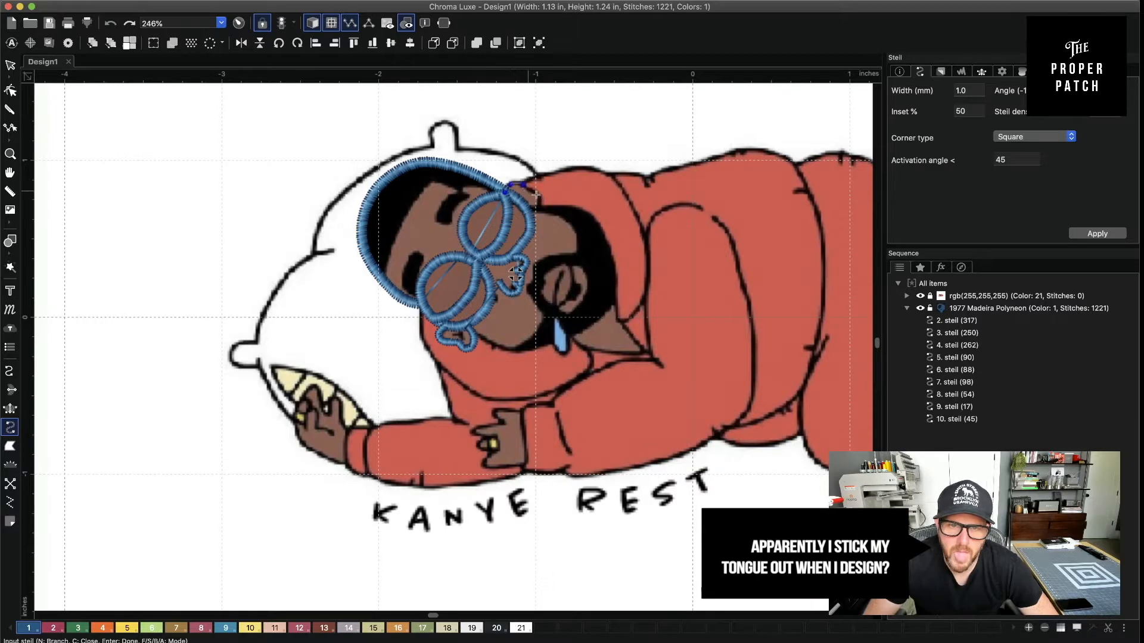
{"action": "left_click", "coordinate": [538, 195]}
{"action": "left_click", "coordinate": [540, 207]}
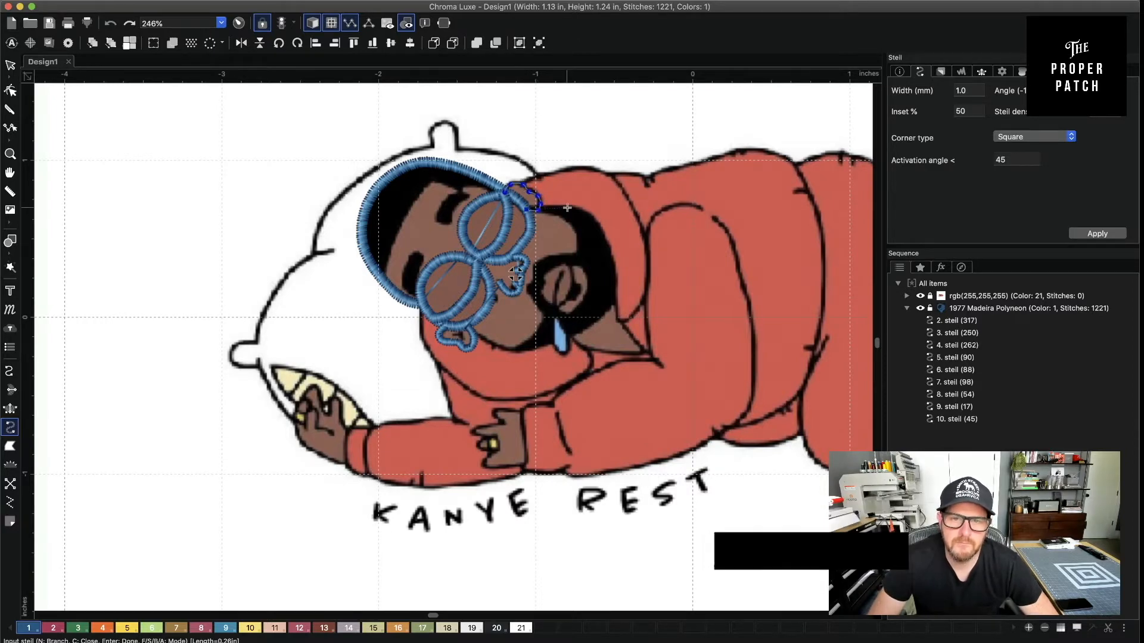
{"action": "key", "text": "Return"}
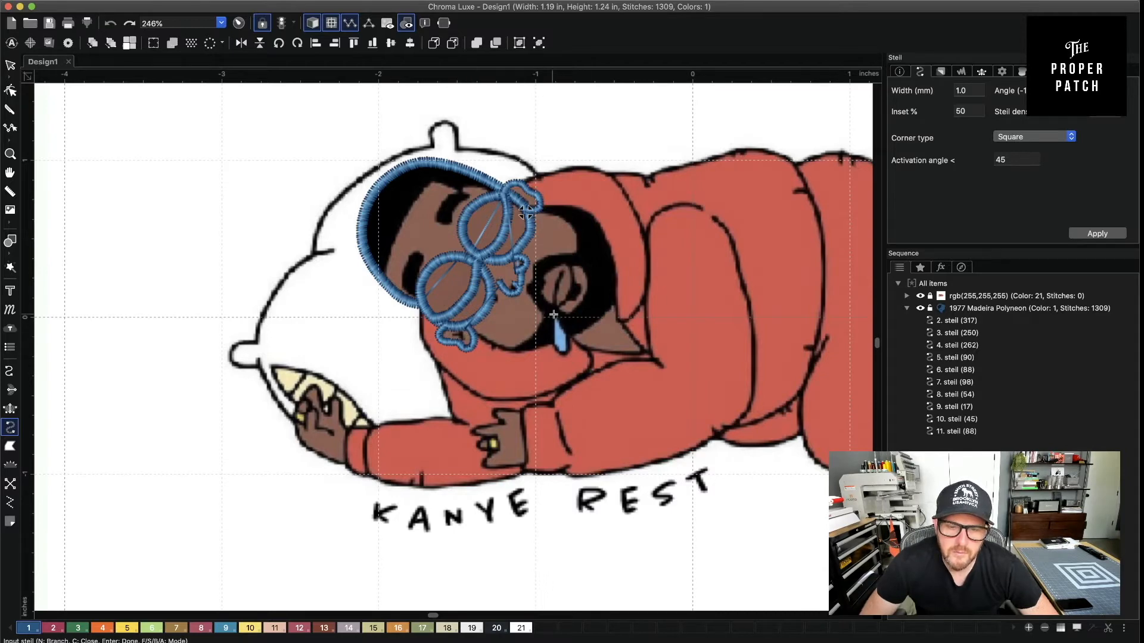
Trace the outline of the blue drool drop below the mouth as a Steil path
{"action": "left_click", "coordinate": [554, 340]}
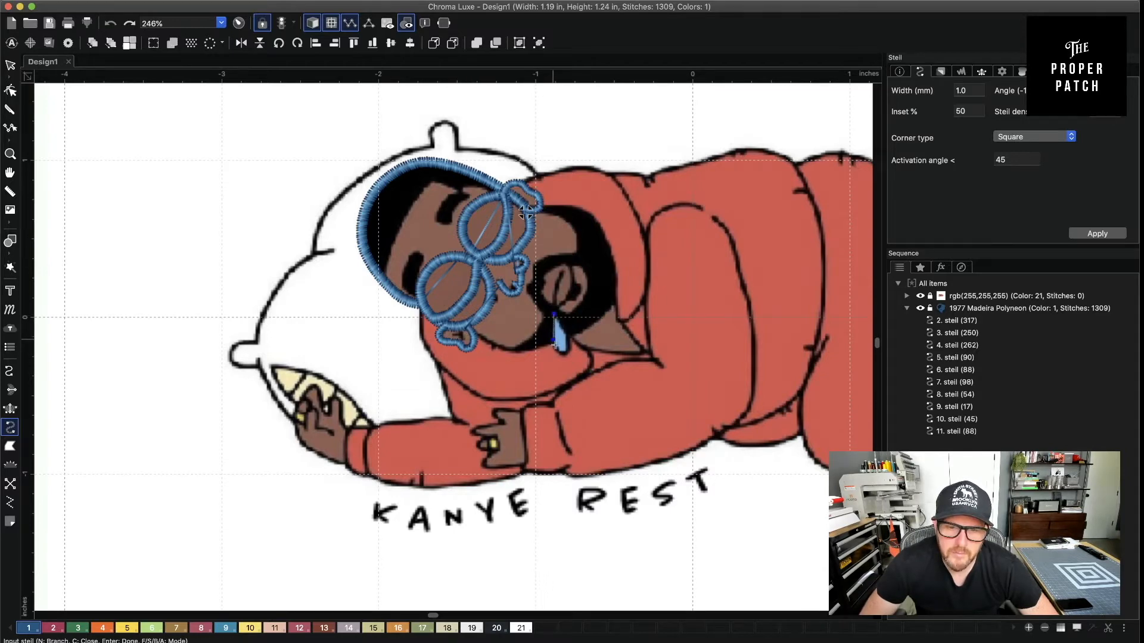
{"action": "left_click", "coordinate": [556, 349]}
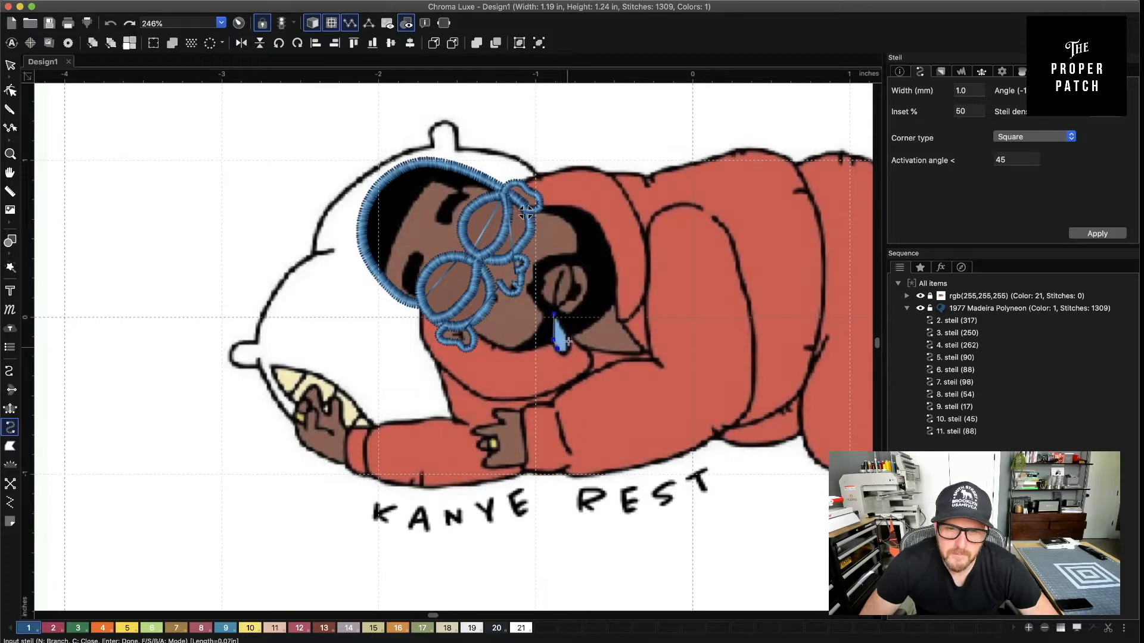
{"action": "left_click", "coordinate": [566, 331]}
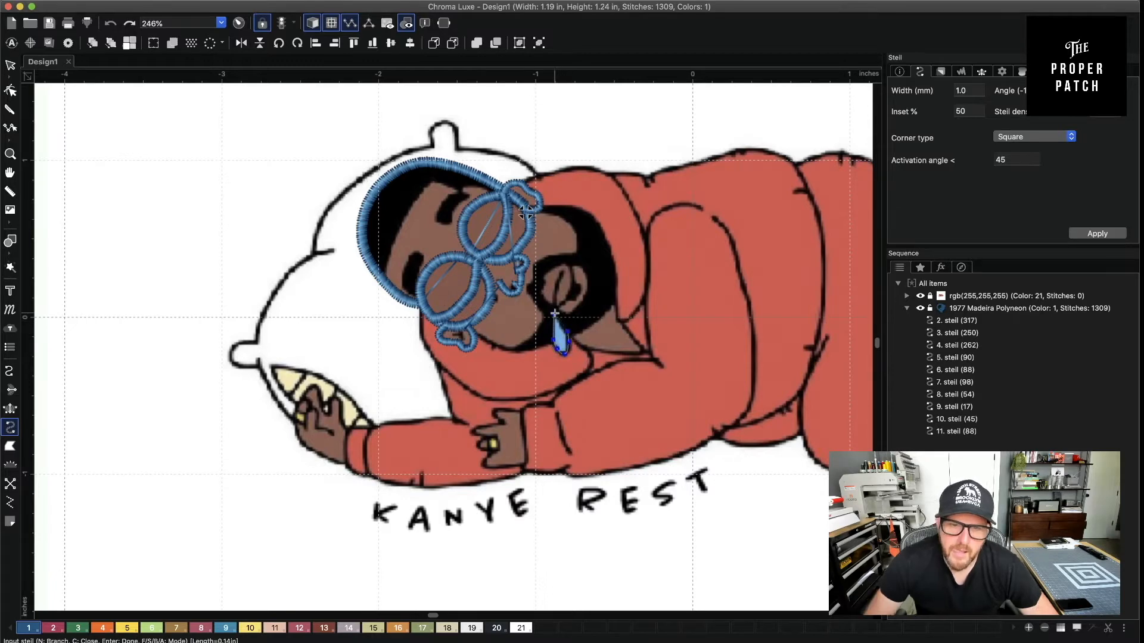
{"action": "key", "text": "Return"}
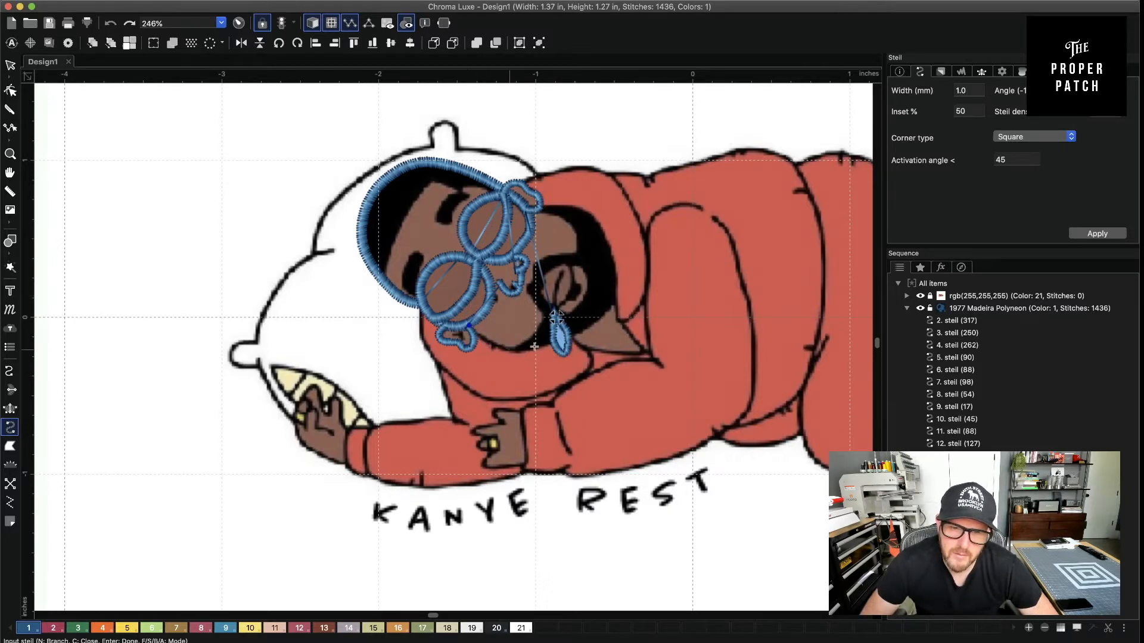
Trace the lower cheek line from the lower ear to the drool drop as a Steil path
{"action": "left_click", "coordinate": [535, 347]}
{"action": "left_click", "coordinate": [550, 341]}
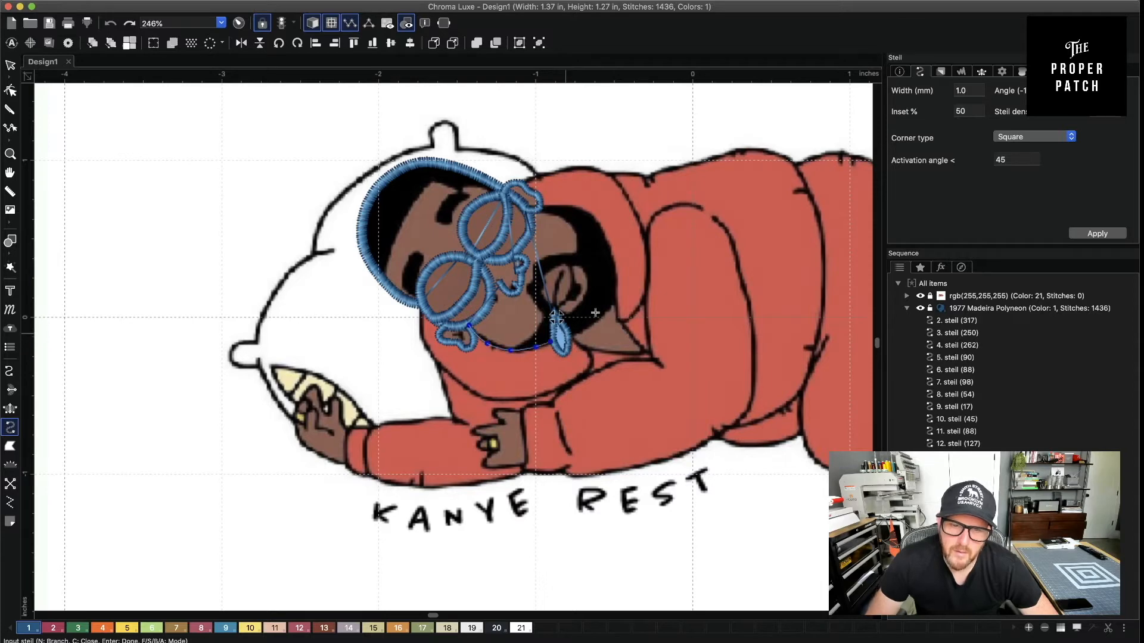
{"action": "key", "text": "Return"}
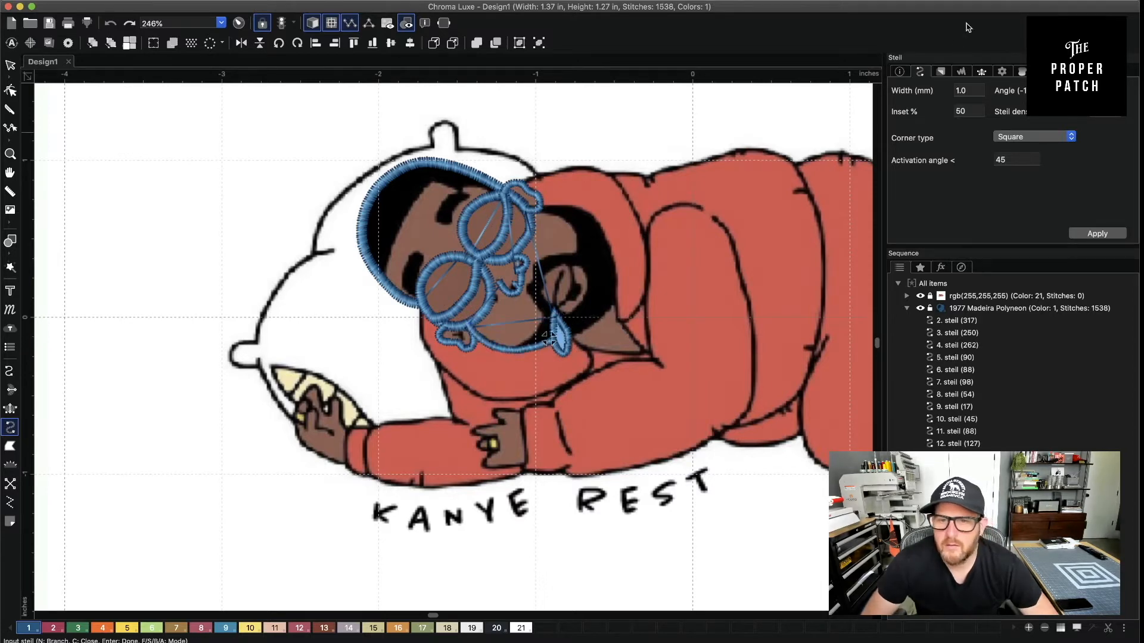
Select the lower cheek path, apply a width of 1.5 mm to it, and deselect it
{"action": "type", "text": "1"}
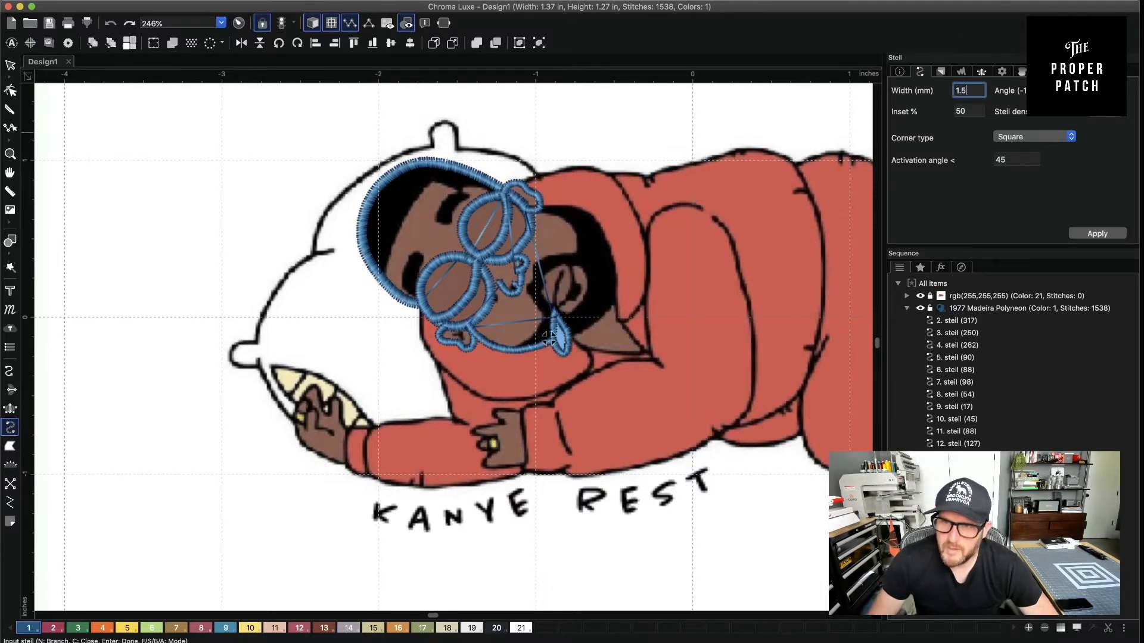
{"action": "left_click", "coordinate": [10, 64]}
{"action": "left_click", "coordinate": [468, 357]}
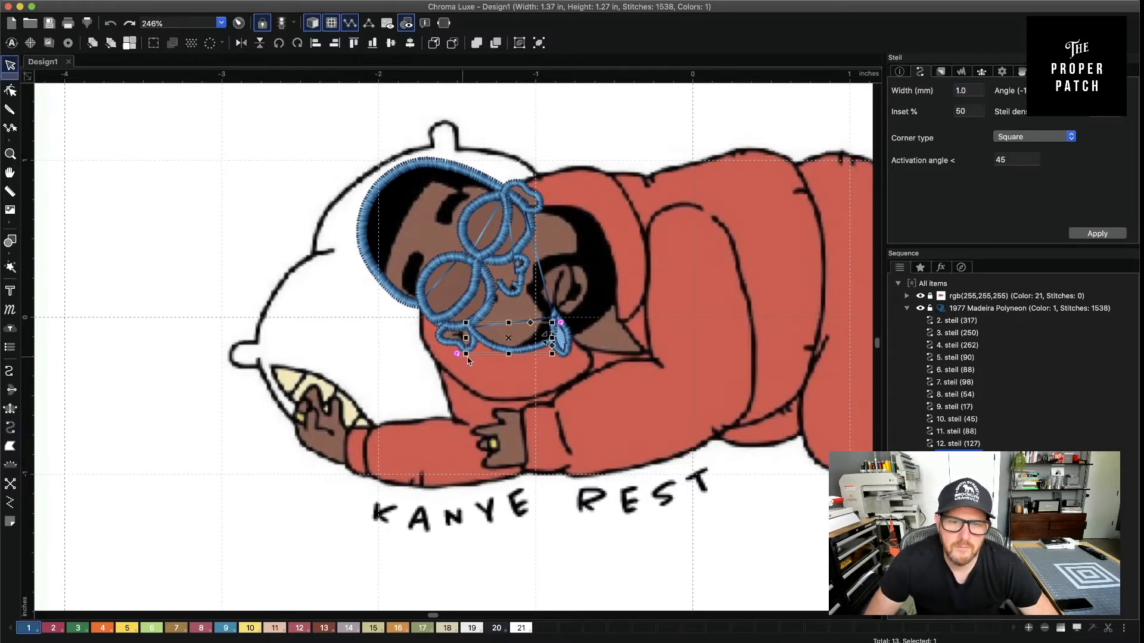
{"action": "double_click", "coordinate": [966, 88]}
{"action": "type", "text": "1.5"}
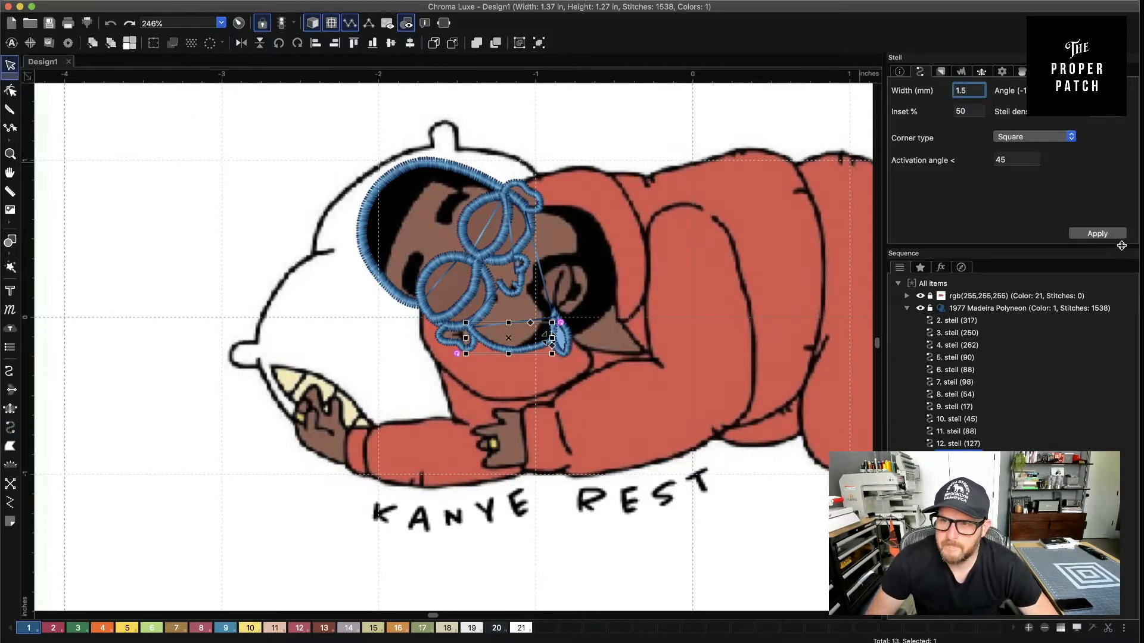
{"action": "left_click", "coordinate": [1109, 234]}
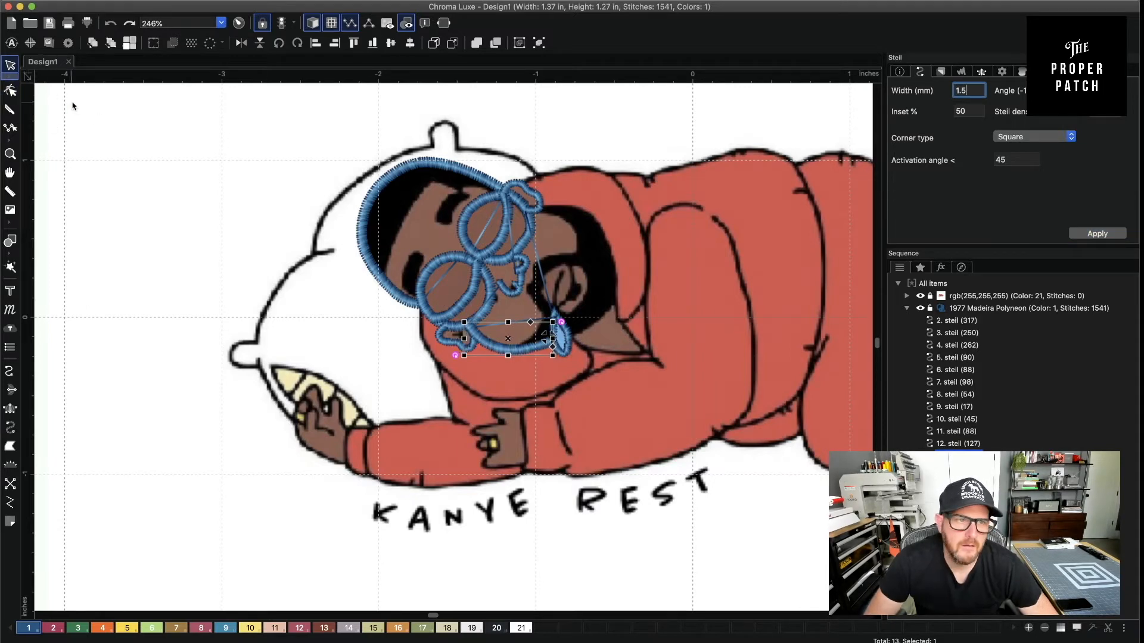
{"action": "left_click", "coordinate": [12, 90]}
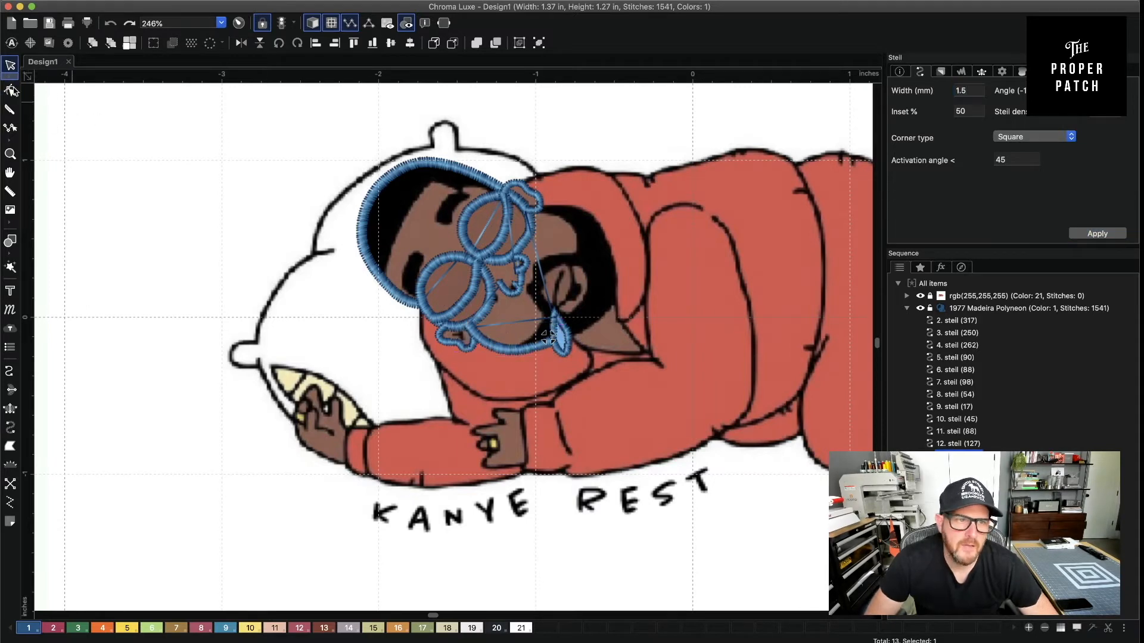
Trace the outer edge of the beard from the upper ear around to the drool drop as a 1.5 mm Steil path
{"action": "left_click", "coordinate": [10, 428]}
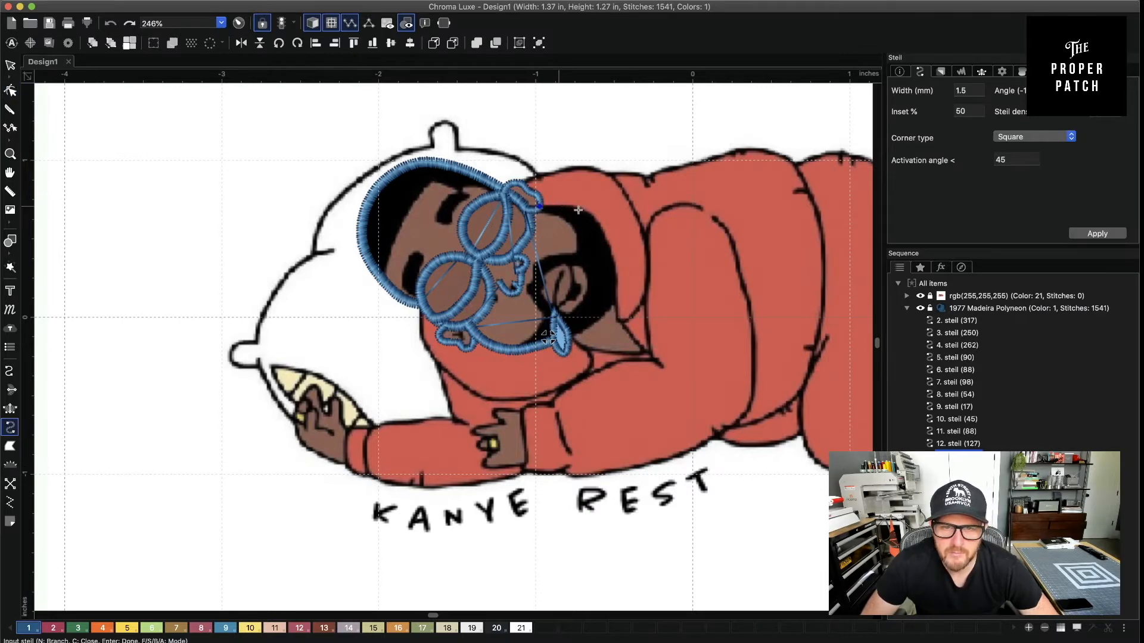
{"action": "left_click", "coordinate": [561, 206]}
{"action": "left_click", "coordinate": [595, 226]}
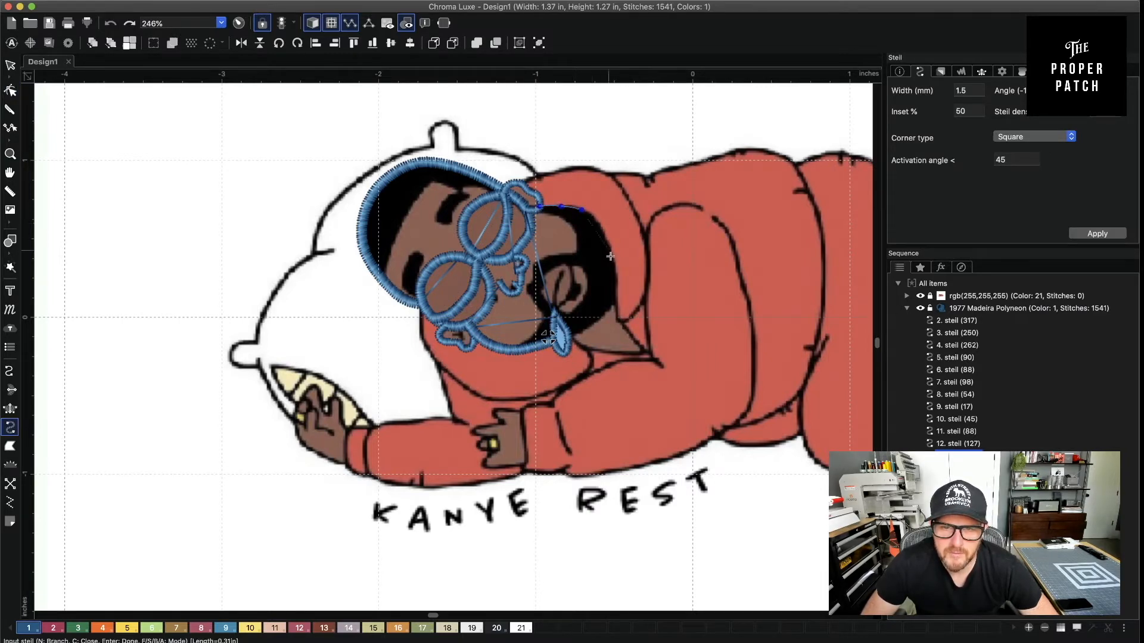
{"action": "left_click", "coordinate": [616, 293]}
{"action": "left_click", "coordinate": [611, 308]}
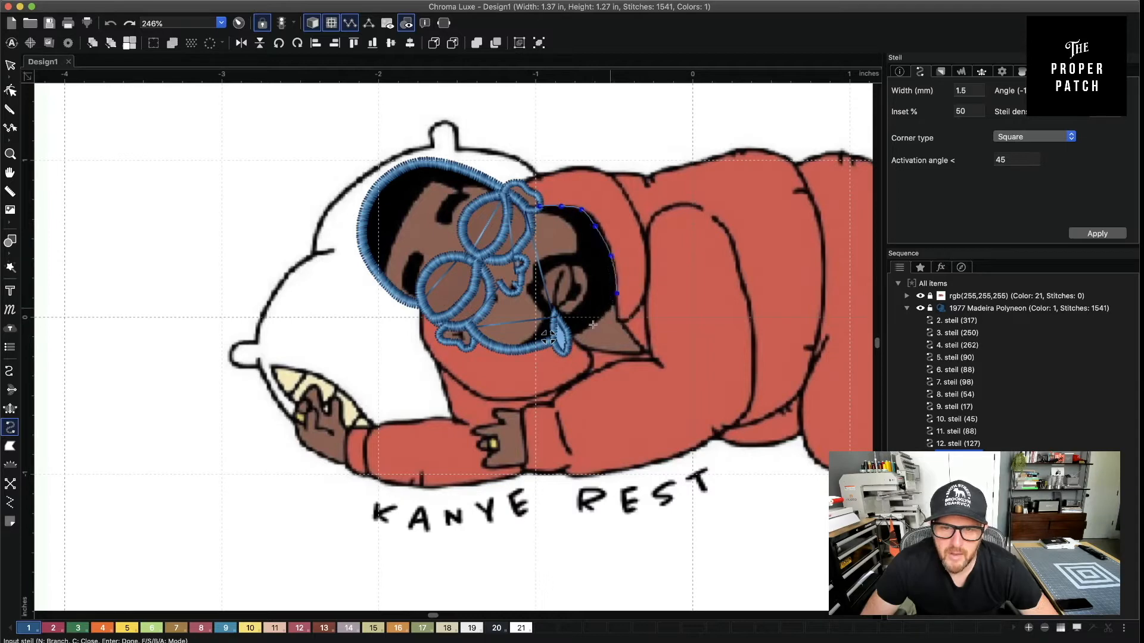
{"action": "left_click", "coordinate": [594, 326]}
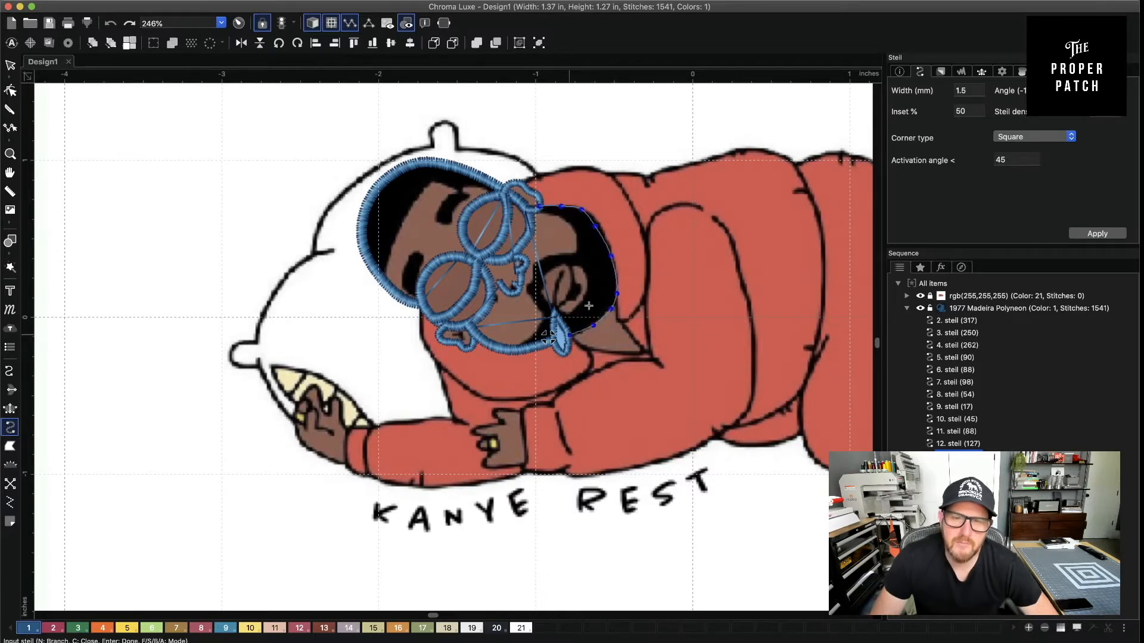
{"action": "key", "text": "Return"}
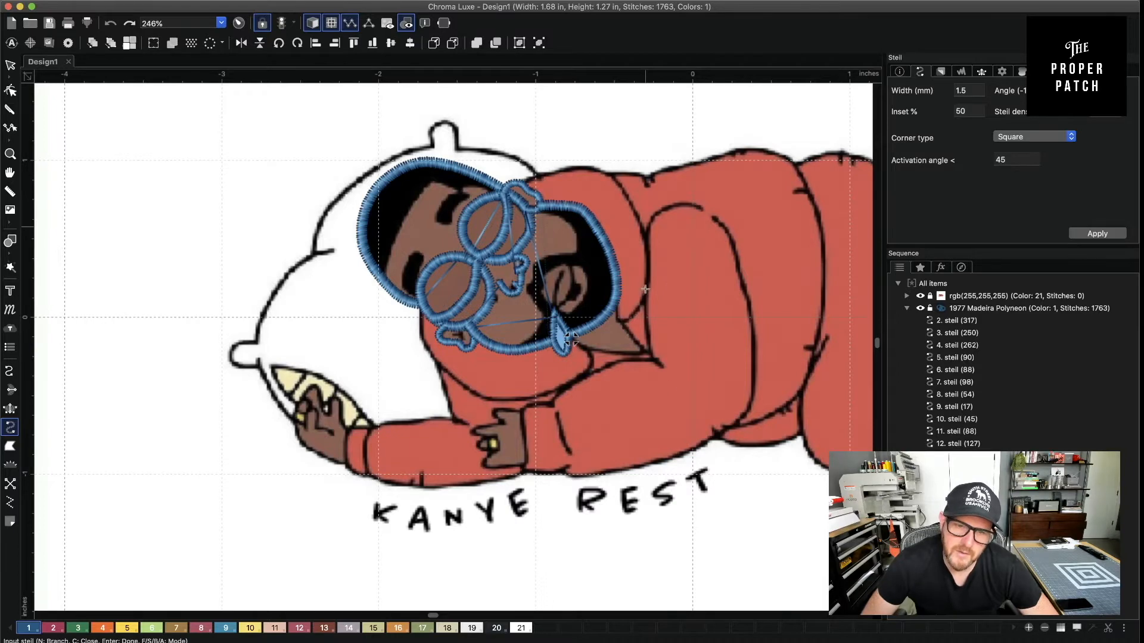
Set the Steil width to 1.0 mm and trace the two curved lines of the mouth as separate paths
{"action": "left_click", "coordinate": [971, 90]}
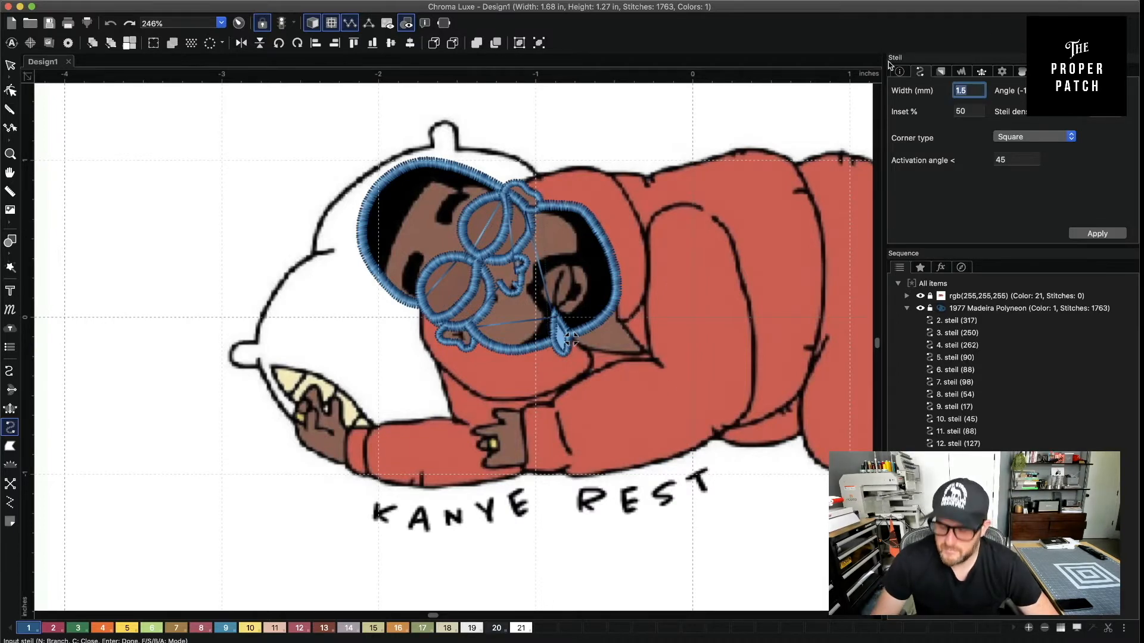
{"action": "type", "text": "1.0"}
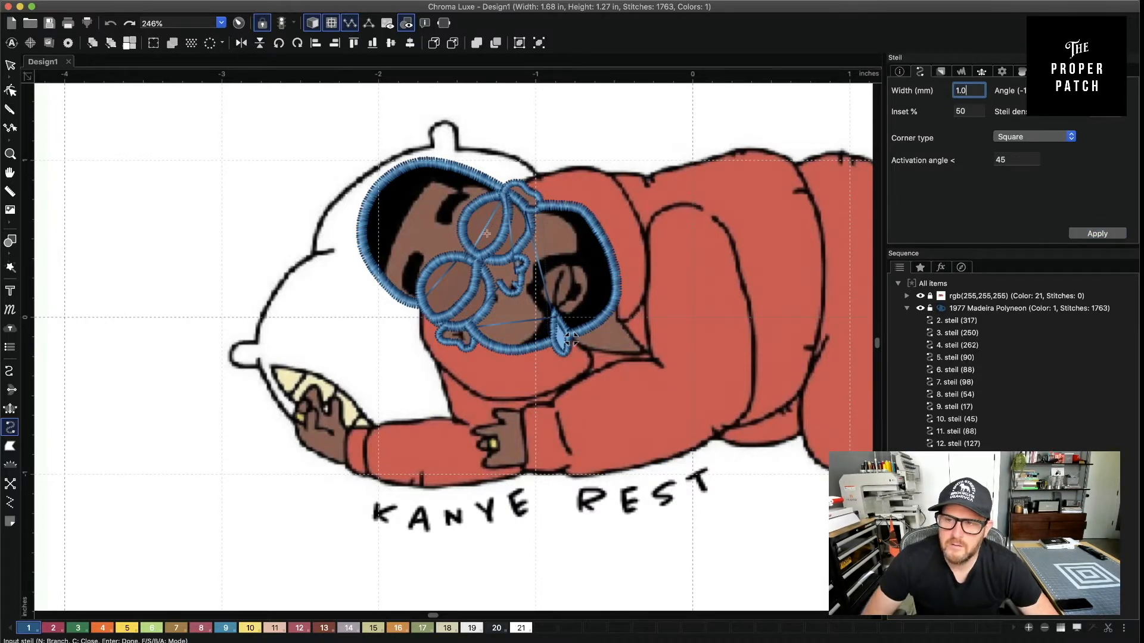
{"action": "left_click", "coordinate": [553, 294]}
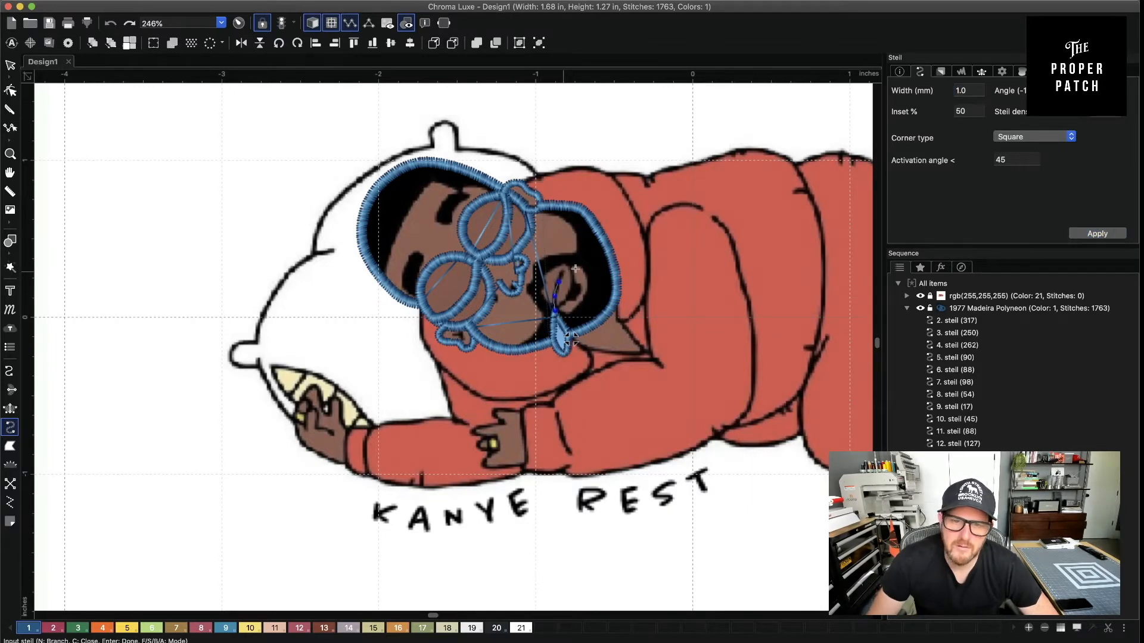
{"action": "left_click", "coordinate": [561, 270]}
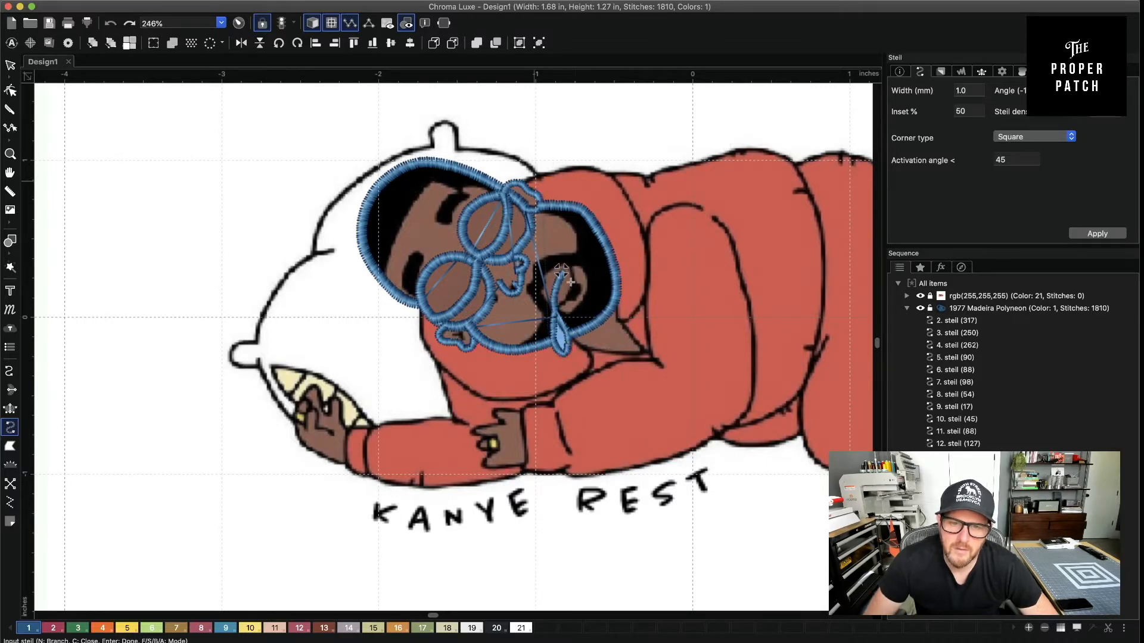
{"action": "left_click", "coordinate": [555, 310]}
{"action": "left_click", "coordinate": [566, 299]}
{"action": "left_click", "coordinate": [572, 288]}
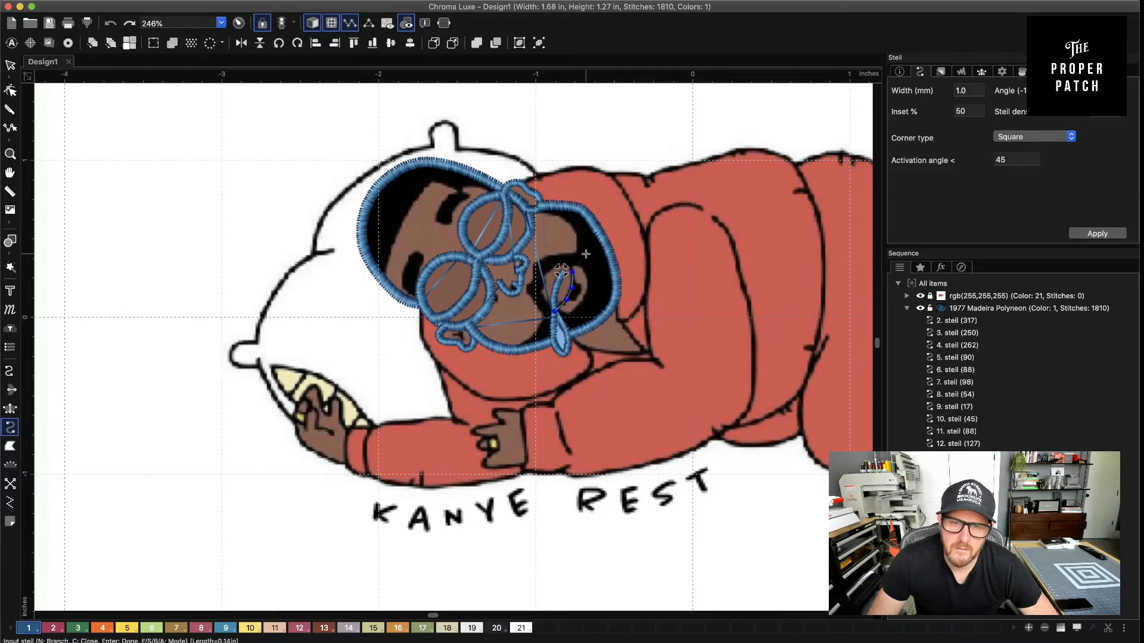
{"action": "key", "text": "Return"}
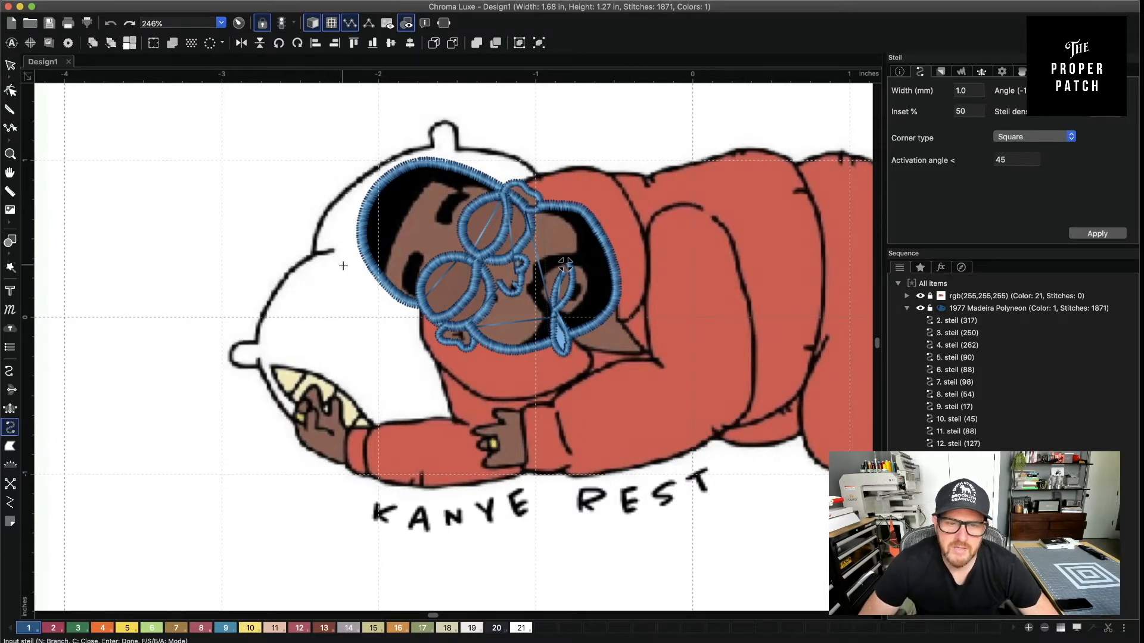
Enter a Steil width of .8 mm, trace the short detail line inside the lower ear, and leave the path deselected
{"action": "left_click_drag", "start_coordinate": [977, 90], "coordinate": [876, 71]}
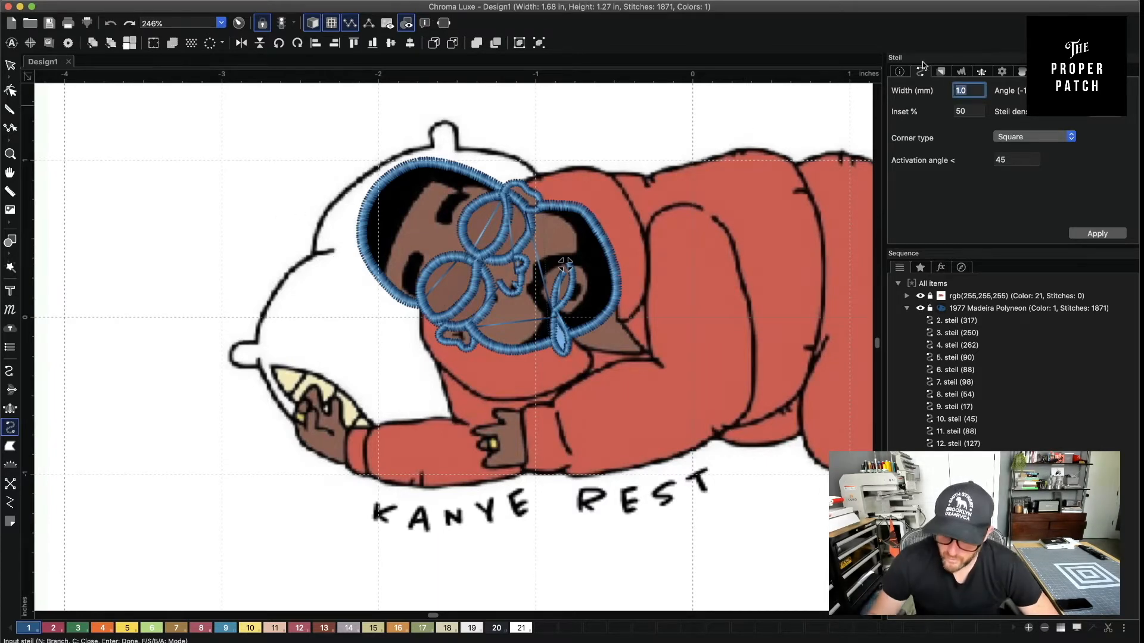
{"action": "type", "text": ".8"}
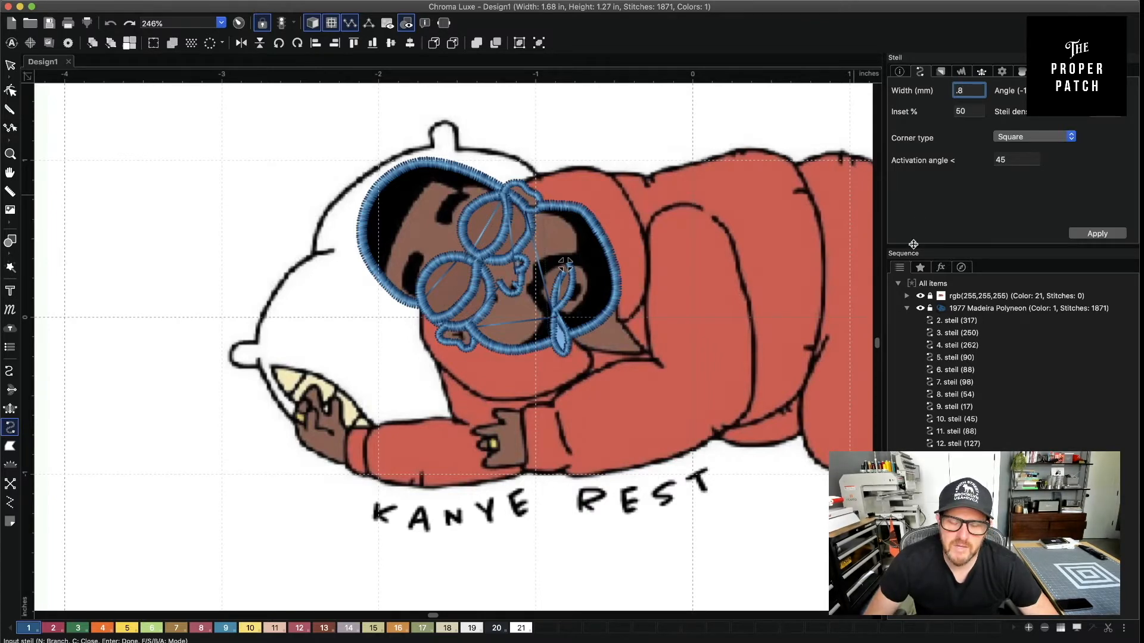
{"action": "left_click", "coordinate": [458, 329]}
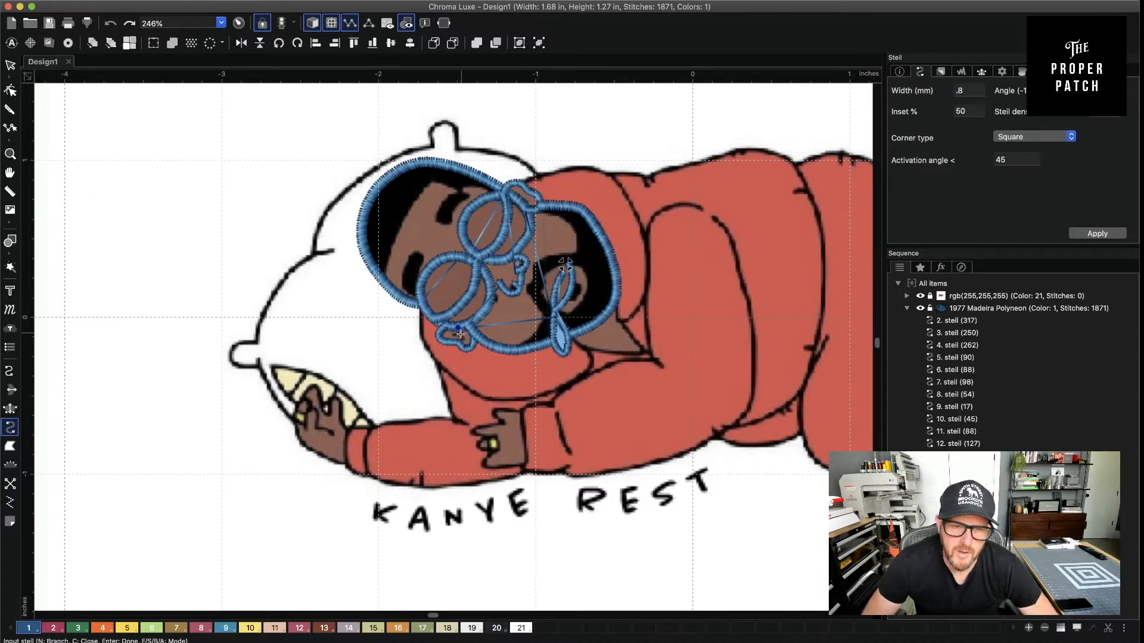
{"action": "left_click", "coordinate": [509, 327]}
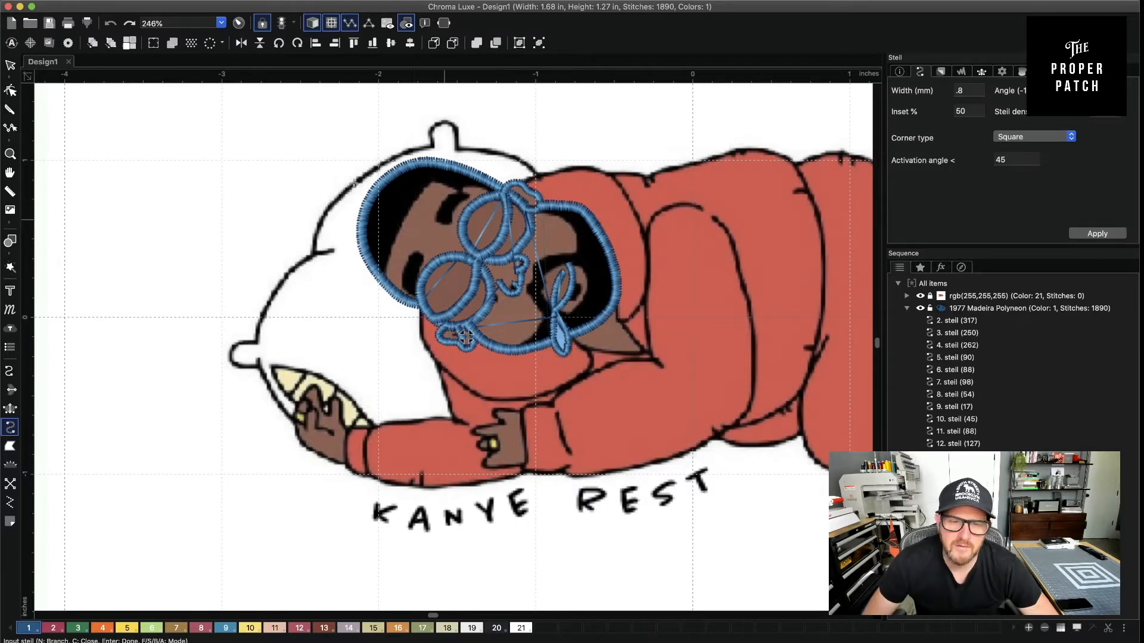
{"action": "left_click", "coordinate": [10, 66]}
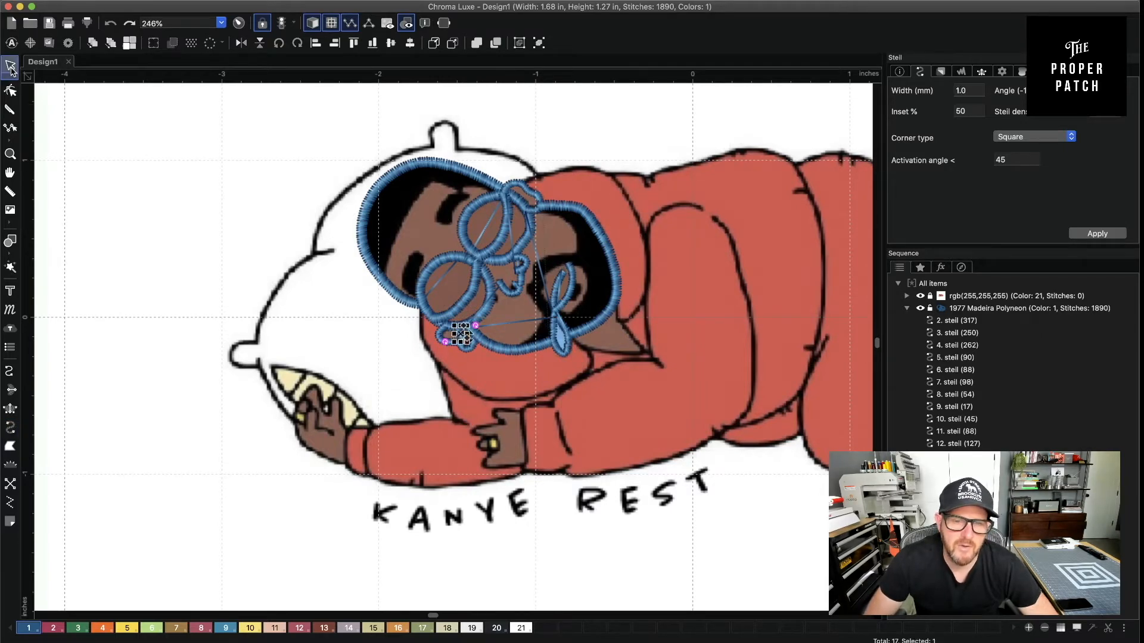
{"action": "left_click", "coordinate": [712, 531]}
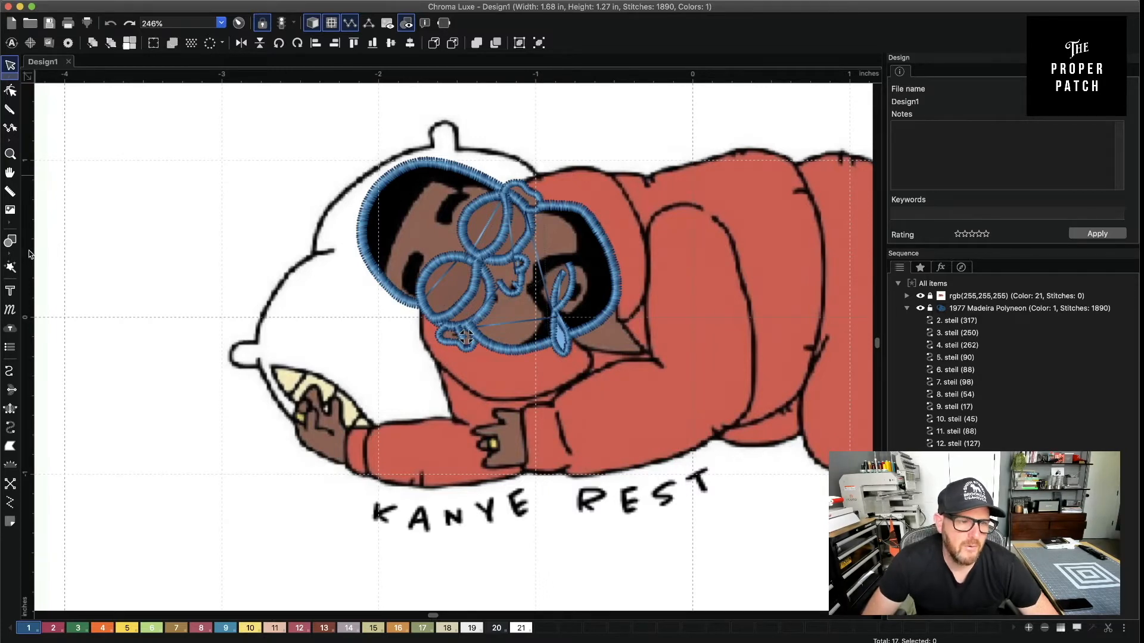
Set the Steil width to 1.5 mm and trace the lower hood edge from beside the glasses around under the face to the beard
{"action": "left_click", "coordinate": [10, 427]}
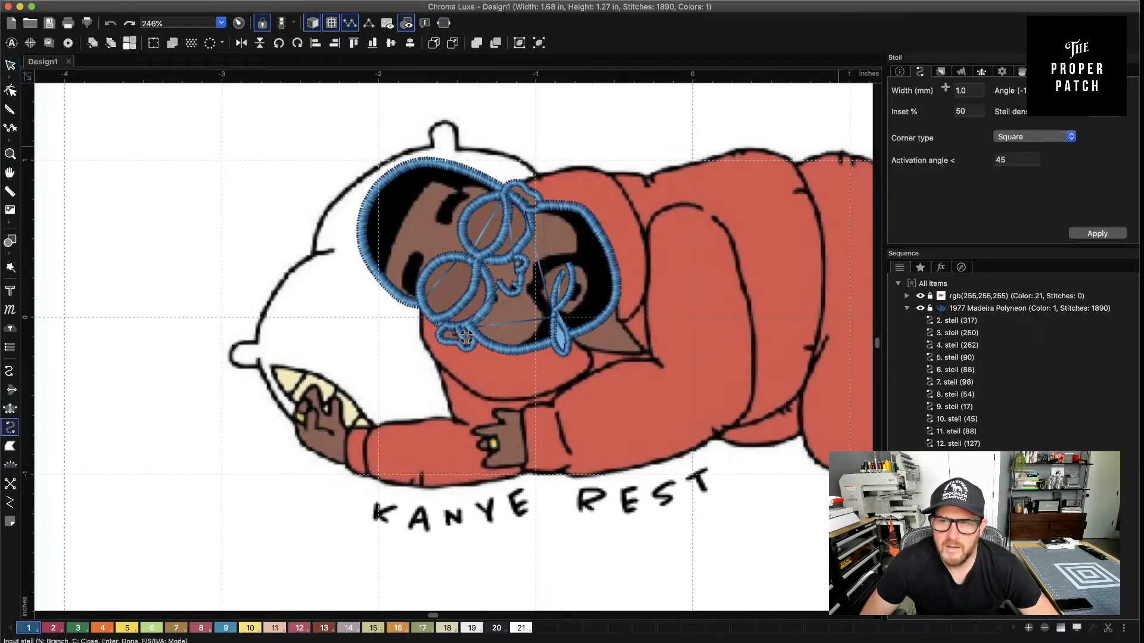
{"action": "double_click", "coordinate": [968, 91]}
{"action": "type", "text": "1.5"}
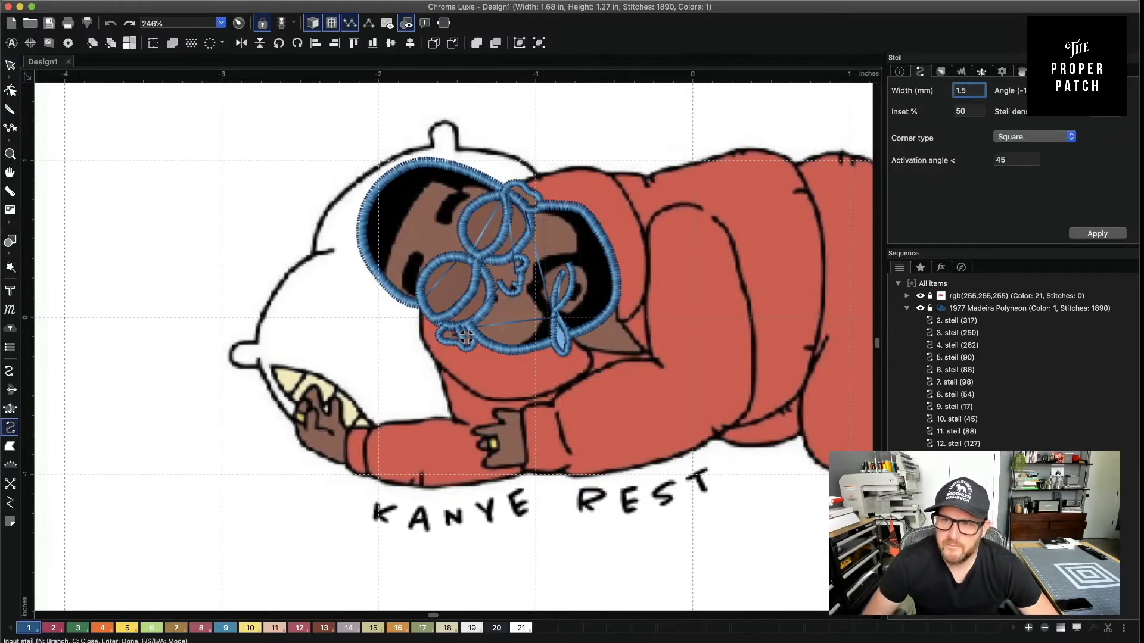
{"action": "left_click", "coordinate": [421, 304]}
{"action": "left_click", "coordinate": [420, 336]}
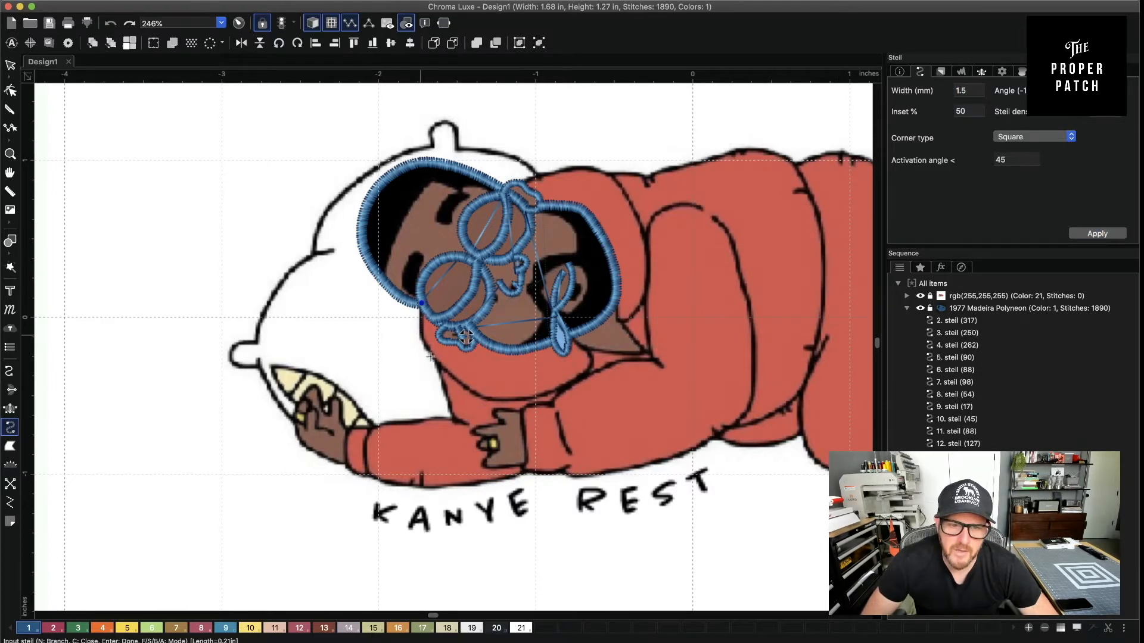
{"action": "left_click", "coordinate": [435, 357]}
{"action": "left_click", "coordinate": [466, 388]}
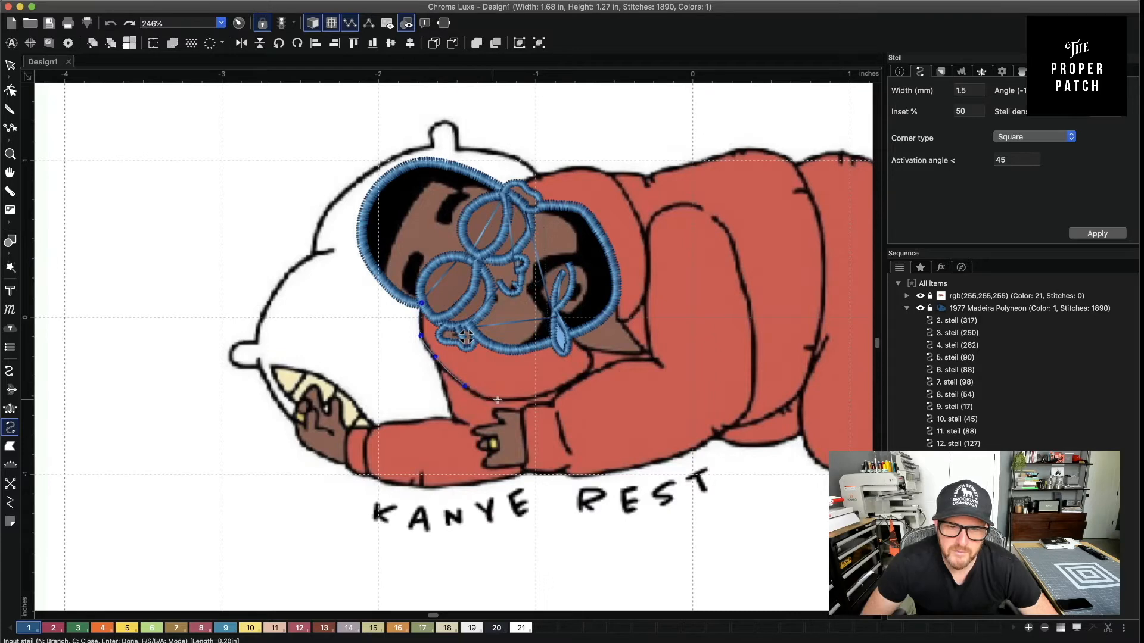
{"action": "left_click", "coordinate": [497, 401]}
{"action": "left_click", "coordinate": [544, 396]}
{"action": "left_click", "coordinate": [571, 385]}
{"action": "left_click", "coordinate": [589, 371]}
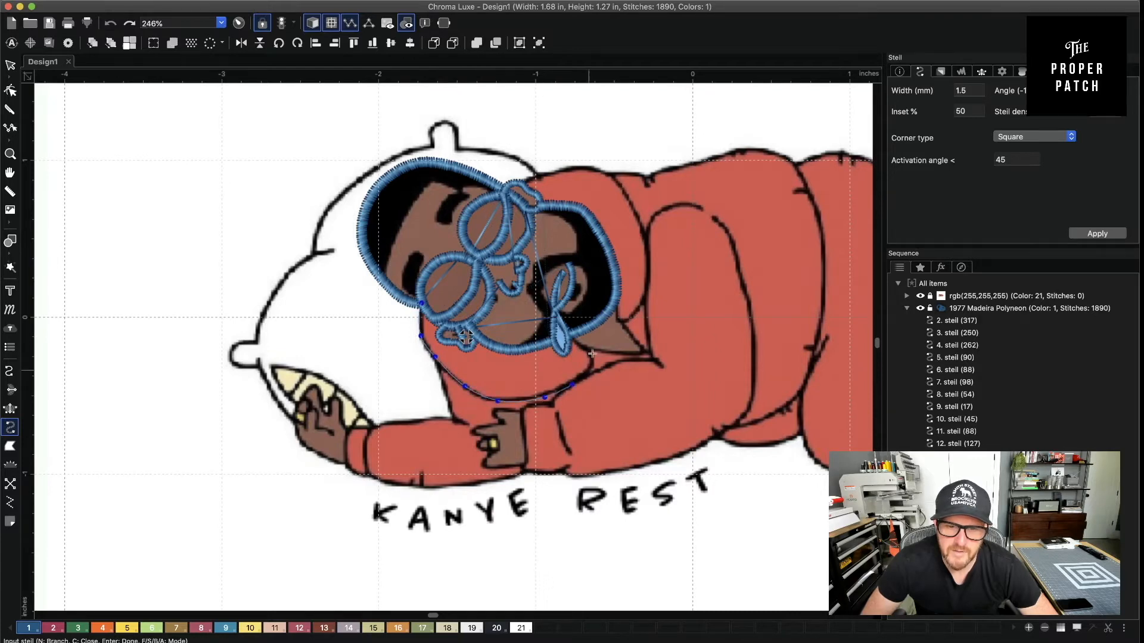
{"action": "left_click", "coordinate": [591, 354]}
{"action": "left_click", "coordinate": [575, 342]}
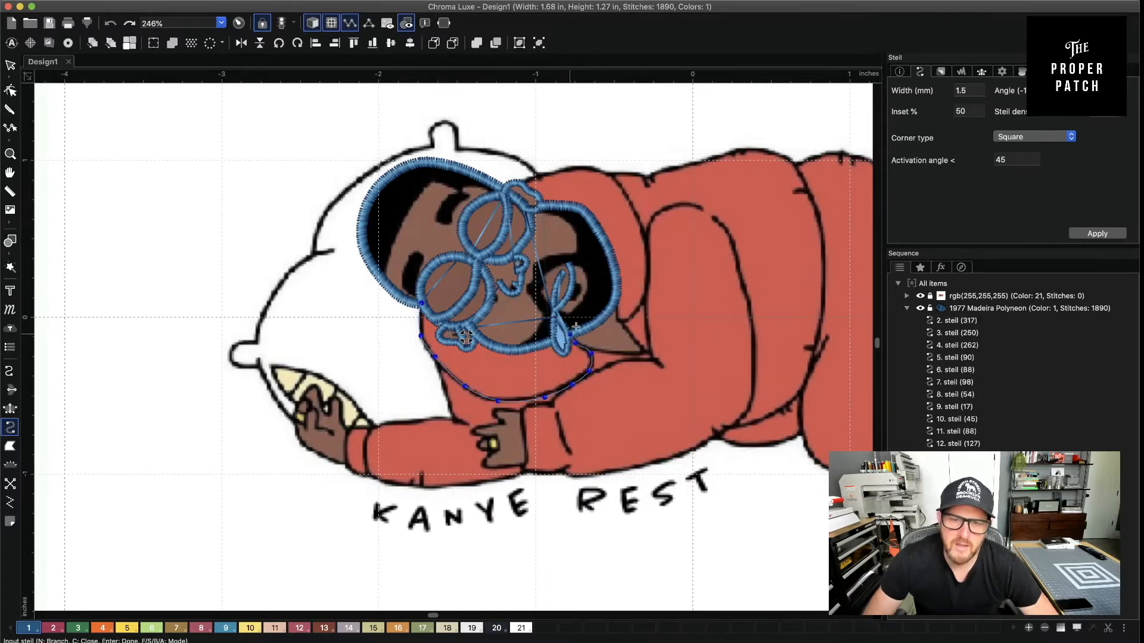
{"action": "key", "text": "Return"}
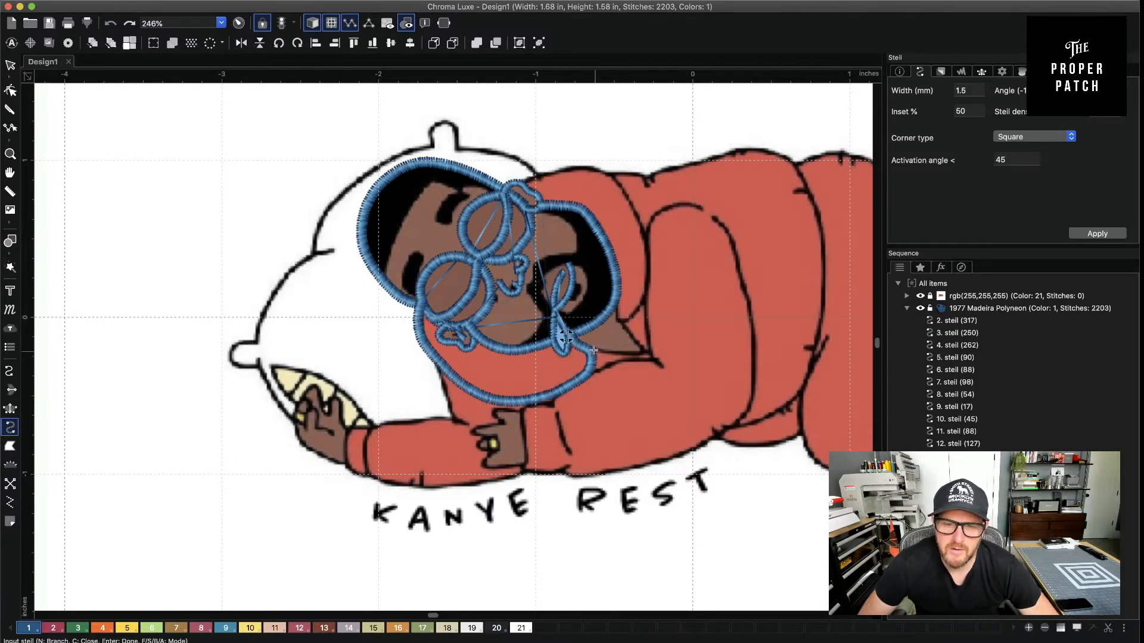
Trace the pointed neck opening behind the beard as a 1.5 mm Steil path
{"action": "left_click", "coordinate": [632, 356]}
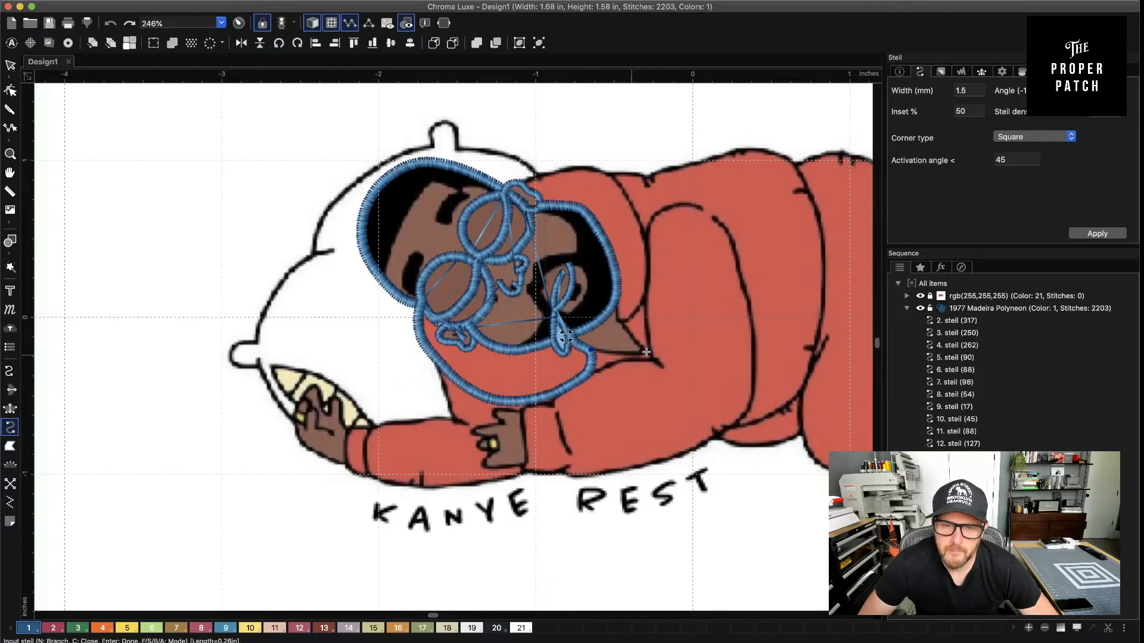
{"action": "left_click", "coordinate": [648, 352]}
{"action": "left_click", "coordinate": [623, 322]}
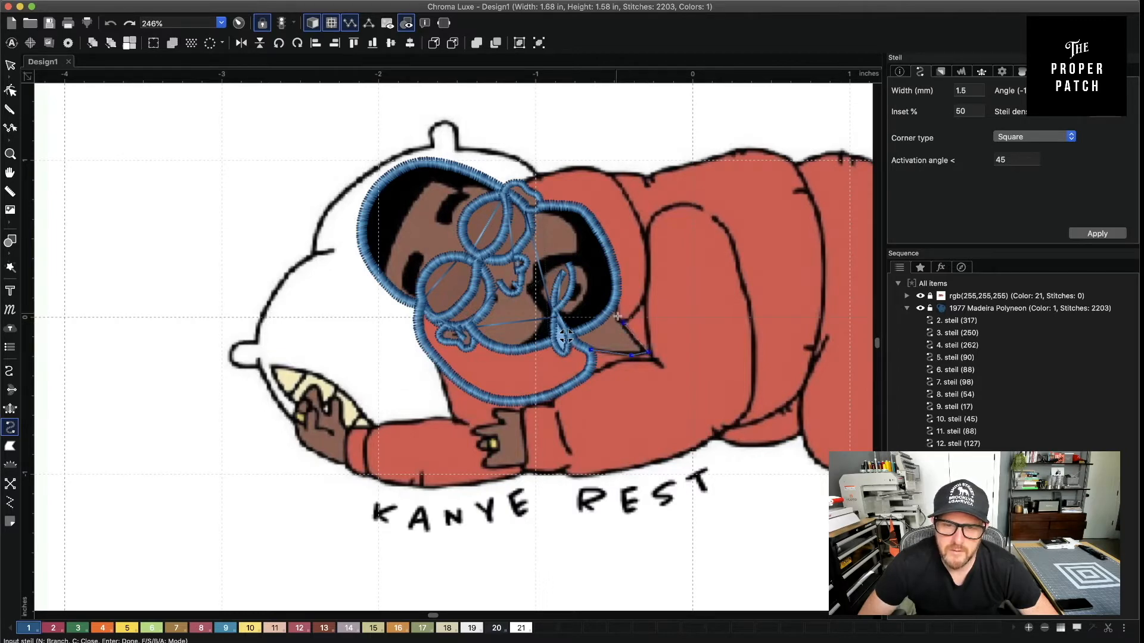
{"action": "key", "text": "Return"}
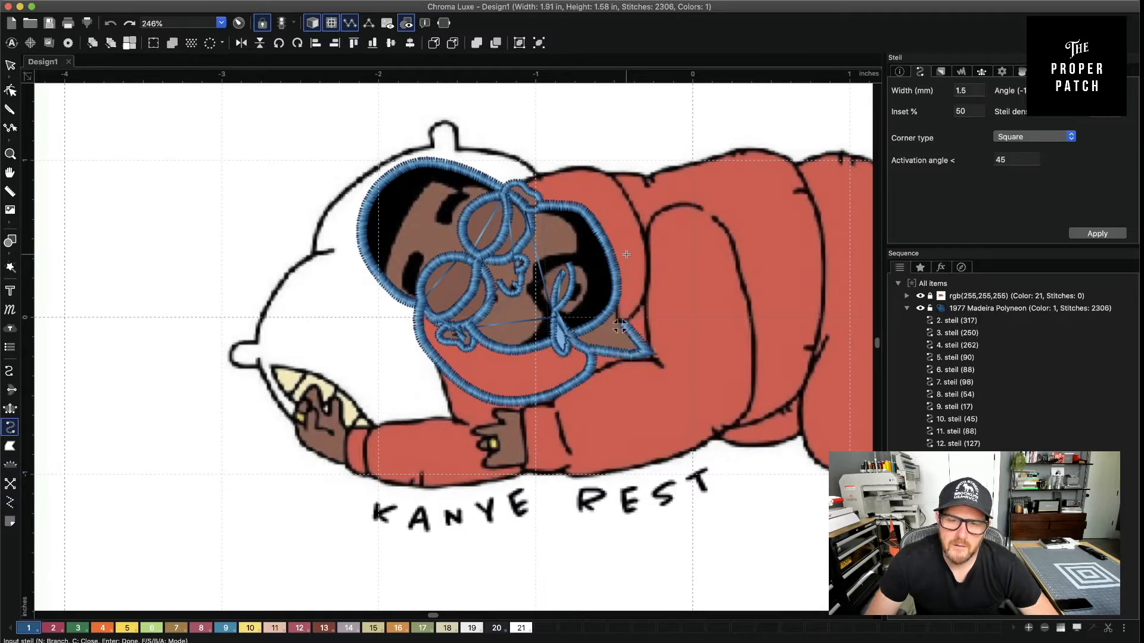
Change the width of the pointed neck path to 1.0 mm
{"action": "left_click", "coordinate": [10, 65]}
{"action": "left_click", "coordinate": [632, 346]}
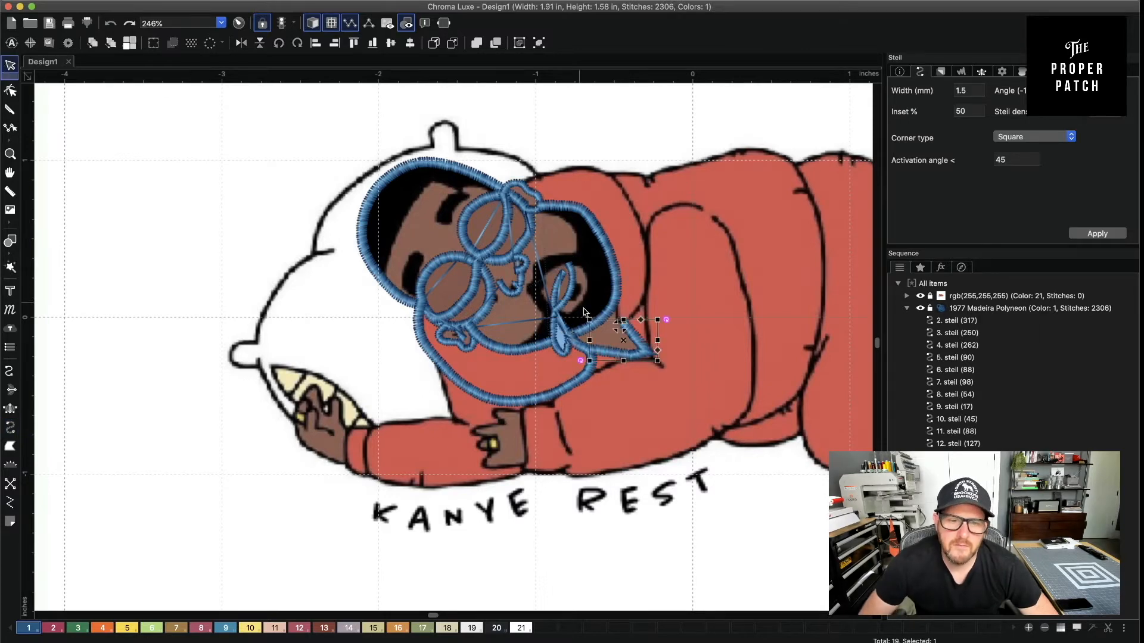
{"action": "double_click", "coordinate": [971, 89]}
{"action": "type", "text": "1.0"}
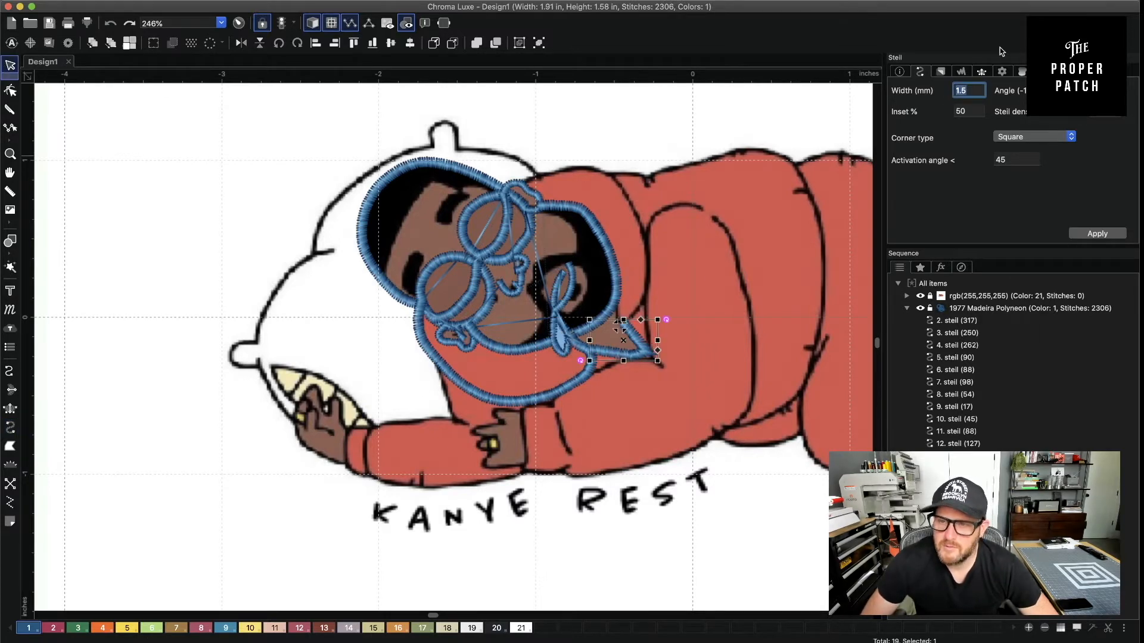
{"action": "left_click", "coordinate": [1098, 234]}
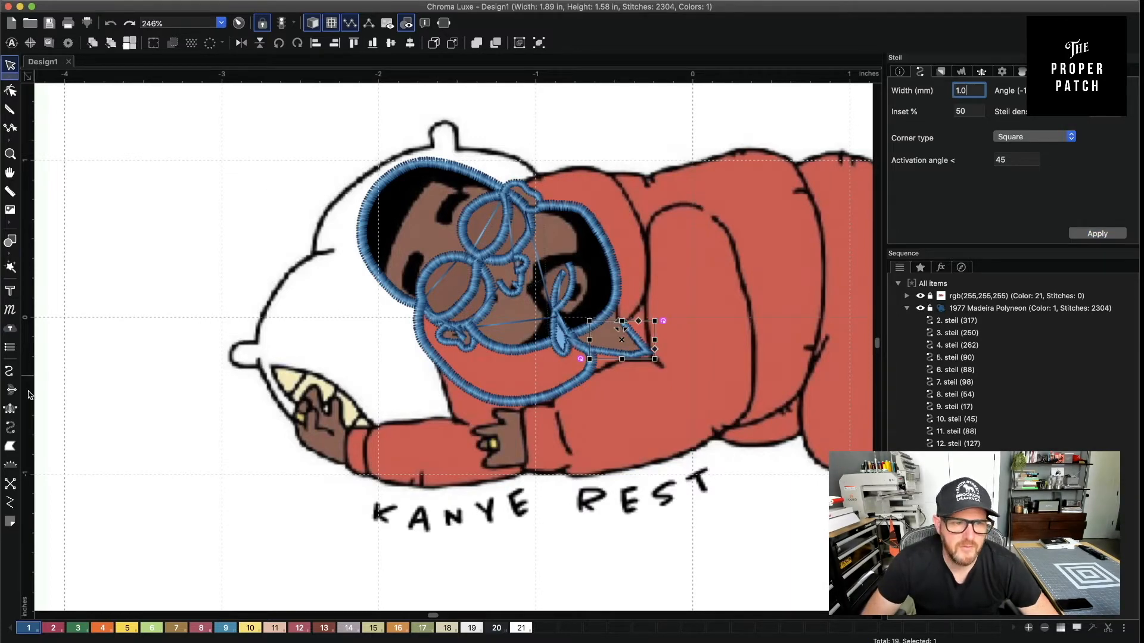
{"action": "left_click", "coordinate": [11, 426]}
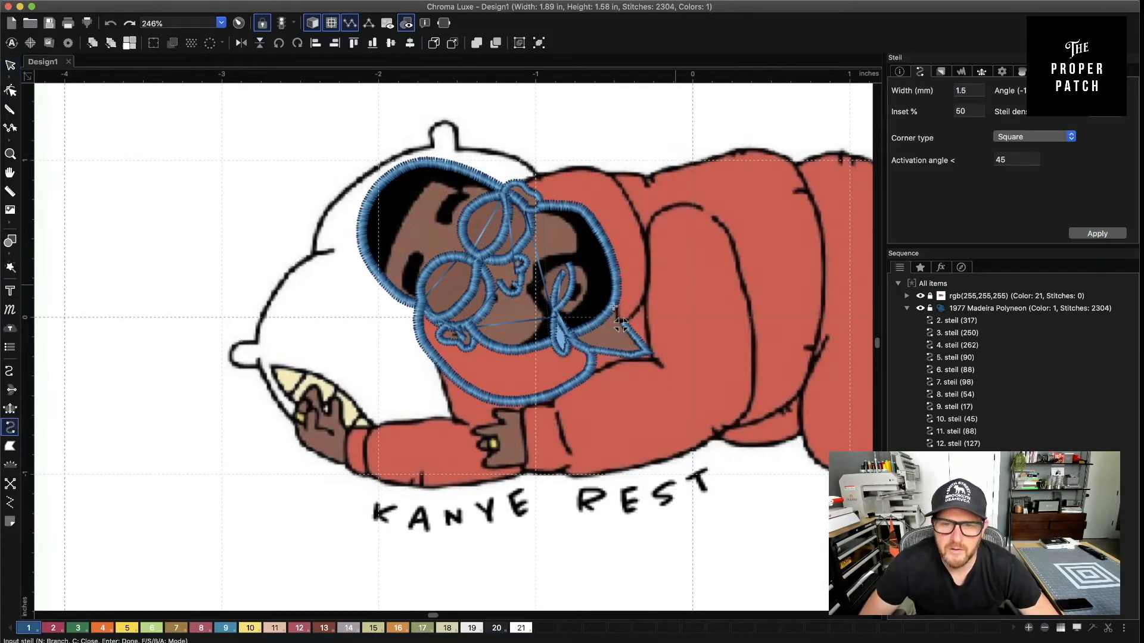
{"action": "left_click", "coordinate": [619, 323]}
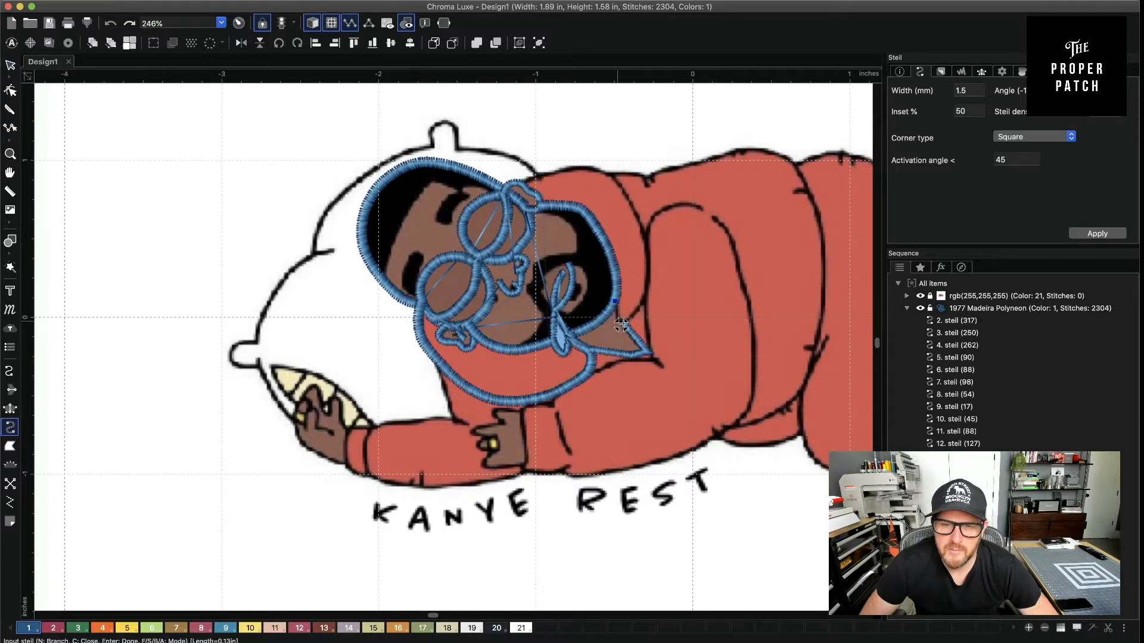
{"action": "left_click", "coordinate": [647, 286]}
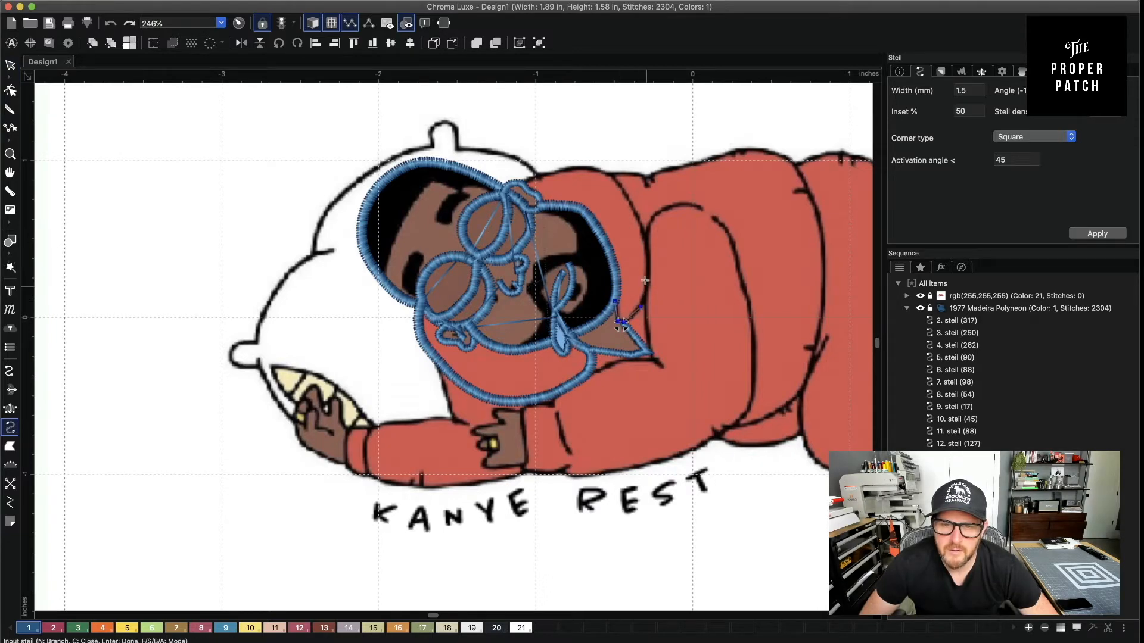
{"action": "left_click", "coordinate": [636, 213]}
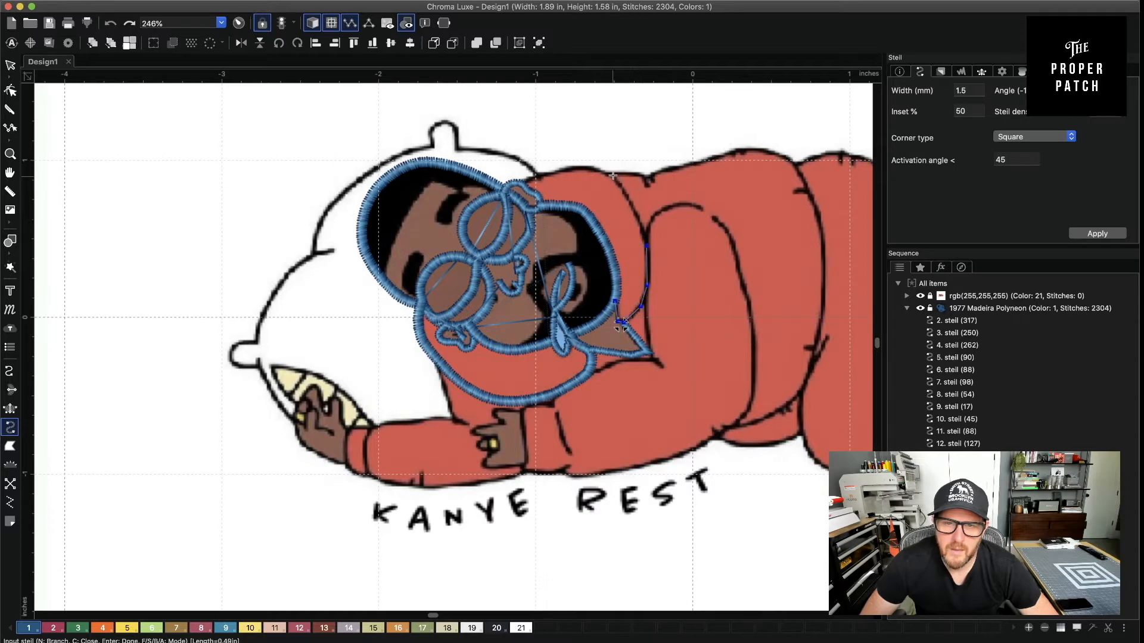
{"action": "left_click", "coordinate": [613, 175]}
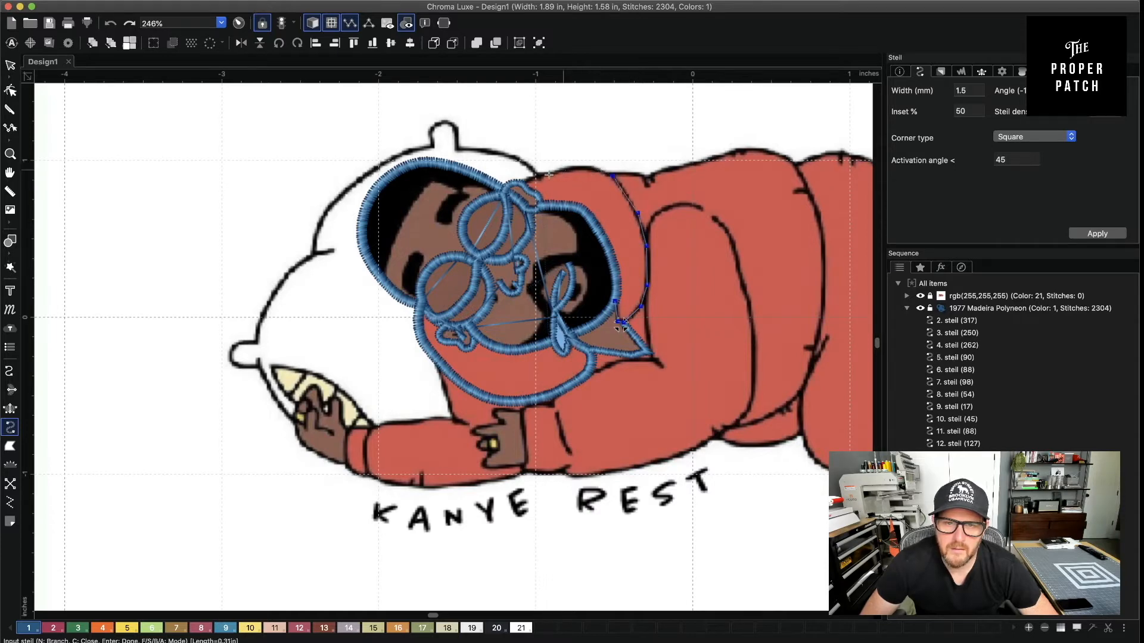
{"action": "left_click", "coordinate": [549, 174]}
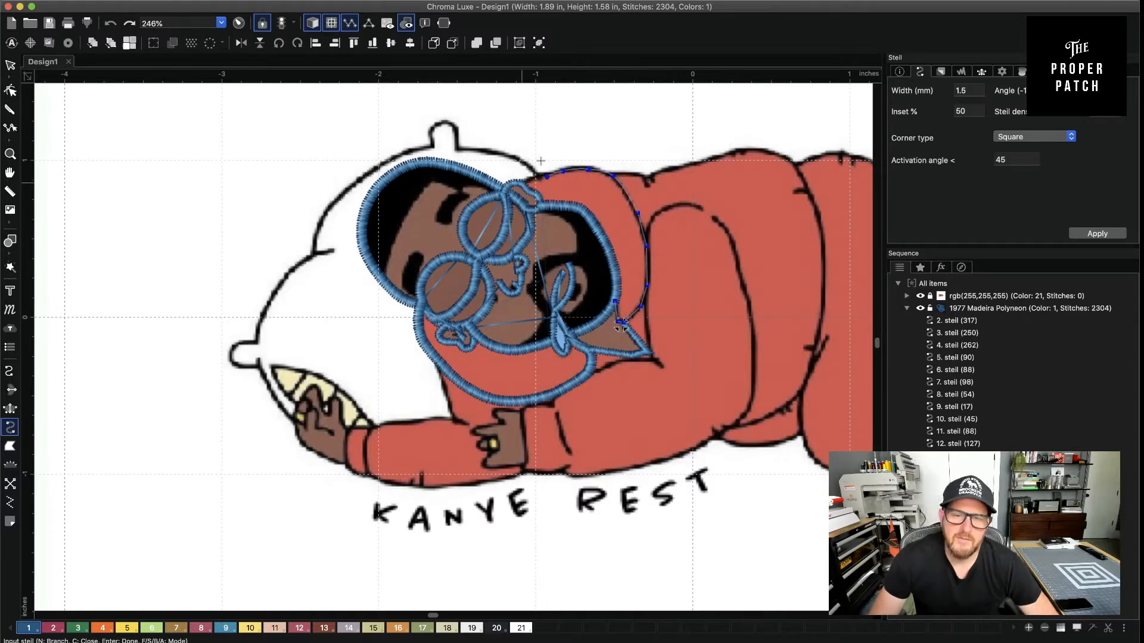
{"action": "left_click", "coordinate": [523, 188]}
{"action": "key", "text": "Return"}
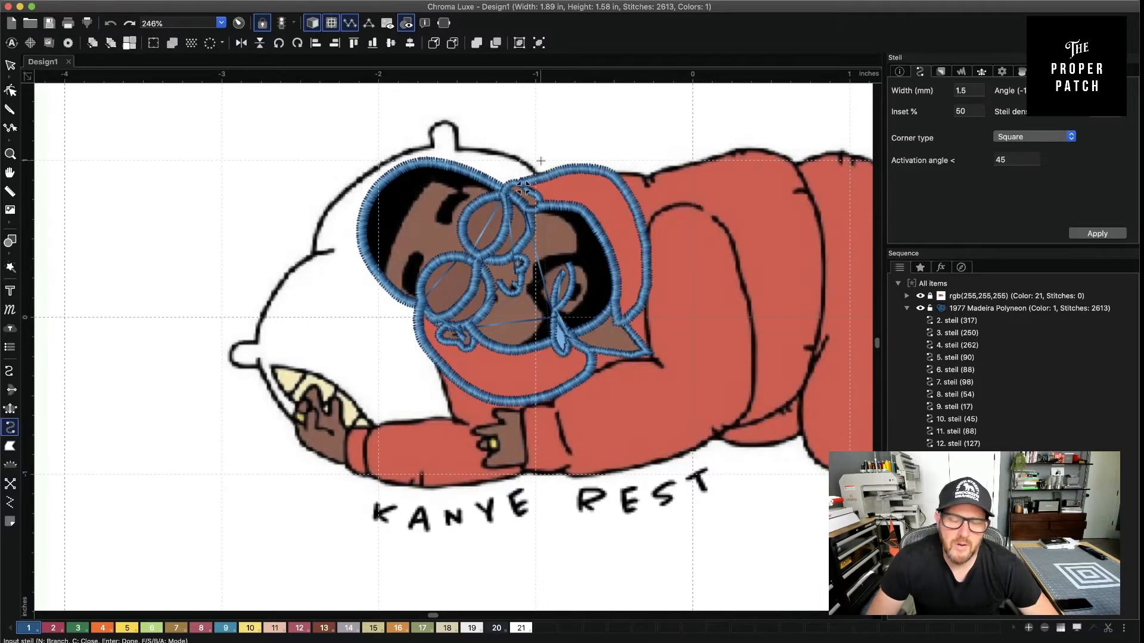
{"action": "left_click", "coordinate": [11, 64]}
{"action": "key", "text": "Delete"}
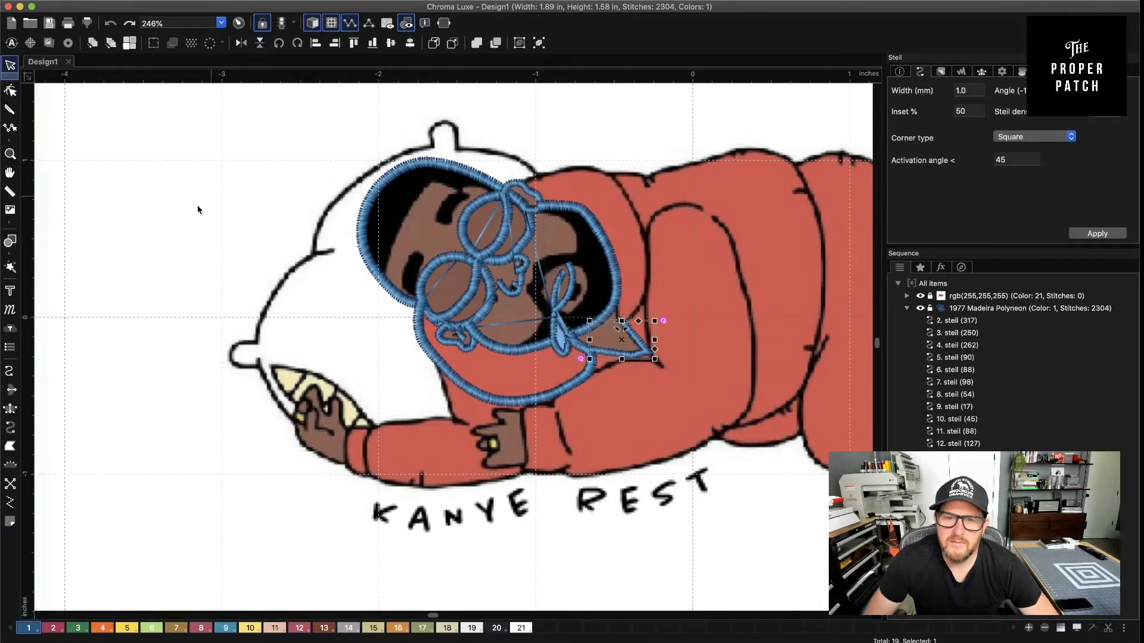
Trace the outer back edge of the hood from the neck opening up and over to the top of the glasses as a 1.5 mm Steil path
{"action": "left_click", "coordinate": [10, 427]}
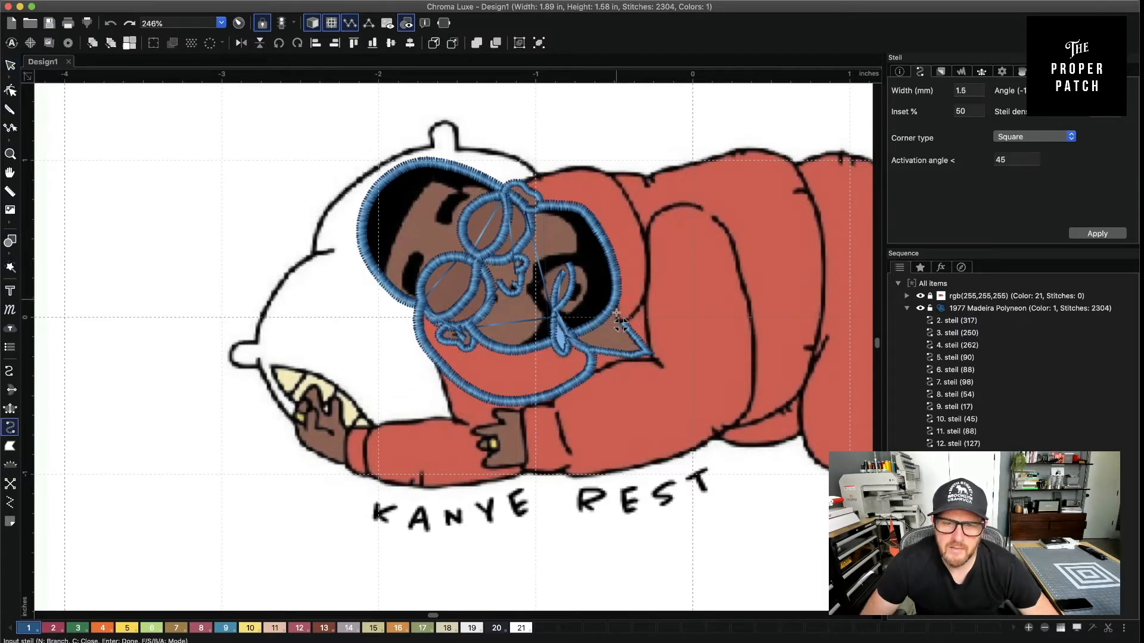
{"action": "left_click", "coordinate": [620, 324]}
{"action": "left_click", "coordinate": [633, 317]}
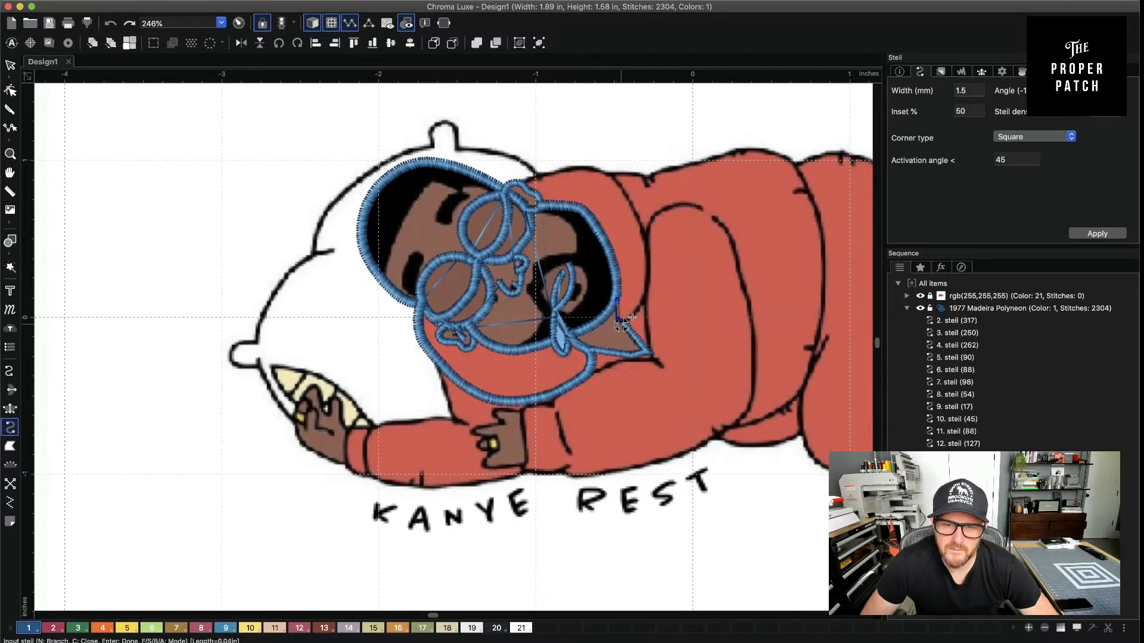
{"action": "left_click", "coordinate": [643, 300]}
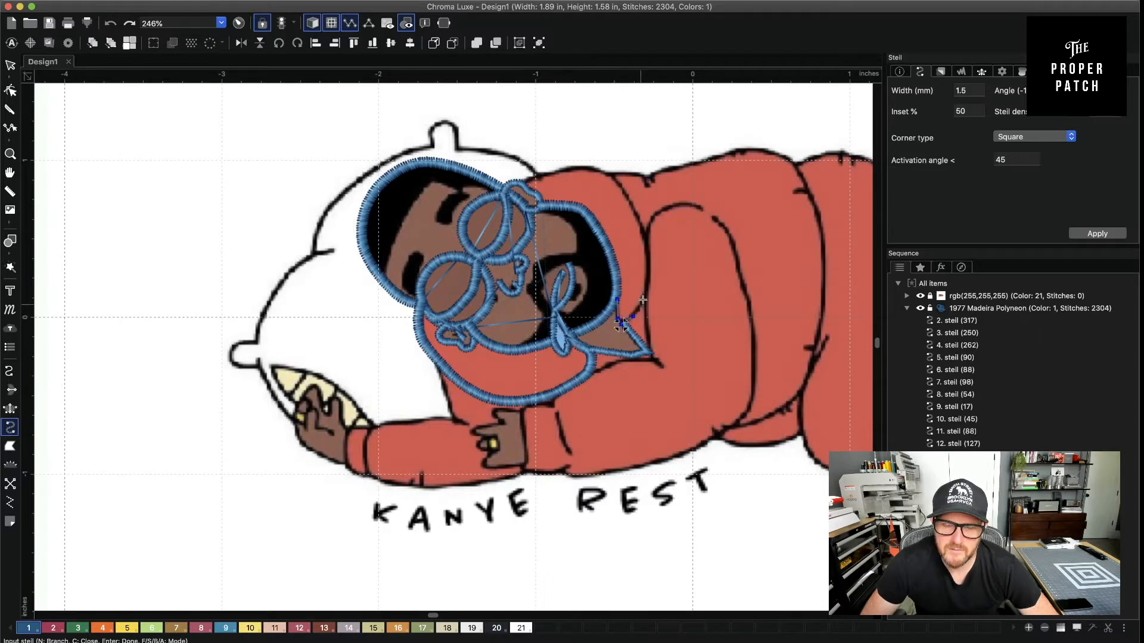
{"action": "left_click", "coordinate": [648, 267]}
{"action": "left_click", "coordinate": [648, 244]}
{"action": "left_click", "coordinate": [638, 216]}
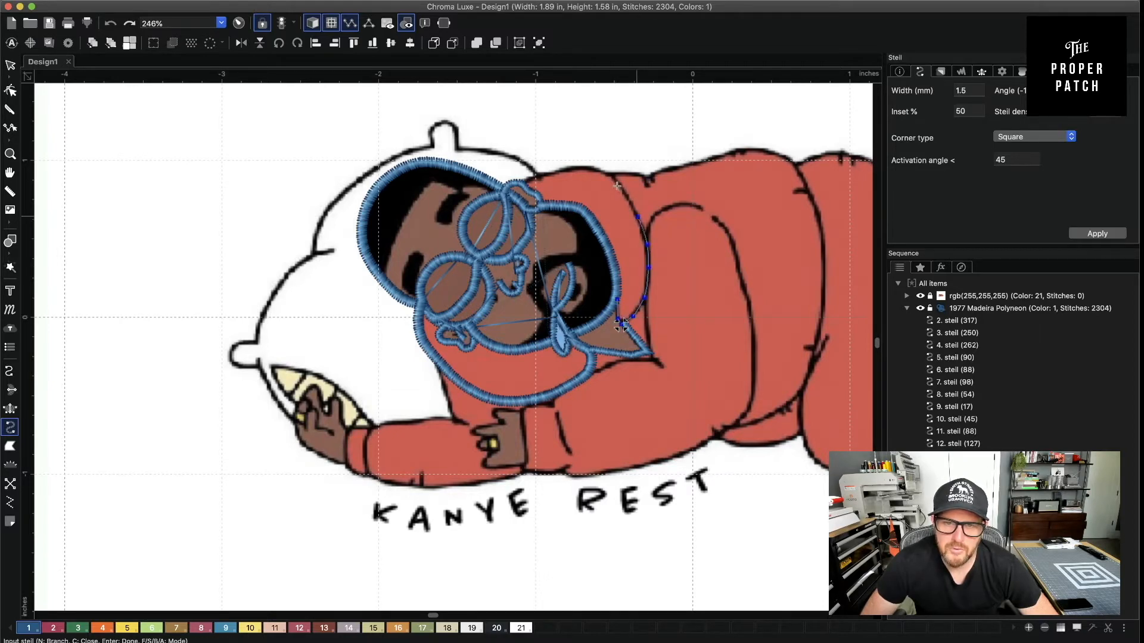
{"action": "left_click", "coordinate": [617, 185]}
{"action": "left_click", "coordinate": [574, 169]}
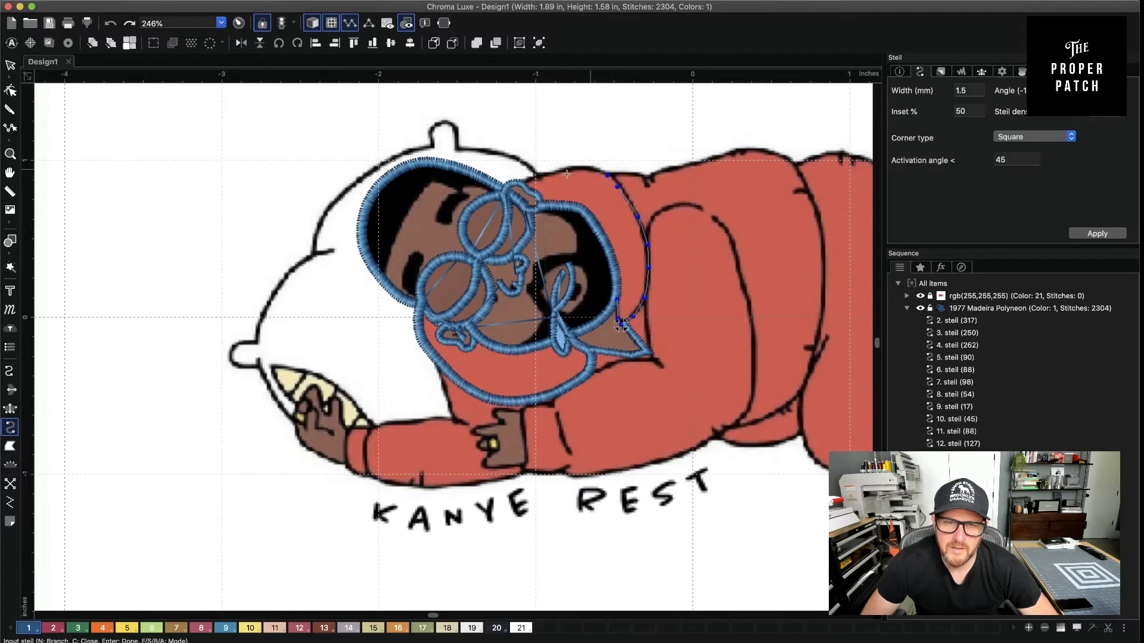
{"action": "left_click", "coordinate": [554, 173]}
{"action": "left_click", "coordinate": [539, 177]}
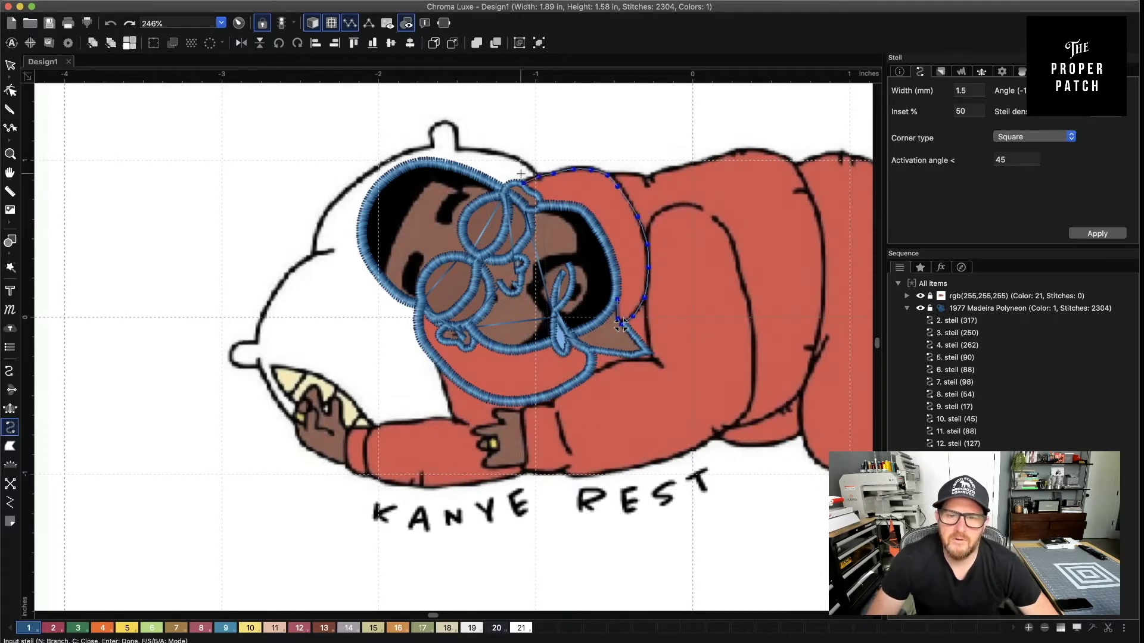
{"action": "key", "text": "Return"}
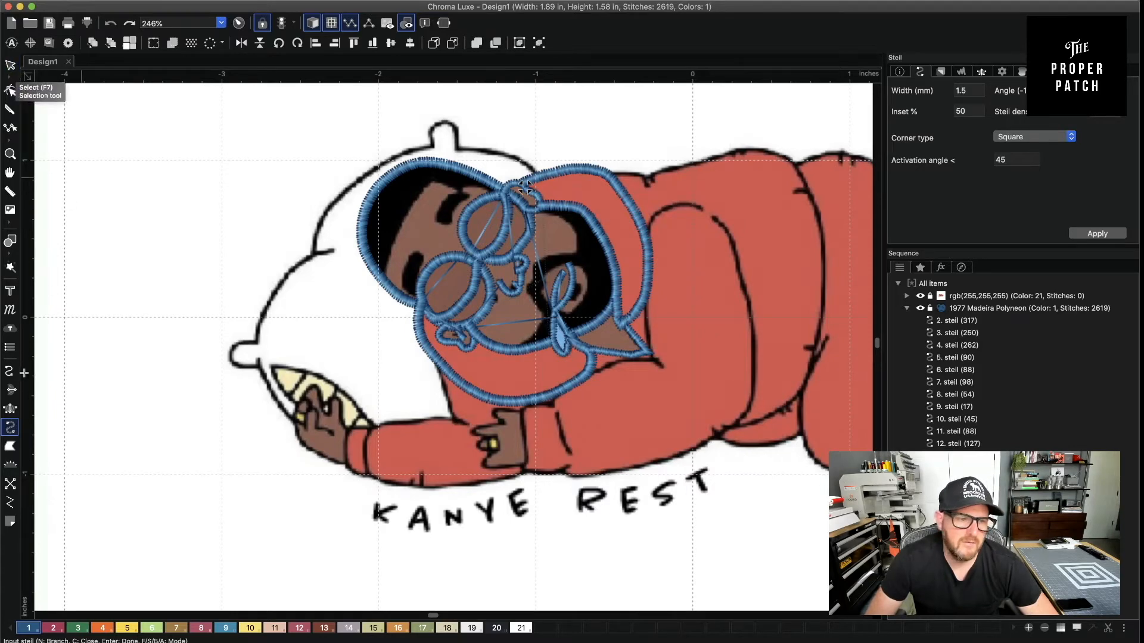
Trace the short curved shoulder line branching off the back of the hood as a Steil path
{"action": "left_click", "coordinate": [652, 222]}
{"action": "left_click", "coordinate": [659, 210]}
{"action": "left_click", "coordinate": [671, 204]}
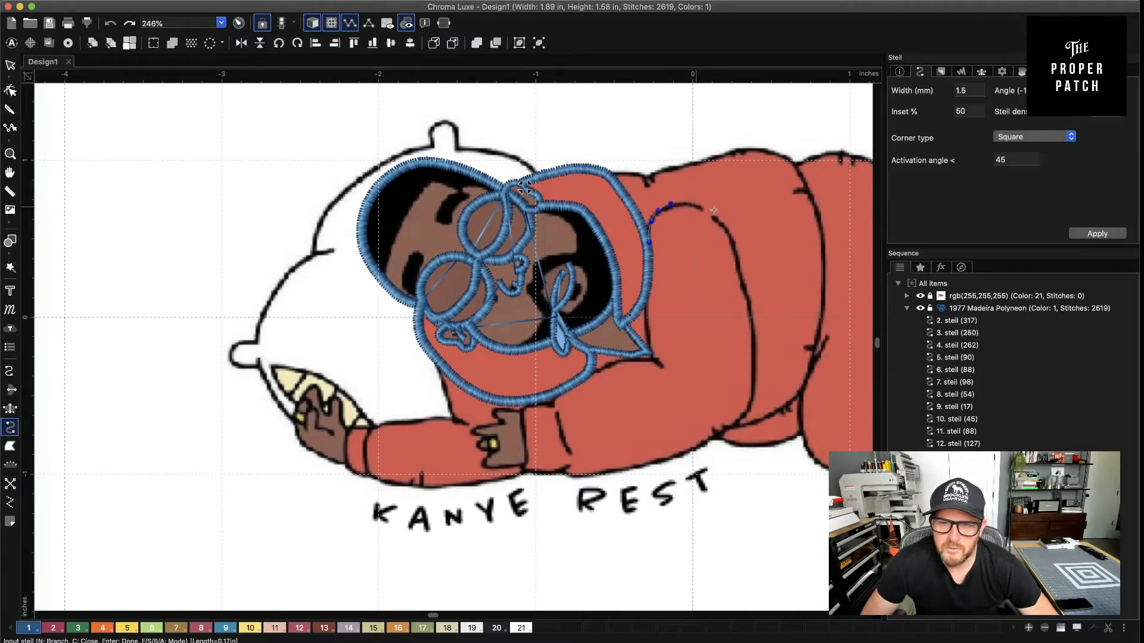
{"action": "left_click", "coordinate": [685, 203]}
{"action": "left_click", "coordinate": [698, 208]}
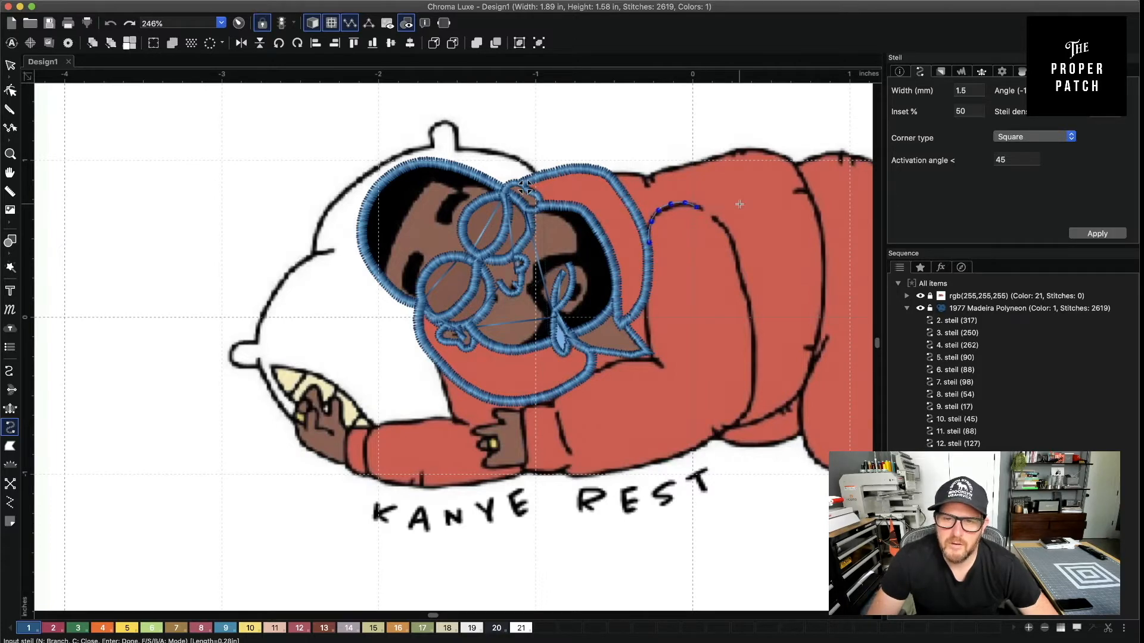
{"action": "key", "text": "Return"}
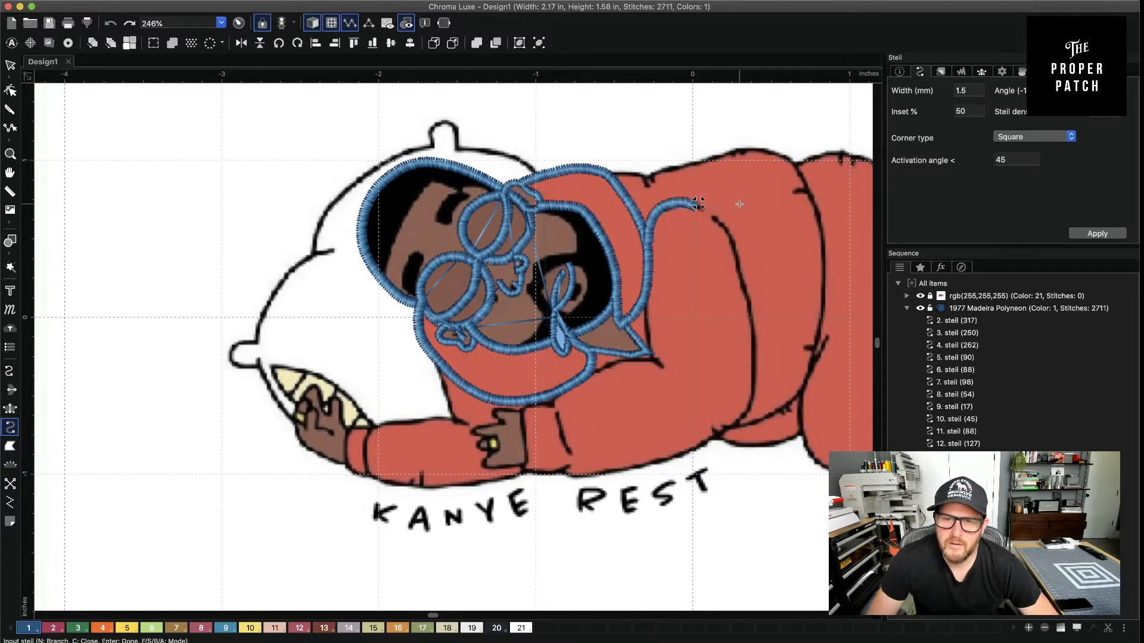
Apply a width of 1.0 mm to the curved shoulder path
{"action": "left_click", "coordinate": [11, 65]}
{"action": "double_click", "coordinate": [980, 92]}
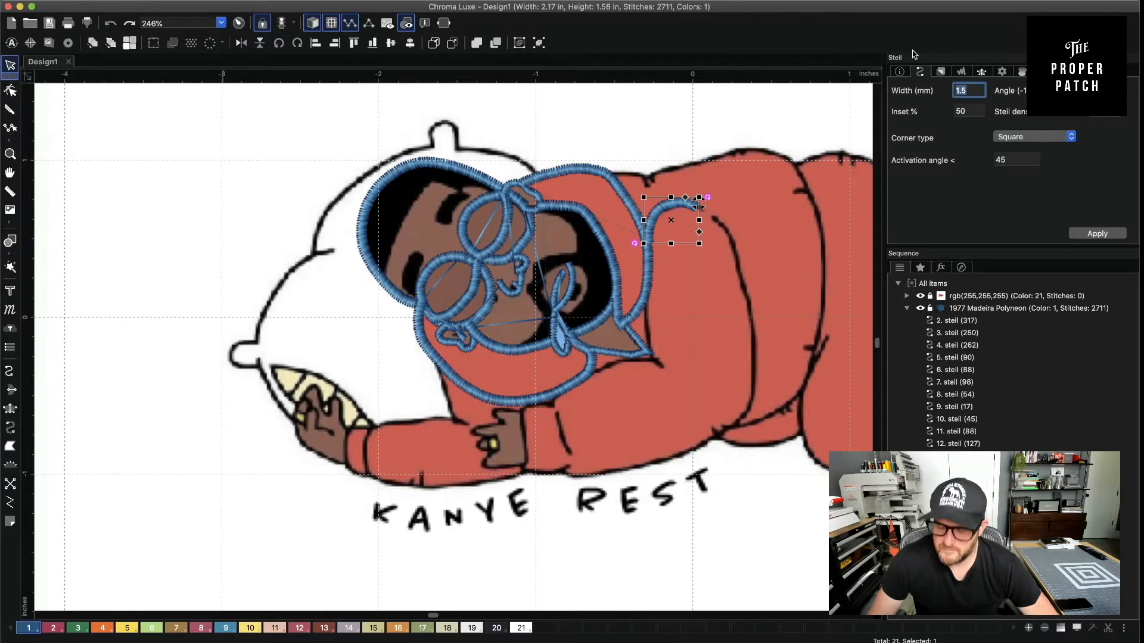
{"action": "type", "text": "1.0"}
{"action": "key", "text": "Return"}
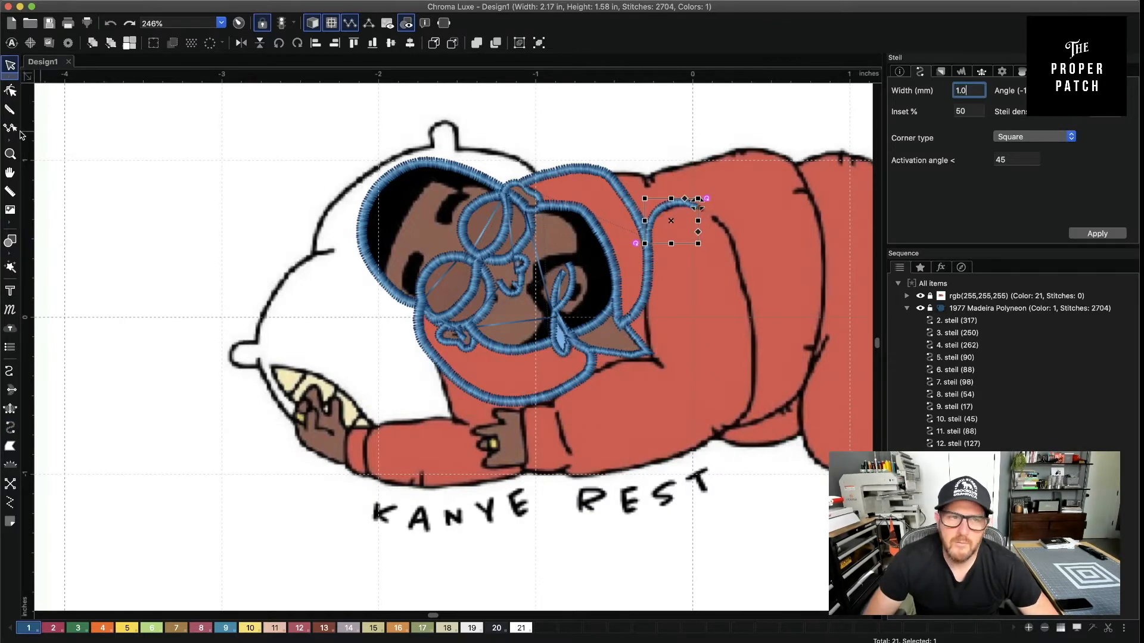
Trace the back from the hood over the upper torso and down the waist line to the belly as a 1.5 mm Steil path
{"action": "left_click", "coordinate": [11, 429]}
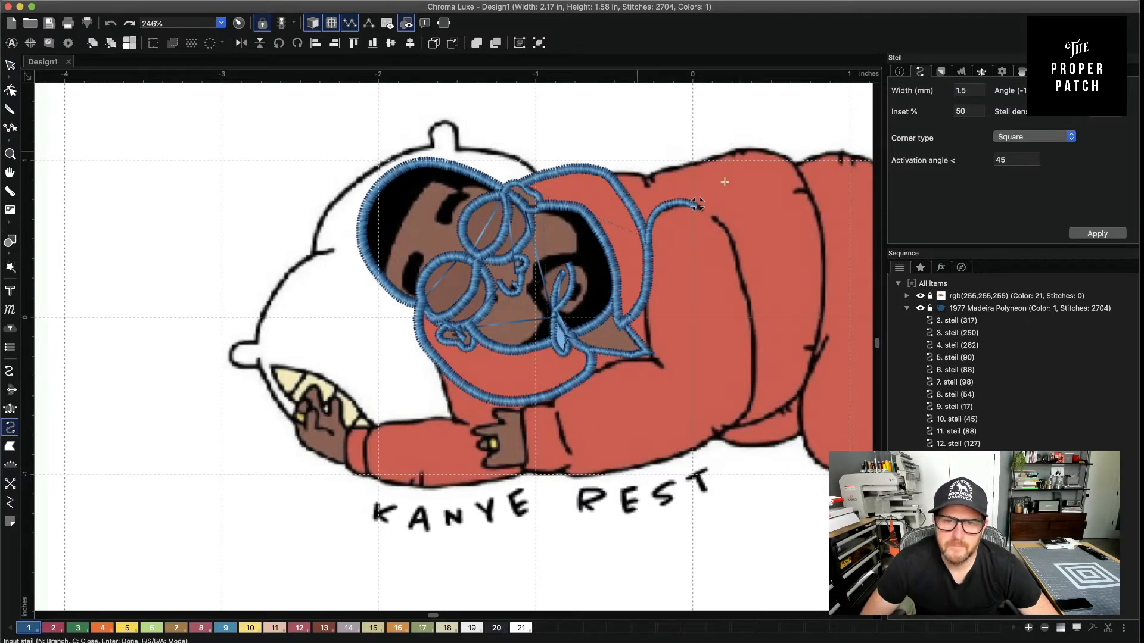
{"action": "key", "text": "space"}
{"action": "left_click_drag", "start_coordinate": [746, 179], "coordinate": [597, 194]}
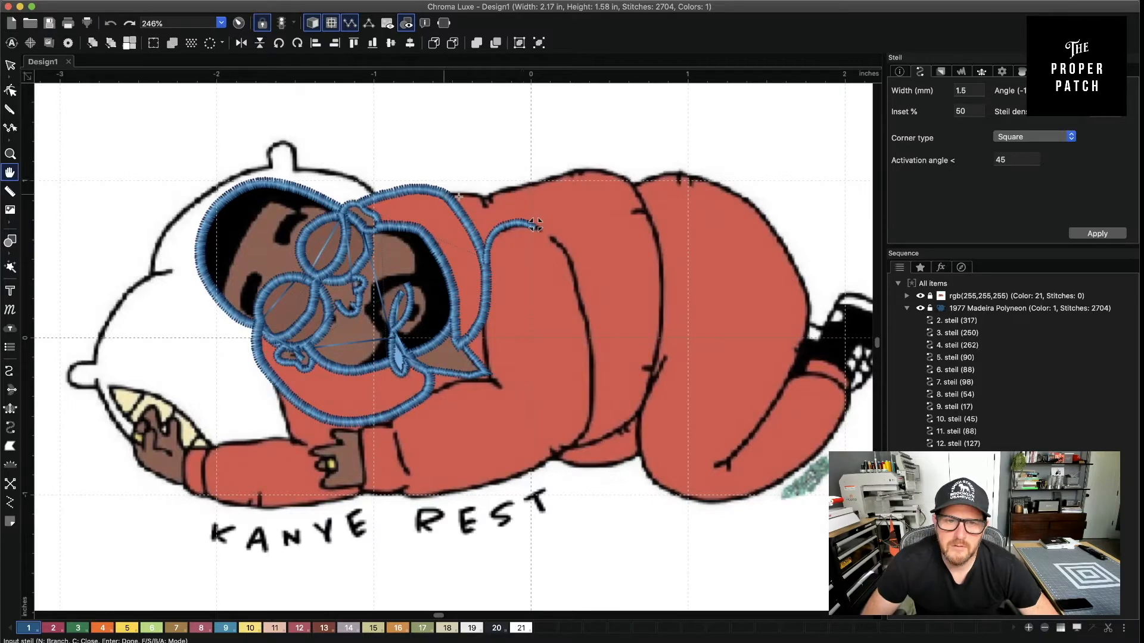
{"action": "left_click", "coordinate": [483, 197]}
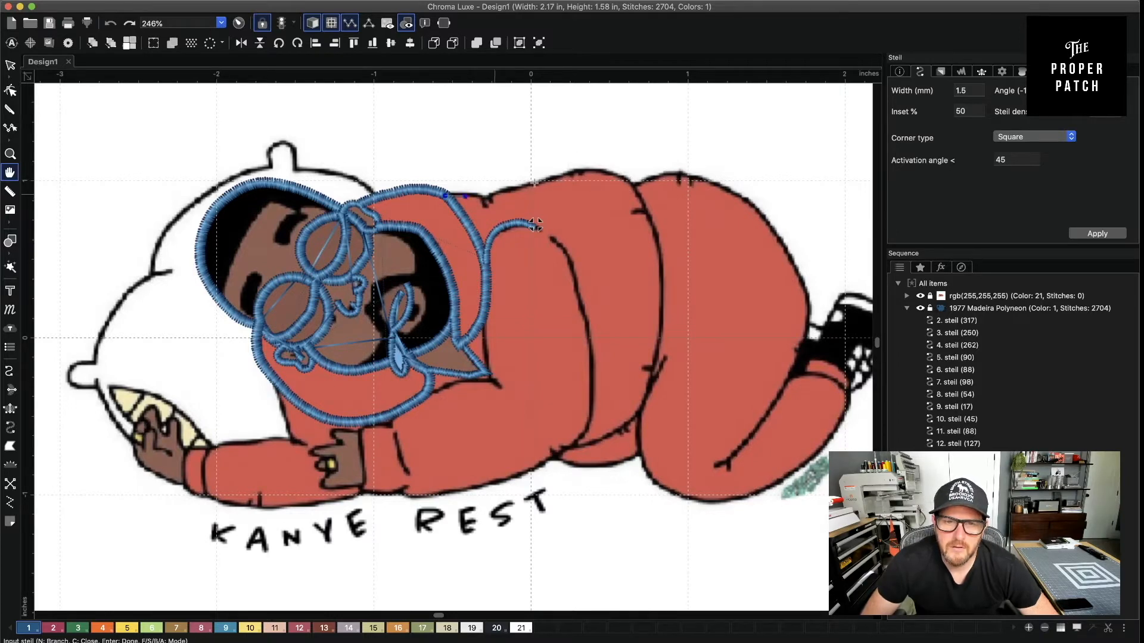
{"action": "left_click", "coordinate": [496, 195]}
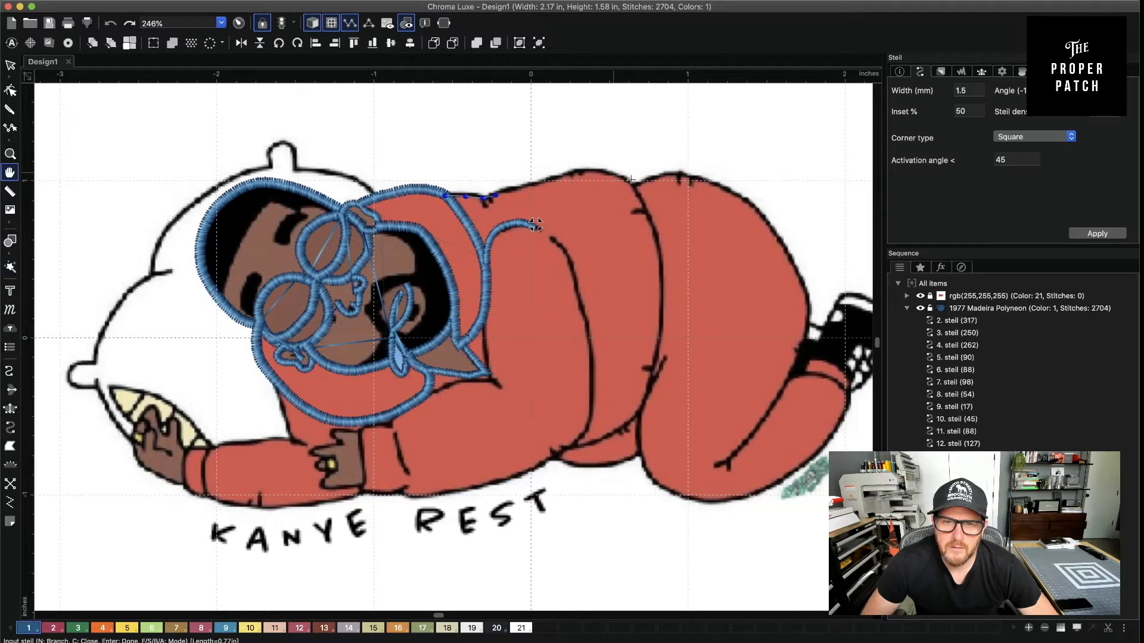
{"action": "left_click", "coordinate": [517, 187]}
{"action": "left_click", "coordinate": [539, 184]}
{"action": "left_click", "coordinate": [565, 176]}
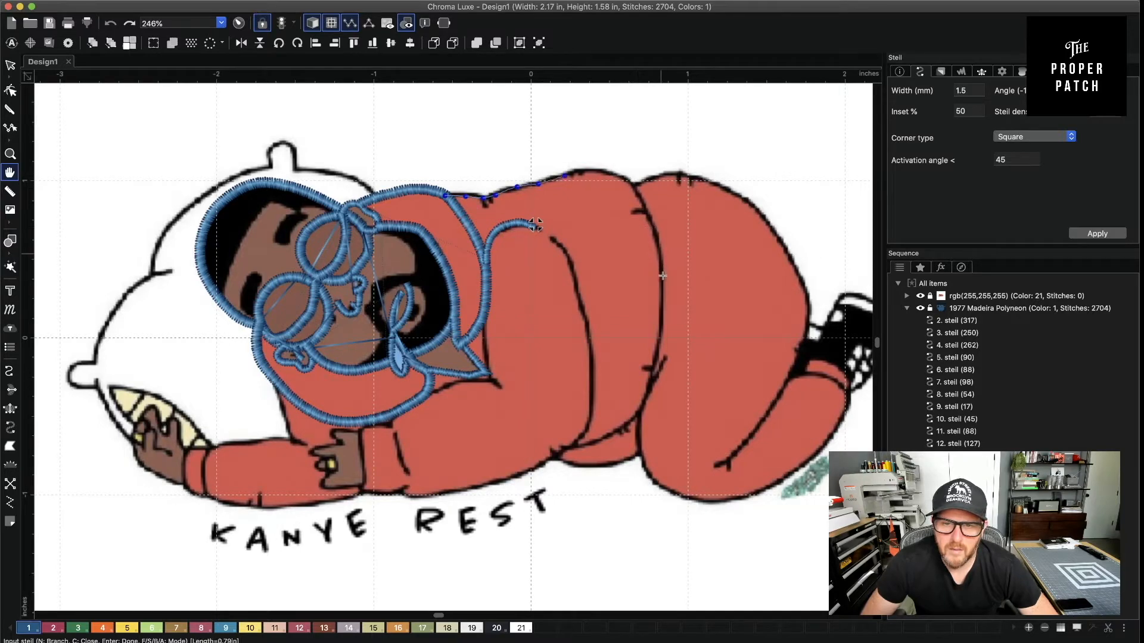
{"action": "left_click", "coordinate": [588, 169]}
{"action": "left_click", "coordinate": [620, 176]}
{"action": "left_click", "coordinate": [637, 195]}
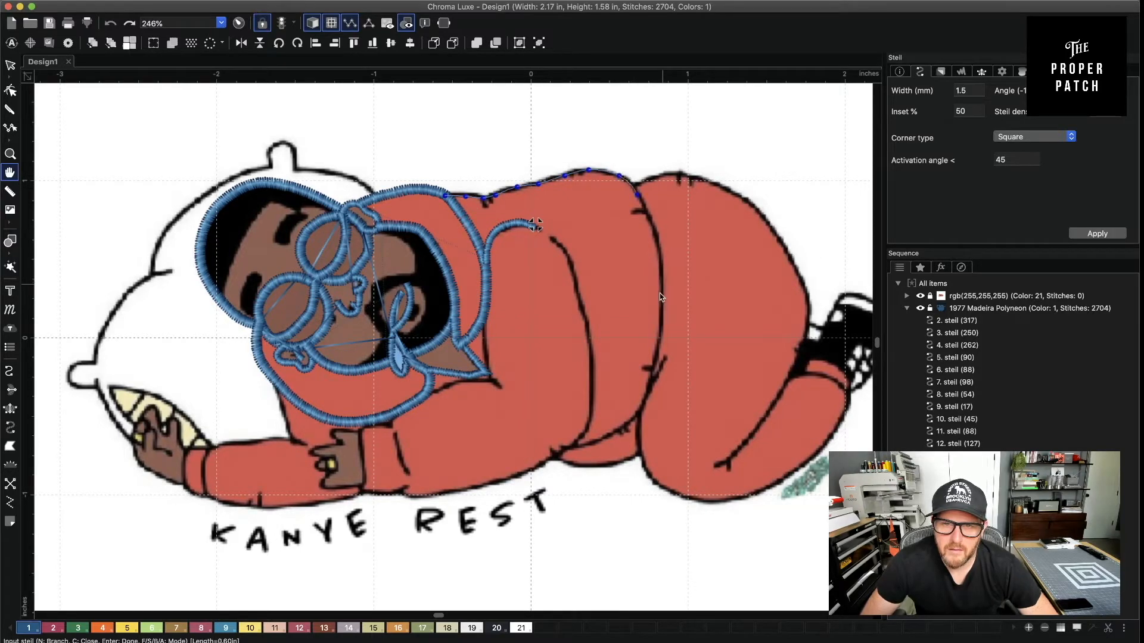
{"action": "left_click", "coordinate": [656, 231]}
{"action": "left_click", "coordinate": [661, 308]}
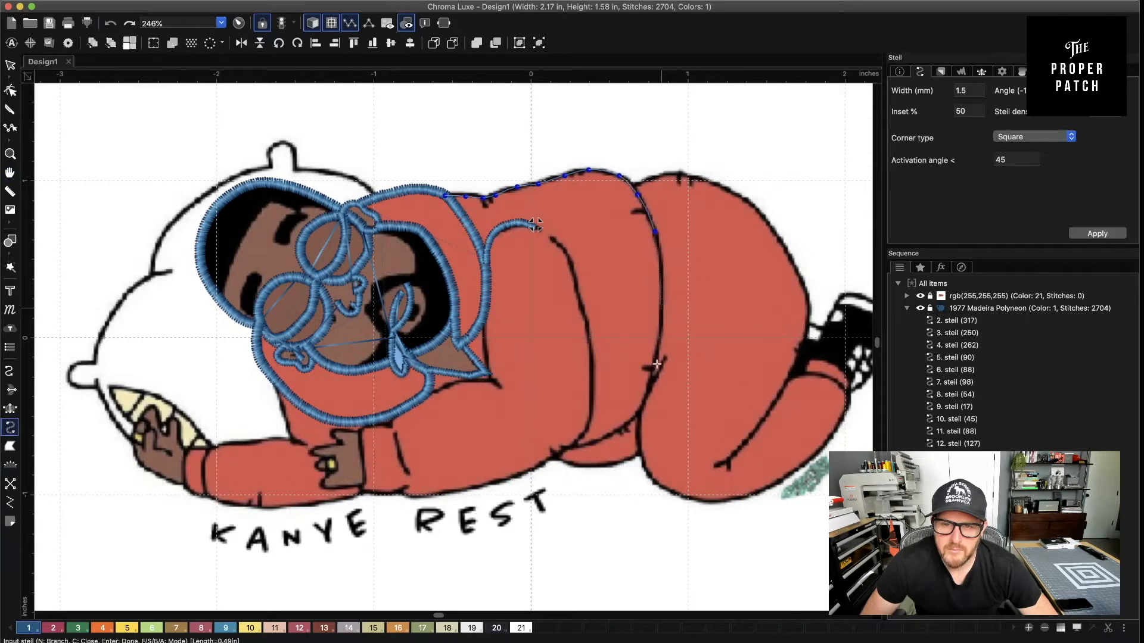
{"action": "left_click", "coordinate": [648, 390]}
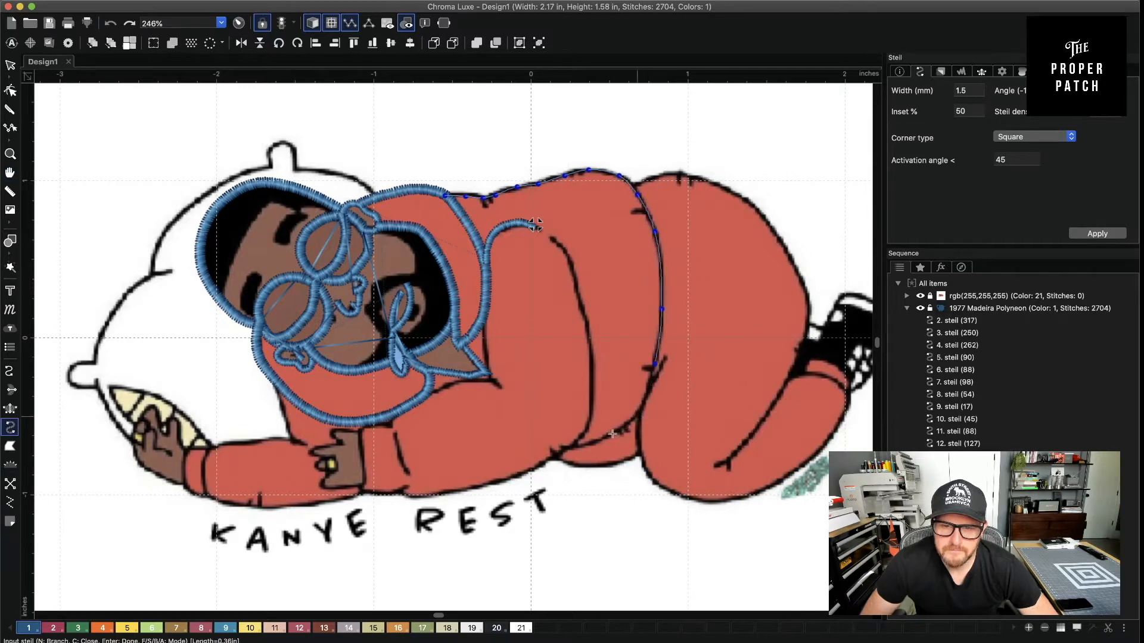
{"action": "left_click", "coordinate": [582, 446]}
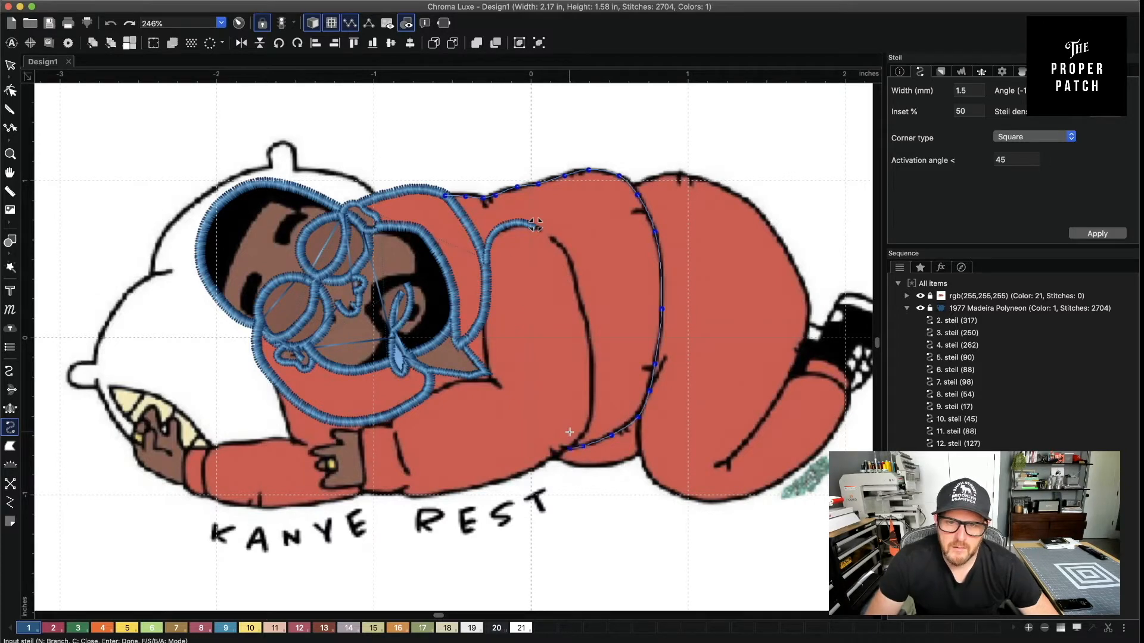
{"action": "key", "text": "Return"}
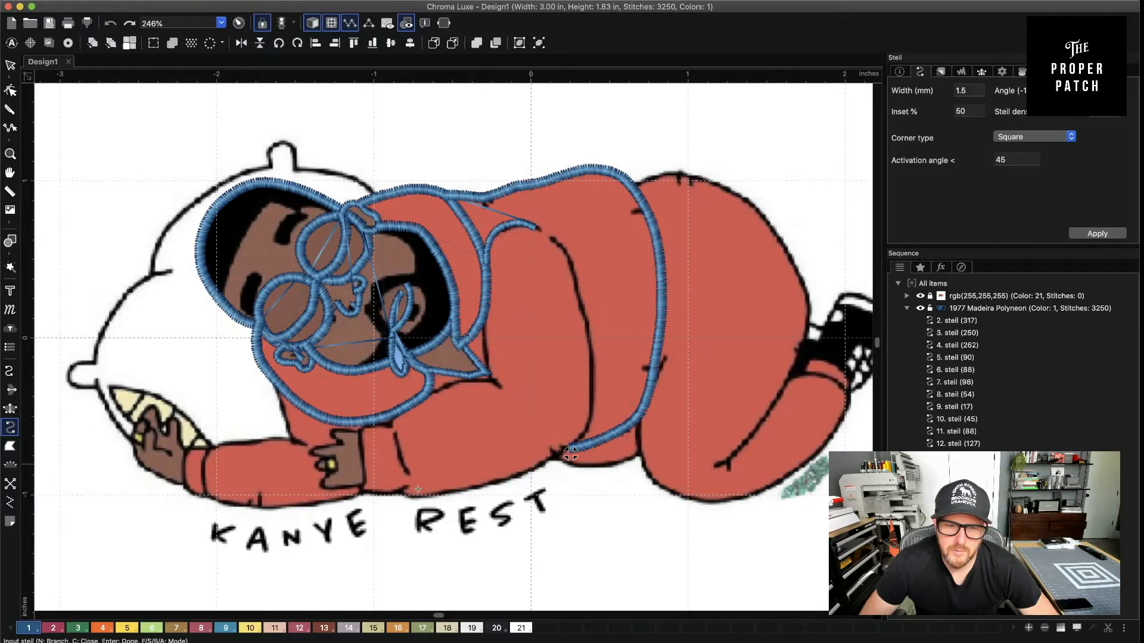
Trace the underside of the upper arm above REST and up the arm's rear edge toward the shoulder as a 1.5 mm Steil path
{"action": "left_click", "coordinate": [463, 492]}
{"action": "left_click", "coordinate": [510, 480]}
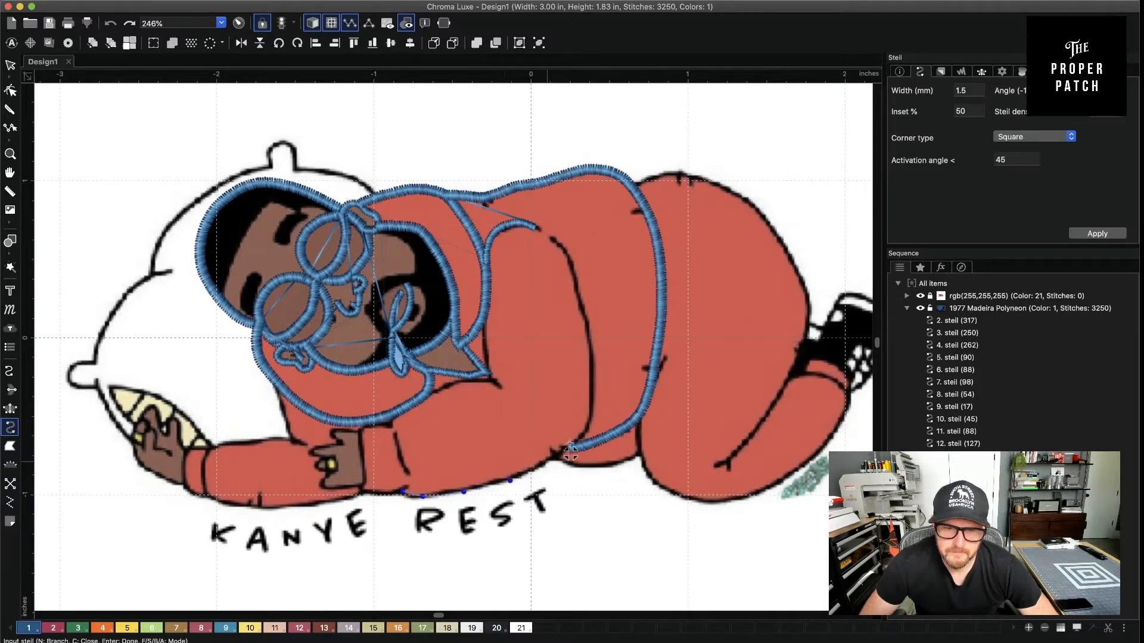
{"action": "left_click", "coordinate": [547, 462]}
{"action": "left_click", "coordinate": [568, 450]}
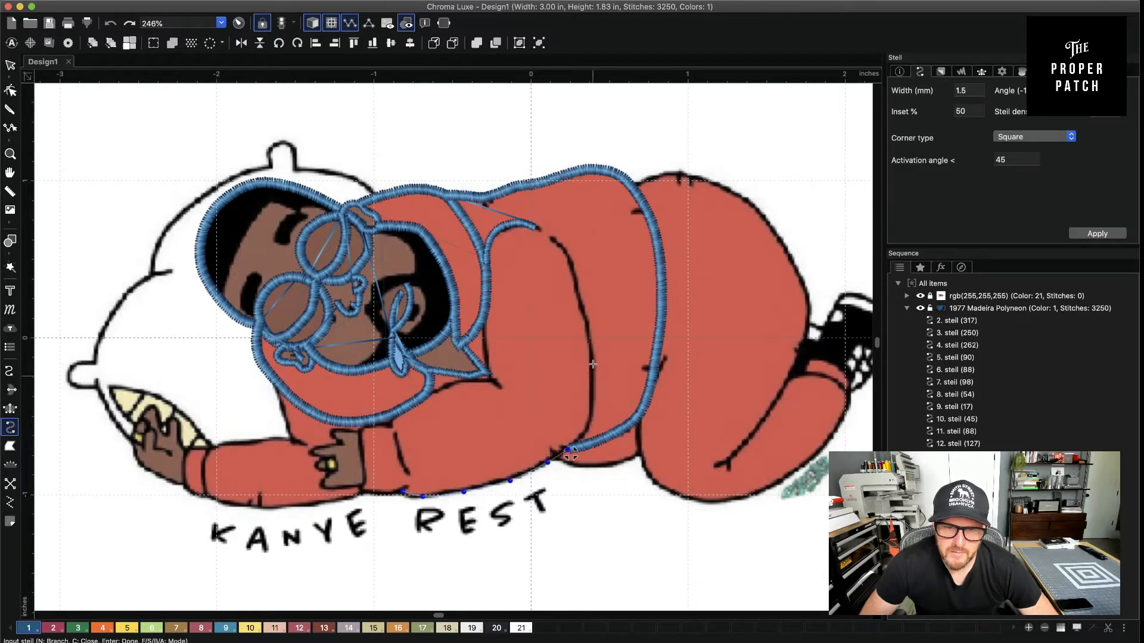
{"action": "left_click", "coordinate": [586, 432]}
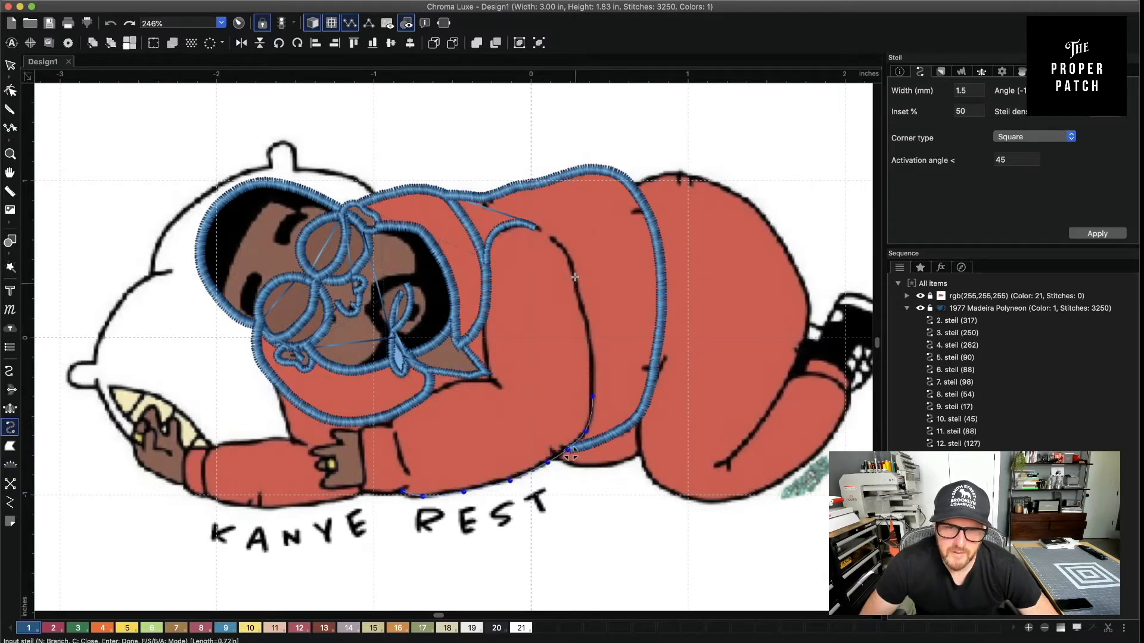
{"action": "left_click", "coordinate": [593, 396]}
{"action": "left_click", "coordinate": [594, 365]}
{"action": "left_click", "coordinate": [588, 320]}
{"action": "left_click", "coordinate": [575, 278]}
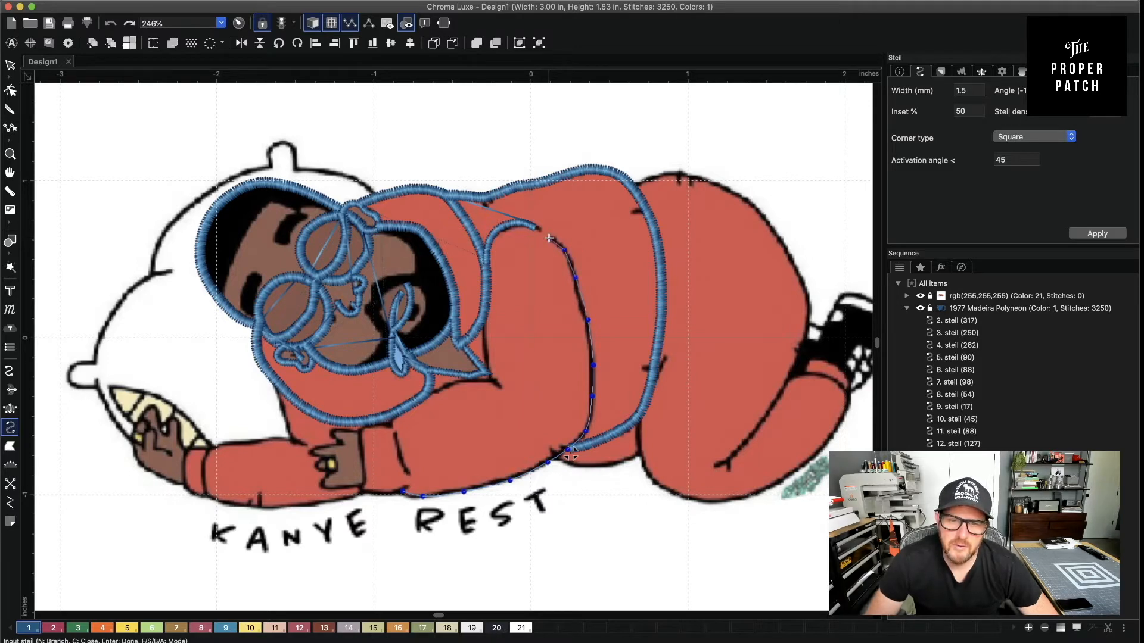
{"action": "left_click", "coordinate": [549, 238]}
{"action": "key", "text": "Return"}
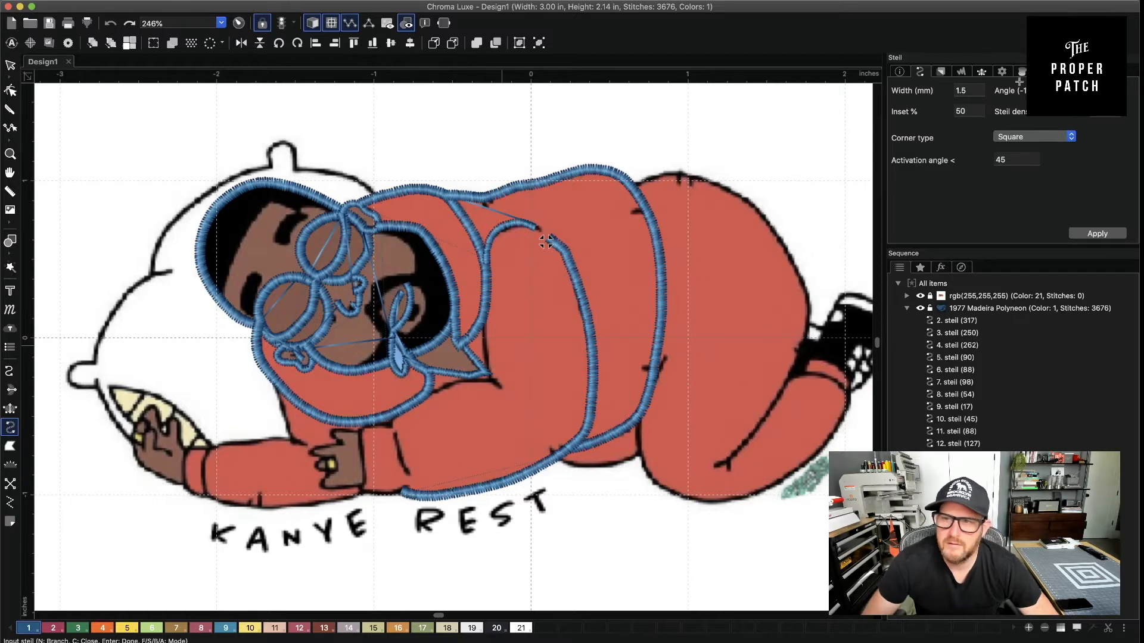
Set the Steil width to 1.0 mm and trace the short curved fold from the hood's lower edge past the neck point
{"action": "key", "text": "Tab"}
{"action": "type", "text": "1.0"}
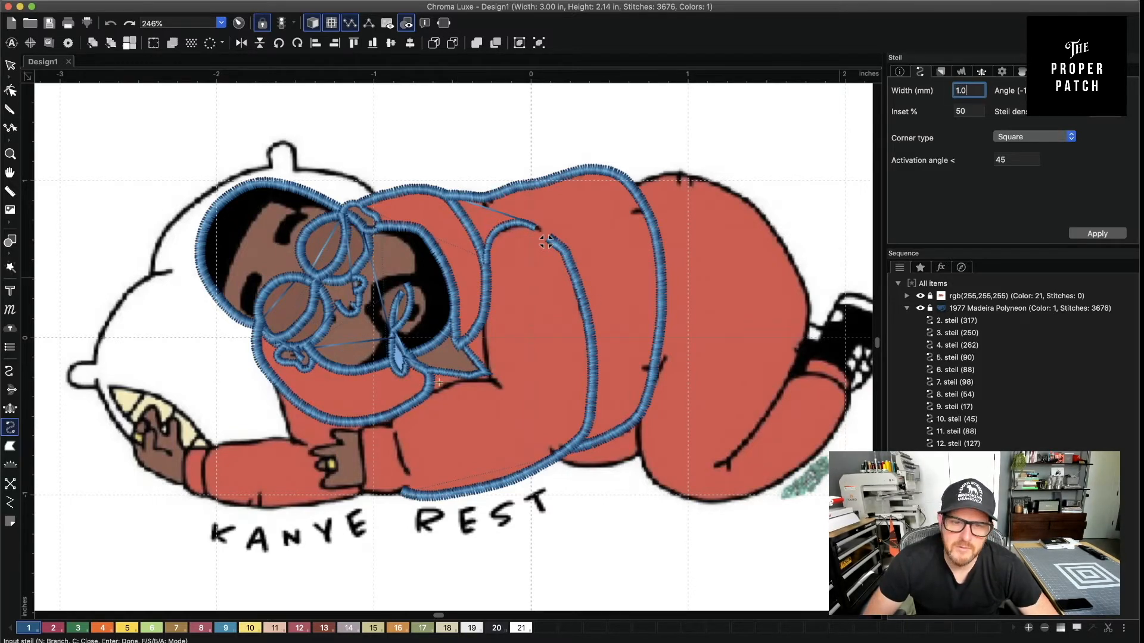
{"action": "left_click", "coordinate": [425, 396]}
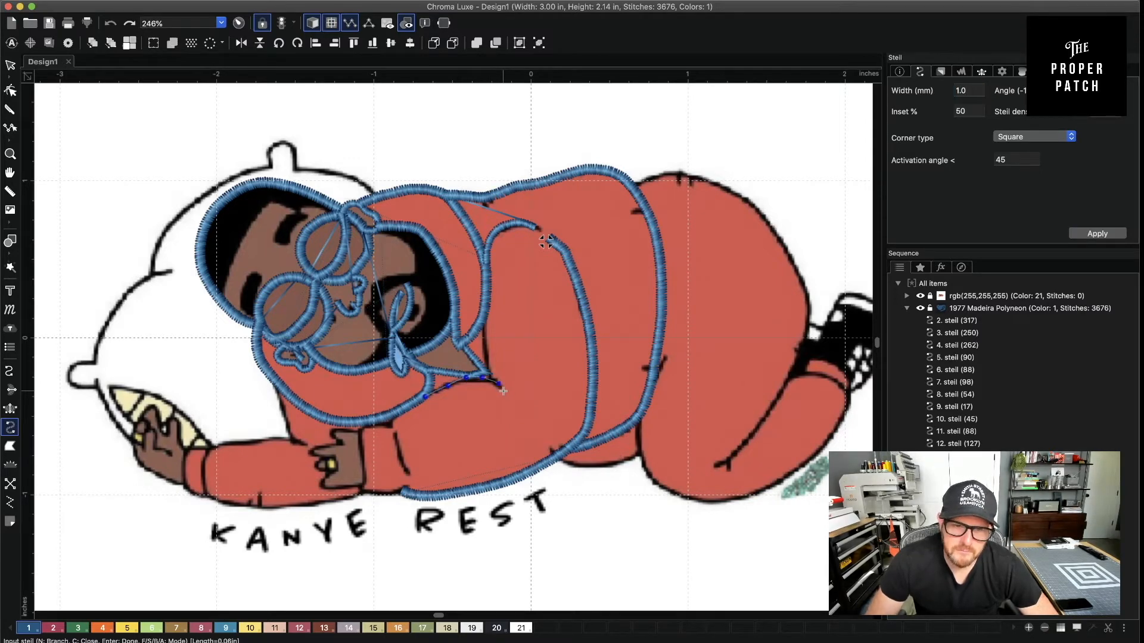
{"action": "key", "text": "Return"}
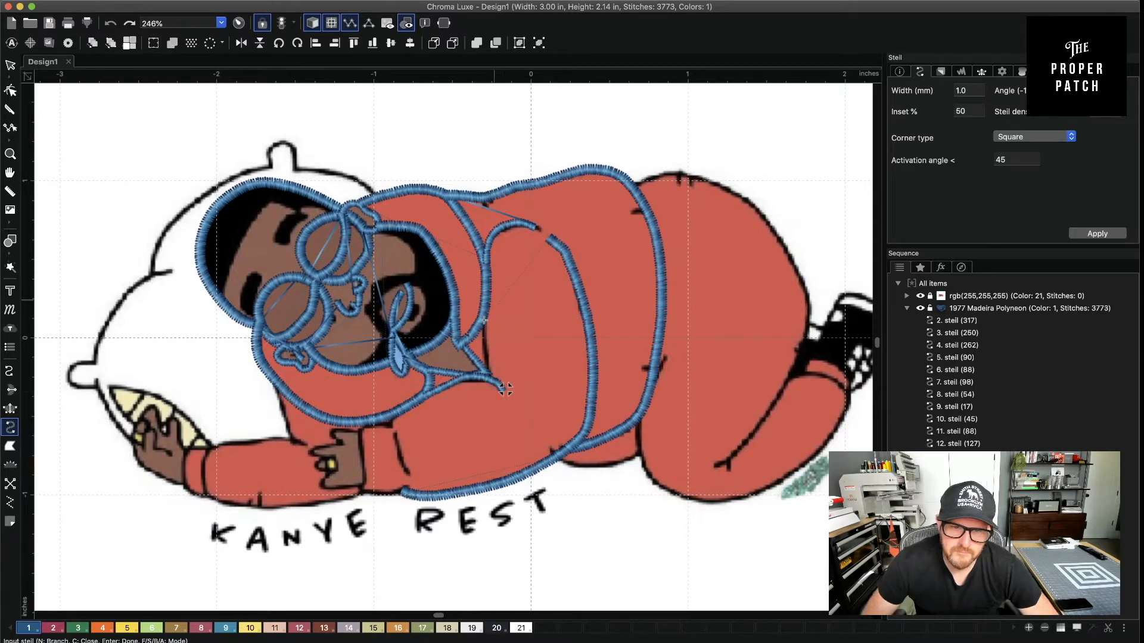
Trace the short vertical line from the back of the hood down to the neck point as a 1.0 mm Steil path
{"action": "left_click", "coordinate": [484, 341]}
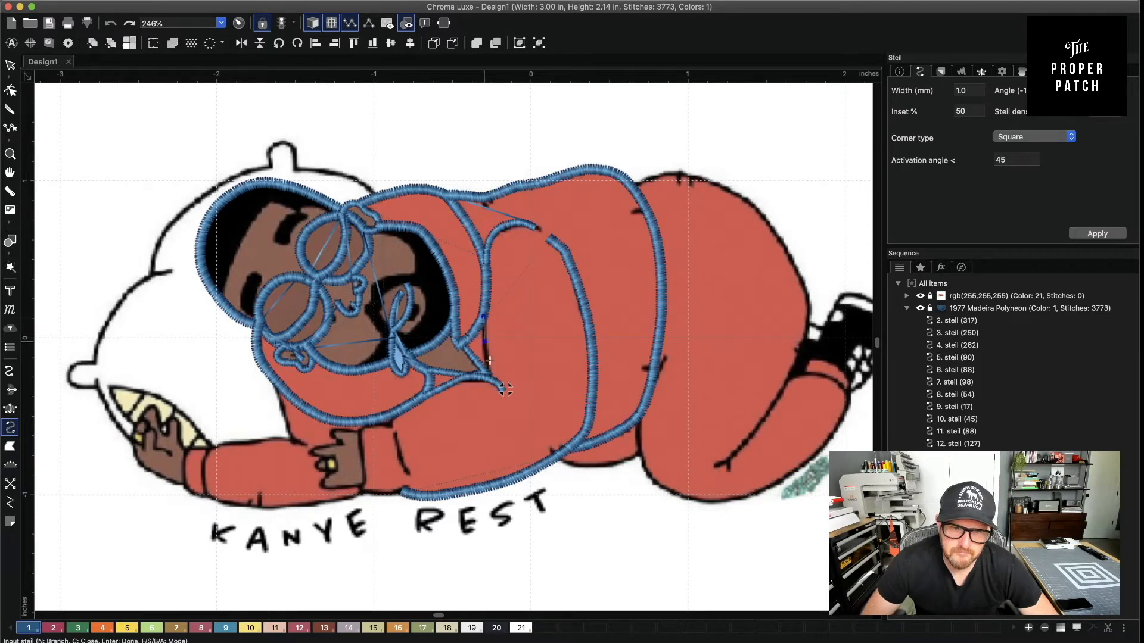
{"action": "left_click", "coordinate": [486, 362]}
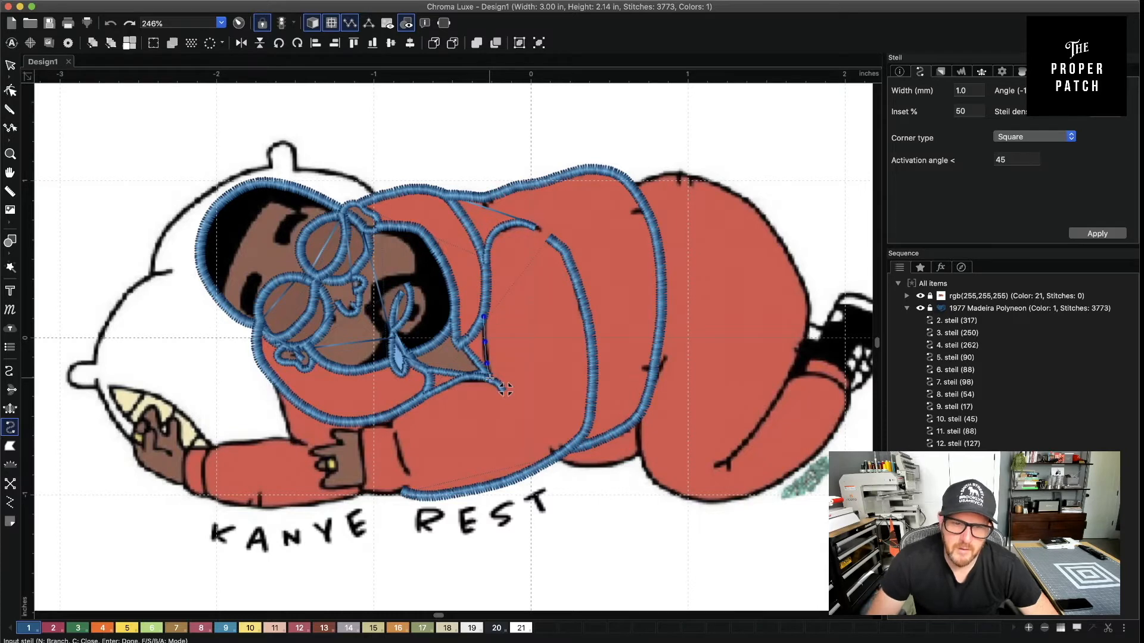
{"action": "key", "text": "Return"}
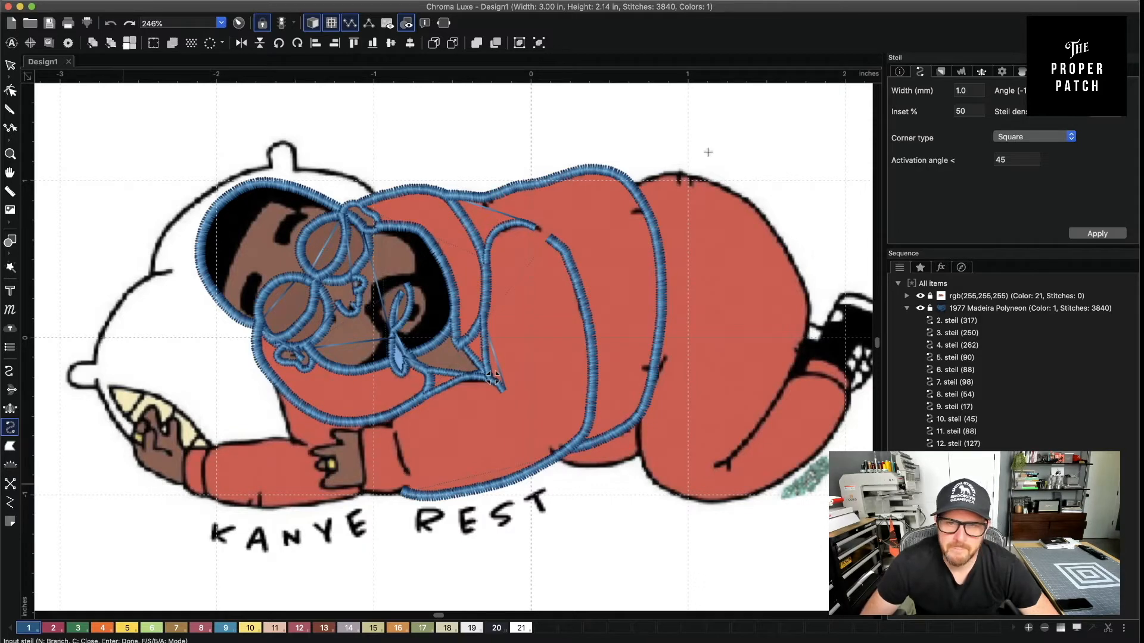
Set the Steil width to 1.5 mm and trace the belly's bottom edge from the arm to the knee
{"action": "left_click", "coordinate": [980, 89]}
{"action": "type", "text": "1.5"}
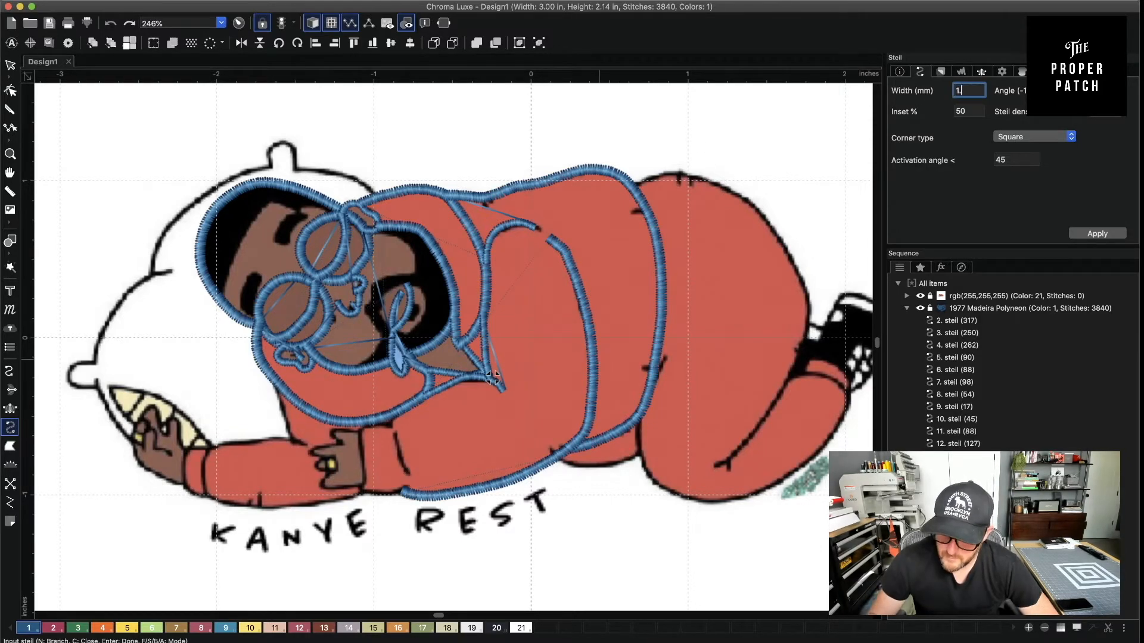
{"action": "left_click", "coordinate": [559, 455]}
{"action": "left_click", "coordinate": [571, 464]}
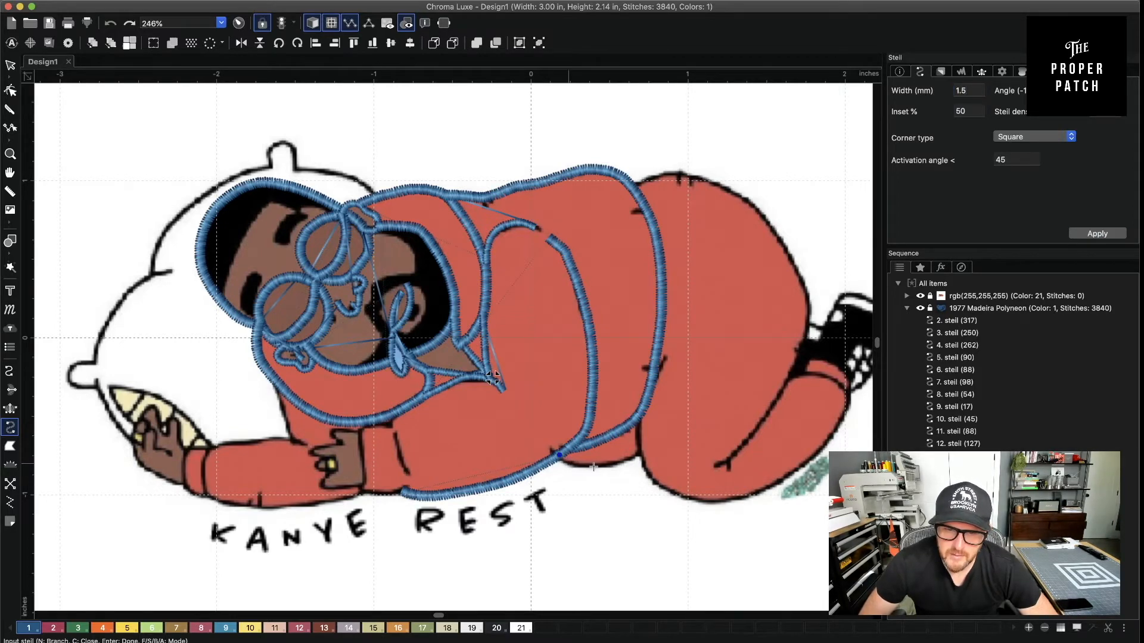
{"action": "left_click", "coordinate": [593, 466]}
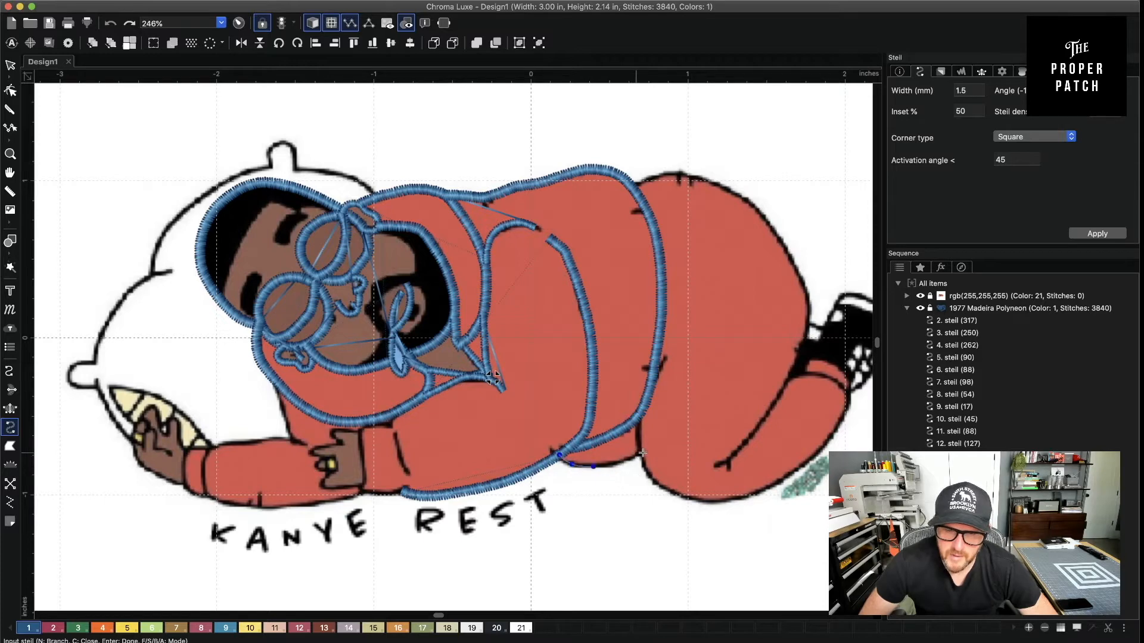
{"action": "left_click", "coordinate": [623, 461]}
{"action": "left_click", "coordinate": [638, 455]}
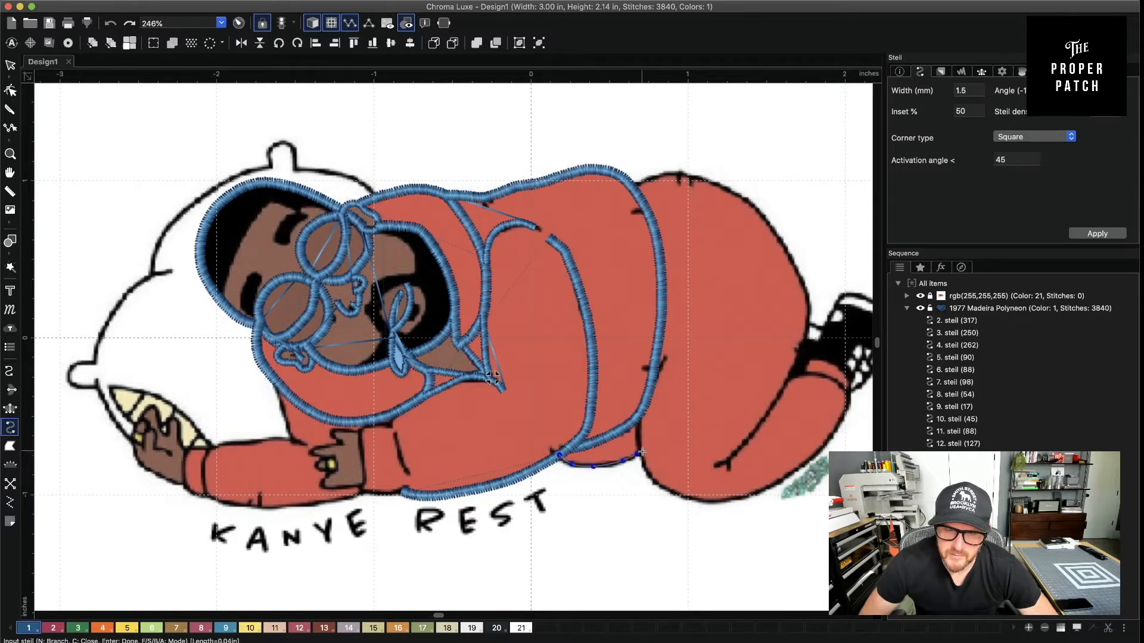
{"action": "key", "text": "Return"}
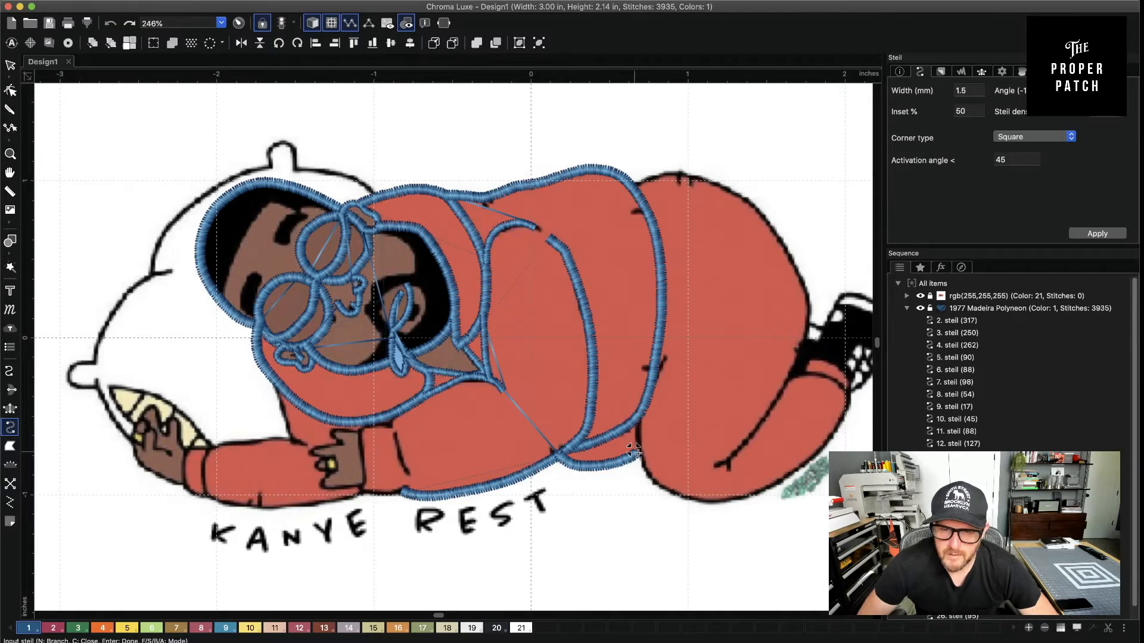
Trace the bent leg from the waist around the knee, along the shin and around the trouser cuff as a 1.5 mm Steil path
{"action": "left_click", "coordinate": [638, 453]}
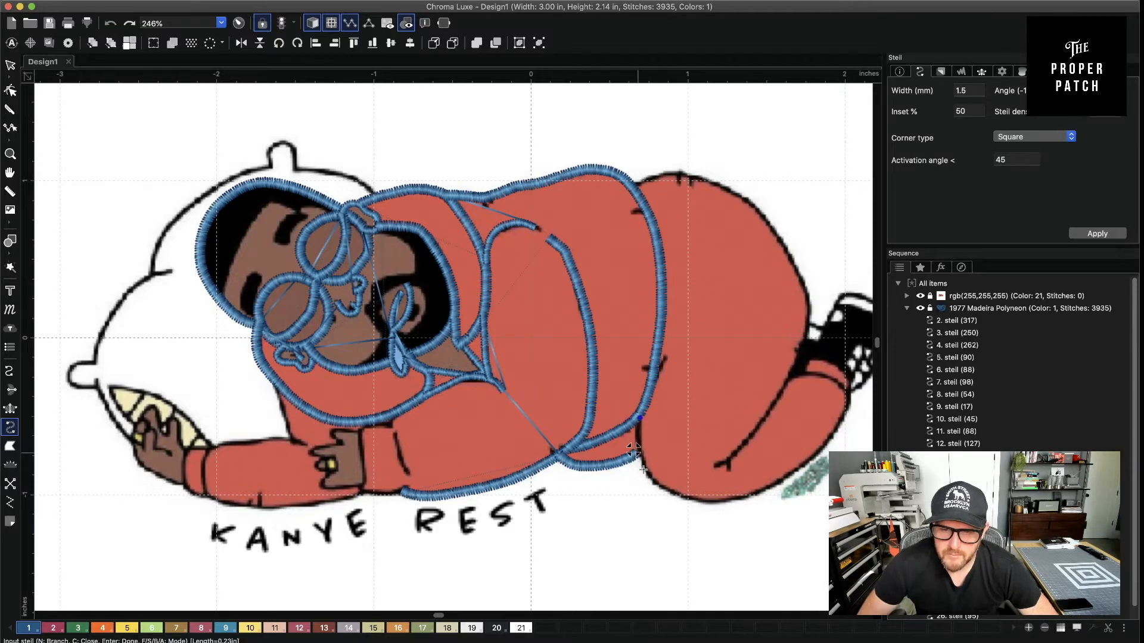
{"action": "left_click", "coordinate": [692, 499]}
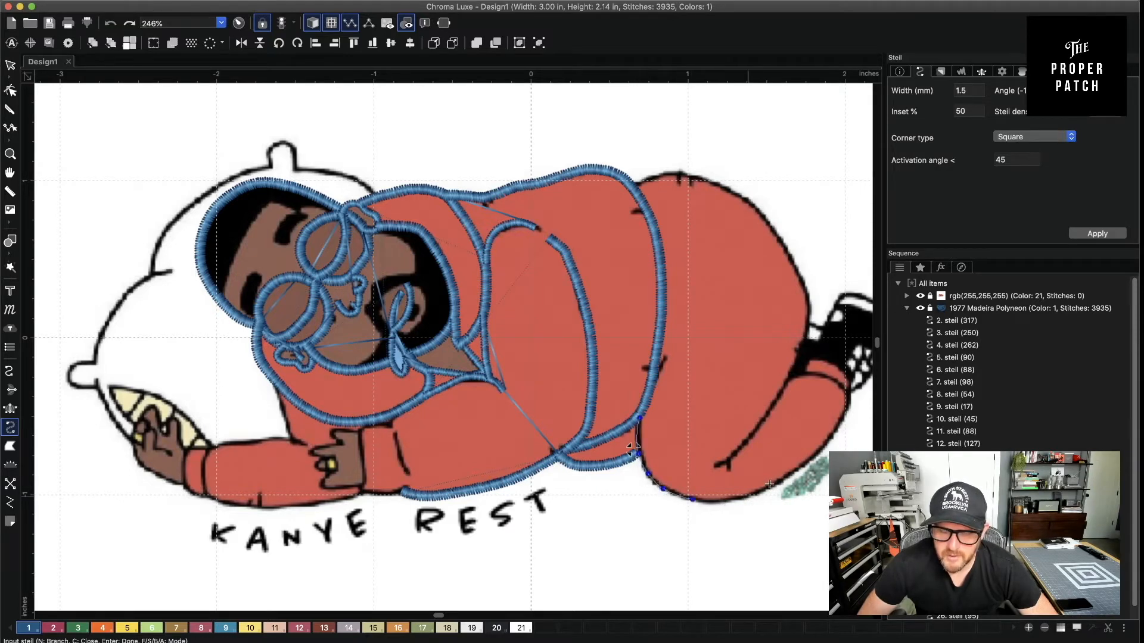
{"action": "left_click", "coordinate": [726, 502]}
{"action": "left_click", "coordinate": [750, 496]}
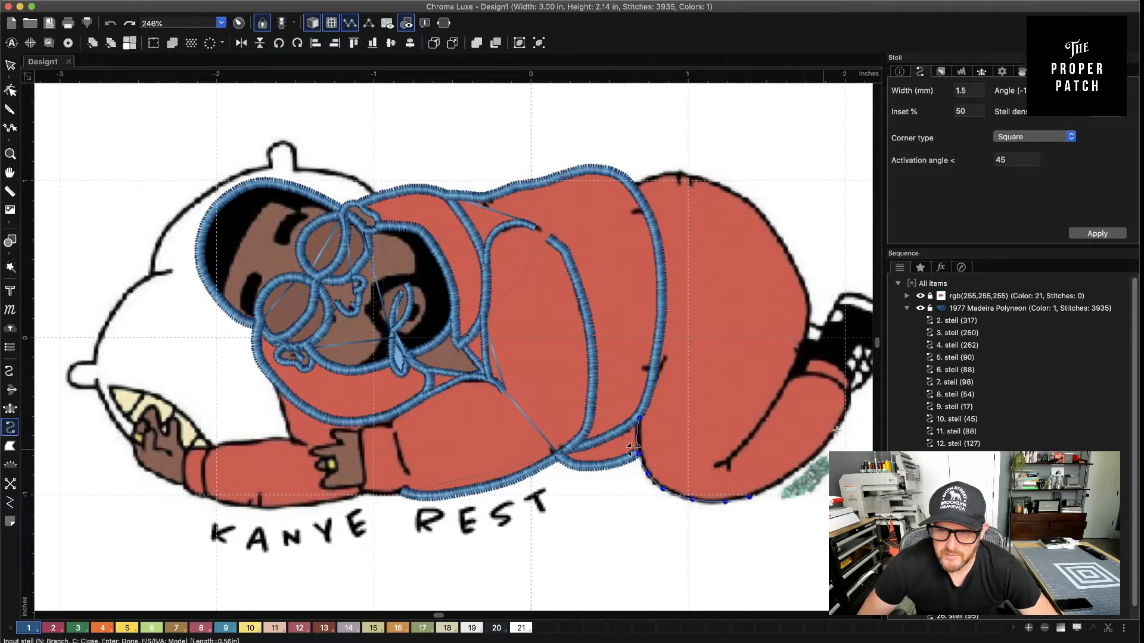
{"action": "left_click", "coordinate": [779, 486]}
{"action": "left_click", "coordinate": [804, 467]}
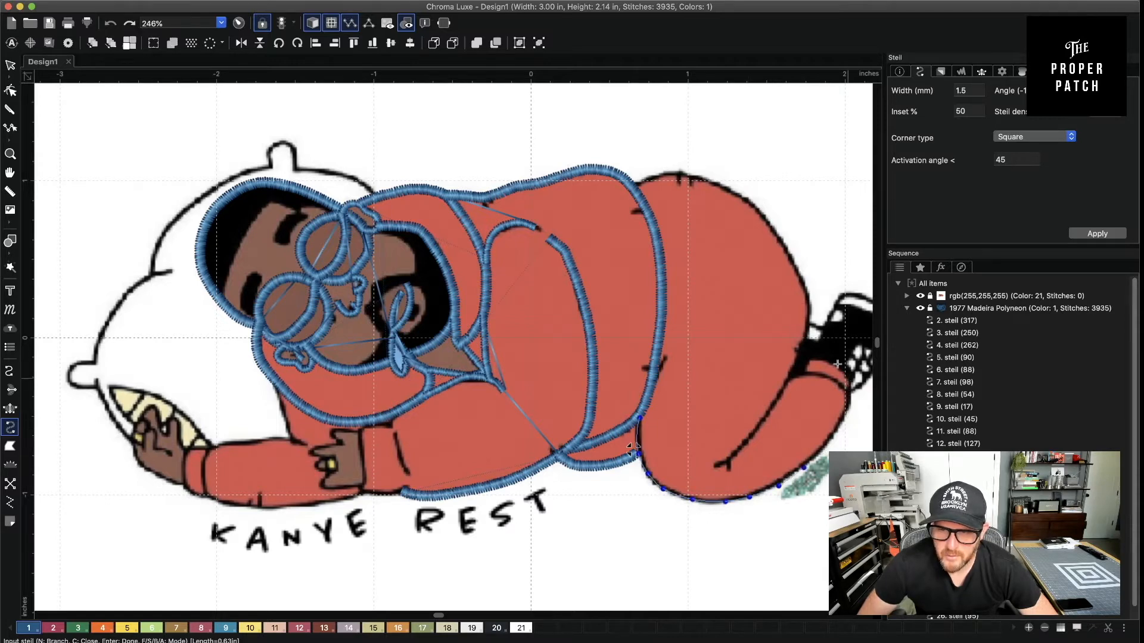
{"action": "left_click", "coordinate": [824, 451]}
{"action": "left_click", "coordinate": [838, 430]}
{"action": "left_click", "coordinate": [848, 413]}
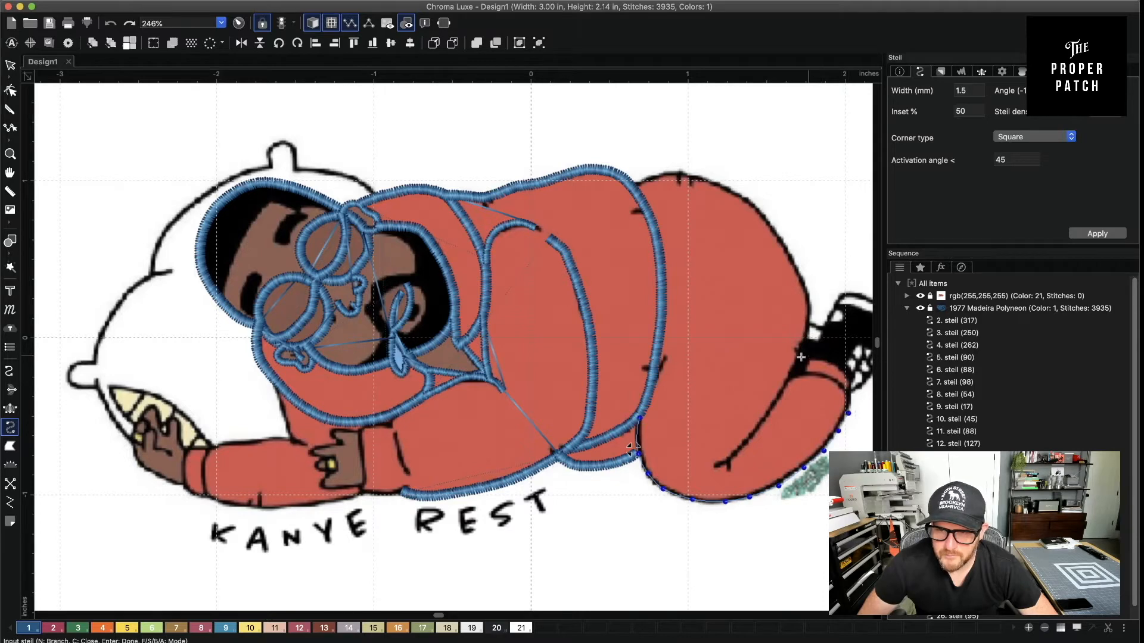
{"action": "left_click", "coordinate": [850, 391]}
{"action": "left_click", "coordinate": [848, 377]}
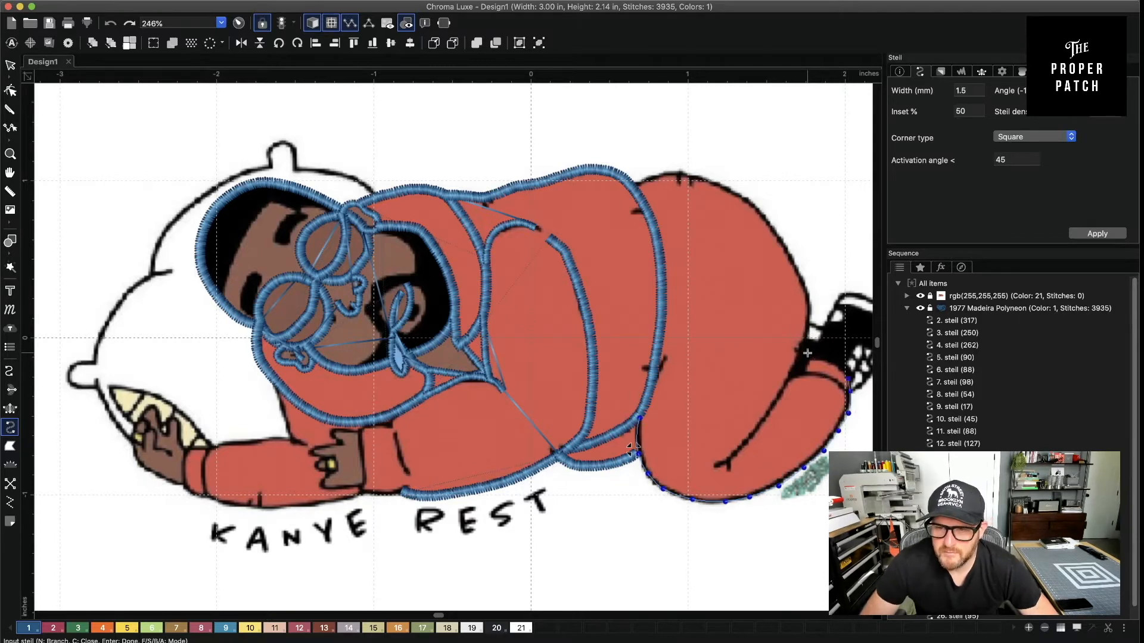
{"action": "left_click", "coordinate": [837, 364]}
{"action": "left_click", "coordinate": [823, 358]}
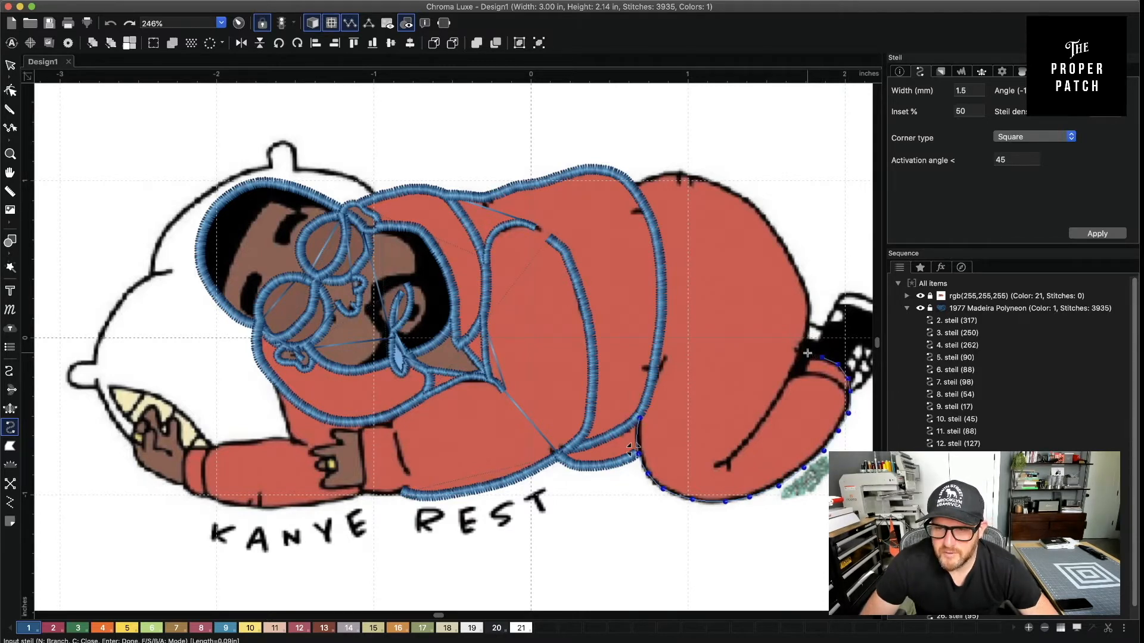
{"action": "left_click", "coordinate": [807, 354]}
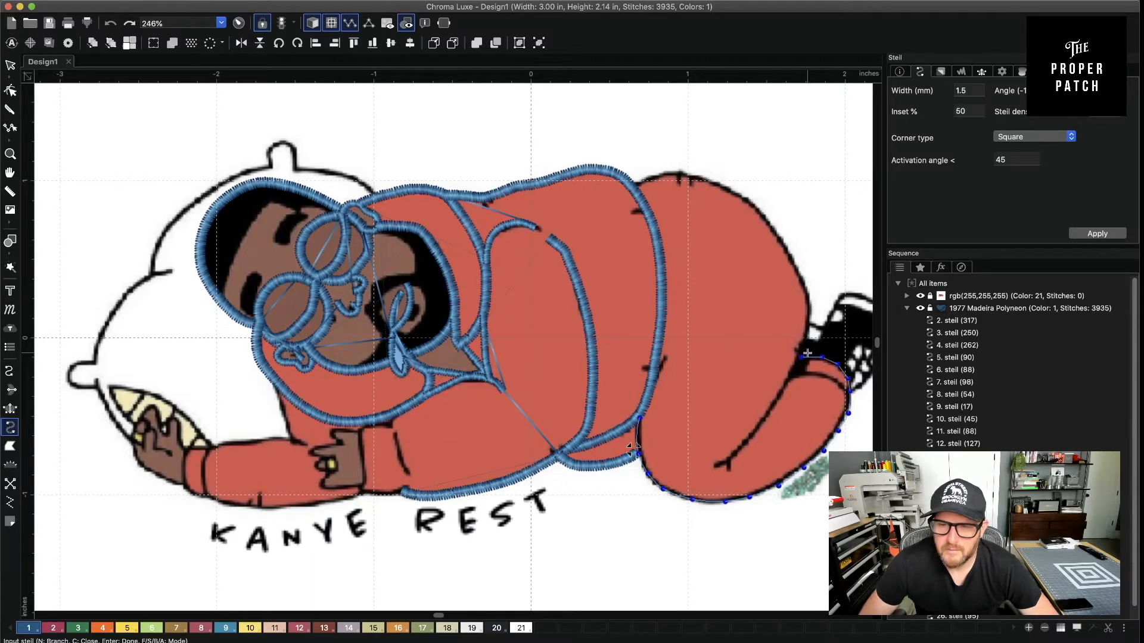
{"action": "left_click", "coordinate": [10, 64]}
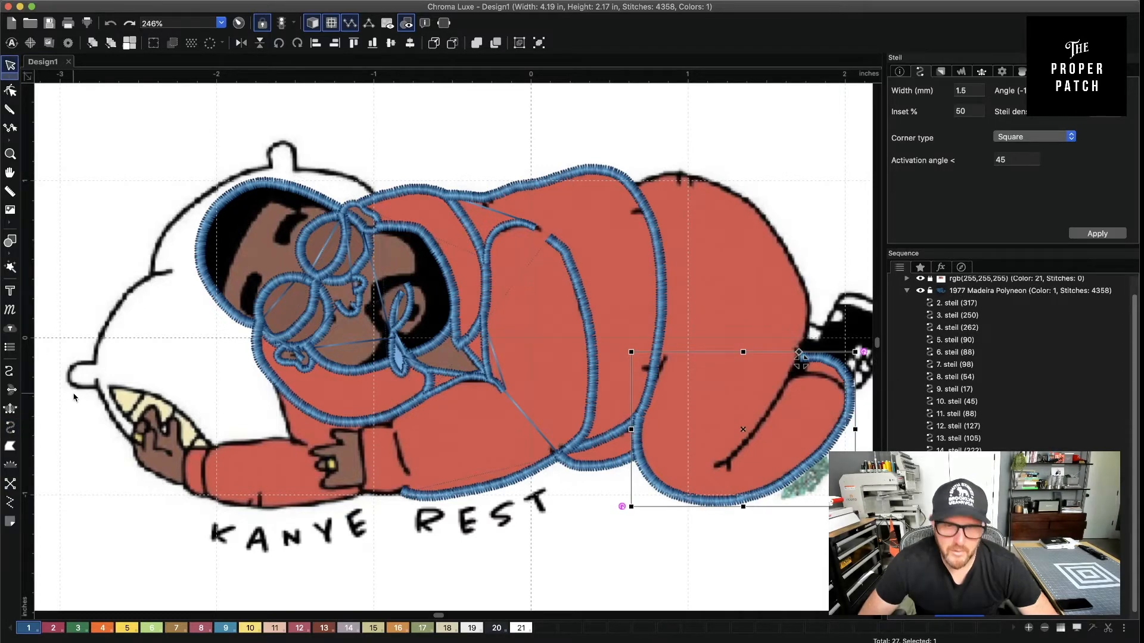
Start saving the design and choose COLLECTIONS > COLABS > KANYE GRIPLESS > DIE CUT as the destination folder
{"action": "key", "text": "super+s"}
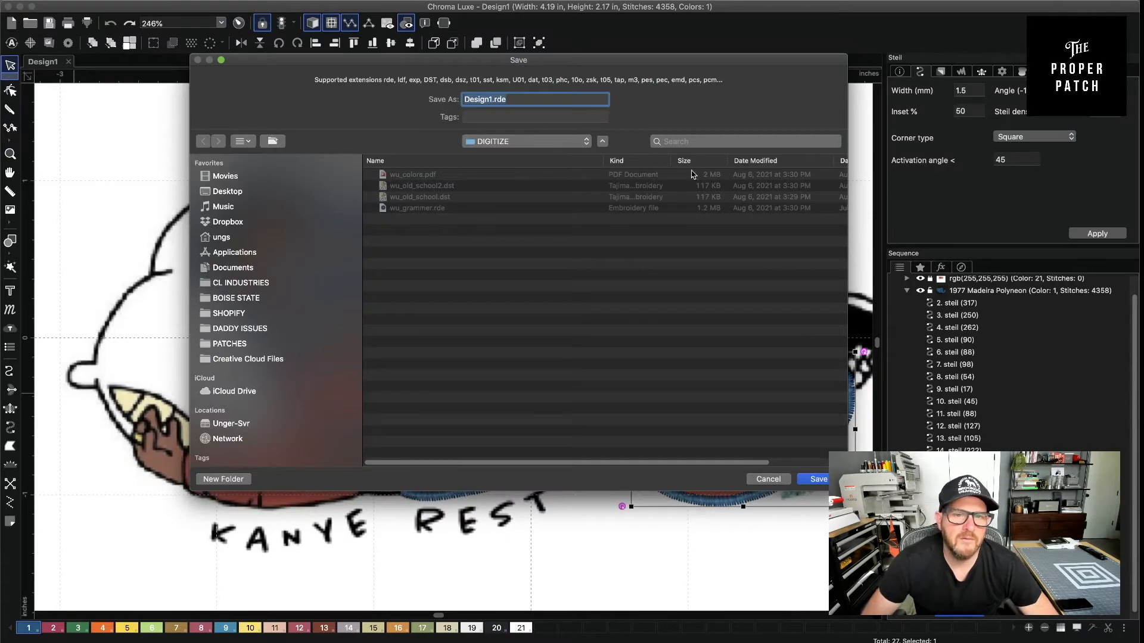
{"action": "left_click", "coordinate": [522, 142]}
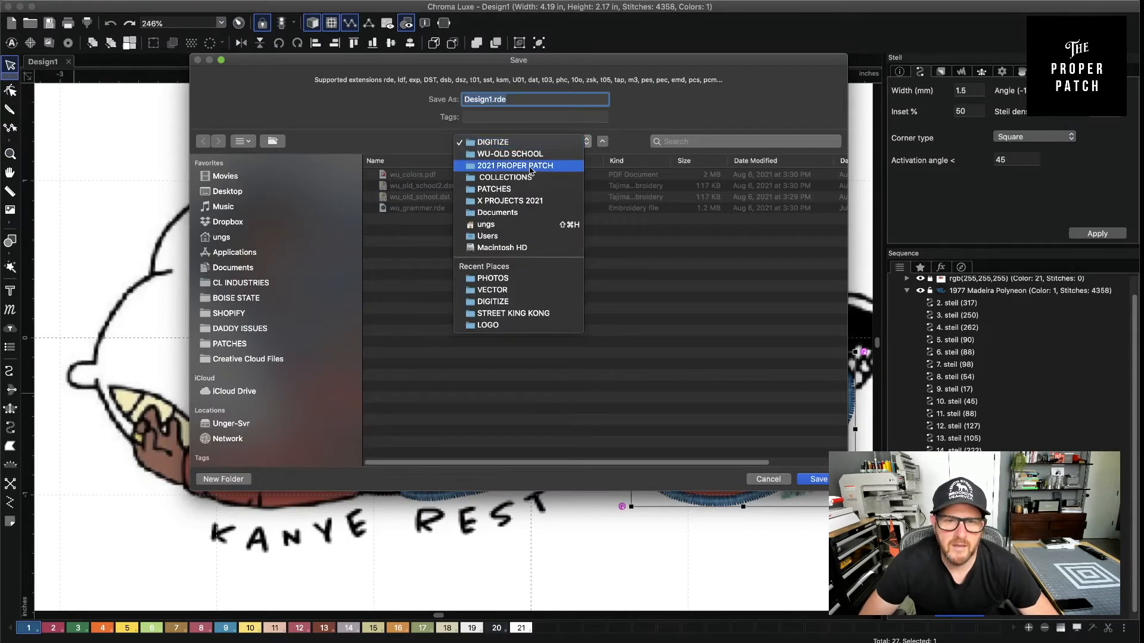
{"action": "left_click", "coordinate": [530, 168]}
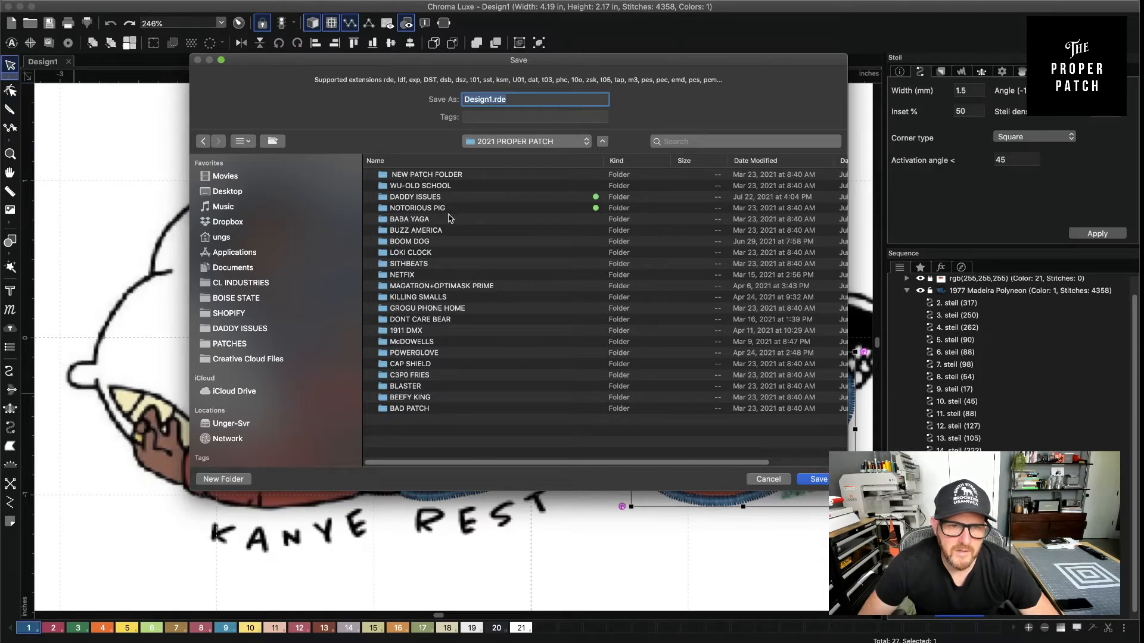
{"action": "left_click", "coordinate": [525, 145]}
{"action": "left_click", "coordinate": [533, 153]}
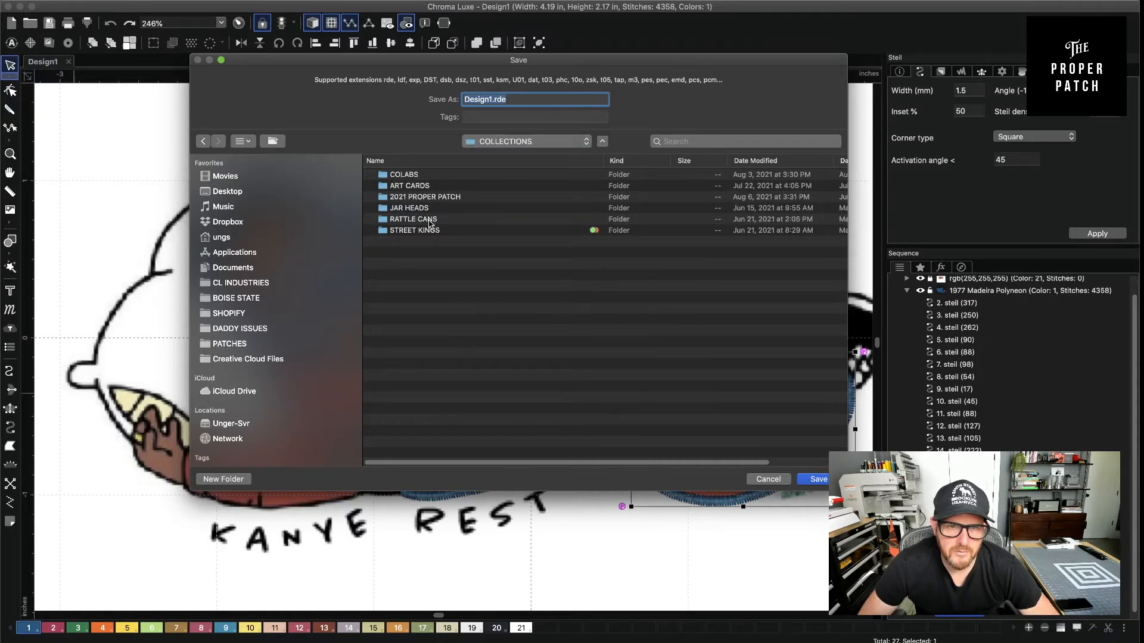
{"action": "double_click", "coordinate": [420, 175]}
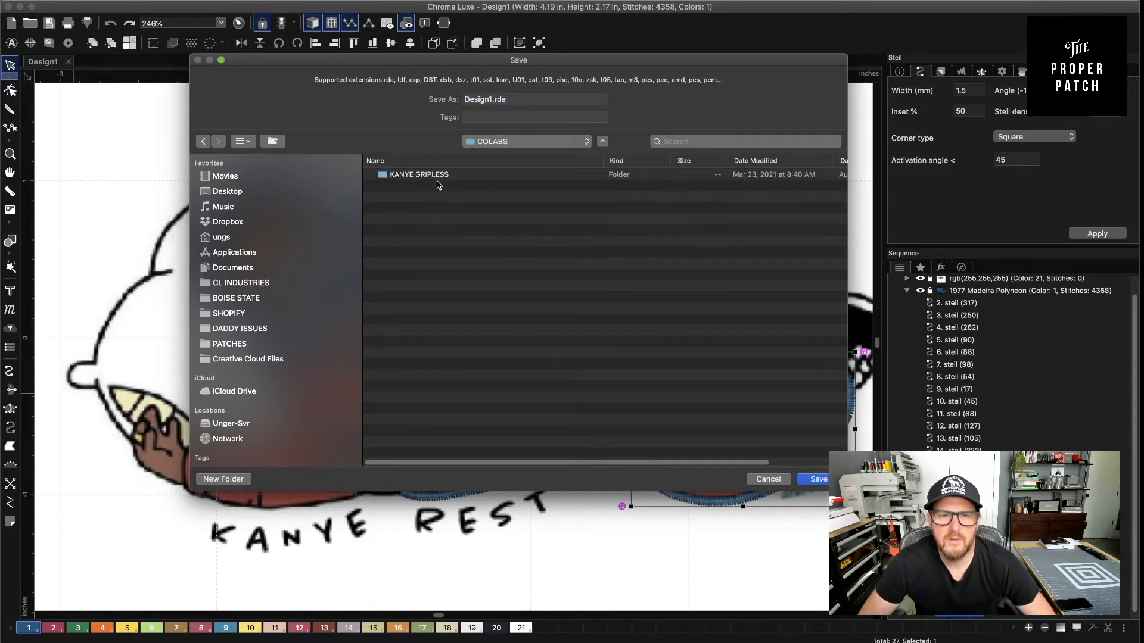
{"action": "double_click", "coordinate": [443, 175]}
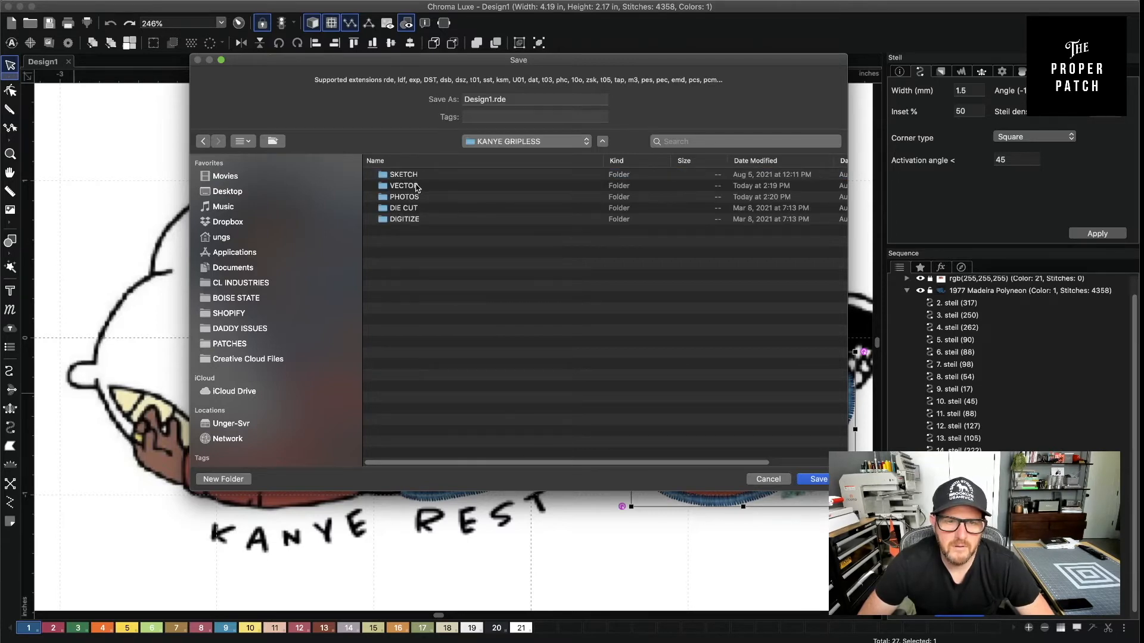
{"action": "double_click", "coordinate": [411, 208]}
Name the design file kanye_rest_gripless.rde and save it in the DIE CUT folder
{"action": "left_click", "coordinate": [492, 102]}
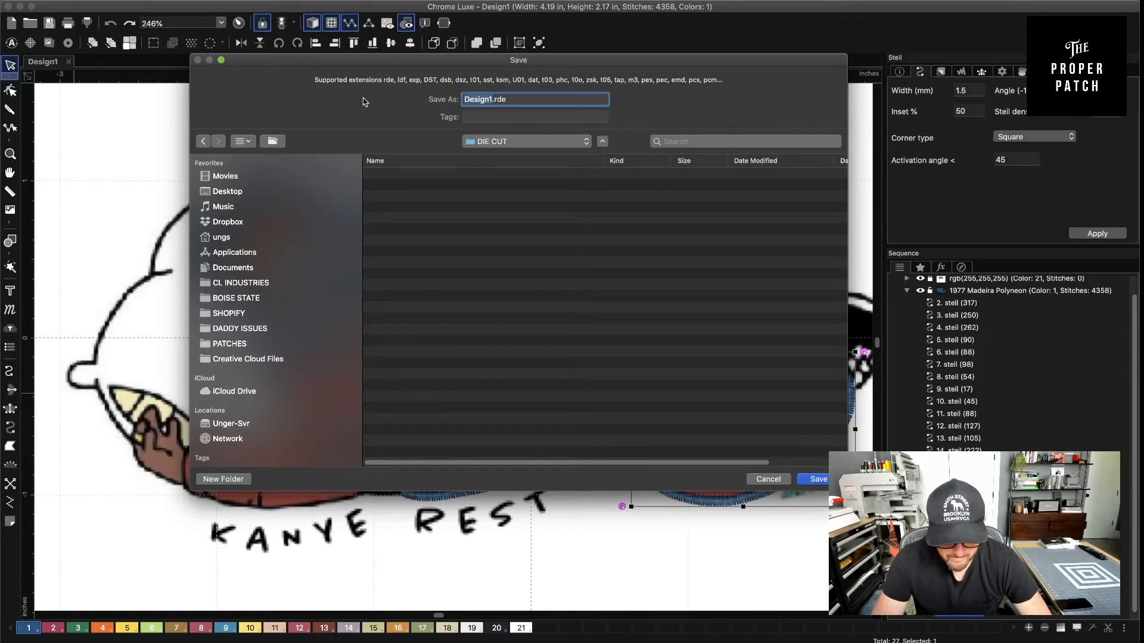
{"action": "type", "text": "kanye_re"}
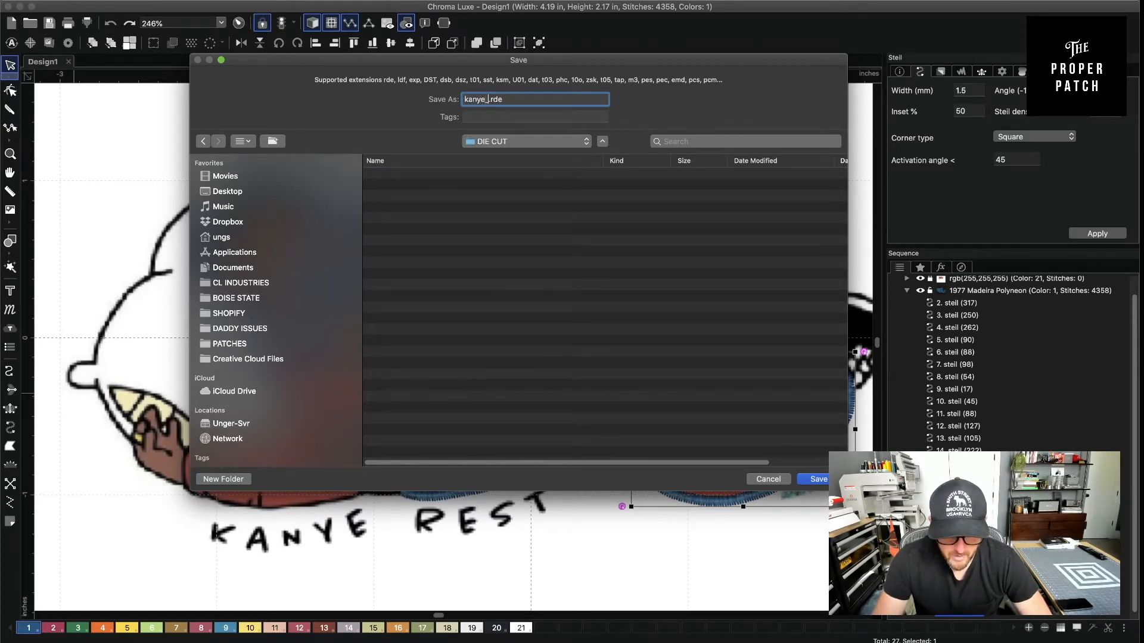
{"action": "type", "text": "st_gripless"}
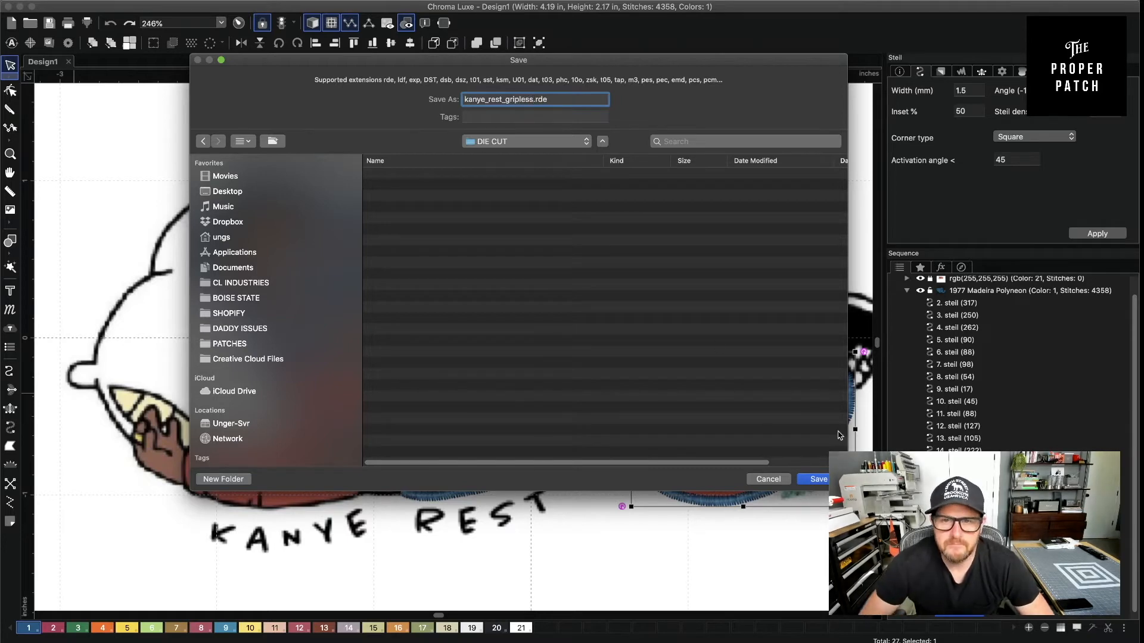
{"action": "key", "text": "Return"}
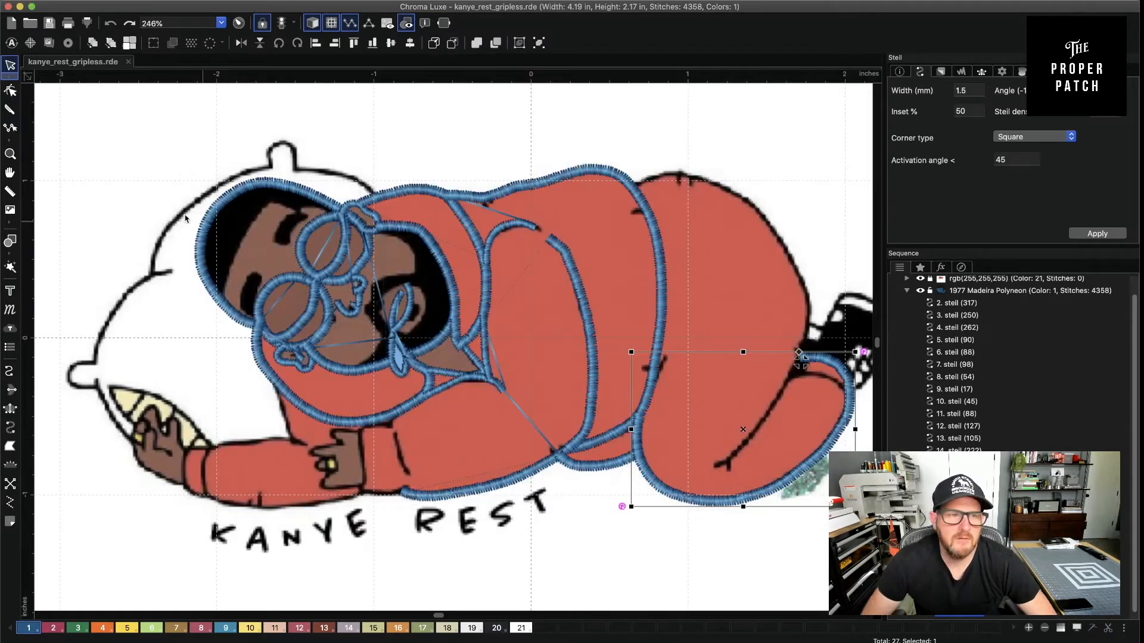
Trace a 1.5 mm Steil path from the waist over the rear, past the shoe and along the inner leg crease
{"action": "left_click", "coordinate": [10, 427]}
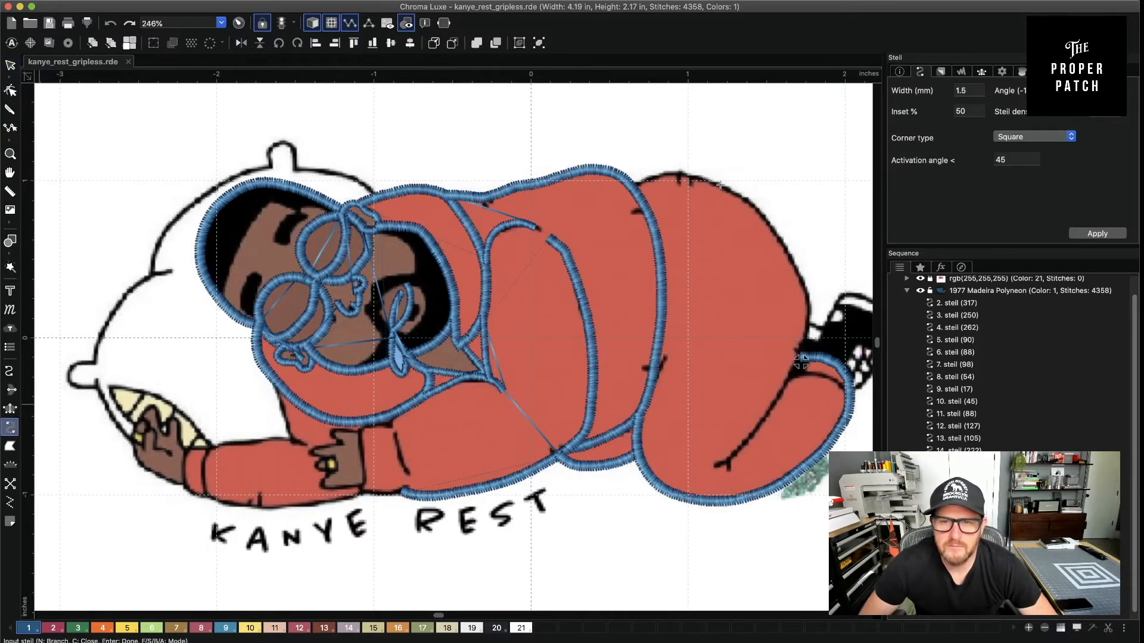
{"action": "left_click", "coordinate": [650, 178]}
{"action": "left_click", "coordinate": [671, 174]}
{"action": "left_click", "coordinate": [709, 183]}
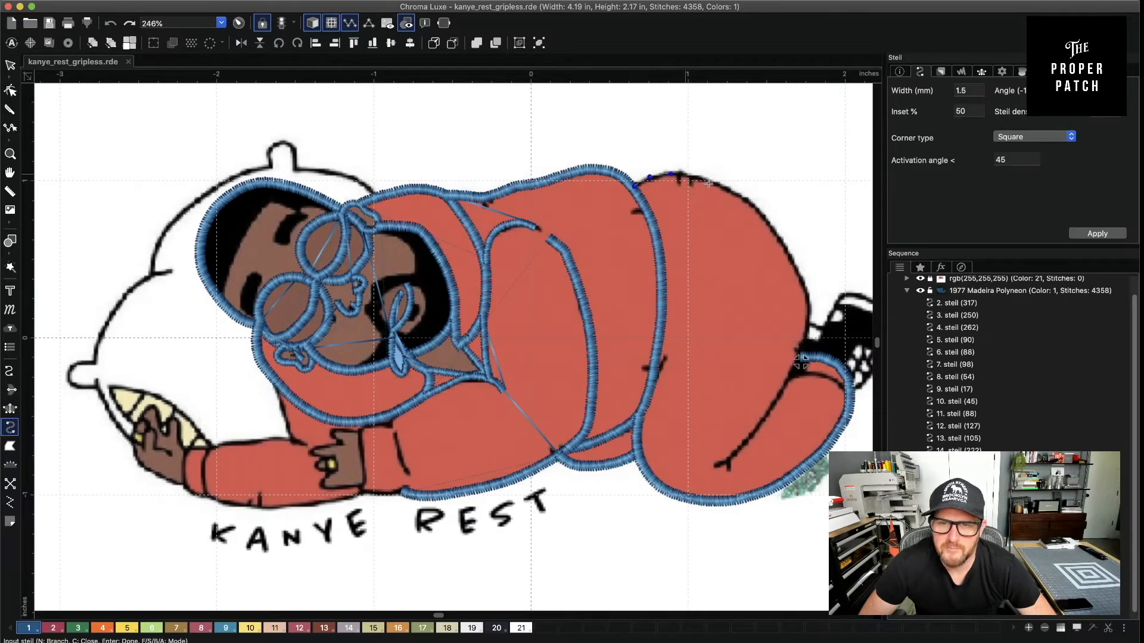
{"action": "left_click", "coordinate": [763, 213]}
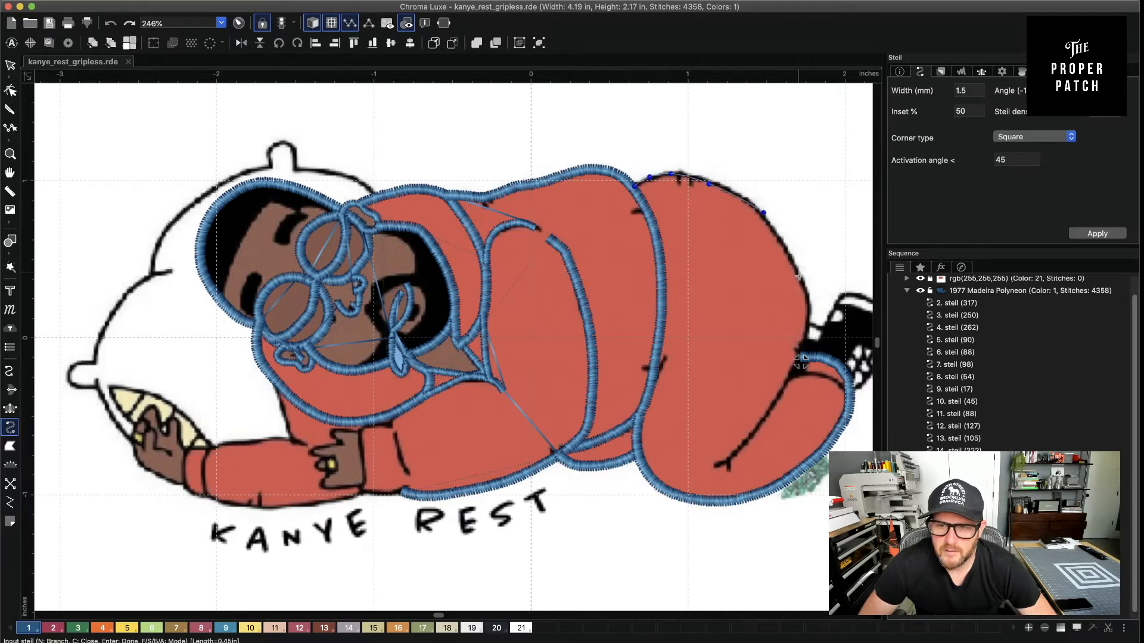
{"action": "left_click", "coordinate": [799, 277]}
{"action": "left_click", "coordinate": [812, 313]}
{"action": "left_click", "coordinate": [797, 362]}
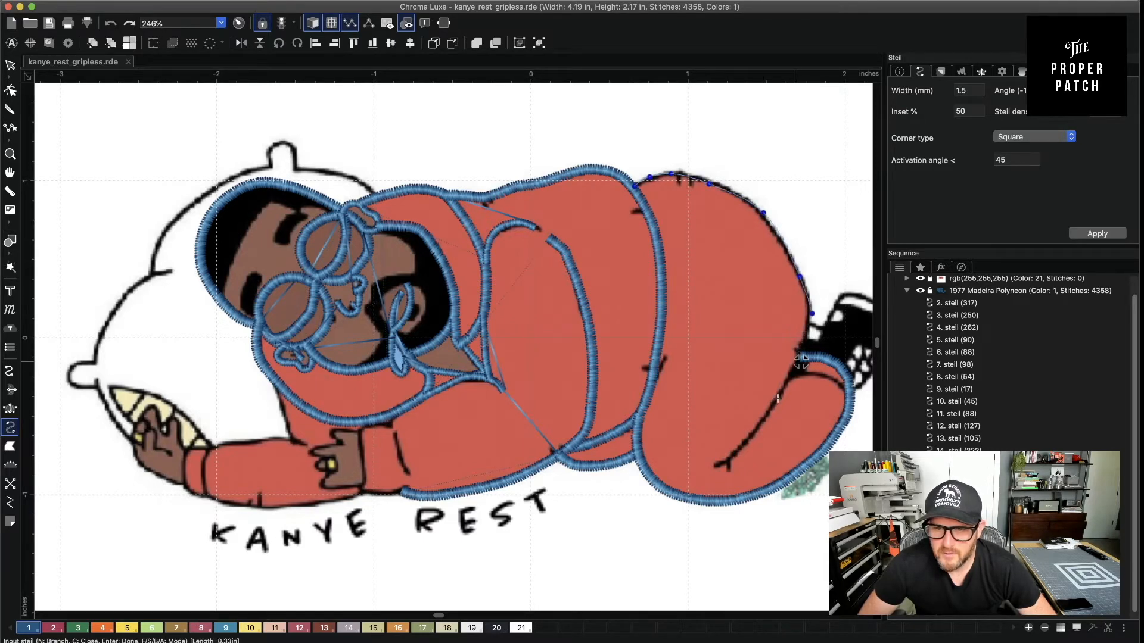
{"action": "left_click", "coordinate": [771, 409]}
{"action": "left_click", "coordinate": [728, 460]}
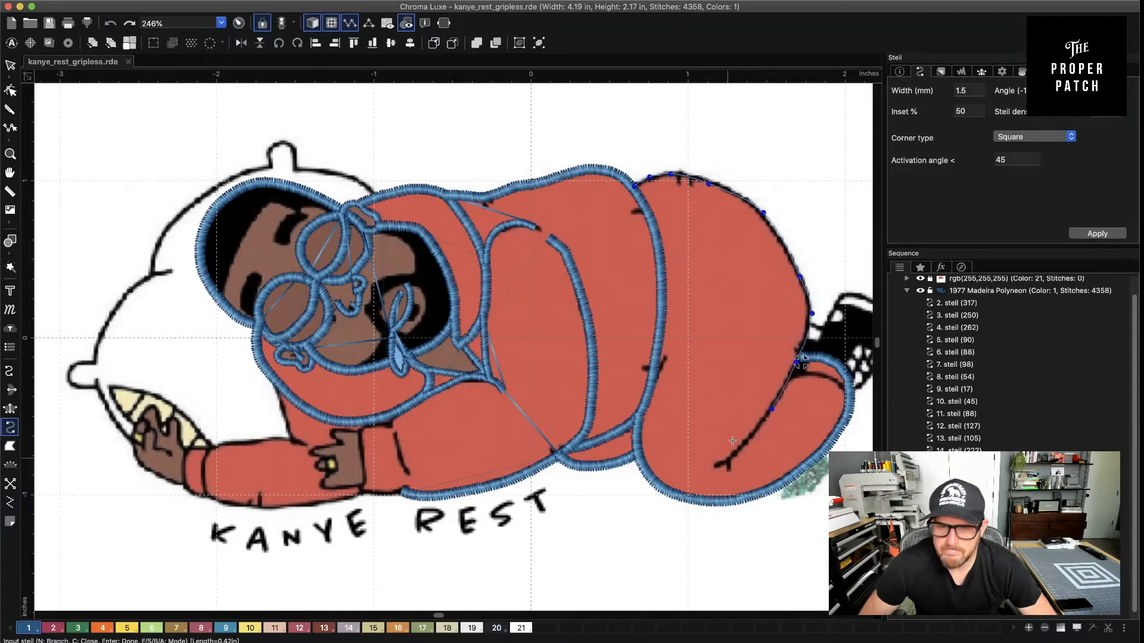
{"action": "key", "text": "Return"}
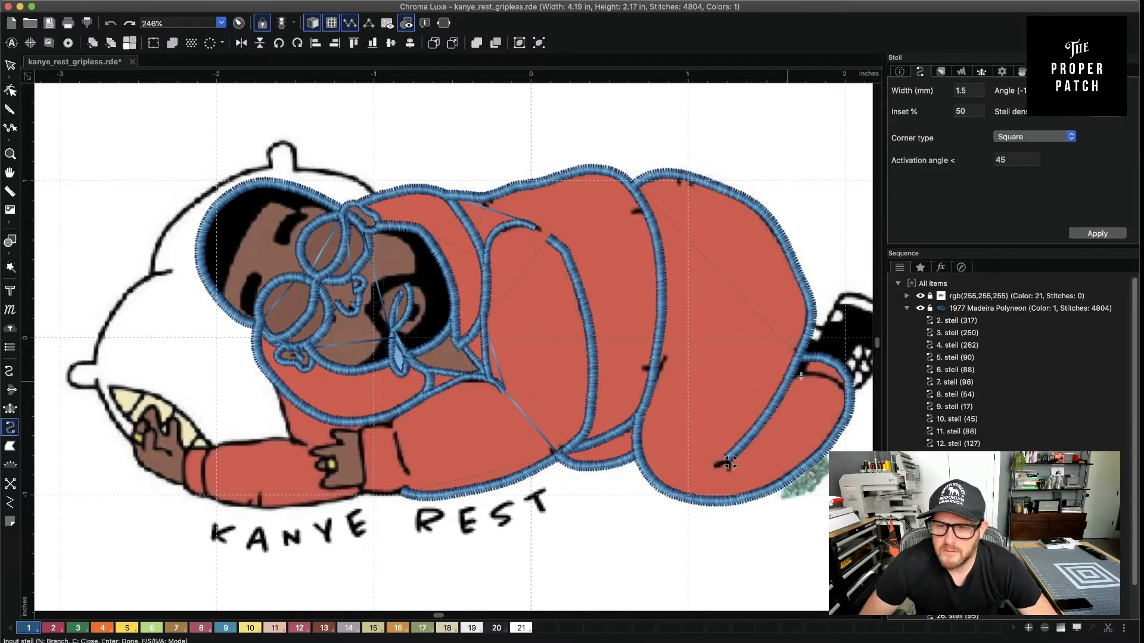
Trace the trouser cuff's inner seam from the leg crease to the outer edge as a 1.5 mm Steil path and save the design
{"action": "left_click", "coordinate": [822, 377]}
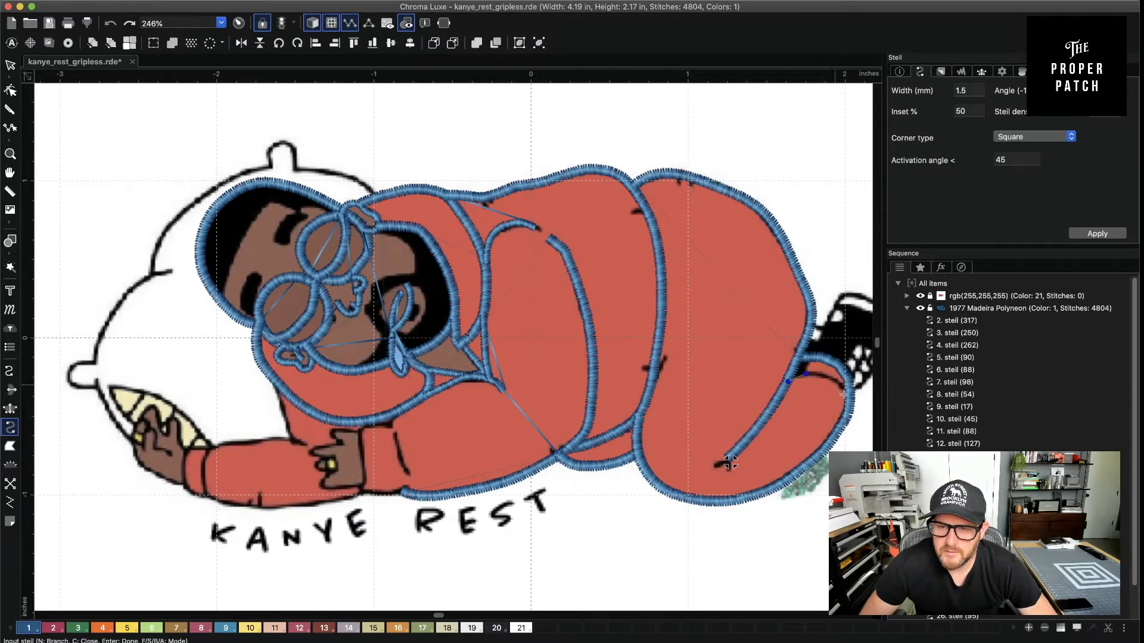
{"action": "left_click", "coordinate": [849, 397]}
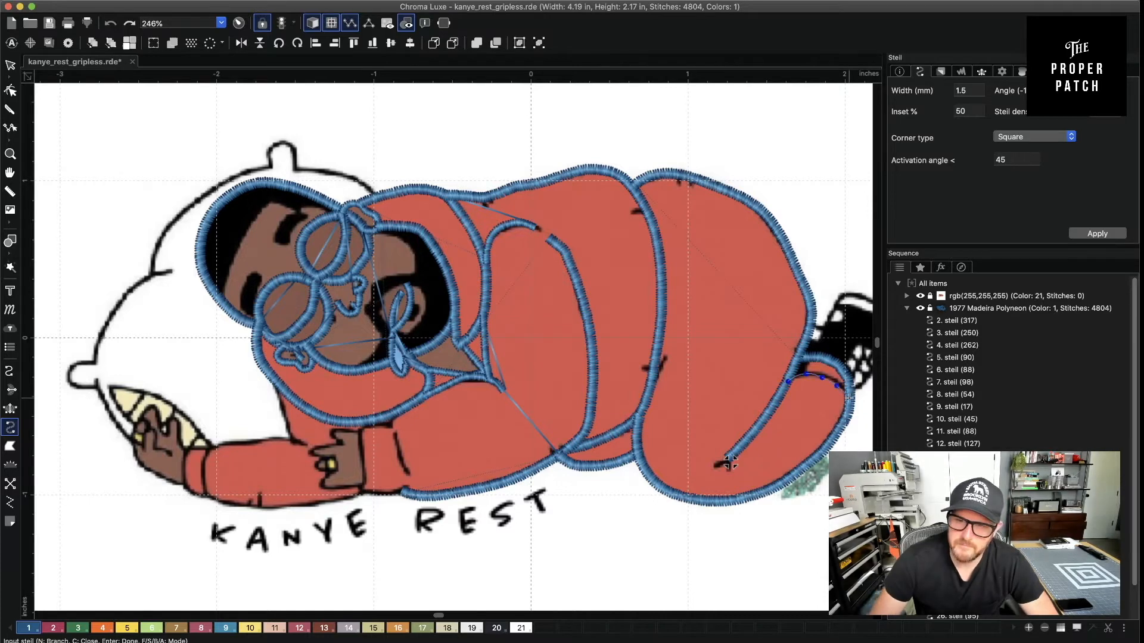
{"action": "key", "text": "Return"}
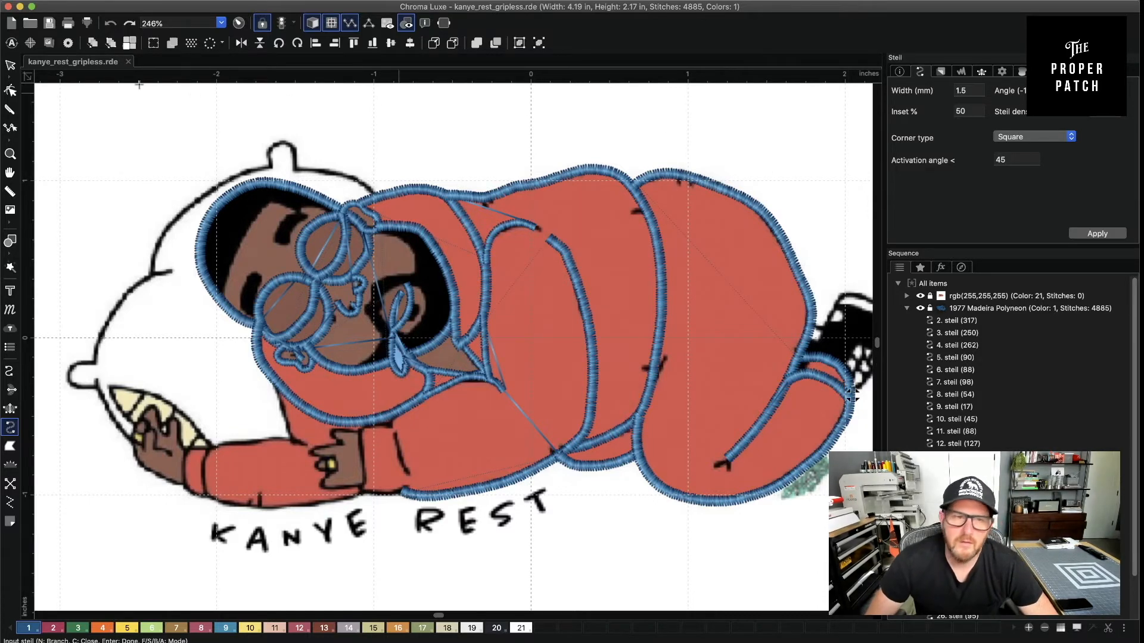
{"action": "key", "text": "Escape"}
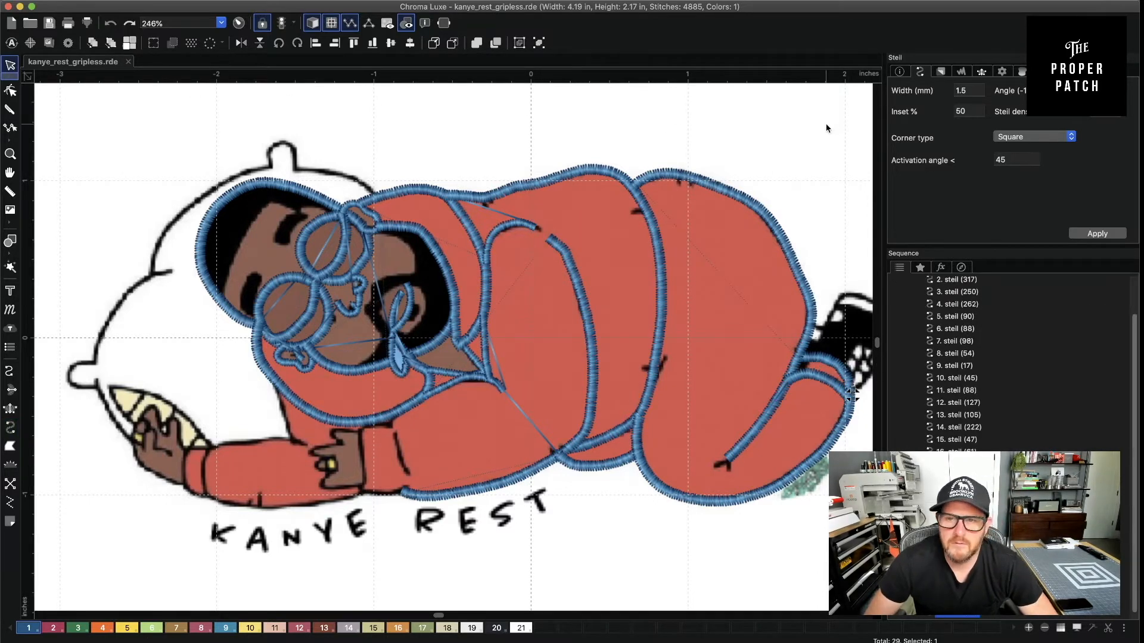
Trace the shoe's outline from the trouser cuff around the toe, along the sole and heel to the rear as a 1.5 mm Steil path
{"action": "key", "text": "h"}
{"action": "left_click_drag", "start_coordinate": [837, 131], "coordinate": [637, 133]}
{"action": "key", "text": "Escape"}
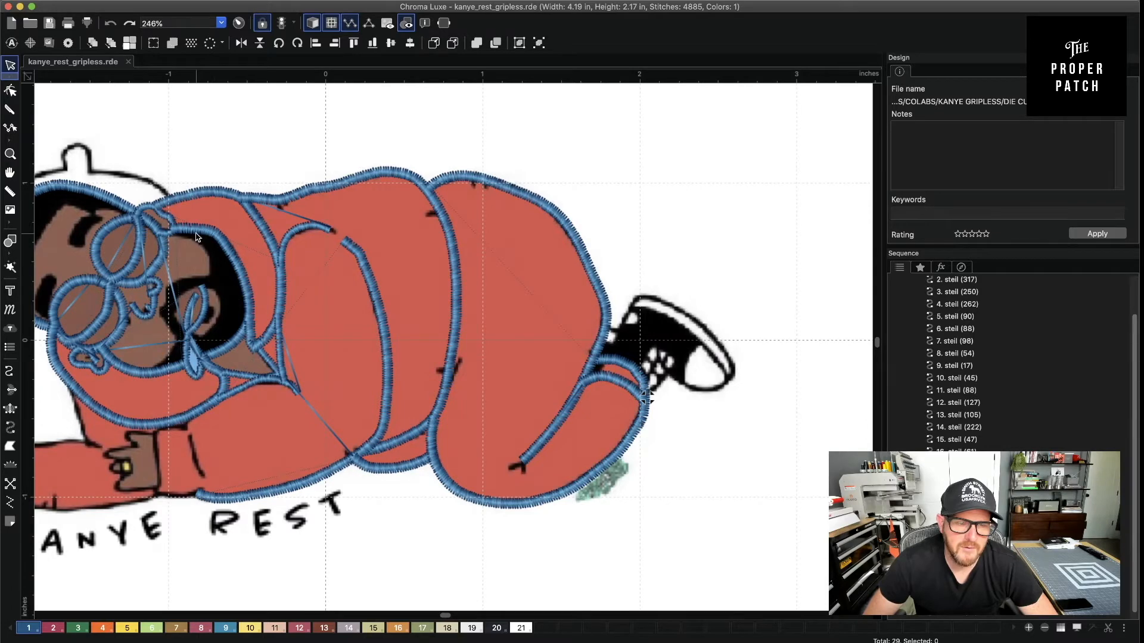
{"action": "left_click", "coordinate": [11, 428]}
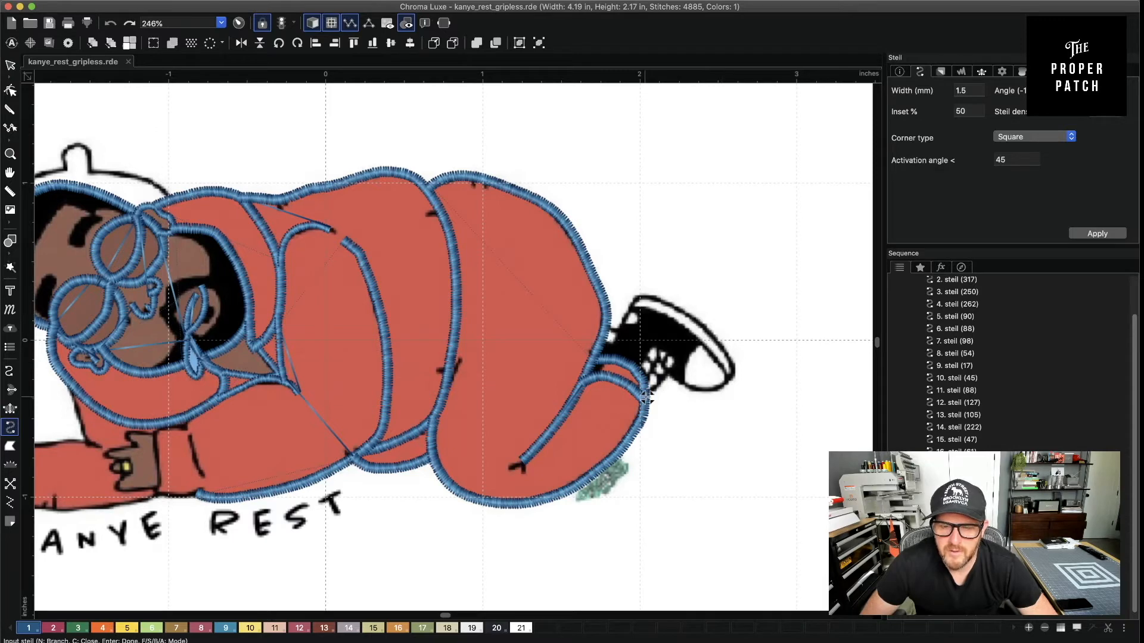
{"action": "left_click", "coordinate": [668, 373]}
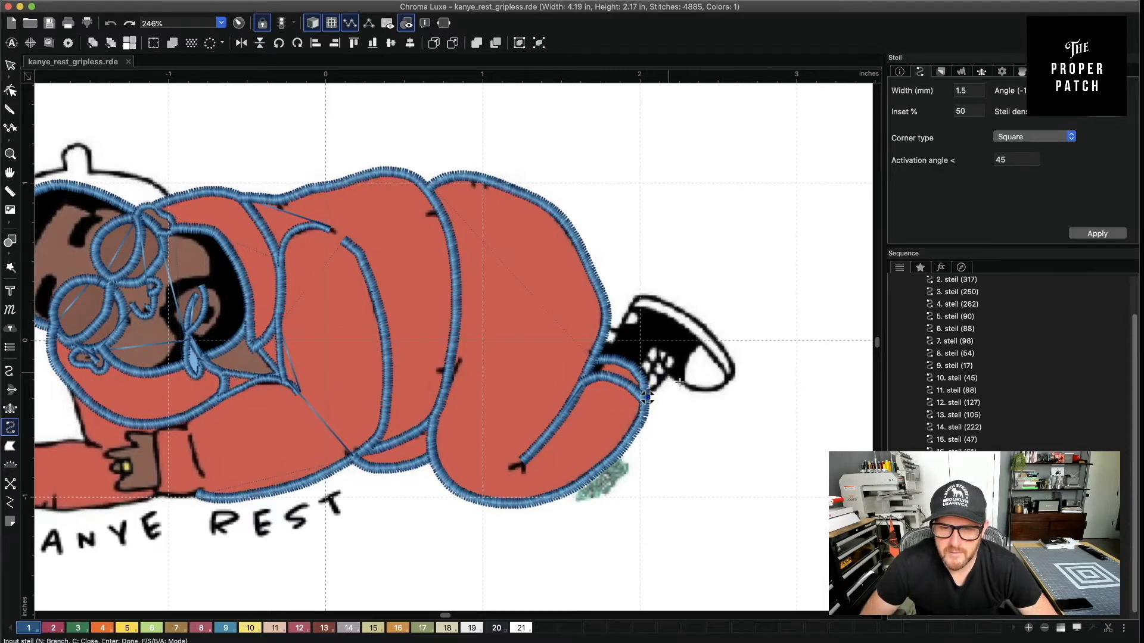
{"action": "left_click", "coordinate": [683, 385]}
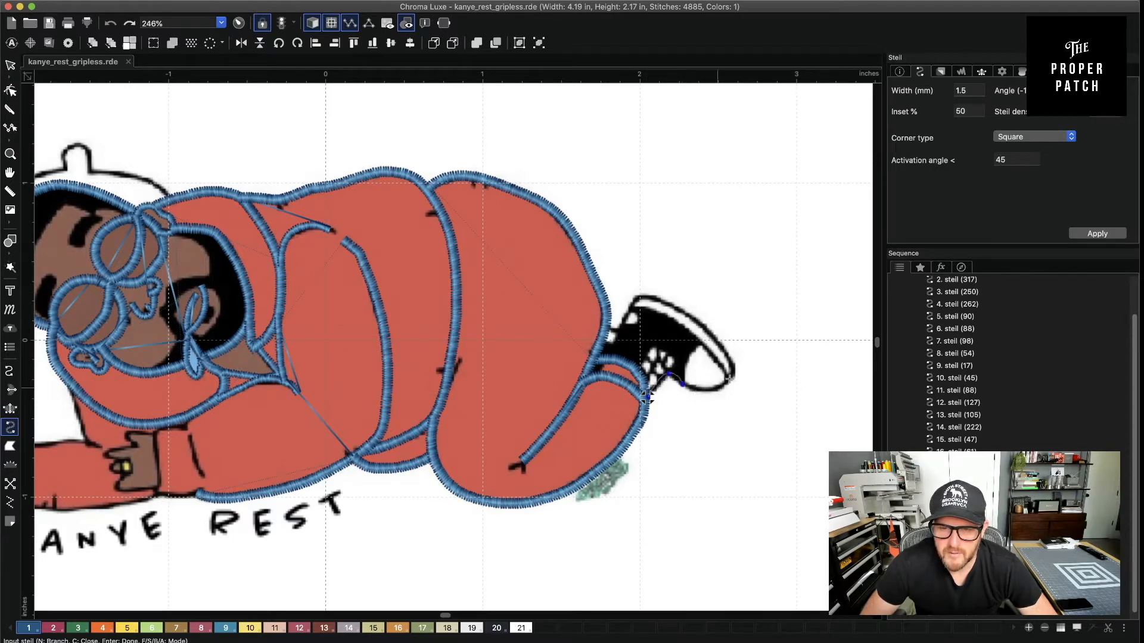
{"action": "left_click", "coordinate": [700, 391]}
{"action": "left_click", "coordinate": [719, 388]}
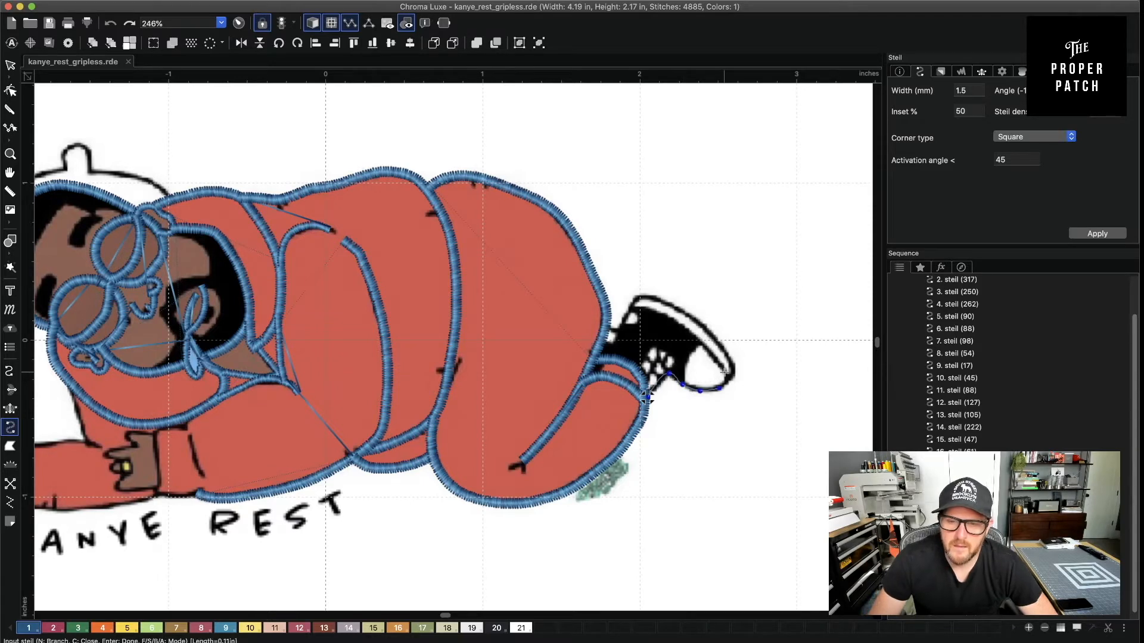
{"action": "left_click", "coordinate": [729, 378]}
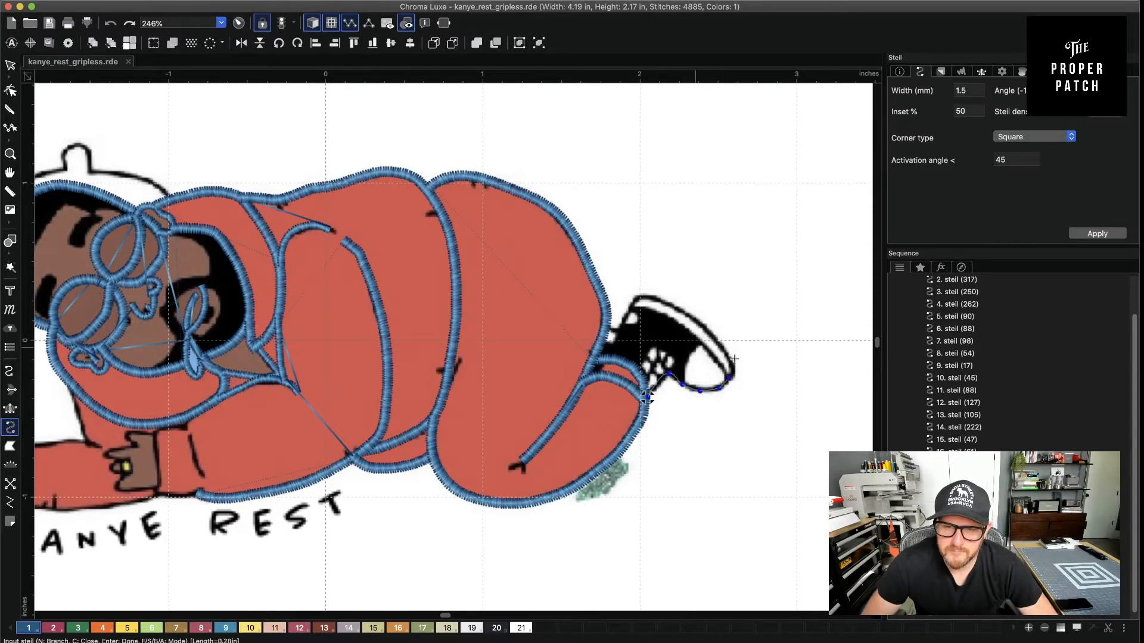
{"action": "left_click", "coordinate": [731, 362]}
{"action": "left_click", "coordinate": [714, 338]}
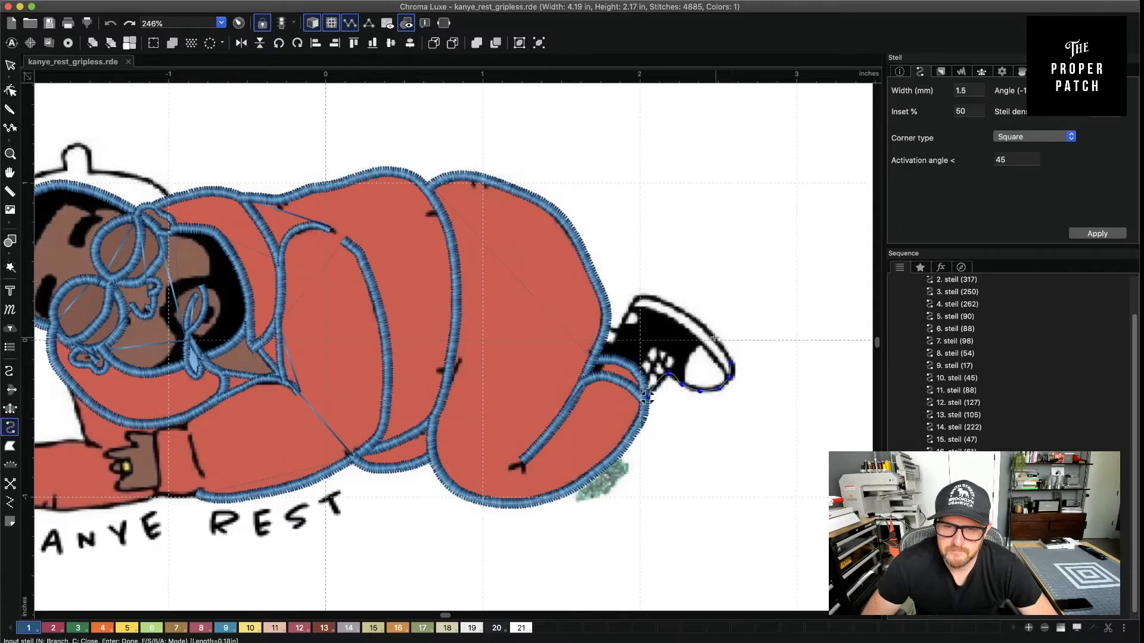
{"action": "left_click", "coordinate": [654, 298]}
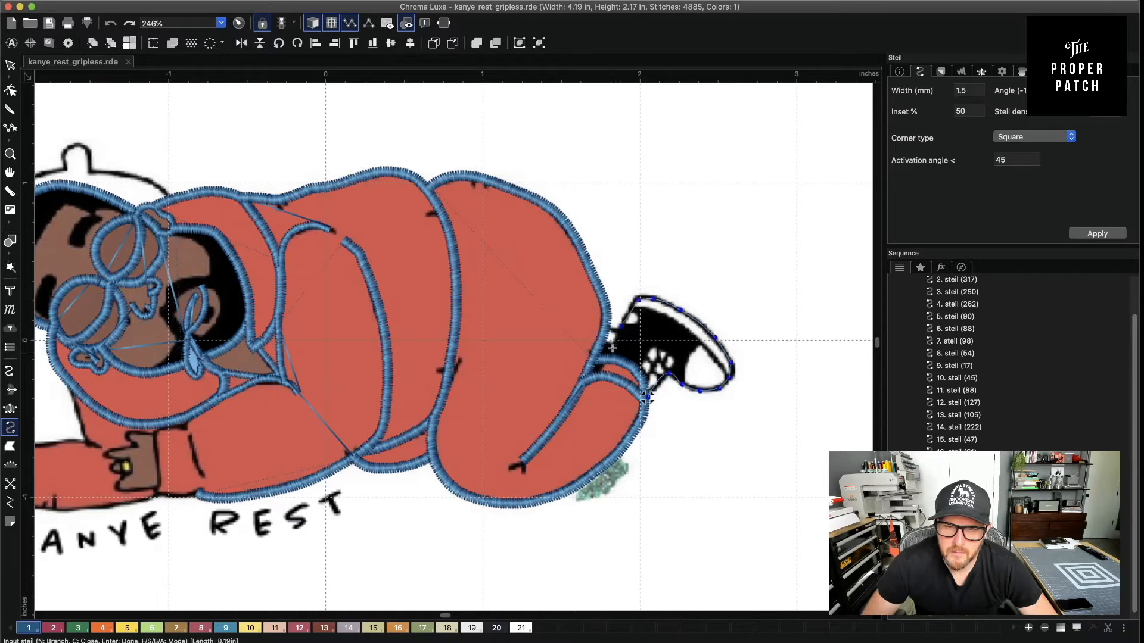
{"action": "left_click", "coordinate": [620, 329]}
{"action": "left_click", "coordinate": [618, 331]}
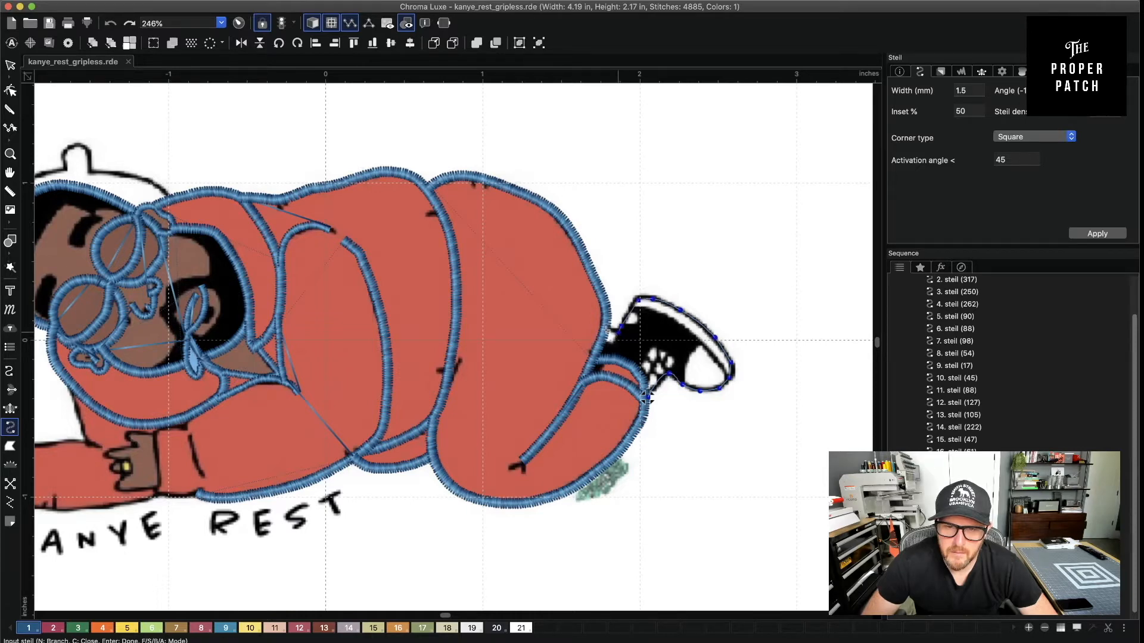
{"action": "left_click", "coordinate": [606, 330]}
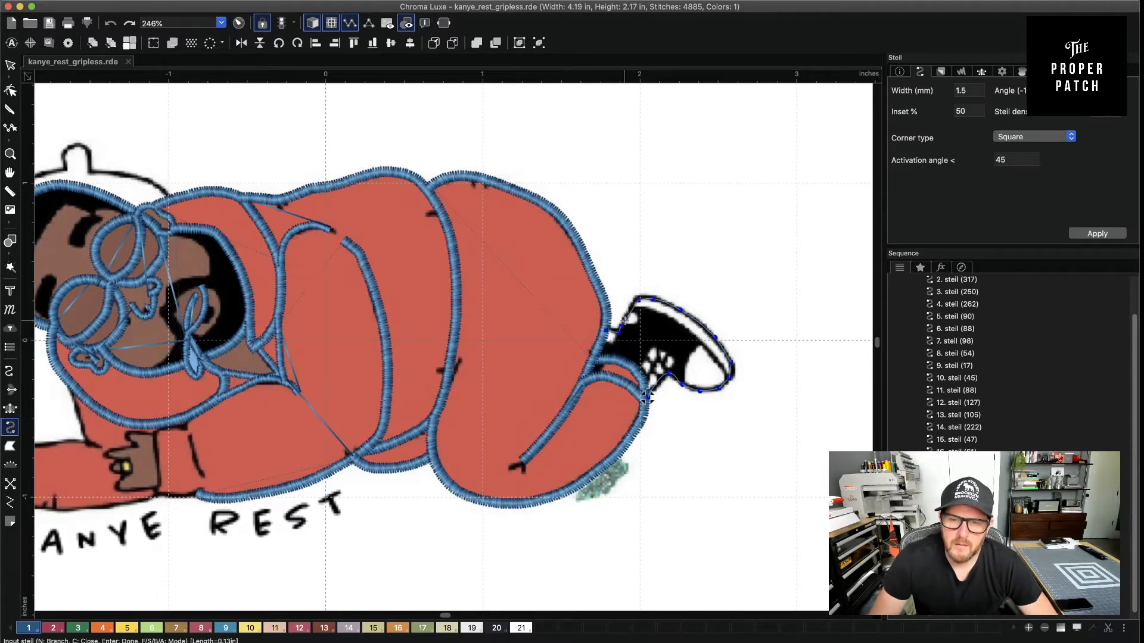
{"action": "key", "text": "Return"}
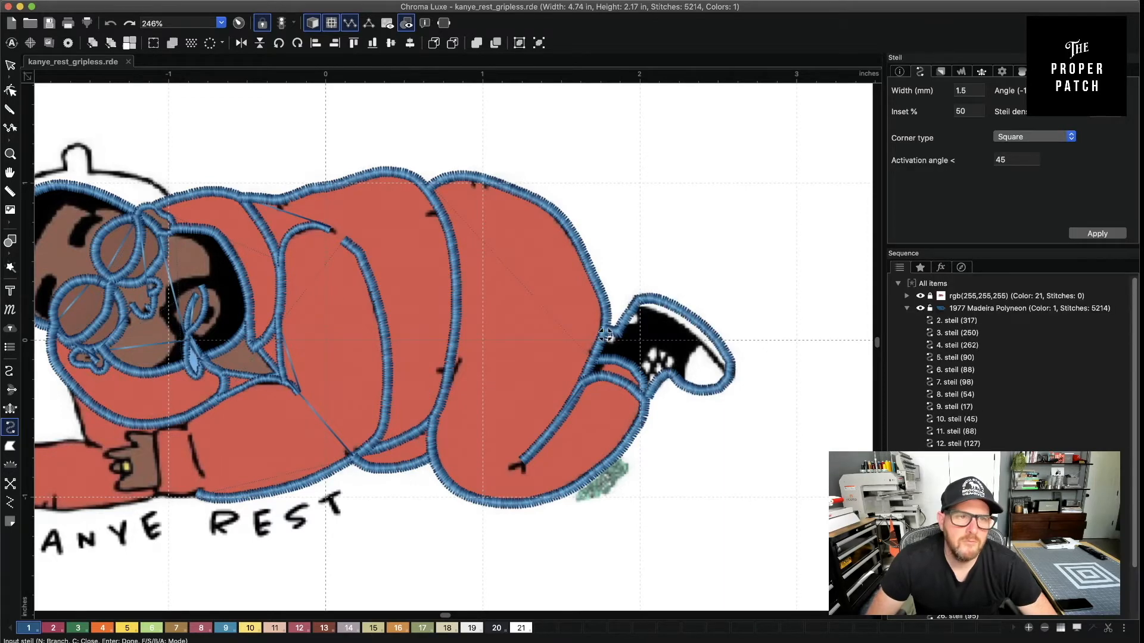
Convert three points of the shoe outline around the toe to smooth points
{"action": "left_click", "coordinate": [10, 64]}
{"action": "left_click", "coordinate": [10, 90]}
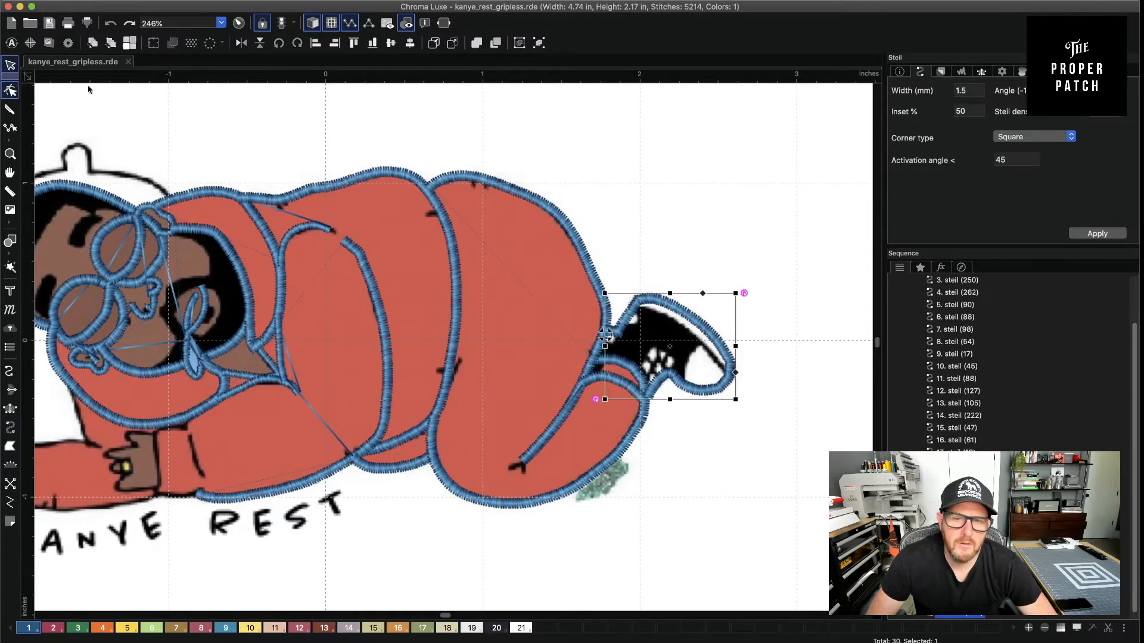
{"action": "right_click", "coordinate": [731, 367]}
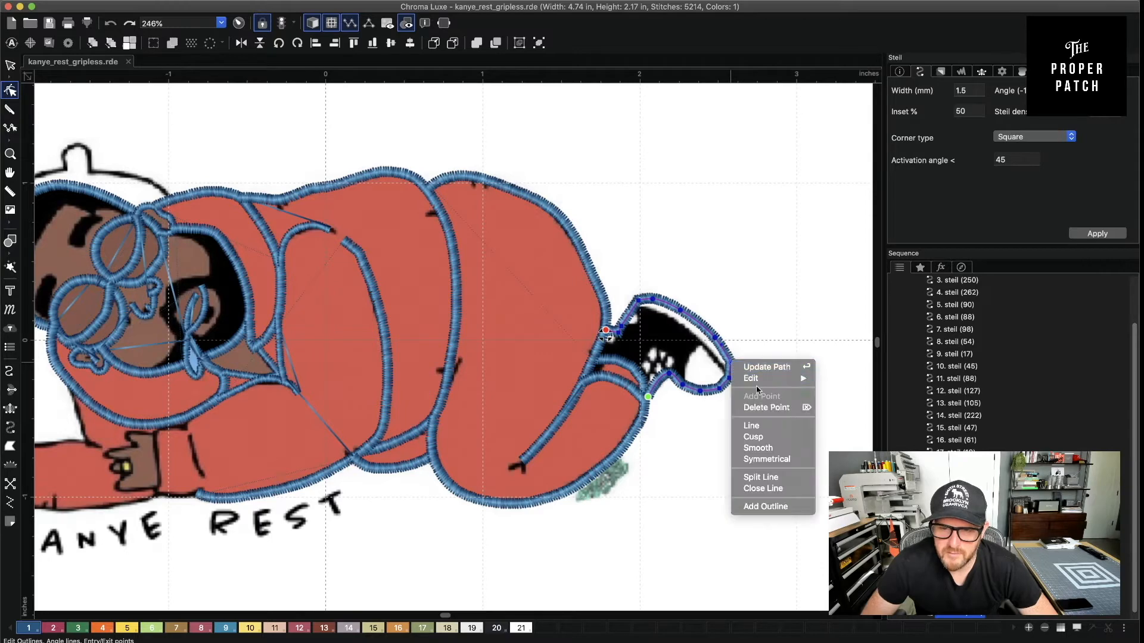
{"action": "left_click", "coordinate": [768, 449]}
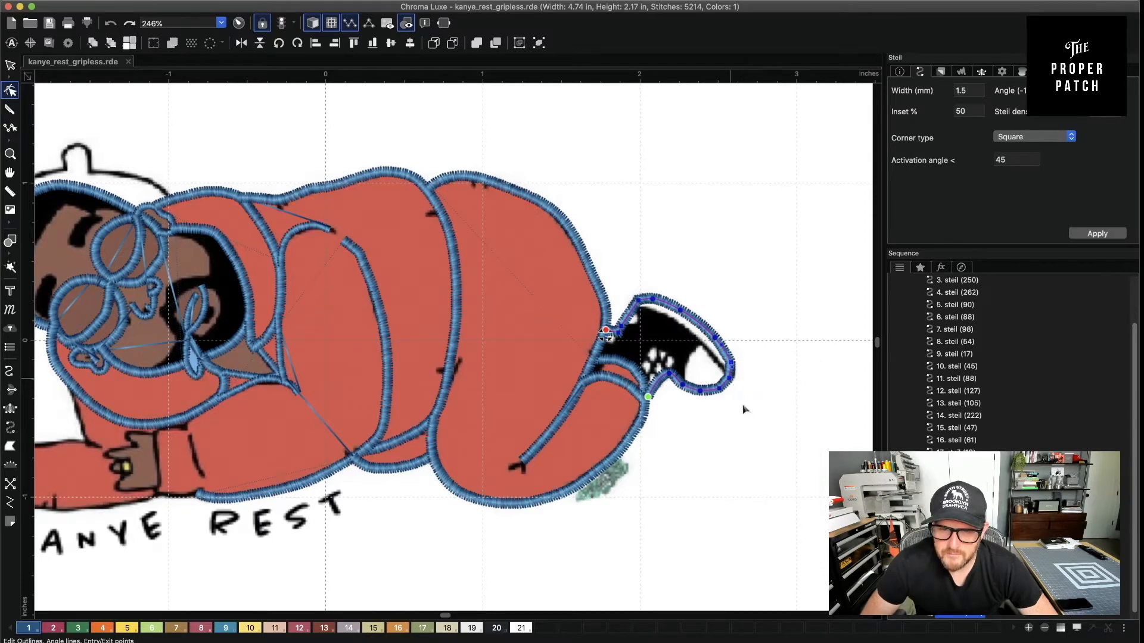
{"action": "right_click", "coordinate": [730, 377]}
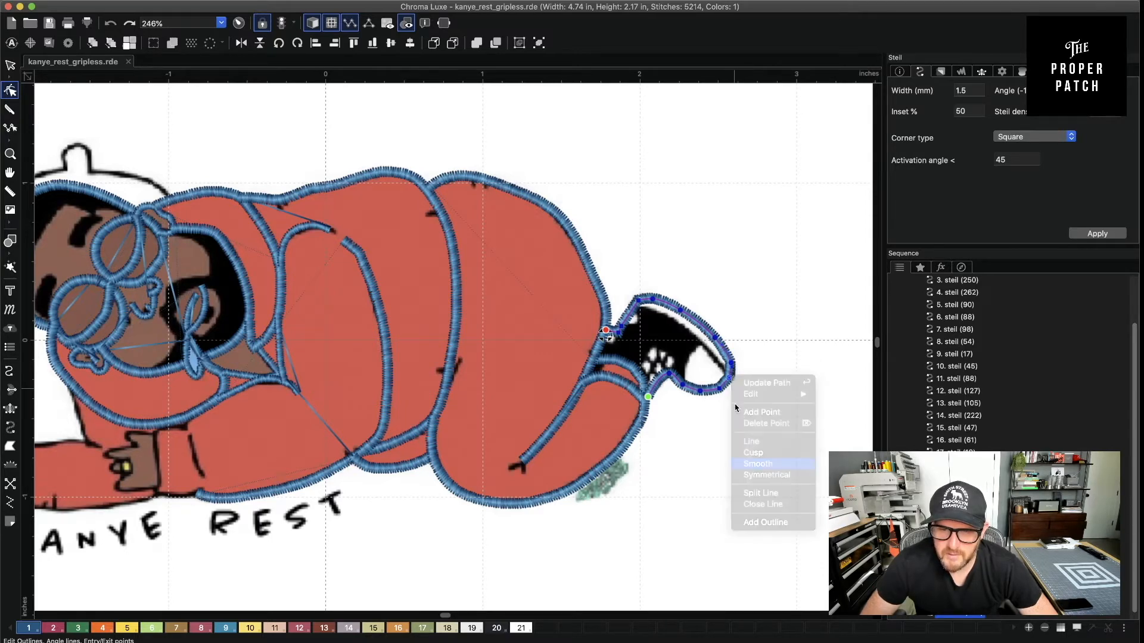
{"action": "right_click", "coordinate": [722, 387]}
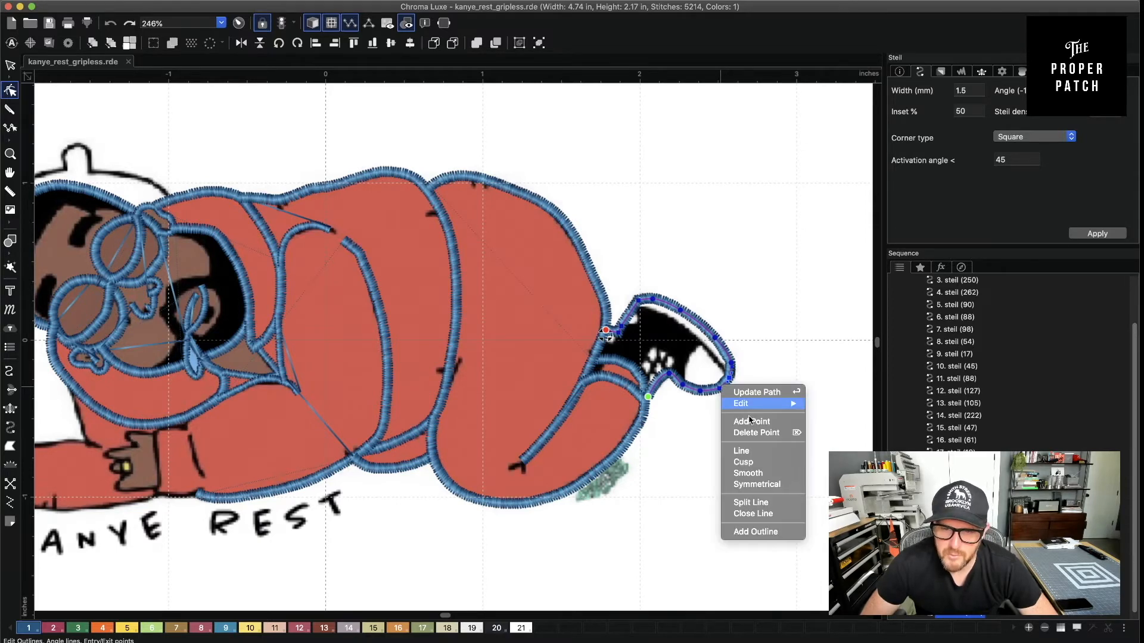
{"action": "left_click", "coordinate": [748, 473]}
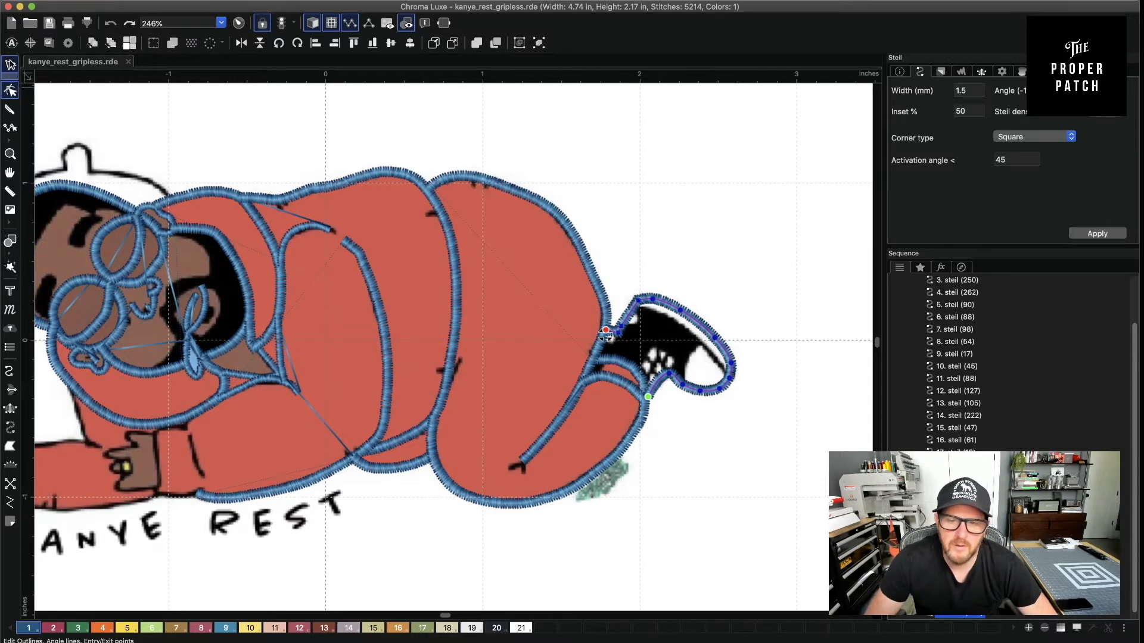
{"action": "left_click", "coordinate": [10, 65]}
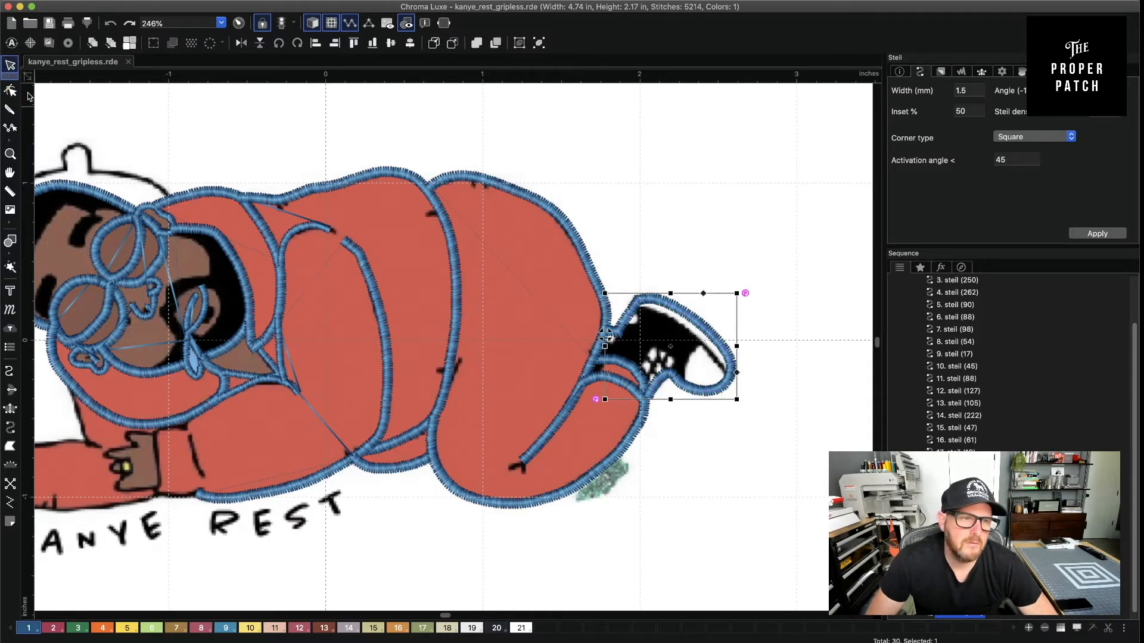
Trace the shoe sole's inner line from the heel to the toe as a 1.0 mm Steil path
{"action": "left_click", "coordinate": [12, 428]}
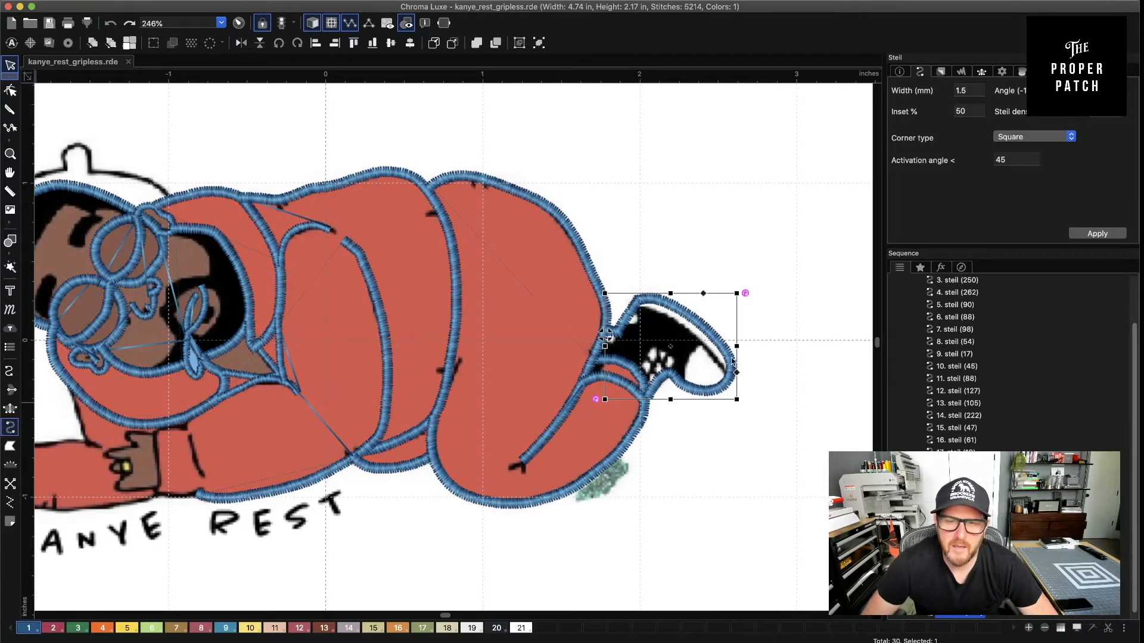
{"action": "left_click", "coordinate": [970, 92]}
{"action": "key", "text": "BackSpace"}
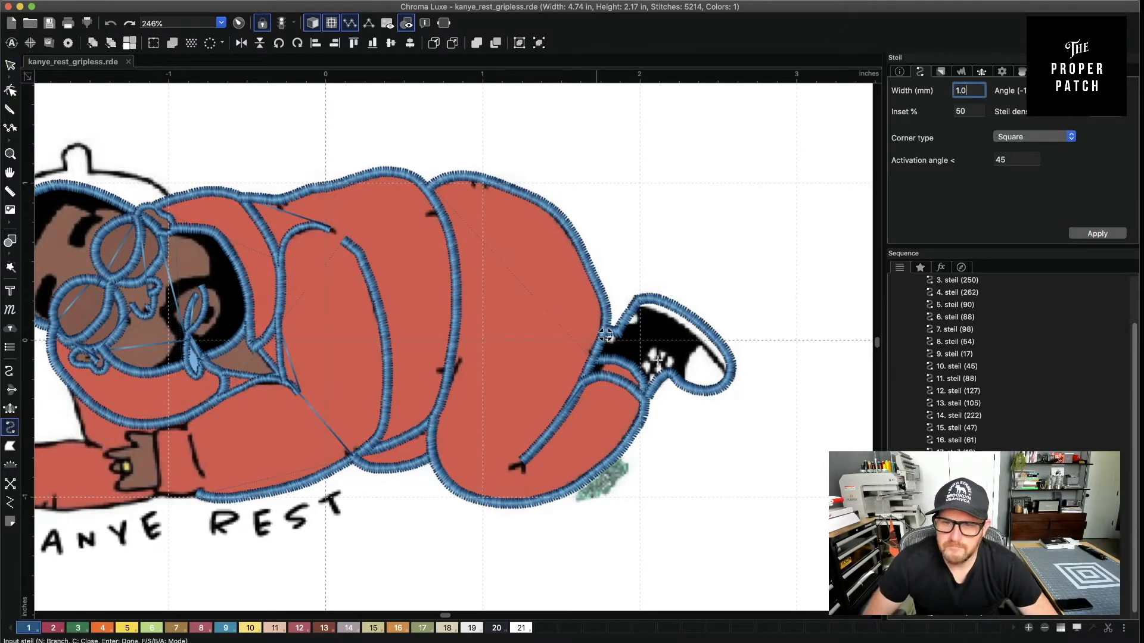
{"action": "left_click", "coordinate": [658, 314]}
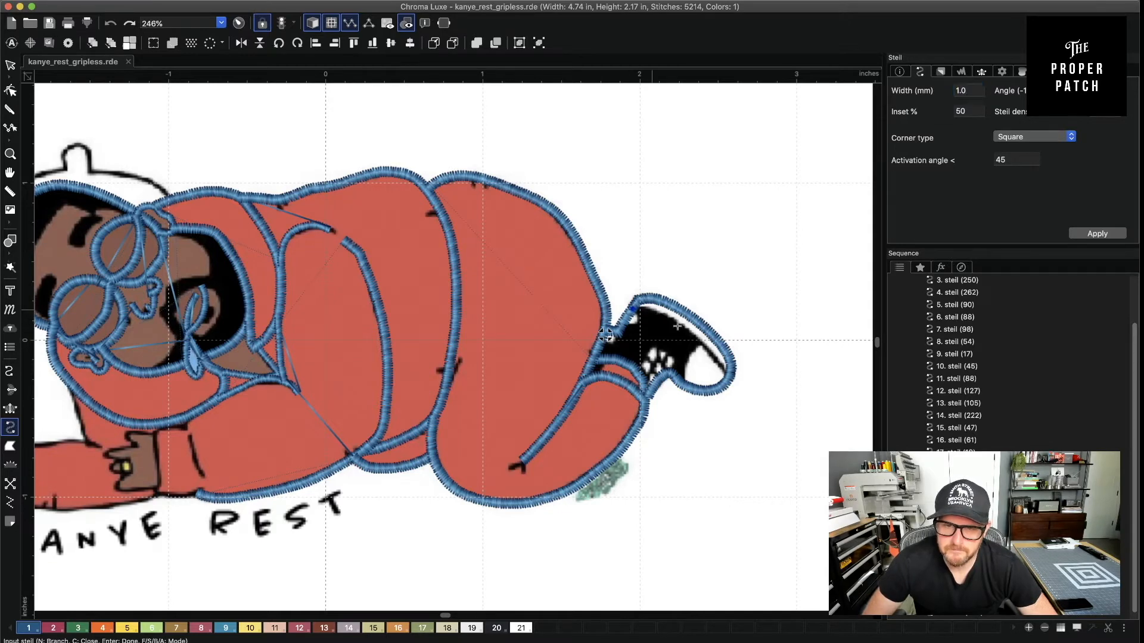
{"action": "left_click", "coordinate": [694, 336]}
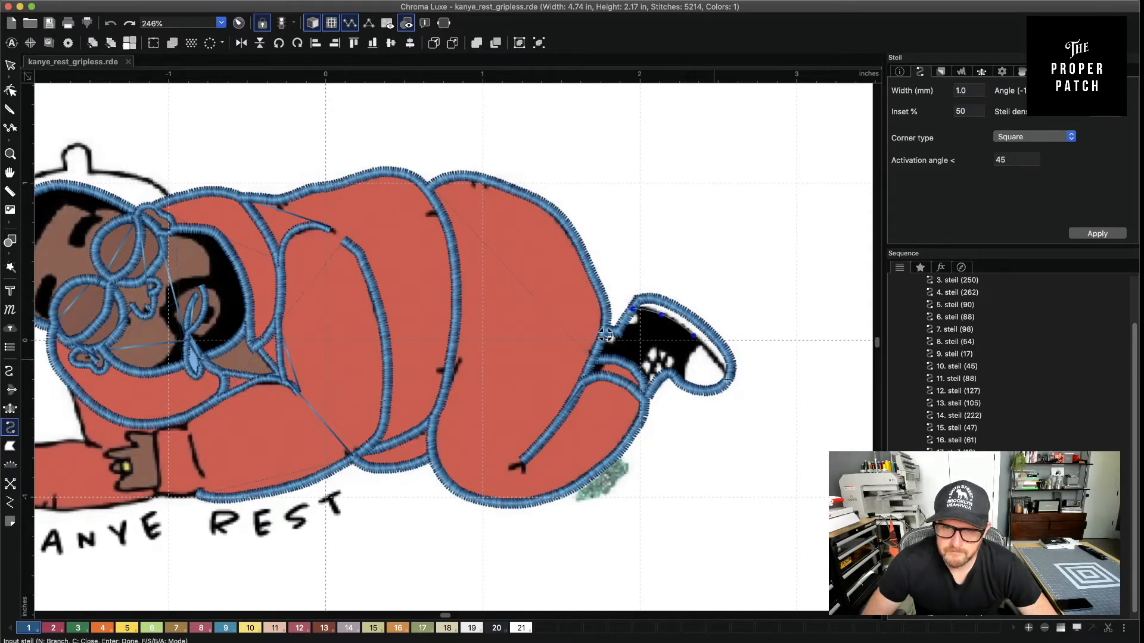
{"action": "left_click", "coordinate": [715, 359]}
{"action": "left_click", "coordinate": [728, 379]}
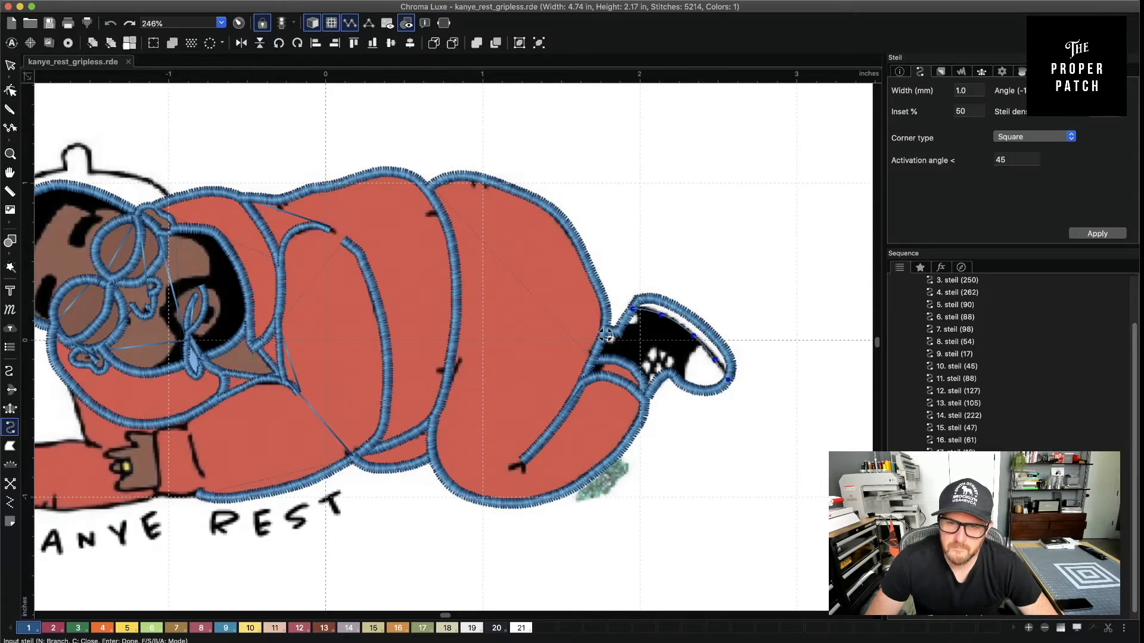
{"action": "key", "text": "Return"}
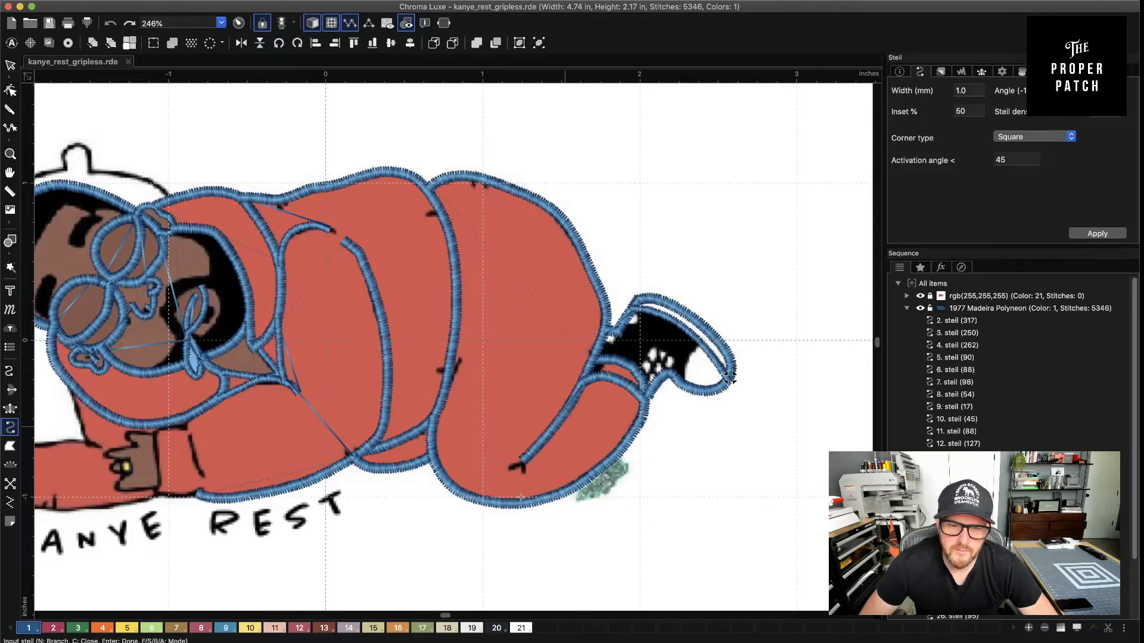
{"action": "left_click", "coordinate": [11, 66]}
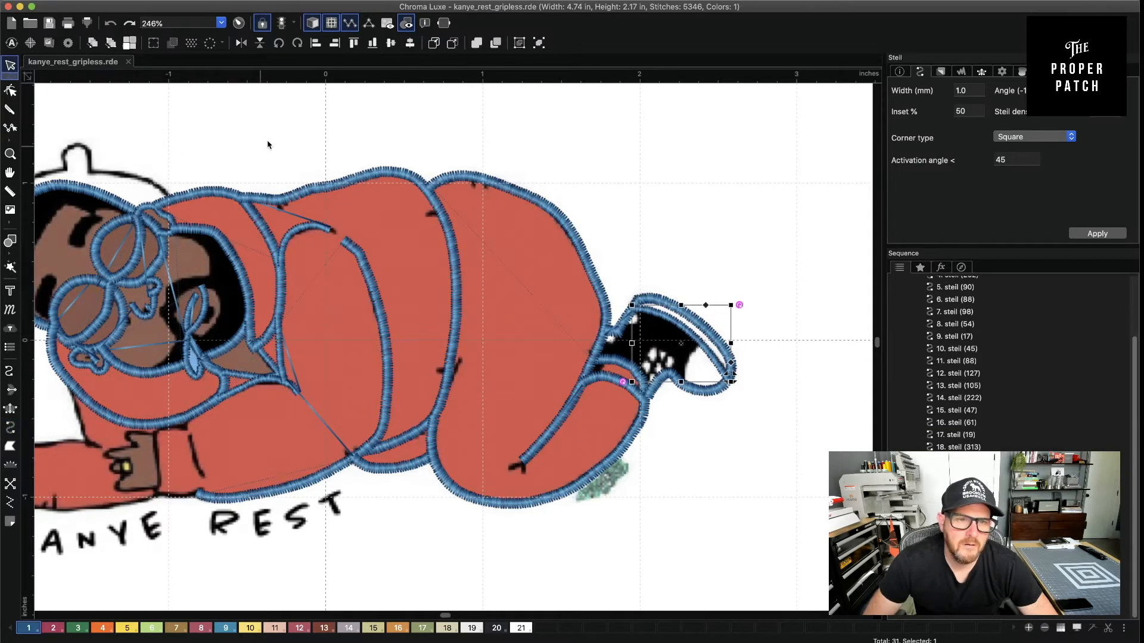
Trace the near sleeve cuff from the hood down the wrist edge and along its underside to the cuff seam as a 1.5 mm Steil path
{"action": "key", "text": "h"}
{"action": "left_click_drag", "start_coordinate": [264, 148], "coordinate": [707, 153]}
{"action": "key", "text": "Escape"}
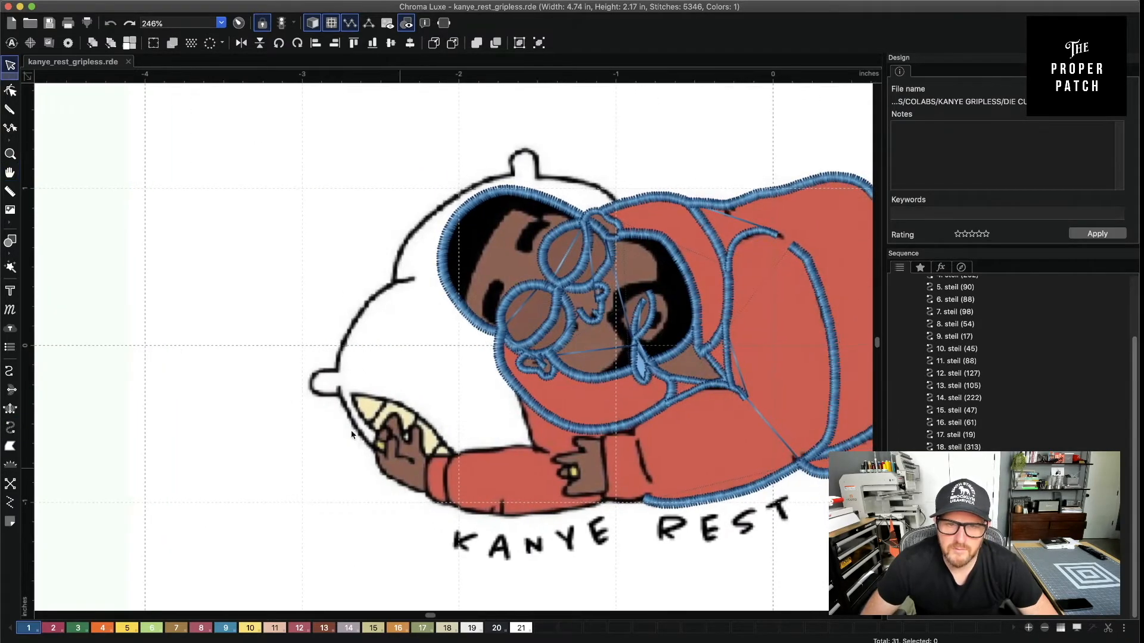
{"action": "key", "text": "space"}
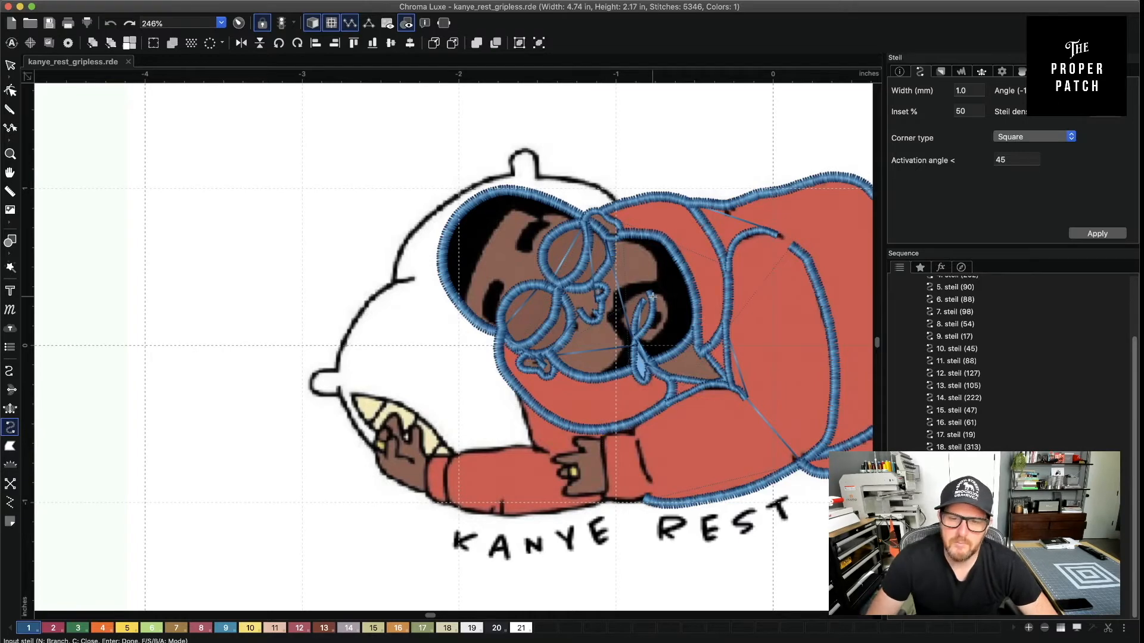
{"action": "left_click", "coordinate": [968, 90]}
{"action": "type", "text": "1.5"}
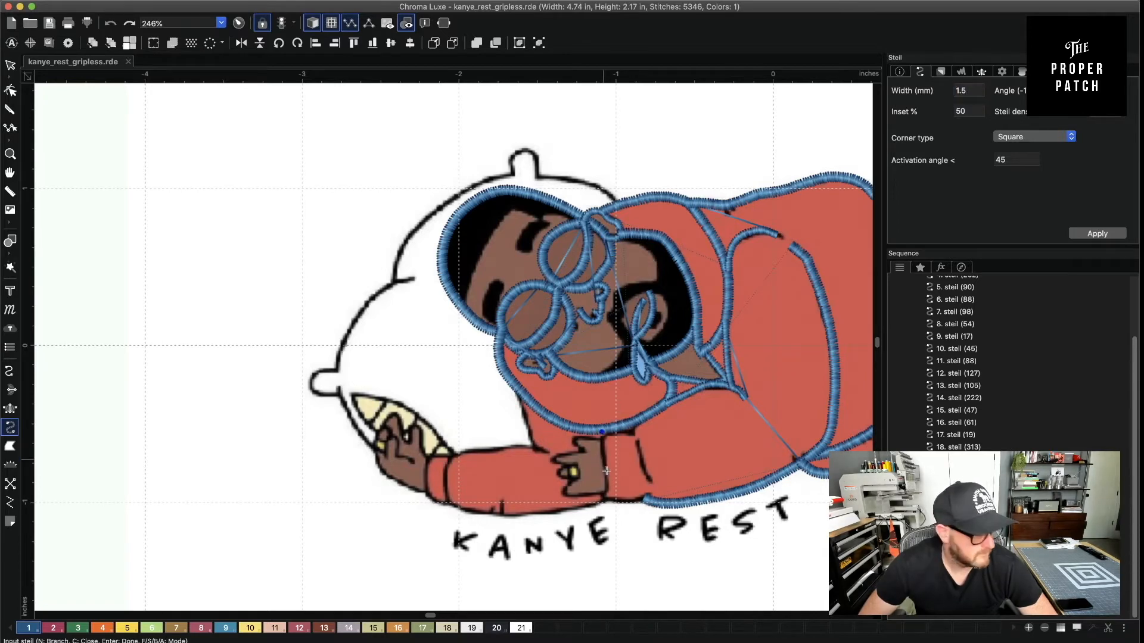
{"action": "left_click", "coordinate": [605, 461]}
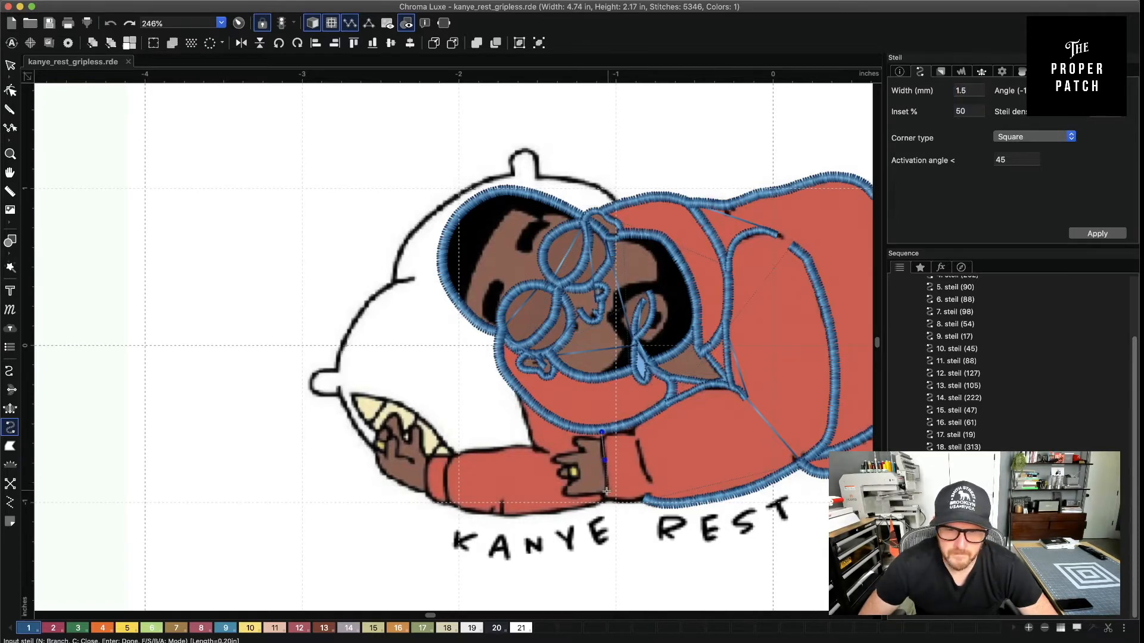
{"action": "left_click", "coordinate": [607, 492]}
{"action": "left_click", "coordinate": [604, 500]}
{"action": "left_click", "coordinate": [626, 502]}
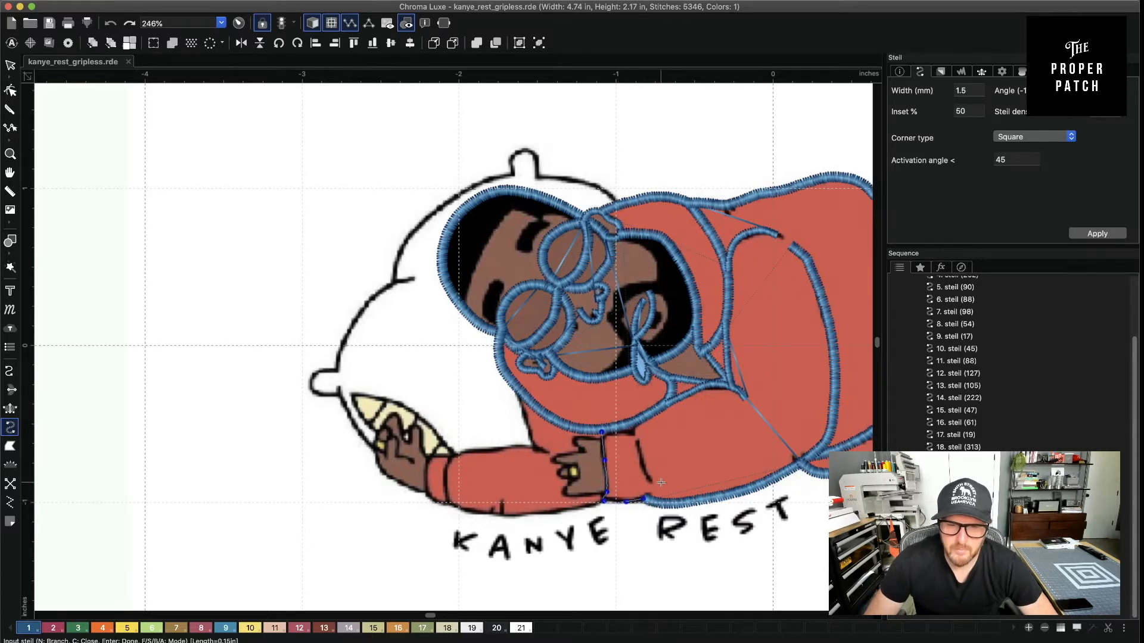
{"action": "left_click", "coordinate": [655, 490]}
{"action": "key", "text": "Return"}
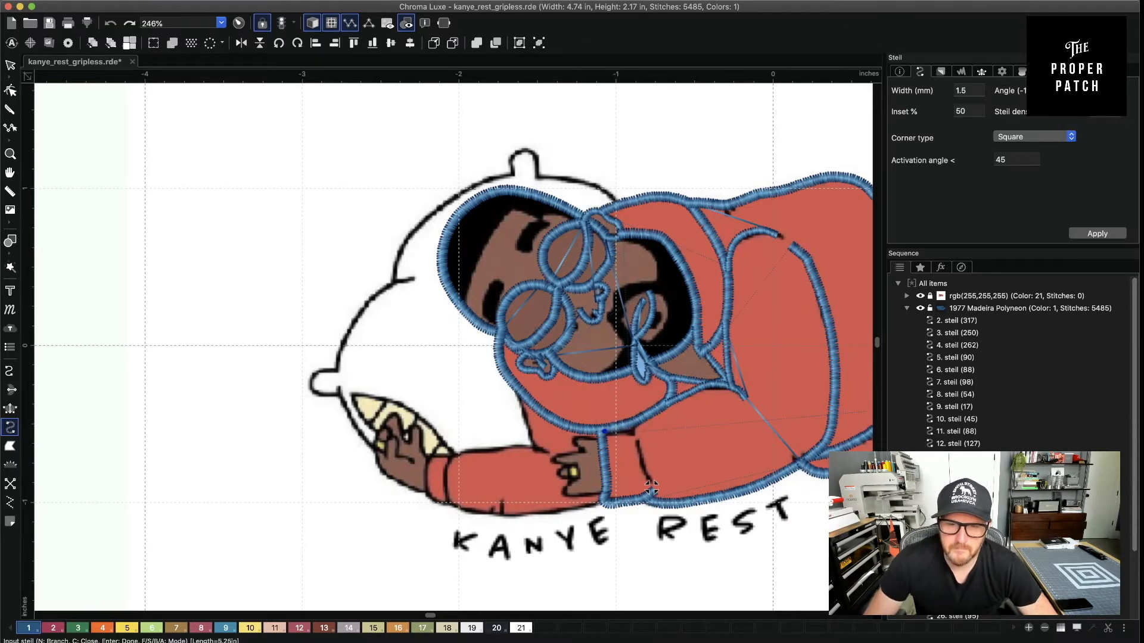
Trace the near cuff's upper edge from the wrist to the cuff seam as a 1.5 mm Steil path and save the design
{"action": "left_click", "coordinate": [636, 436]}
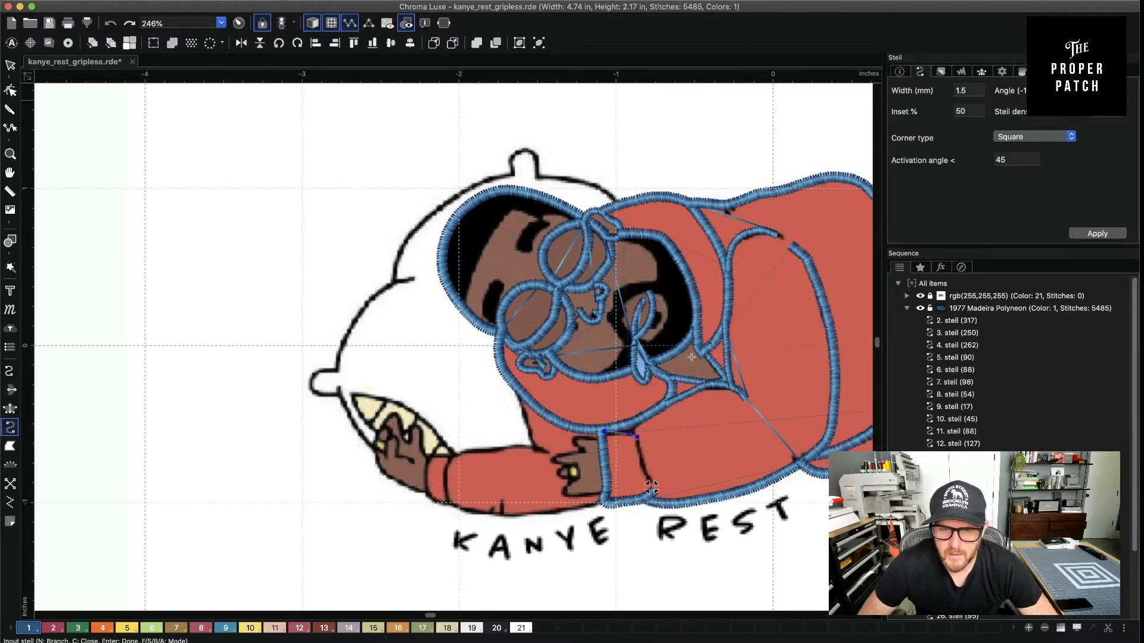
{"action": "key", "text": "Return"}
{"action": "key", "text": "super+s"}
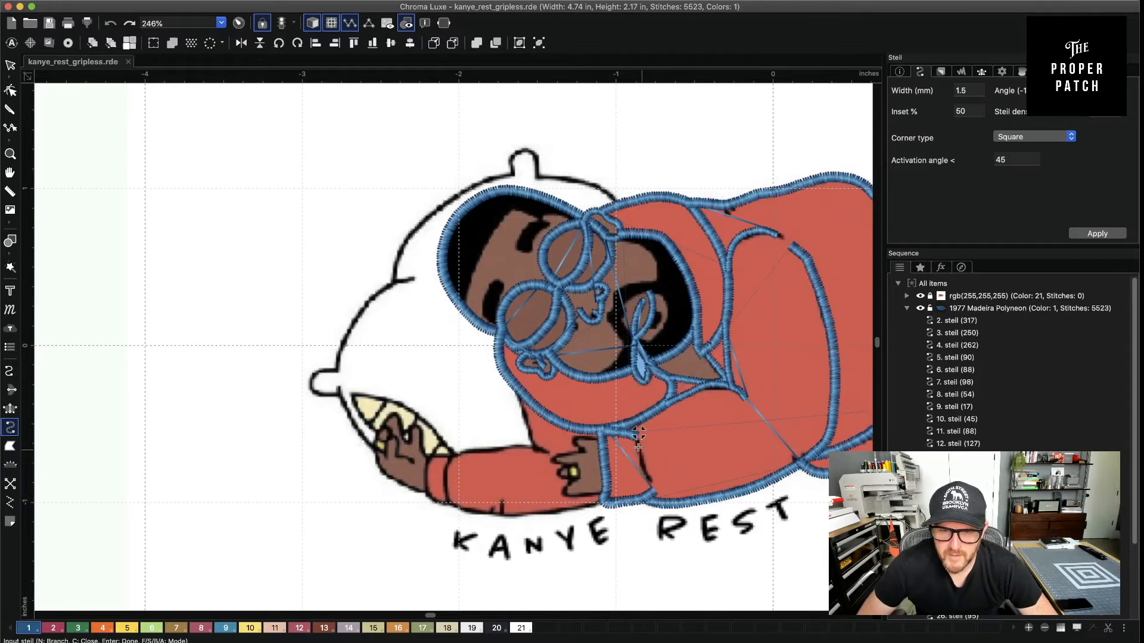
Trace the near cuff's seam from the upper edge down towards the arm's underside as a 1.0 mm Steil path
{"action": "double_click", "coordinate": [962, 91]}
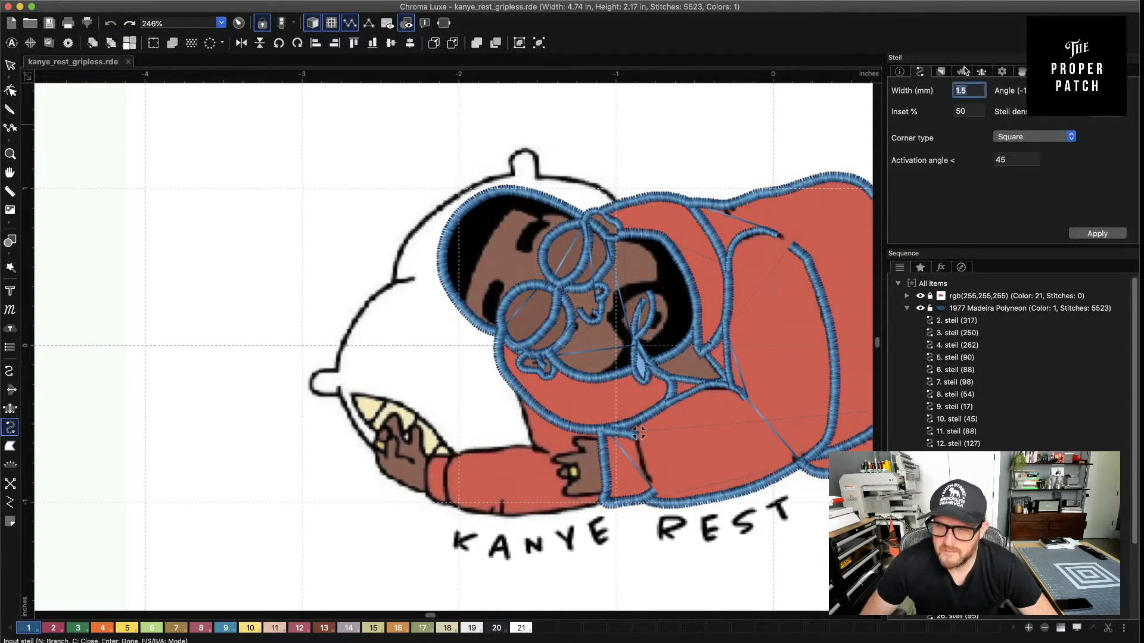
{"action": "type", "text": "1"}
{"action": "left_click", "coordinate": [1098, 233]}
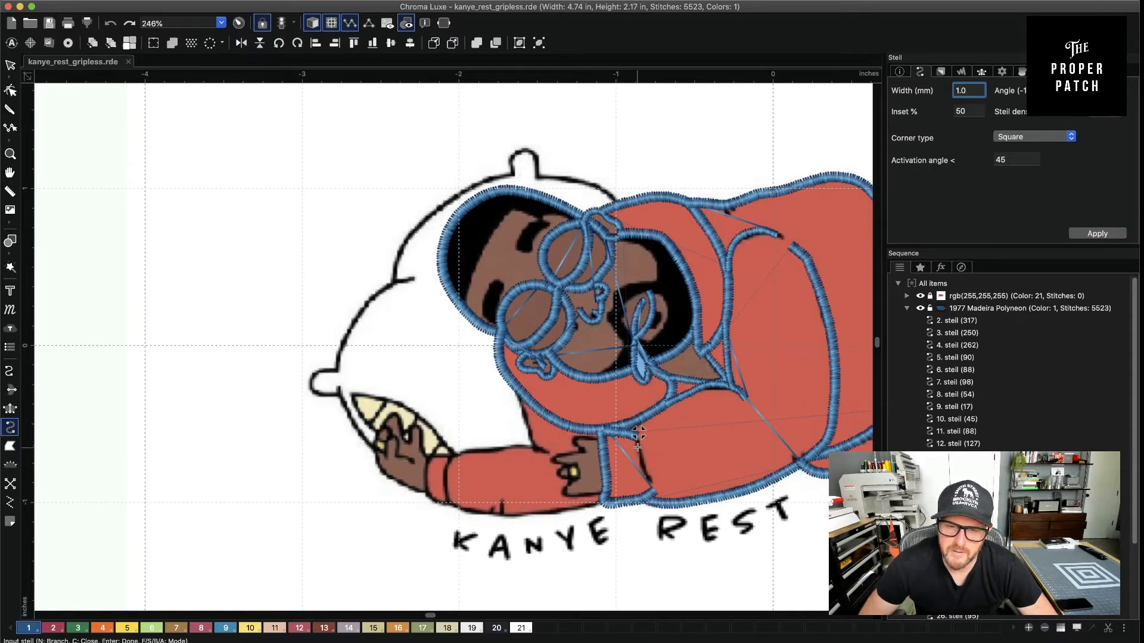
{"action": "left_click", "coordinate": [642, 462]}
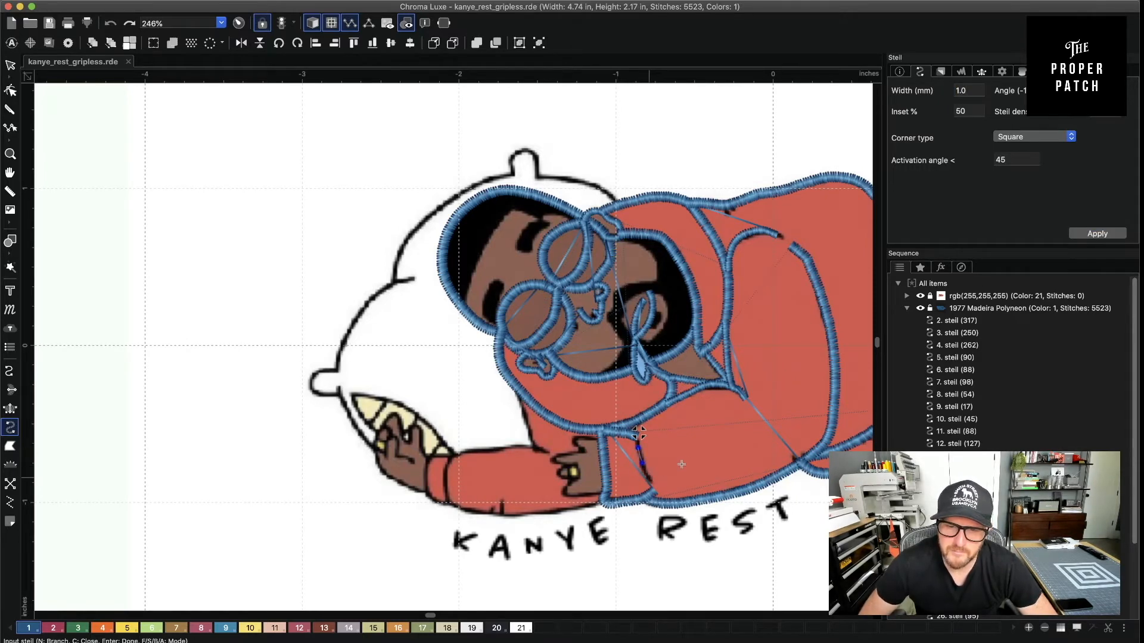
{"action": "key", "text": "Return"}
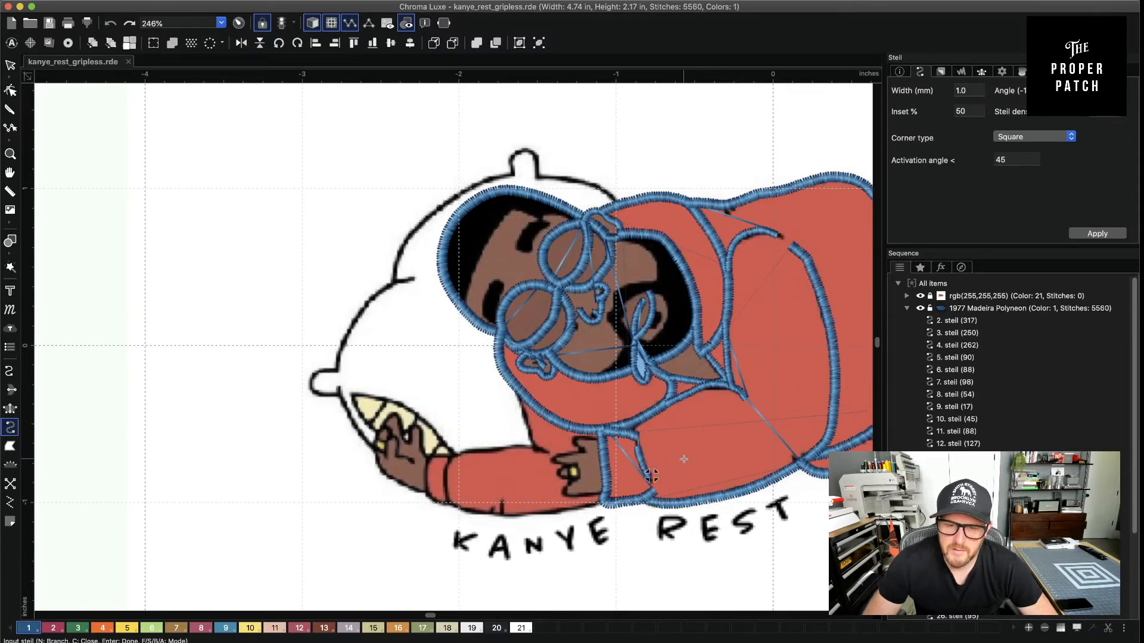
Trace the near hand's uppermost finger from the cuff around the fingertip as a 1.0 mm Steil path
{"action": "left_click", "coordinate": [579, 441]}
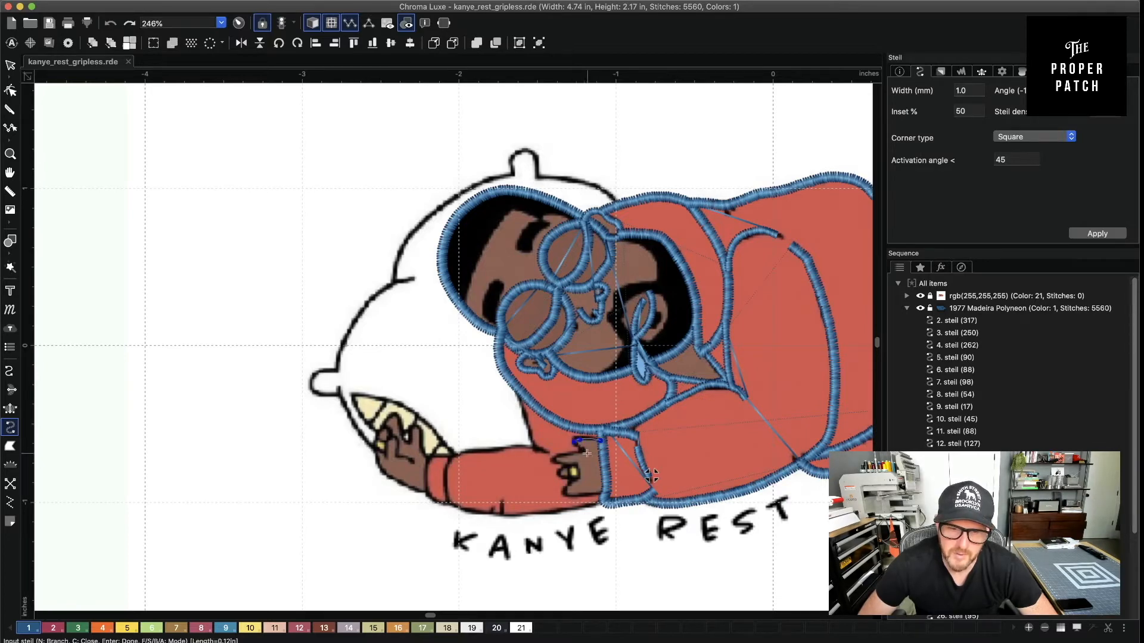
{"action": "left_click", "coordinate": [588, 454]}
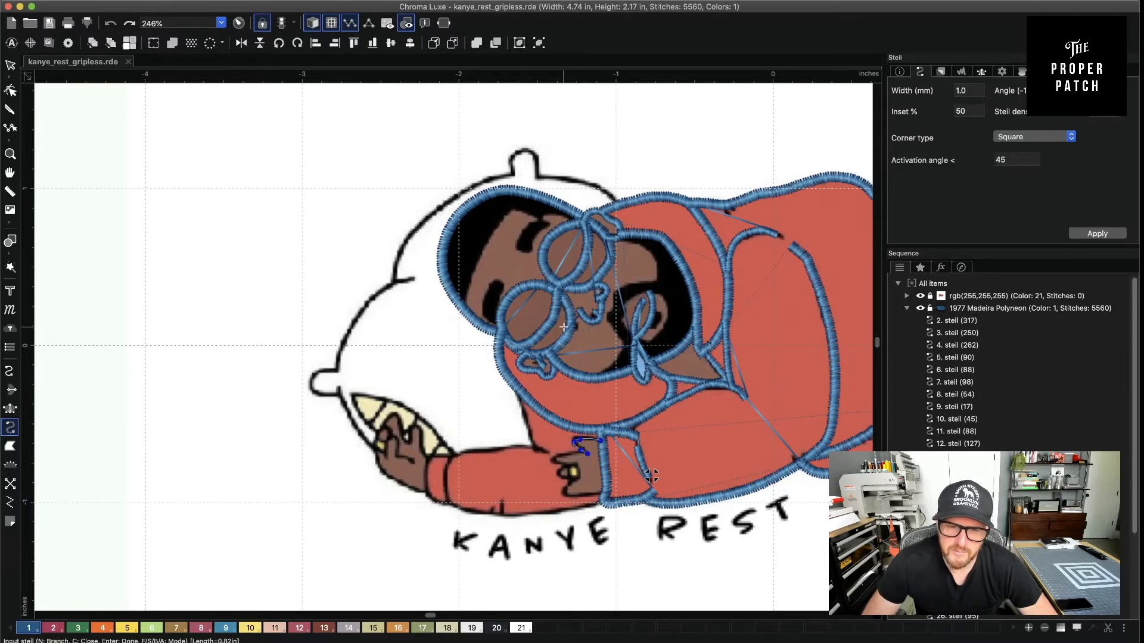
{"action": "key", "text": "Return"}
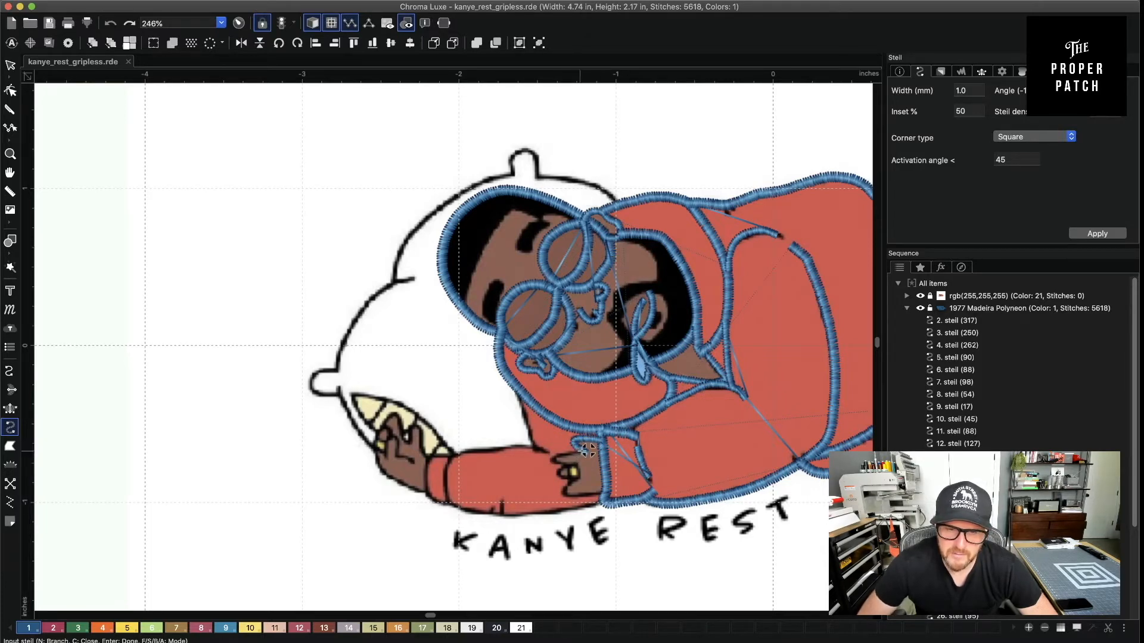
Trace the near hand's remaining outline from the second finger past the ring and along the lower edge to the cuff as a 1.0 mm Steil path
{"action": "left_click", "coordinate": [553, 458]}
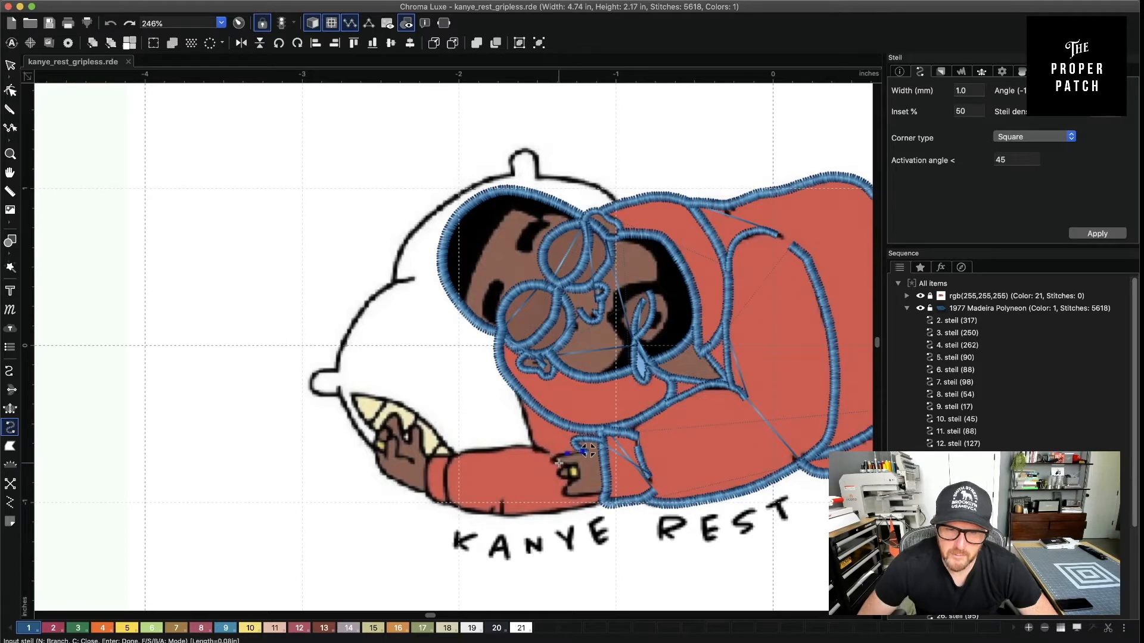
{"action": "left_click", "coordinate": [570, 465]}
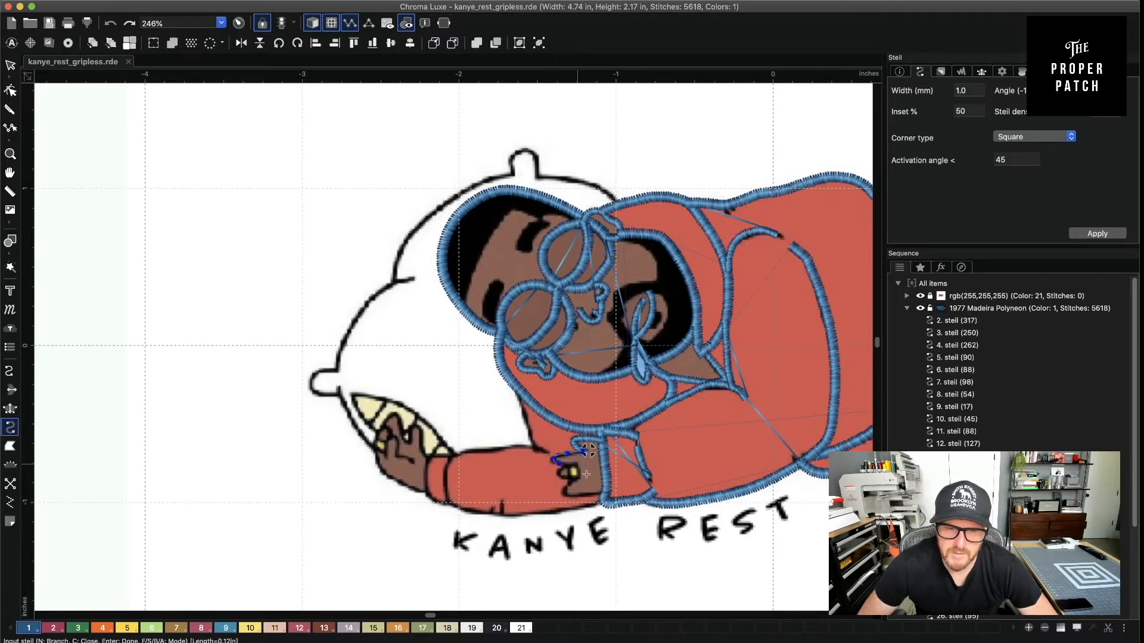
{"action": "left_click", "coordinate": [579, 474]}
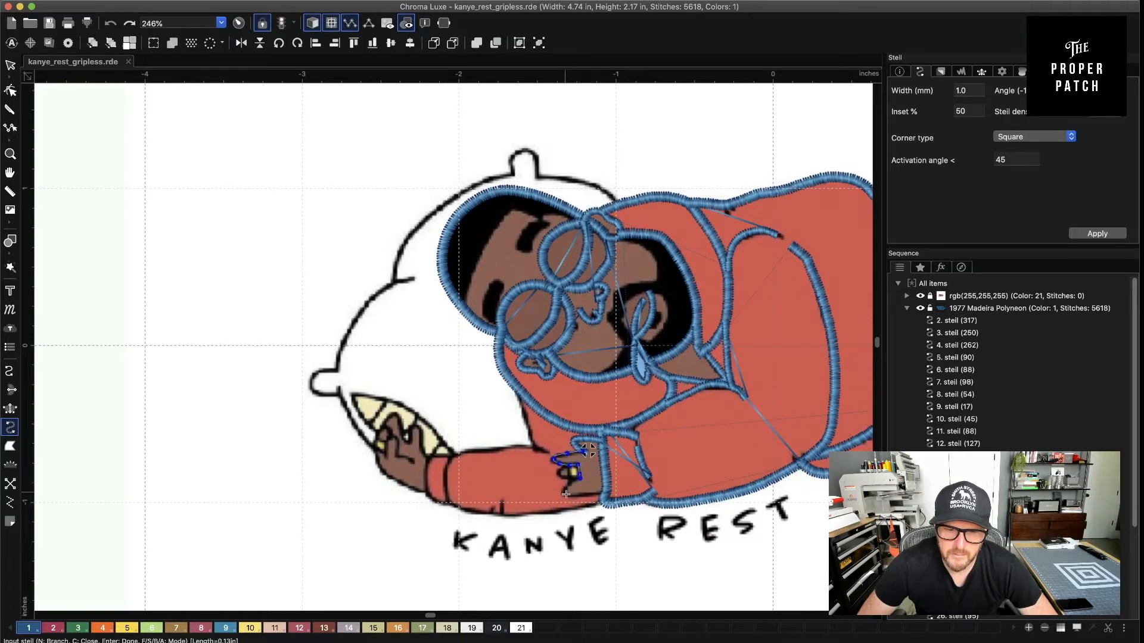
{"action": "left_click", "coordinate": [566, 492]}
{"action": "left_click", "coordinate": [575, 498]}
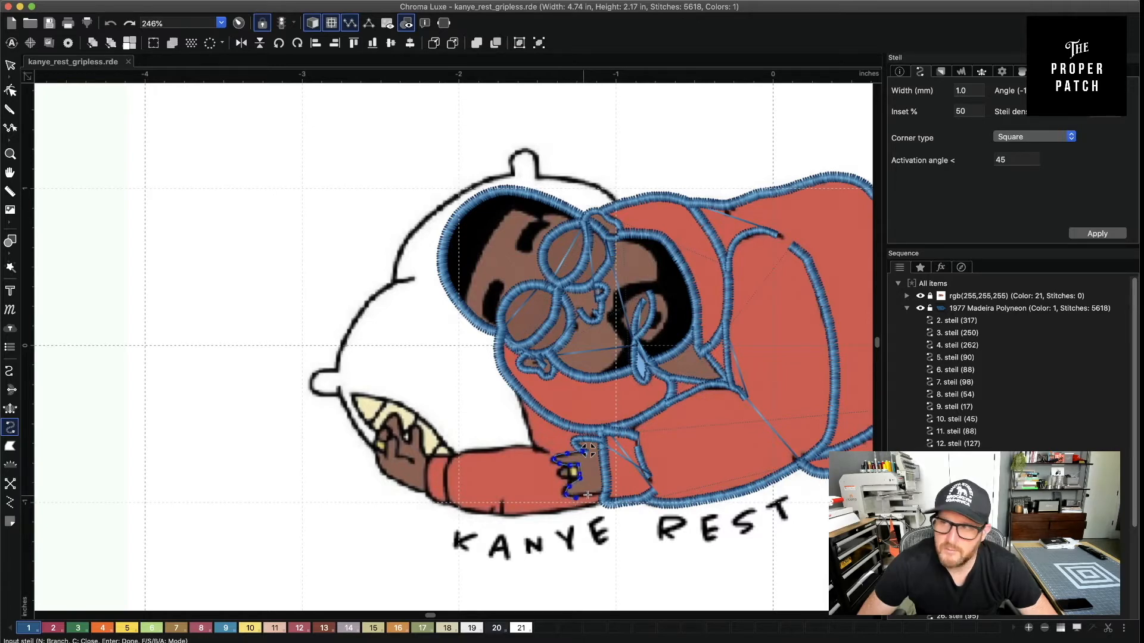
{"action": "left_click", "coordinate": [605, 493]}
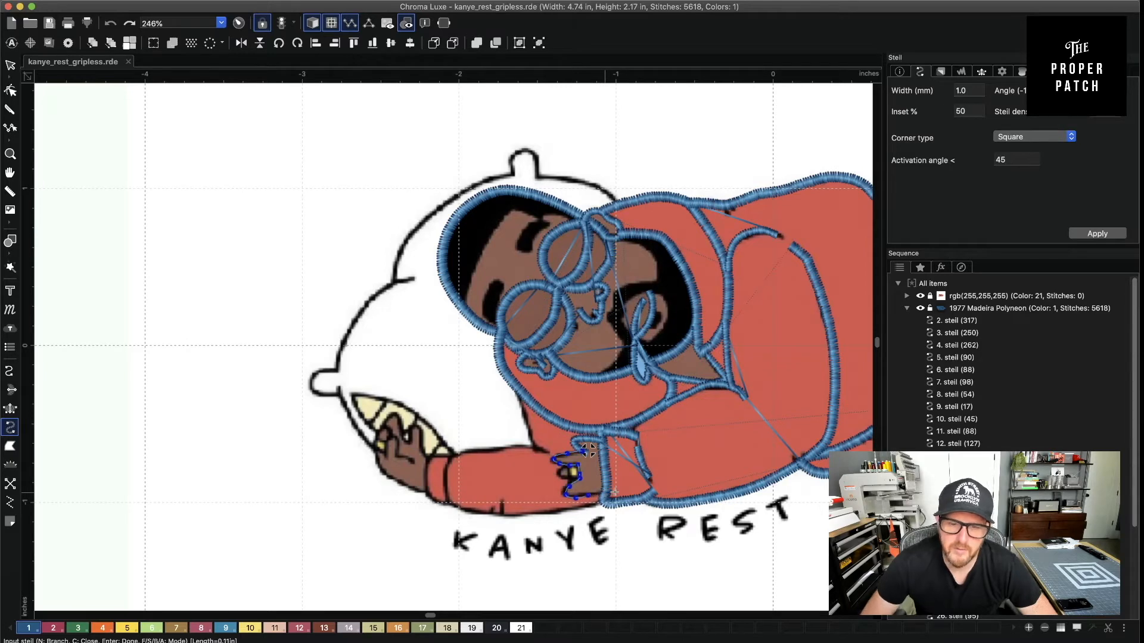
{"action": "key", "text": "Return"}
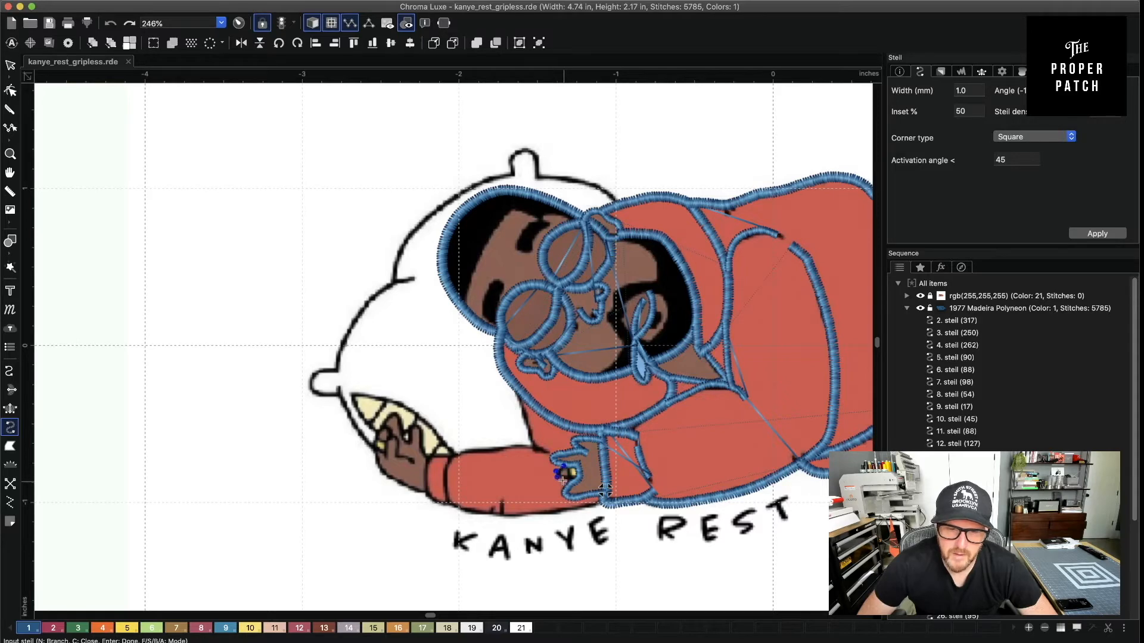
Finish the Steil path around the ring on the near hand and set its width to 1.5 mm
{"action": "left_click", "coordinate": [570, 482]}
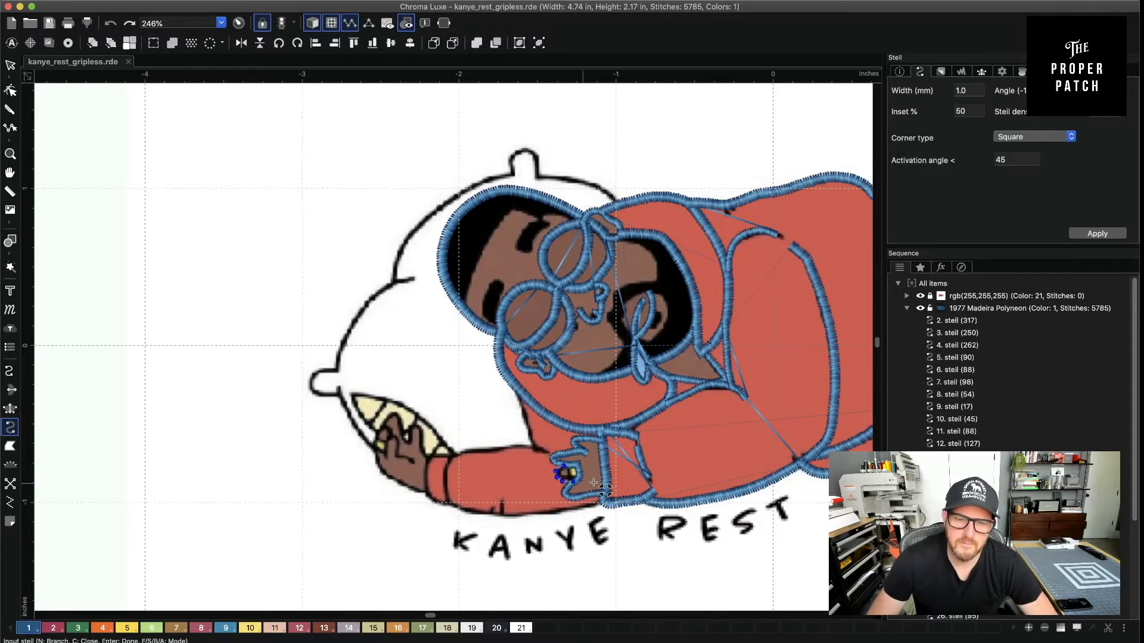
{"action": "key", "text": "Return"}
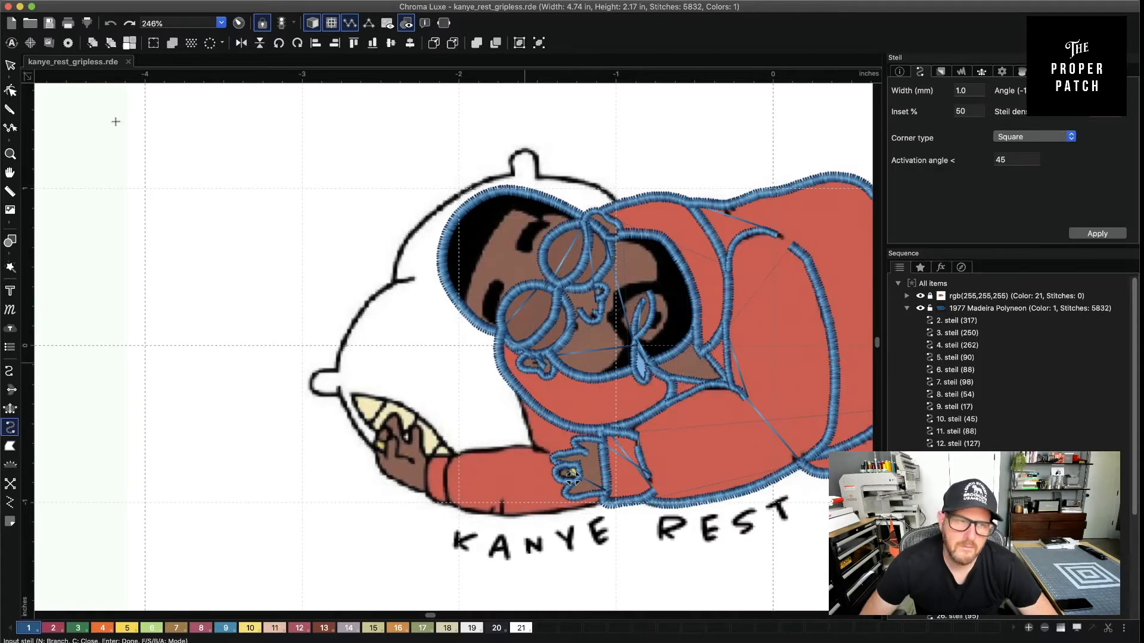
{"action": "left_click", "coordinate": [10, 65]}
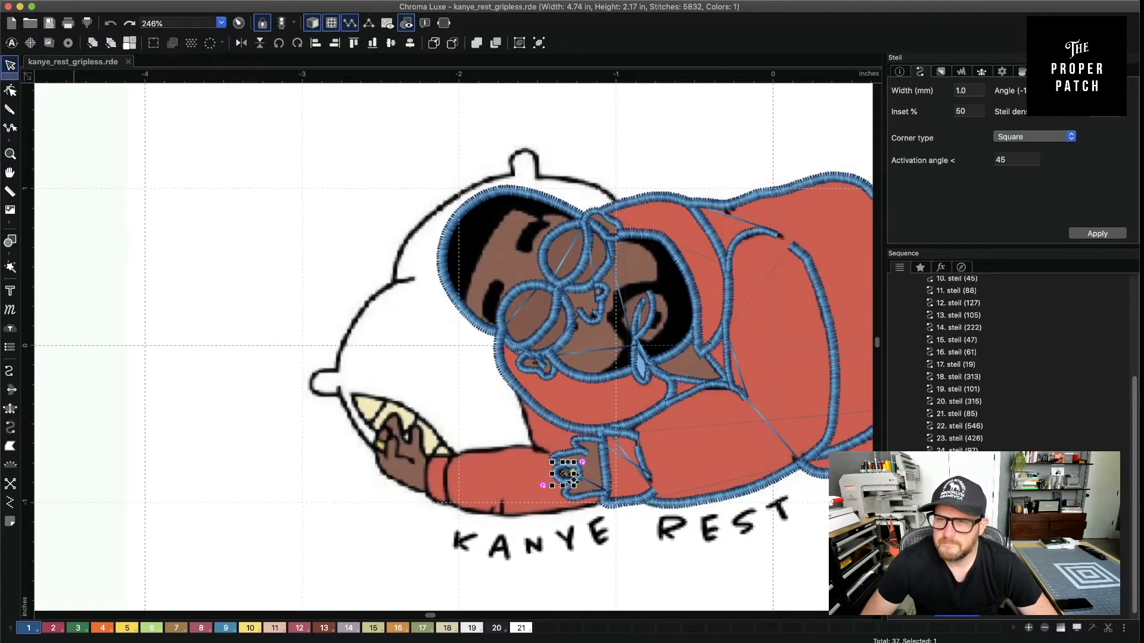
{"action": "left_click_drag", "start_coordinate": [974, 88], "coordinate": [930, 56]}
{"action": "type", "text": "1.5"}
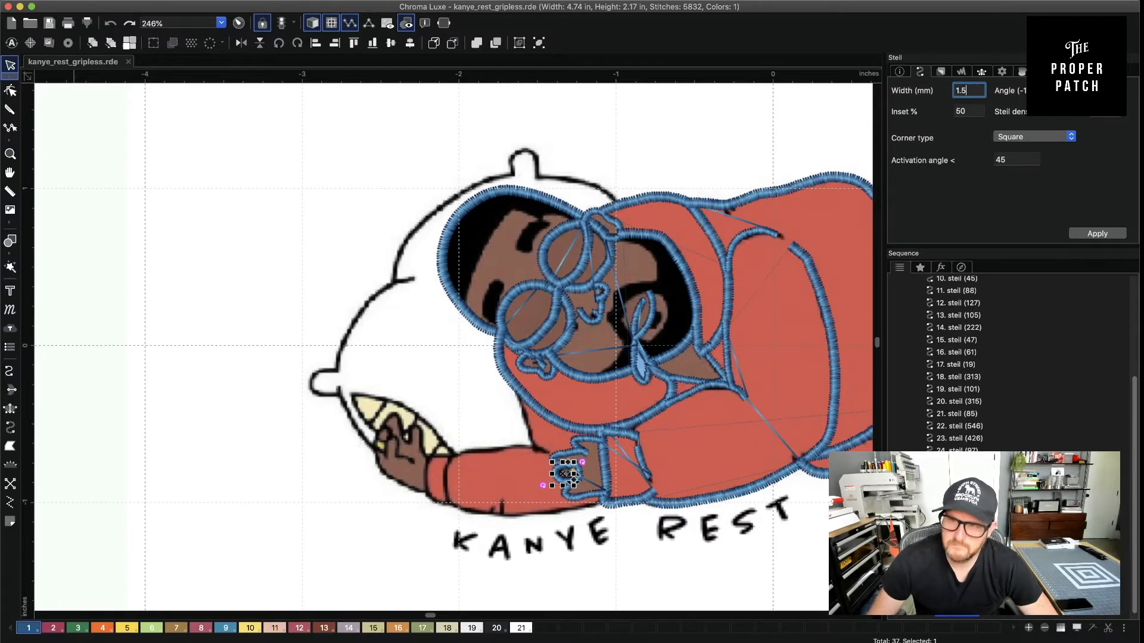
{"action": "left_click", "coordinate": [1097, 233]}
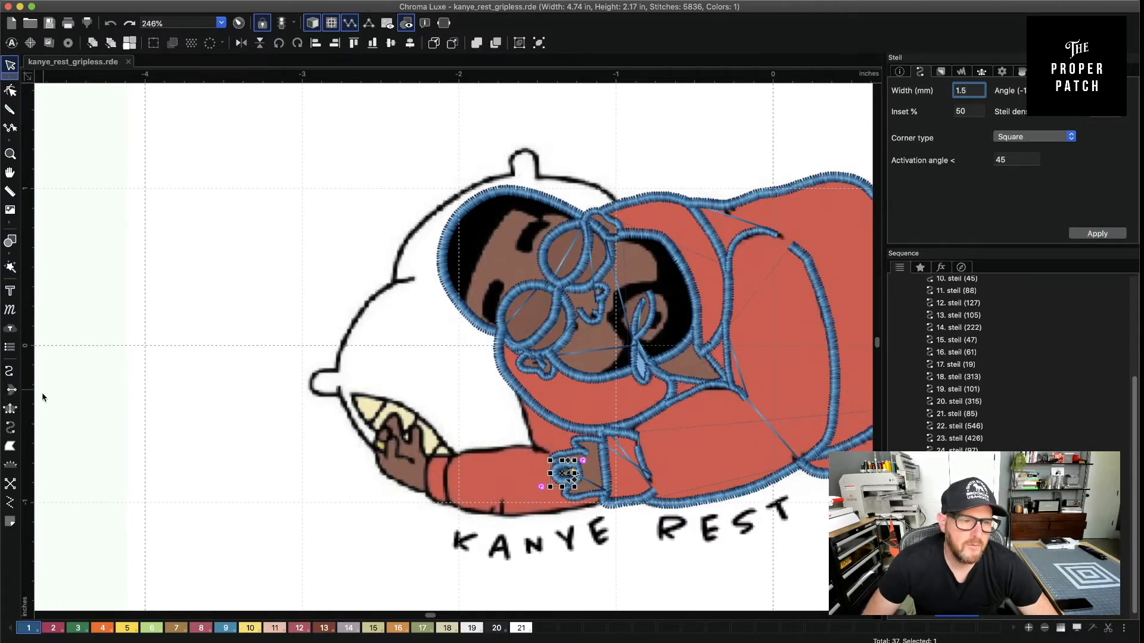
Trace the short sleeve edge from the hood's lower side down to the outstretched forearm as a 1.5 mm Steil path
{"action": "left_click", "coordinate": [10, 428]}
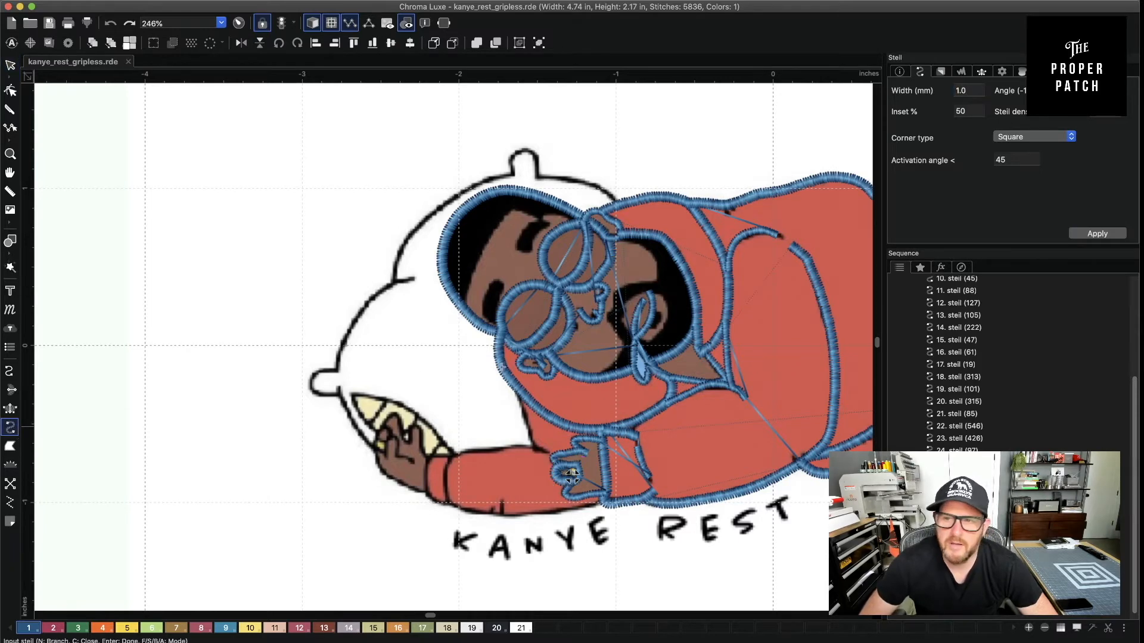
{"action": "double_click", "coordinate": [958, 92]}
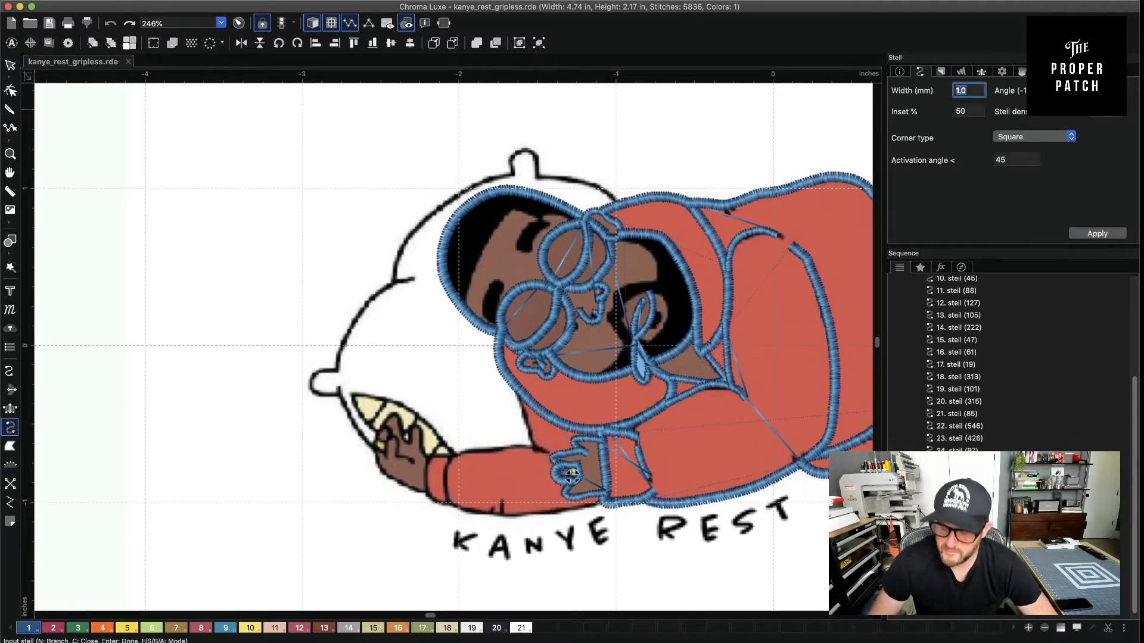
{"action": "type", "text": "1.5"}
{"action": "left_click", "coordinate": [1073, 230]}
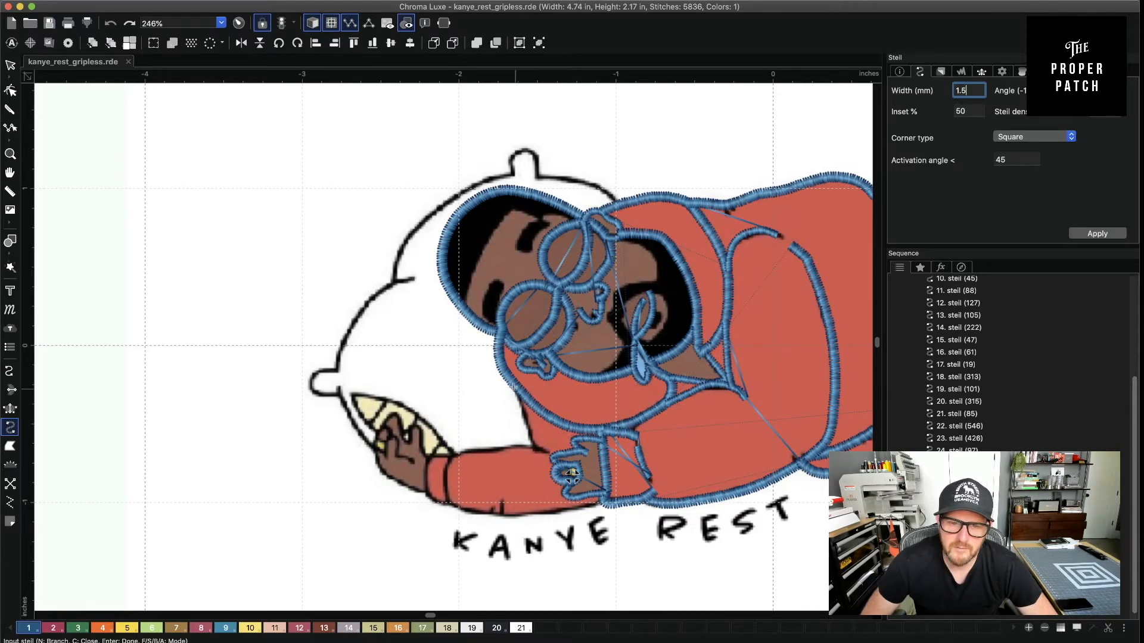
{"action": "left_click", "coordinate": [523, 411]}
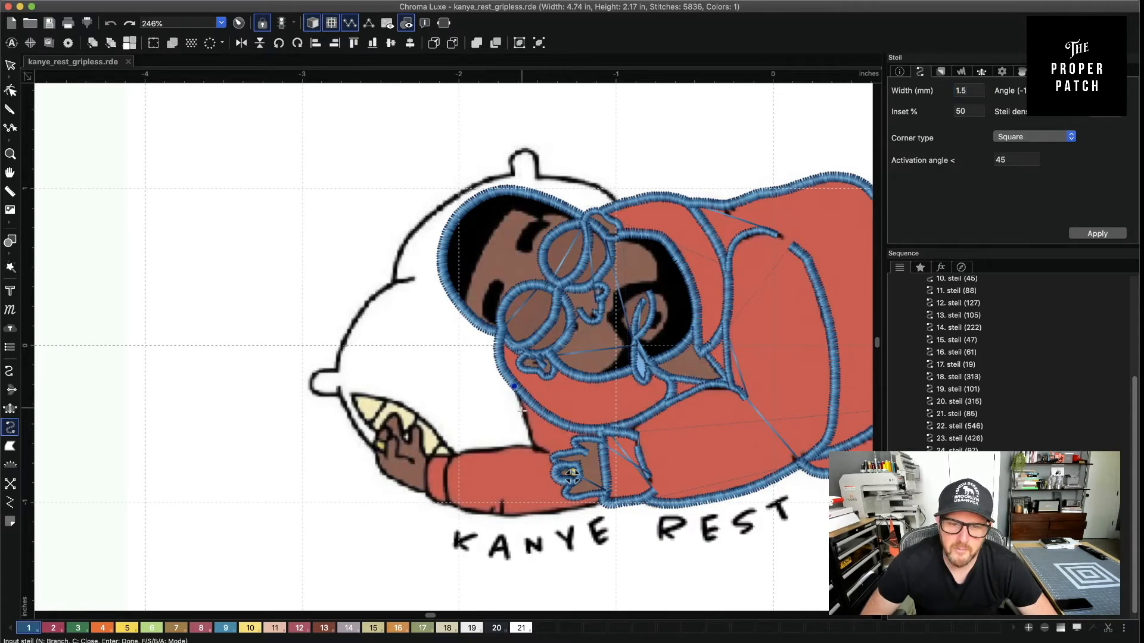
{"action": "left_click", "coordinate": [534, 448]}
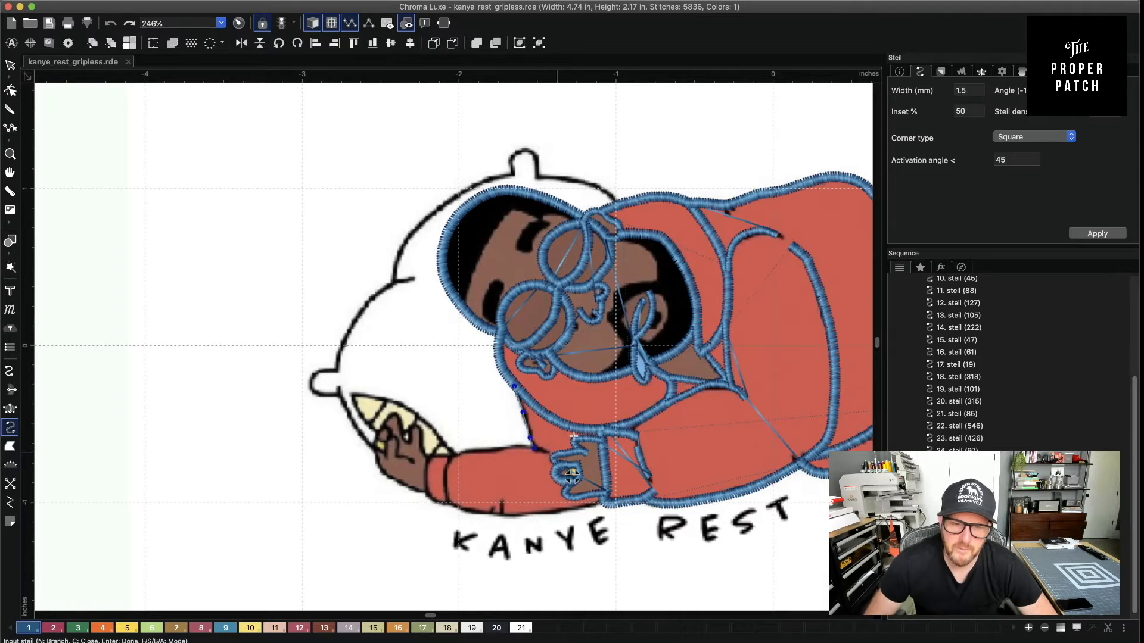
{"action": "left_click", "coordinate": [542, 450]}
{"action": "key", "text": "Return"}
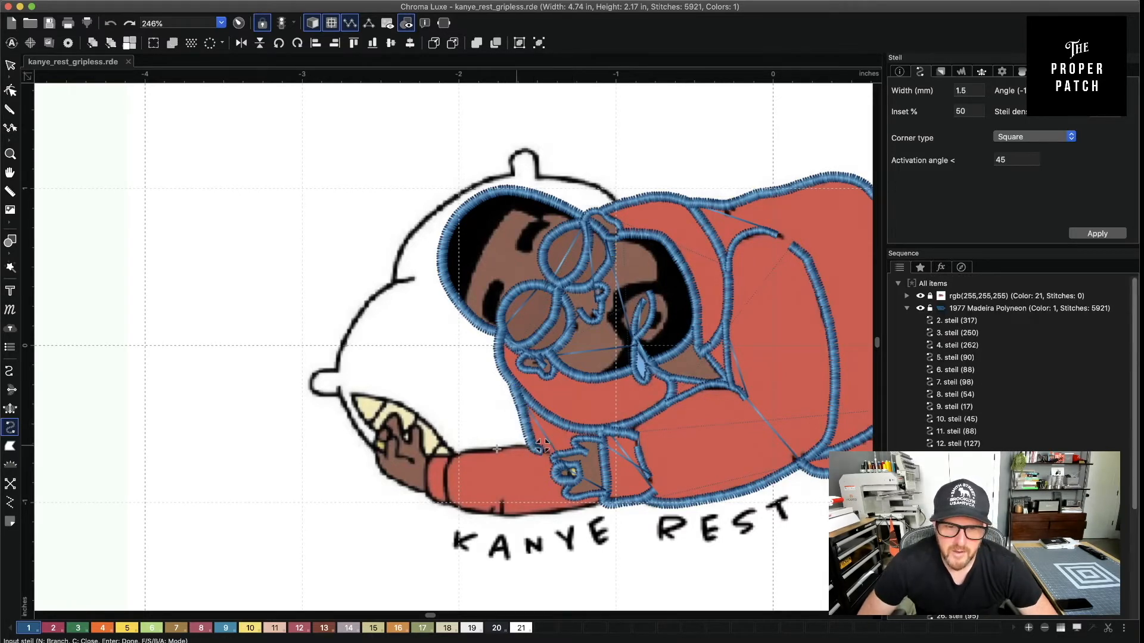
Trace the outstretched forearm along its upper edge, down the cuff seam and along the underside to the near cuff as a 1.5 mm Steil path
{"action": "left_click", "coordinate": [464, 452]}
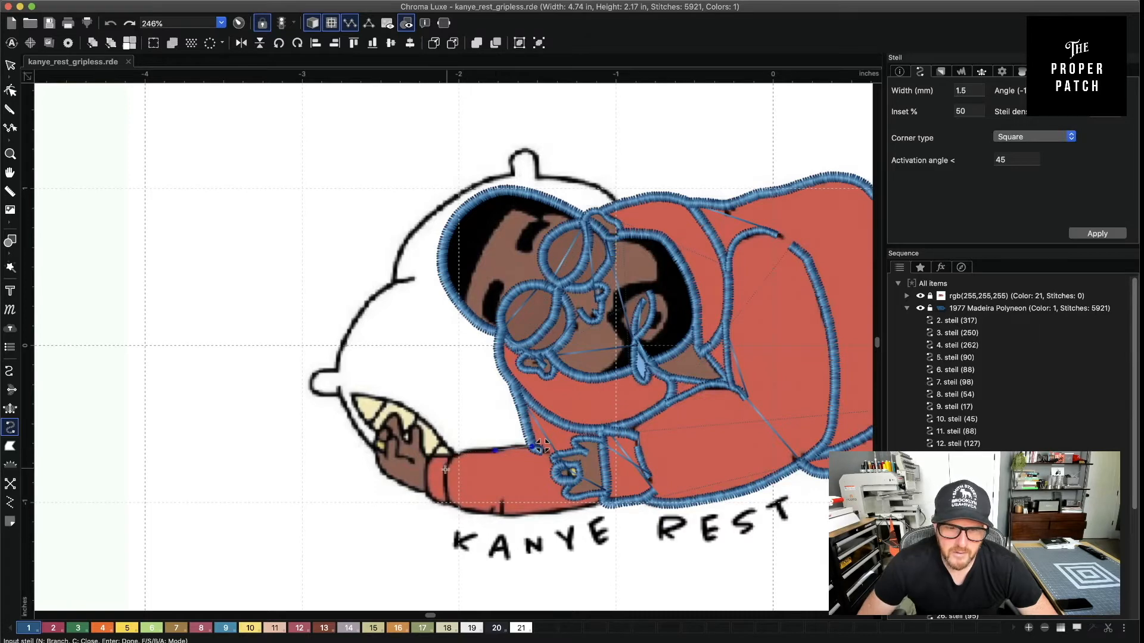
{"action": "left_click", "coordinate": [446, 491]}
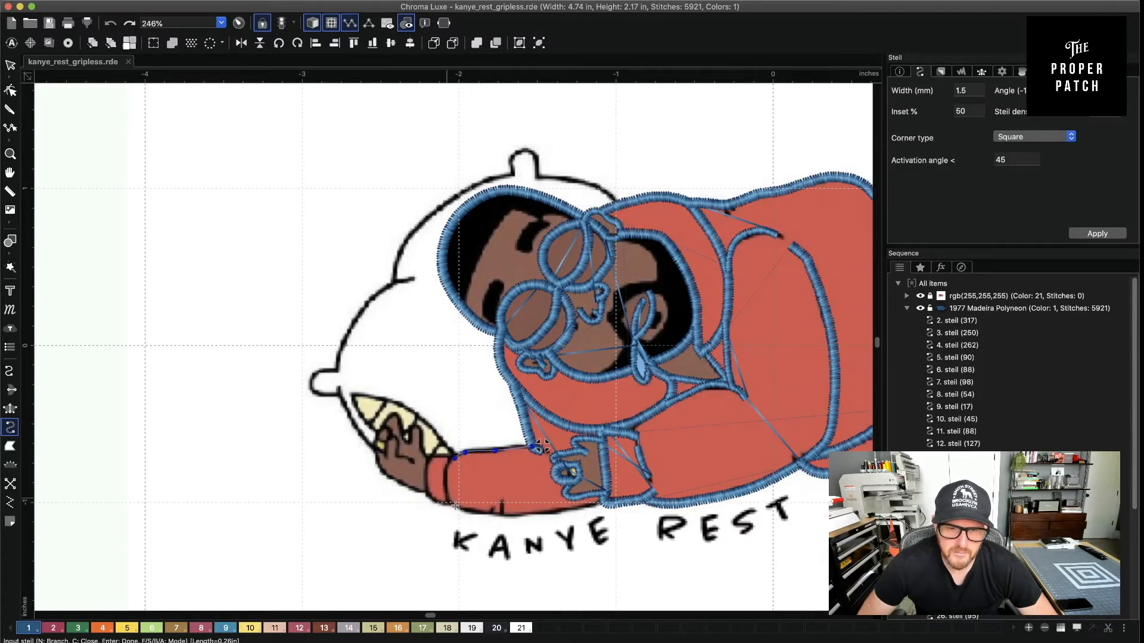
{"action": "left_click", "coordinate": [454, 505]}
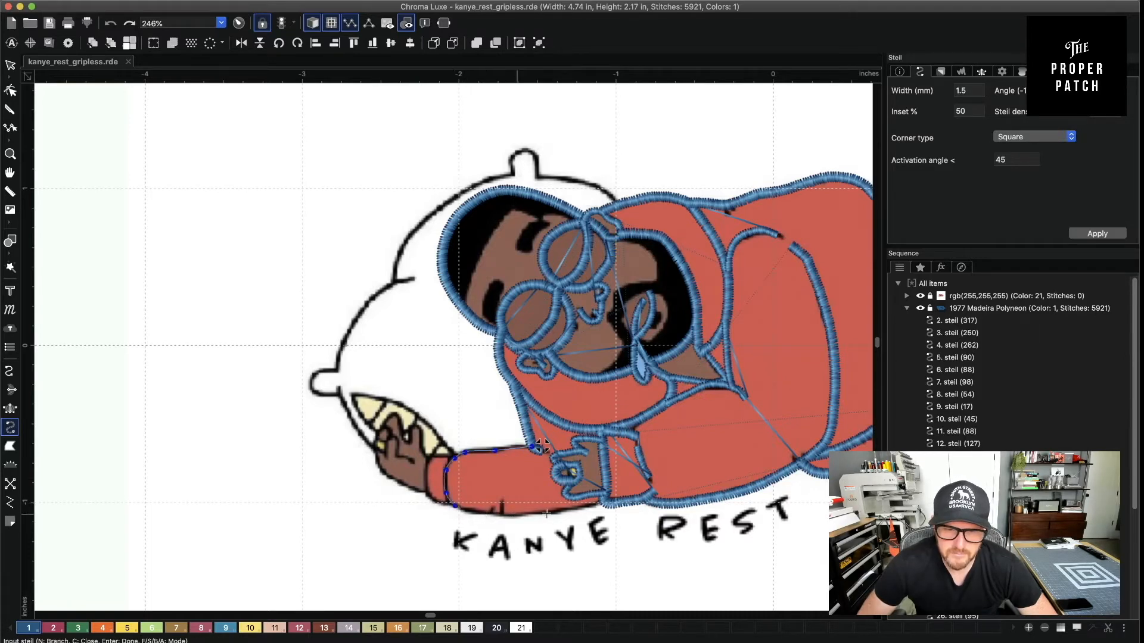
{"action": "left_click", "coordinate": [487, 514]}
{"action": "left_click", "coordinate": [517, 515]}
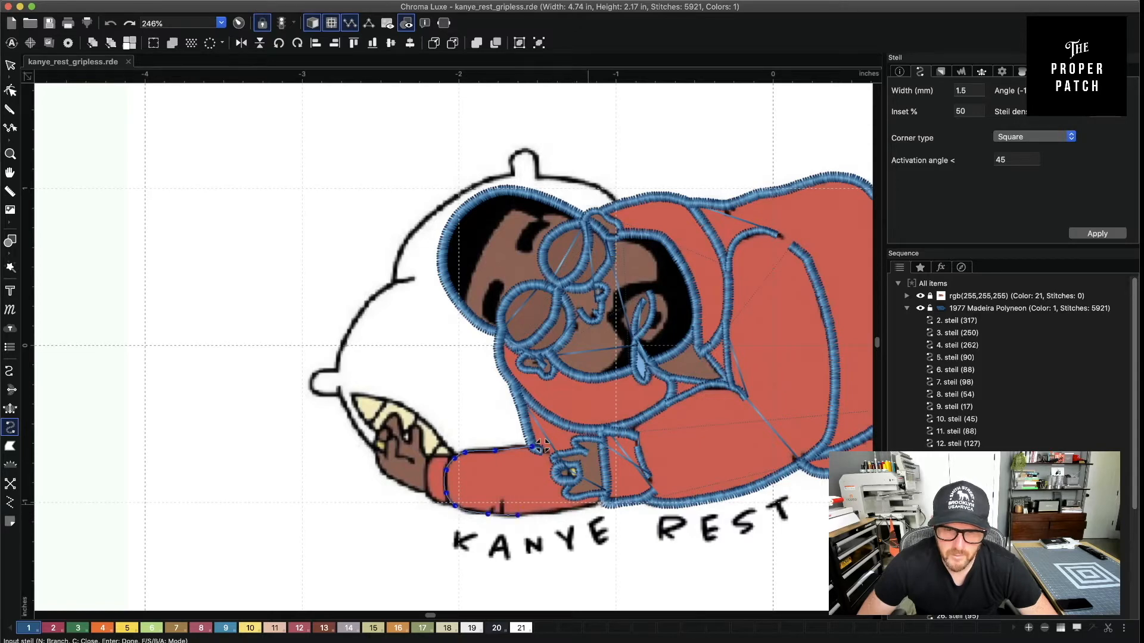
{"action": "left_click", "coordinate": [551, 513]}
{"action": "left_click", "coordinate": [577, 511]}
{"action": "left_click", "coordinate": [603, 503]}
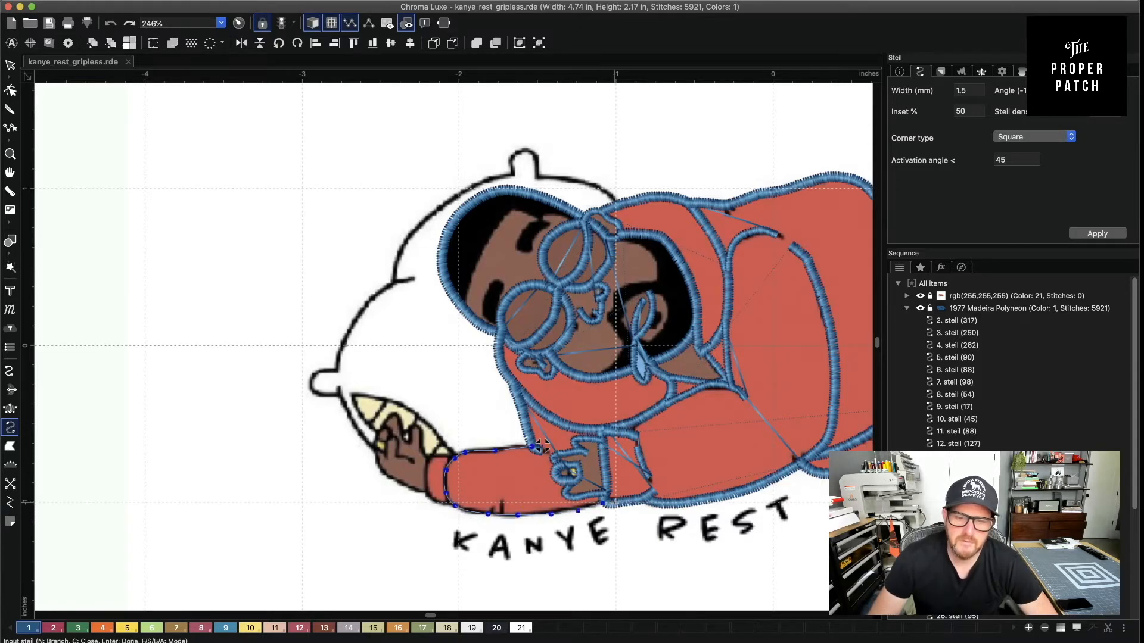
{"action": "key", "text": "Return"}
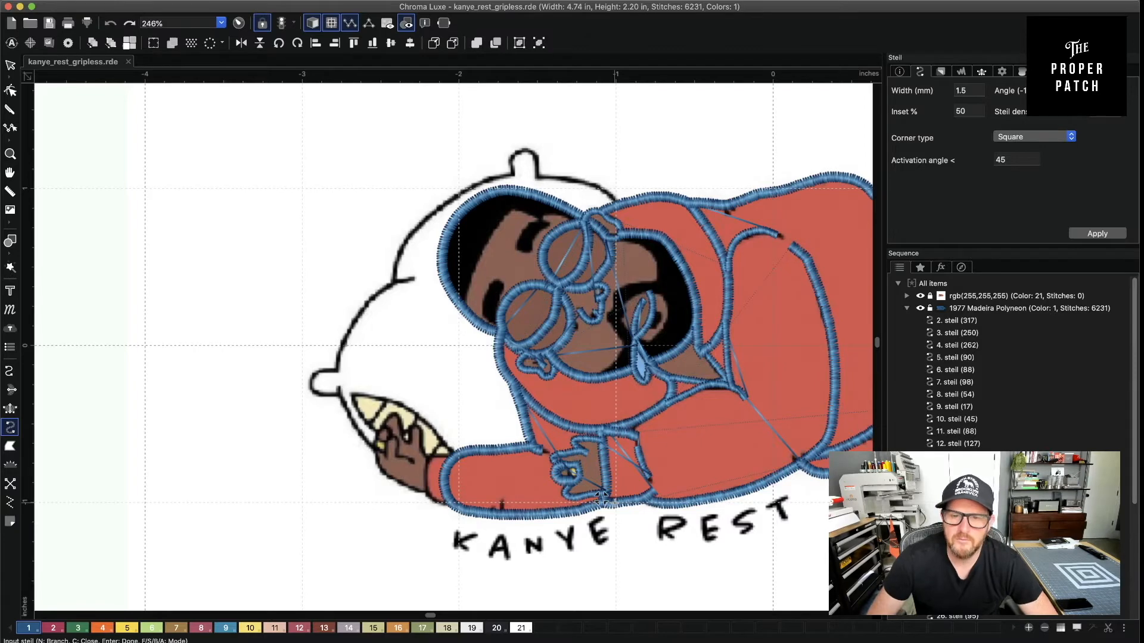
Trace the outer edge of the outstretched arm's cuff from top to underside as a 1.5 mm Steil path
{"action": "left_click", "coordinate": [432, 455]}
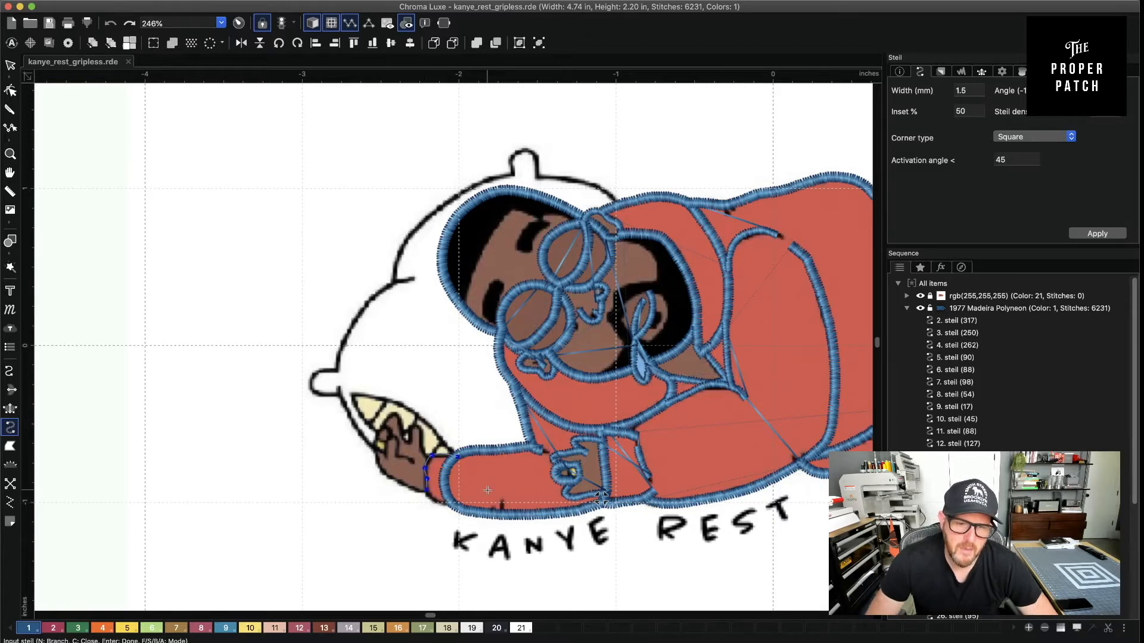
{"action": "left_click", "coordinate": [435, 500]}
{"action": "left_click", "coordinate": [449, 504]}
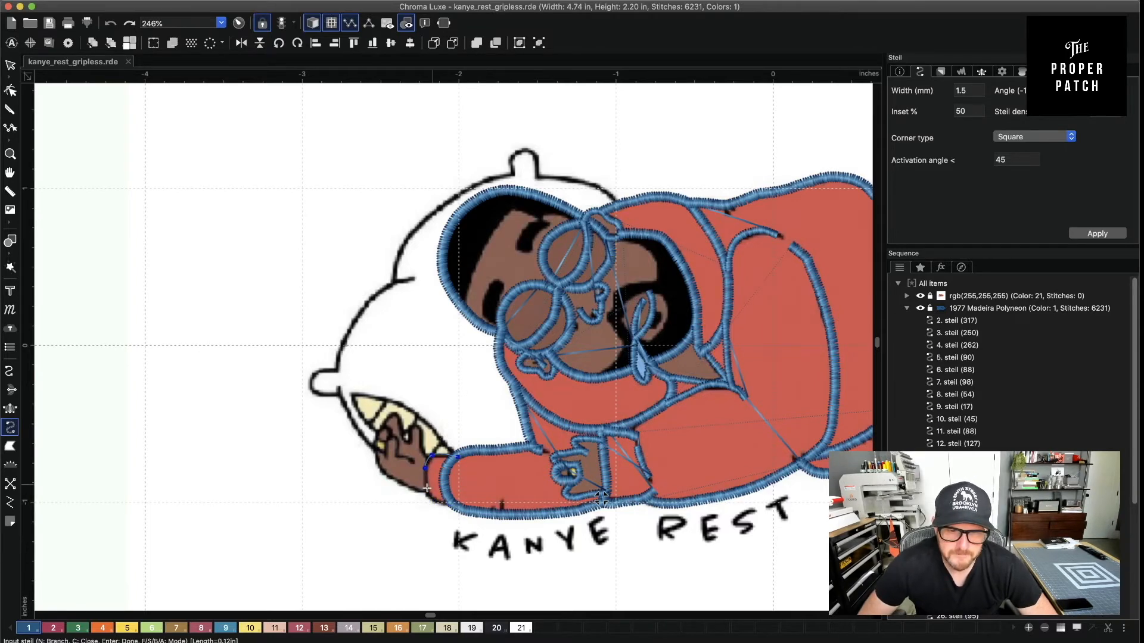
{"action": "left_click", "coordinate": [428, 491]}
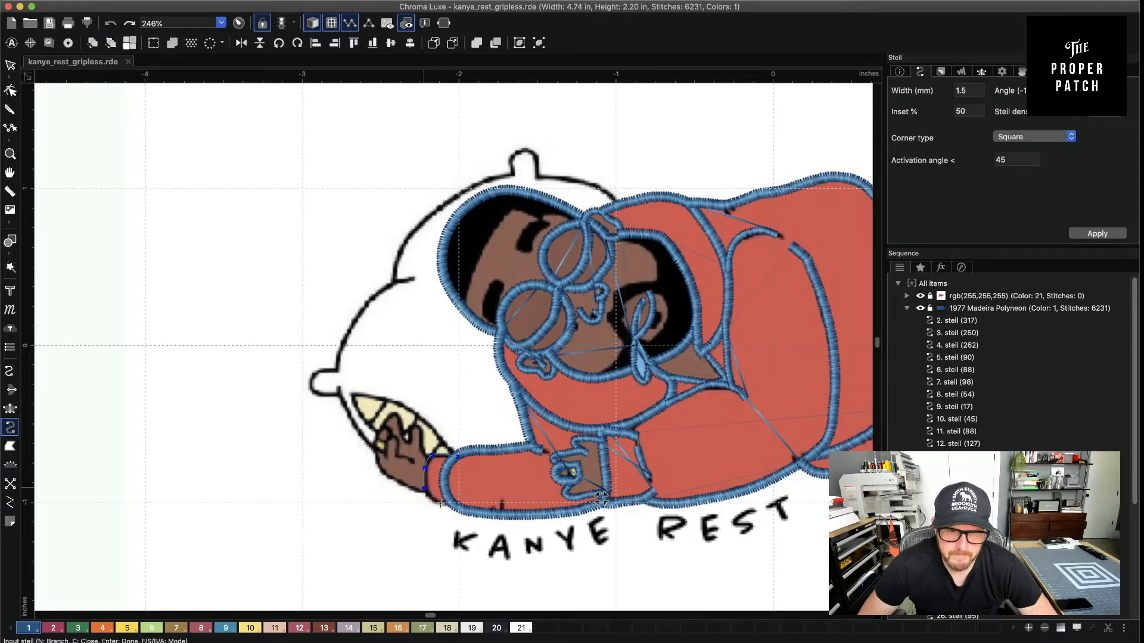
{"action": "left_click", "coordinate": [450, 503]}
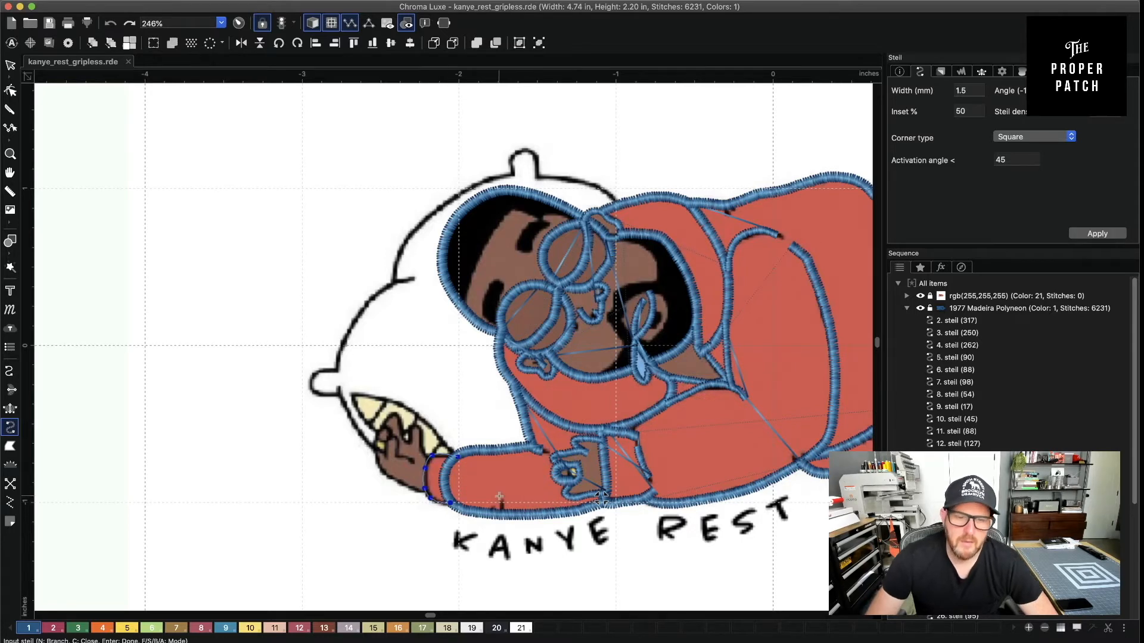
{"action": "key", "text": "Return"}
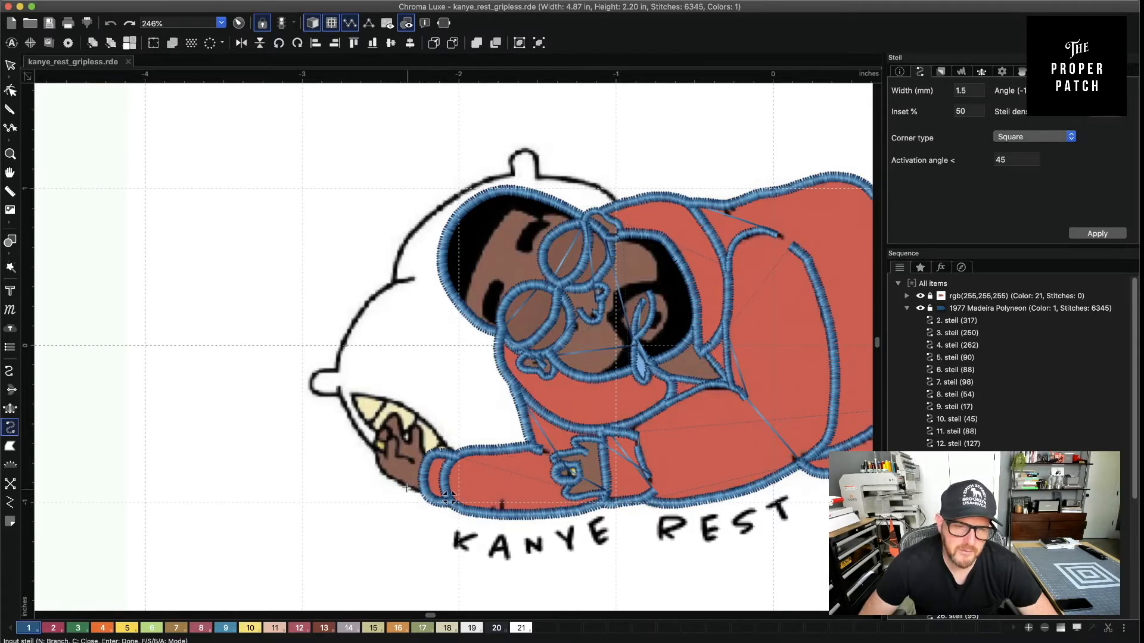
Trace the outstretched hand's outer edge from the cuff up around the first fingertip as a 1.5 mm Steil path
{"action": "left_click", "coordinate": [383, 474]}
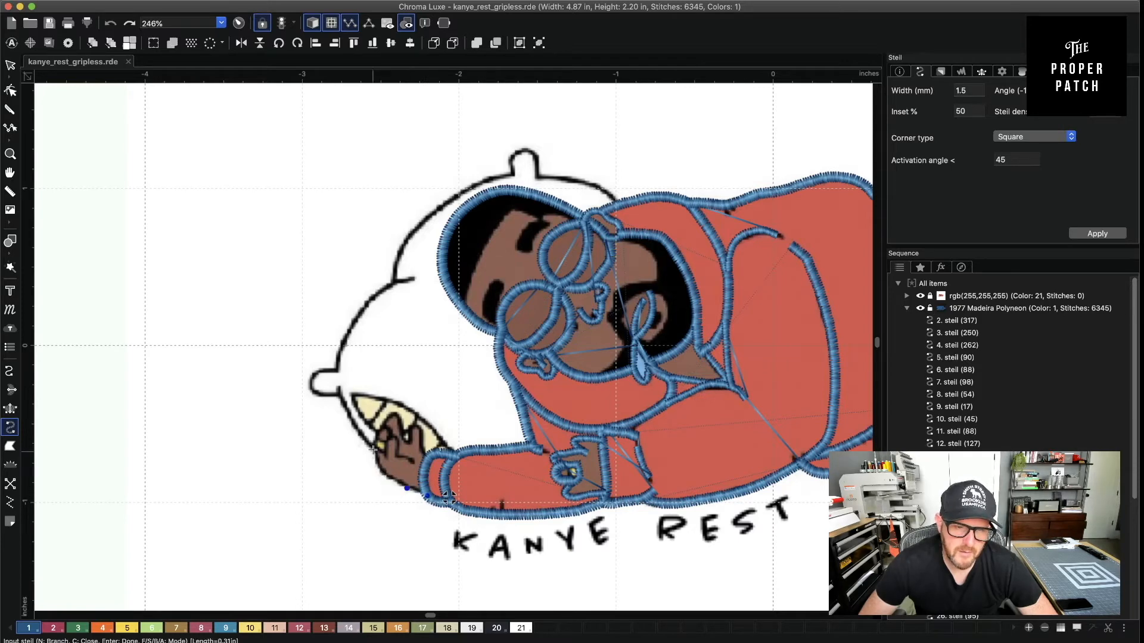
{"action": "left_click", "coordinate": [375, 451]}
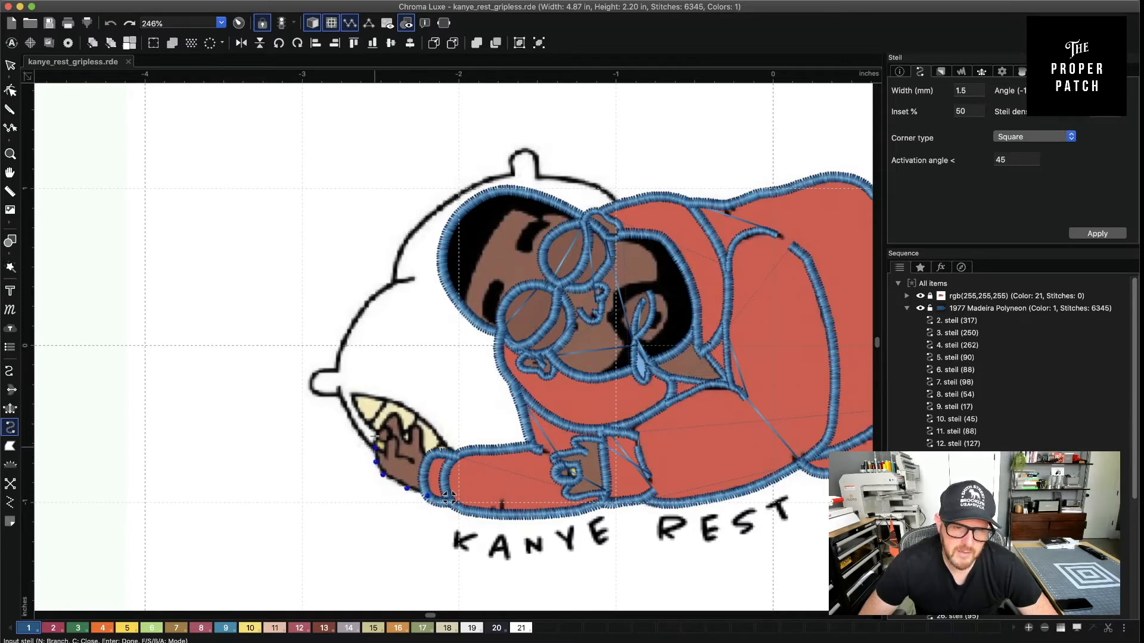
{"action": "left_click", "coordinate": [377, 430]}
{"action": "left_click", "coordinate": [387, 426]}
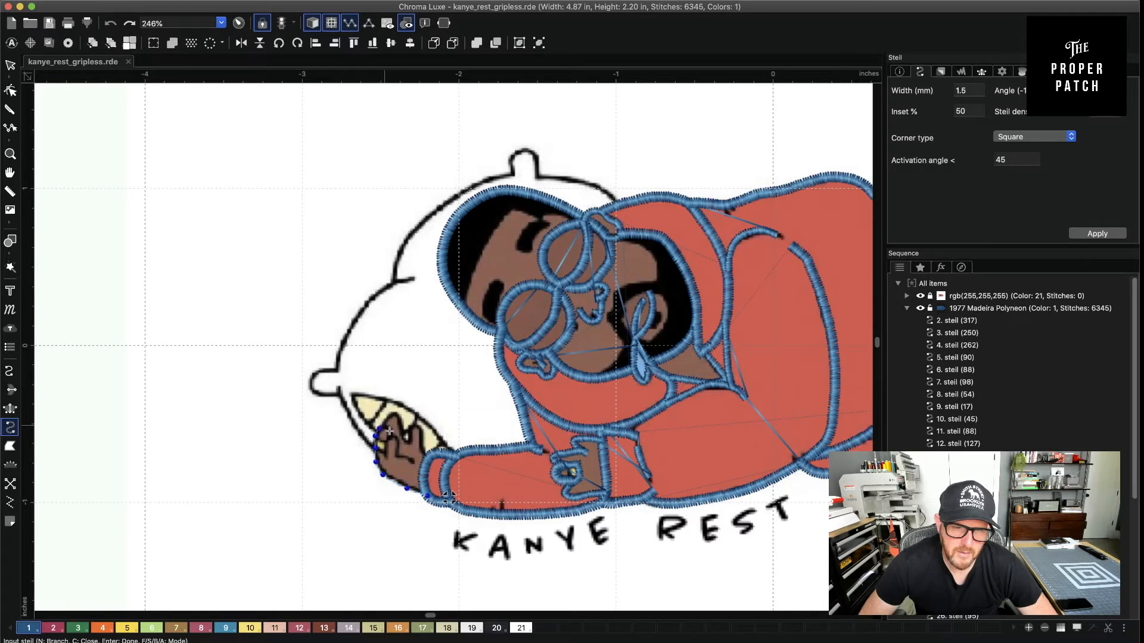
{"action": "left_click", "coordinate": [391, 434]}
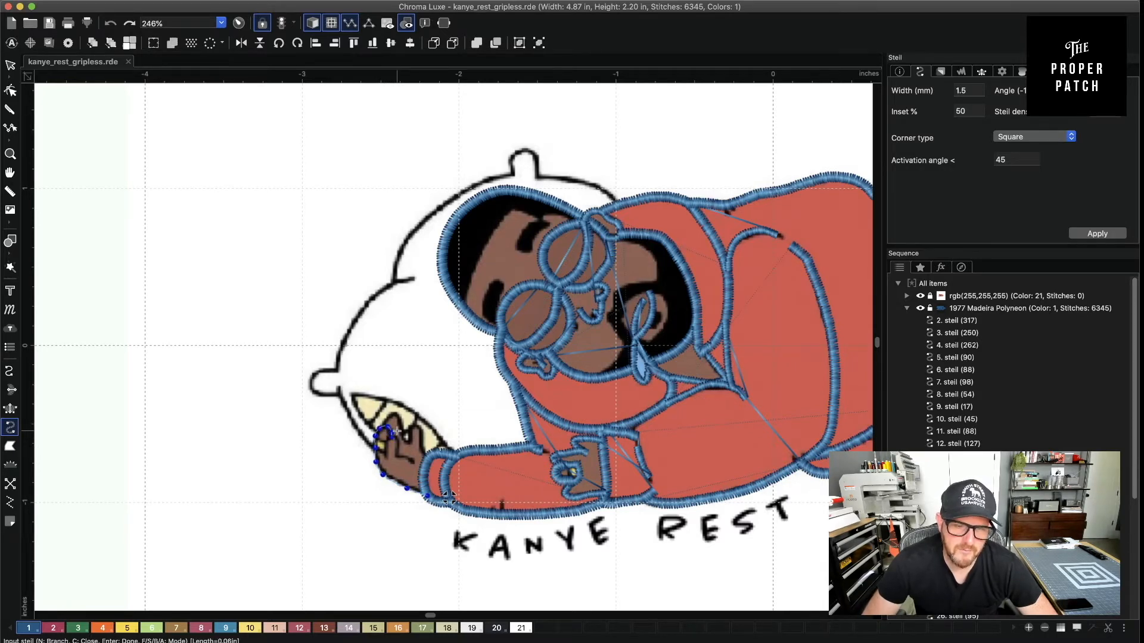
{"action": "key", "text": "Return"}
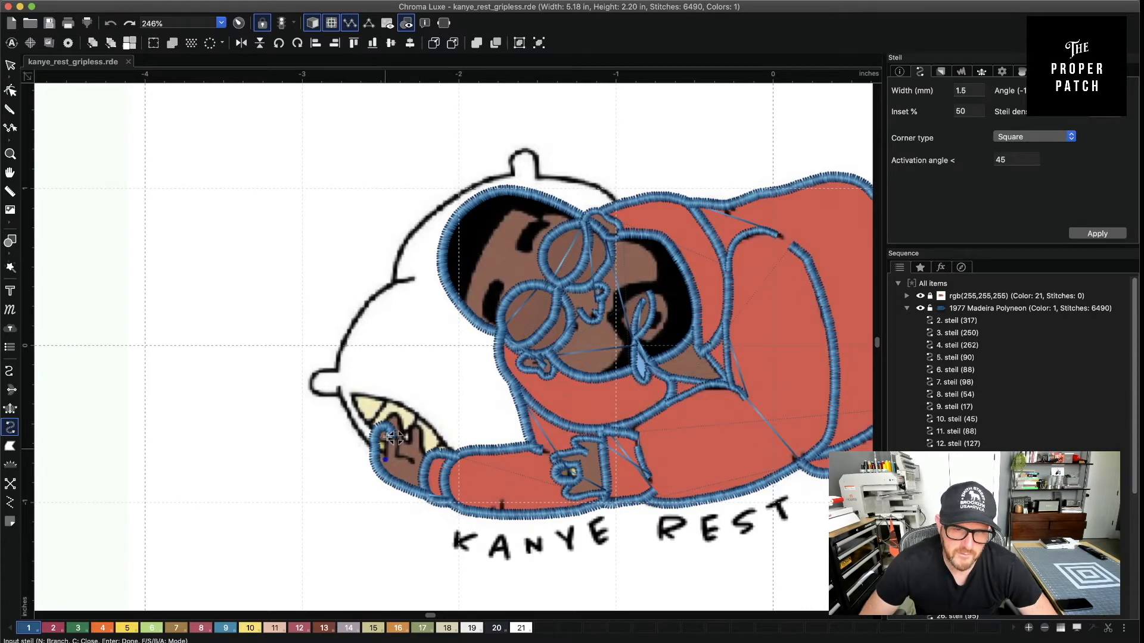
Trace the outstretched hand's inner finger line and the short palm crease as separate 1.5 mm Steil paths
{"action": "left_click", "coordinate": [388, 437]}
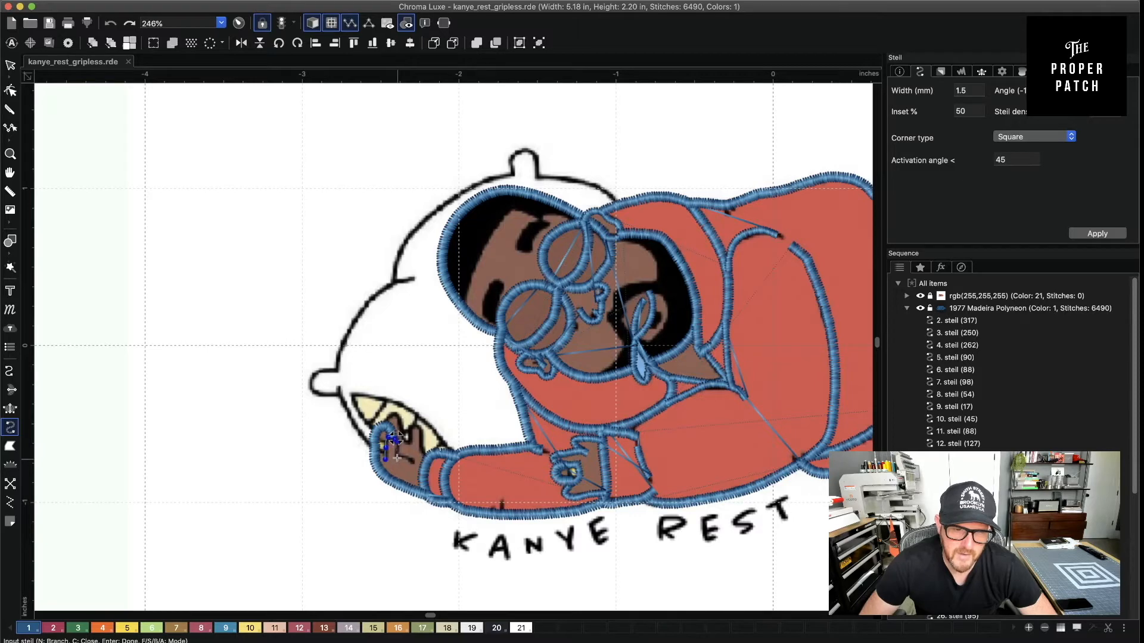
{"action": "left_click", "coordinate": [399, 452]}
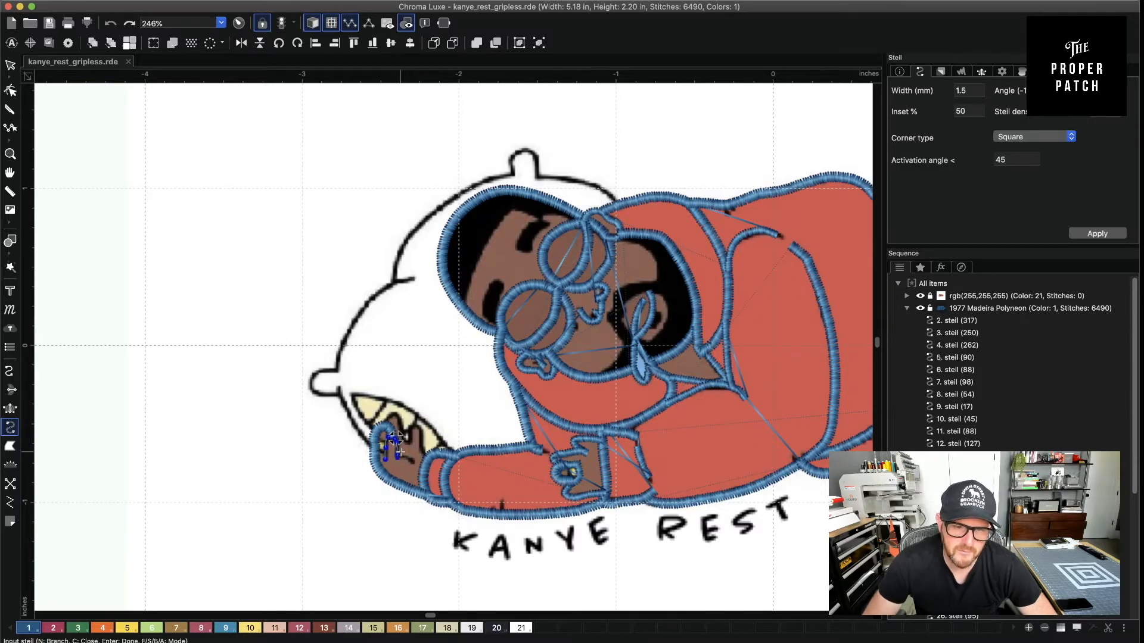
{"action": "key", "text": "Return"}
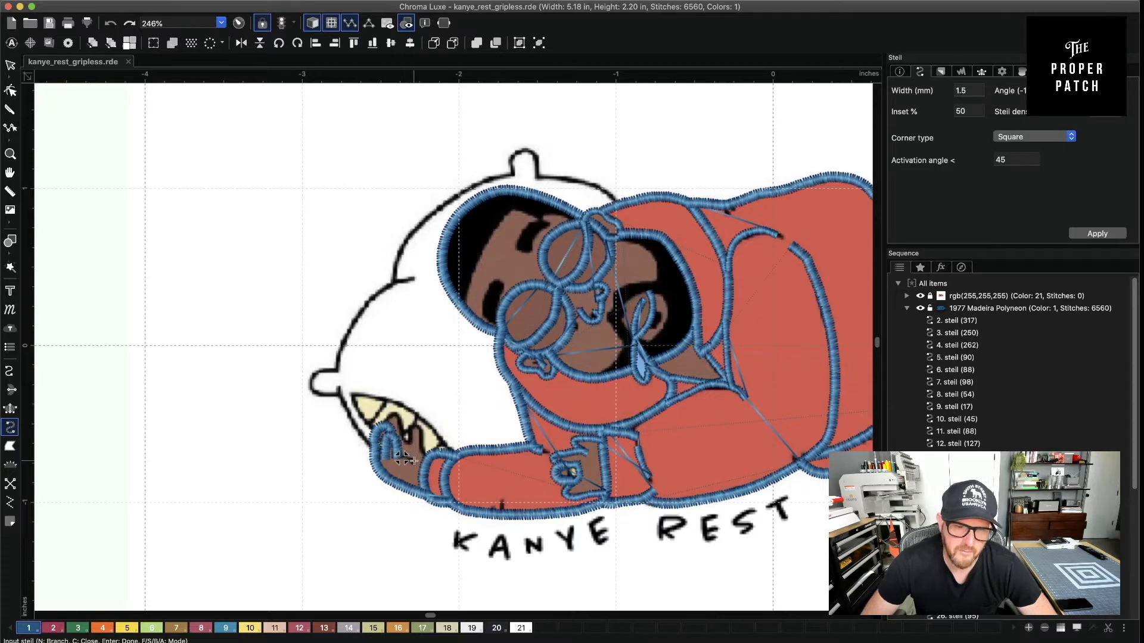
{"action": "left_click", "coordinate": [409, 456]}
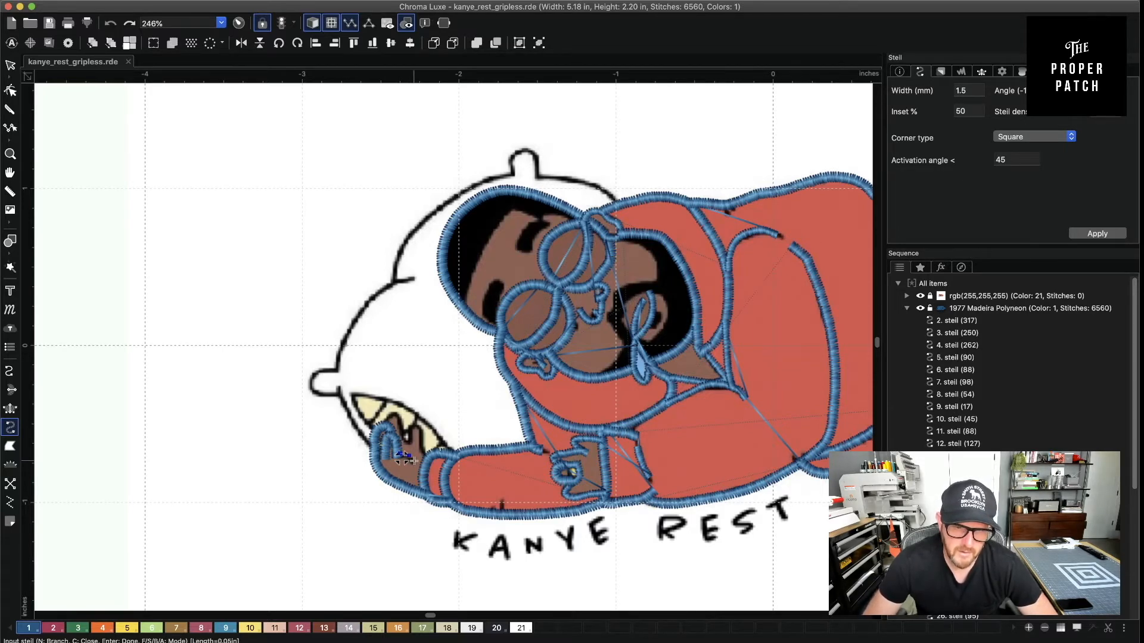
{"action": "left_click", "coordinate": [414, 461]}
Set the width of the outstretched hand's inner finger line and short palm crease to 1.0 mm
{"action": "left_click", "coordinate": [10, 66]}
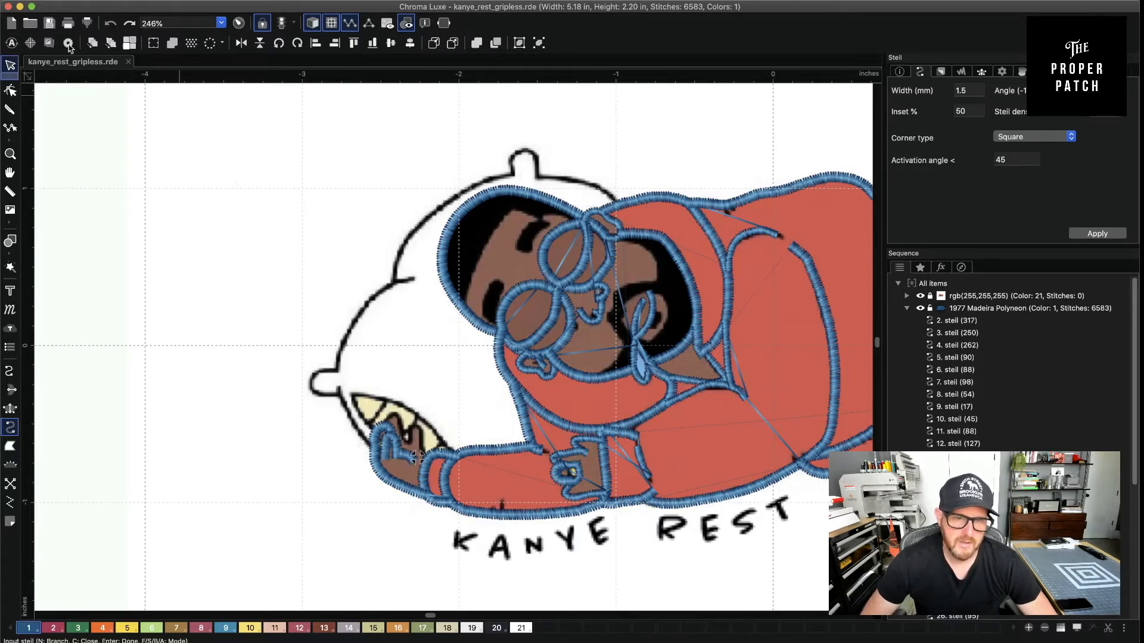
{"action": "scroll", "coordinate": [1065, 330], "scroll_direction": "down", "scroll_amount": 5}
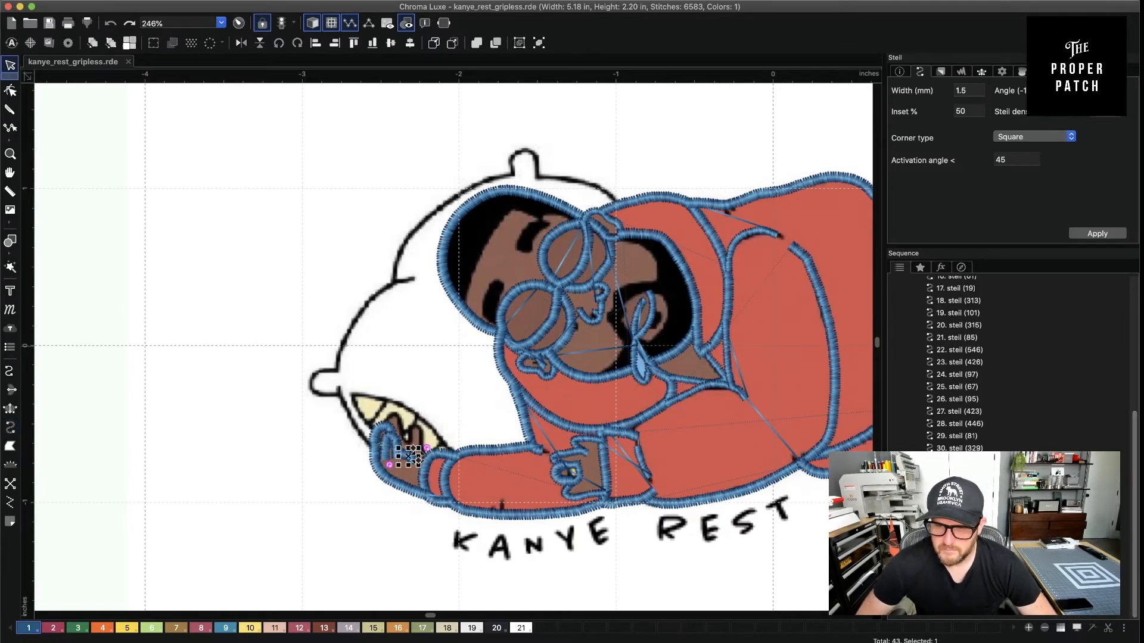
{"action": "left_click", "coordinate": [960, 597], "text": "shift"}
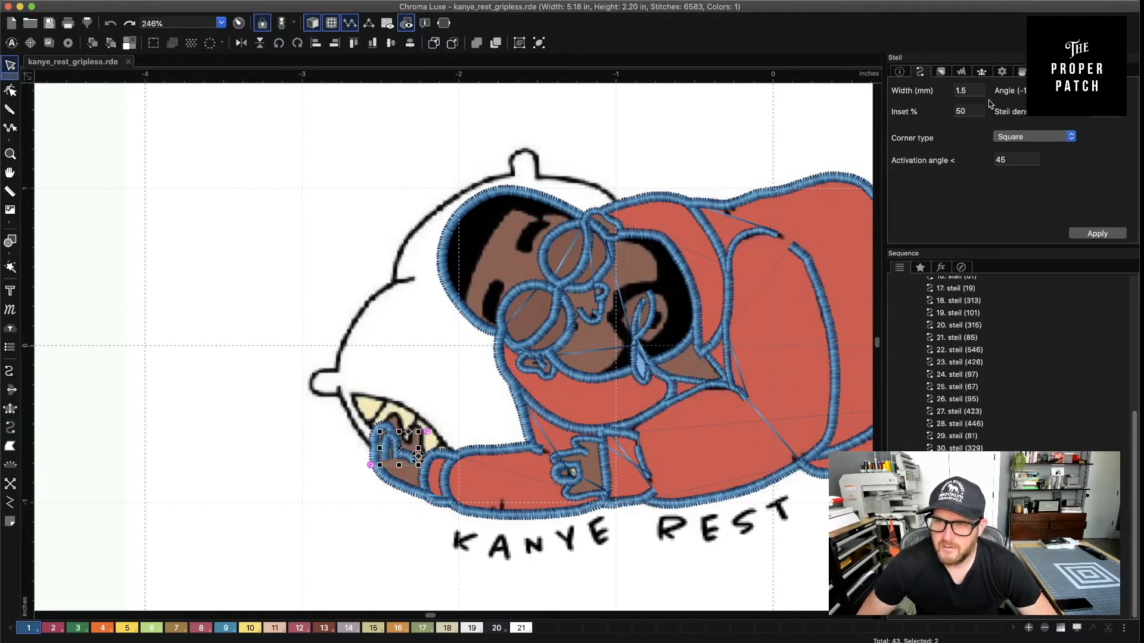
{"action": "double_click", "coordinate": [973, 88]}
{"action": "type", "text": "1"}
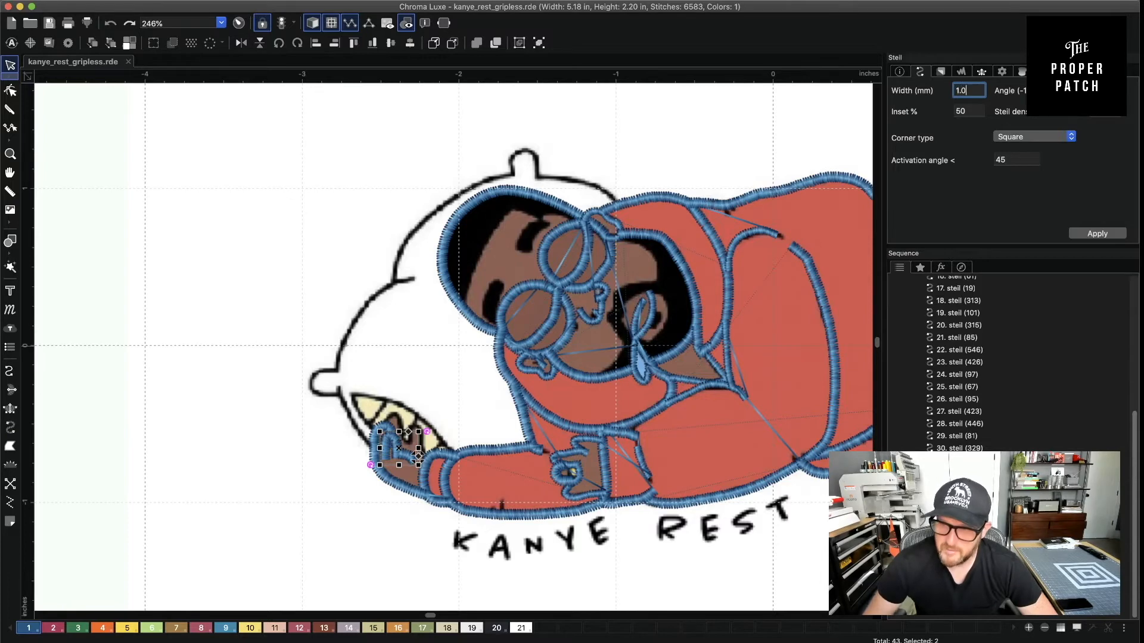
{"action": "left_click", "coordinate": [1096, 234]}
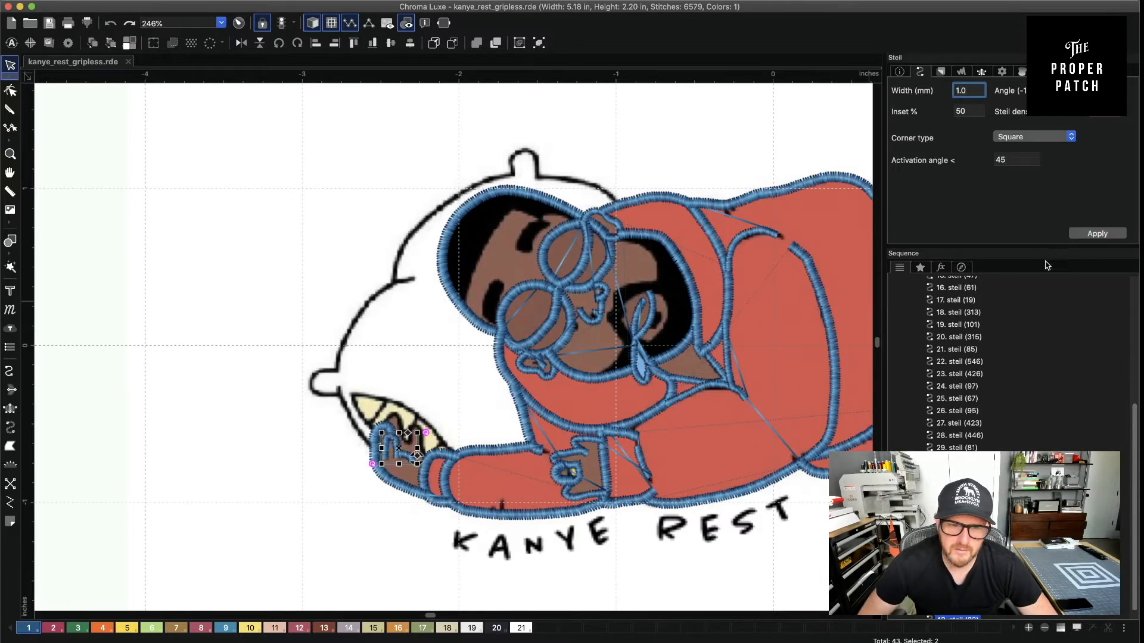
{"action": "left_click", "coordinate": [179, 399]}
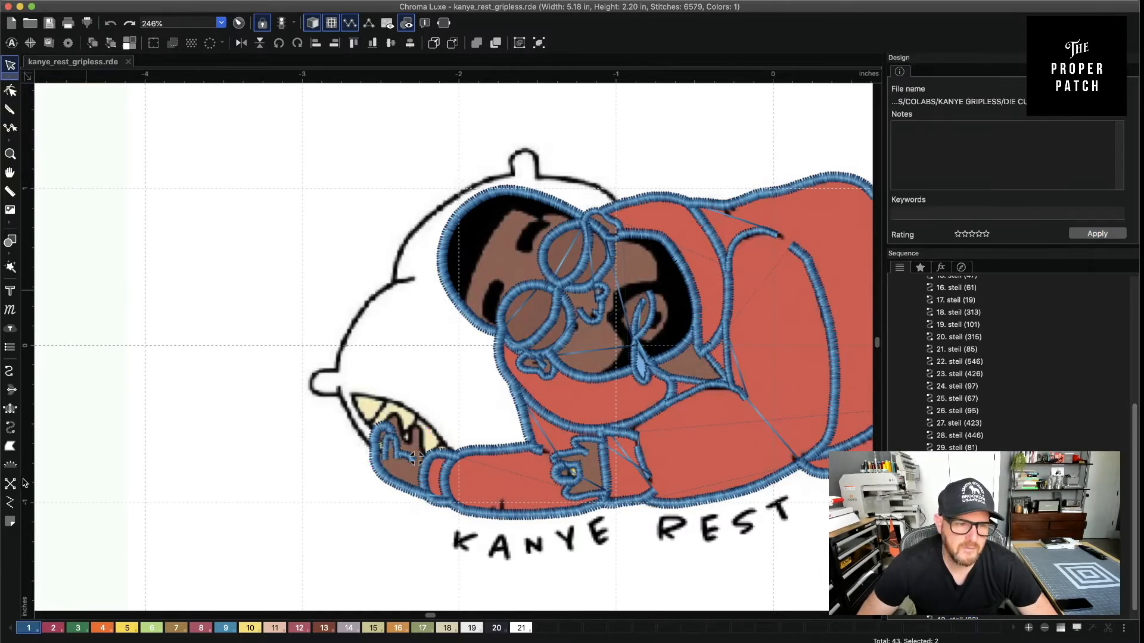
Trace the outstretched hand's remaining fingertips from the first finger down to the cuff as a 1.5 mm Steil path
{"action": "left_click", "coordinate": [10, 427]}
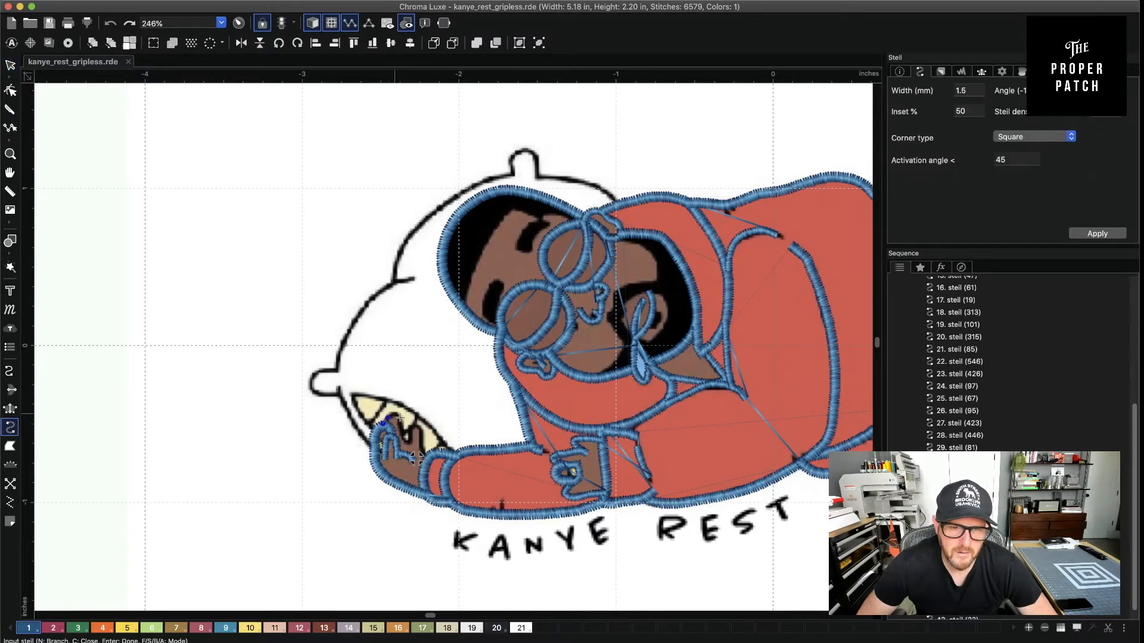
{"action": "left_click", "coordinate": [401, 418]}
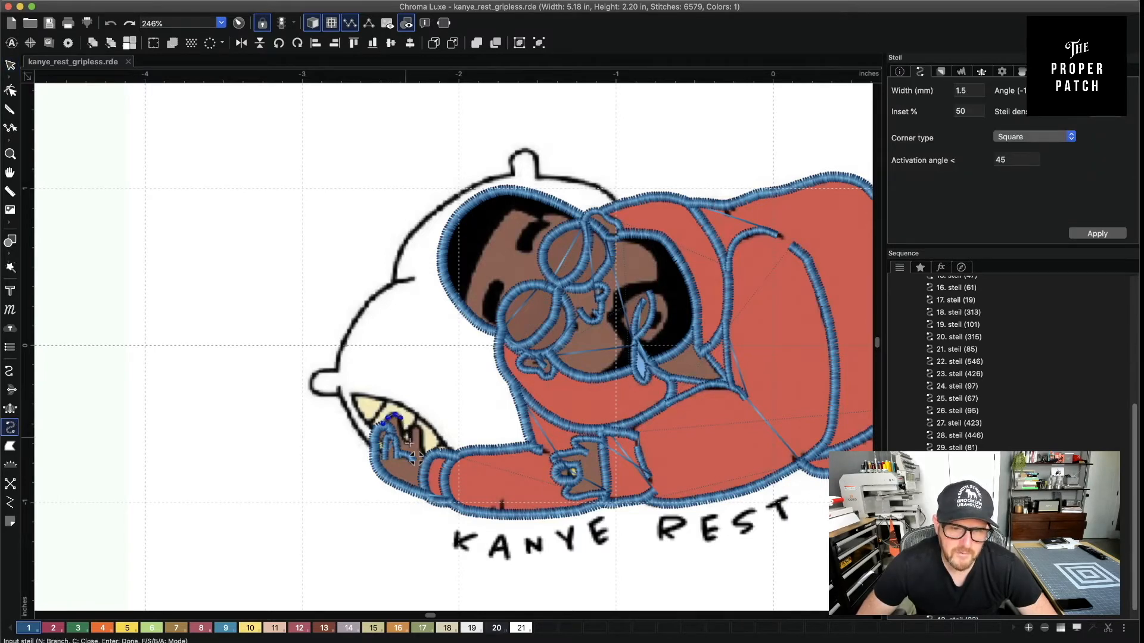
{"action": "left_click", "coordinate": [405, 428]}
{"action": "left_click", "coordinate": [407, 439]}
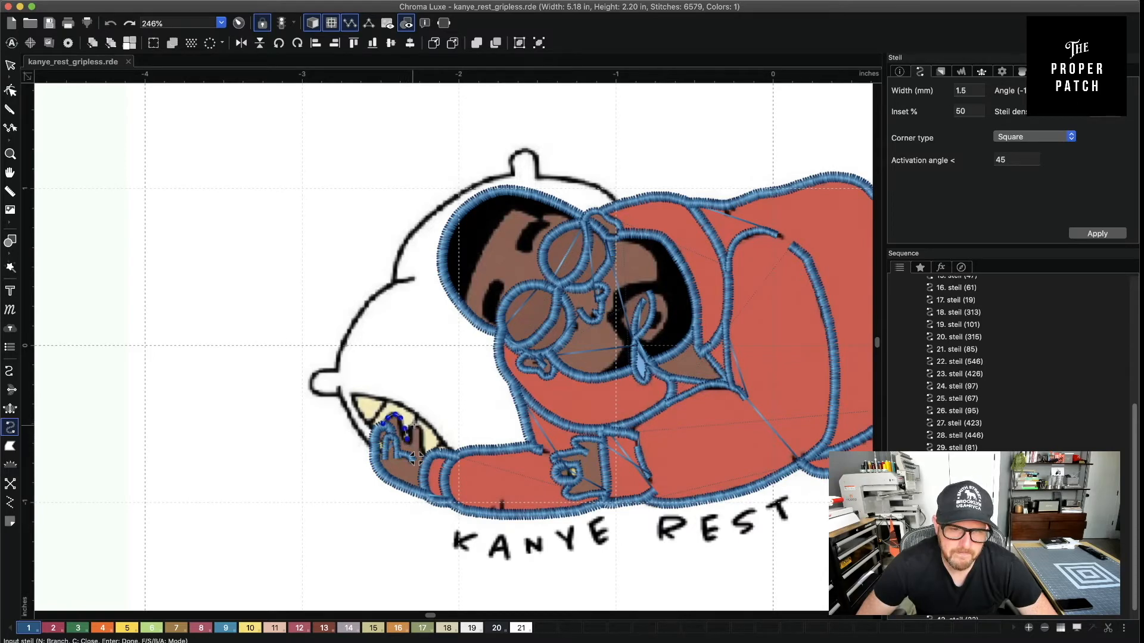
{"action": "left_click", "coordinate": [418, 429]}
{"action": "left_click", "coordinate": [422, 437]}
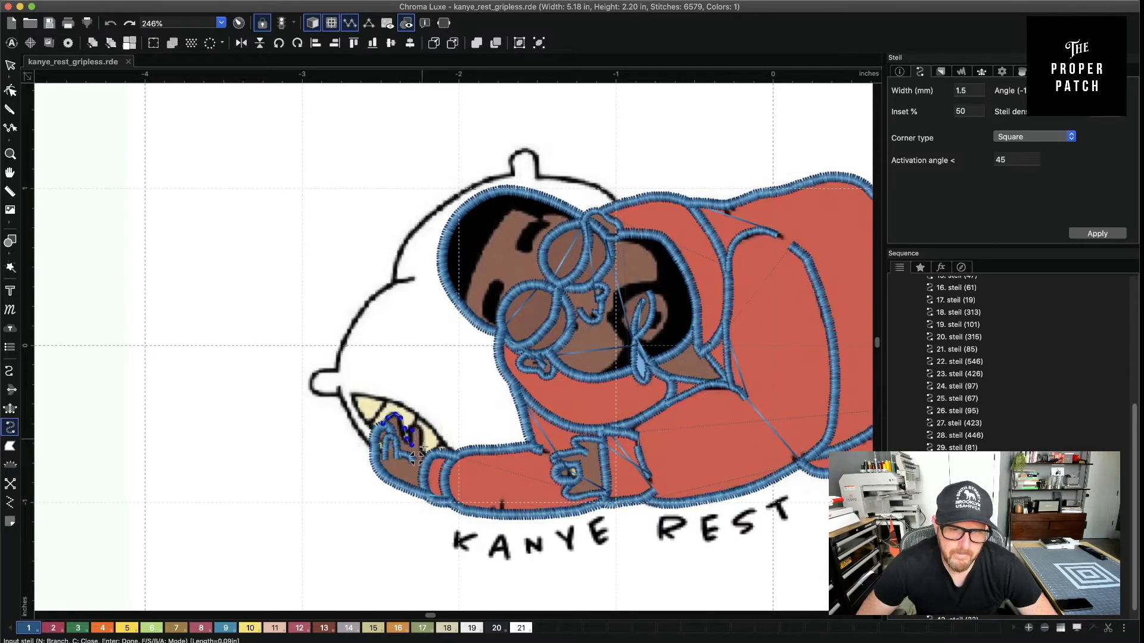
{"action": "left_click", "coordinate": [423, 450]}
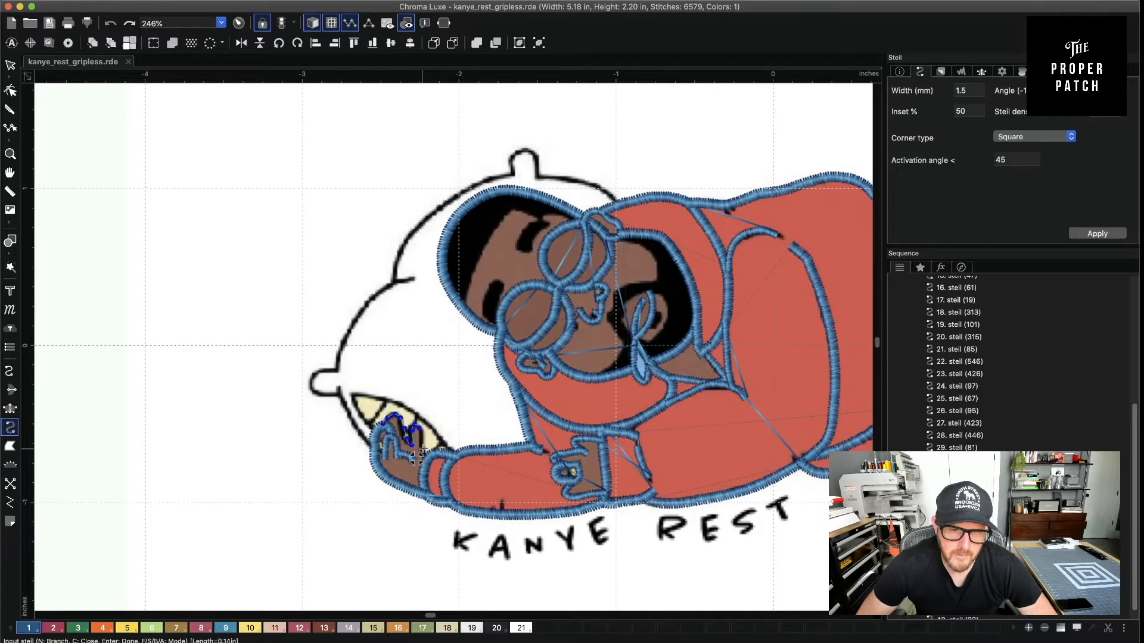
{"action": "left_click", "coordinate": [419, 457]}
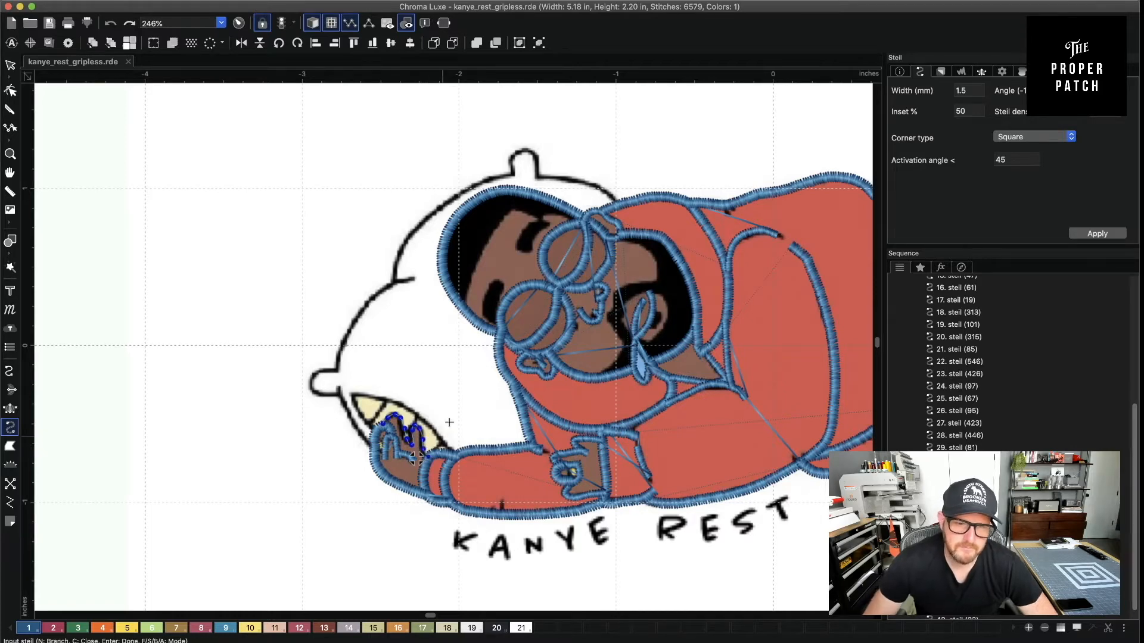
{"action": "key", "text": "Return"}
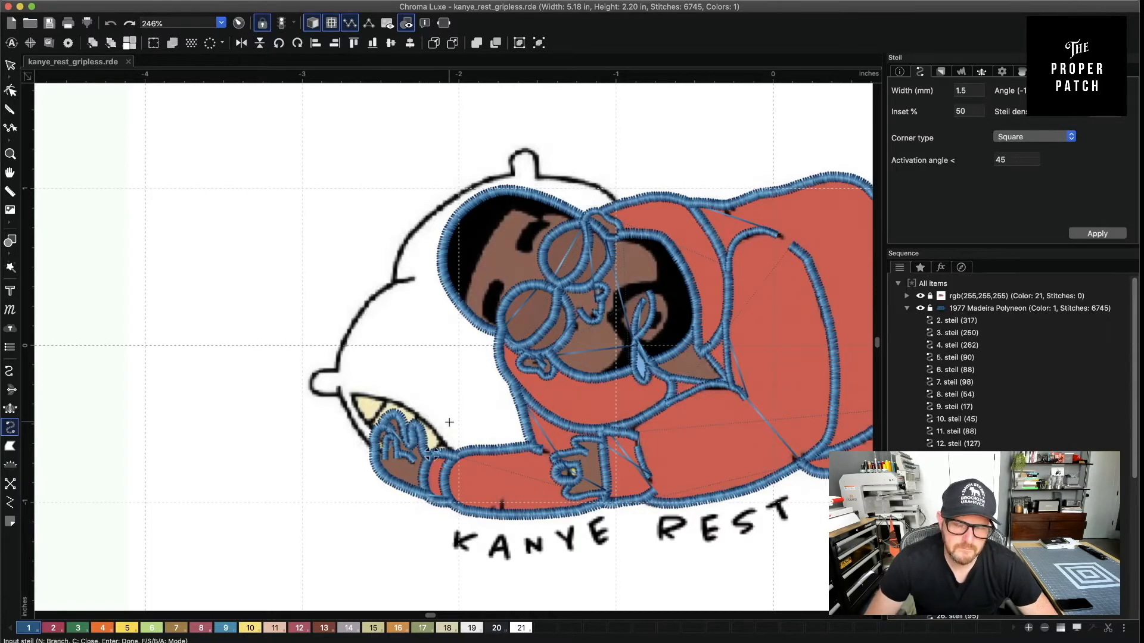
Set the width of the fingertip outline on the outstretched hand to 1.0 mm
{"action": "left_click", "coordinate": [10, 65]}
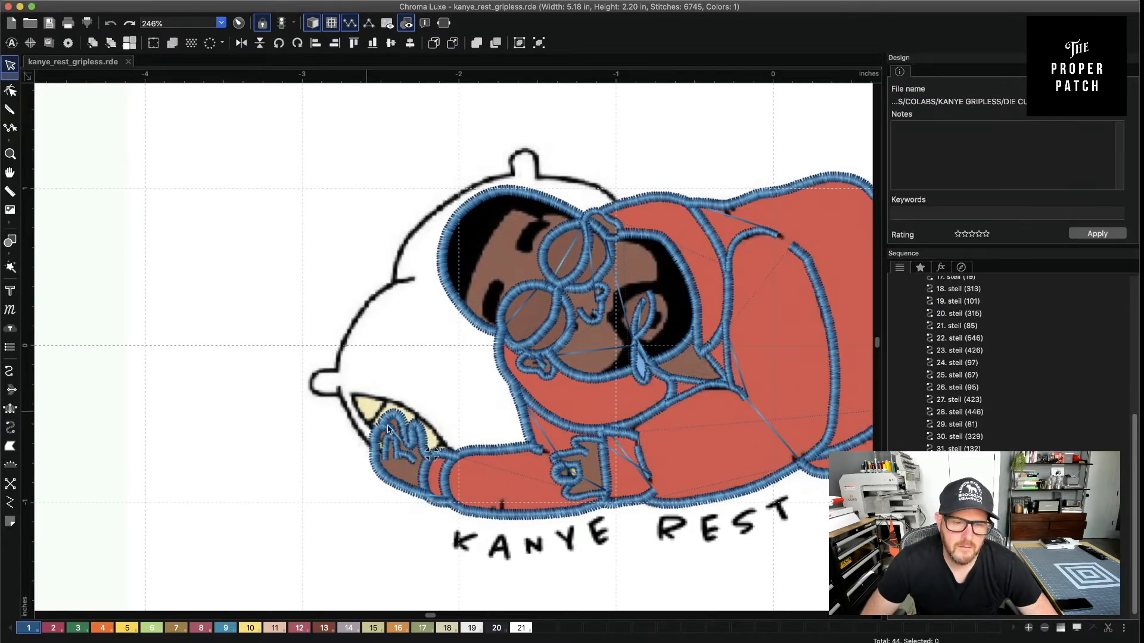
{"action": "left_click", "coordinate": [414, 439]}
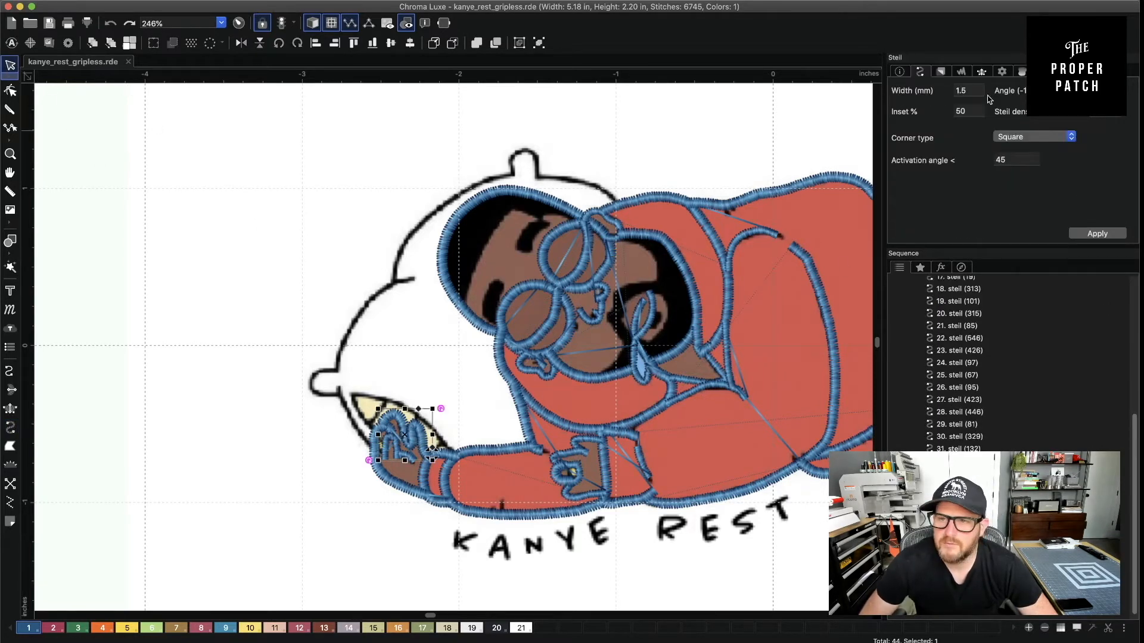
{"action": "double_click", "coordinate": [968, 90]}
{"action": "type", "text": "1.0"}
{"action": "key", "text": "Return"}
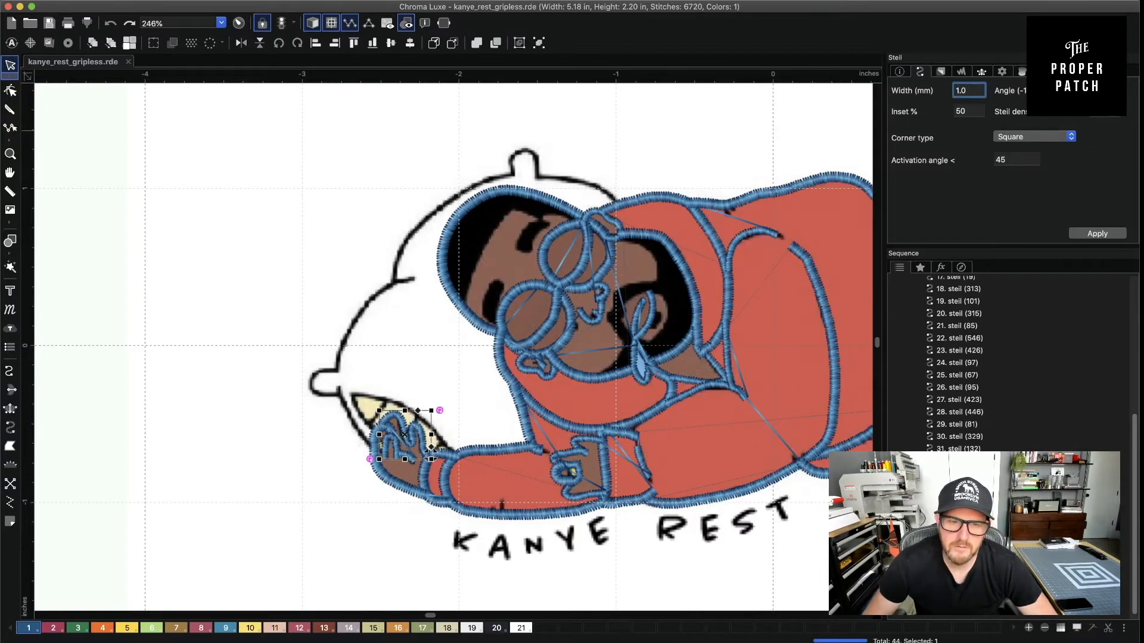
{"action": "left_click", "coordinate": [173, 264]}
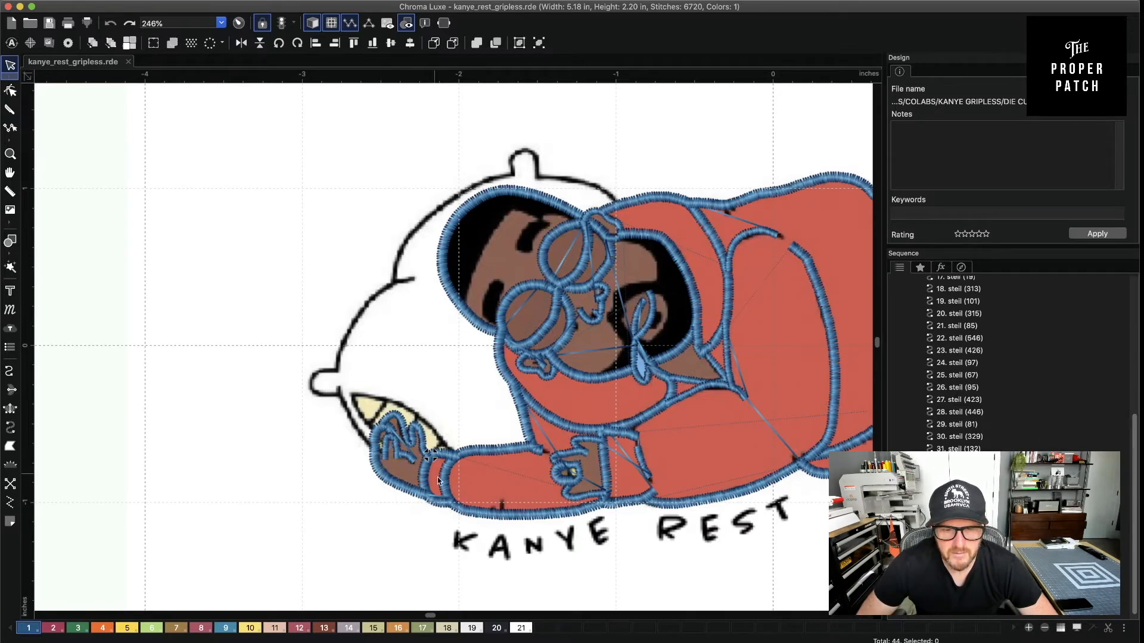
Open the outstretched hand's fingertip path for outline point editing
{"action": "scroll", "coordinate": [437, 477], "scroll_direction": "up", "scroll_amount": 5}
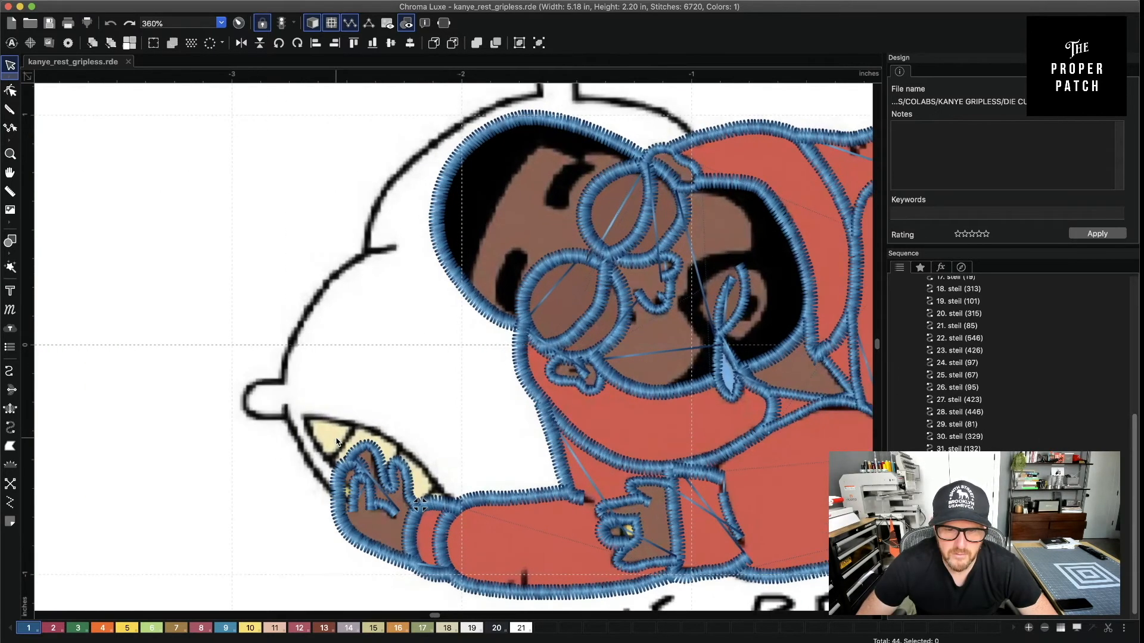
{"action": "scroll", "coordinate": [273, 552], "scroll_direction": "up", "scroll_amount": 2}
{"action": "key", "text": "space"}
{"action": "left_click_drag", "start_coordinate": [253, 529], "coordinate": [393, 352]}
{"action": "left_click", "coordinate": [10, 90]}
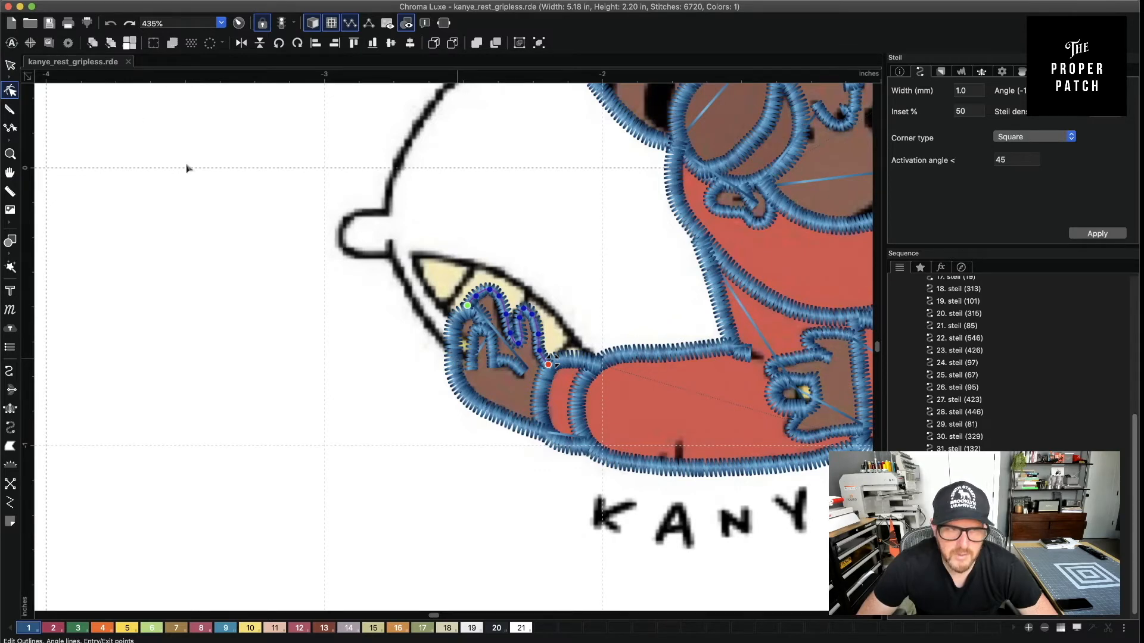
Select the left hand's outer steil outline and move its side and upper points outward to reshape the curve
{"action": "left_click", "coordinate": [11, 65]}
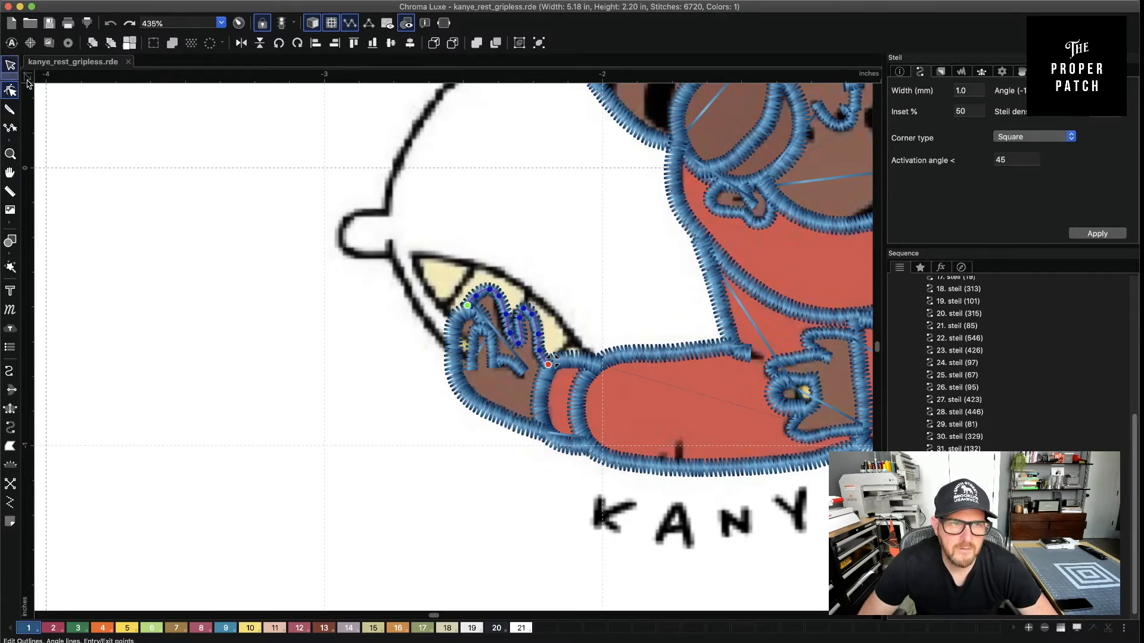
{"action": "left_click", "coordinate": [480, 411]}
{"action": "left_click", "coordinate": [10, 90]}
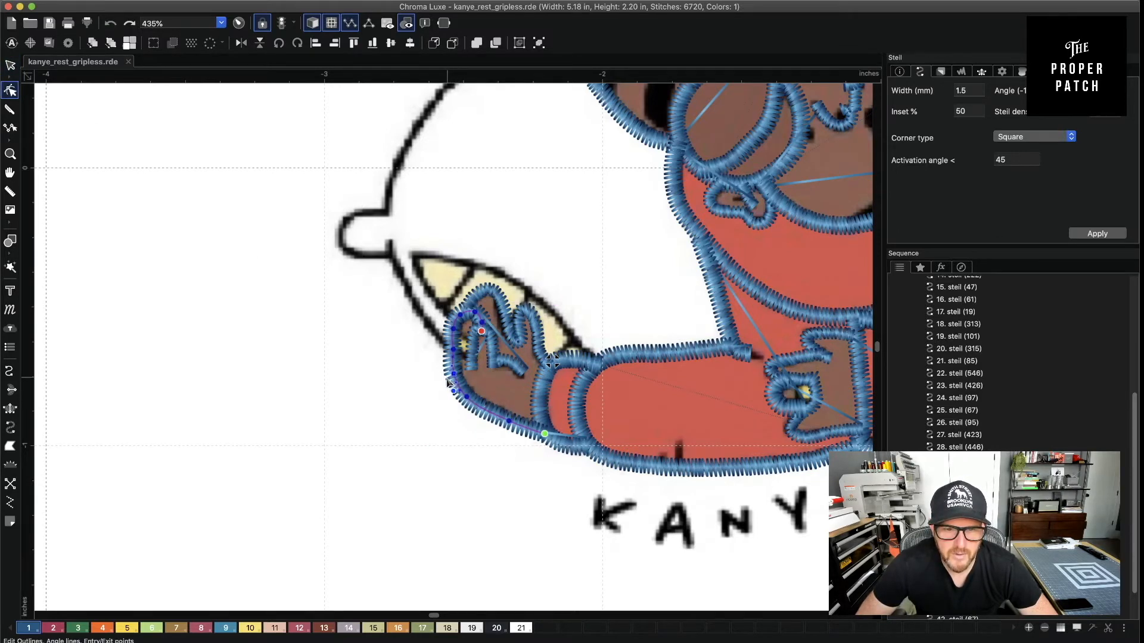
{"action": "left_click_drag", "start_coordinate": [454, 374], "coordinate": [445, 378]}
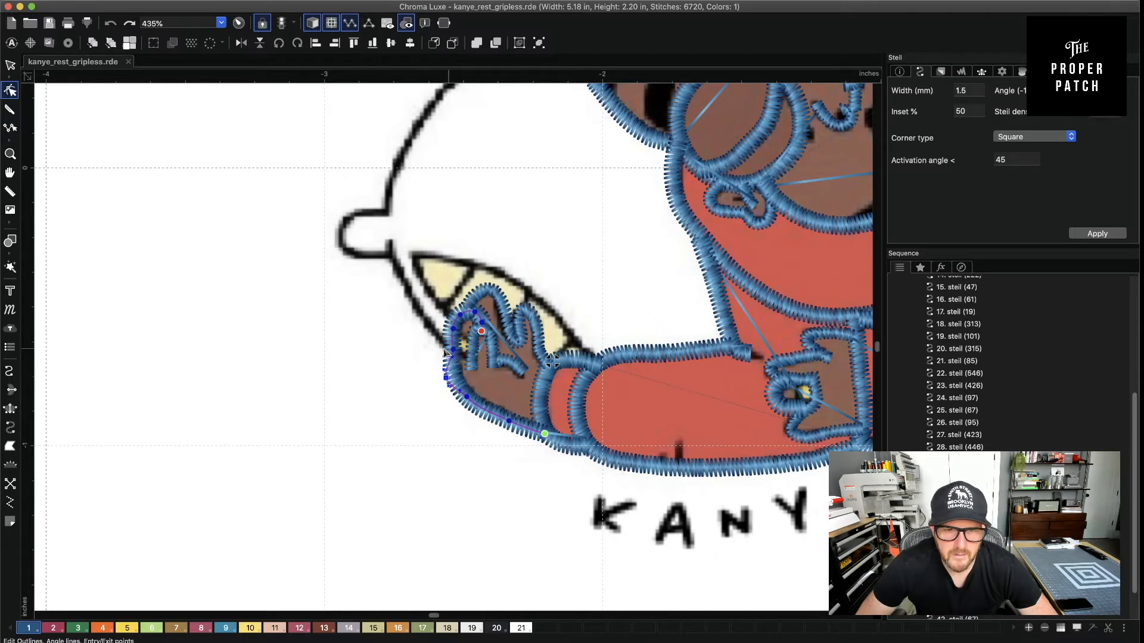
{"action": "left_click_drag", "start_coordinate": [457, 337], "coordinate": [457, 310]}
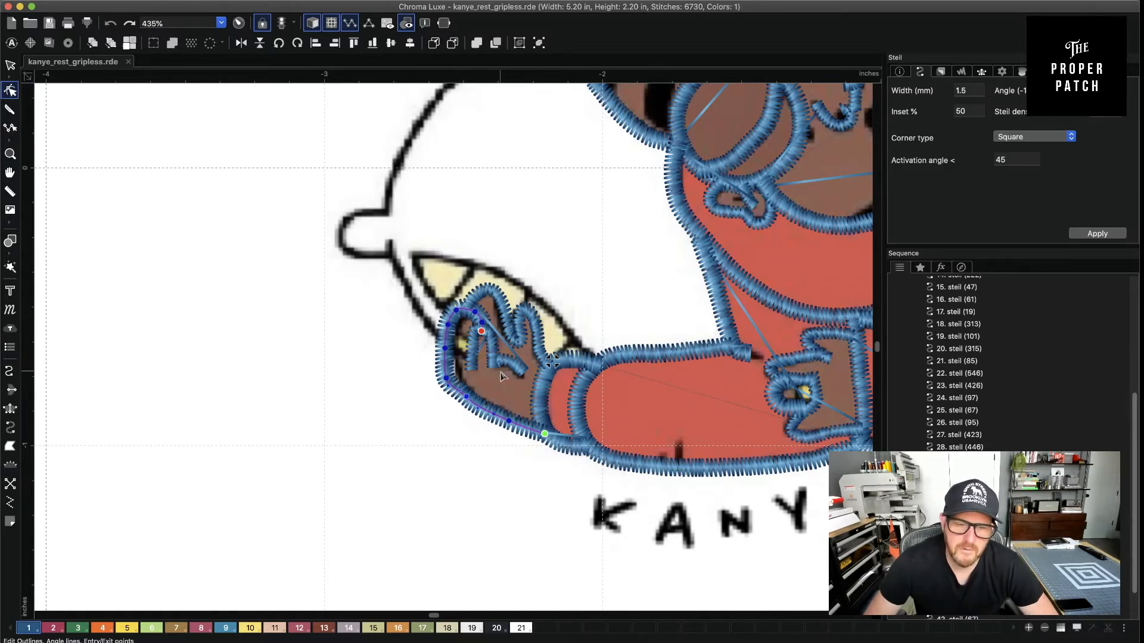
Remove the extra point on the lower curve of the left hand's outer outline
{"action": "left_click_drag", "start_coordinate": [467, 397], "coordinate": [446, 379]}
{"action": "left_click", "coordinate": [445, 378]}
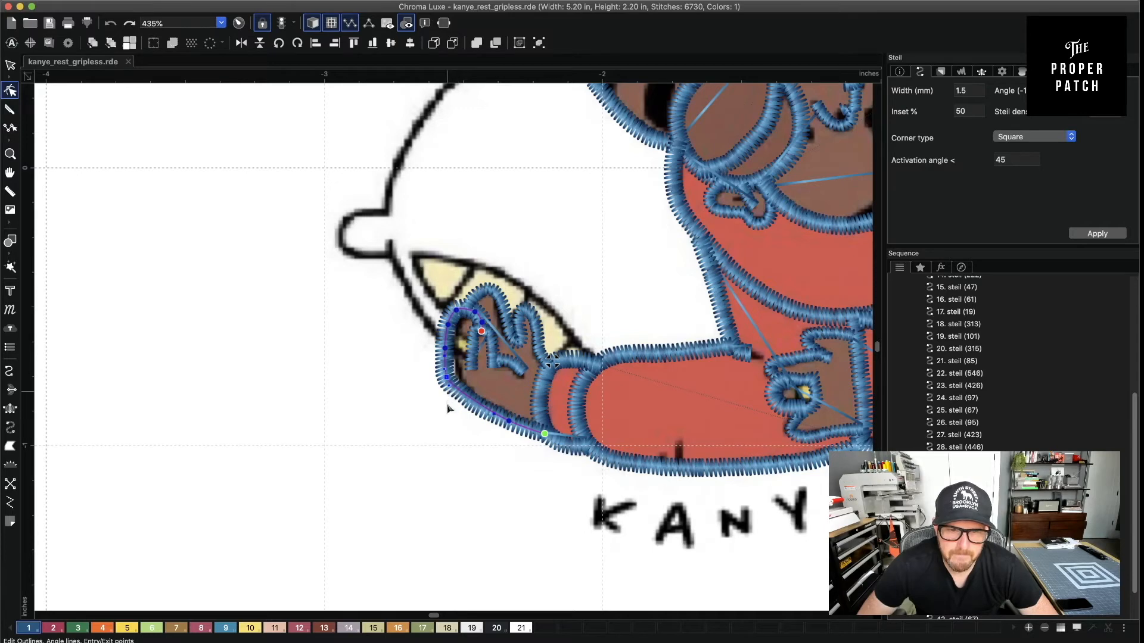
{"action": "left_click", "coordinate": [447, 405]}
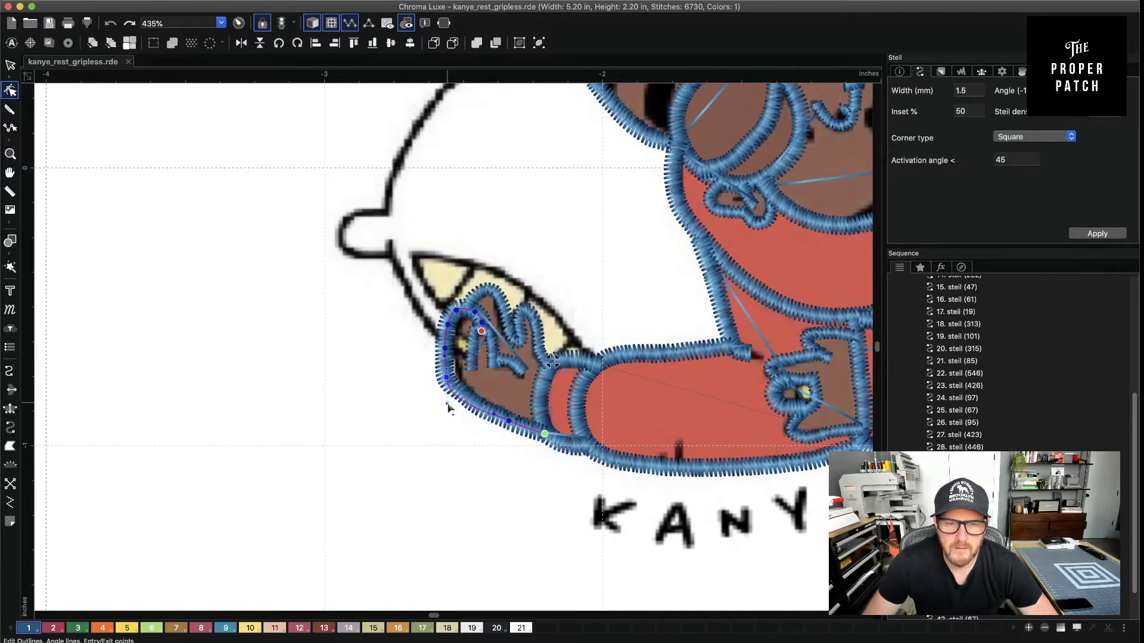
{"action": "left_click", "coordinate": [669, 249]}
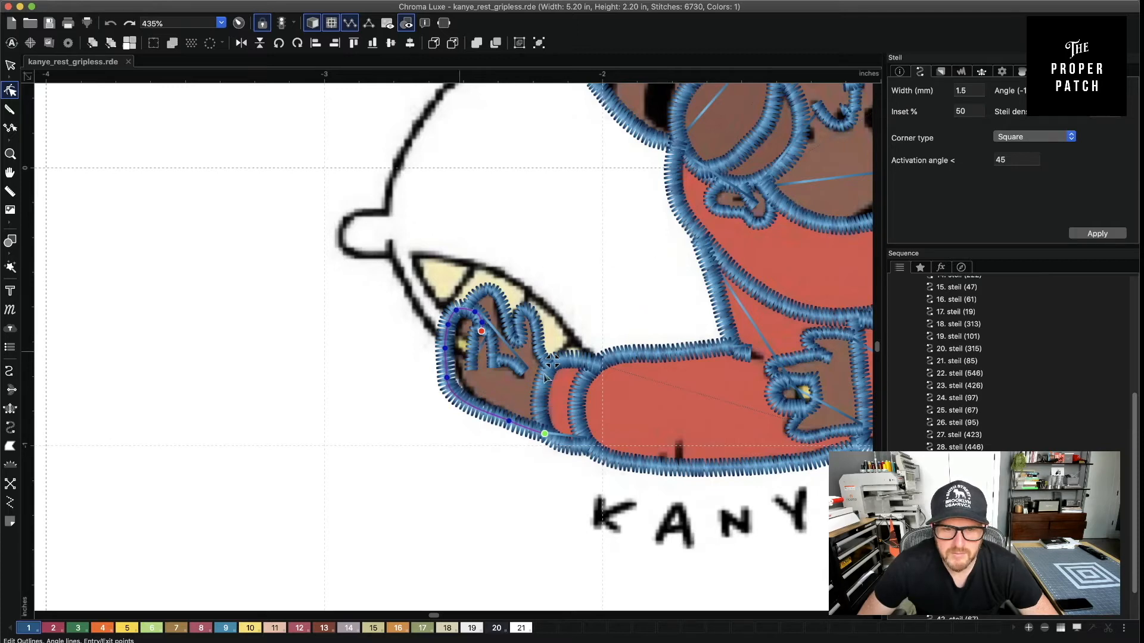
Set the steil width of the left hand's outer outline to 1.0 mm
{"action": "left_click", "coordinate": [968, 90]}
{"action": "type", "text": "1"}
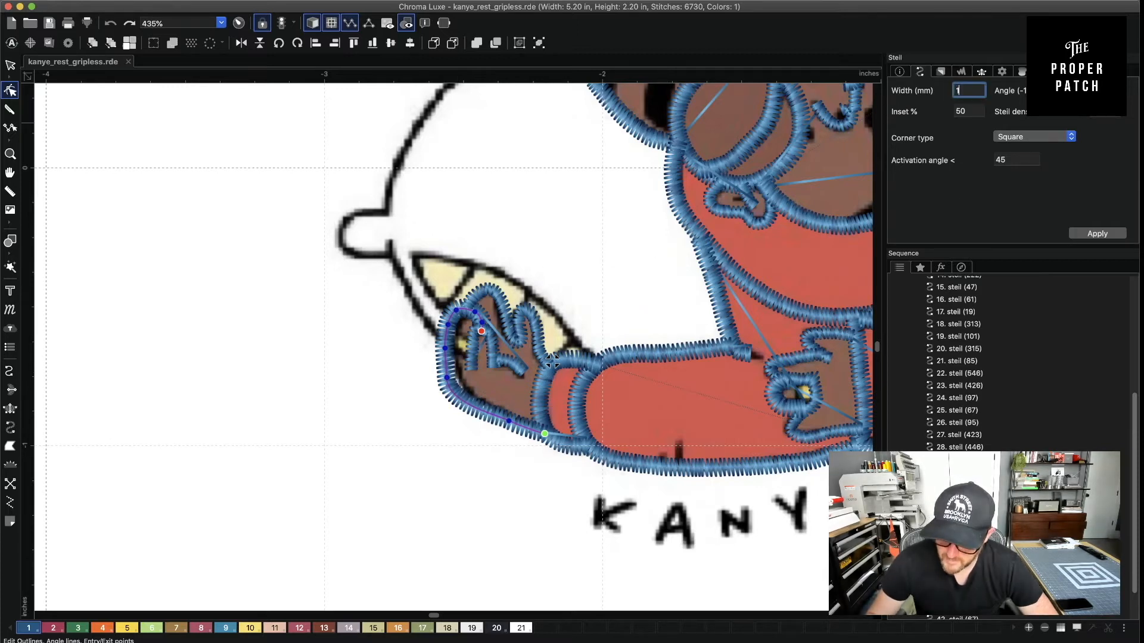
{"action": "type", "text": ".0"}
{"action": "left_click", "coordinate": [1097, 232]}
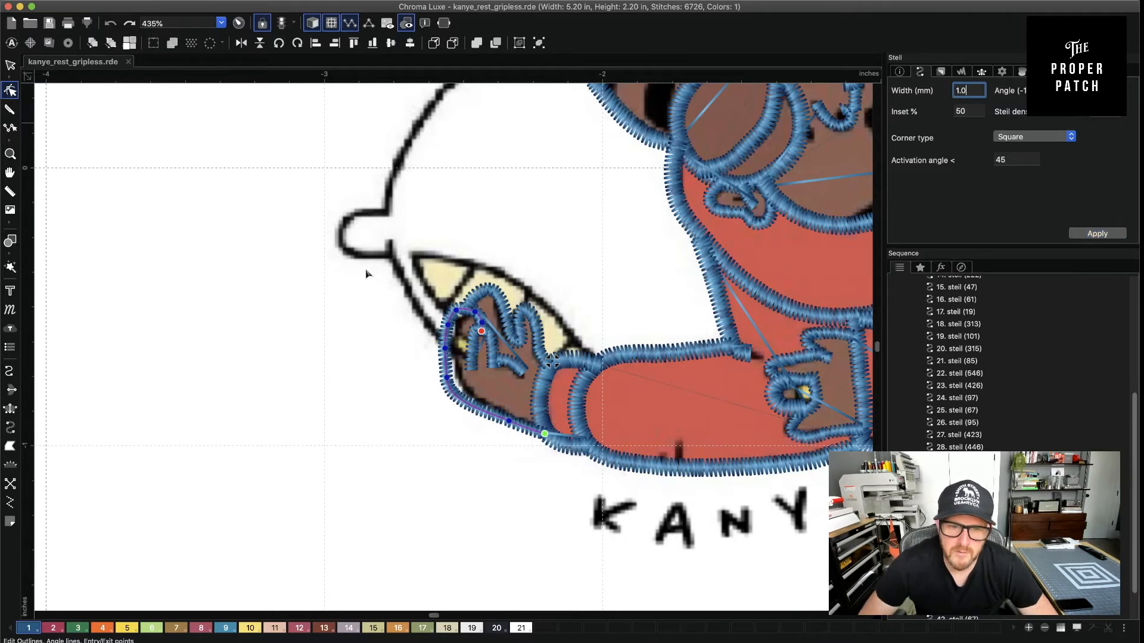
{"action": "left_click", "coordinate": [320, 394]}
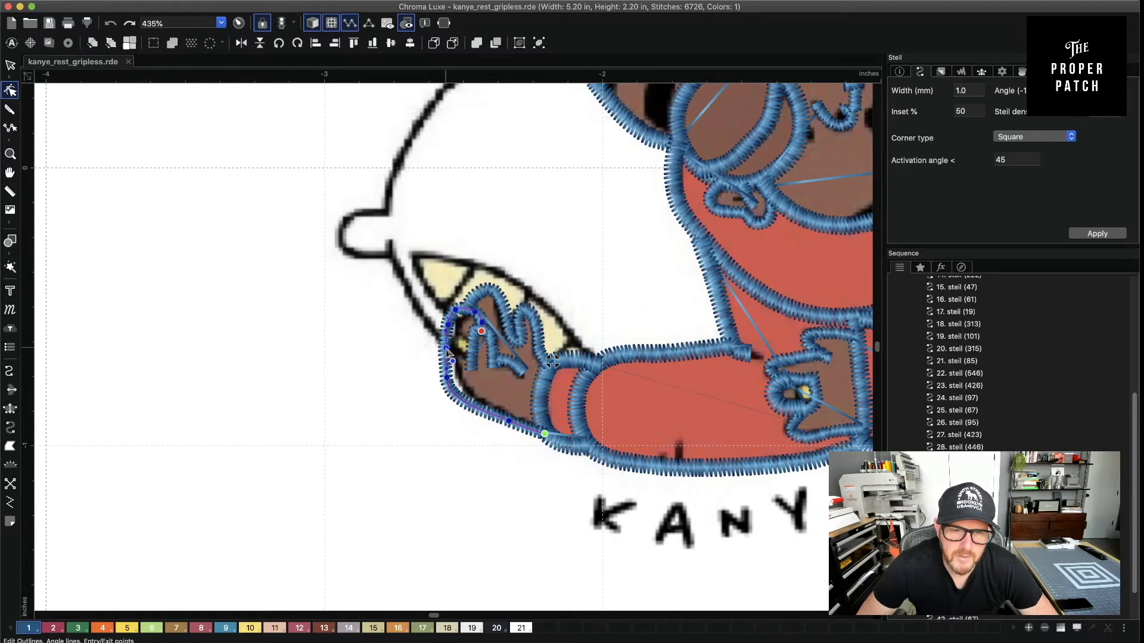
Refine the left hand's outer outline by nudging its lower and upper points inward and deleting the surplus points along the side
{"action": "left_click_drag", "start_coordinate": [449, 355], "coordinate": [451, 378]}
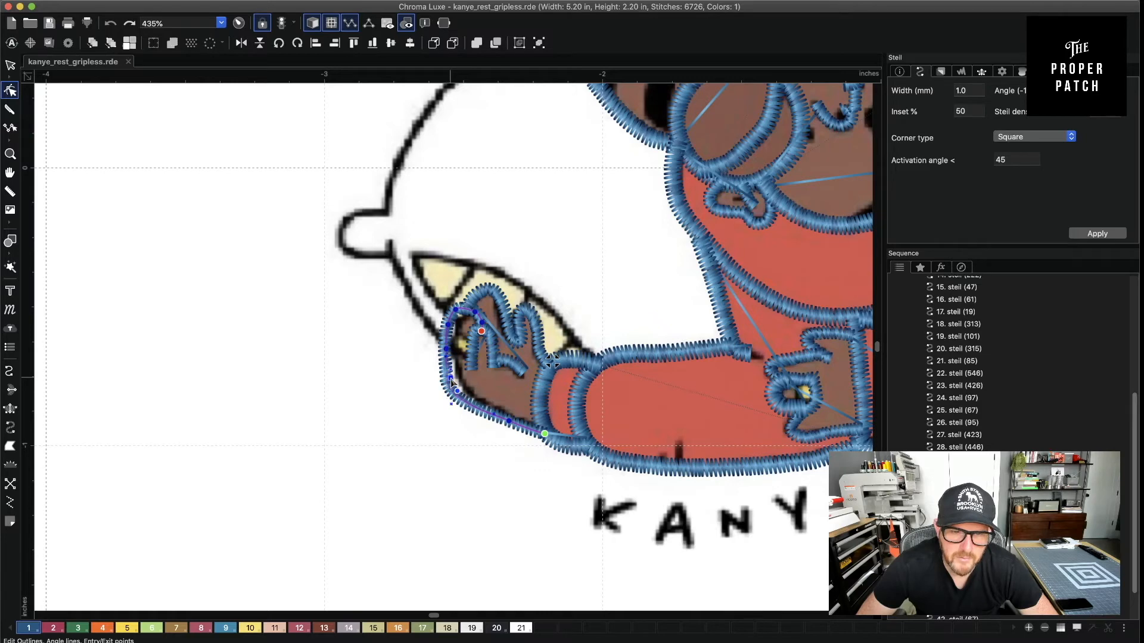
{"action": "left_click", "coordinate": [449, 324]}
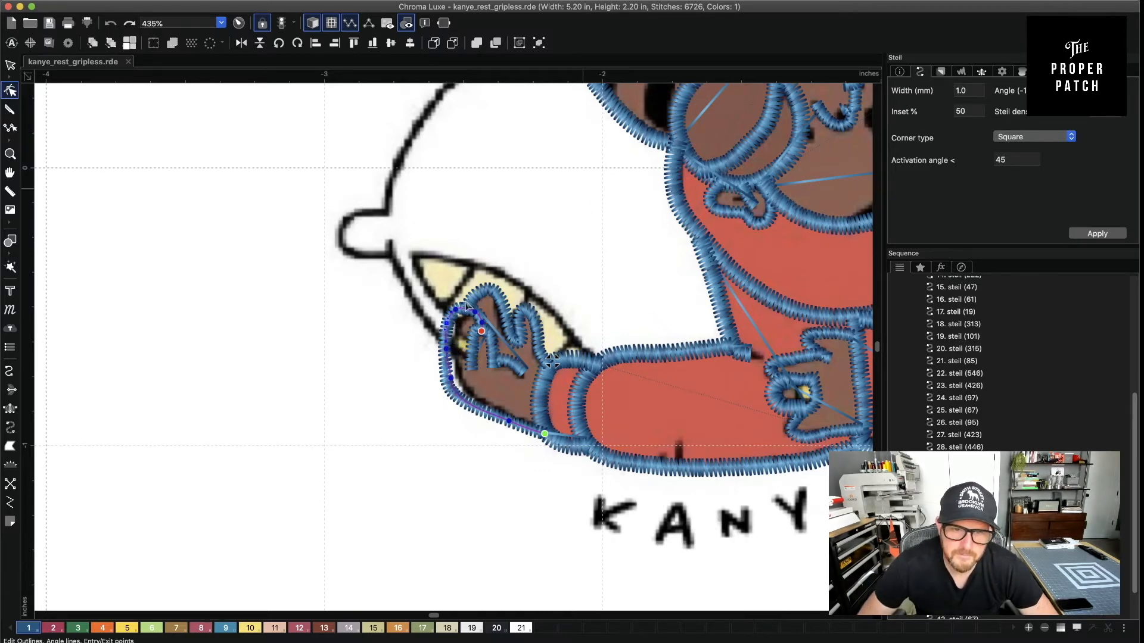
{"action": "key", "text": "Delete"}
{"action": "mouse_move", "coordinate": [468, 325]}
{"action": "left_mouse_down"}
{"action": "mouse_move", "coordinate": [451, 325]}
{"action": "mouse_move", "coordinate": [458, 308]}
{"action": "left_mouse_up"}
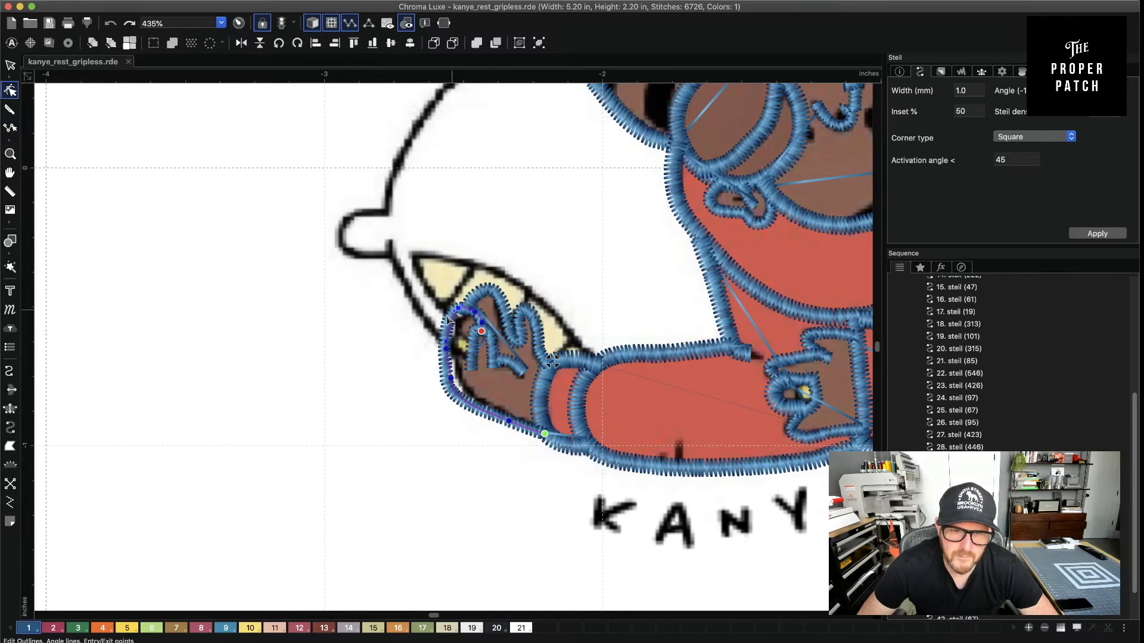
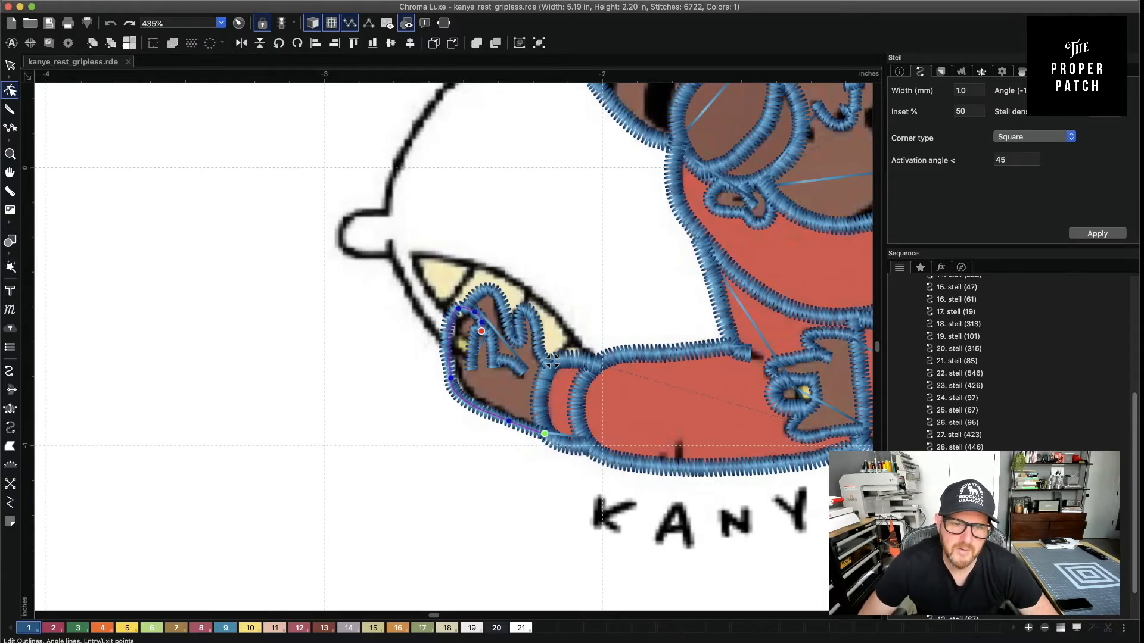
{"action": "key", "text": "g"}
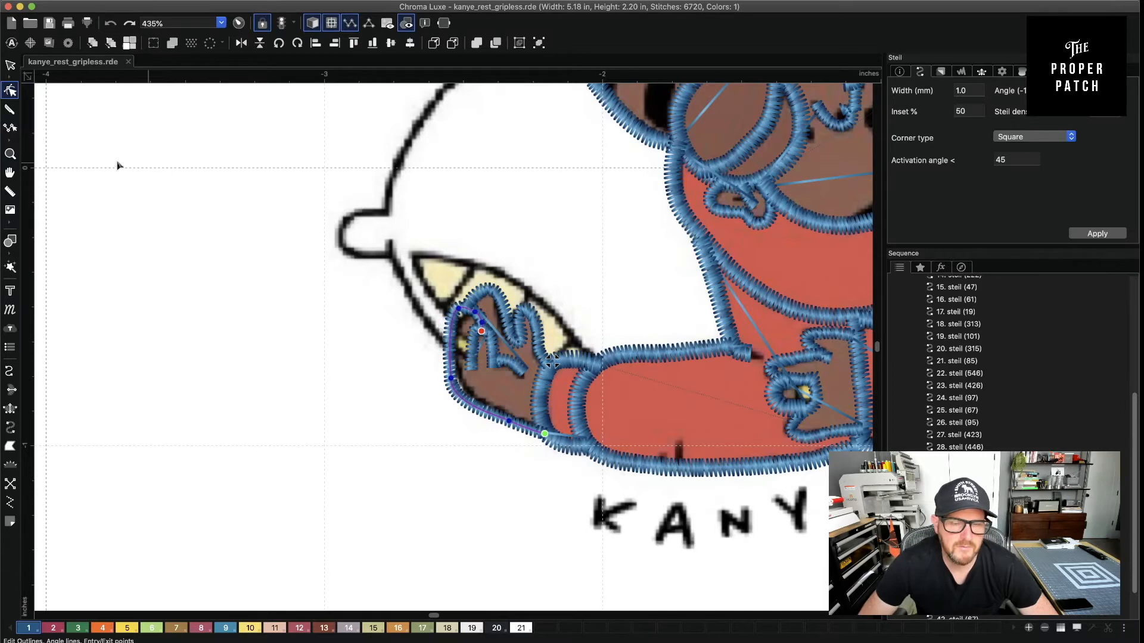
Draw two short 0.8 mm wide steil lines across the finger of the left hand to outline its ring
{"action": "left_click", "coordinate": [10, 428]}
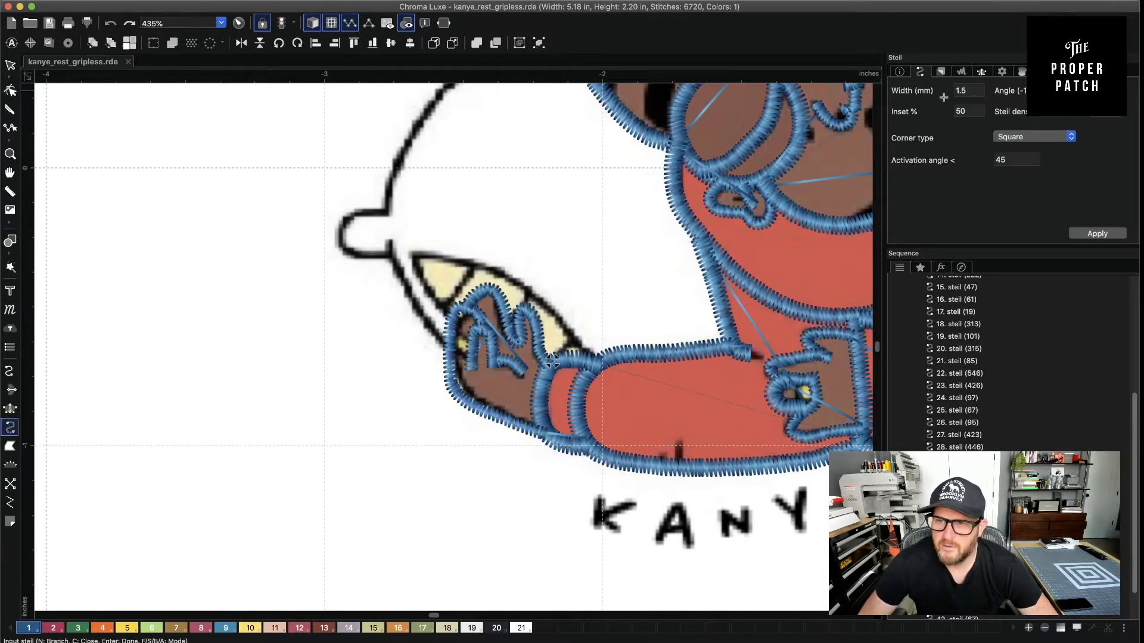
{"action": "double_click", "coordinate": [961, 90]}
{"action": "type", "text": ".8"}
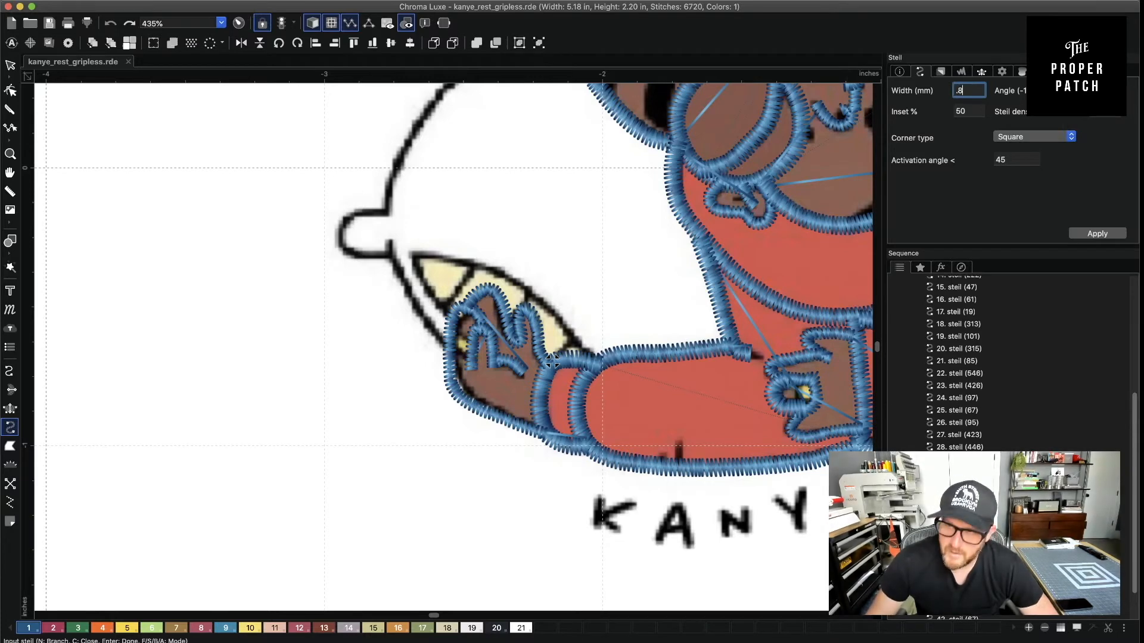
{"action": "left_click", "coordinate": [1114, 236]}
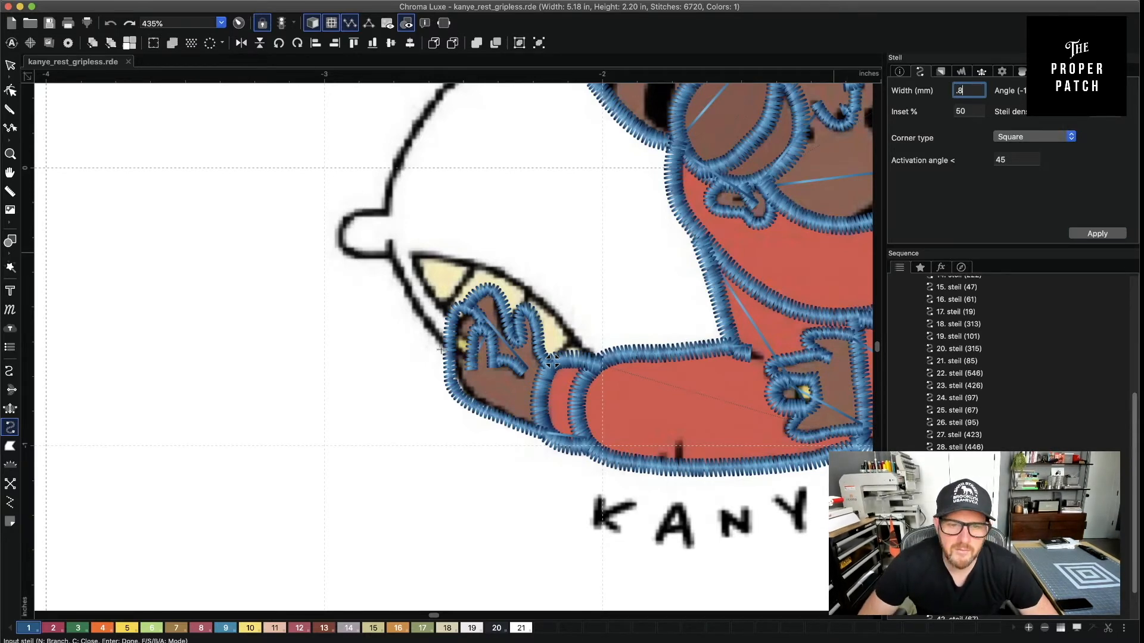
{"action": "left_click", "coordinate": [471, 351]}
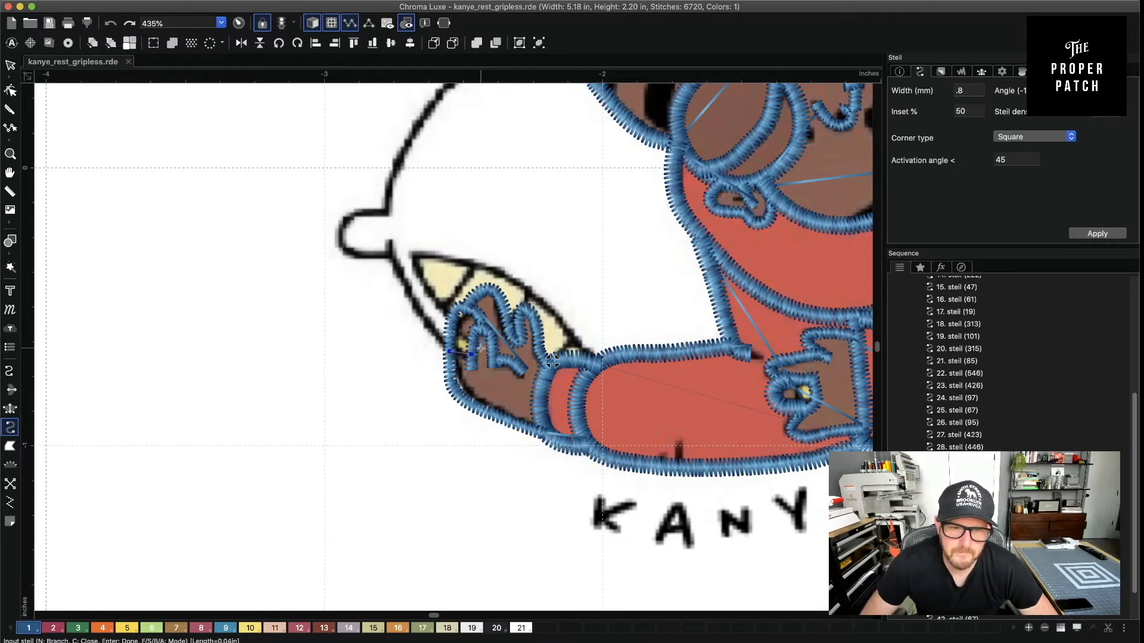
{"action": "key", "text": "Return"}
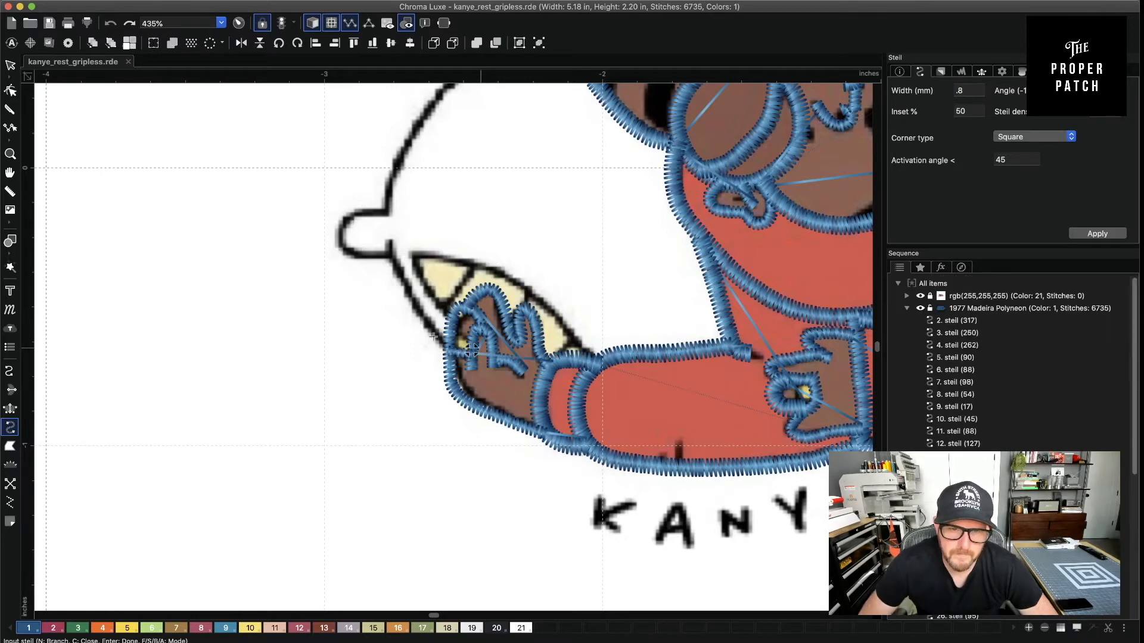
{"action": "left_click", "coordinate": [472, 338]}
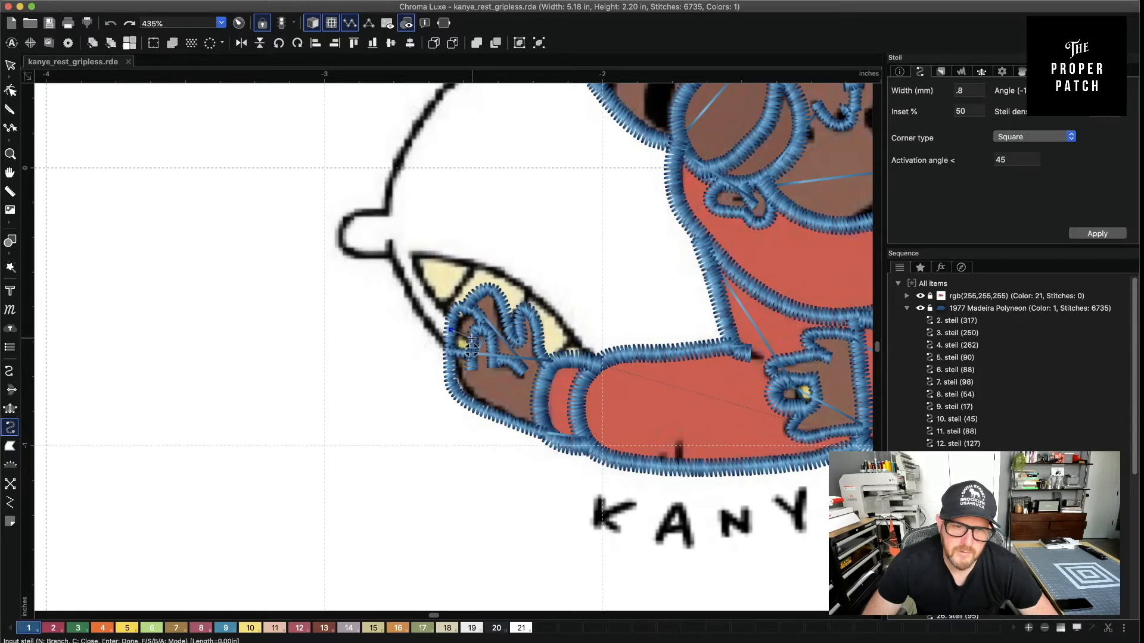
{"action": "key", "text": "Return"}
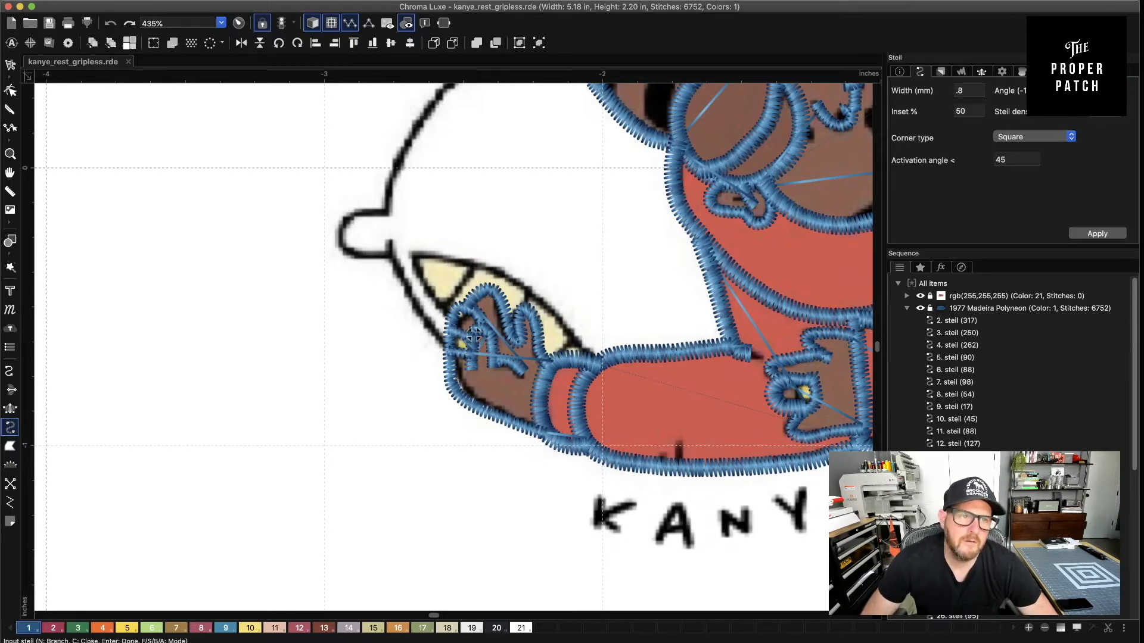
Rotate the upper ring line on the left hand by about 6.5 degrees and deselect it
{"action": "left_click", "coordinate": [10, 64]}
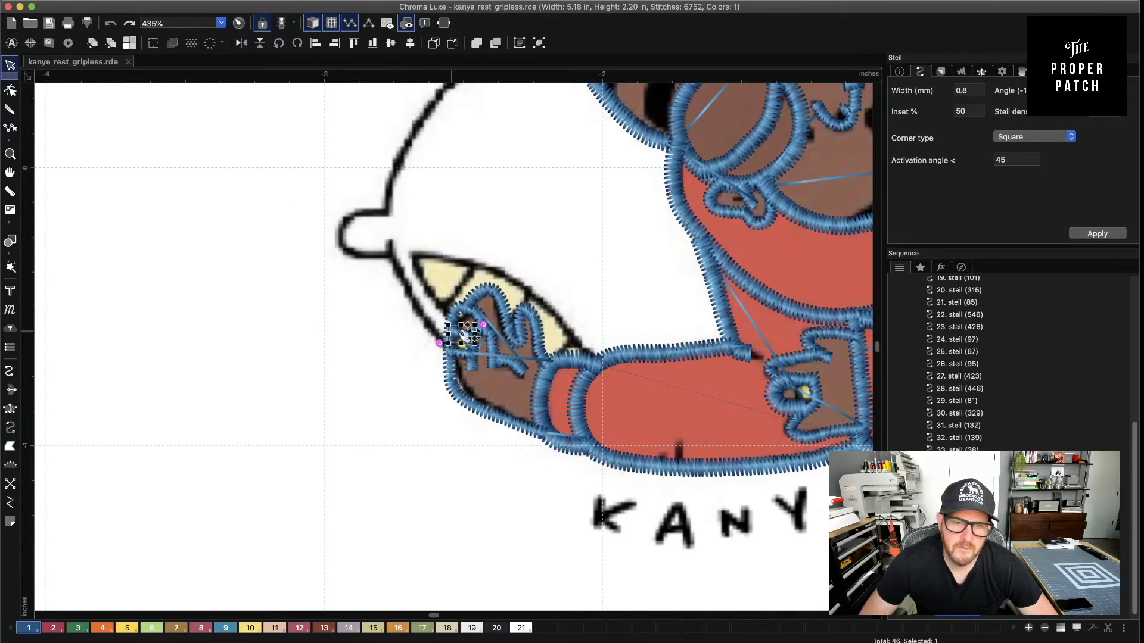
{"action": "left_click_drag", "start_coordinate": [483, 322], "coordinate": [498, 332]}
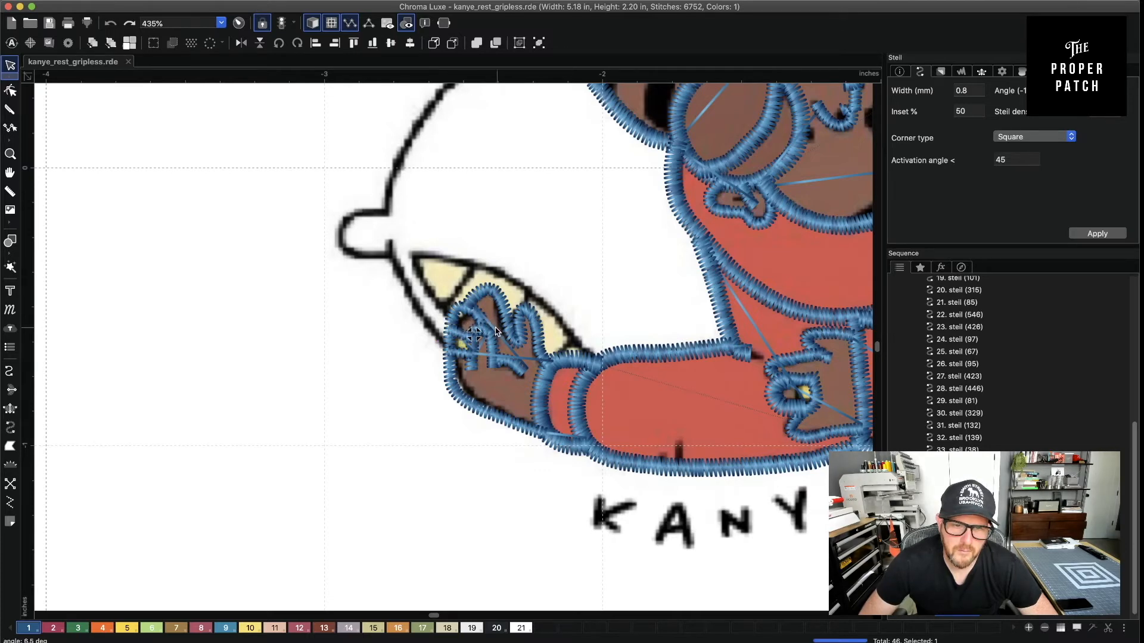
{"action": "left_click", "coordinate": [602, 246]}
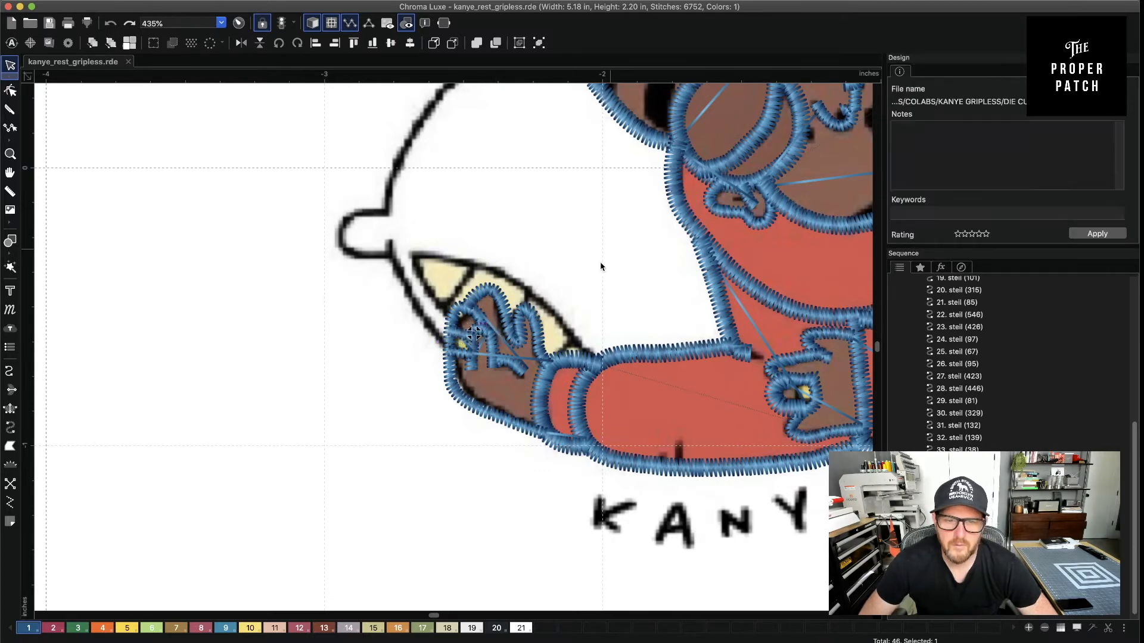
Draw a short 0.8 mm steil line for the ring detail on the other hand, beside the forearm
{"action": "scroll", "coordinate": [602, 257], "scroll_direction": "down", "scroll_amount": 3}
{"action": "scroll", "coordinate": [601, 266], "scroll_direction": "down", "scroll_amount": 2}
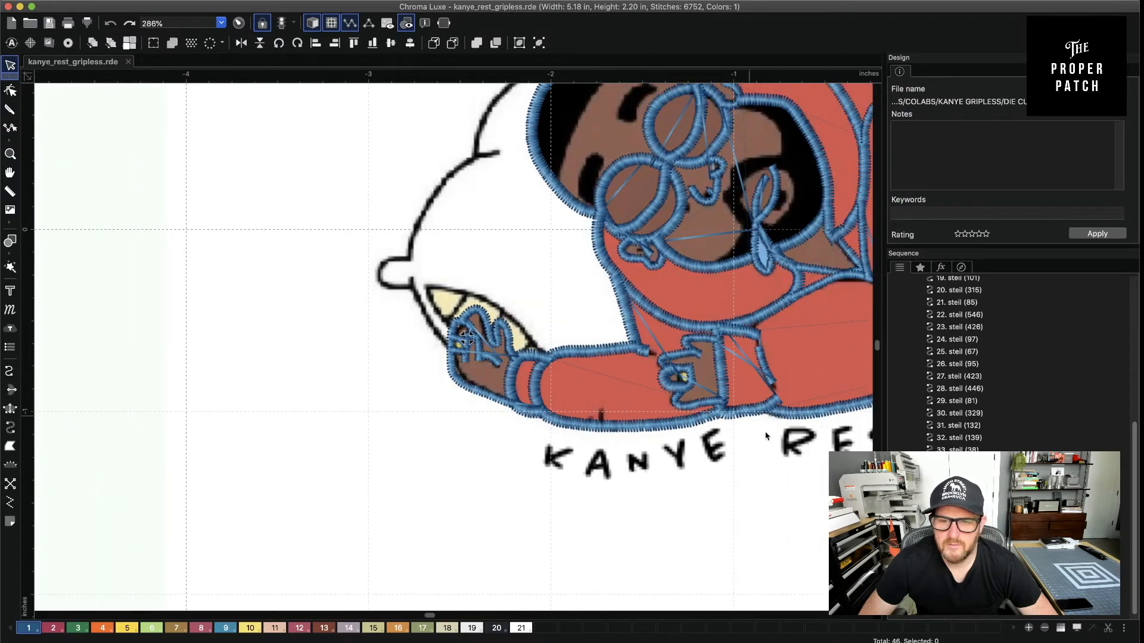
{"action": "left_click", "coordinate": [10, 427]}
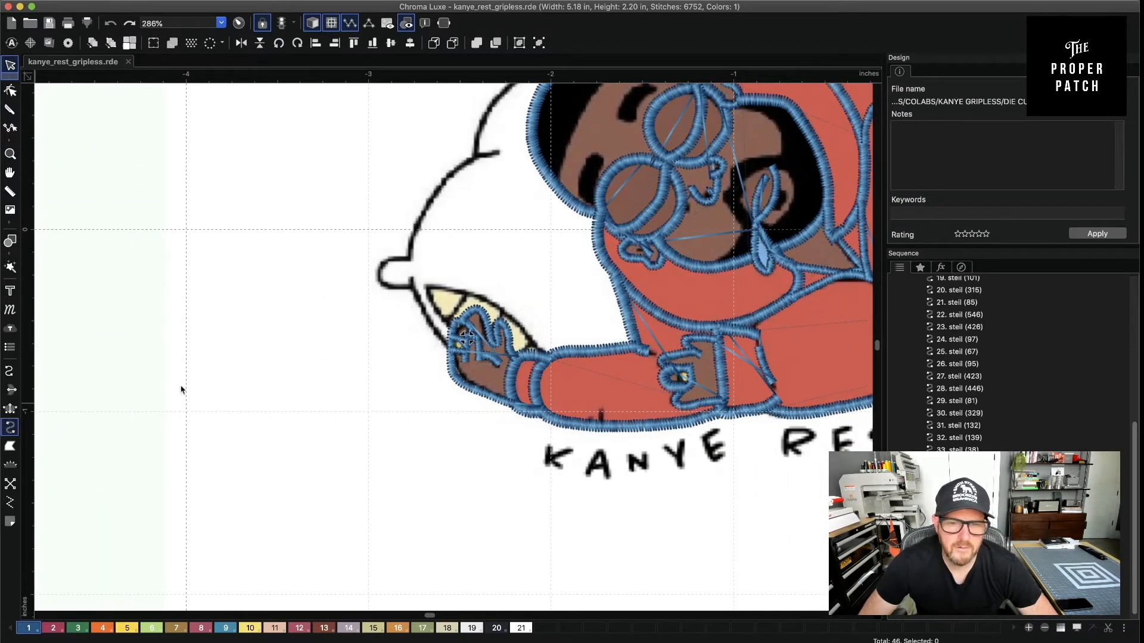
{"action": "left_click", "coordinate": [679, 382]}
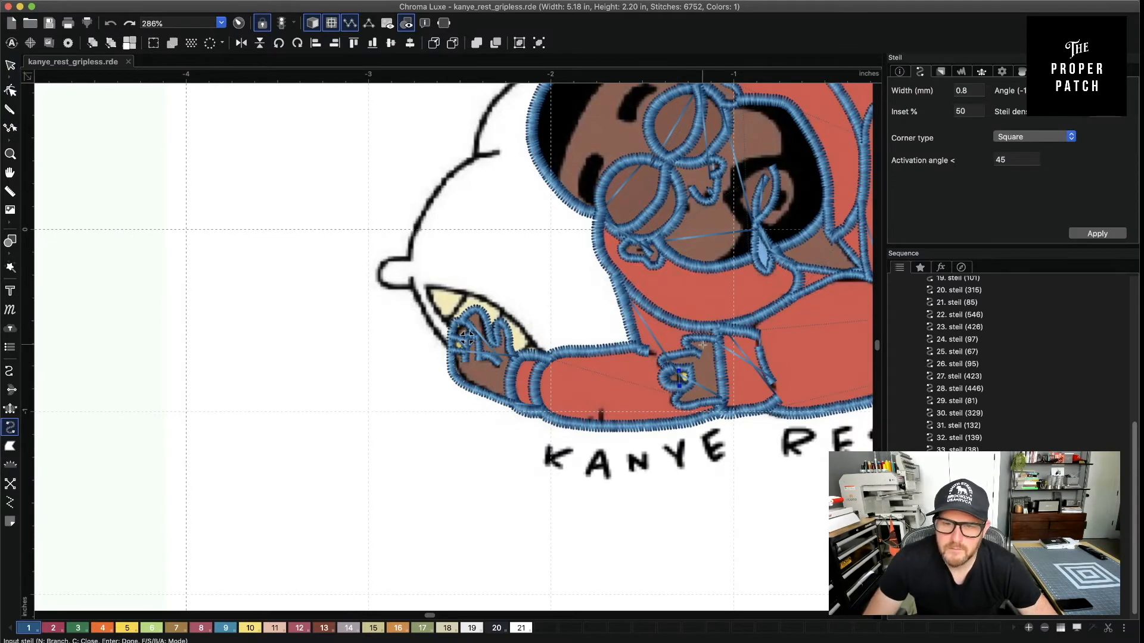
{"action": "key", "text": "Return"}
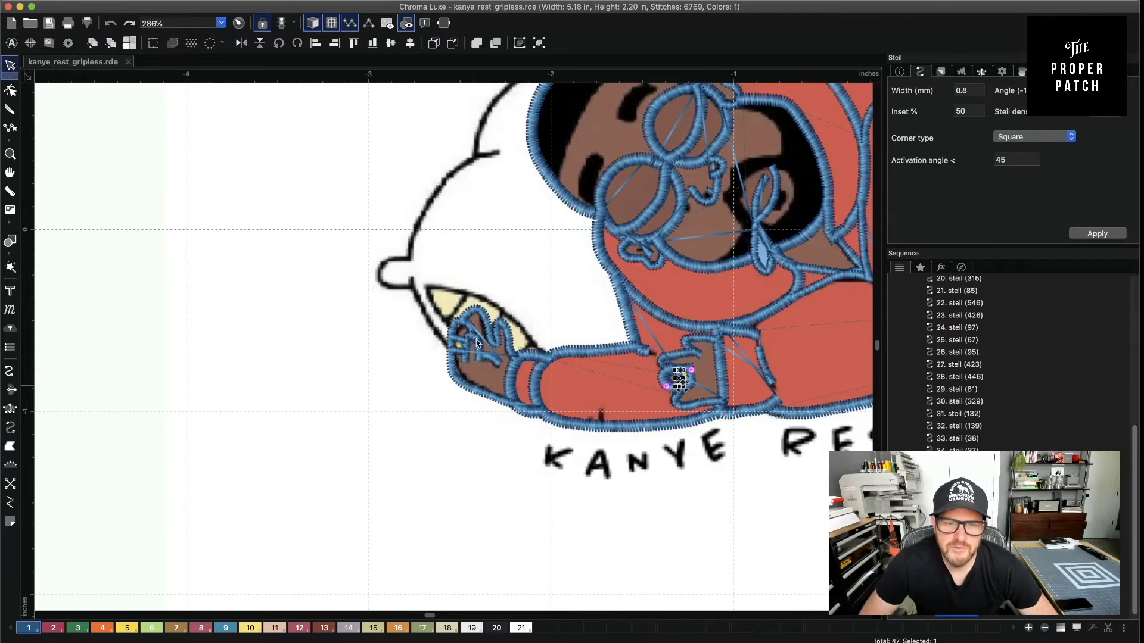
Trace the curved outline of the cream pillow opening above the left hand with a 1.0 mm wide steil stitch
{"action": "key", "text": "space"}
{"action": "left_click_drag", "start_coordinate": [388, 365], "coordinate": [306, 462]}
{"action": "left_click", "coordinate": [10, 428]}
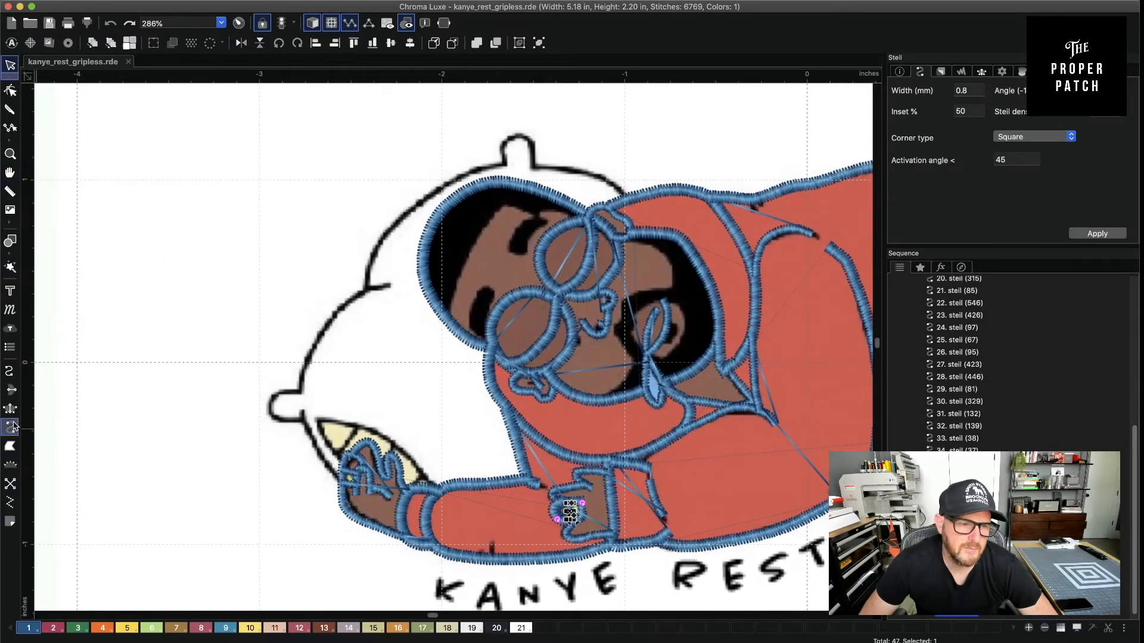
{"action": "double_click", "coordinate": [960, 91]}
{"action": "type", "text": "1"}
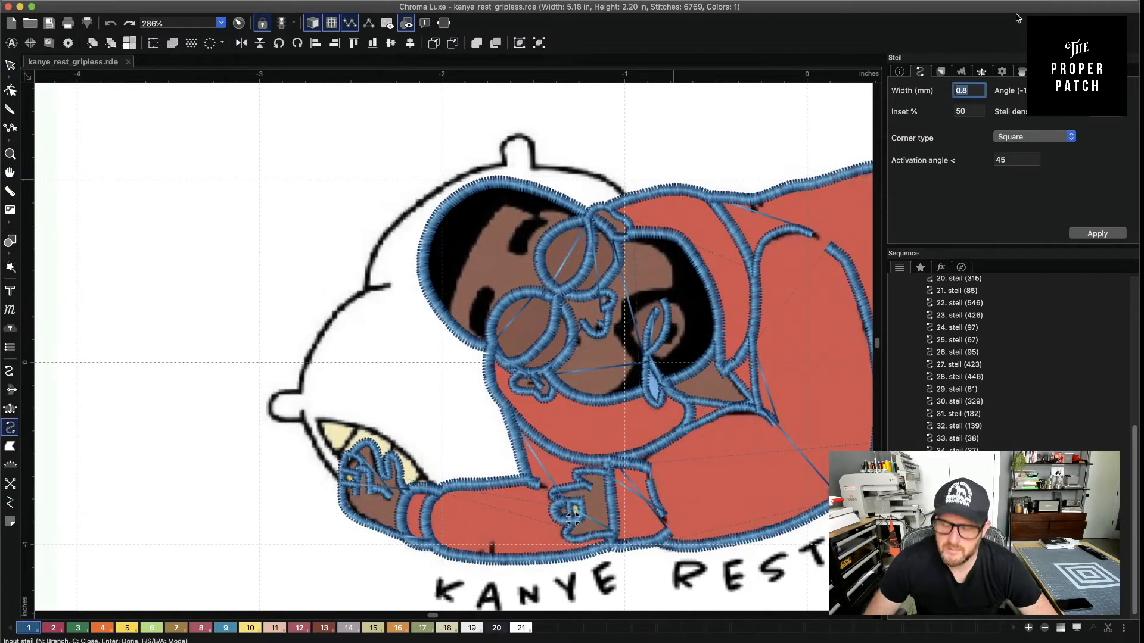
{"action": "type", "text": ".0"}
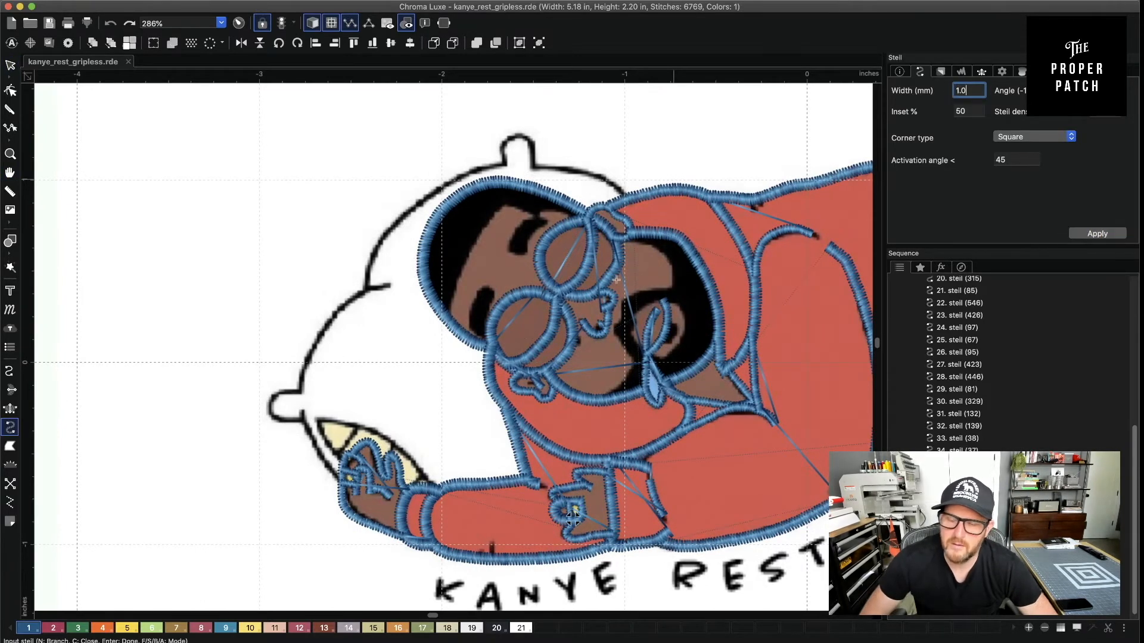
{"action": "left_click", "coordinate": [340, 462]}
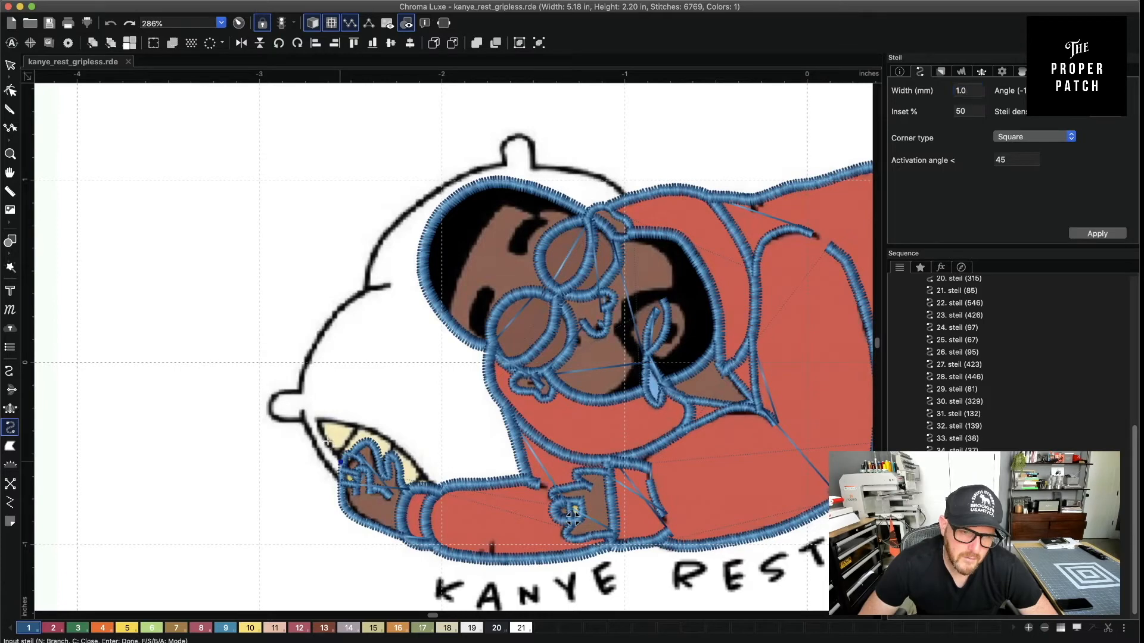
{"action": "left_click", "coordinate": [319, 420]}
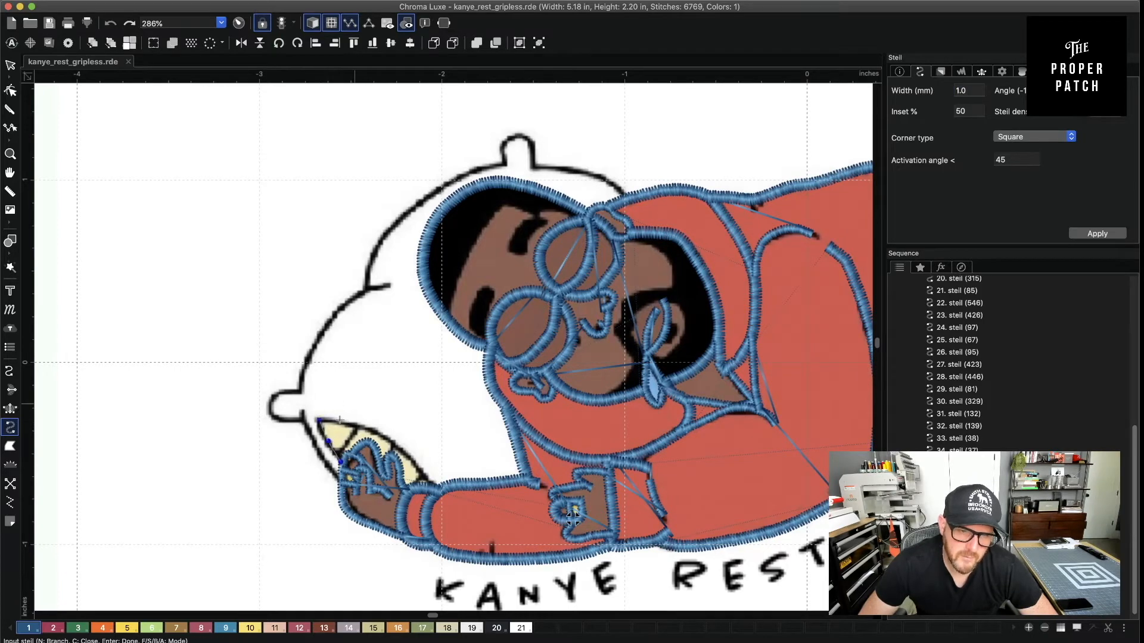
{"action": "left_click", "coordinate": [347, 423]}
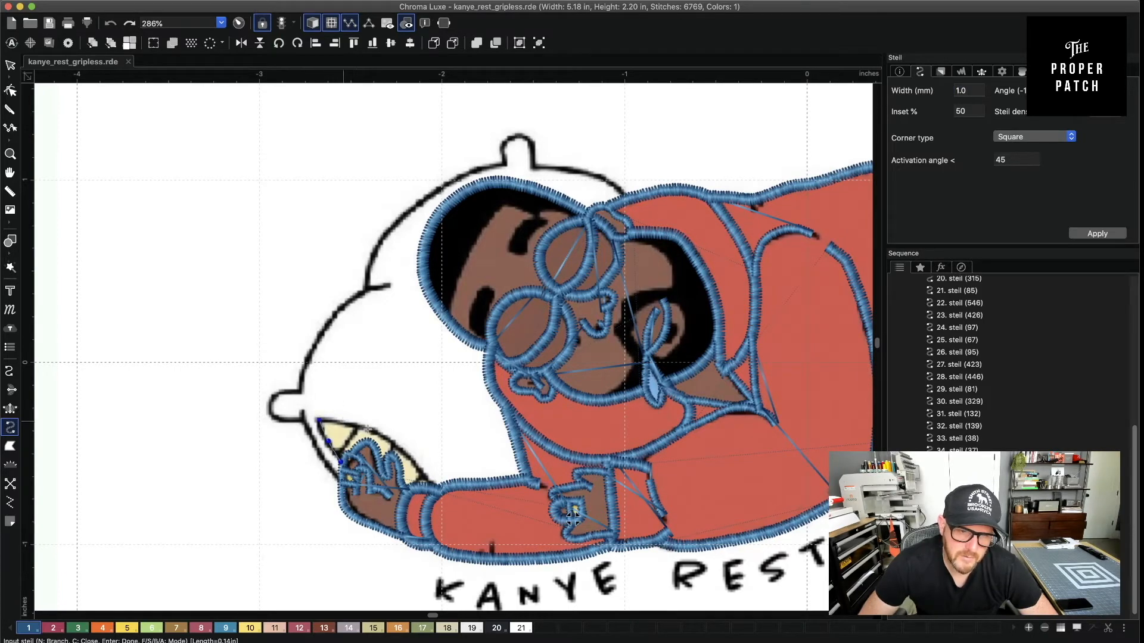
{"action": "left_click", "coordinate": [401, 445]}
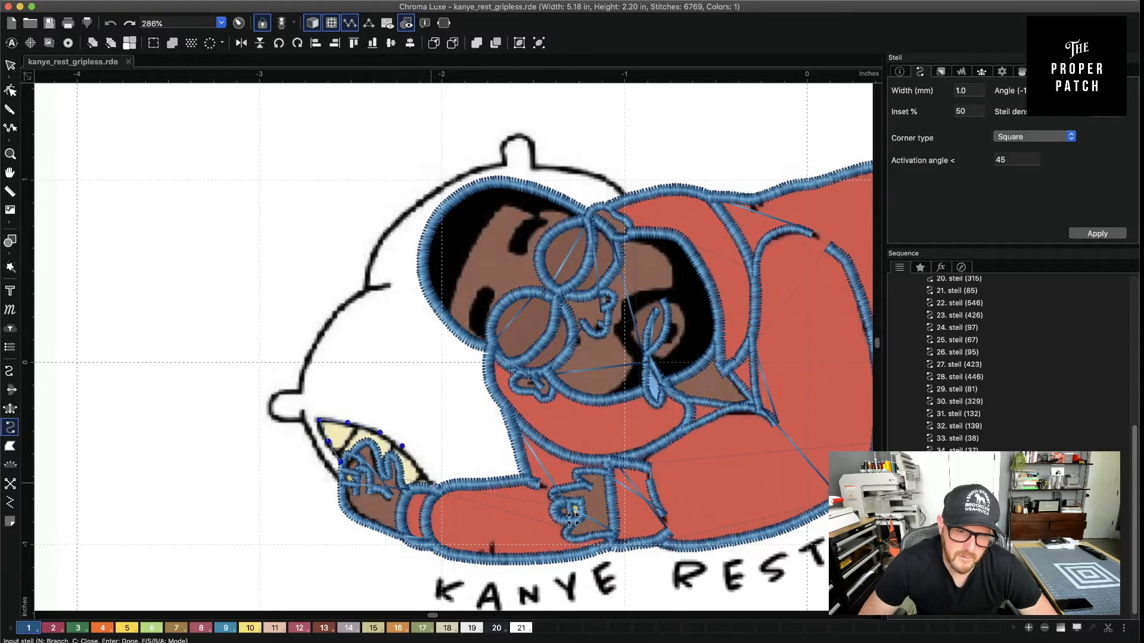
{"action": "left_click", "coordinate": [423, 467]}
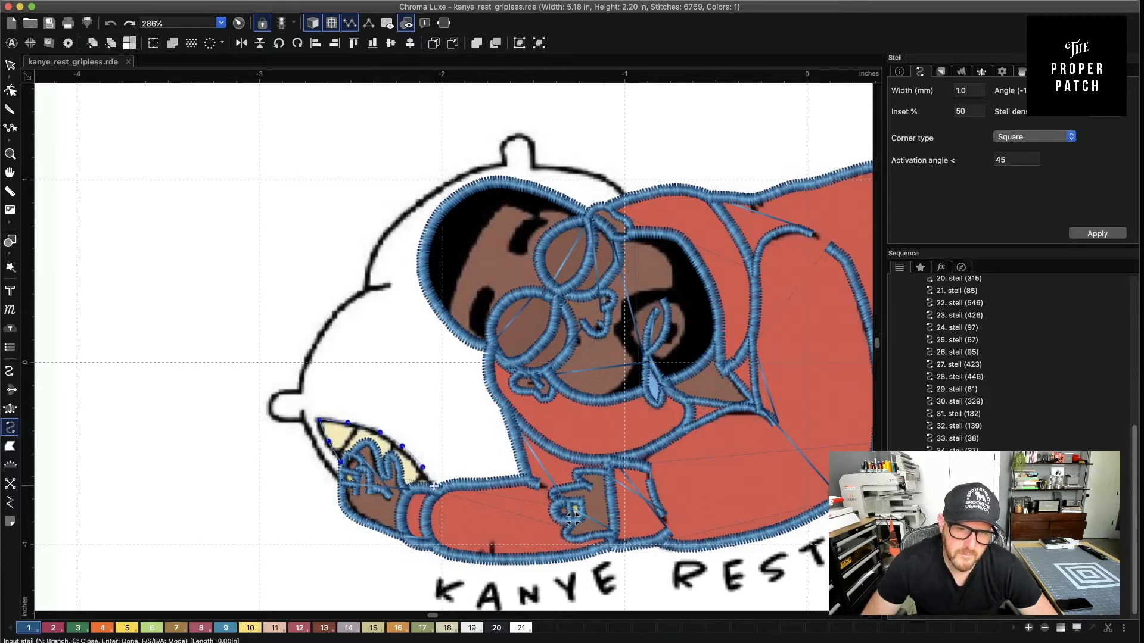
{"action": "key", "text": "Return"}
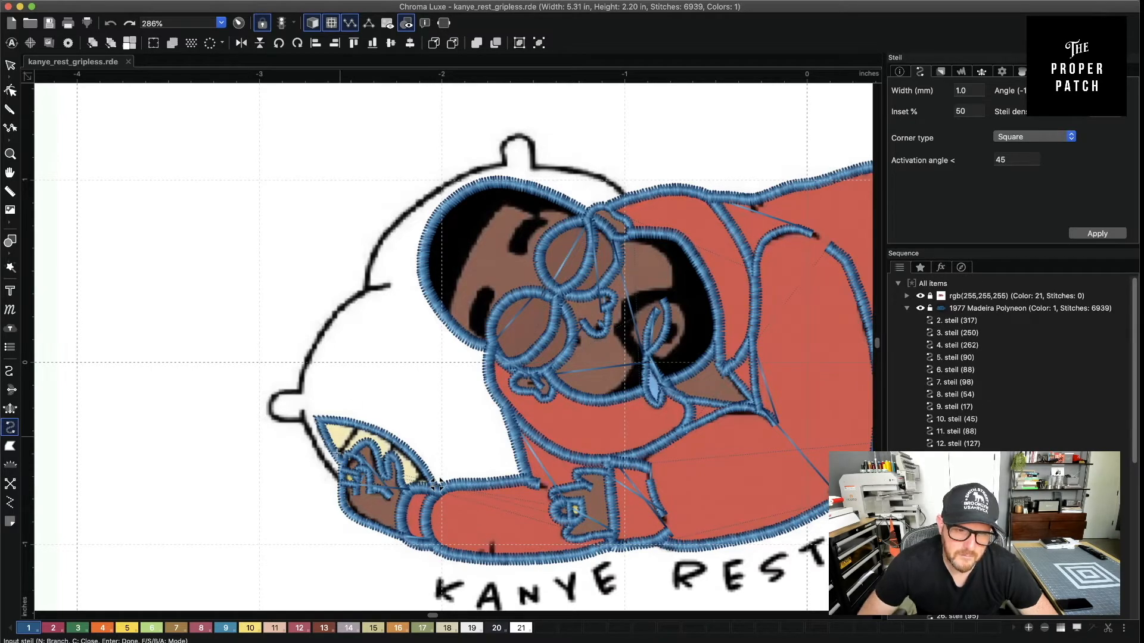
Add three short 1.0 mm steil lines for the inner strokes across the cream pillow opening, from its upper edge toward the hand
{"action": "left_click", "coordinate": [360, 419]}
{"action": "key", "text": "Return"}
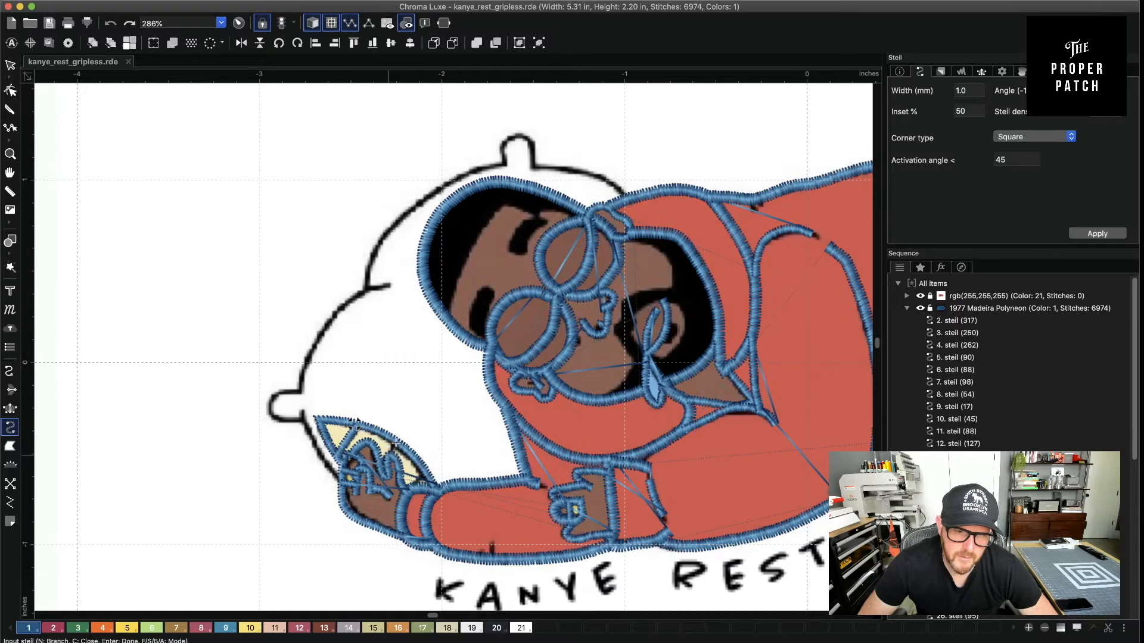
{"action": "left_click", "coordinate": [411, 435]}
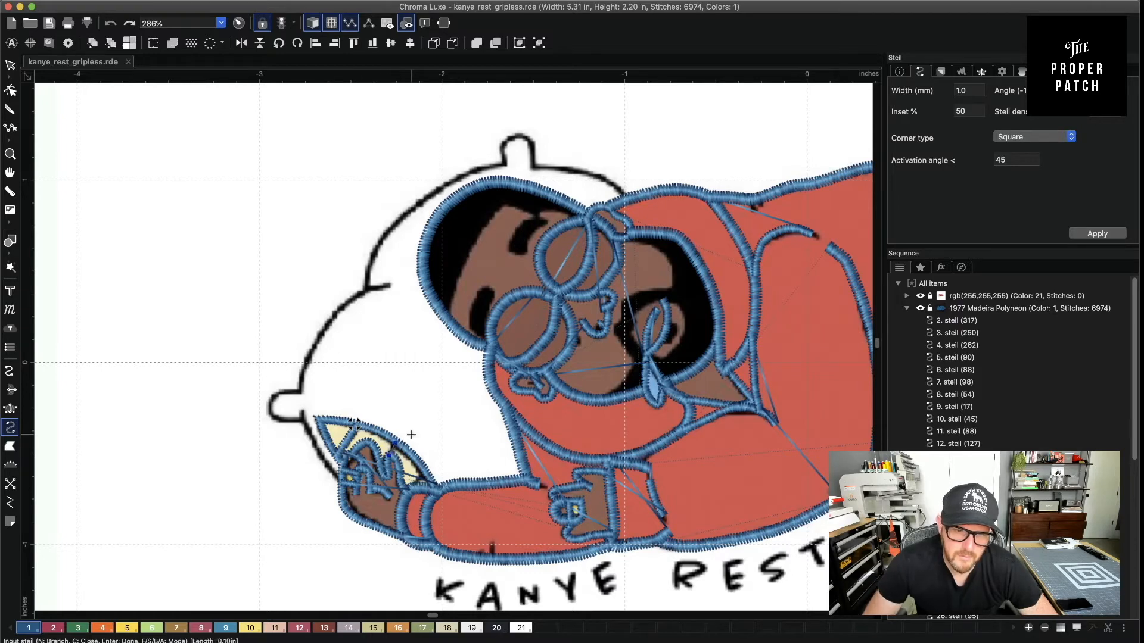
{"action": "key", "text": "Return"}
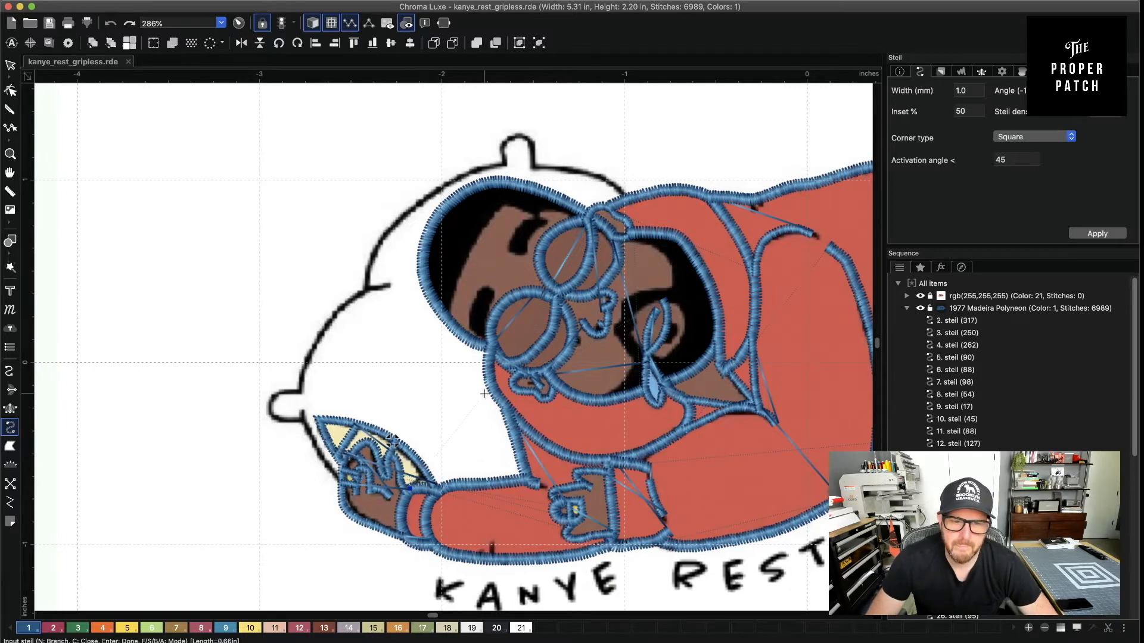
{"action": "left_click", "coordinate": [421, 467]}
{"action": "key", "text": "Return"}
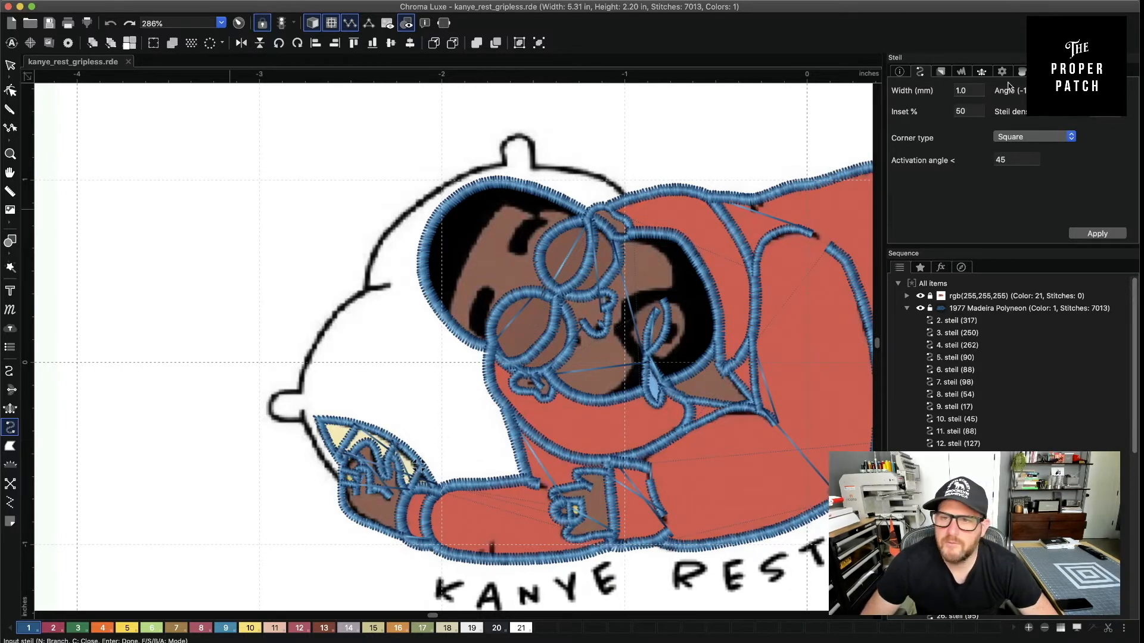
Trace the pillow's lower edge from the left hand up to the corner knob with a 1.5 mm wide steil stitch
{"action": "left_click", "coordinate": [968, 90]}
{"action": "type", "text": "1.5"}
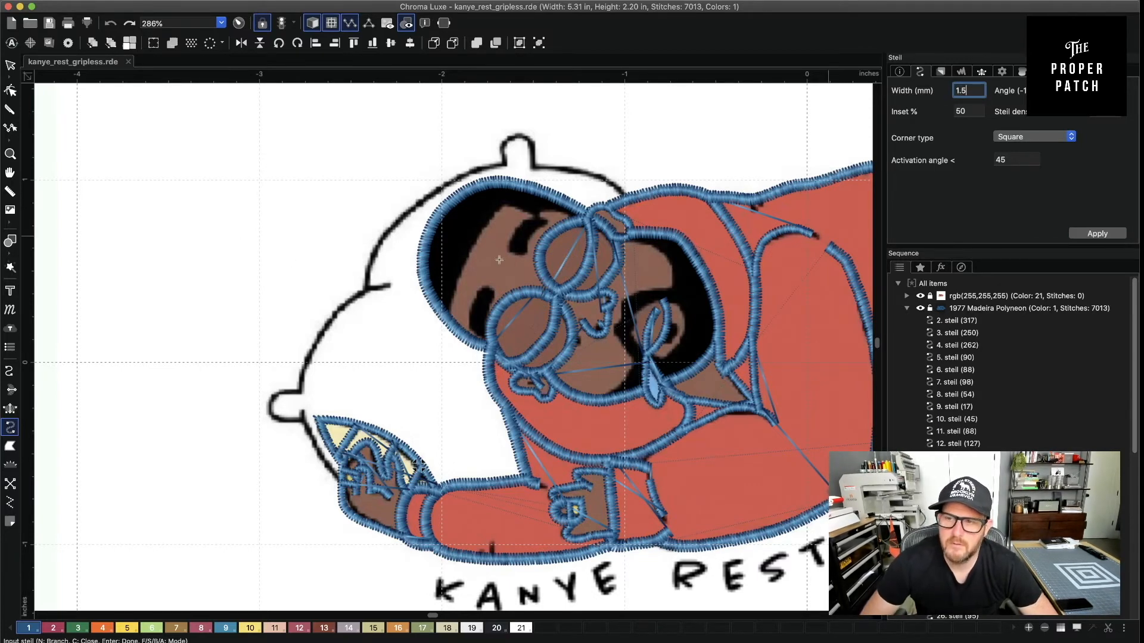
{"action": "left_click", "coordinate": [341, 486]}
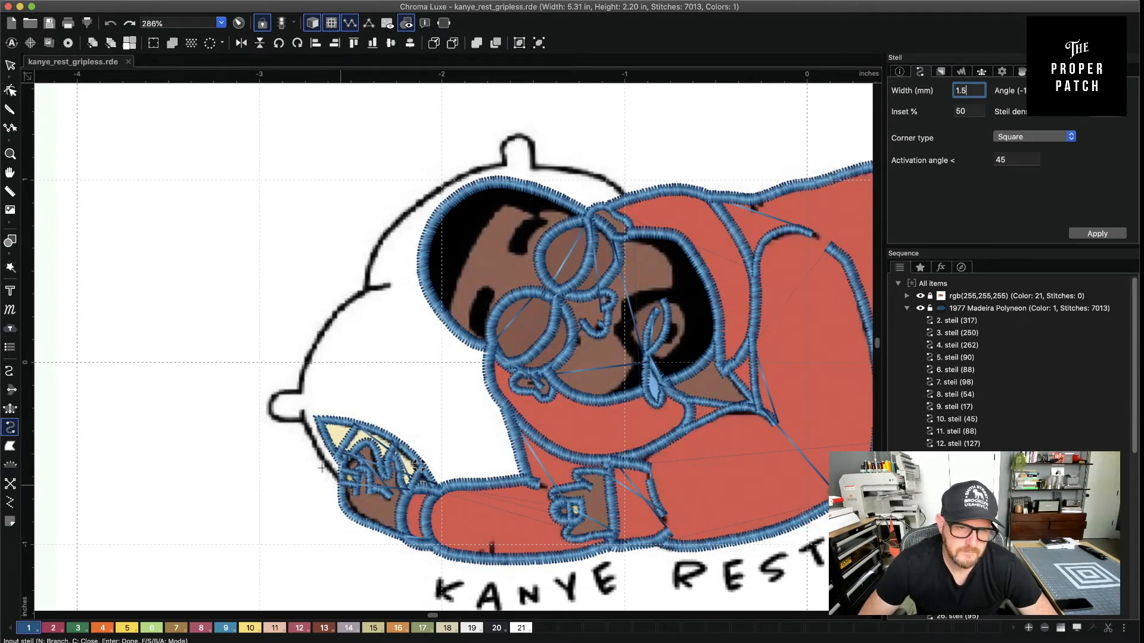
{"action": "left_click", "coordinate": [299, 409]}
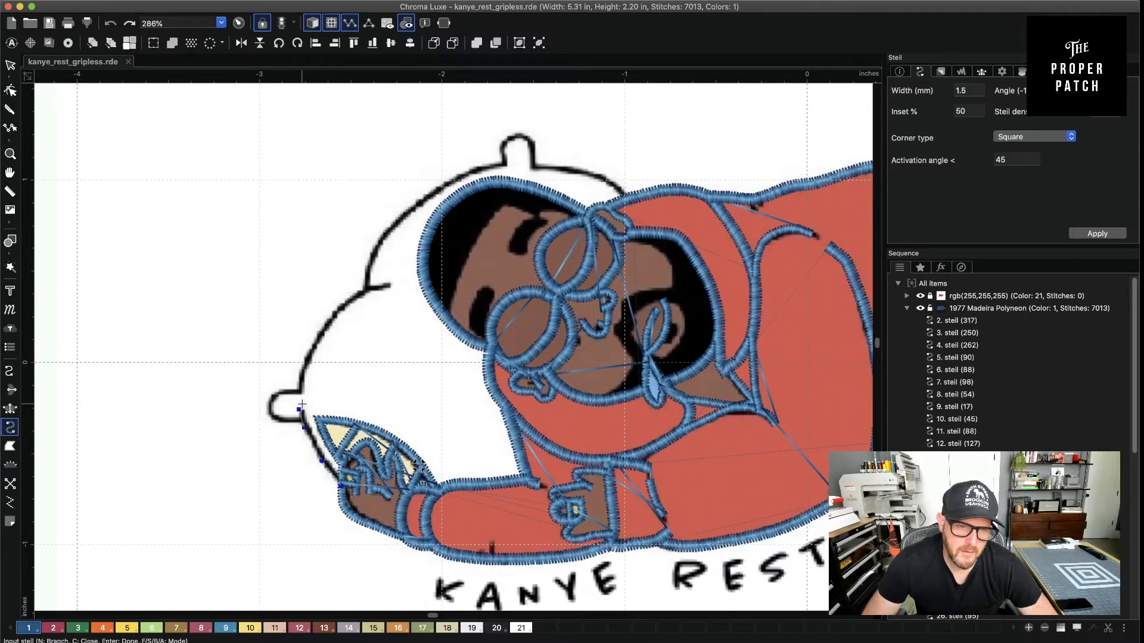
{"action": "key", "text": "Return"}
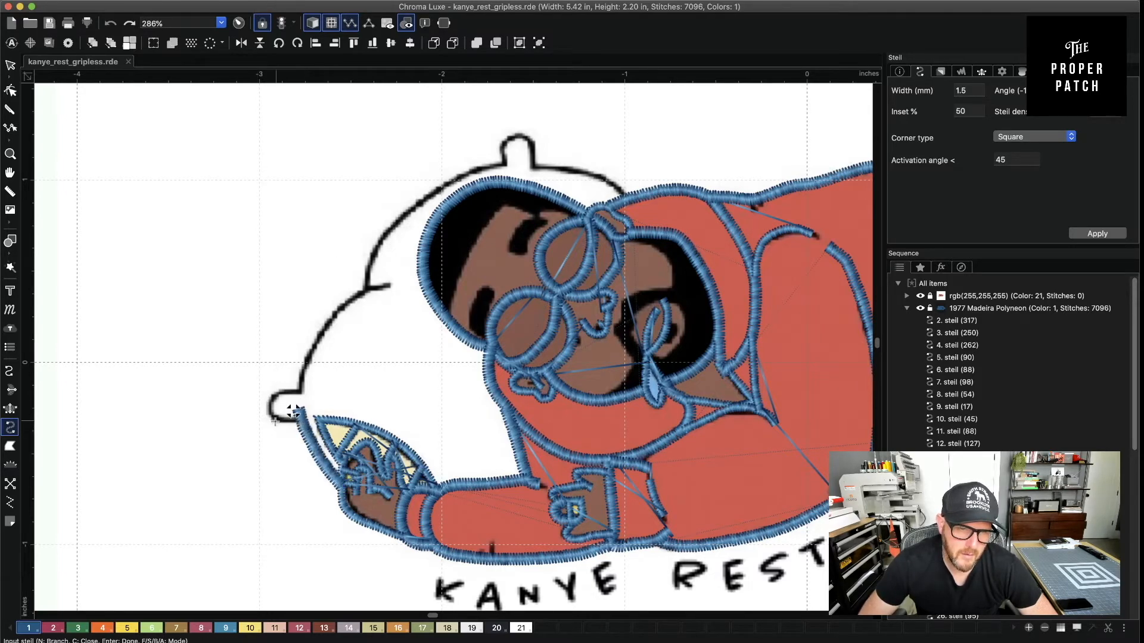
Outline the rounded knob at the pillow's lower-left corner with a 1.5 mm steil stitch
{"action": "left_click", "coordinate": [274, 421]}
{"action": "left_click", "coordinate": [268, 413]}
{"action": "left_click", "coordinate": [270, 399]}
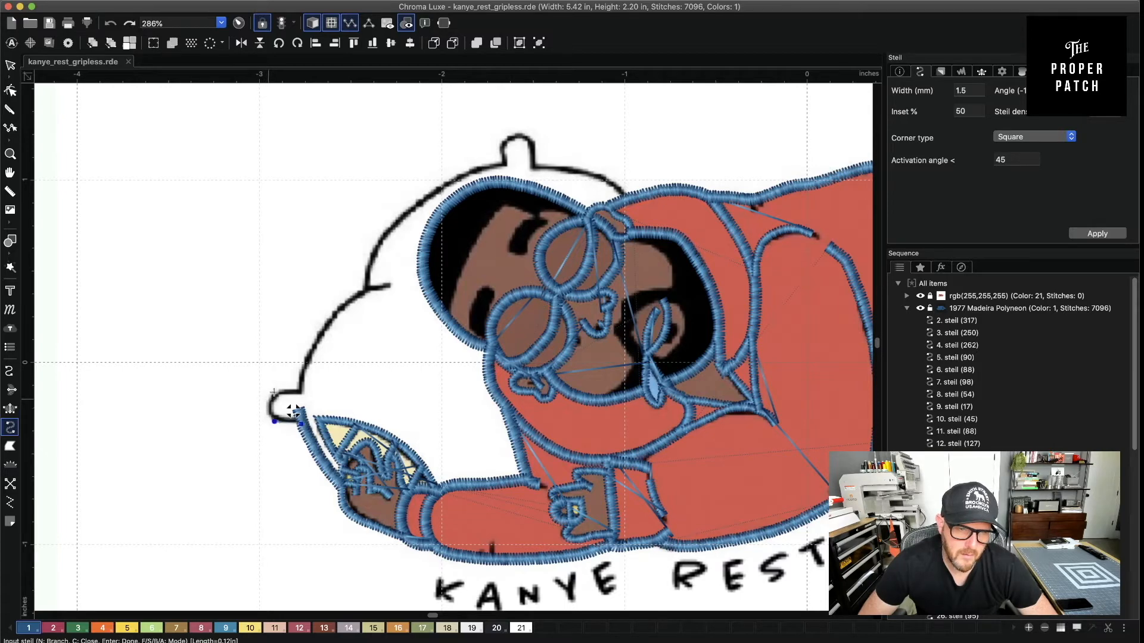
{"action": "left_click", "coordinate": [292, 391]}
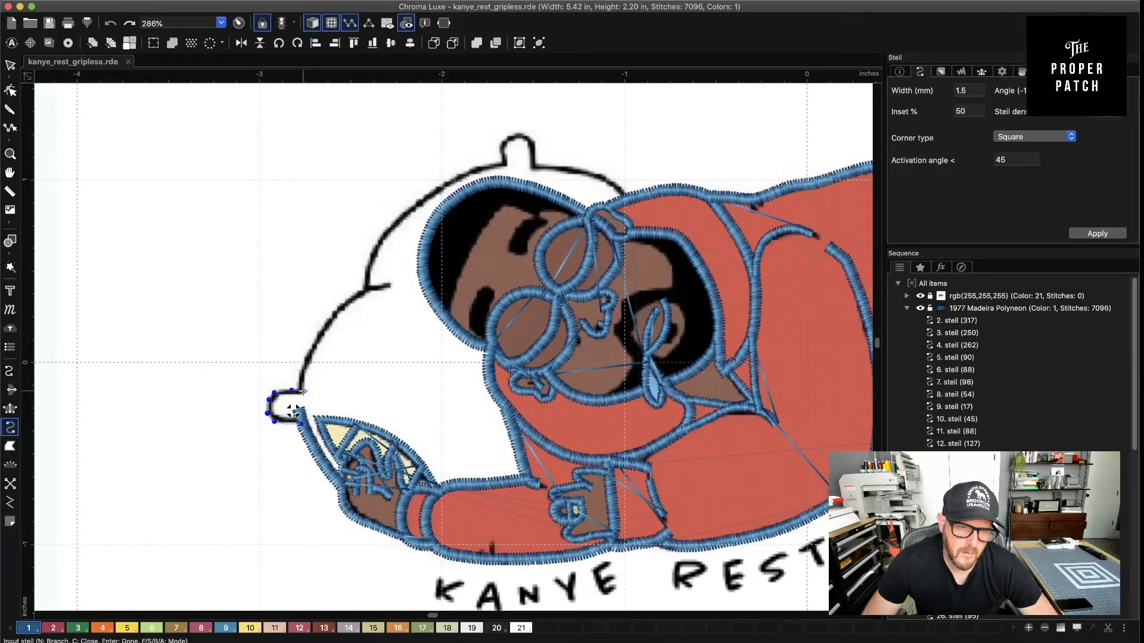
{"action": "key", "text": "Return"}
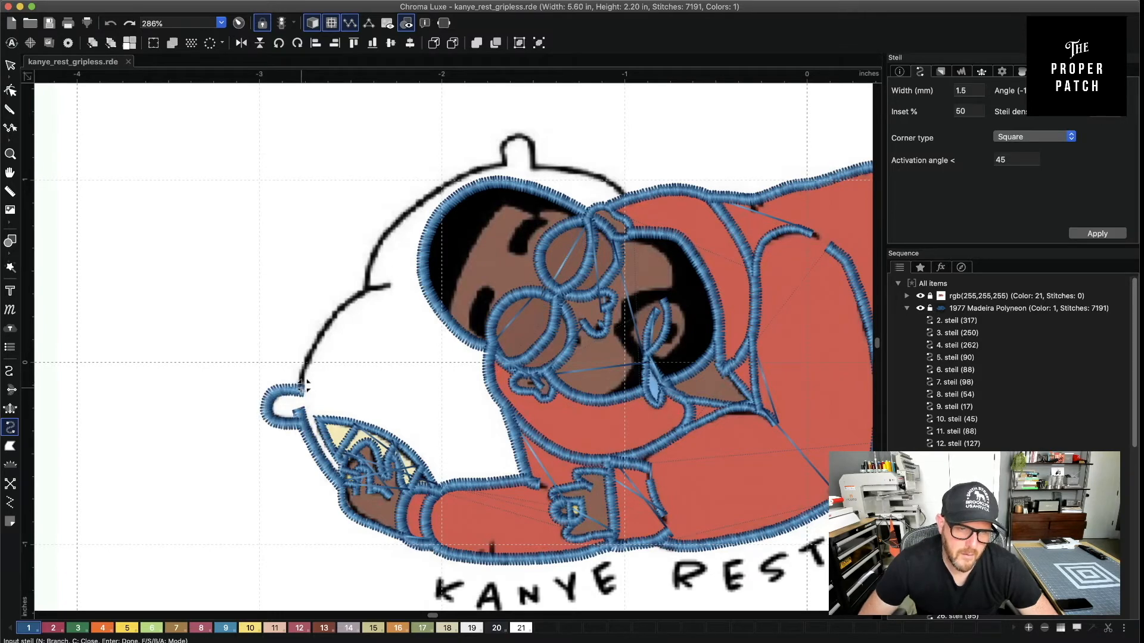
Trace the pillow's side edge from the corner knob up to the end of the crease with a 1.5 mm steil stitch
{"action": "left_click", "coordinate": [302, 368]}
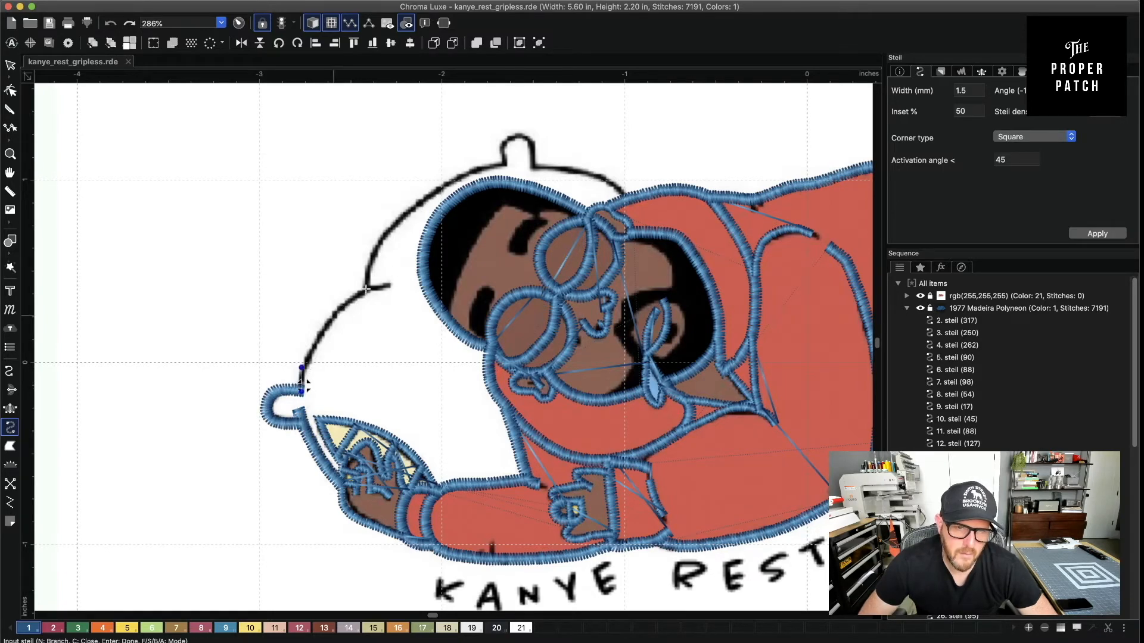
{"action": "left_click", "coordinate": [315, 342]}
{"action": "left_click", "coordinate": [344, 304]}
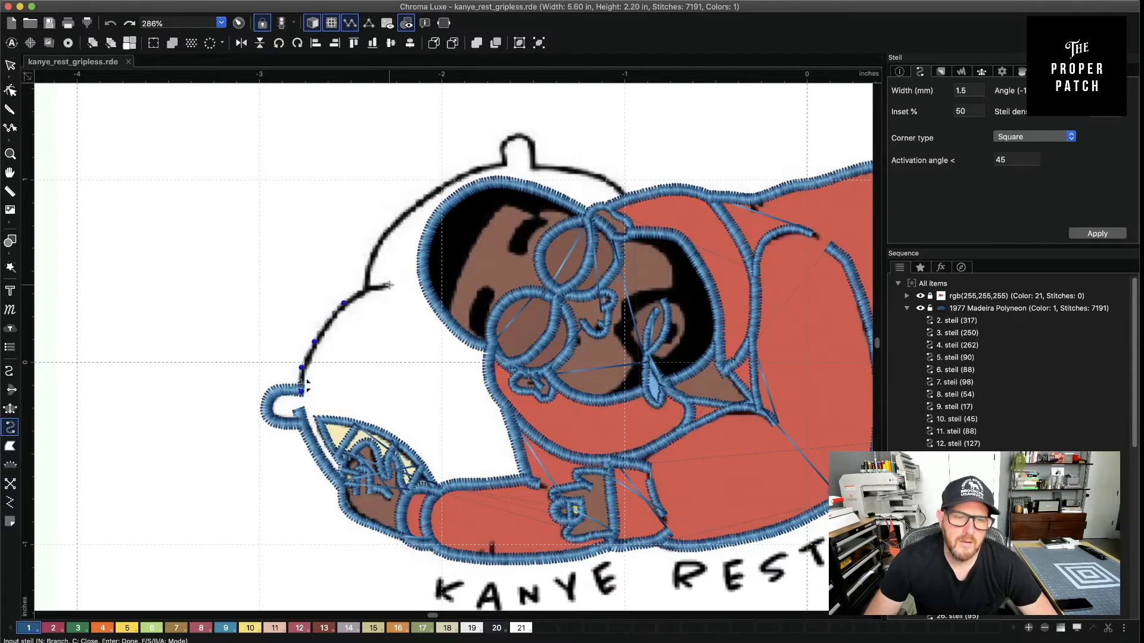
{"action": "left_click", "coordinate": [378, 287]}
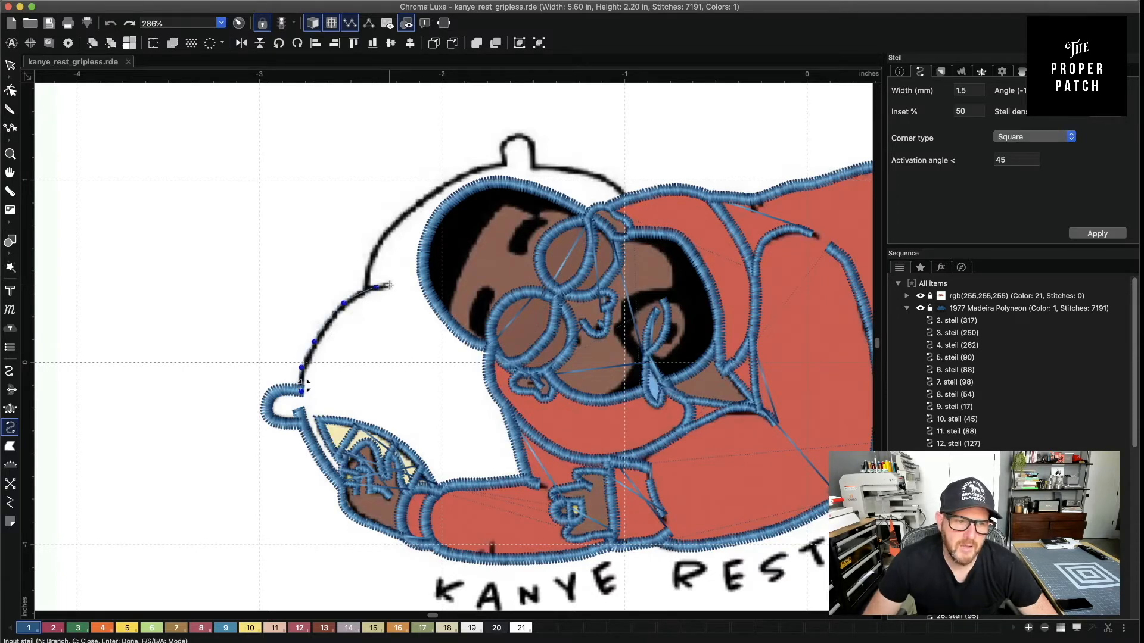
{"action": "key", "text": "Return"}
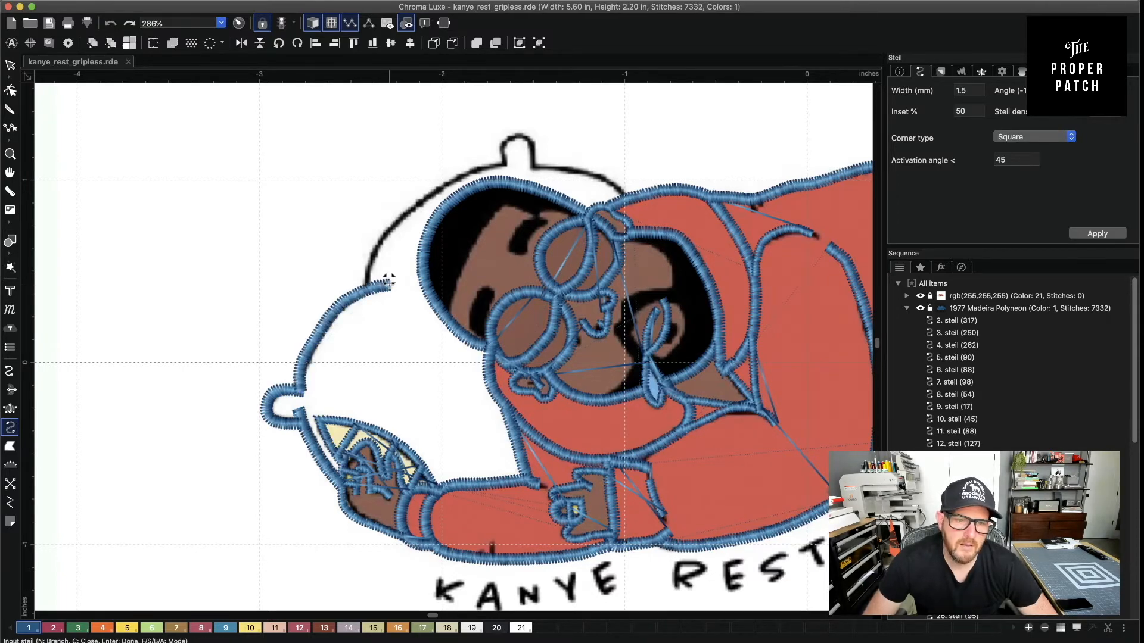
Open the pillow side line's outline for point editing and delete its surplus points along the curve and near the crease
{"action": "left_click", "coordinate": [10, 90]}
{"action": "left_click", "coordinate": [326, 356]}
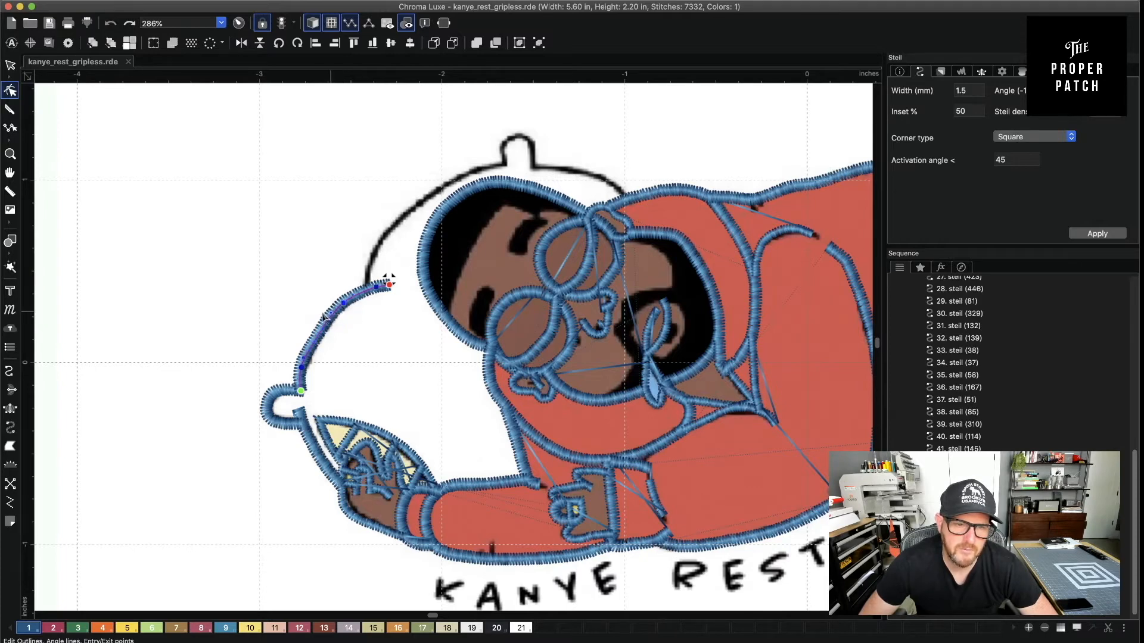
{"action": "left_click", "coordinate": [334, 284]}
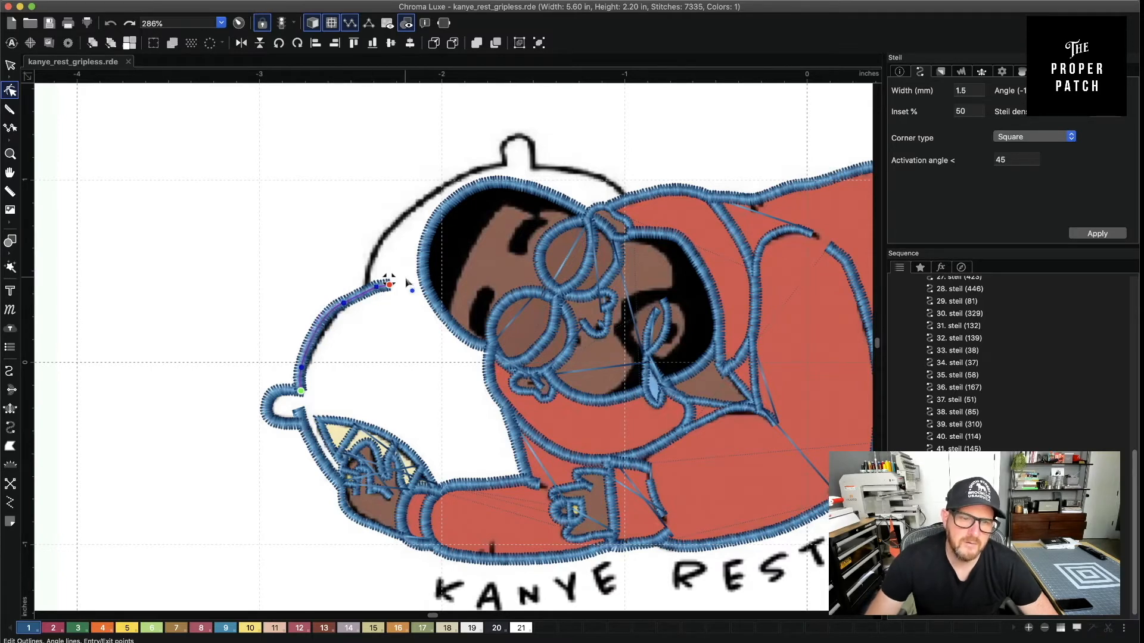
{"action": "key", "text": "Delete"}
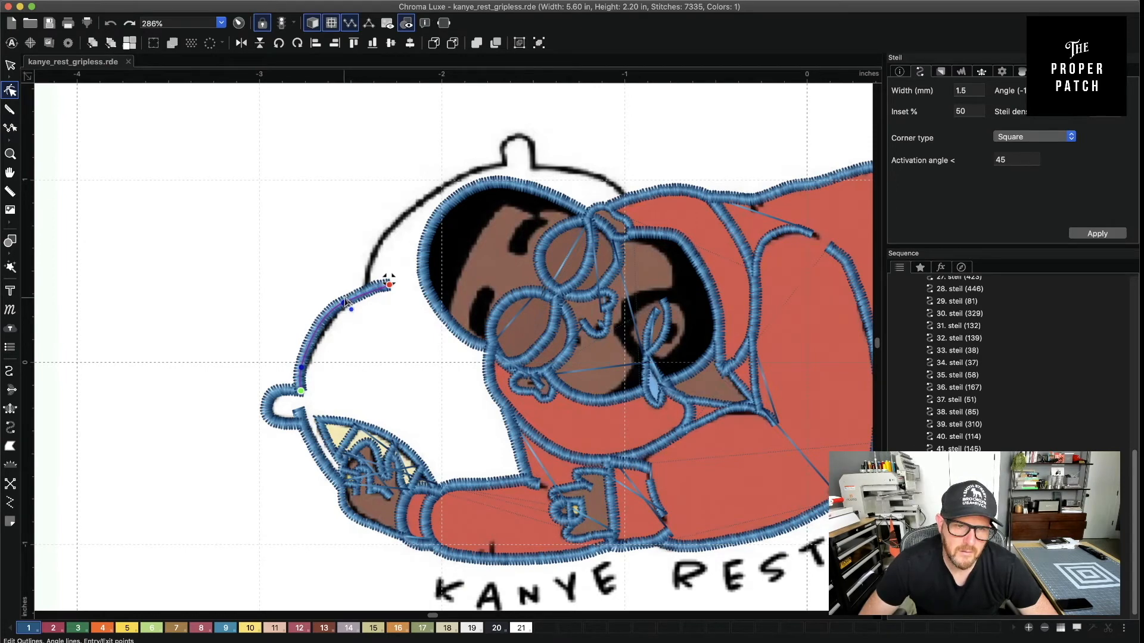
Nudge the pillow line's upper curve point outward, set the point at its crease end to Smooth, and update the path
{"action": "left_click", "coordinate": [345, 298]}
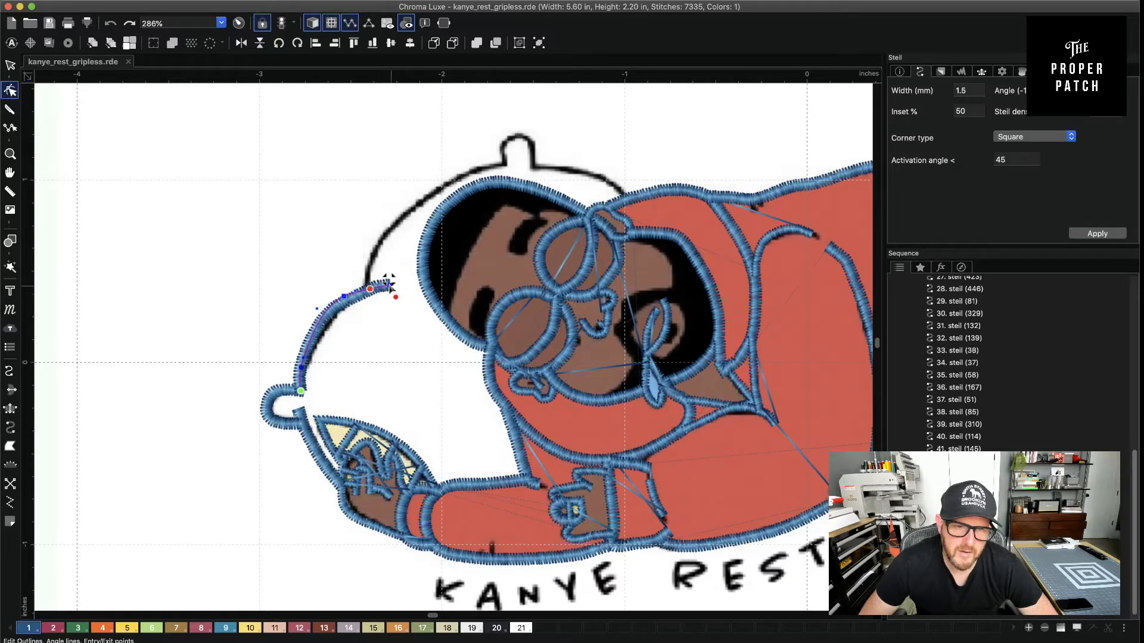
{"action": "right_click", "coordinate": [391, 285]}
{"action": "left_click", "coordinate": [416, 369]}
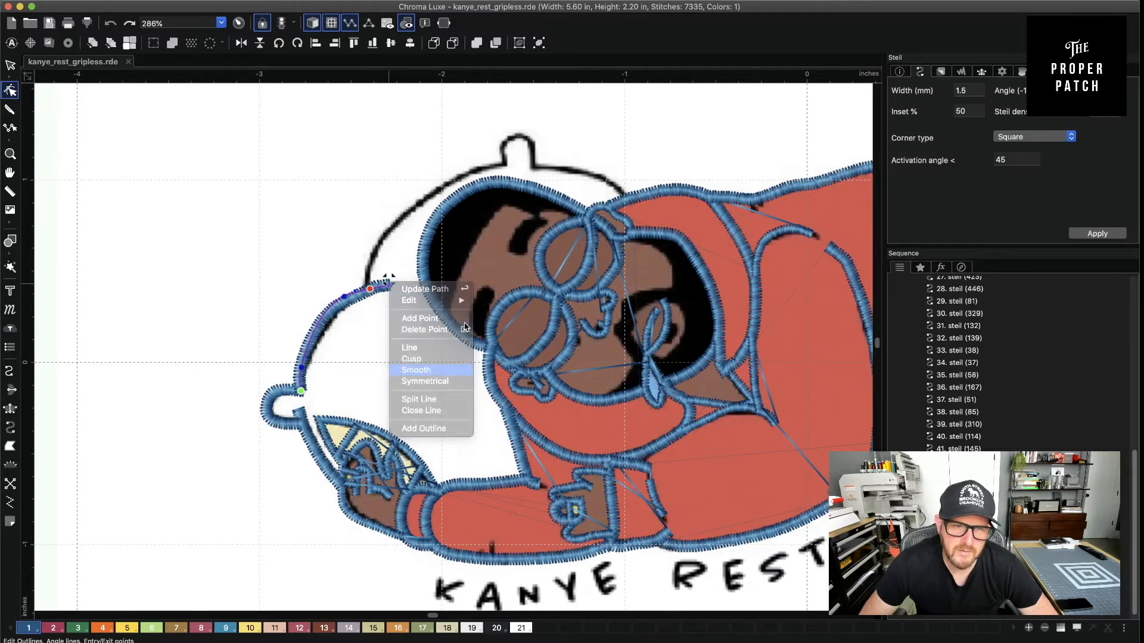
{"action": "key", "text": "Return"}
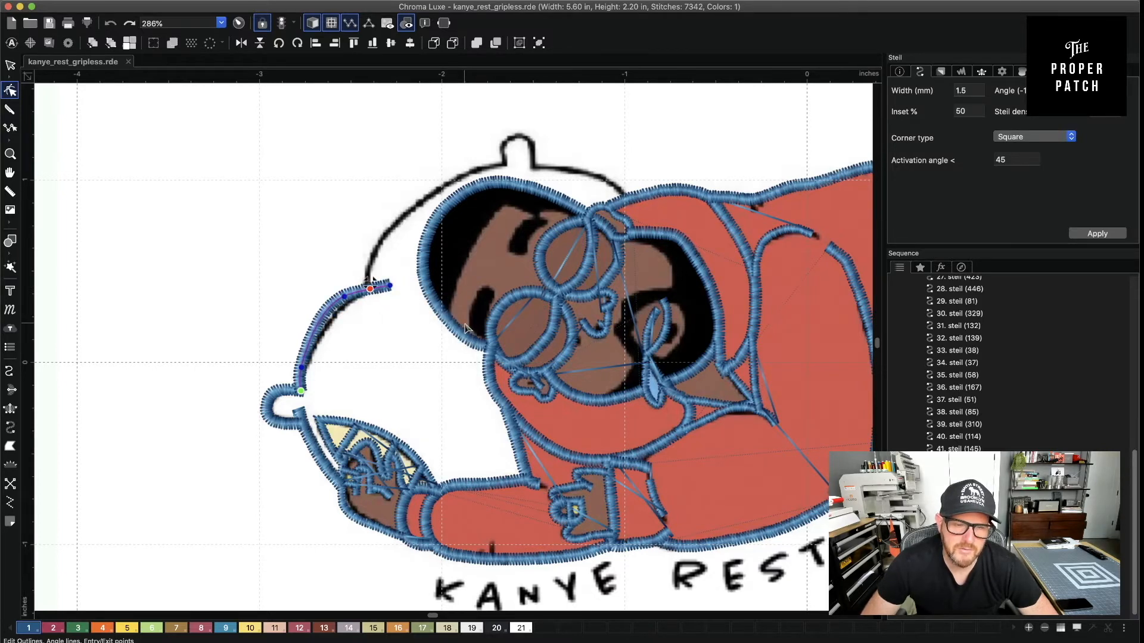
Refine the pillow side line near the crease by removing a surplus point and shifting the curve points toward the crease end
{"action": "left_click", "coordinate": [345, 298]}
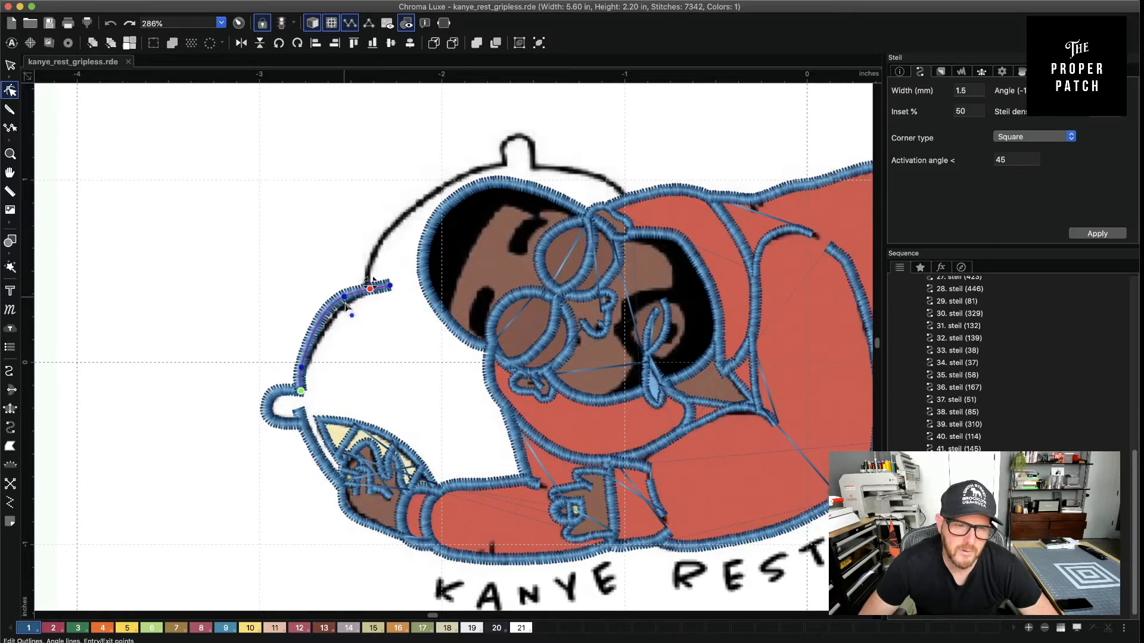
{"action": "left_click_drag", "start_coordinate": [345, 296], "coordinate": [344, 302]}
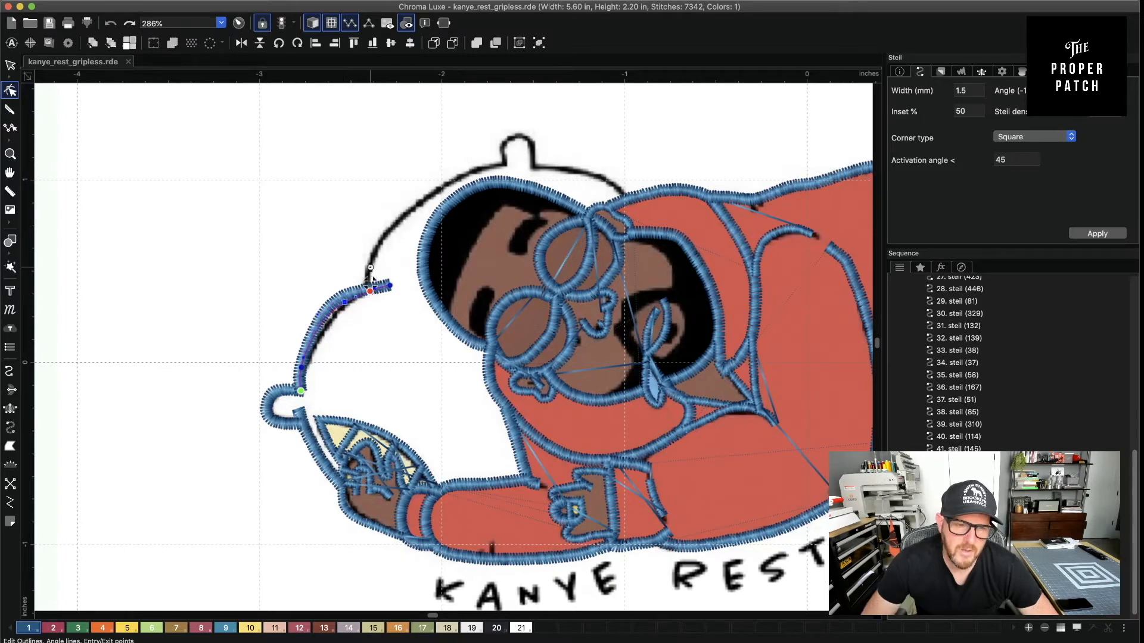
{"action": "key", "text": "Return"}
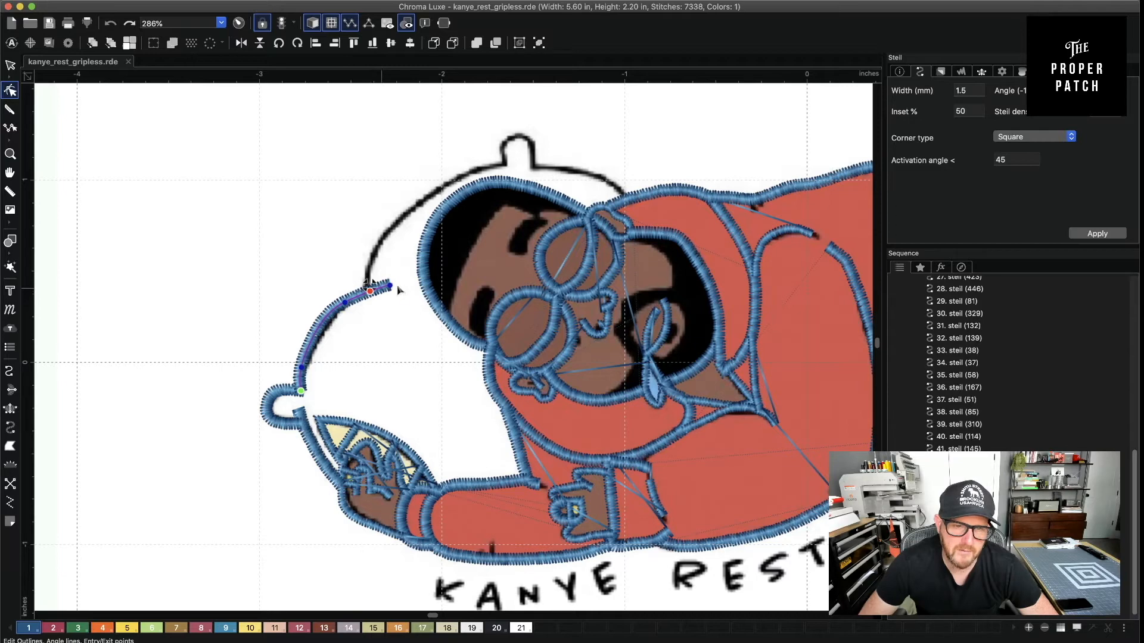
{"action": "left_click", "coordinate": [361, 302]}
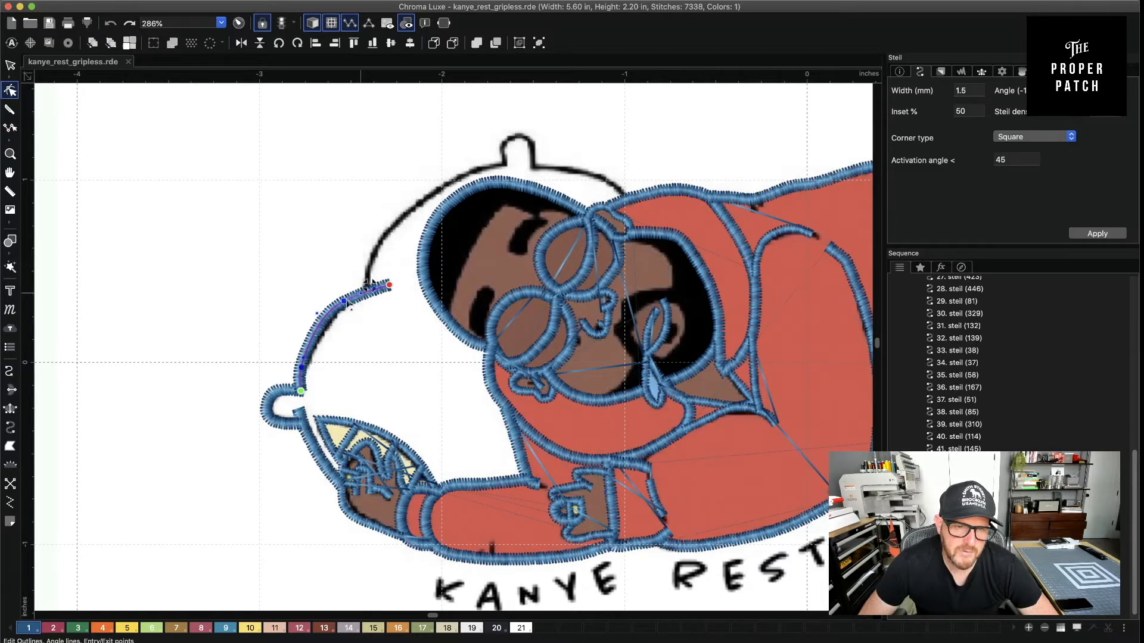
{"action": "left_click_drag", "start_coordinate": [344, 301], "coordinate": [375, 286]}
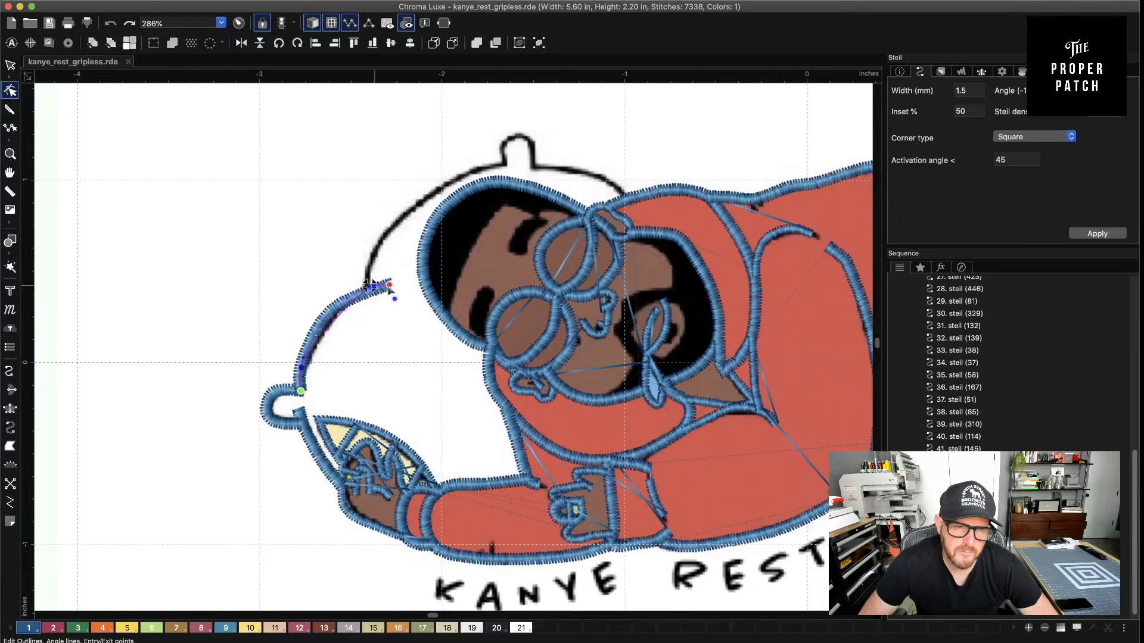
{"action": "left_click", "coordinate": [357, 295]}
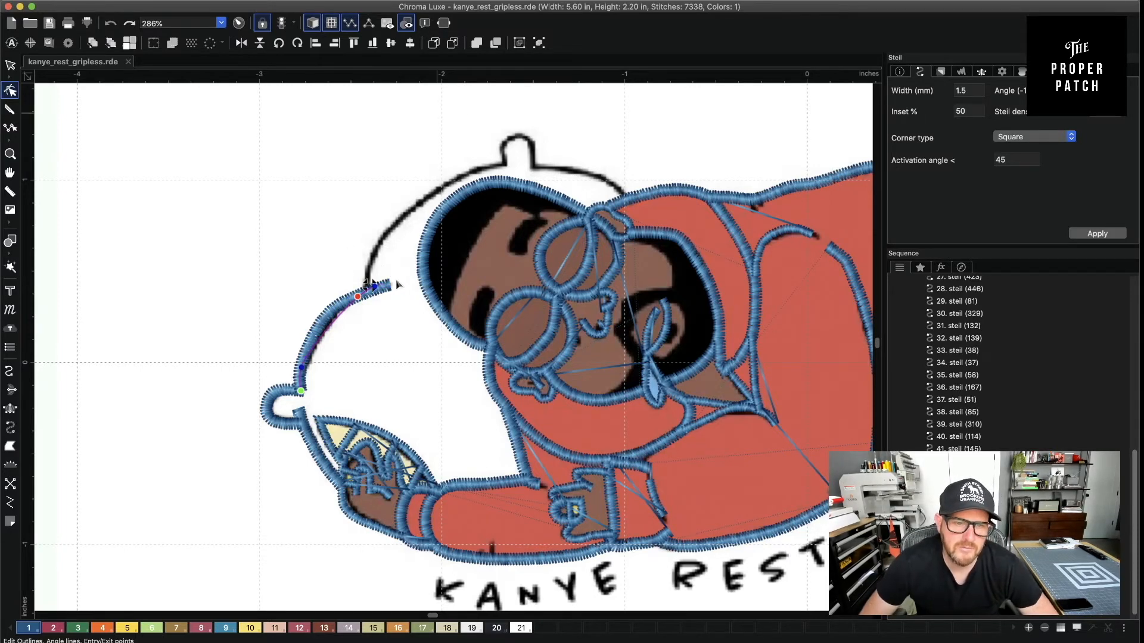
{"action": "left_click_drag", "start_coordinate": [375, 286], "coordinate": [386, 285]}
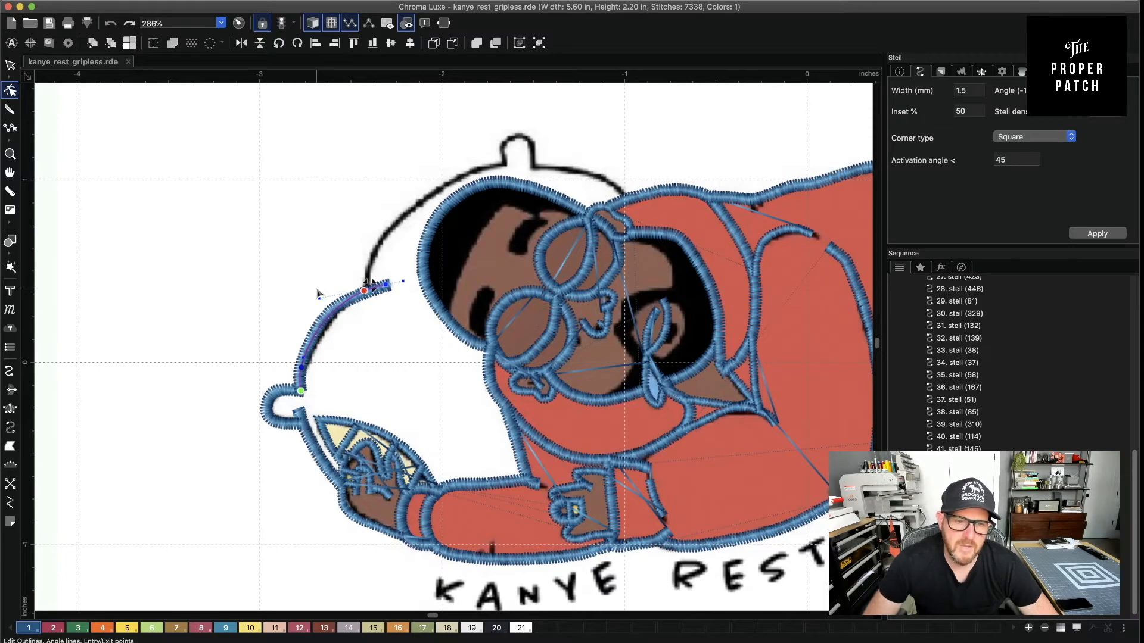
Trace the pillow's upper edge from the crease up to the top knob with a 1.5 mm steil stitch
{"action": "left_click", "coordinate": [11, 429]}
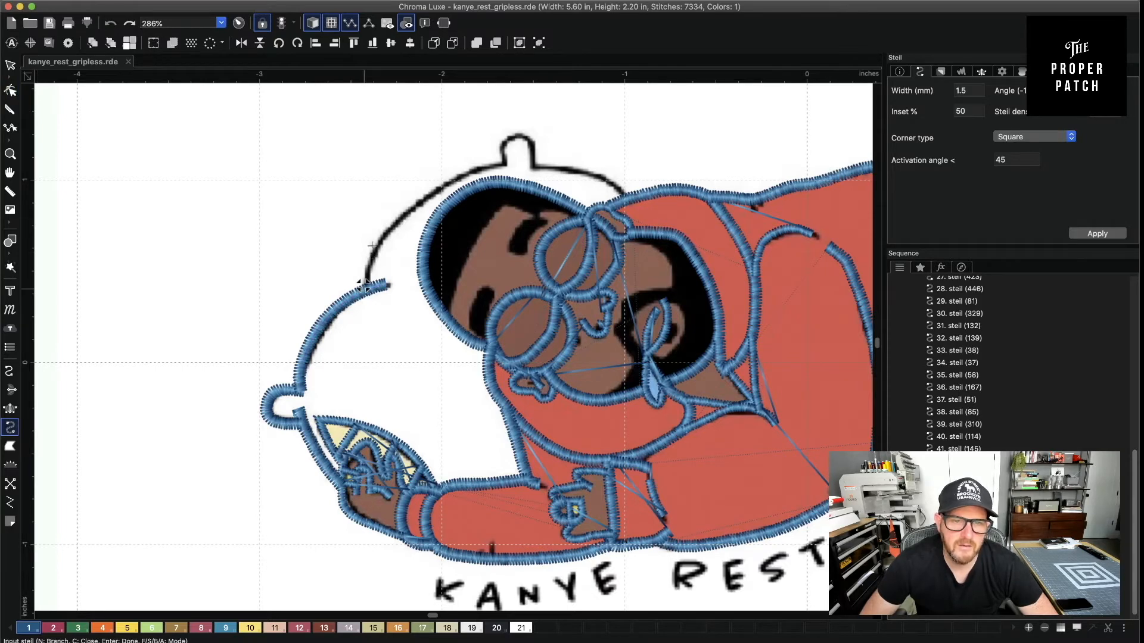
{"action": "left_click", "coordinate": [397, 219]}
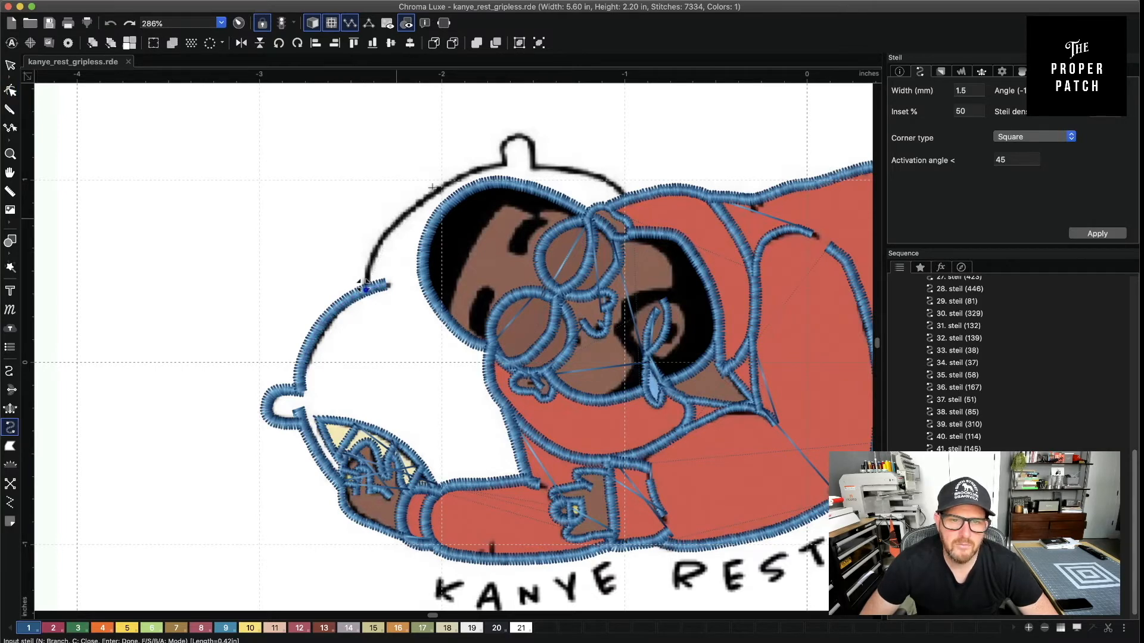
{"action": "left_click", "coordinate": [505, 163]}
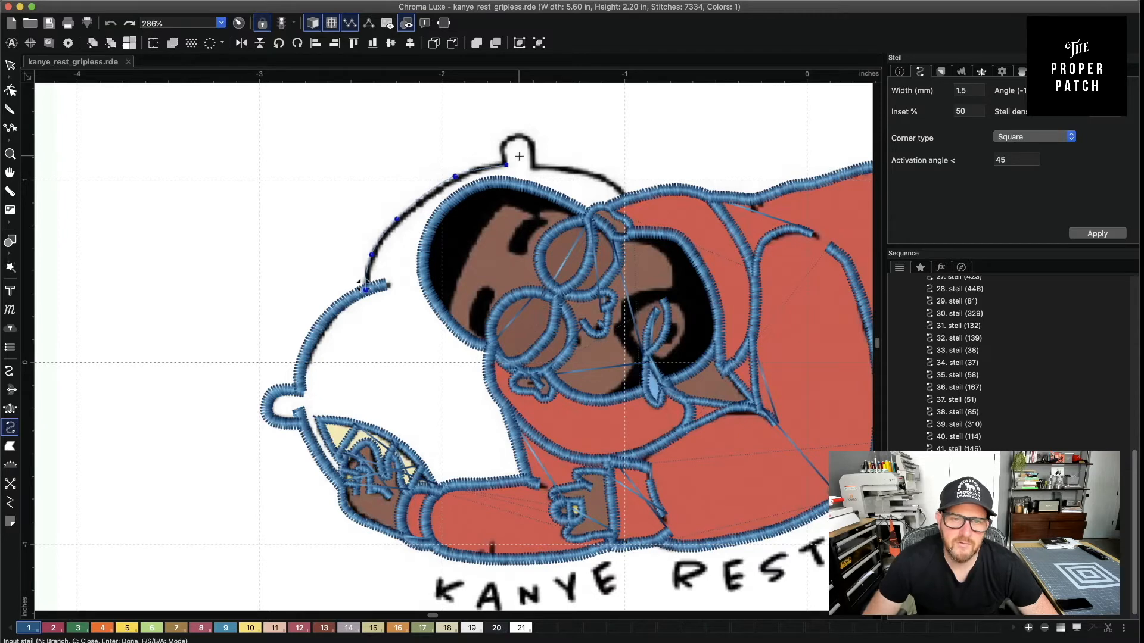
{"action": "key", "text": "Return"}
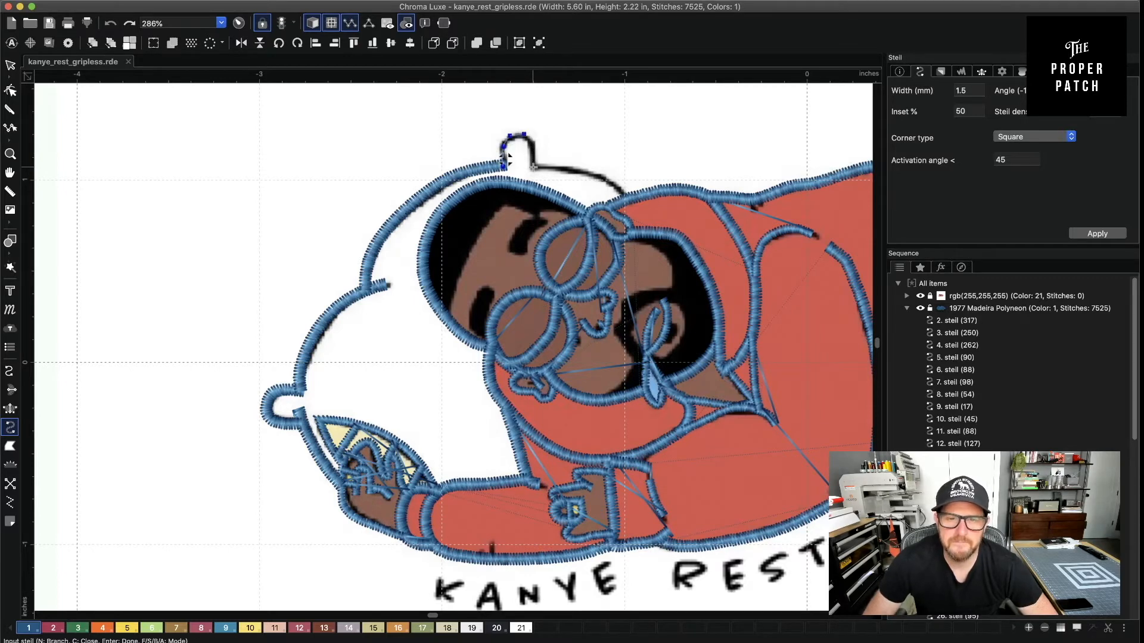
Outline the pillow's top knob and trace the remaining edge from the knob down to the shoulder with 1.5 mm steil stitches
{"action": "left_click", "coordinate": [534, 168]}
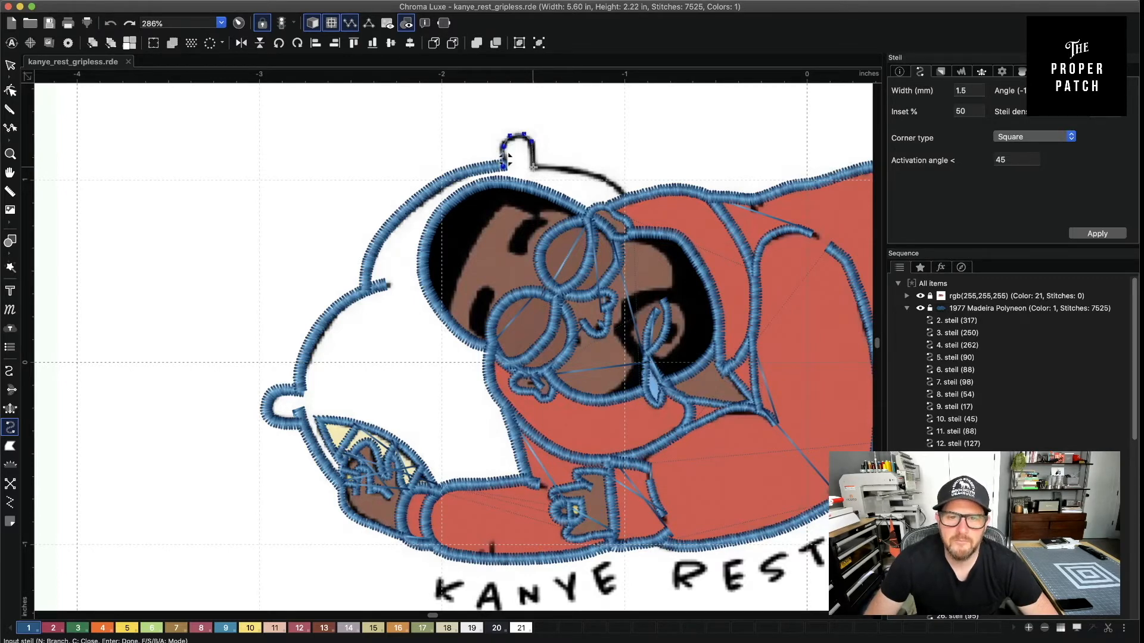
{"action": "key", "text": "Return"}
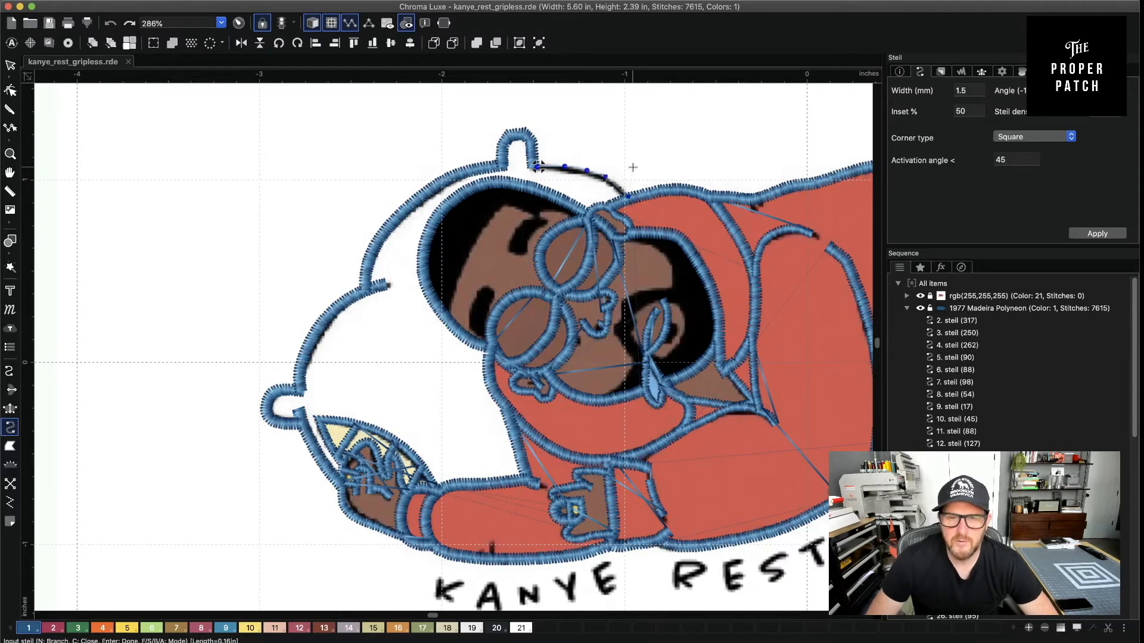
{"action": "key", "text": "Return"}
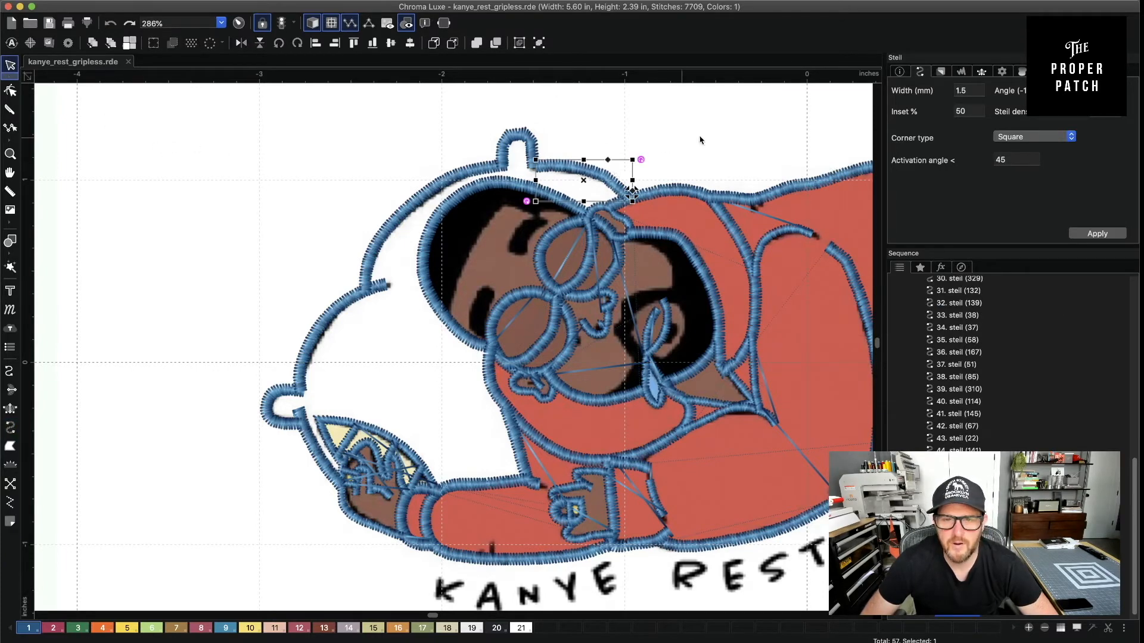
{"action": "left_click", "coordinate": [715, 144]}
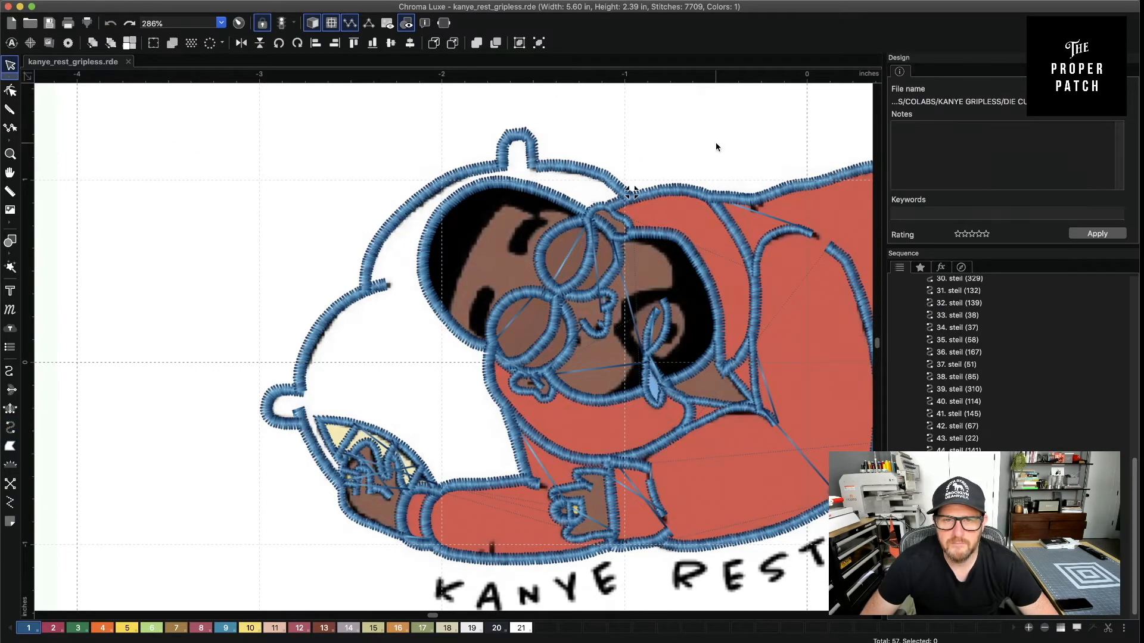
Open the top knob's outline for point editing, reshape its crown around a single top point, and update the path
{"action": "left_click", "coordinate": [10, 90]}
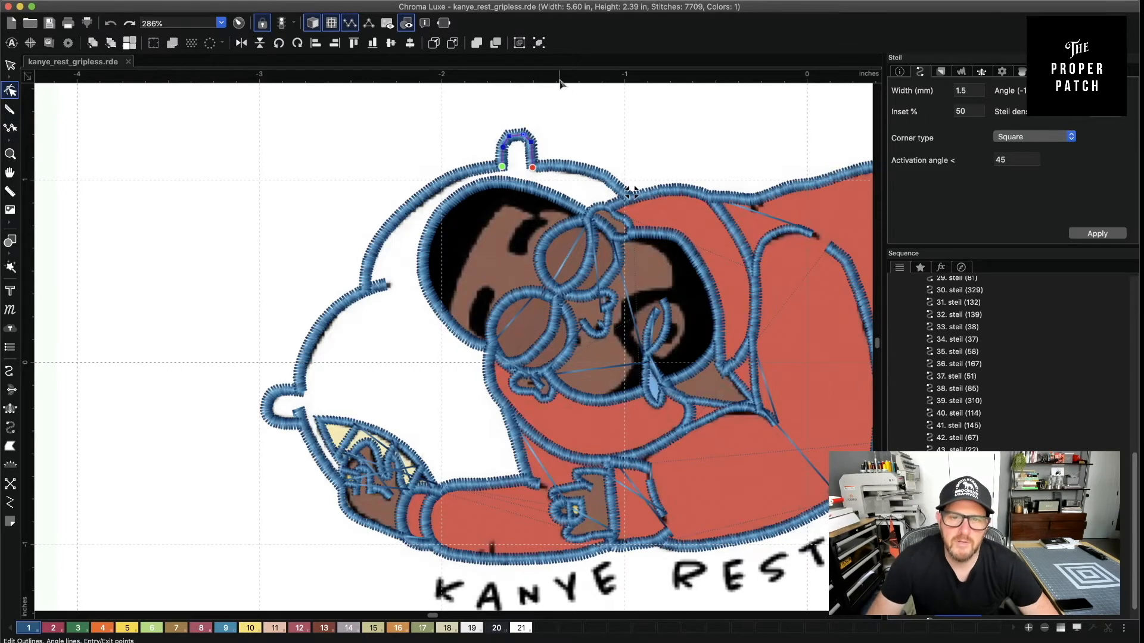
{"action": "right_click", "coordinate": [514, 138]}
{"action": "left_click", "coordinate": [549, 213]}
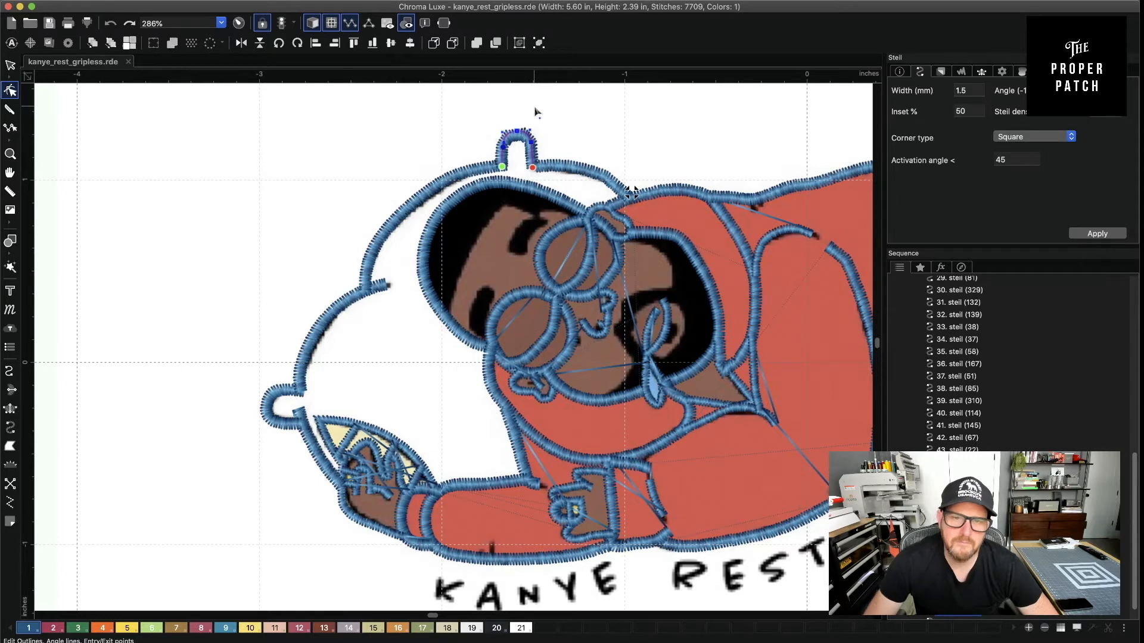
{"action": "left_click", "coordinate": [678, 127]}
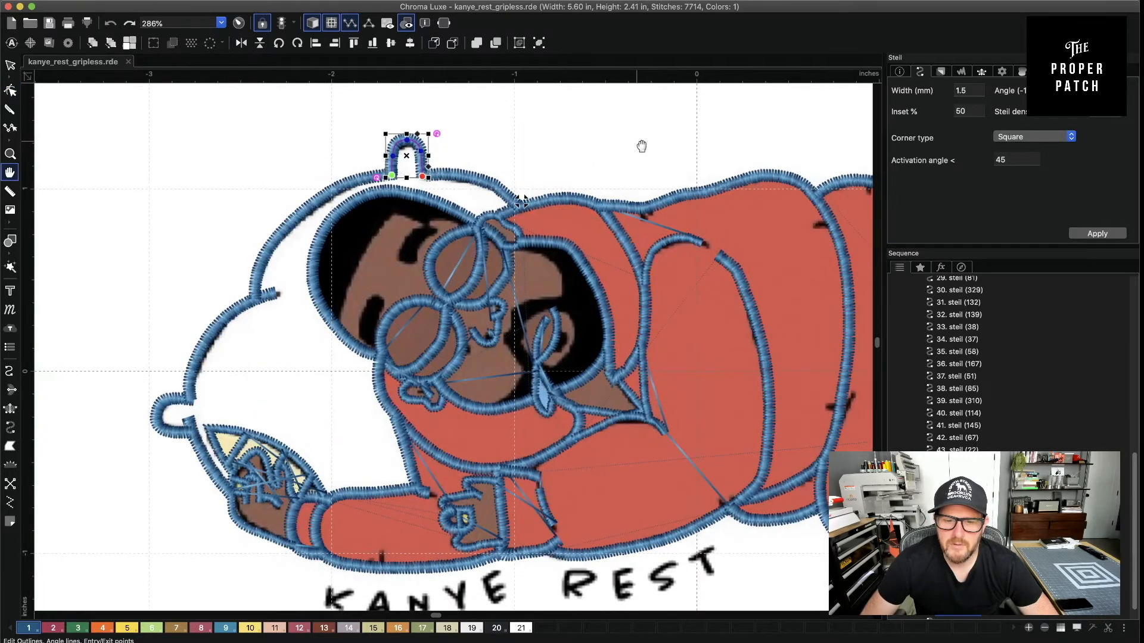
Digitize the small pointed crease on the forearm's lower edge, above the lettering, as a tapered classic satin
{"action": "left_click_drag", "start_coordinate": [642, 145], "coordinate": [564, 137]}
{"action": "scroll", "coordinate": [442, 442], "scroll_direction": "down", "scroll_amount": 5}
{"action": "scroll", "coordinate": [442, 441], "scroll_direction": "left", "scroll_amount": 4}
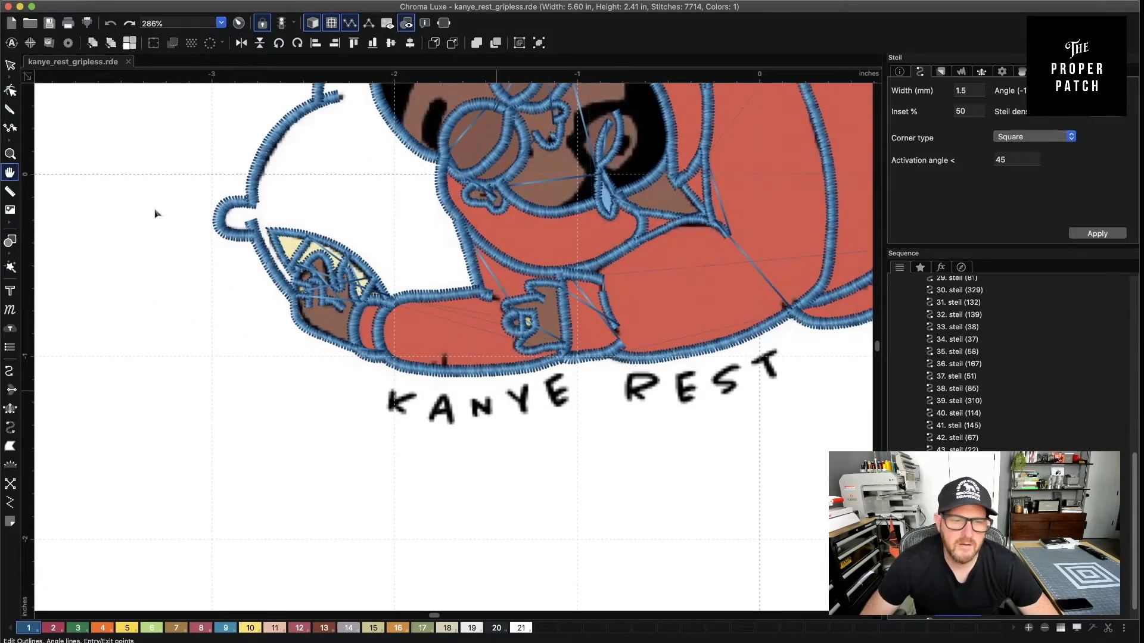
{"action": "scroll", "coordinate": [574, 493], "scroll_direction": "up", "scroll_amount": 4}
{"action": "scroll", "coordinate": [574, 492], "scroll_direction": "right", "scroll_amount": 5}
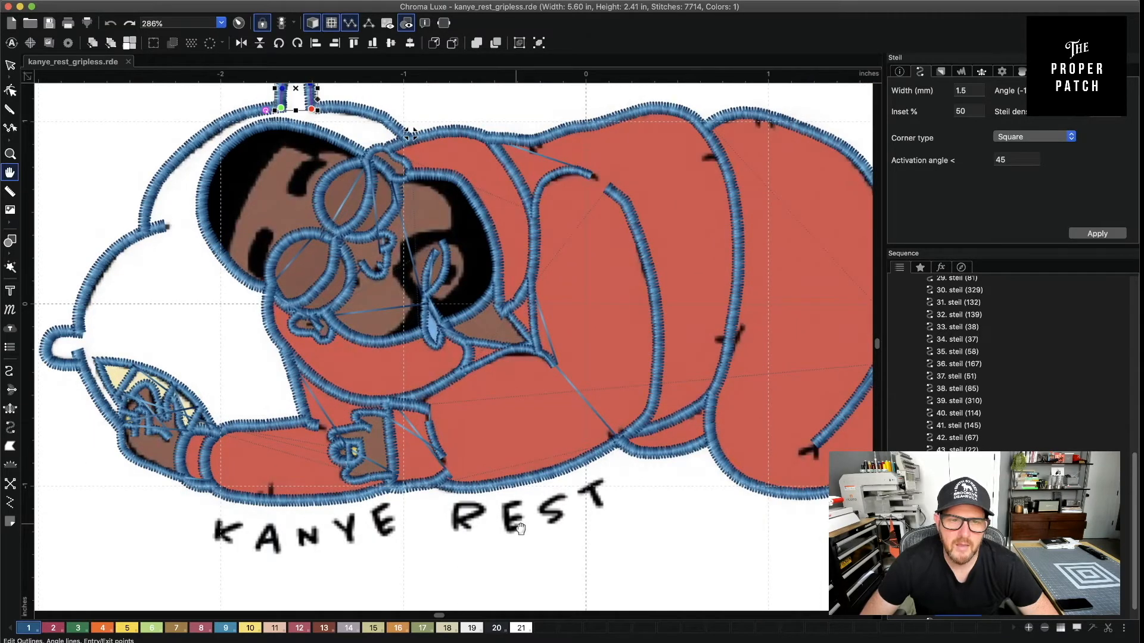
{"action": "left_click", "coordinate": [522, 121]}
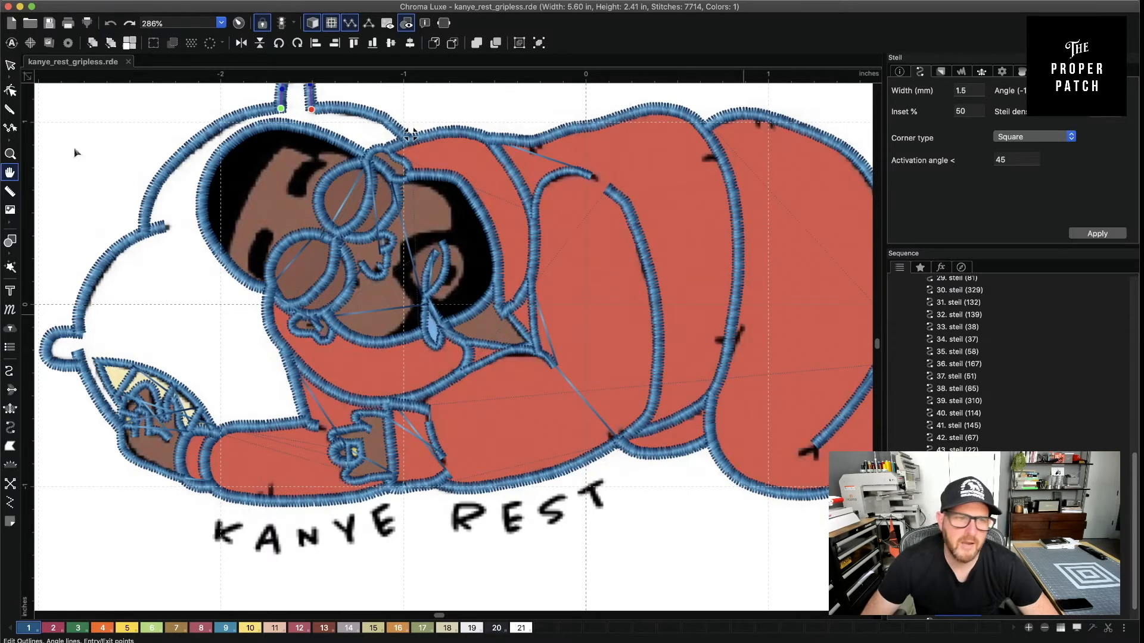
{"action": "left_click", "coordinate": [10, 408]}
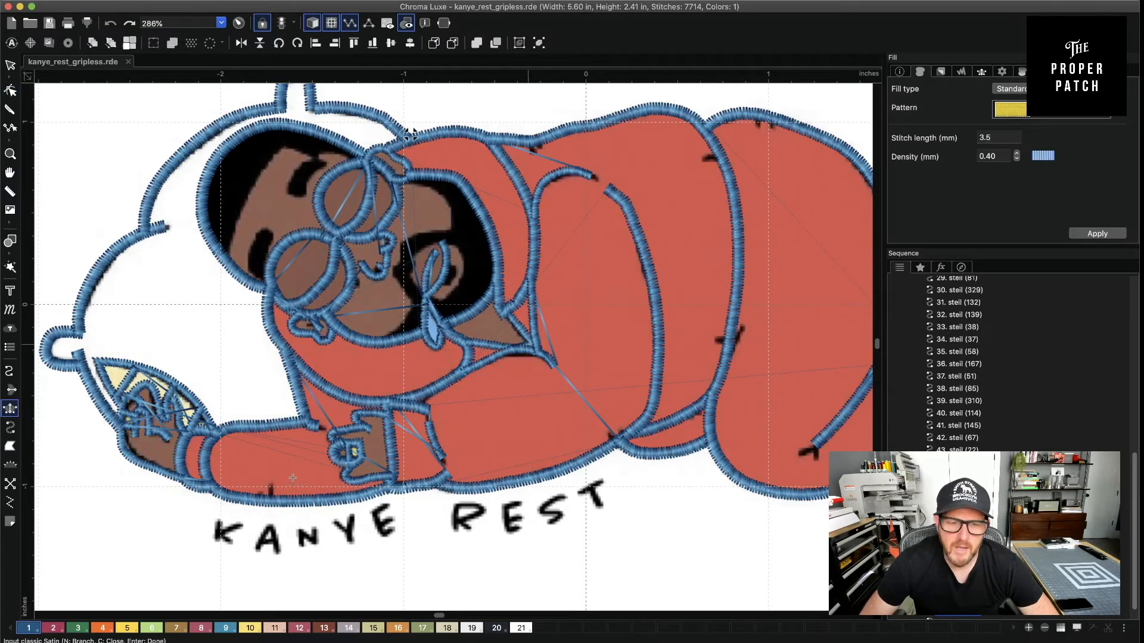
{"action": "scroll", "coordinate": [313, 525], "scroll_direction": "up", "scroll_amount": 2}
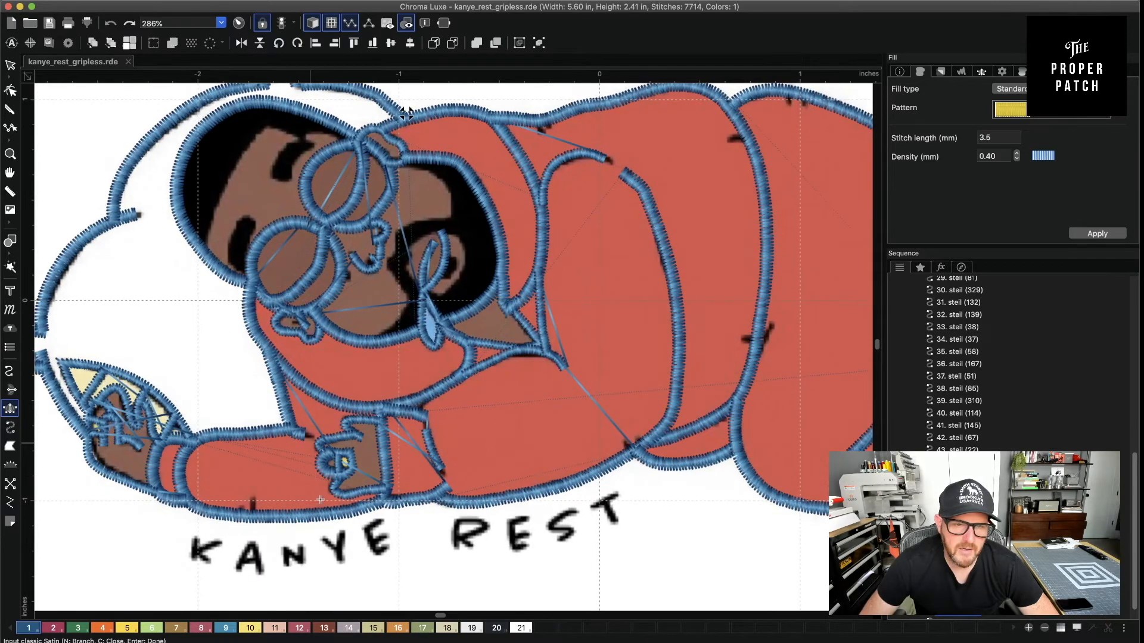
{"action": "key", "text": "space"}
{"action": "left_click_drag", "start_coordinate": [258, 422], "coordinate": [426, 302]}
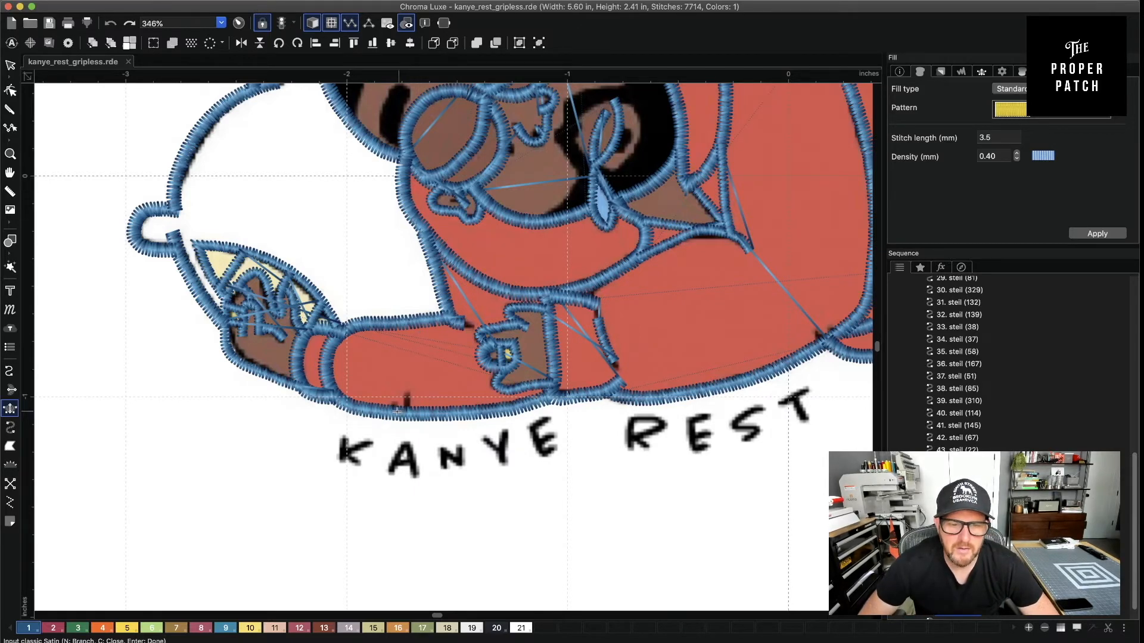
{"action": "left_click", "coordinate": [416, 413]}
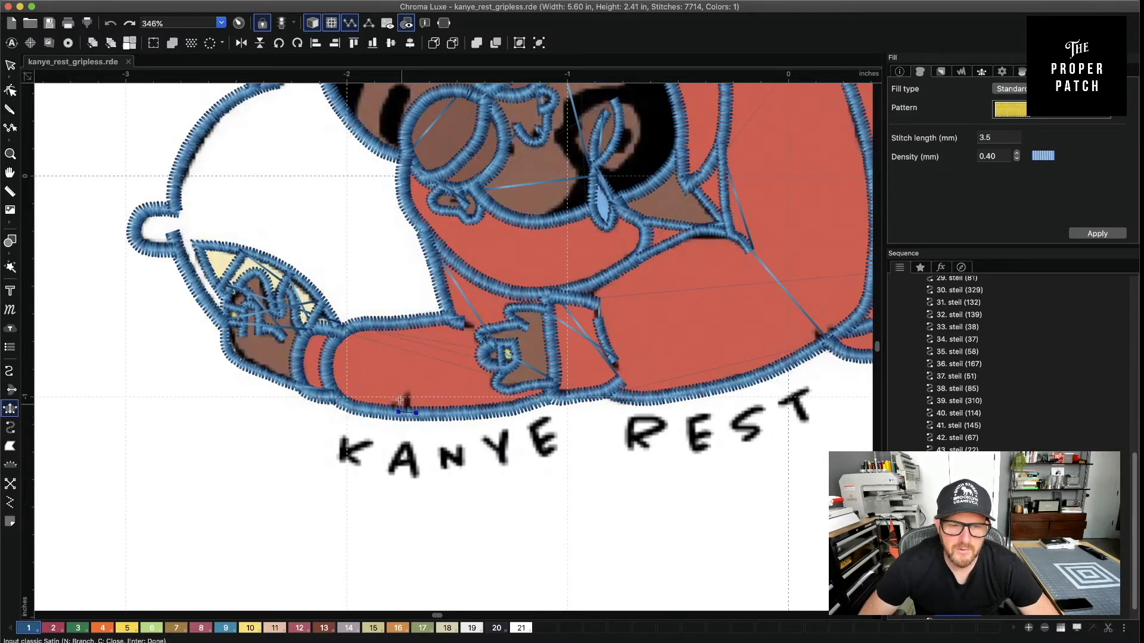
{"action": "left_click", "coordinate": [408, 397]}
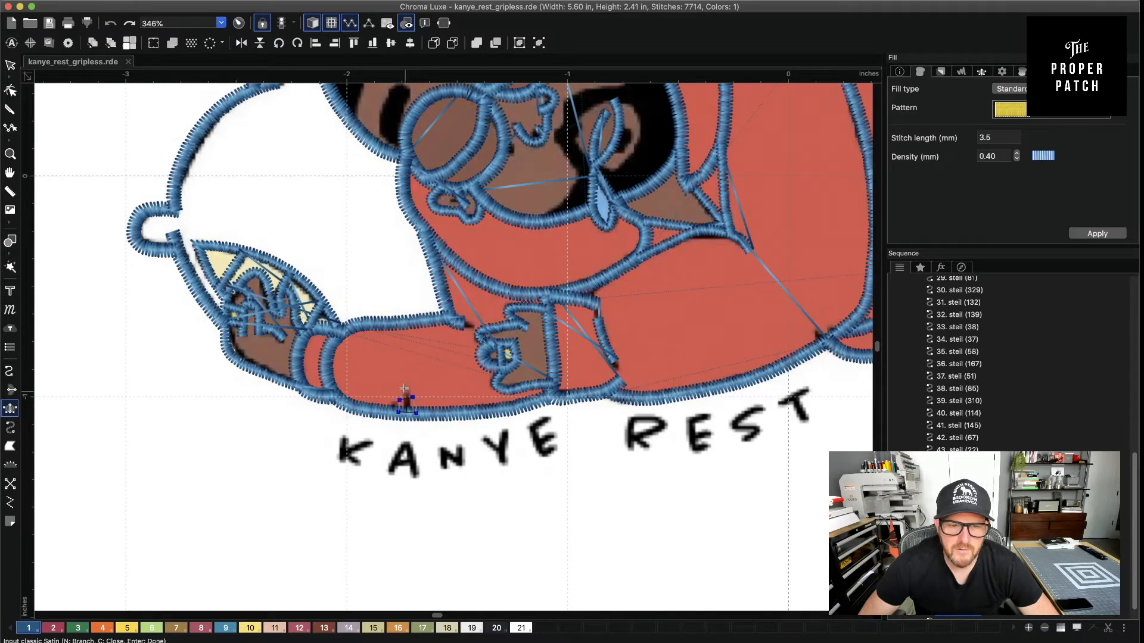
{"action": "left_click", "coordinate": [404, 388]}
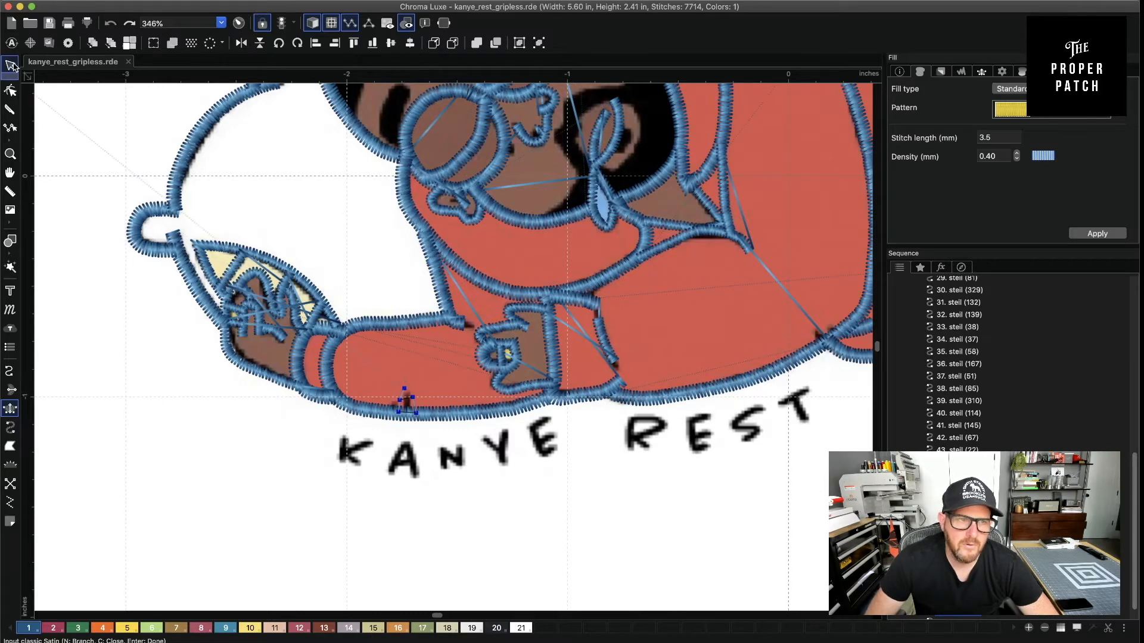
{"action": "left_click", "coordinate": [11, 65]}
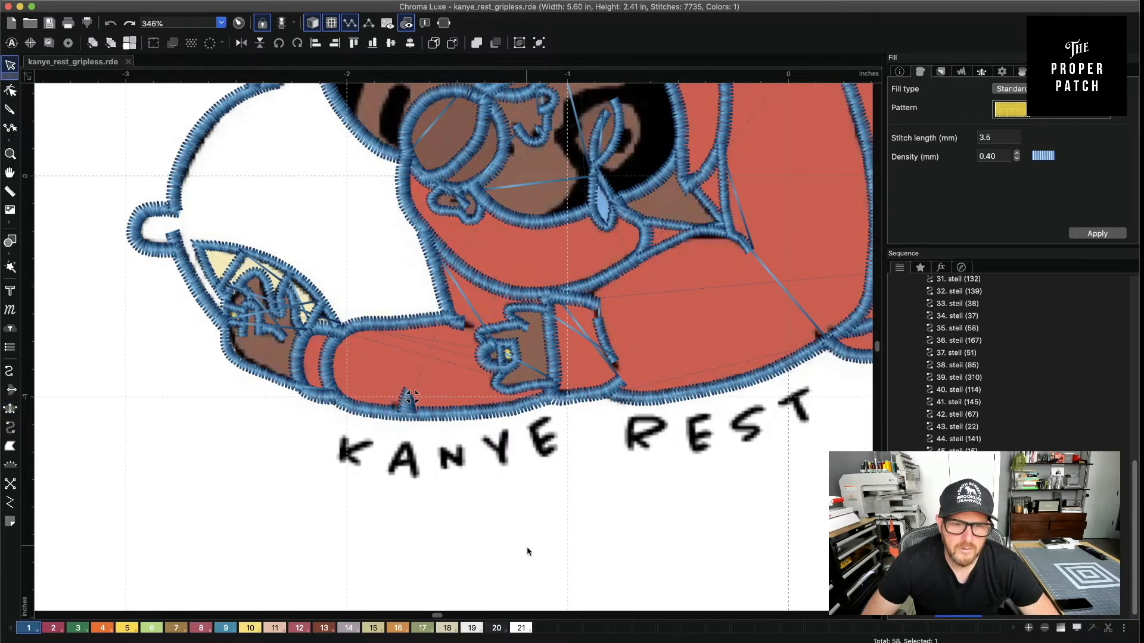
{"action": "left_click", "coordinate": [394, 395]}
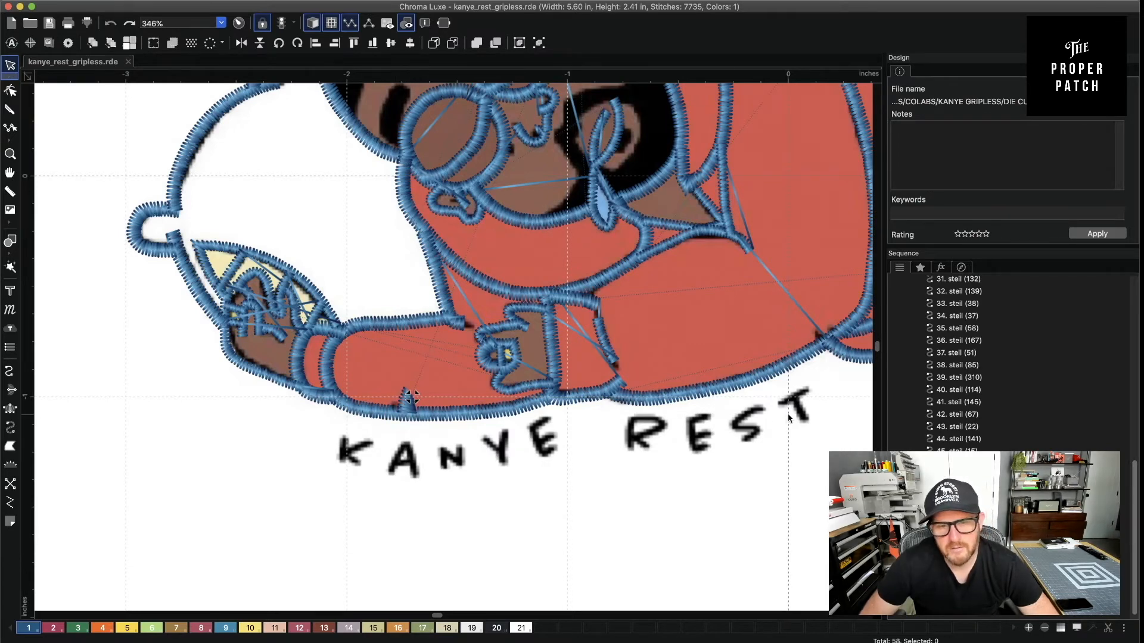
Digitize the two small pointed creases where the upper arm's lower edge meets the torso as tapered classic satins
{"action": "left_click", "coordinate": [10, 409]}
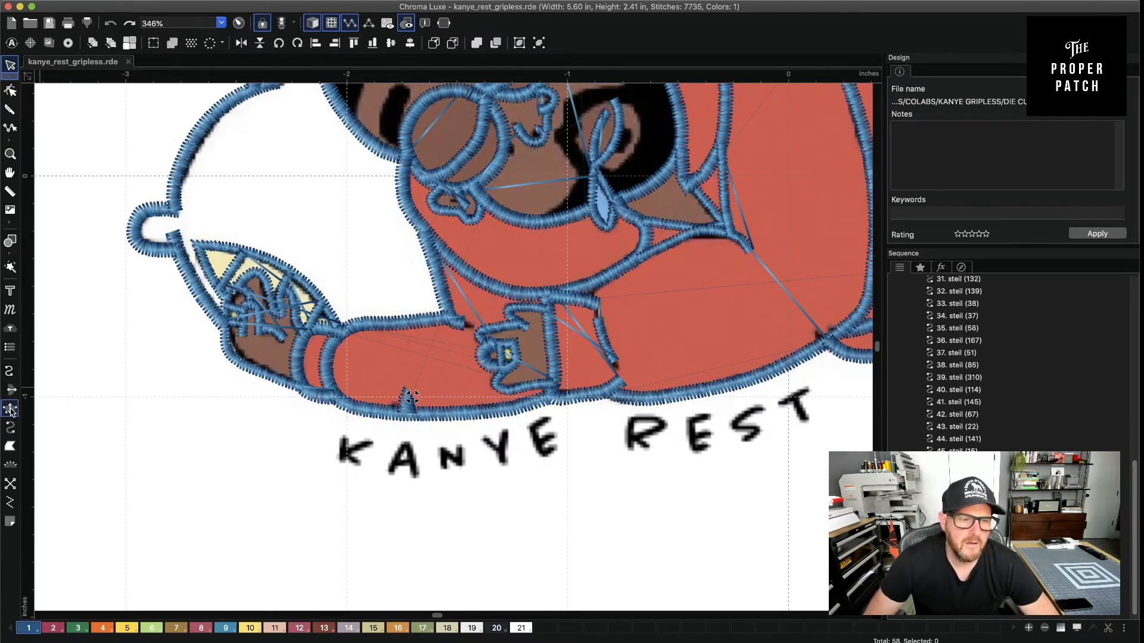
{"action": "left_click", "coordinate": [830, 338]}
{"action": "left_click", "coordinate": [823, 330]}
{"action": "left_click", "coordinate": [815, 347]}
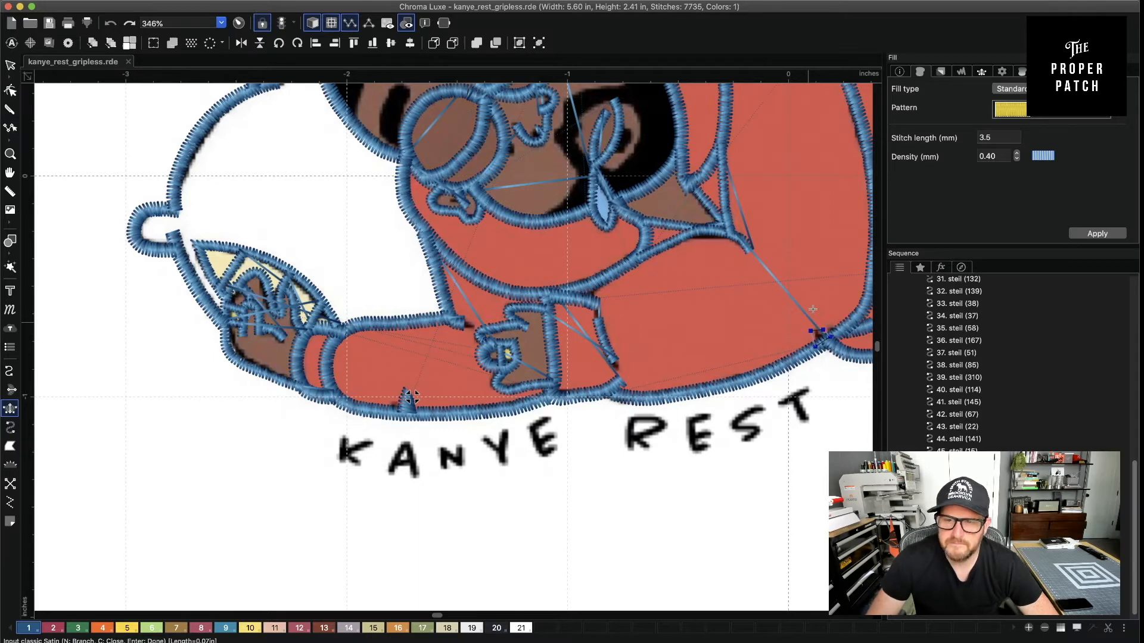
{"action": "left_click", "coordinate": [812, 323]}
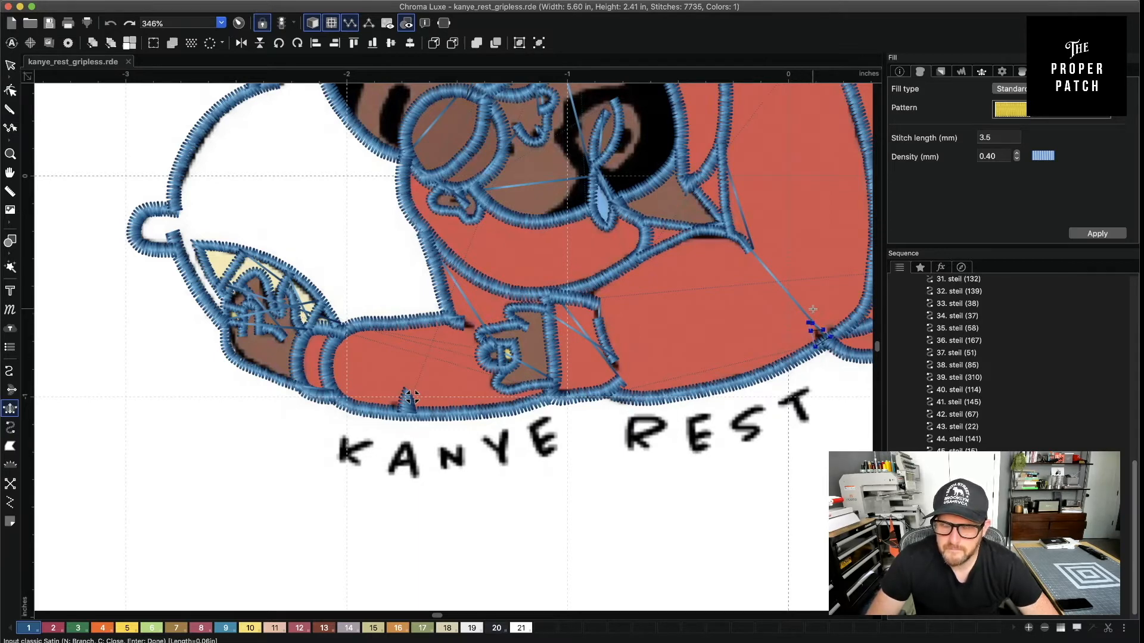
{"action": "key", "text": "Return"}
{"action": "key", "text": "Return"}
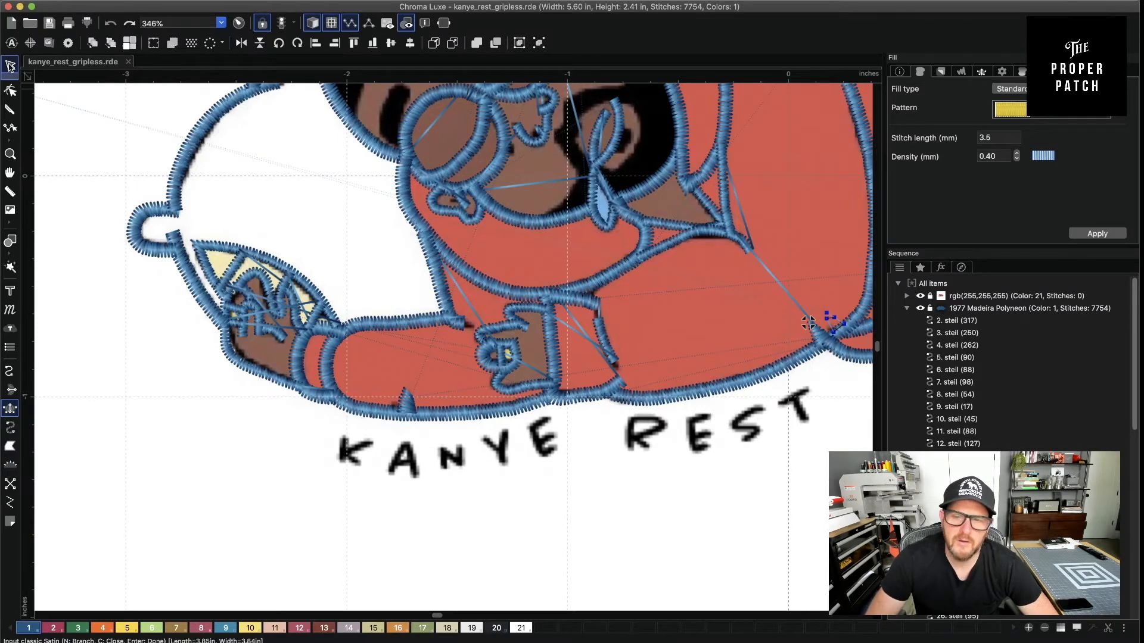
{"action": "left_click", "coordinate": [11, 66]}
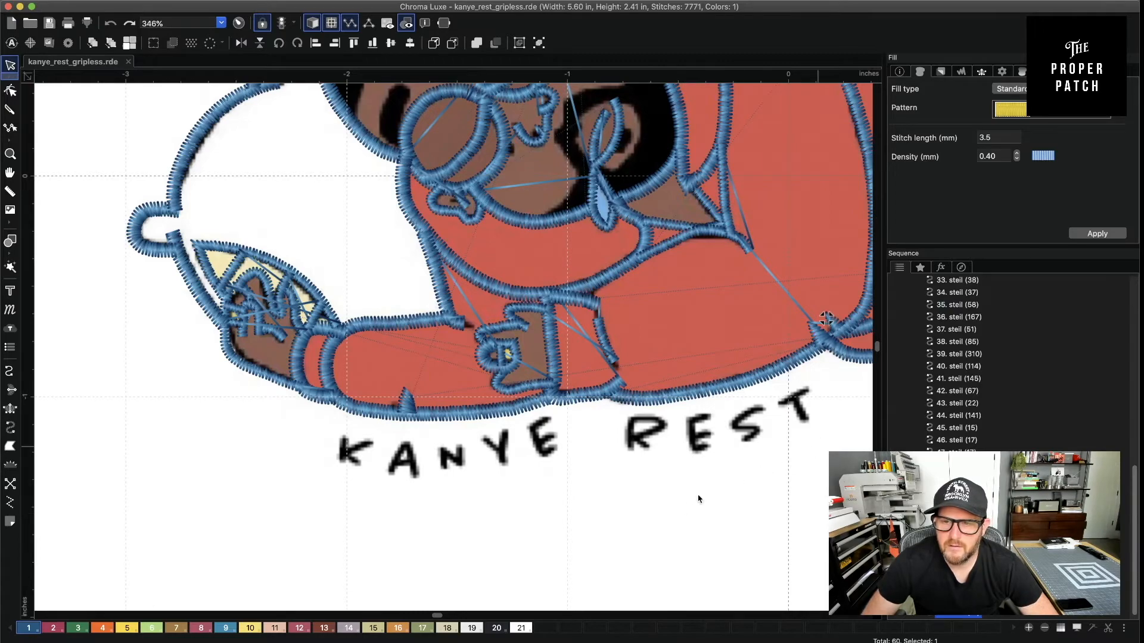
{"action": "key", "text": "h"}
{"action": "left_click_drag", "start_coordinate": [698, 498], "coordinate": [577, 590]}
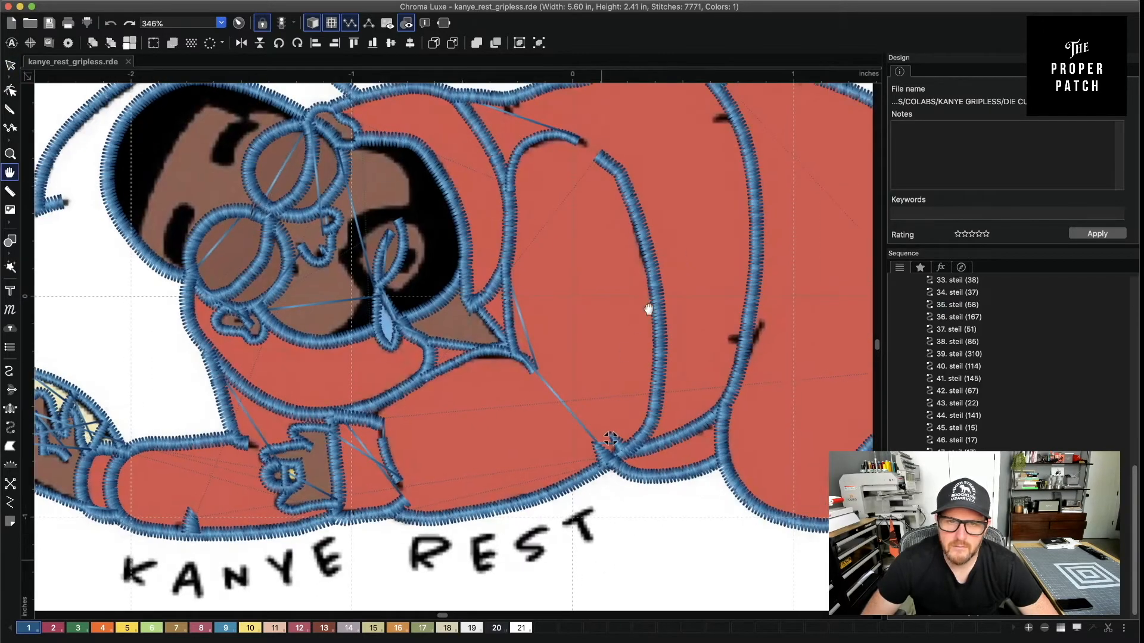
Digitize the small pointed crease on the torso side of the hip line's lower part as a tapered classic satin
{"action": "left_click_drag", "start_coordinate": [651, 342], "coordinate": [620, 370]}
{"action": "left_click_drag", "start_coordinate": [684, 297], "coordinate": [636, 363]}
{"action": "key", "text": "Escape"}
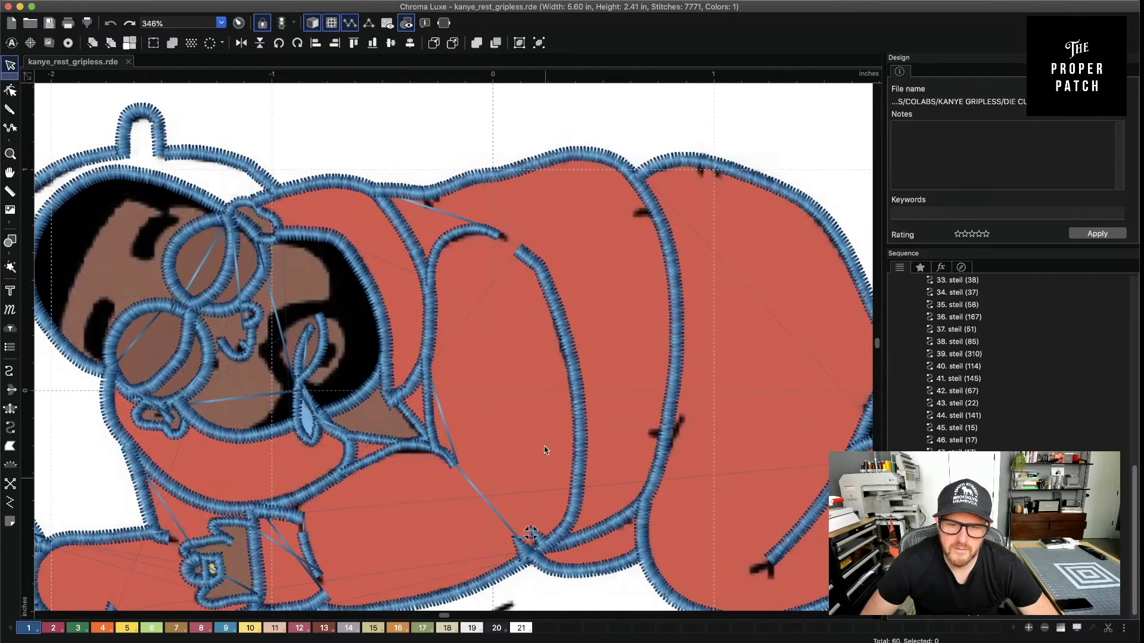
{"action": "left_click", "coordinate": [10, 408]}
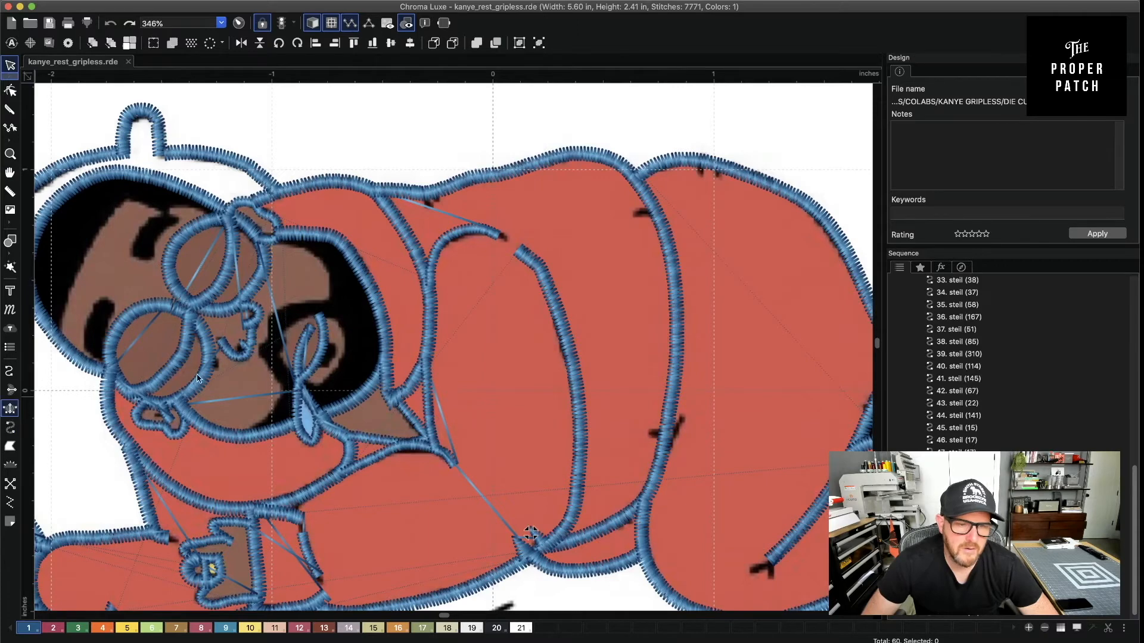
{"action": "left_click", "coordinate": [666, 428]}
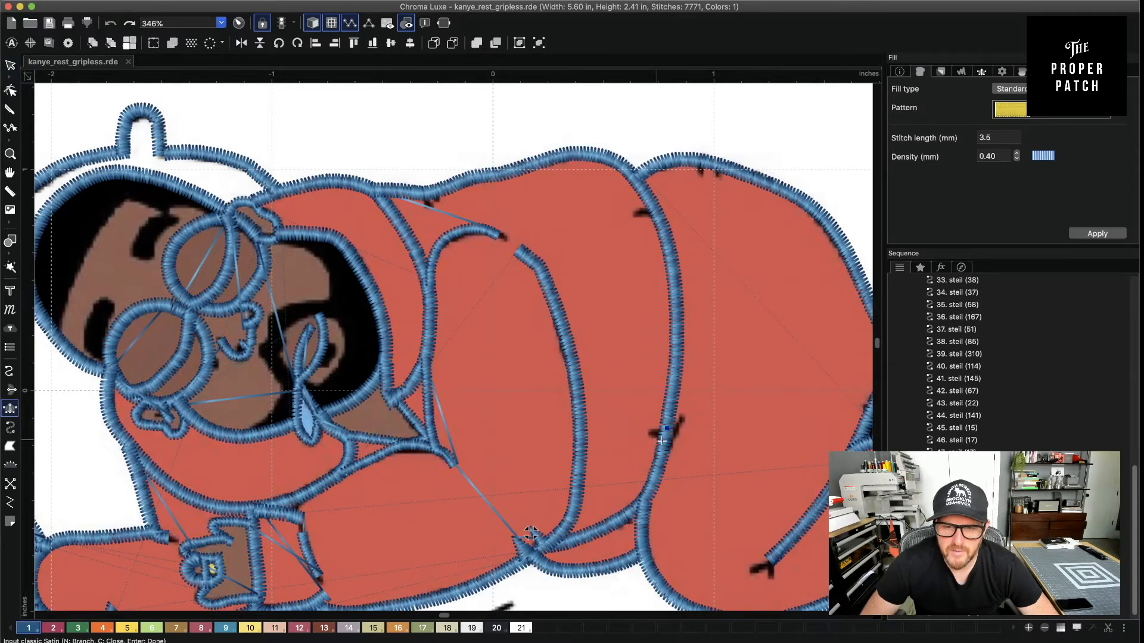
{"action": "left_click", "coordinate": [665, 441]}
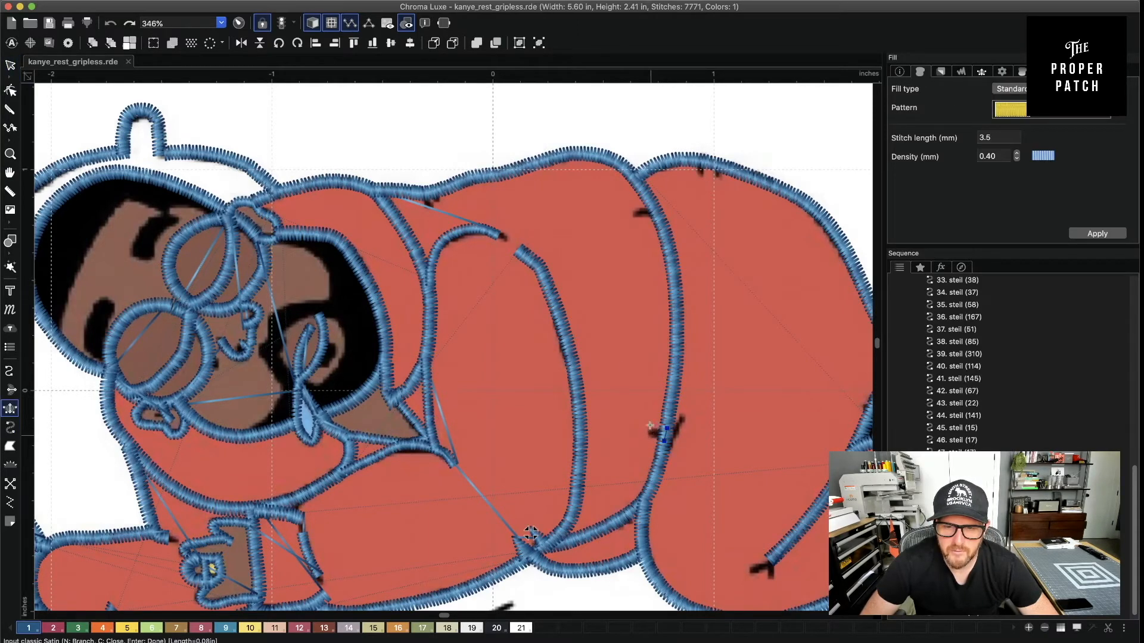
{"action": "left_click", "coordinate": [657, 425]}
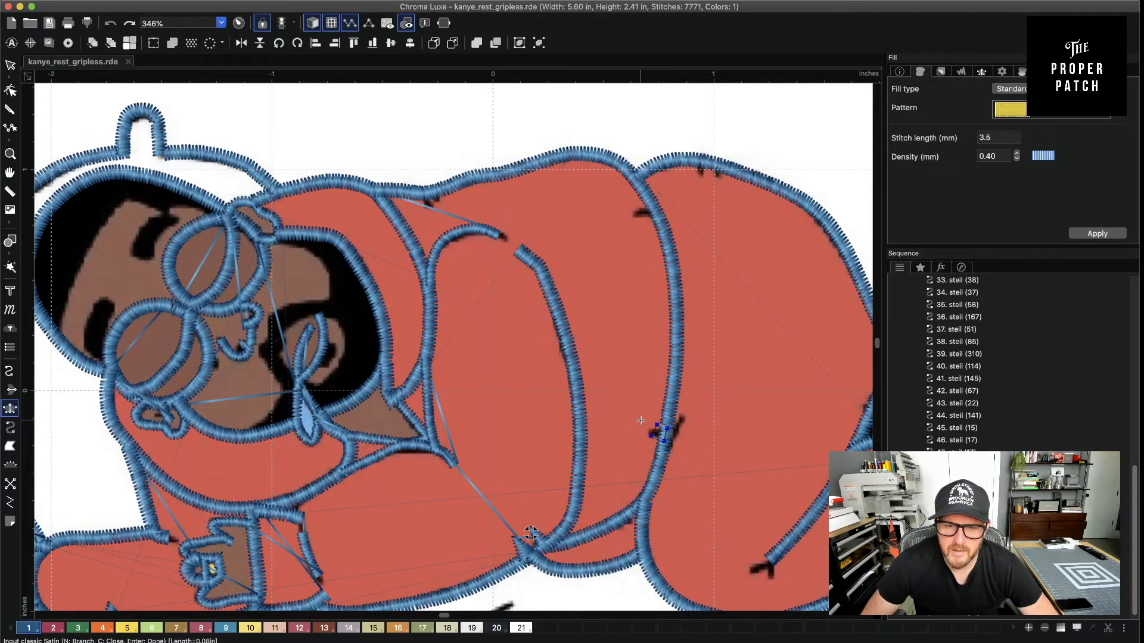
{"action": "left_click", "coordinate": [641, 421]}
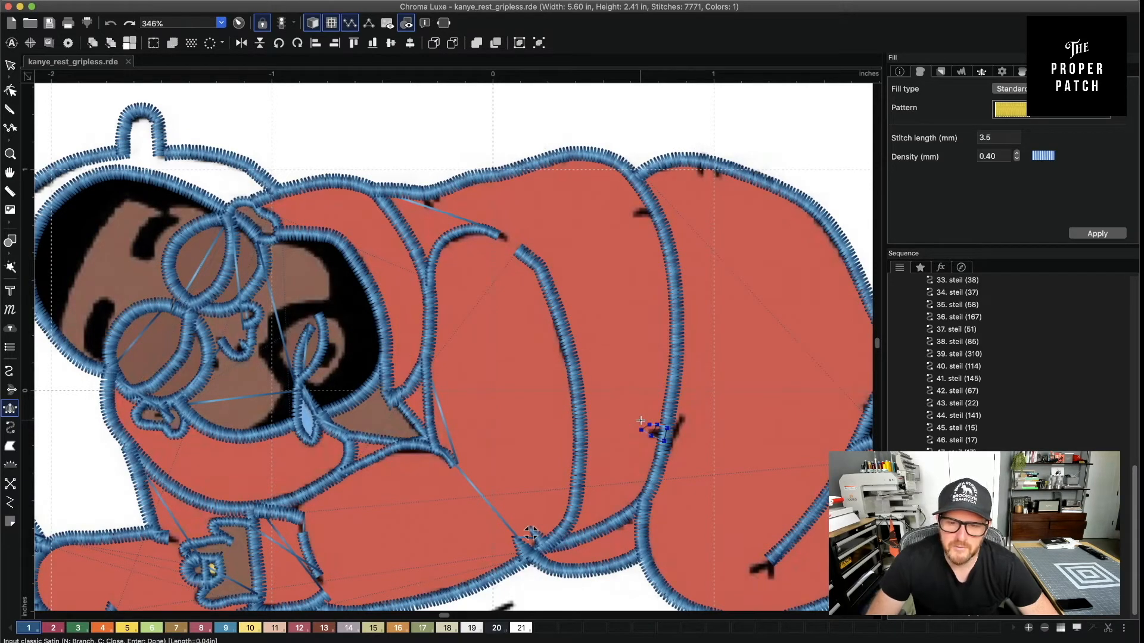
{"action": "key", "text": "Return"}
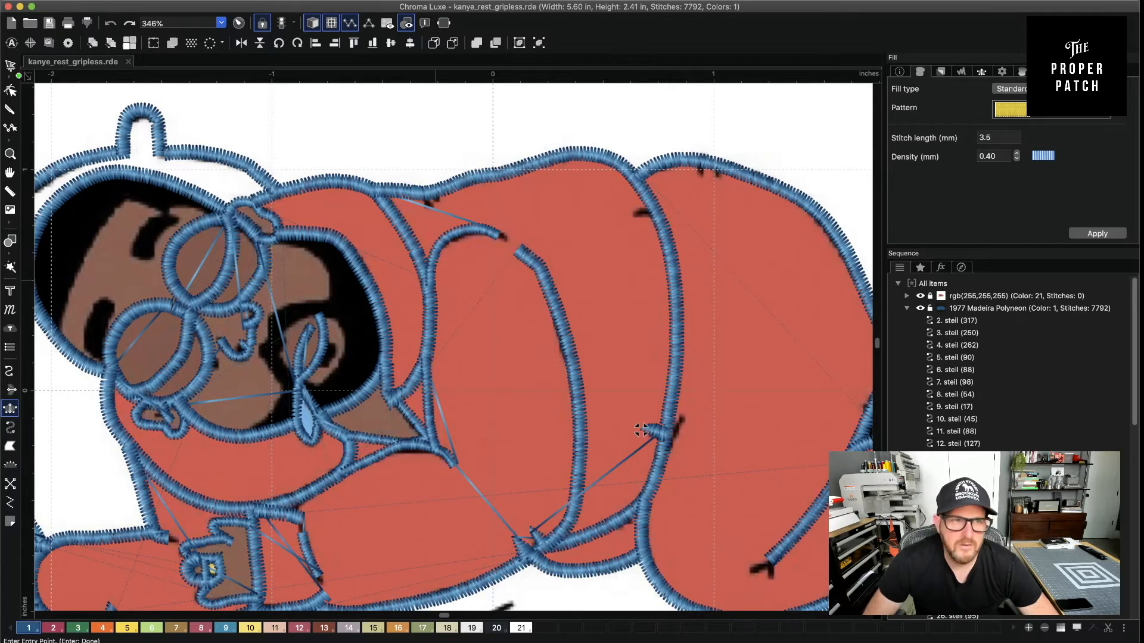
{"action": "key", "text": "Return"}
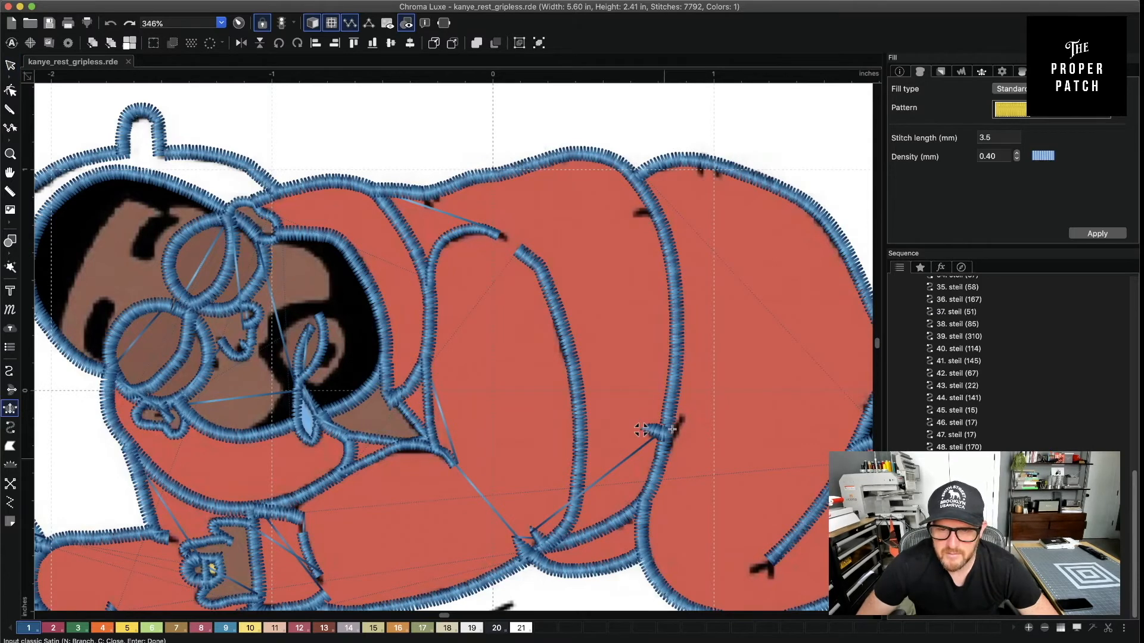
Digitize the slanted crease on the opposite side of the hip line's lower part as a tapered classic satin
{"action": "left_click", "coordinate": [678, 442]}
{"action": "left_click", "coordinate": [671, 430]}
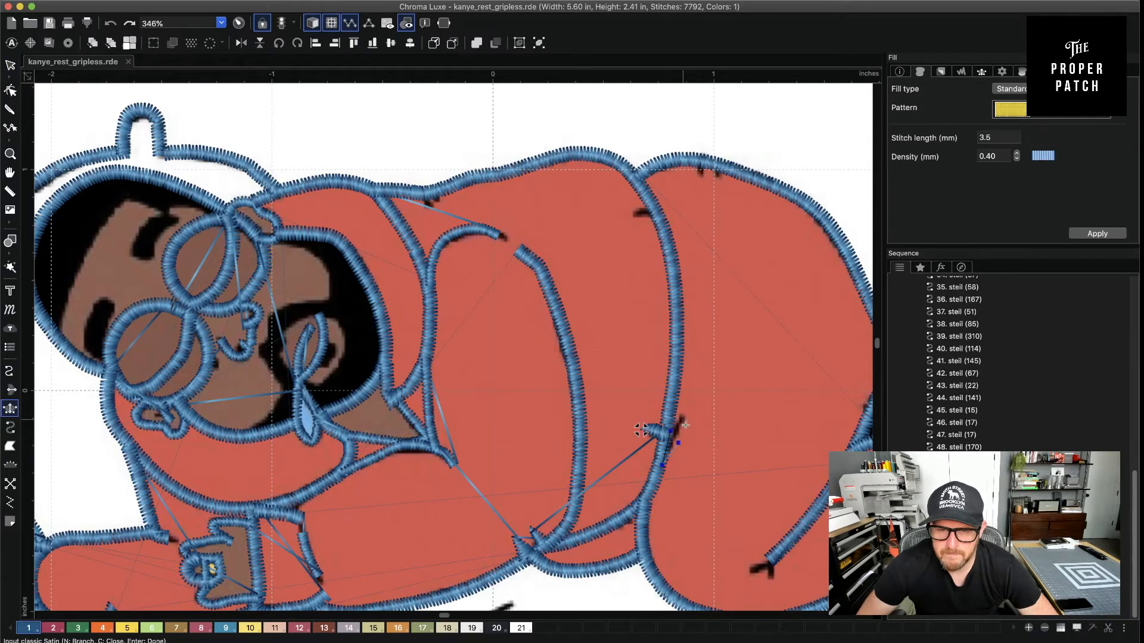
{"action": "left_click", "coordinate": [688, 426]}
{"action": "left_click", "coordinate": [683, 420]}
{"action": "left_click", "coordinate": [691, 409]}
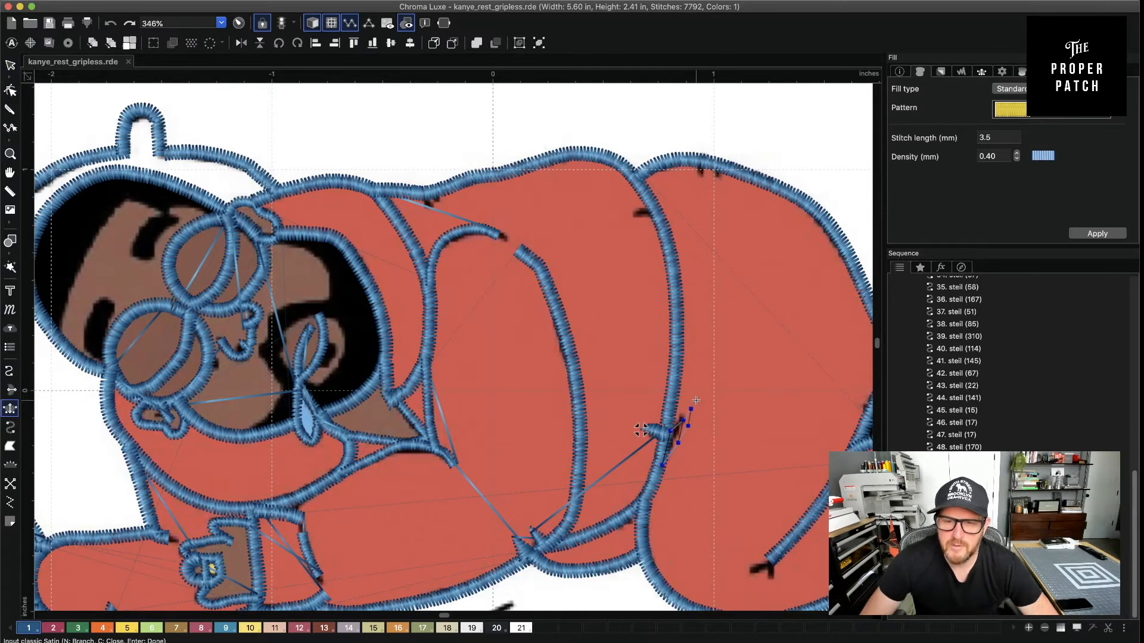
{"action": "key", "text": "Return"}
{"action": "left_click", "coordinate": [692, 408]}
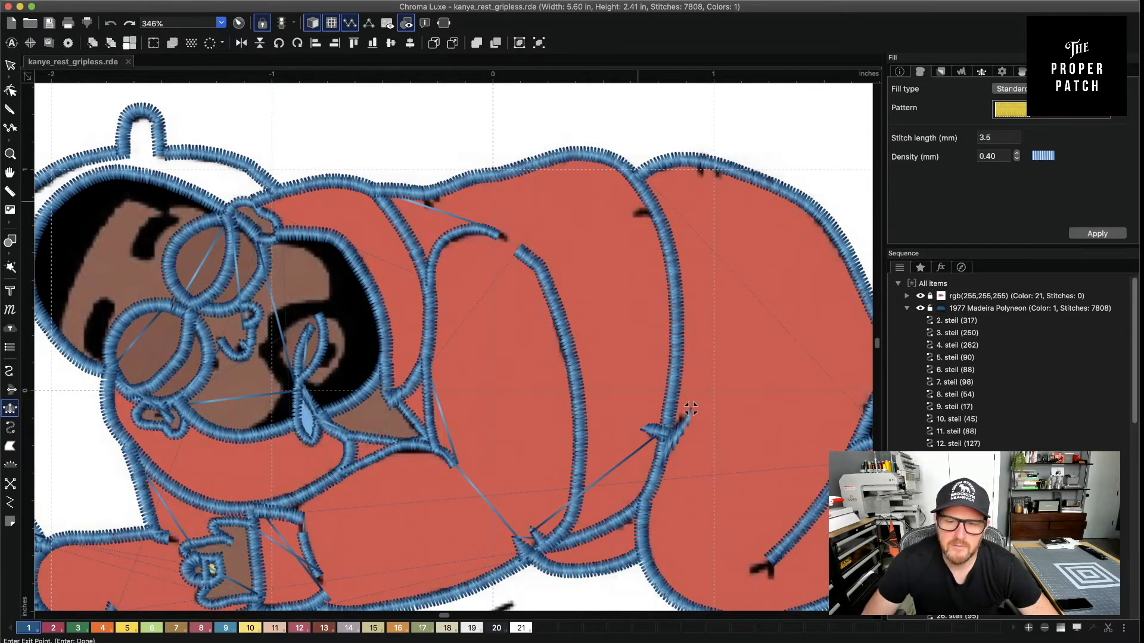
{"action": "key", "text": "Return"}
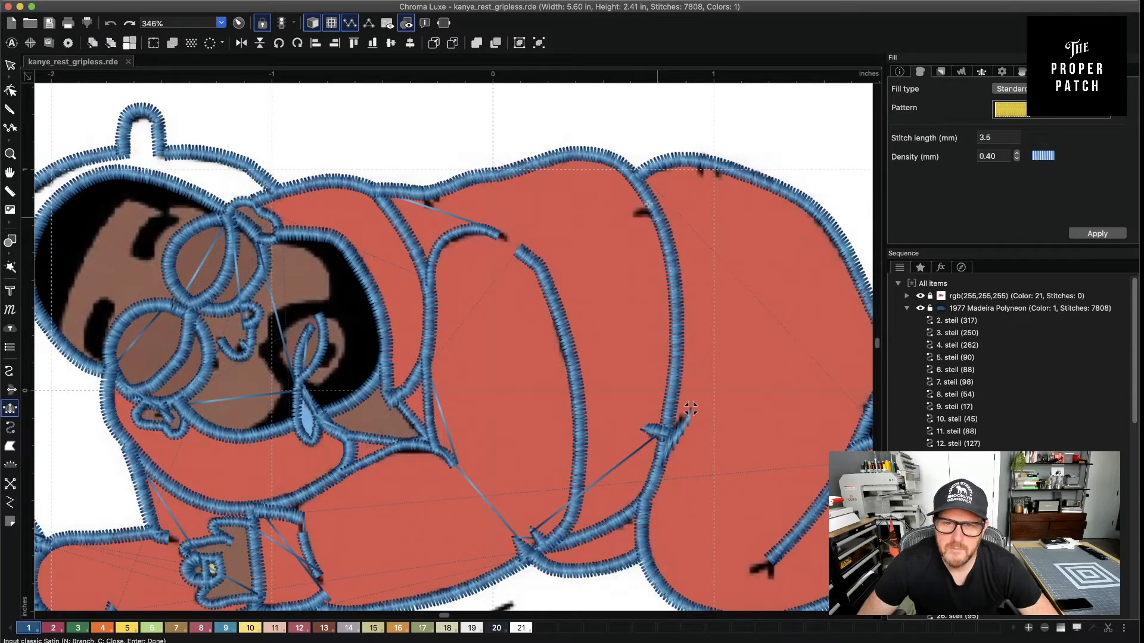
Digitize the short crease on the torso side near the upper end of the hip line as a classic satin
{"action": "left_click", "coordinate": [648, 219]}
{"action": "left_click", "coordinate": [649, 202]}
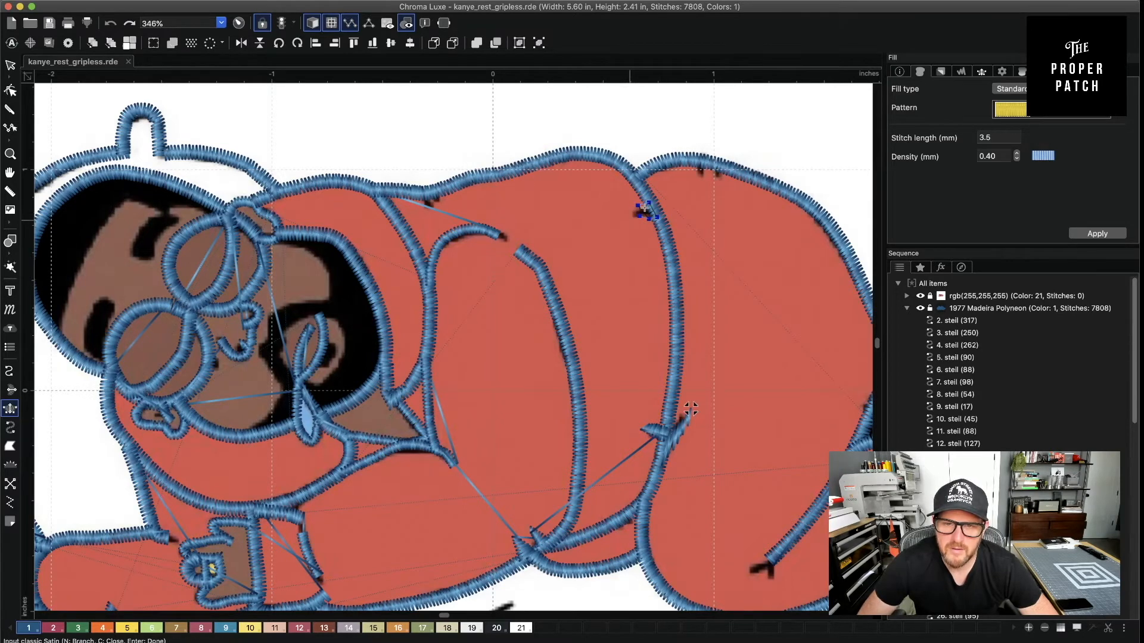
{"action": "left_click", "coordinate": [630, 220]}
{"action": "left_click", "coordinate": [630, 213]}
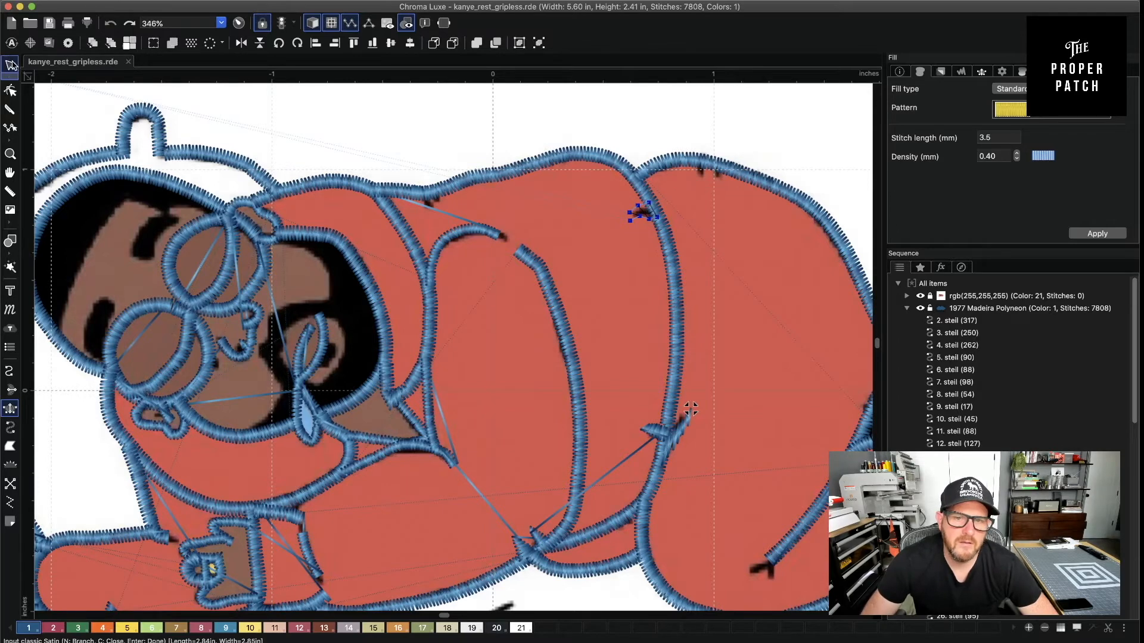
{"action": "key", "text": "Return"}
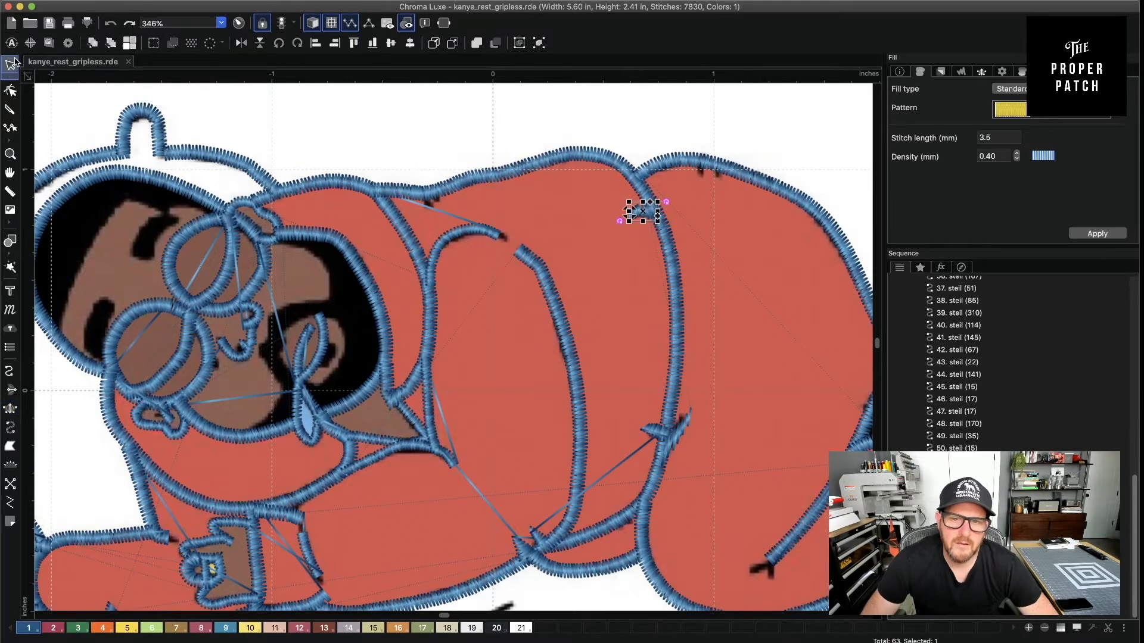
Digitize the small crease under the back's upper edge, just behind the shoulder, as a tapered classic satin
{"action": "left_click", "coordinate": [10, 411]}
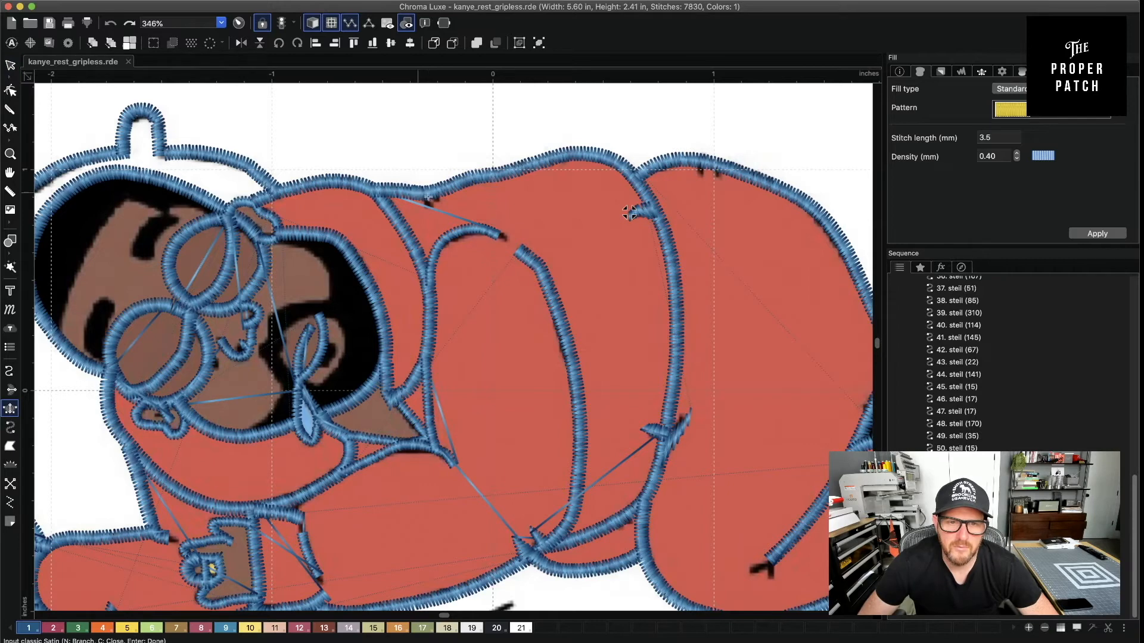
{"action": "left_click", "coordinate": [430, 194]}
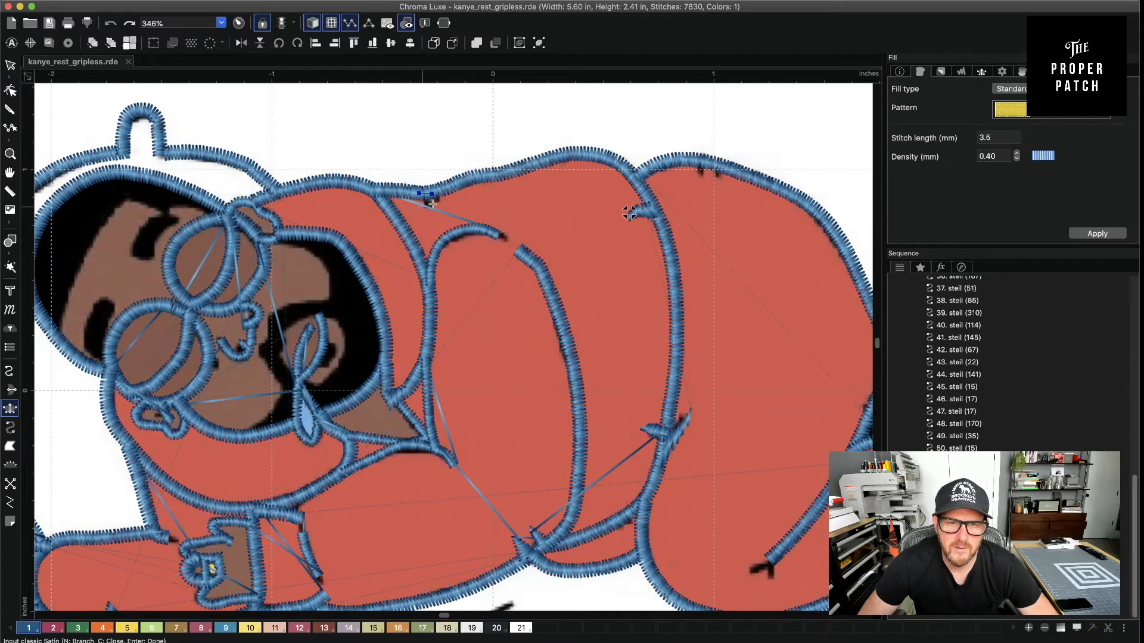
{"action": "left_click", "coordinate": [432, 213]}
{"action": "left_click", "coordinate": [433, 203]}
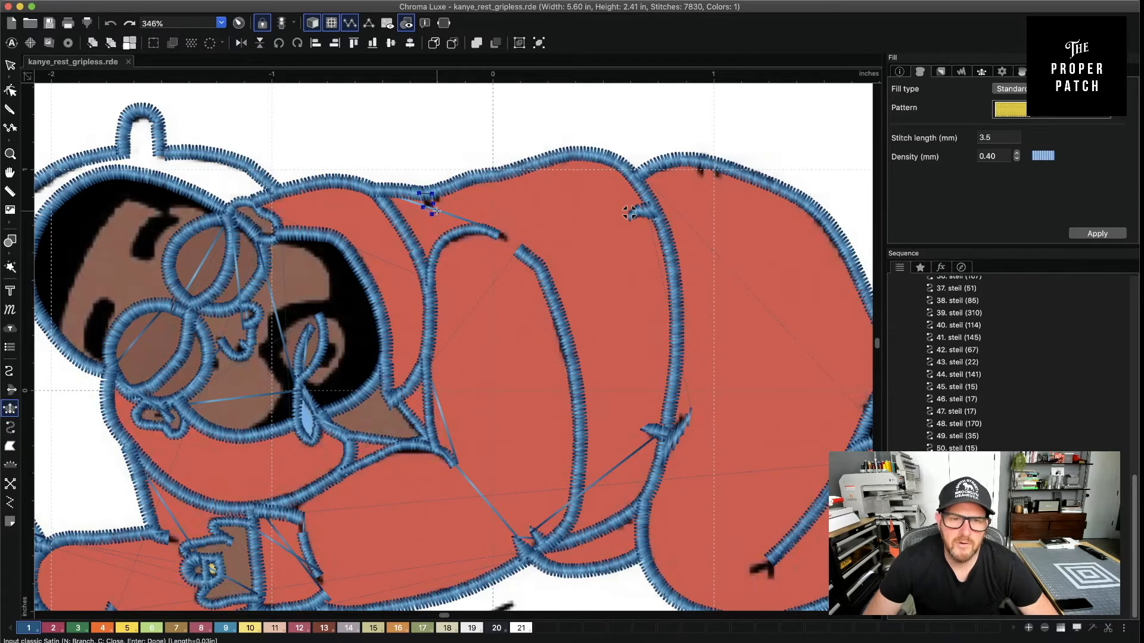
{"action": "key", "text": "Return"}
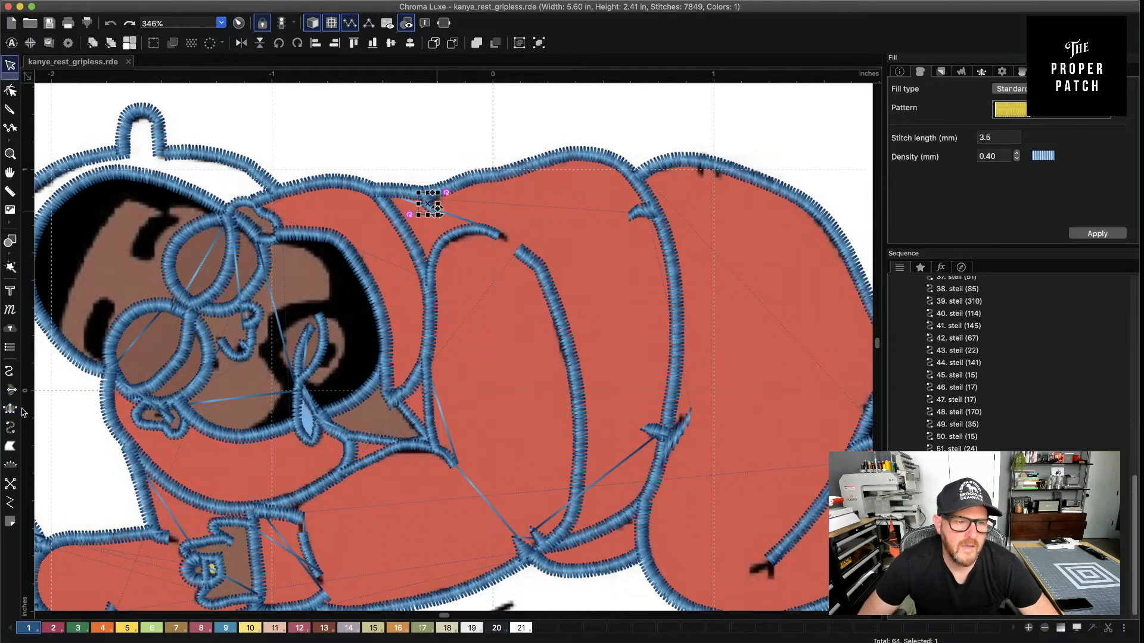
Add a second tapered classic satin crease right beside the one under the back's upper edge, behind the shoulder
{"action": "left_click", "coordinate": [432, 195]}
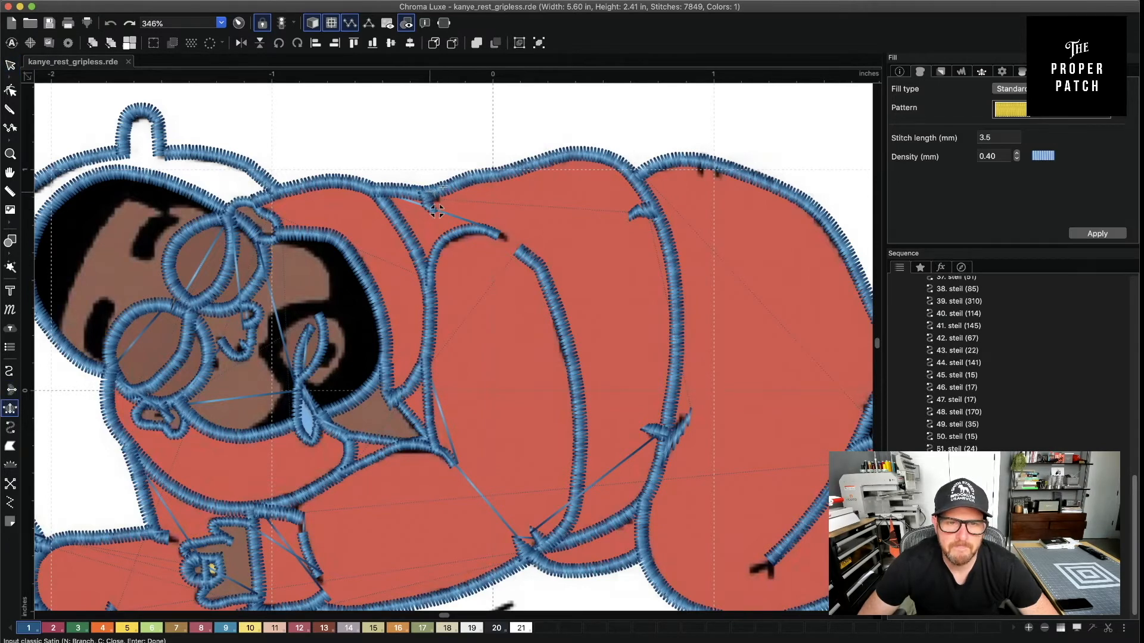
{"action": "left_click", "coordinate": [449, 188]}
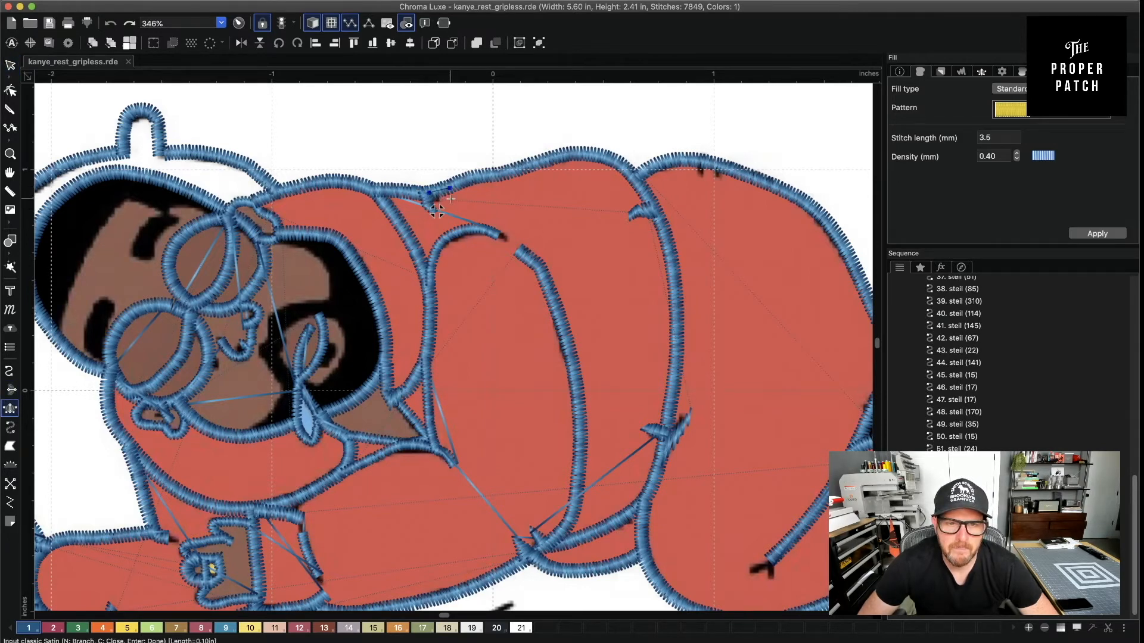
{"action": "left_click", "coordinate": [451, 199]}
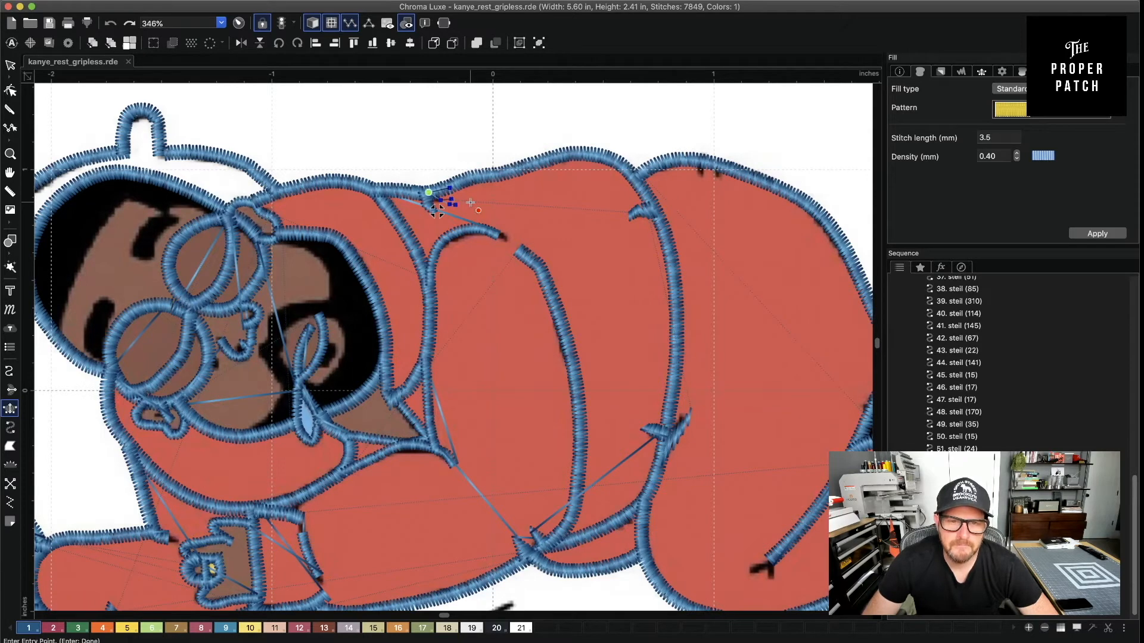
{"action": "key", "text": "Return"}
{"action": "key", "text": "Return"}
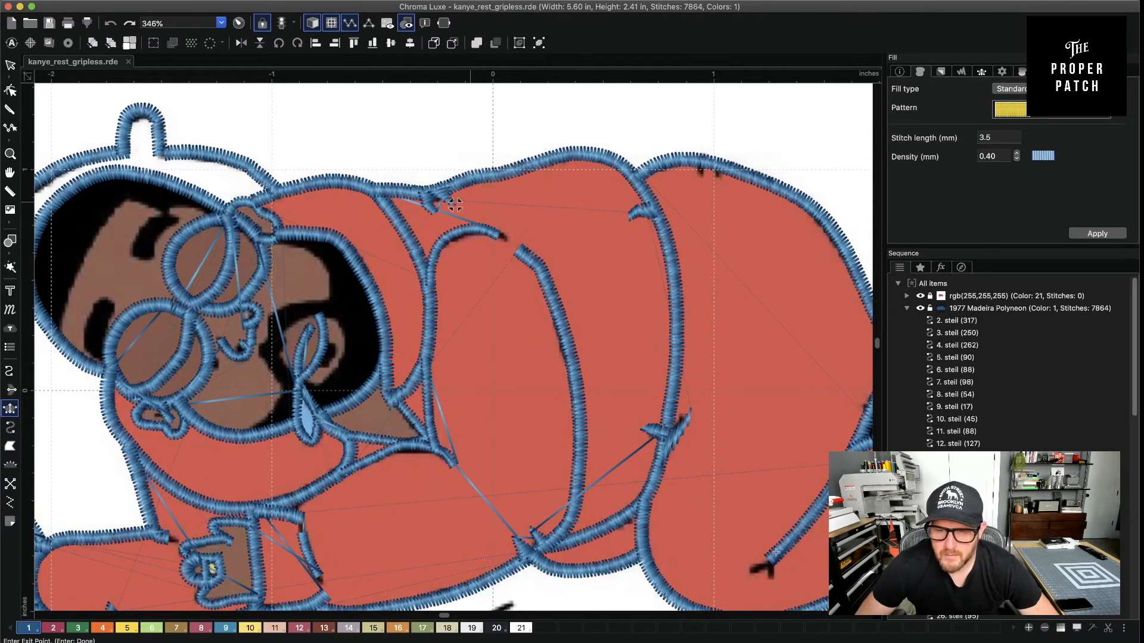
{"action": "left_click", "coordinate": [706, 166]}
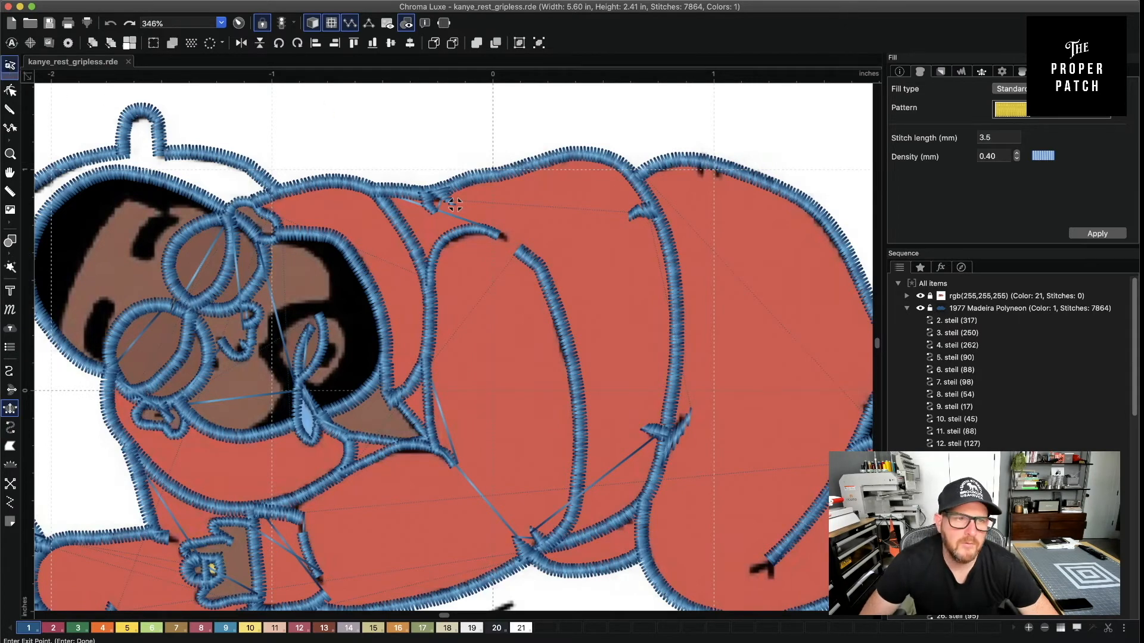
{"action": "key", "text": "Return"}
Duplicate the two creases behind the shoulder and place the copies, rotated to fit, over the marks on the hip's upper edge
{"action": "left_click", "coordinate": [435, 211]}
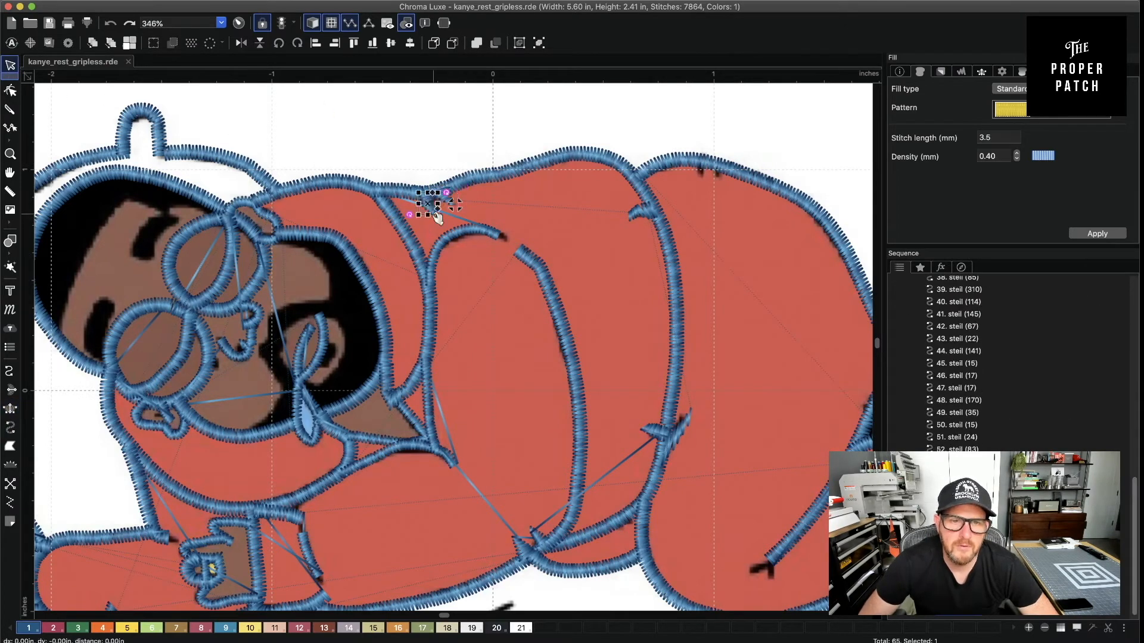
{"action": "left_click", "coordinate": [454, 208]}
{"action": "left_click", "coordinate": [447, 201]}
{"action": "left_click", "coordinate": [452, 200], "text": "shift"}
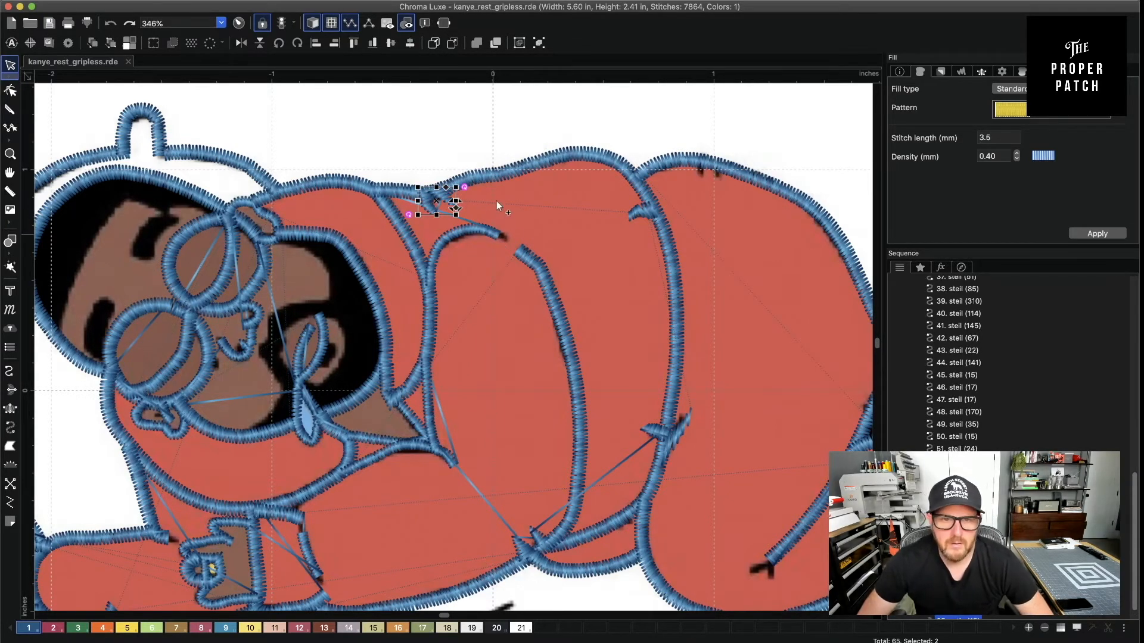
{"action": "key", "text": "super+d"}
{"action": "left_click_drag", "start_coordinate": [440, 195], "coordinate": [768, 168]}
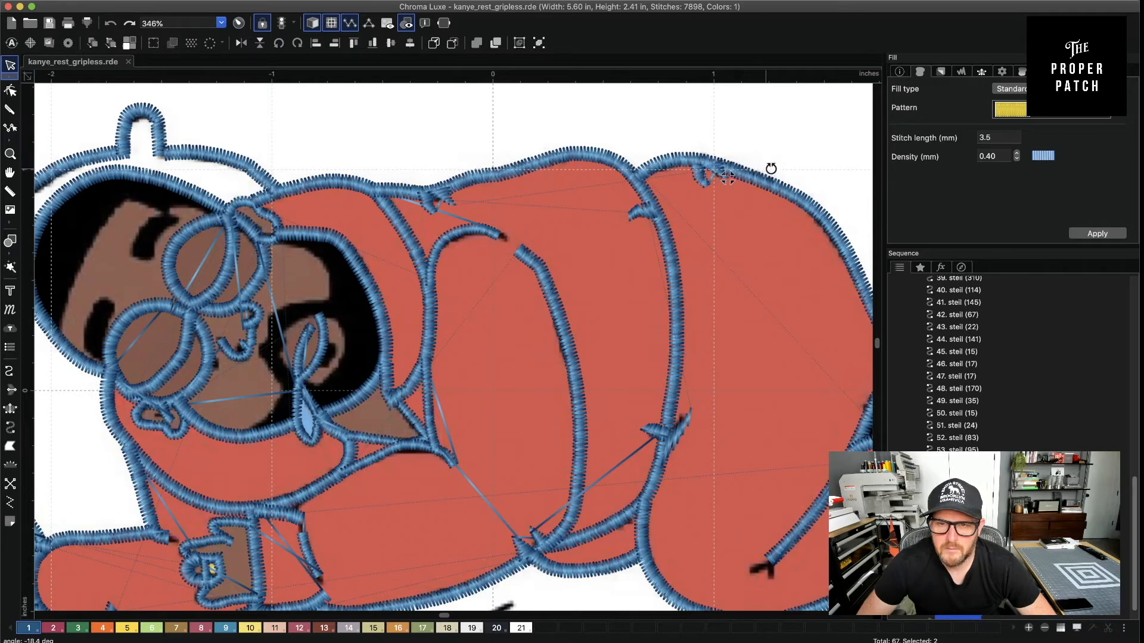
{"action": "left_click", "coordinate": [812, 152]}
Temporarily hide the 1977 Madeira Polyneon stitches to check the artwork for remaining creases, and show them again
{"action": "scroll", "coordinate": [674, 131], "scroll_direction": "right", "scroll_amount": 5}
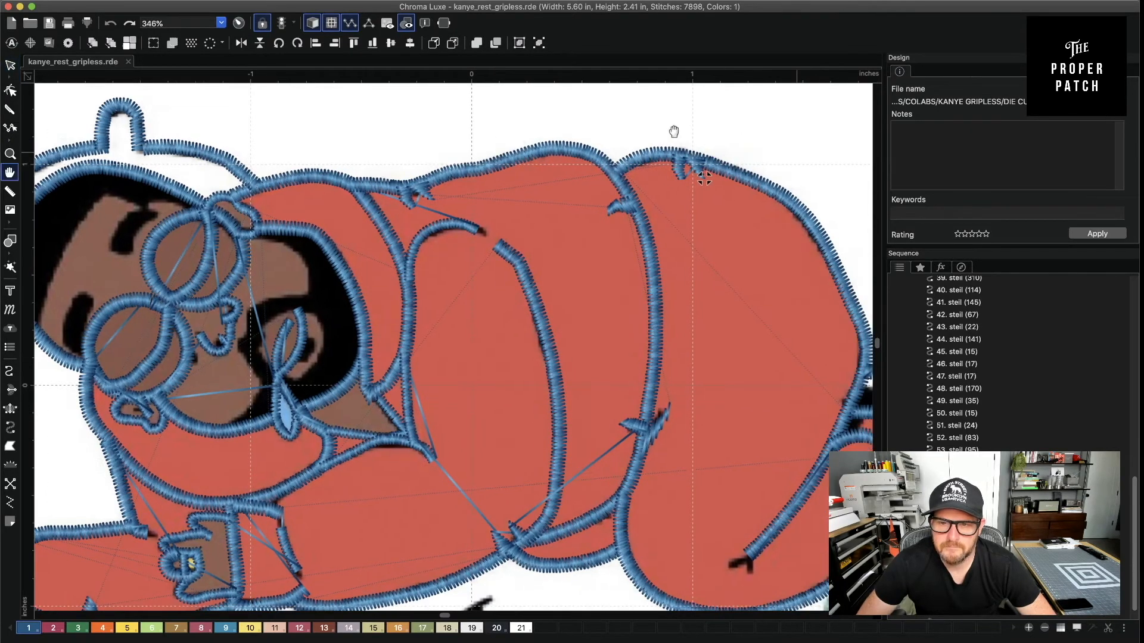
{"action": "scroll", "coordinate": [759, 212], "scroll_direction": "down", "scroll_amount": 1}
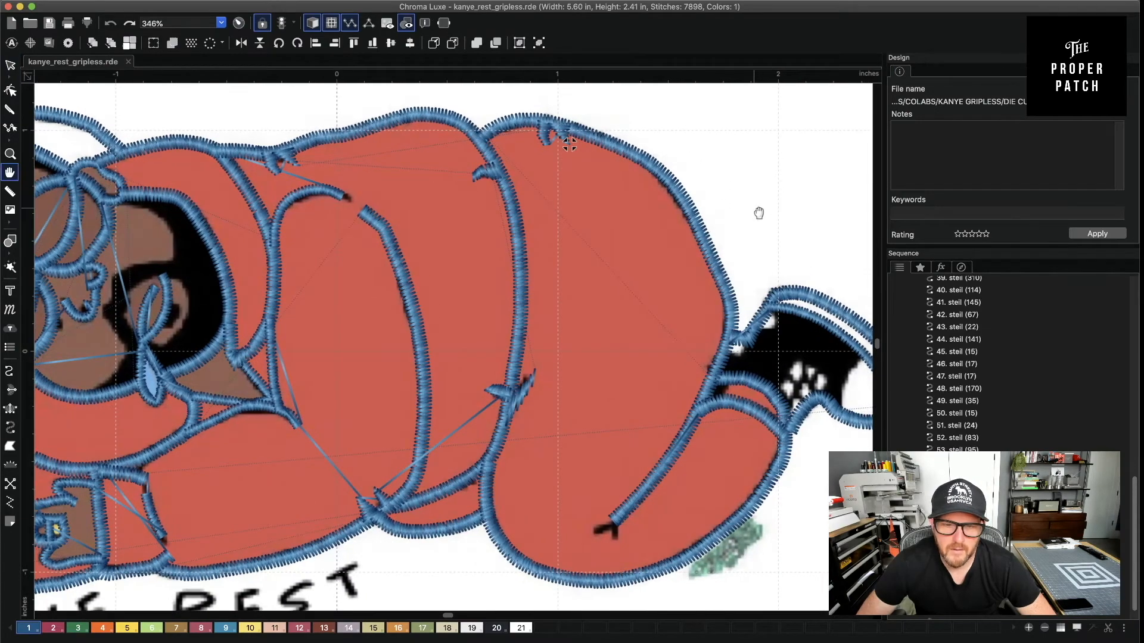
{"action": "left_click_drag", "start_coordinate": [758, 213], "coordinate": [803, 200]}
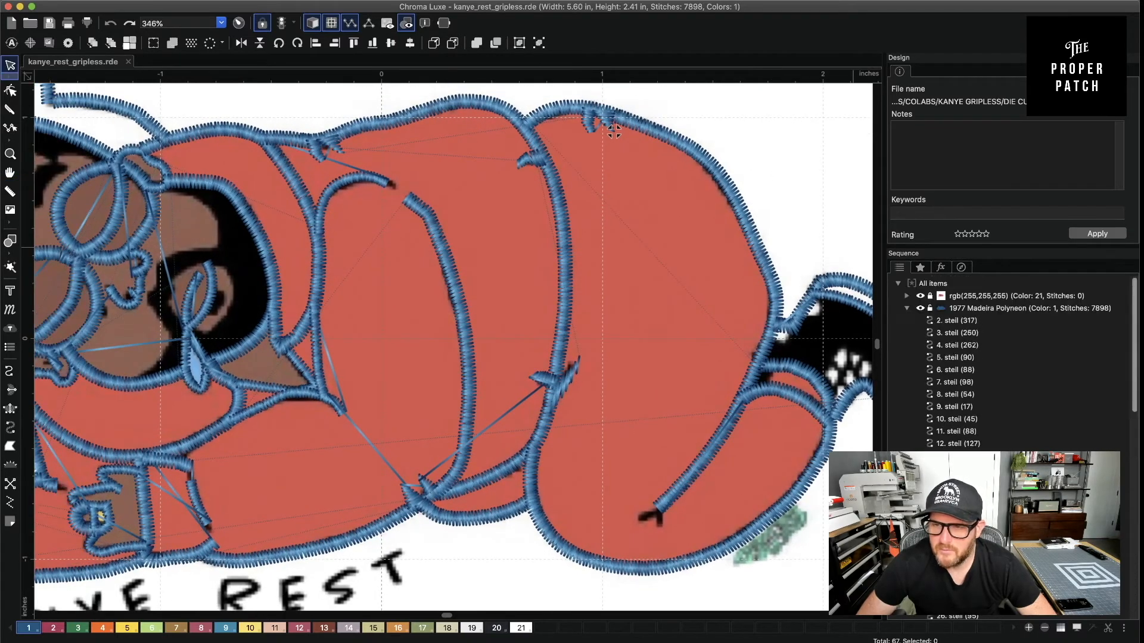
{"action": "scroll", "coordinate": [908, 323], "scroll_direction": "up", "scroll_amount": 10}
{"action": "left_click", "coordinate": [924, 309]}
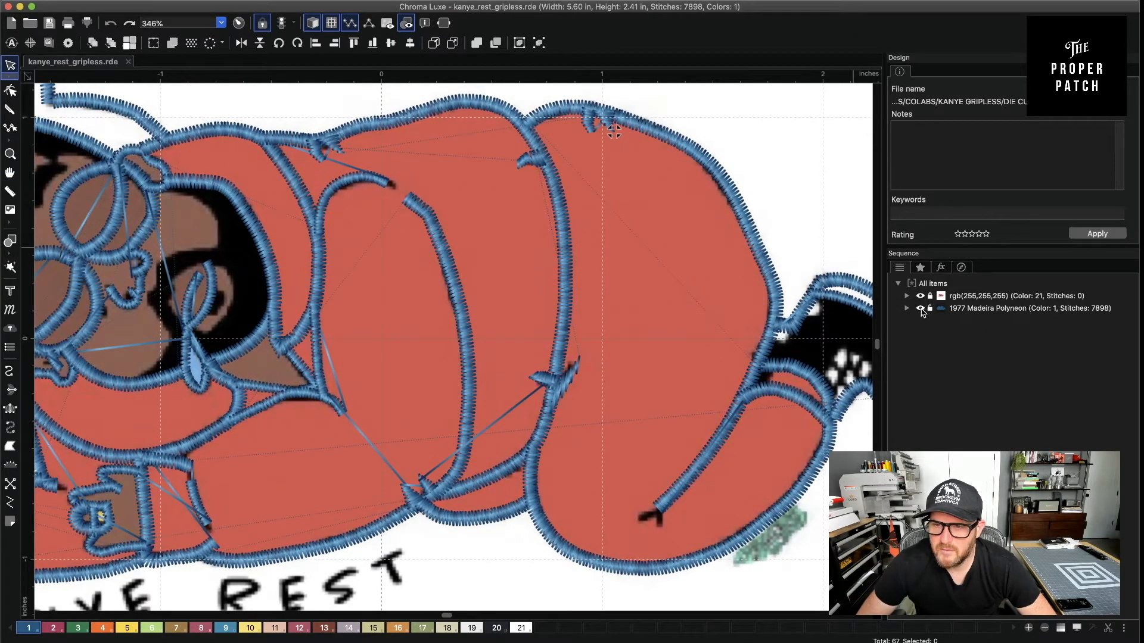
{"action": "left_click", "coordinate": [921, 309]}
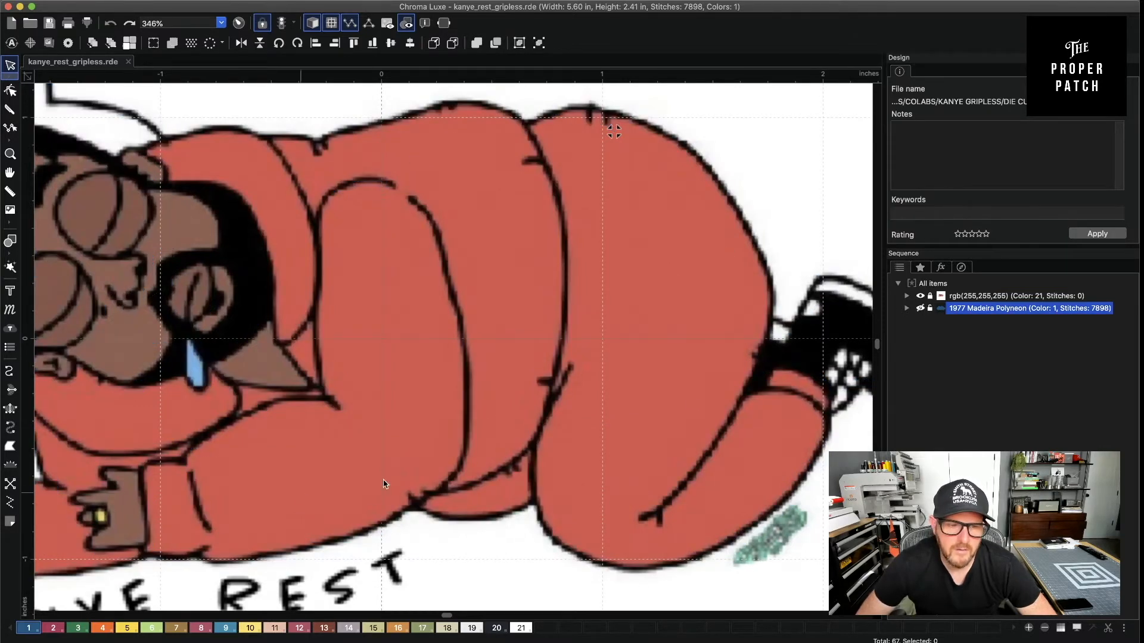
{"action": "left_click", "coordinate": [933, 314]}
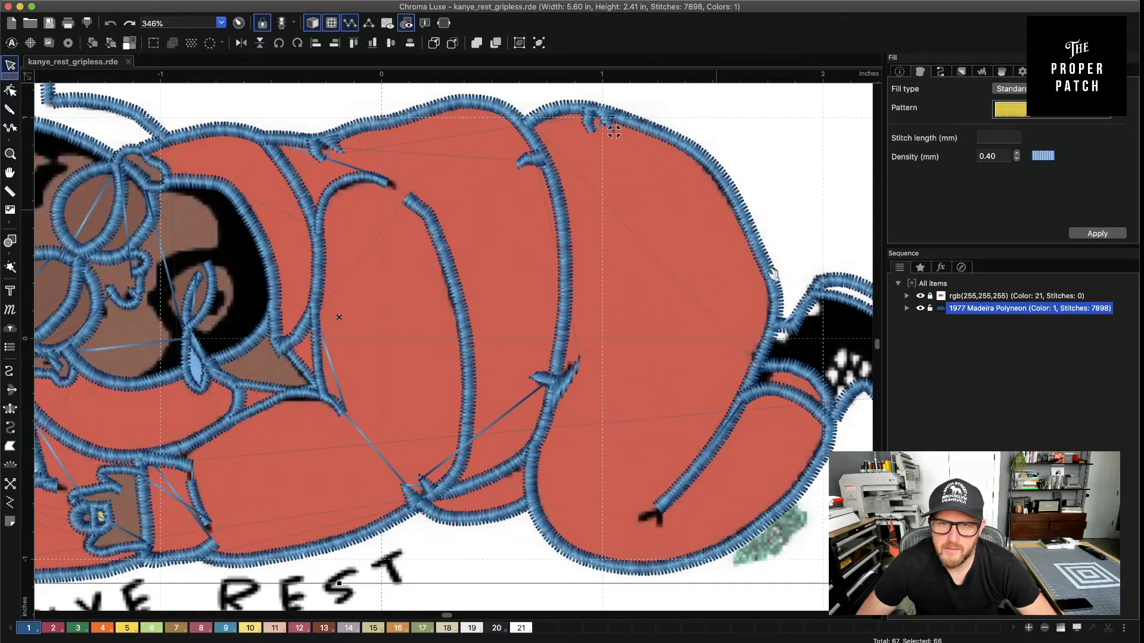
Digitize the small crease at the rear edge of the trousers, beside the shoe, as a tapered classic satin
{"action": "left_click", "coordinate": [10, 409]}
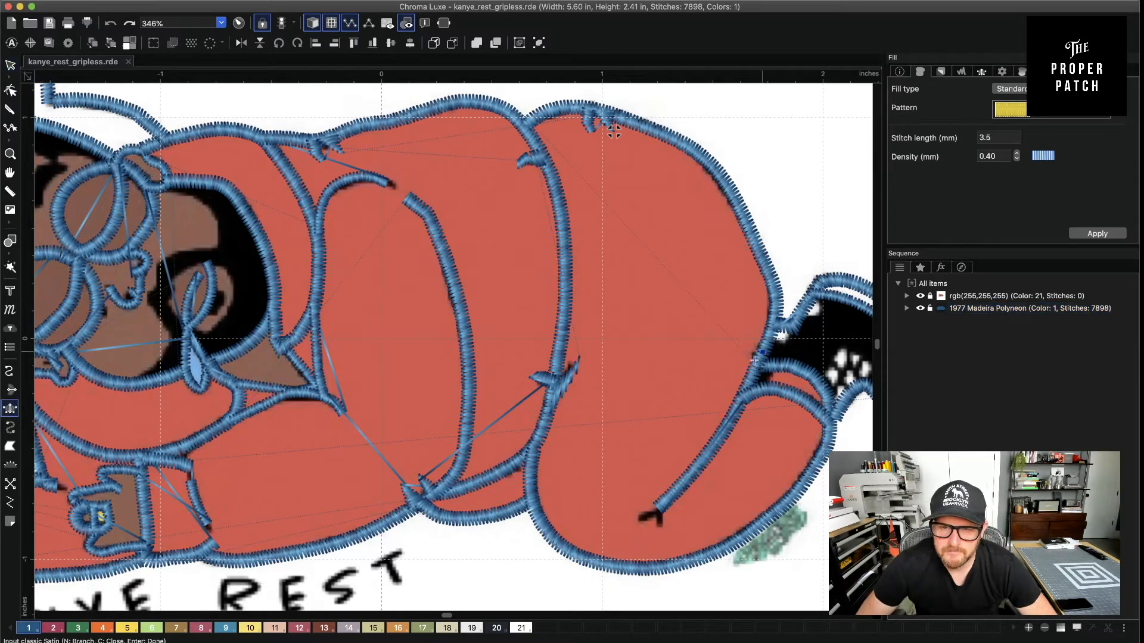
{"action": "left_click", "coordinate": [753, 341]}
{"action": "left_click", "coordinate": [749, 350]}
{"action": "left_click", "coordinate": [745, 340]}
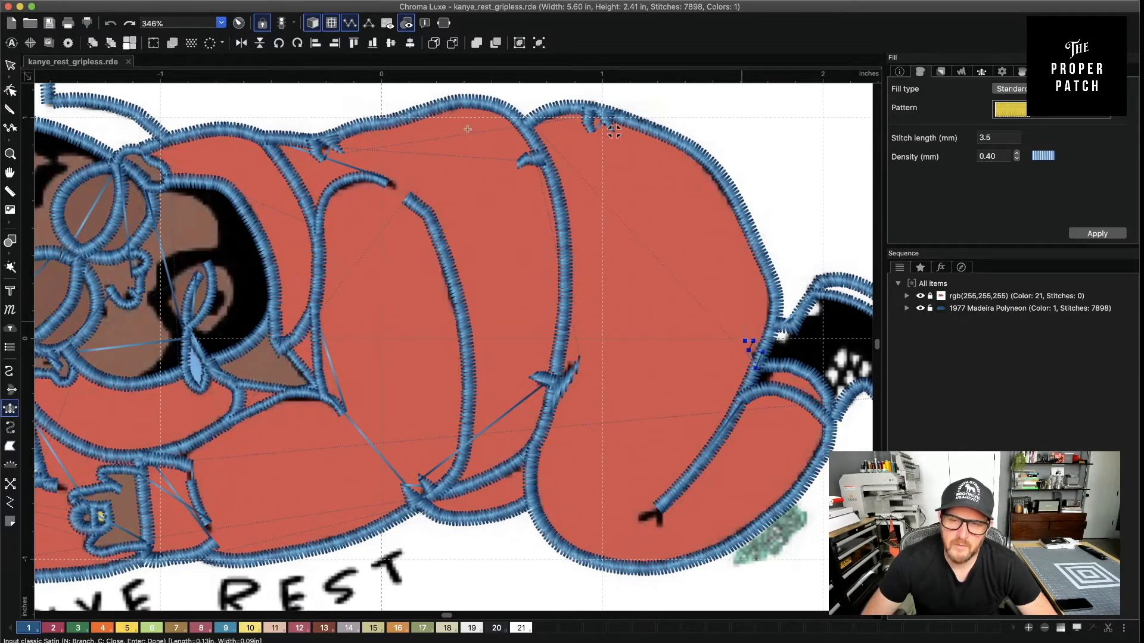
{"action": "left_click", "coordinate": [10, 64]}
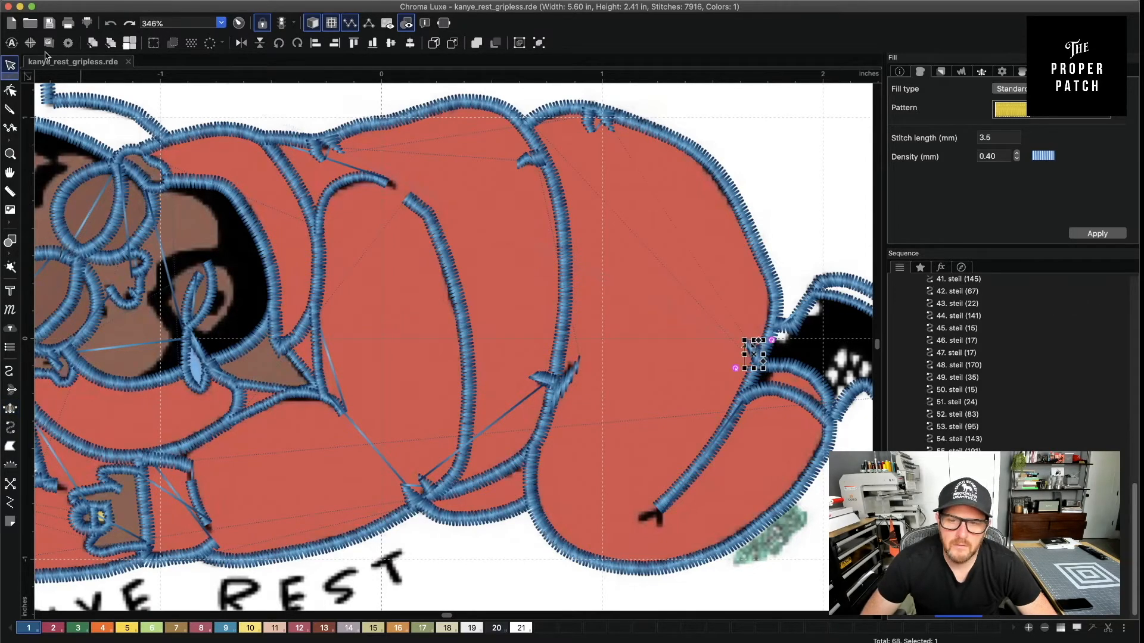
{"action": "key", "text": "Escape"}
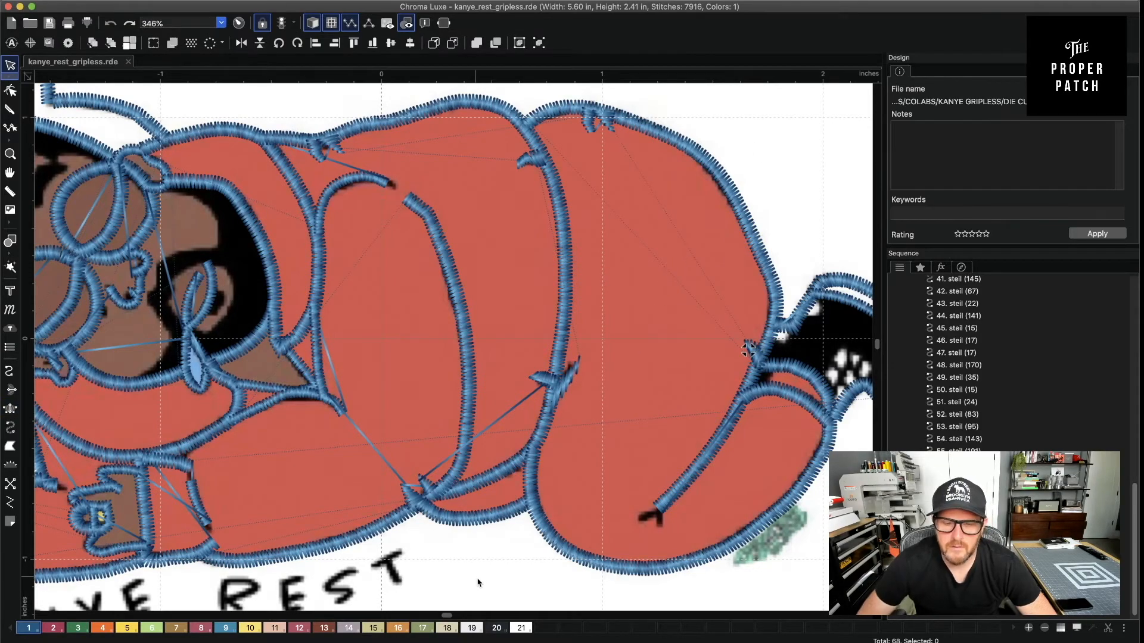
Examine the whole design zoomed out, comparing it with the realistic 3D stitch rendering switched off and on
{"action": "key", "text": "space"}
{"action": "left_click_drag", "start_coordinate": [677, 513], "coordinate": [820, 444]}
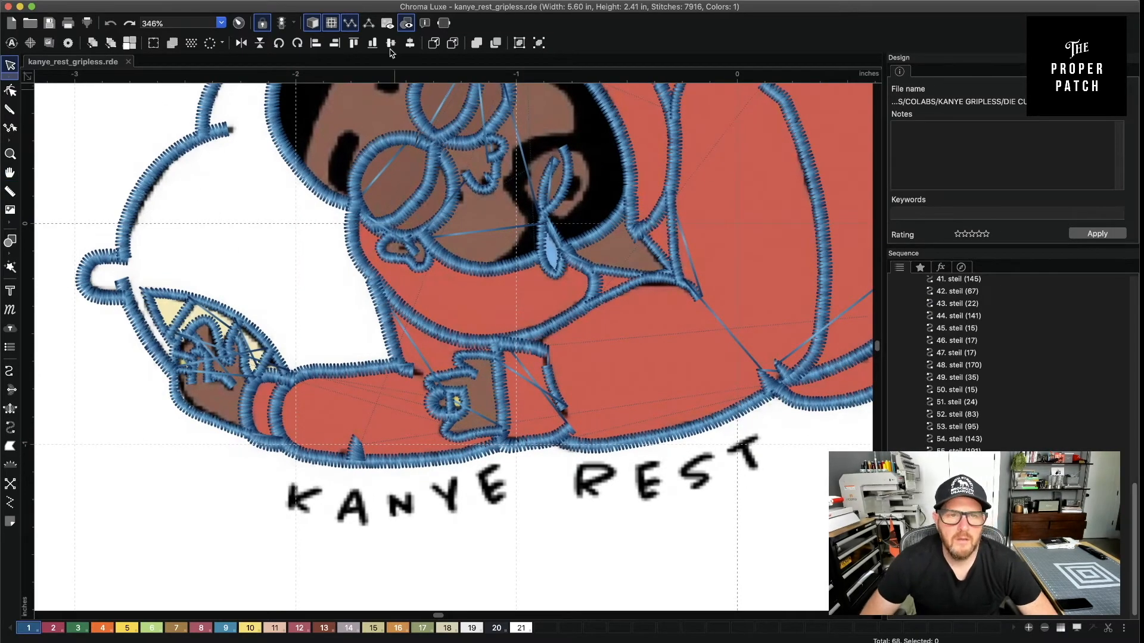
{"action": "key", "text": "super+minus"}
{"action": "key", "text": "super+minus"}
{"action": "key", "text": "super+minus"}
{"action": "key", "text": "super+minus"}
{"action": "key", "text": "super+minus"}
{"action": "key", "text": "super+minus"}
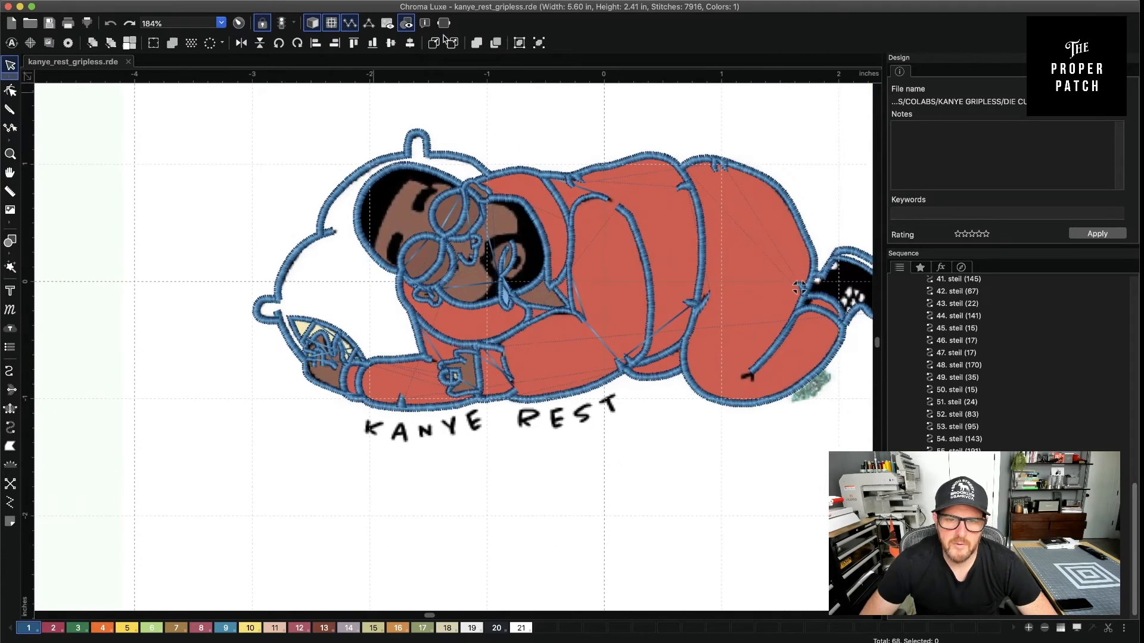
{"action": "left_click", "coordinate": [314, 24]}
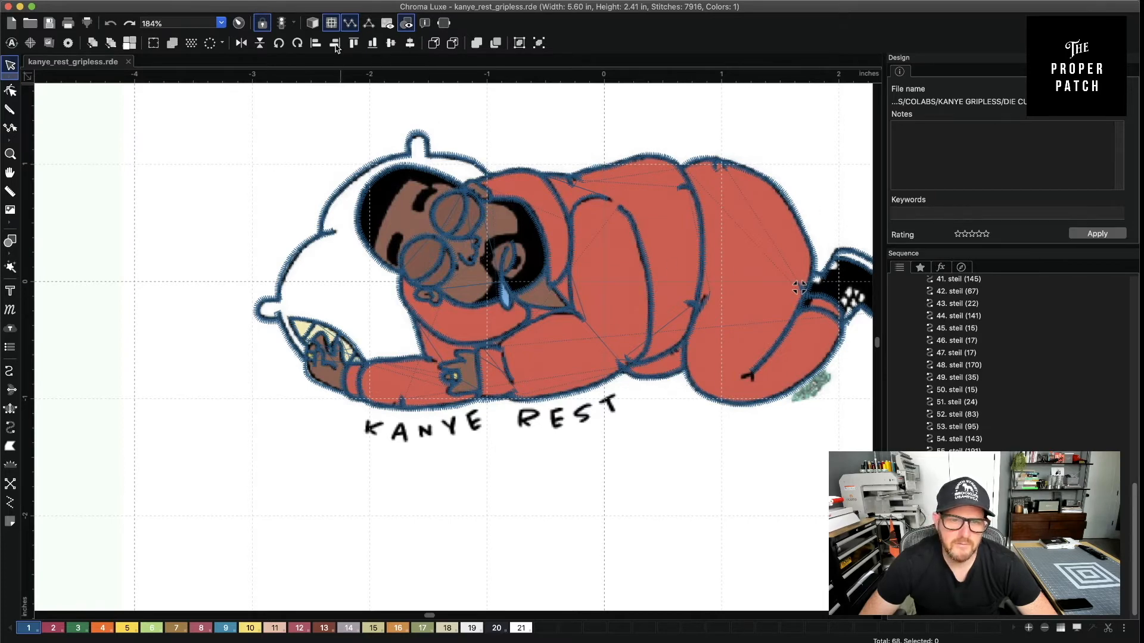
{"action": "left_click", "coordinate": [312, 23]}
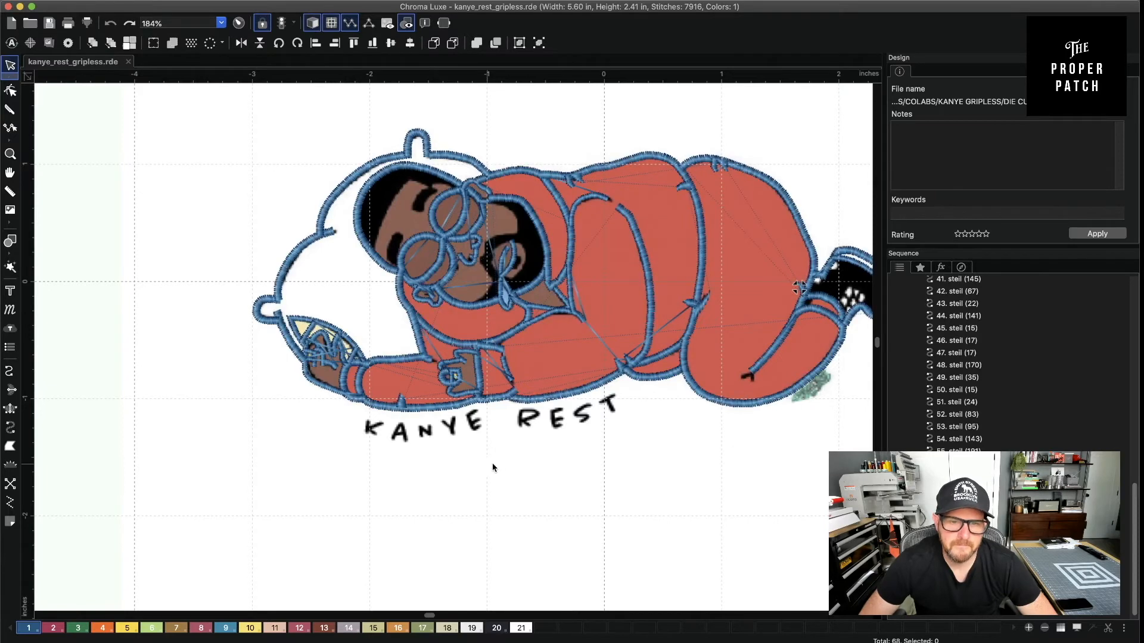
Digitize the letter K of the KANYE REST lettering with separate steil strokes 1.0 mm wide
{"action": "scroll", "coordinate": [499, 447], "scroll_direction": "up", "scroll_amount": 6}
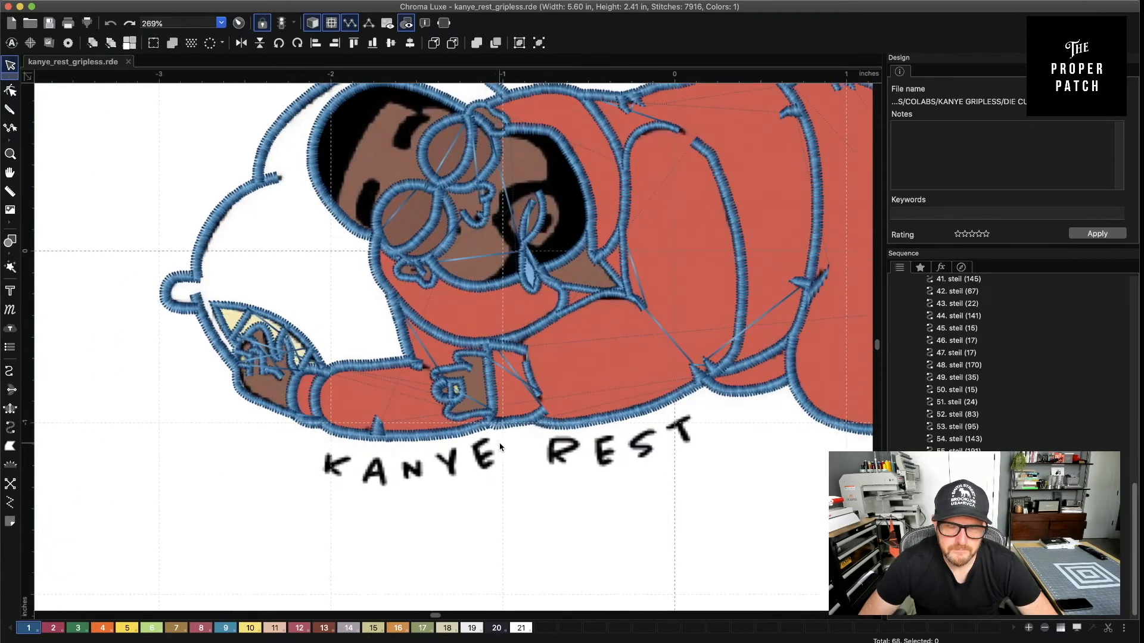
{"action": "scroll", "coordinate": [500, 447], "scroll_direction": "up", "scroll_amount": 2}
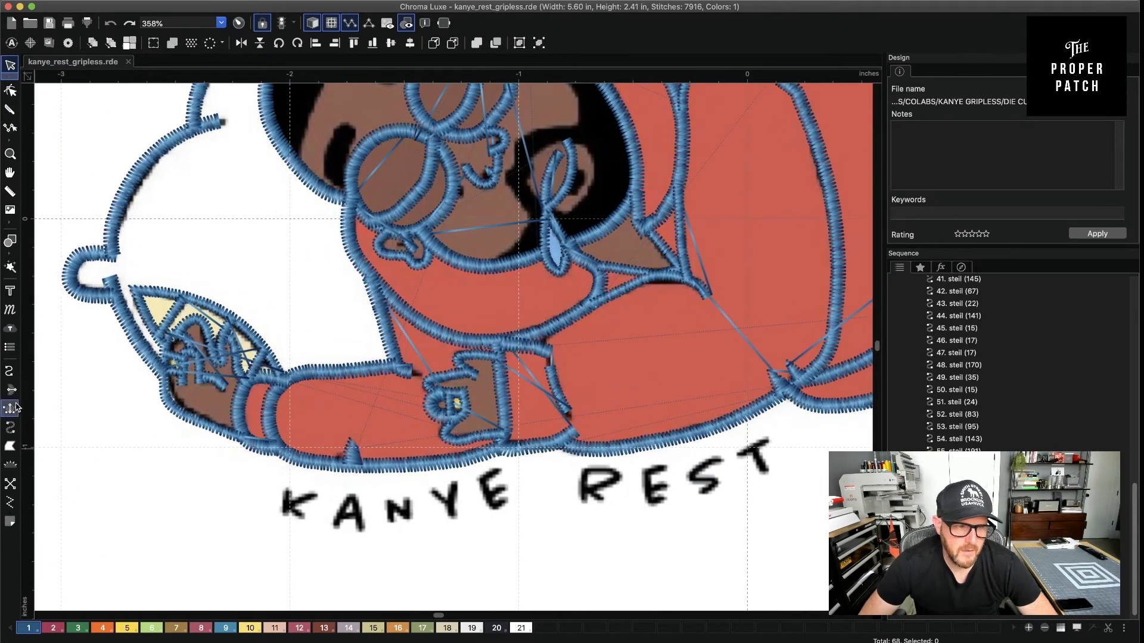
{"action": "left_click", "coordinate": [9, 425]}
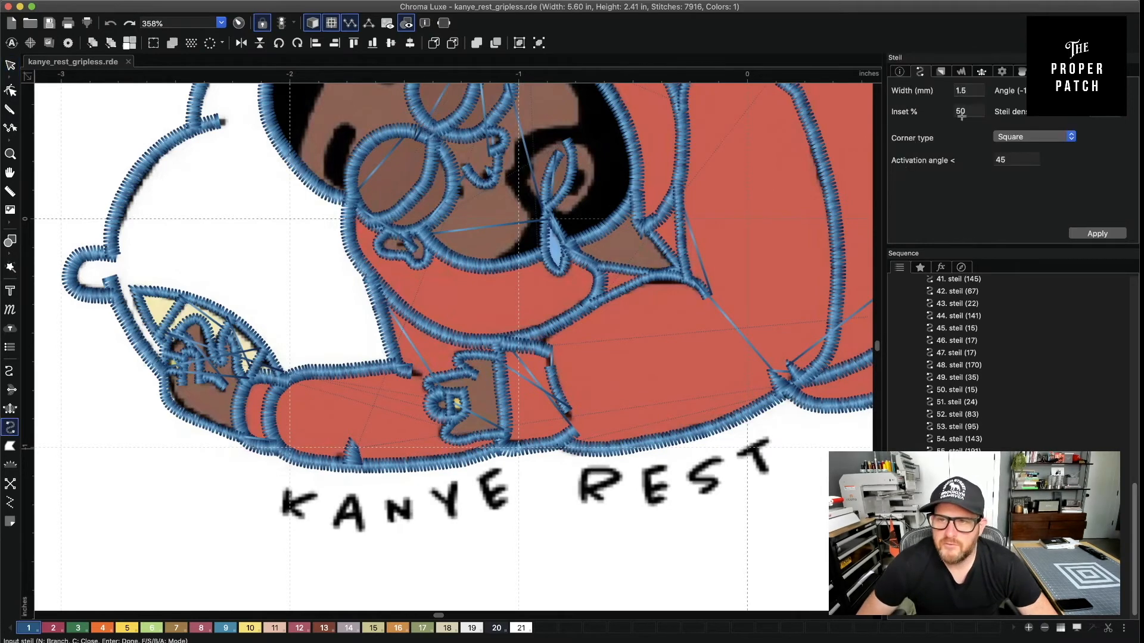
{"action": "double_click", "coordinate": [974, 92]}
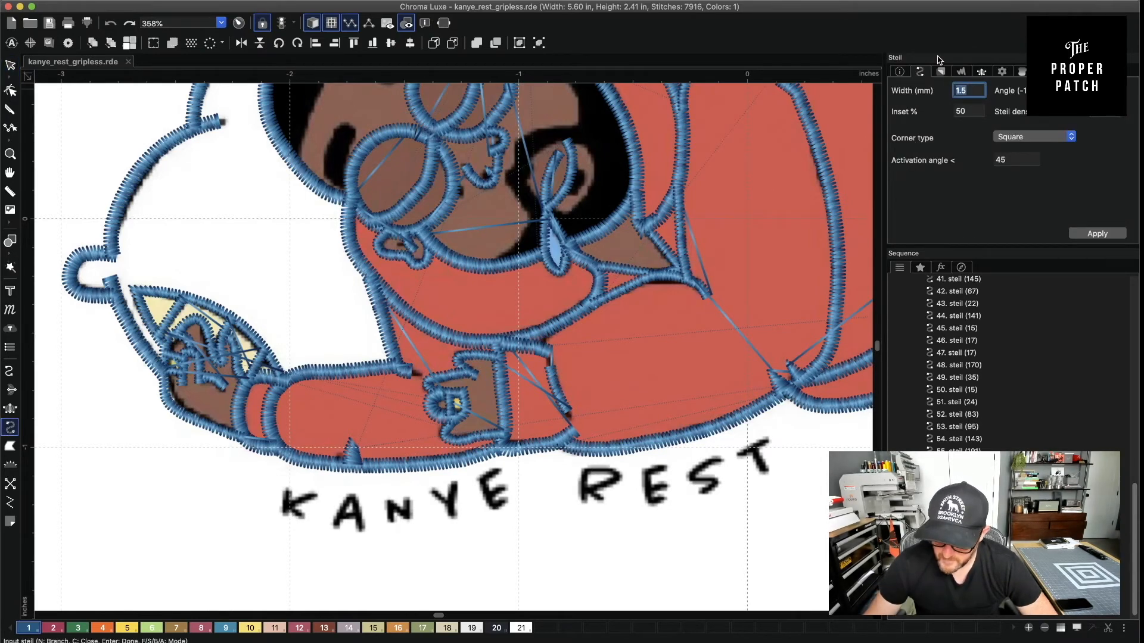
{"action": "type", "text": "1"}
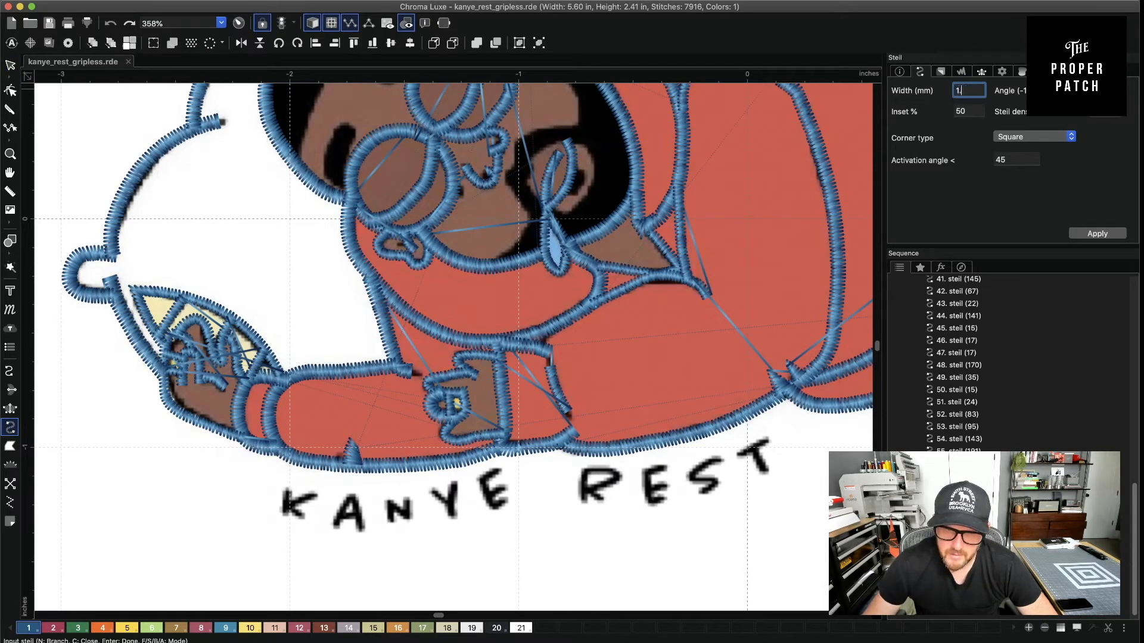
{"action": "type", "text": ".0"}
{"action": "key", "text": "Return"}
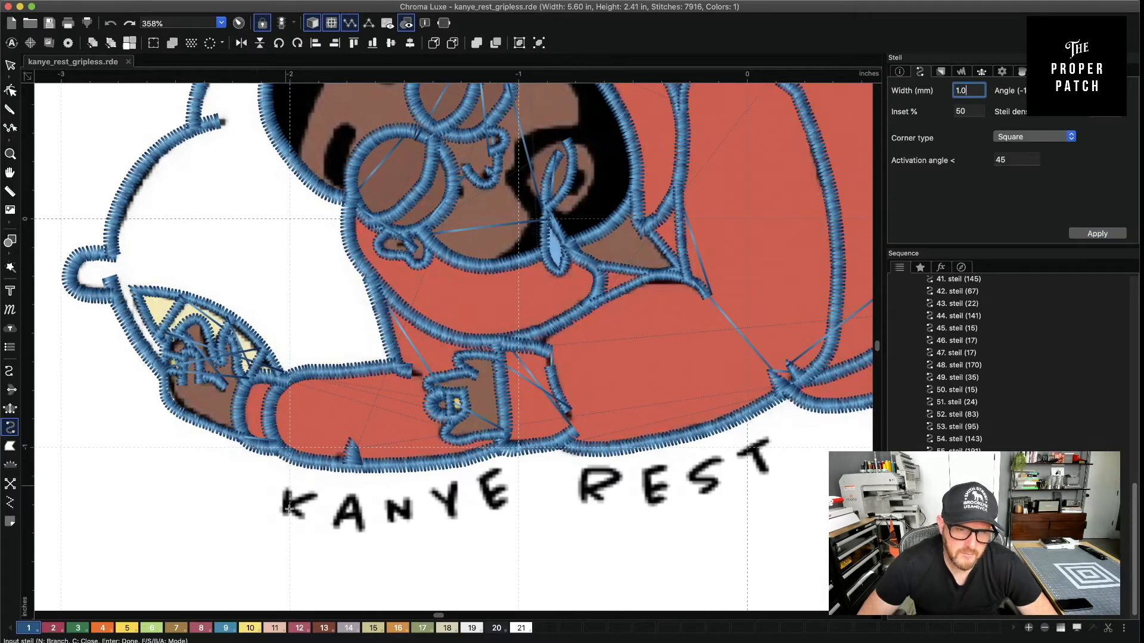
{"action": "left_click", "coordinate": [285, 487]}
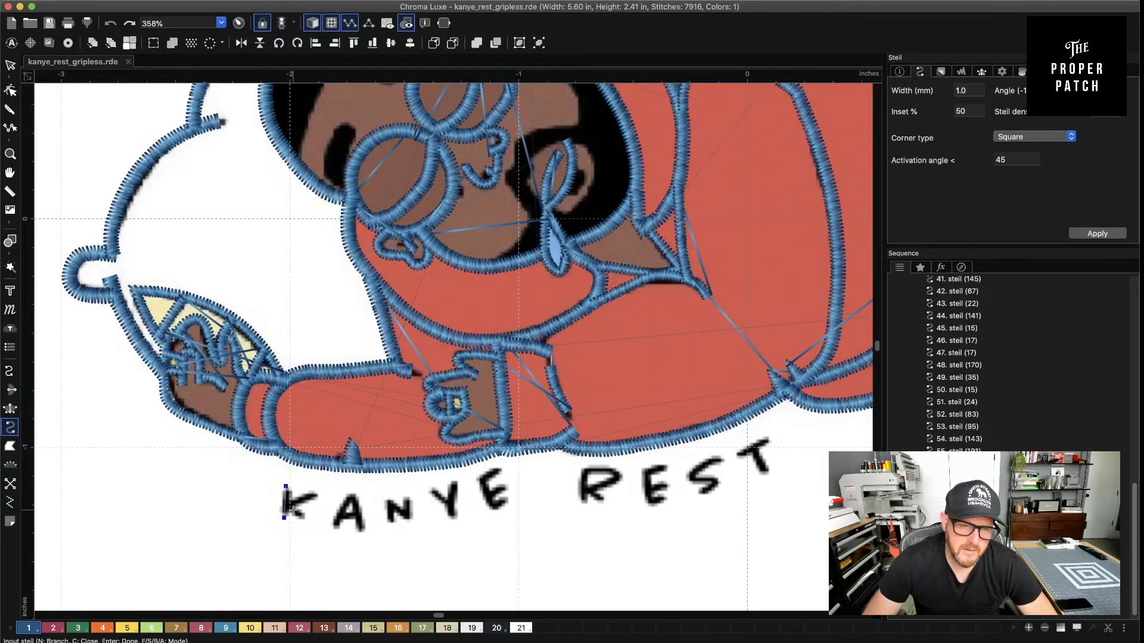
{"action": "left_click", "coordinate": [289, 515]}
{"action": "key", "text": "Return"}
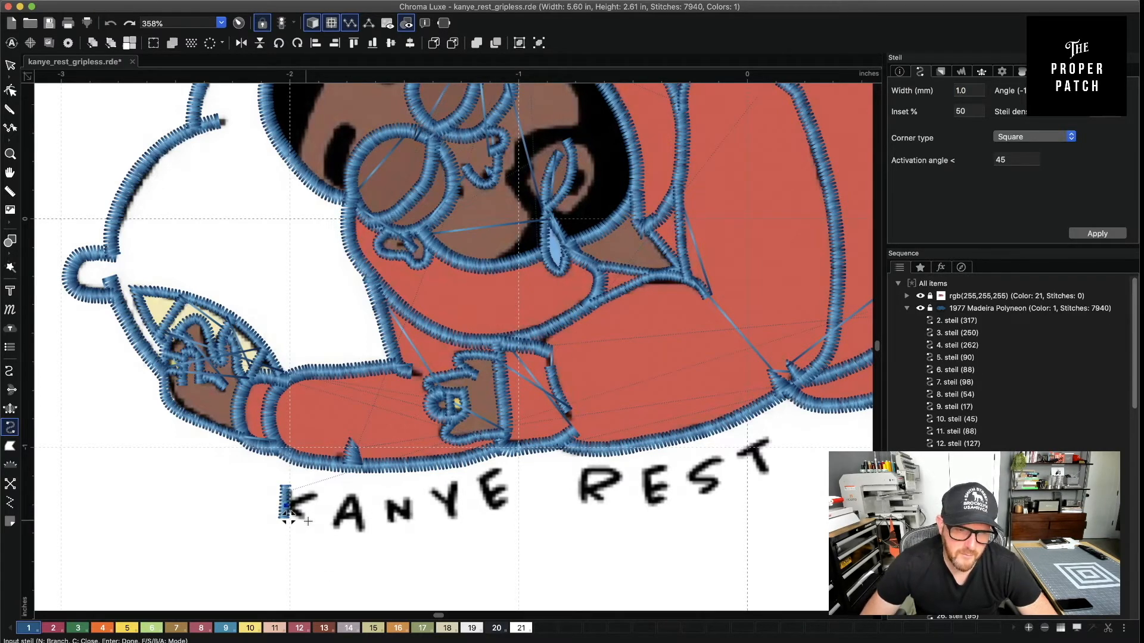
{"action": "left_click", "coordinate": [308, 521]}
{"action": "key", "text": "Return"}
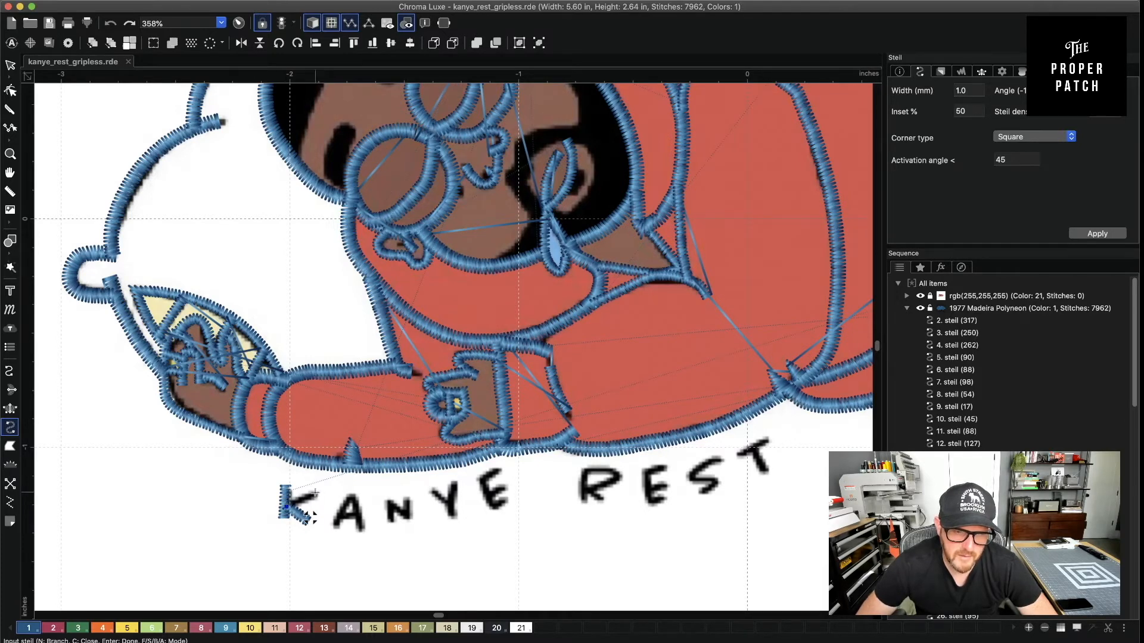
{"action": "left_click", "coordinate": [316, 493]}
{"action": "key", "text": "Return"}
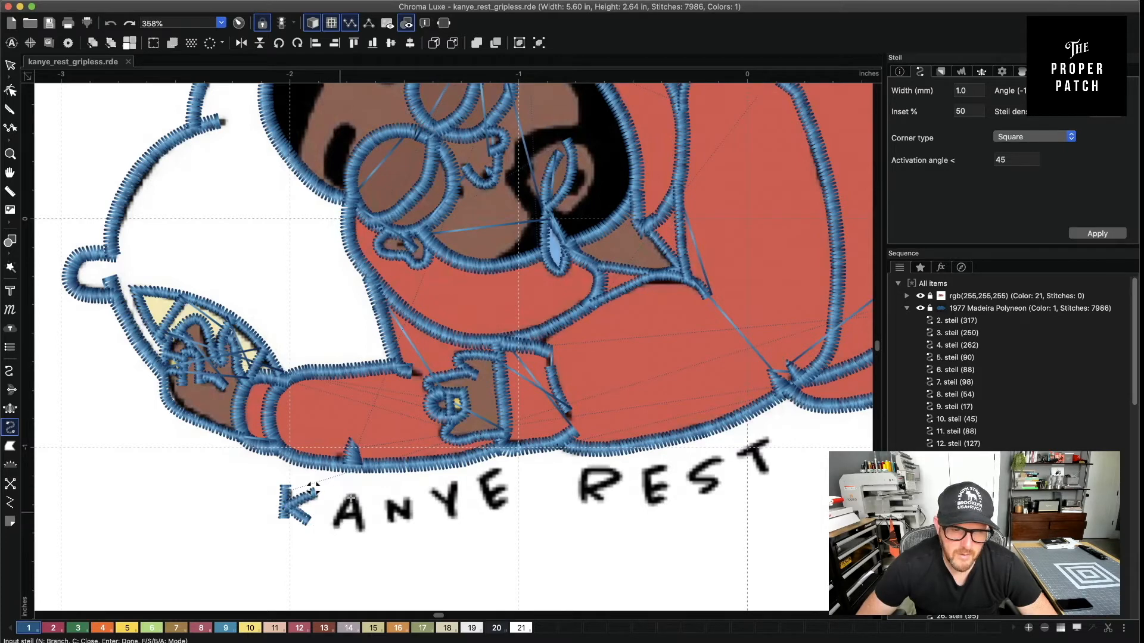
Digitize the letter A in KANYE as a steil outline of its two legs plus a separate crossbar
{"action": "left_click", "coordinate": [362, 532]}
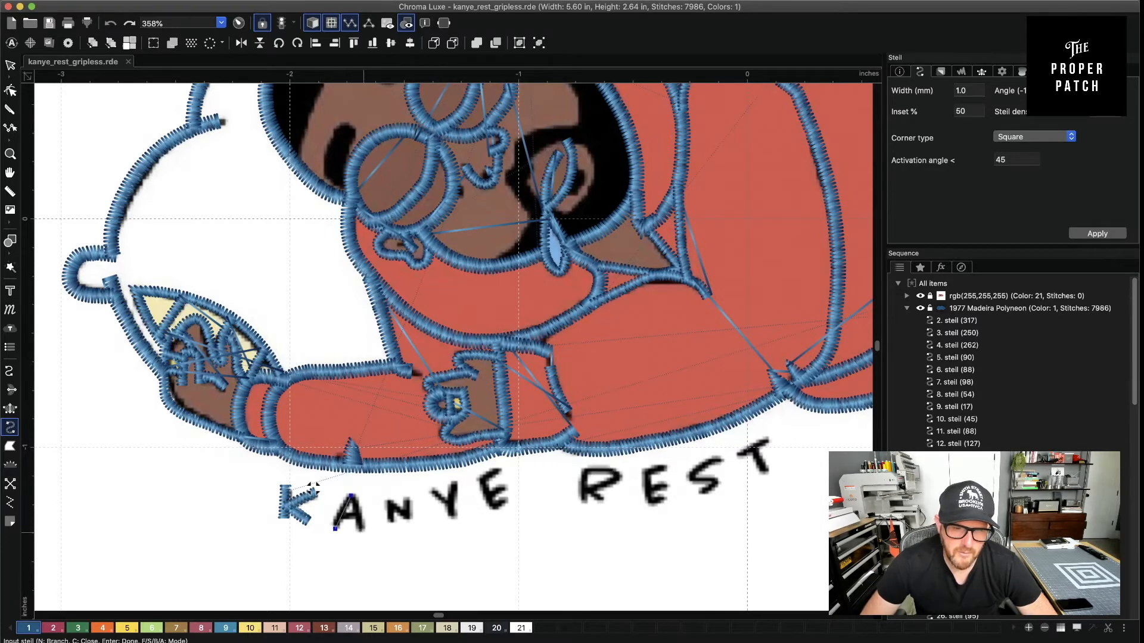
{"action": "key", "text": "Return"}
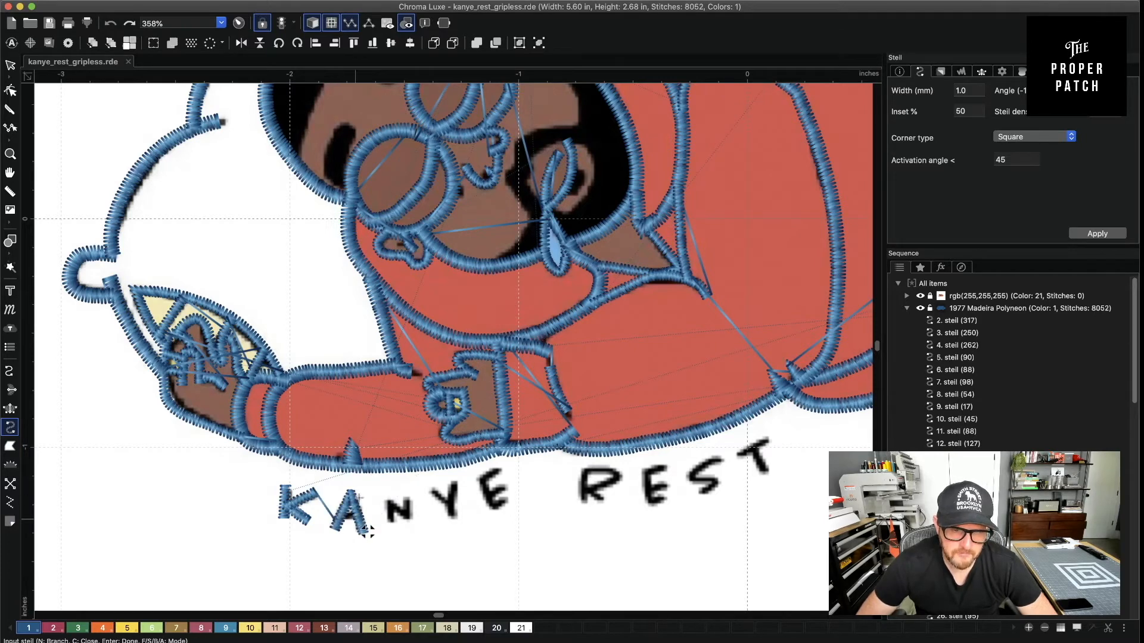
{"action": "left_click", "coordinate": [340, 516]}
{"action": "left_click", "coordinate": [358, 517]}
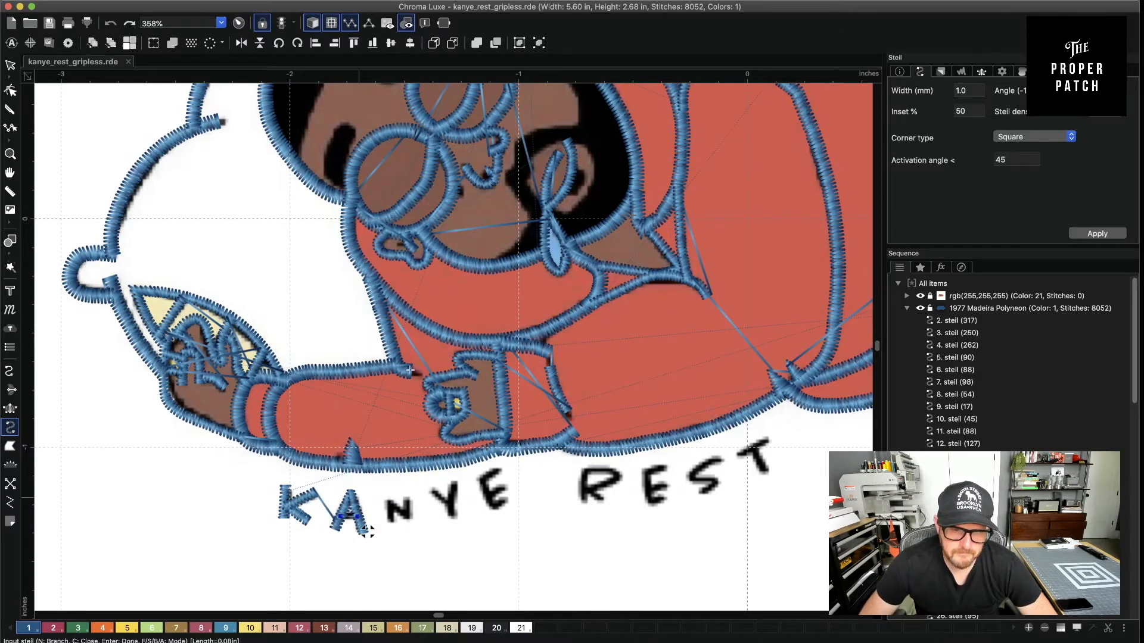
{"action": "key", "text": "Return"}
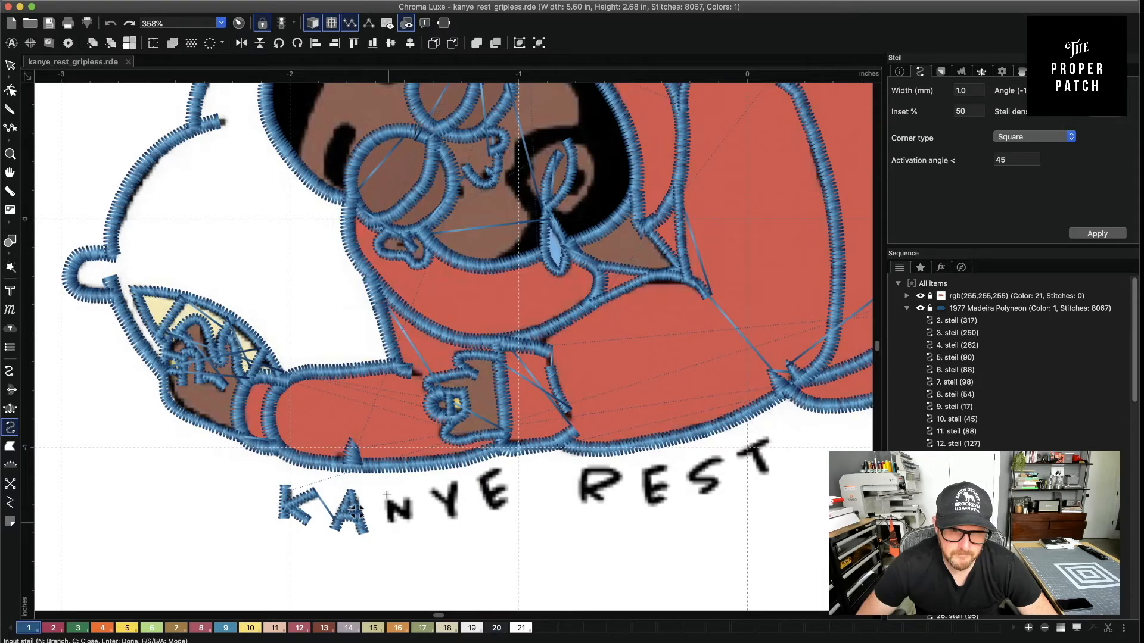
Digitize the letter N in KANYE as one continuous steil following its three strokes
{"action": "left_click", "coordinate": [387, 494]}
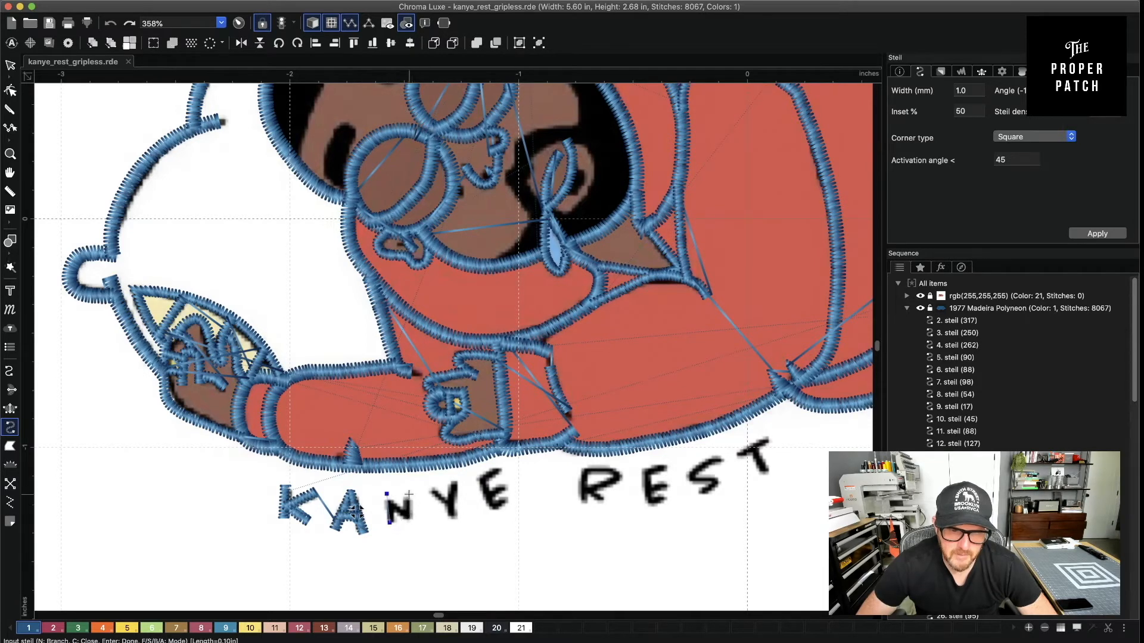
{"action": "left_click", "coordinate": [413, 518]}
{"action": "left_click", "coordinate": [409, 495]}
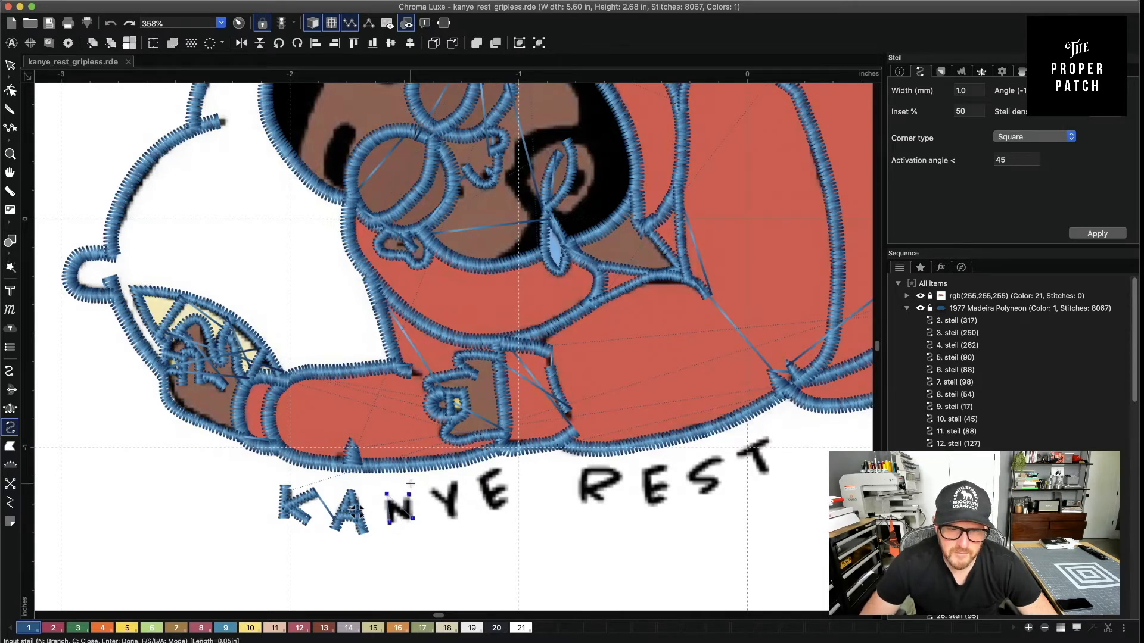
{"action": "key", "text": "Return"}
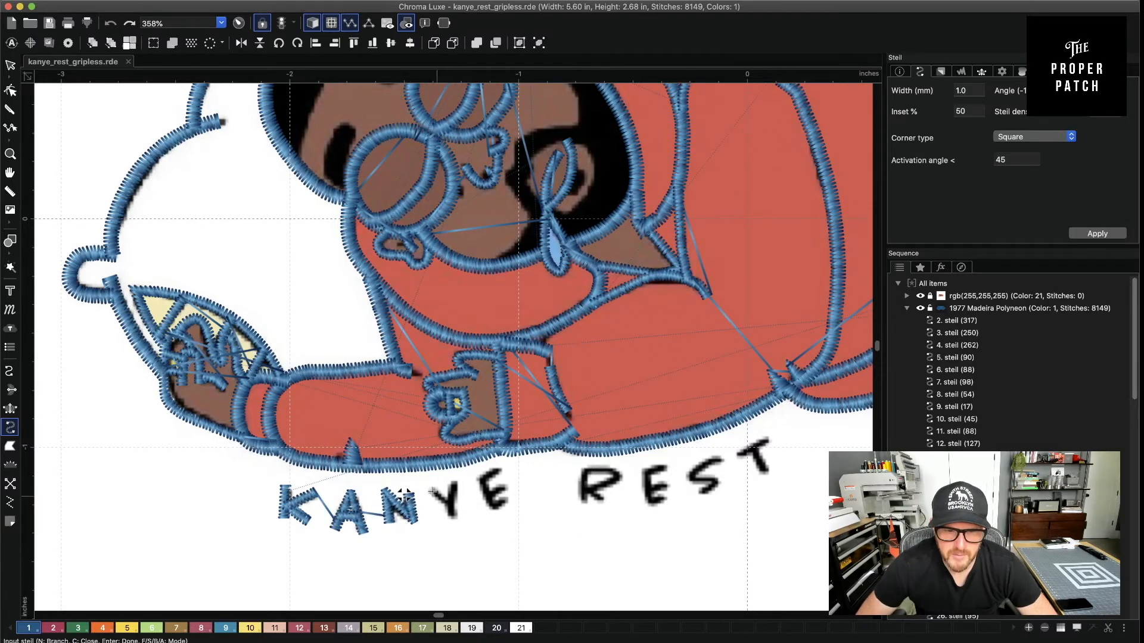
Digitize the letter Y in KANYE with a short steil arm and a longer steil stem
{"action": "left_click", "coordinate": [451, 504]}
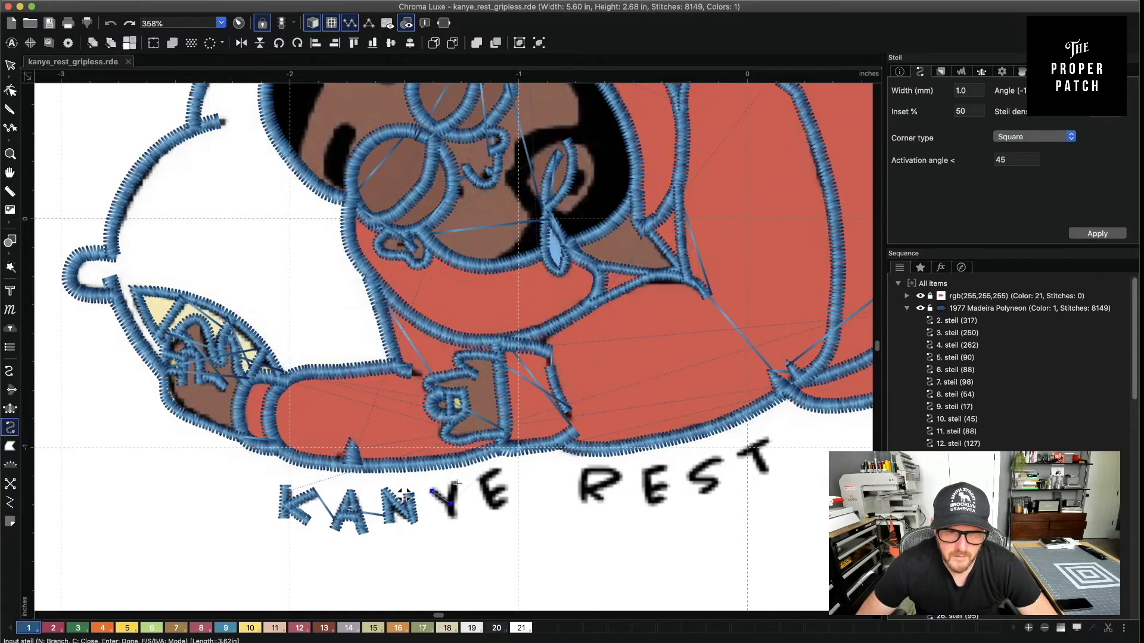
{"action": "key", "text": "Return"}
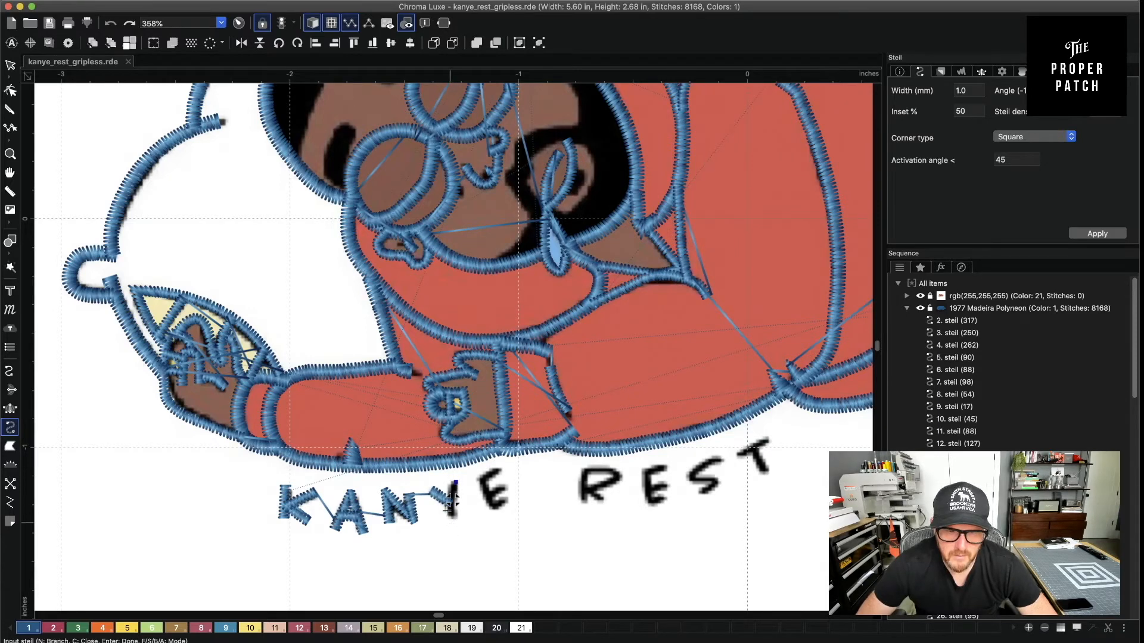
{"action": "left_click", "coordinate": [451, 524]}
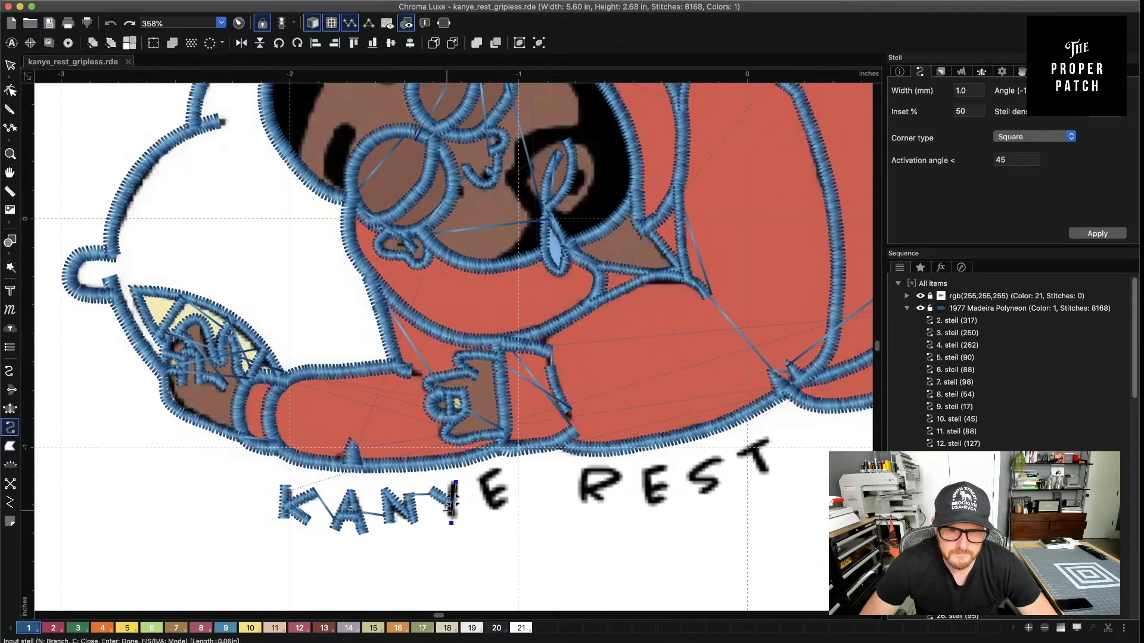
{"action": "key", "text": "Return"}
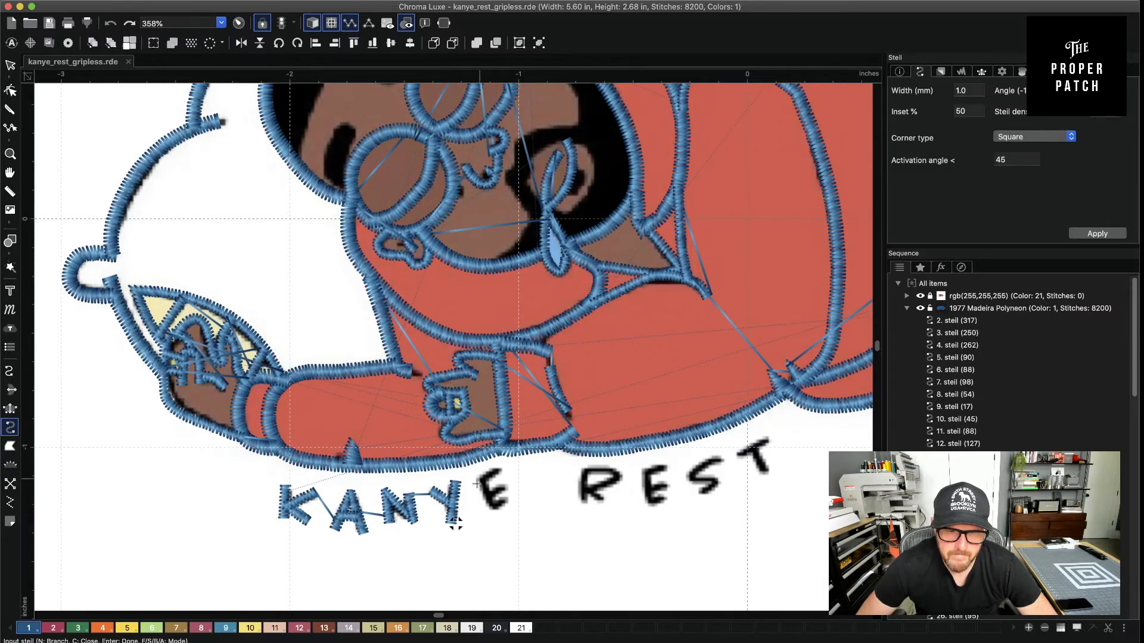
Digitize the final E in KANYE with a steil for the stem and lower arm, plus separate middle and upper arms
{"action": "left_click", "coordinate": [490, 509]}
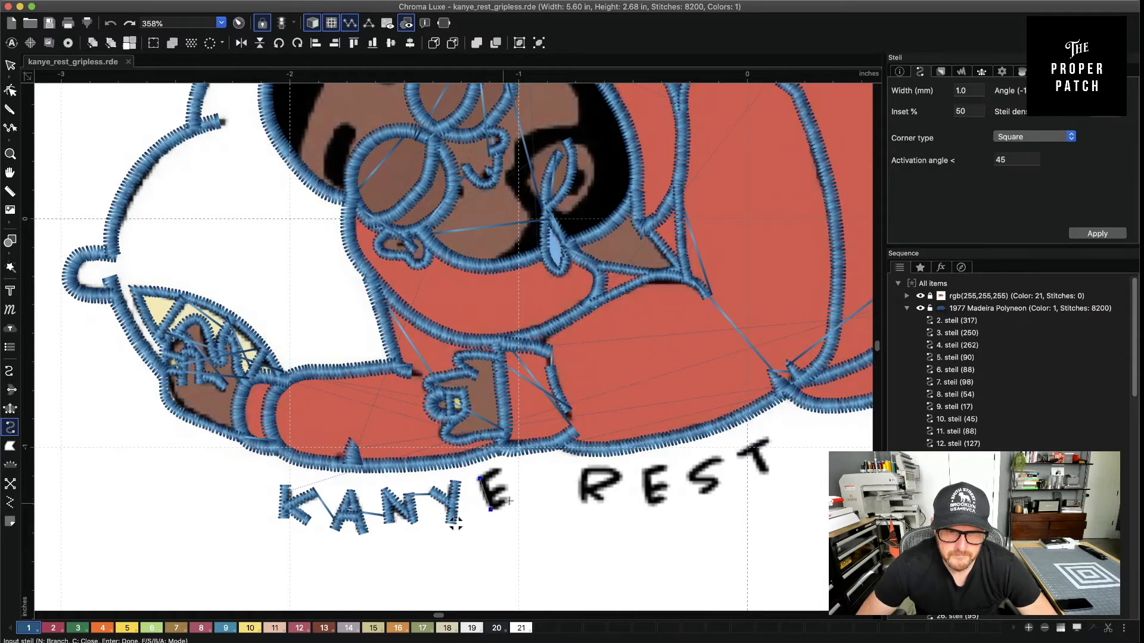
{"action": "key", "text": "Return"}
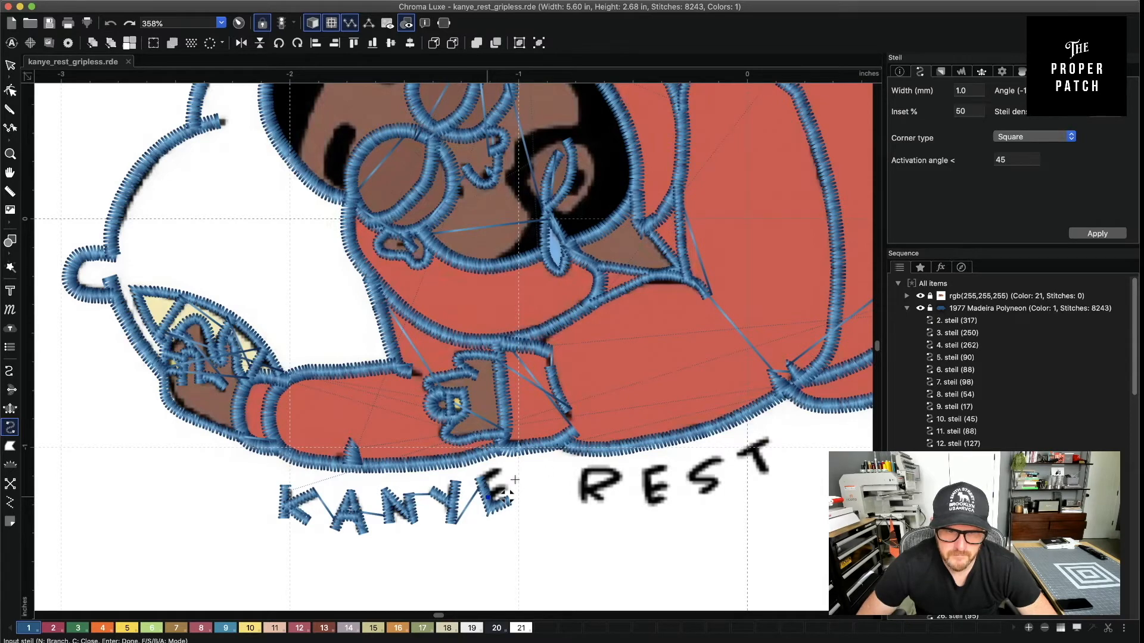
{"action": "left_click", "coordinate": [506, 487]}
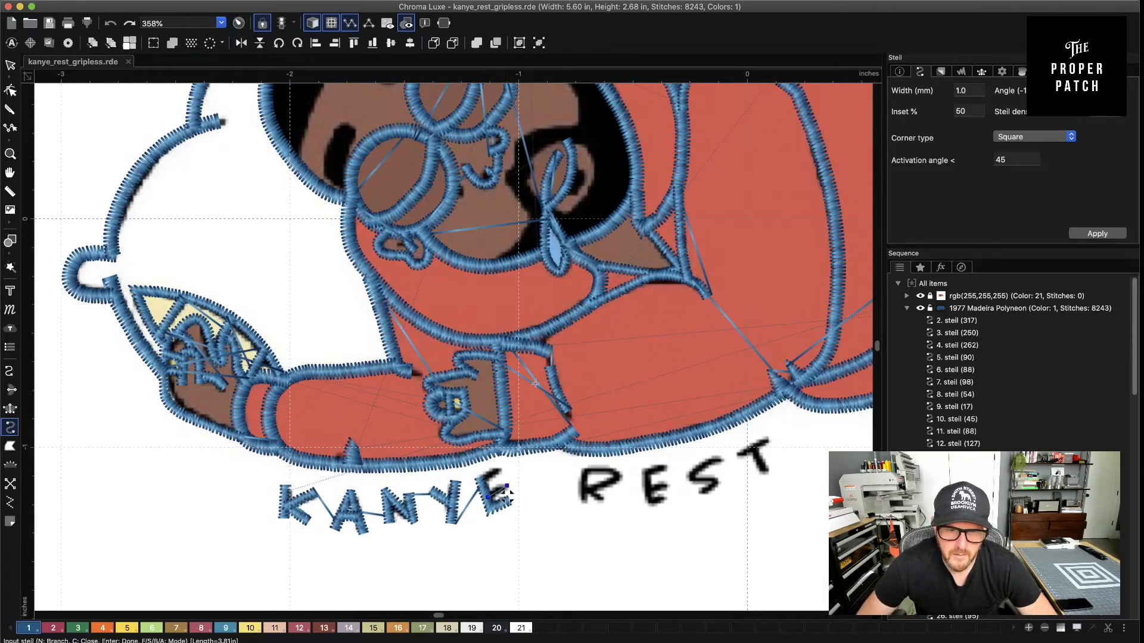
{"action": "key", "text": "Return"}
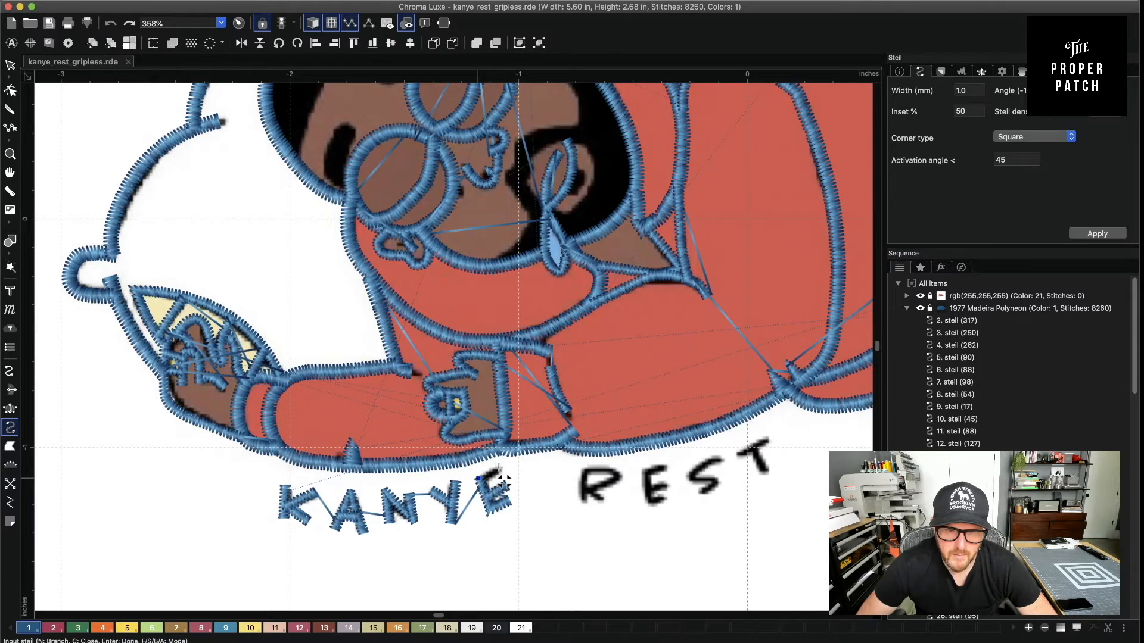
{"action": "left_click", "coordinate": [499, 469]}
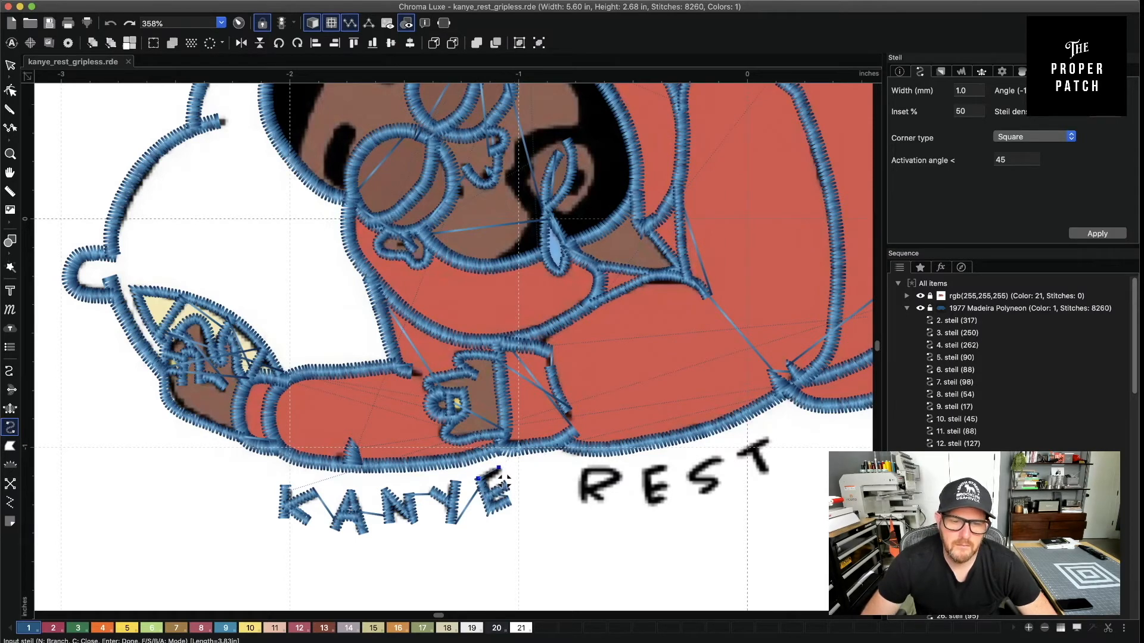
{"action": "key", "text": "Return"}
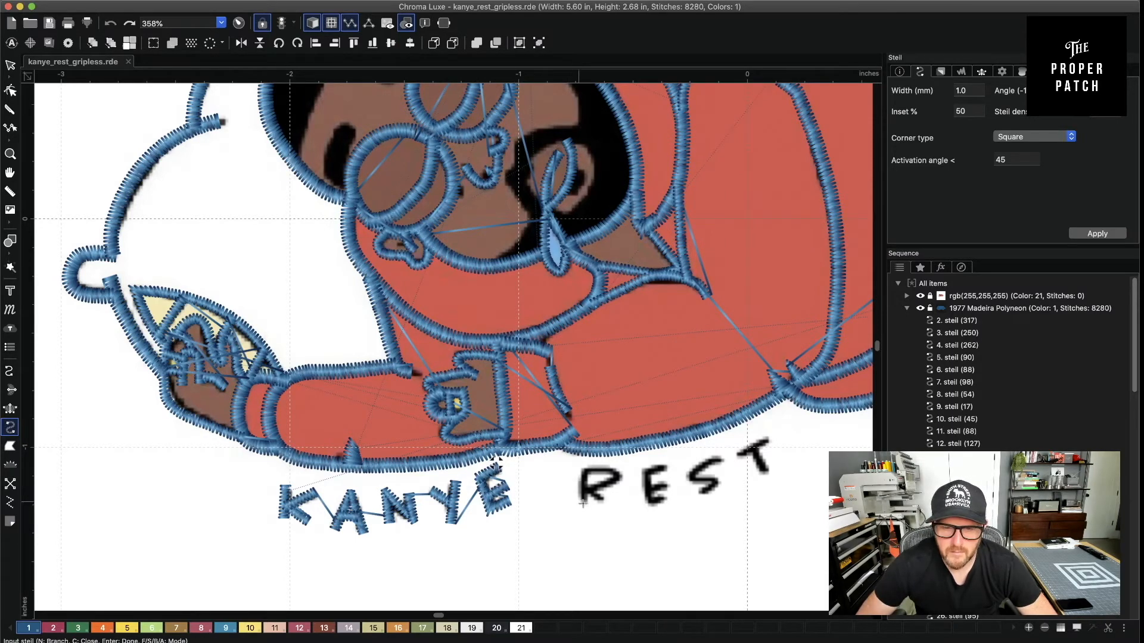
Digitize the letter R in REST with a steil for the stem and bowl plus a separate diagonal leg
{"action": "left_click", "coordinate": [584, 469]}
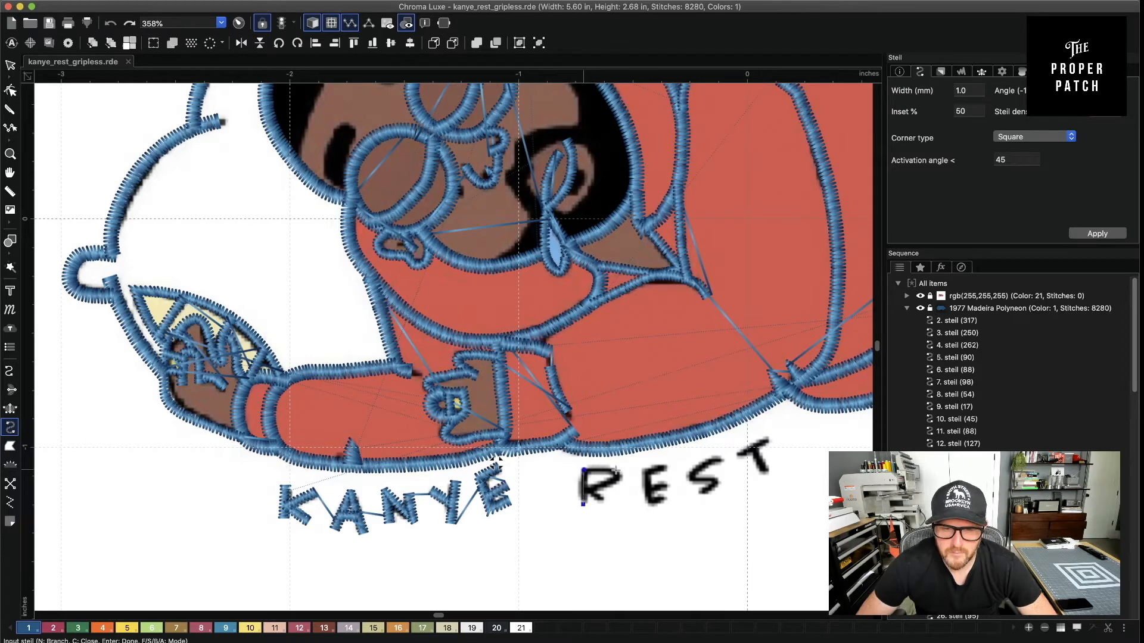
{"action": "left_click", "coordinate": [618, 478]}
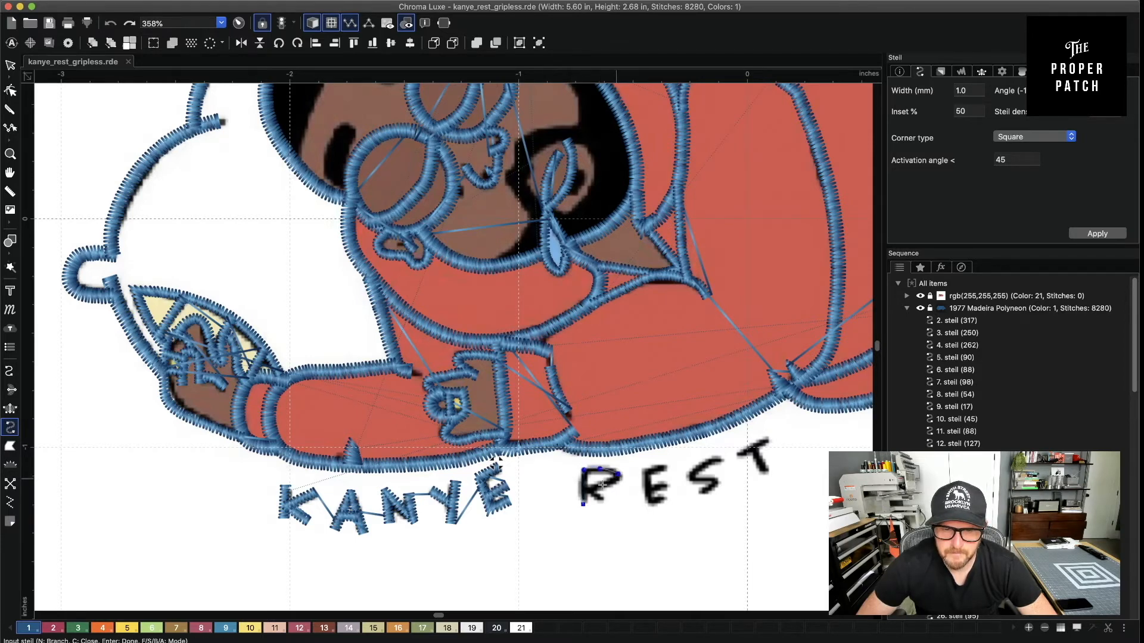
{"action": "left_click", "coordinate": [585, 489]}
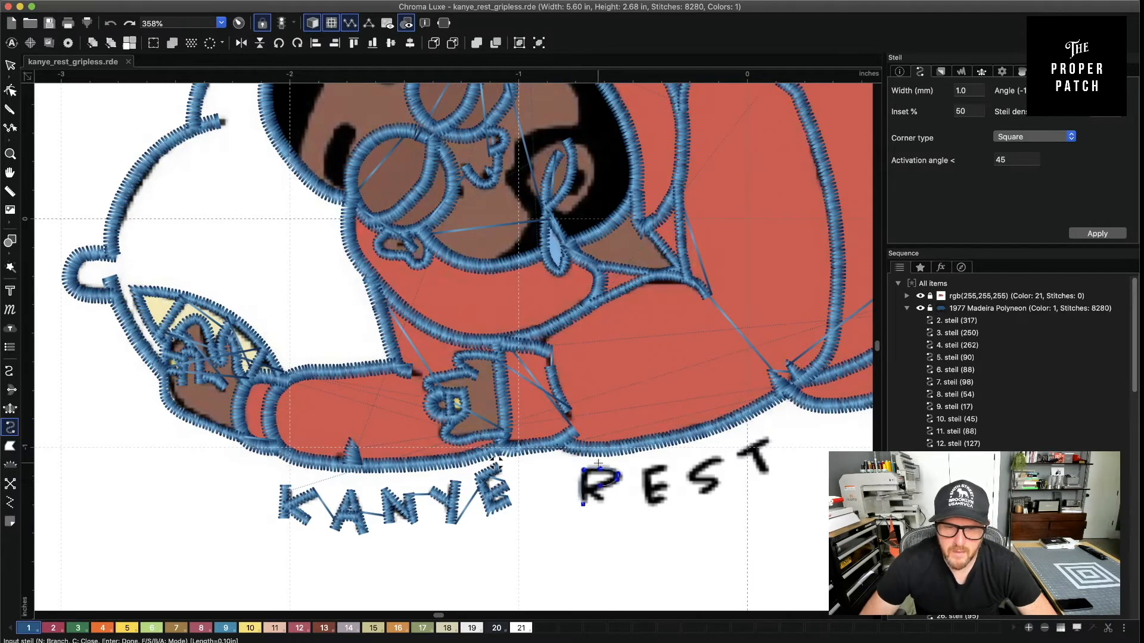
{"action": "key", "text": "Return"}
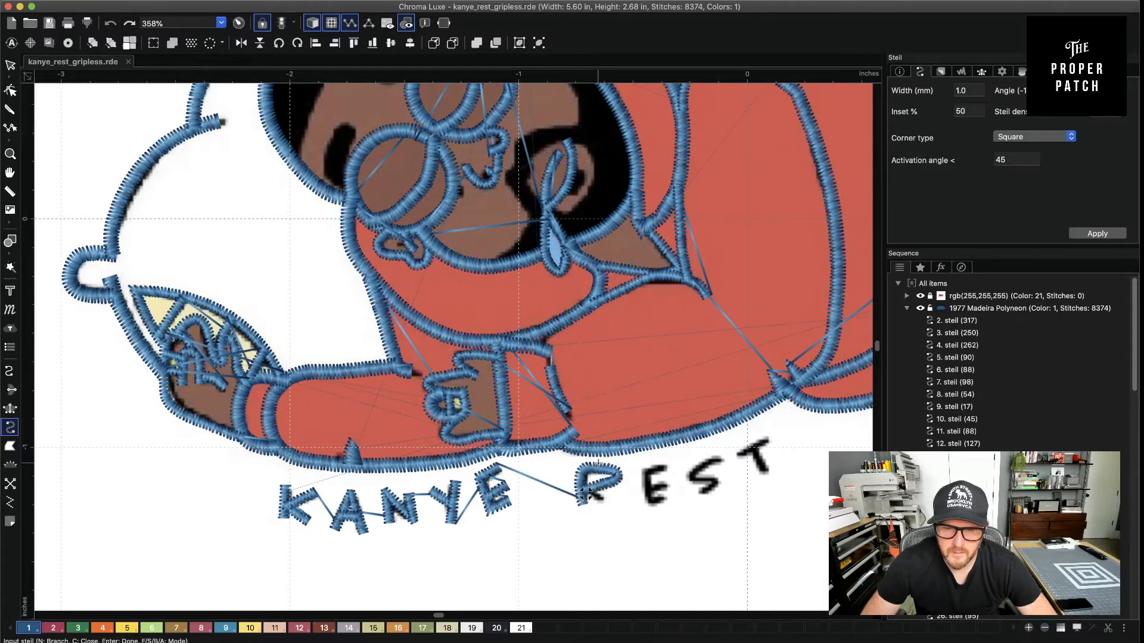
{"action": "left_click", "coordinate": [610, 504]}
{"action": "left_click", "coordinate": [590, 490]}
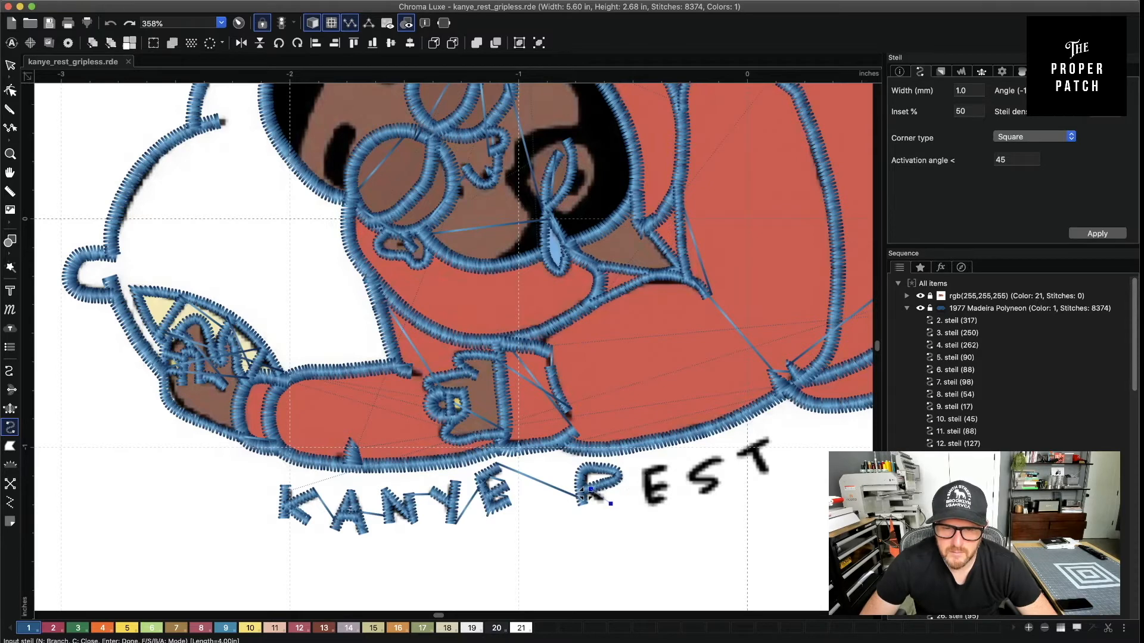
{"action": "key", "text": "Return"}
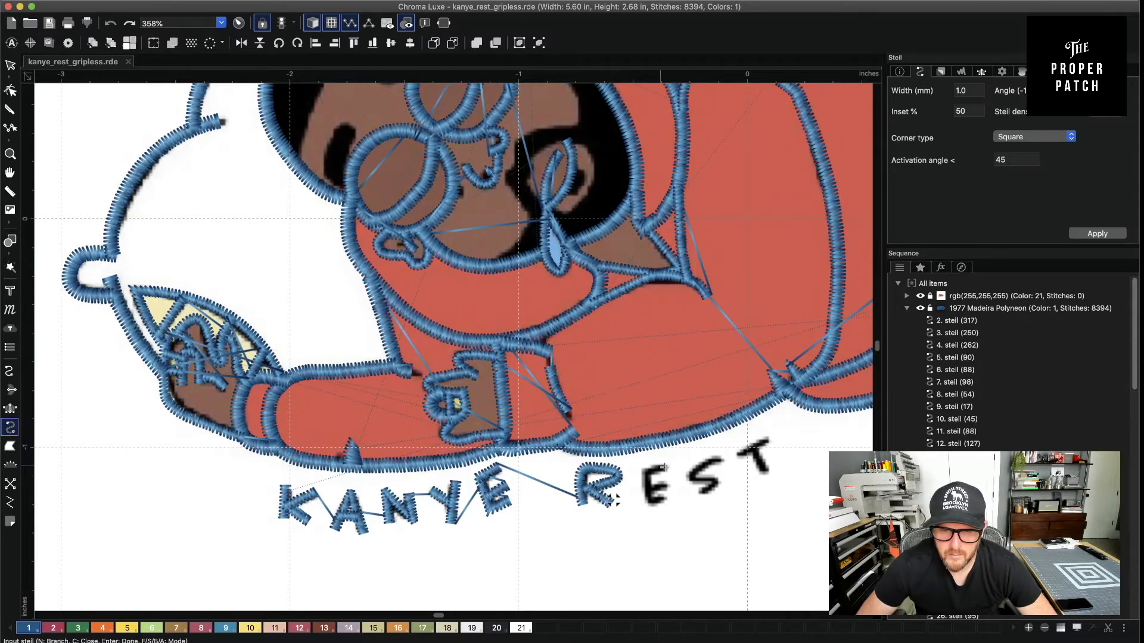
Digitize the letter E in REST with one steil for the upper arm, stem and lower arm, plus a separate middle arm
{"action": "left_click", "coordinate": [643, 470]}
{"action": "left_click", "coordinate": [646, 506]}
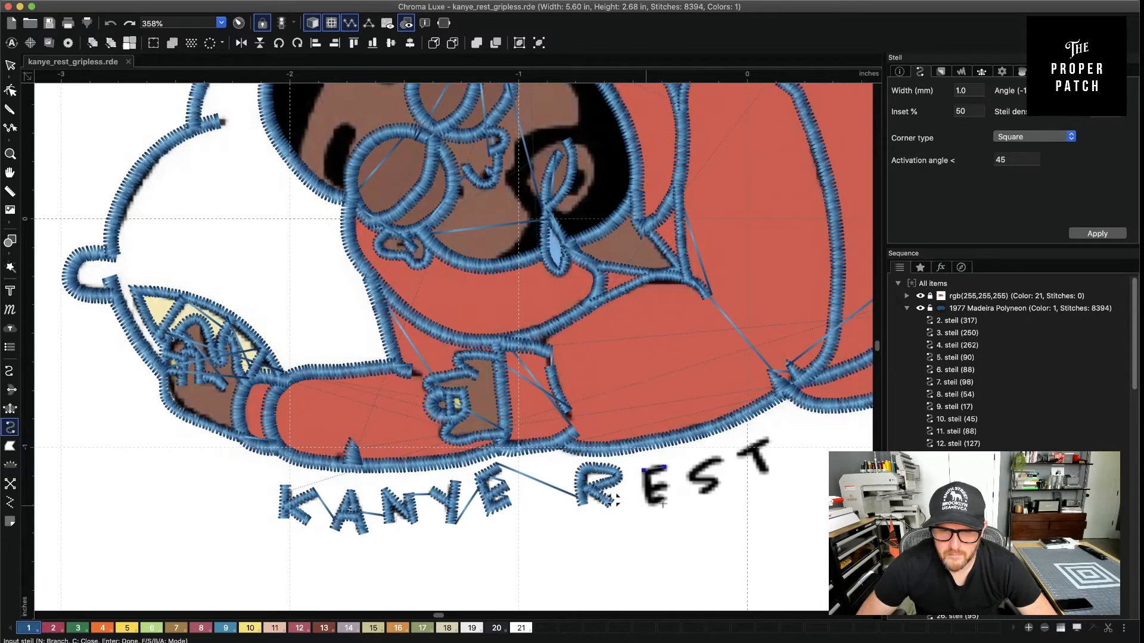
{"action": "left_click", "coordinate": [665, 504]}
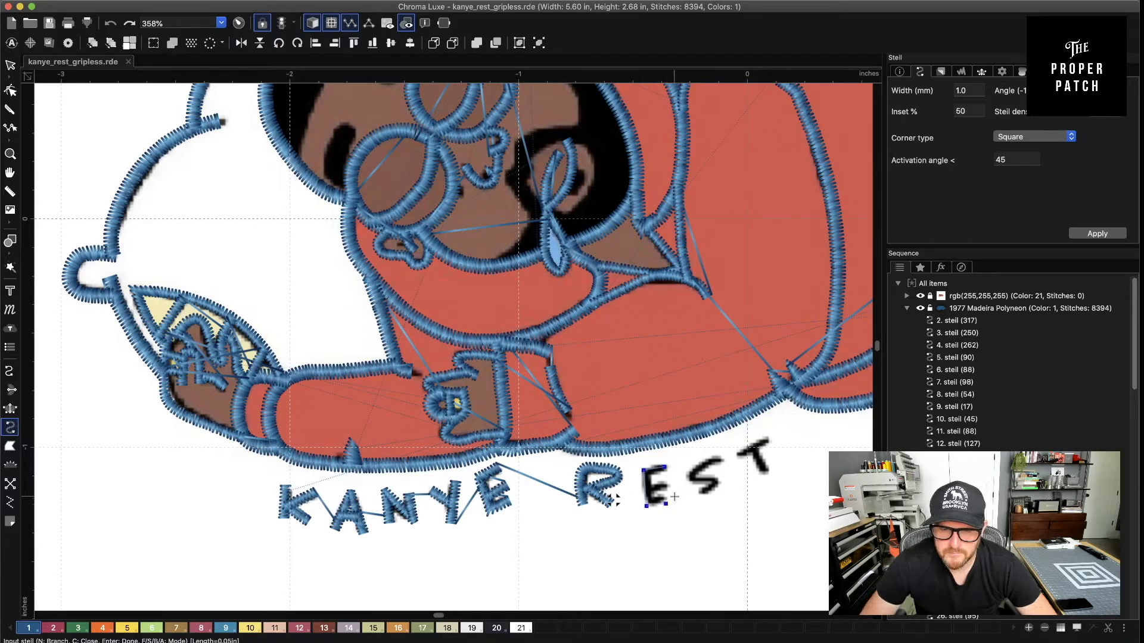
{"action": "key", "text": "Return"}
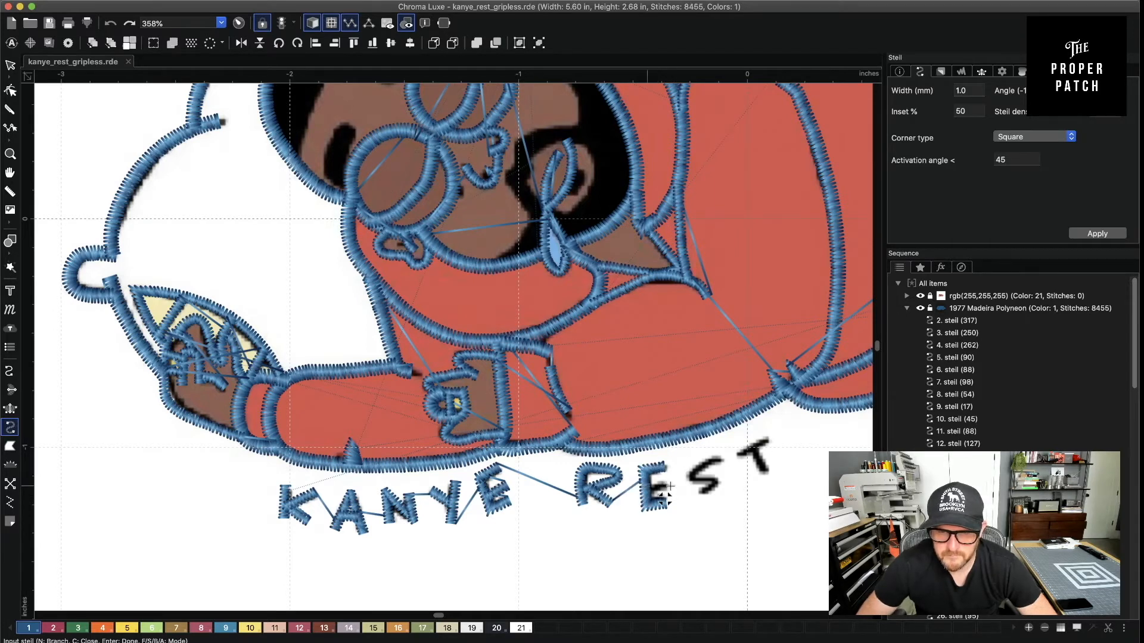
{"action": "left_click", "coordinate": [645, 486]}
{"action": "left_click", "coordinate": [664, 485]}
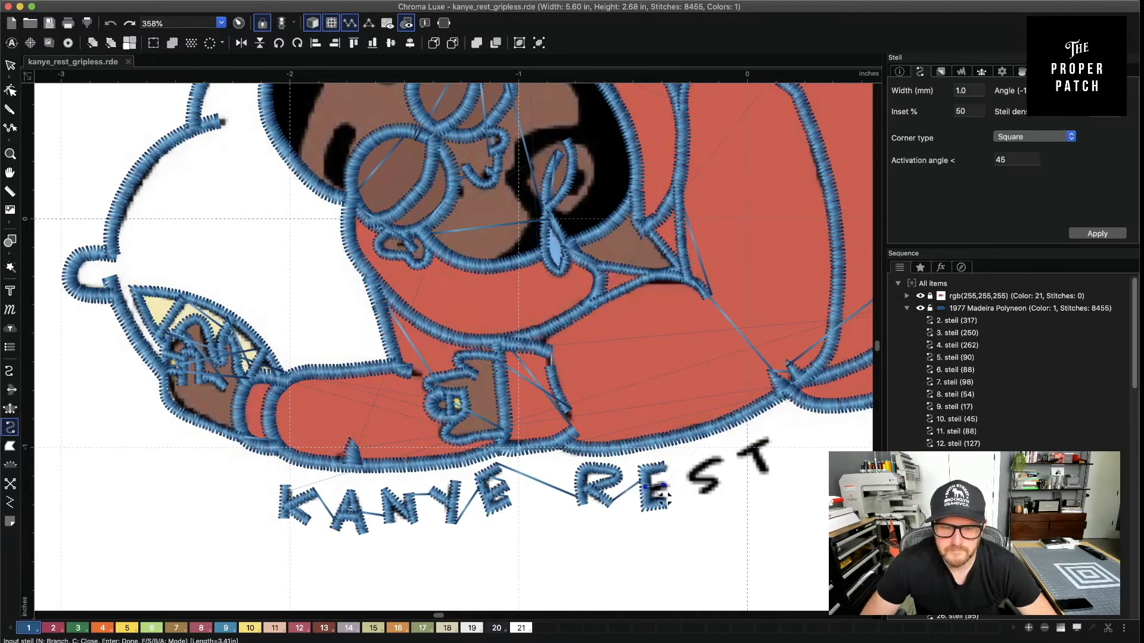
{"action": "key", "text": "Return"}
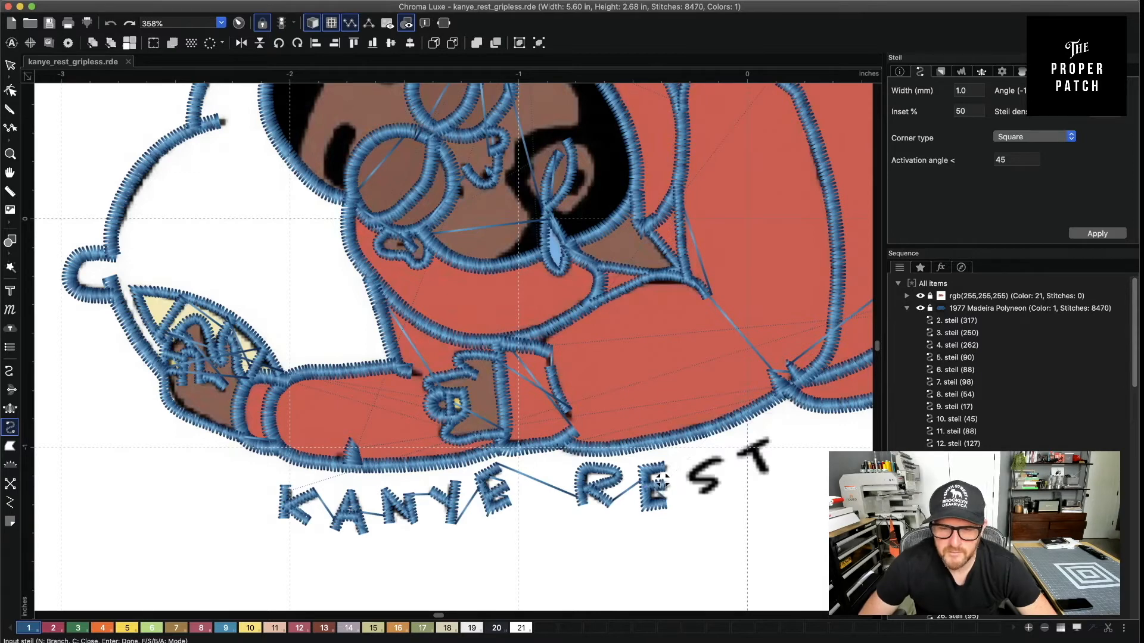
{"action": "left_click", "coordinate": [721, 459]}
{"action": "left_click", "coordinate": [691, 470]}
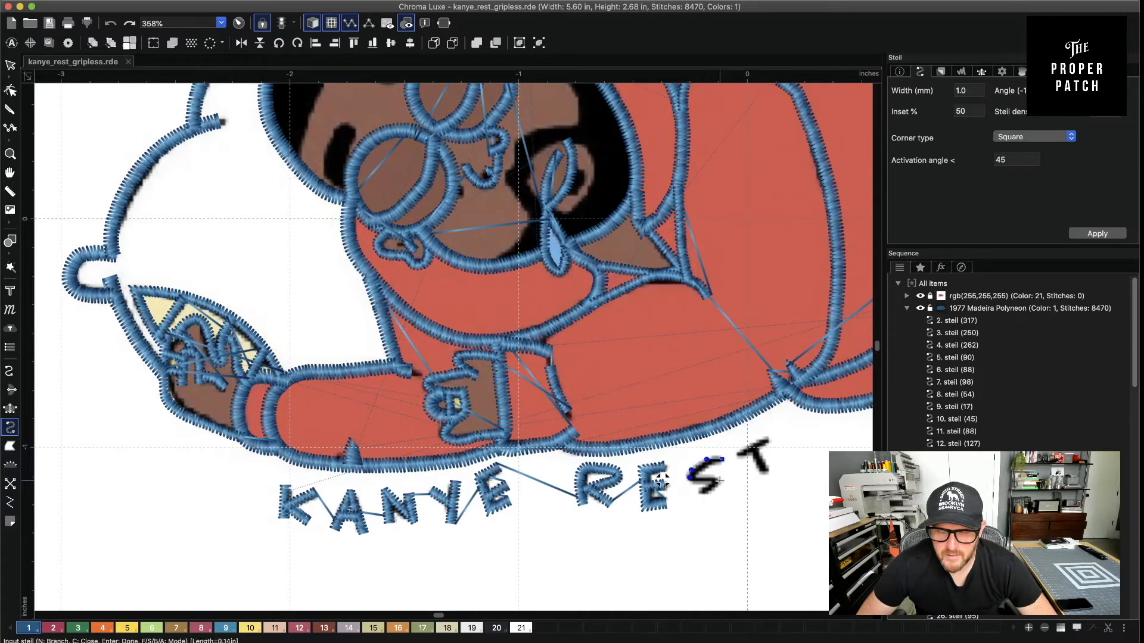
{"action": "left_click", "coordinate": [721, 480]}
{"action": "left_click", "coordinate": [705, 497]}
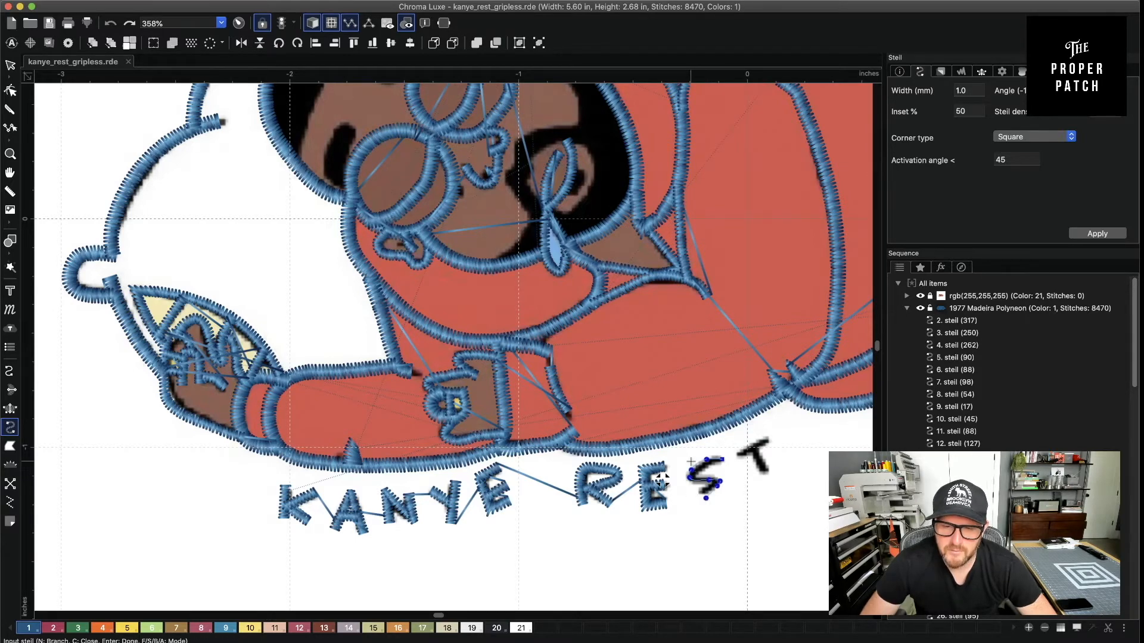
{"action": "key", "text": "Return"}
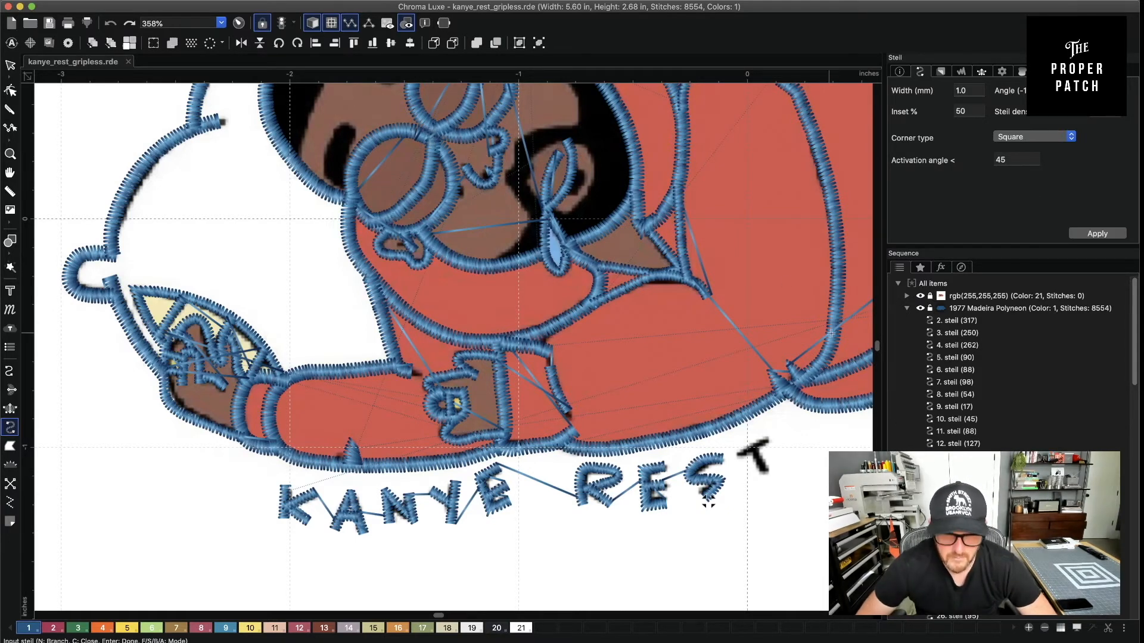
{"action": "key", "text": "super+z"}
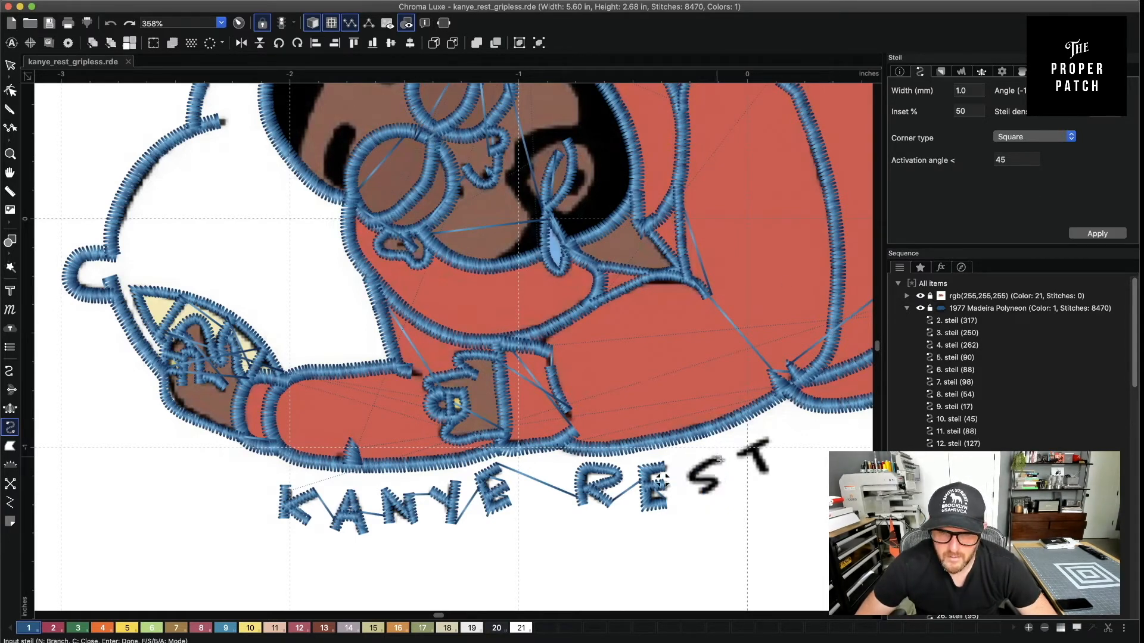
Digitize the letter S in REST as one continuous steil following its curves
{"action": "left_click", "coordinate": [691, 476]}
{"action": "left_click", "coordinate": [704, 479]}
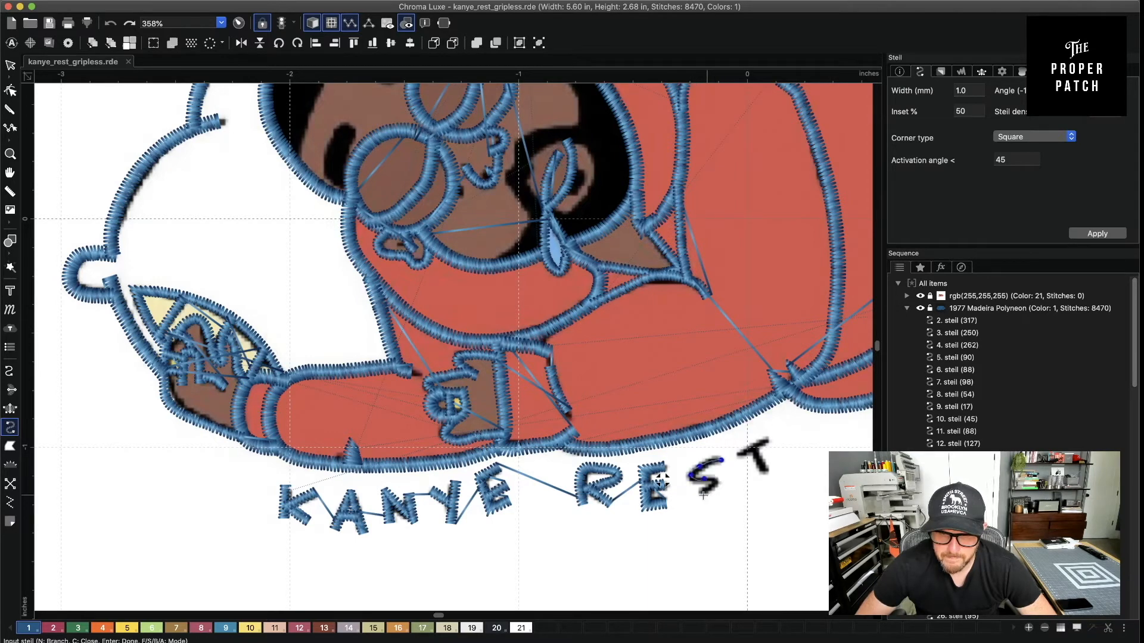
{"action": "left_click", "coordinate": [720, 480]}
{"action": "left_click", "coordinate": [718, 486]}
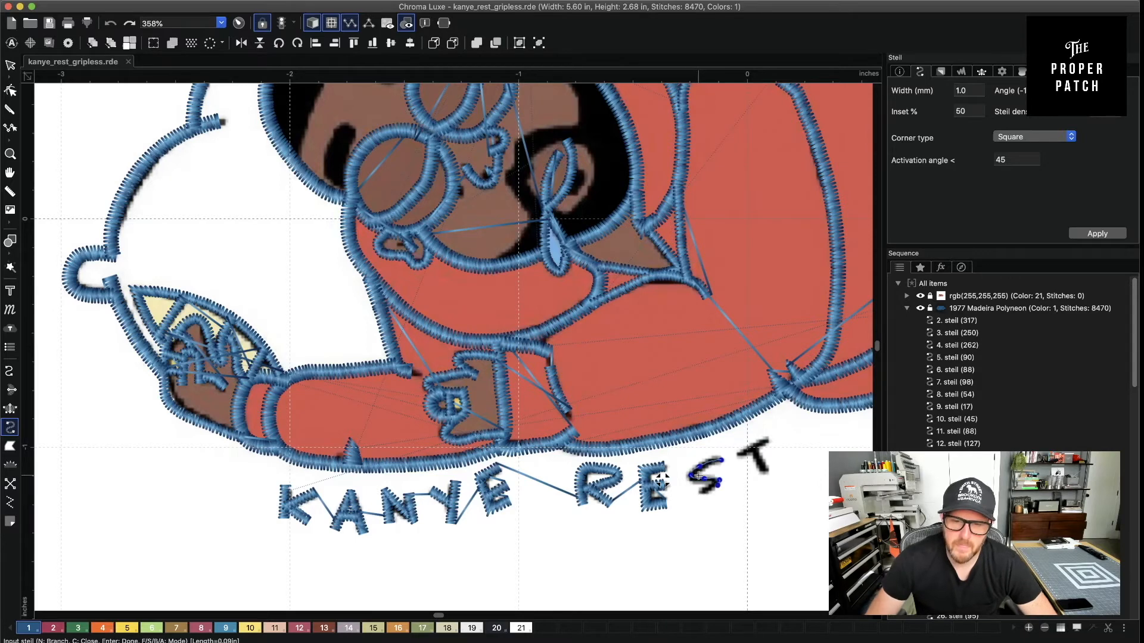
{"action": "left_click", "coordinate": [703, 494]}
{"action": "left_click", "coordinate": [695, 500]}
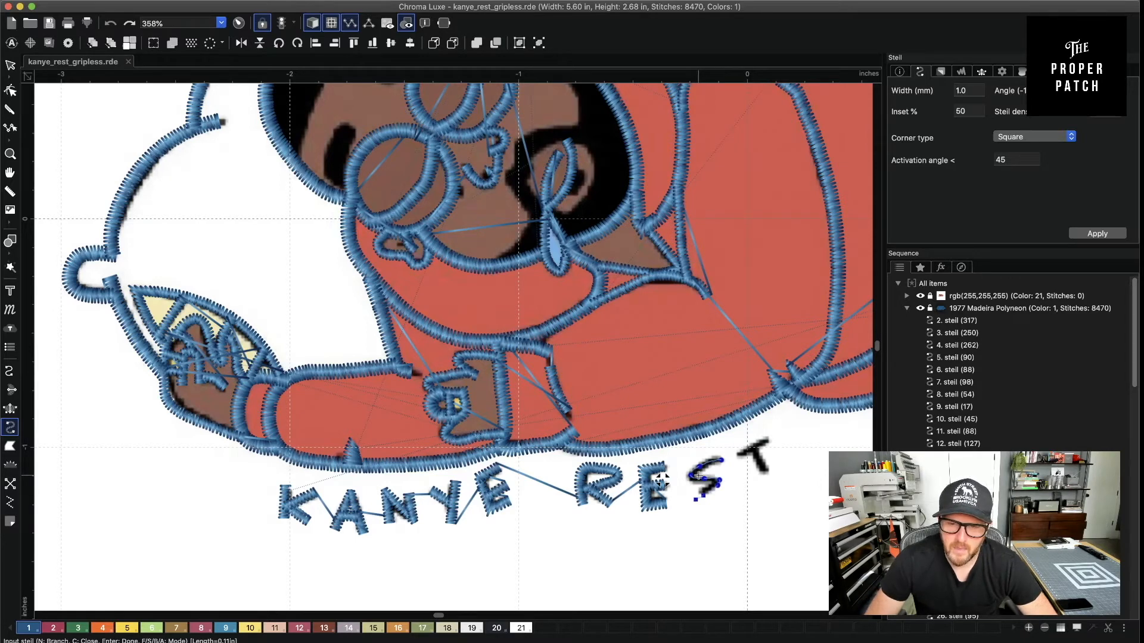
{"action": "key", "text": "Return"}
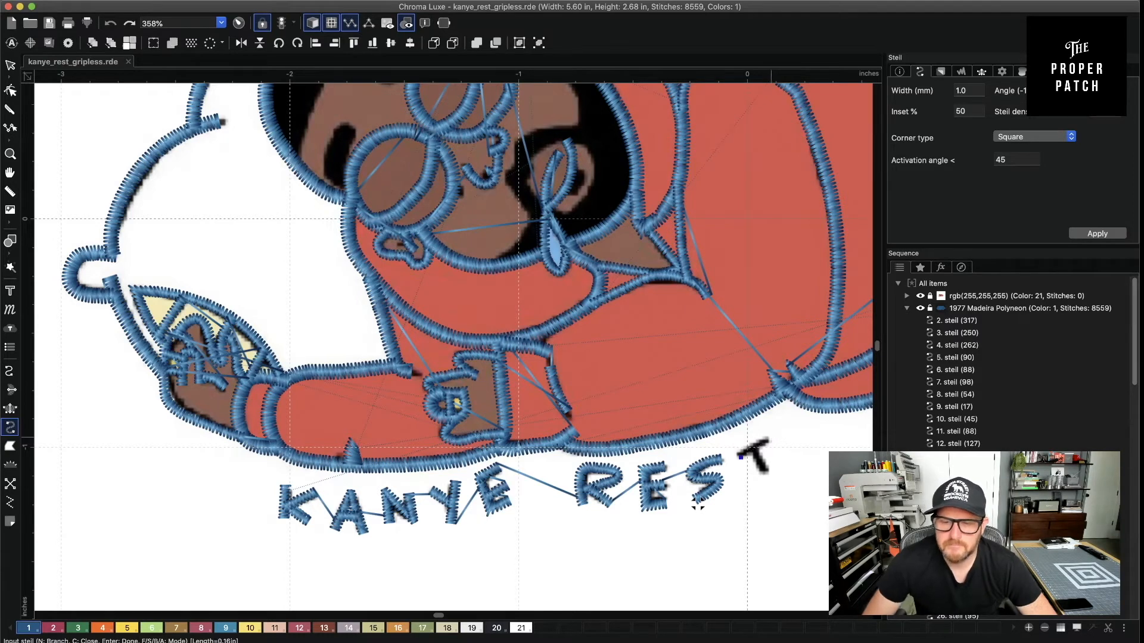
Digitize the letter T in REST with a steil crossbar and a separate steil stem, leaving nothing selected
{"action": "left_click", "coordinate": [771, 438]}
{"action": "key", "text": "Return"}
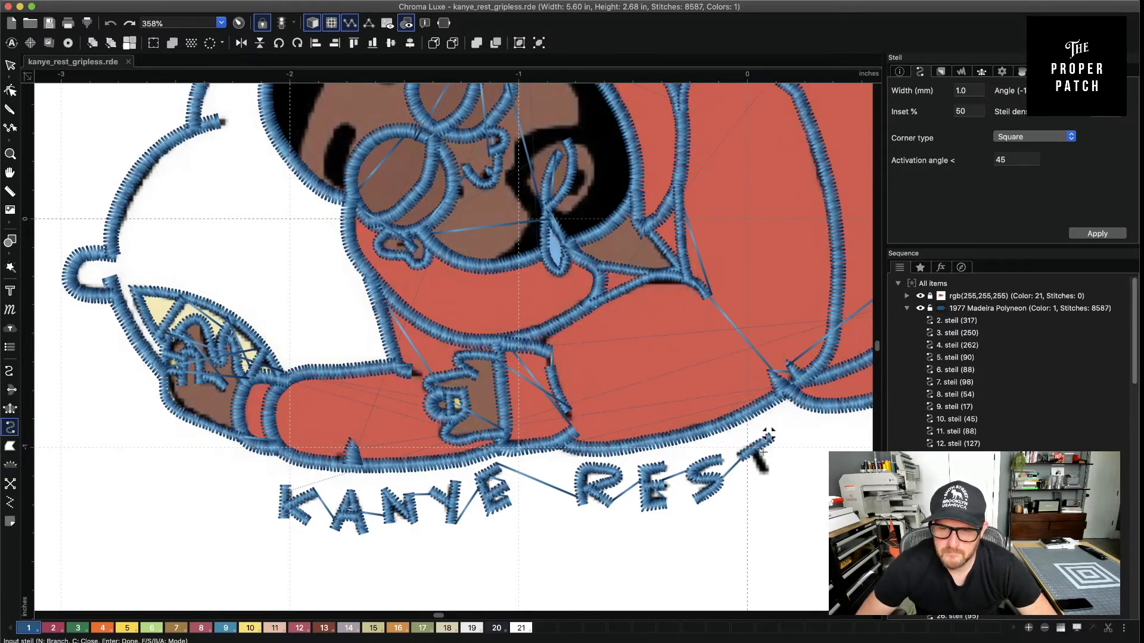
{"action": "left_click", "coordinate": [757, 450]}
{"action": "left_click", "coordinate": [769, 476]}
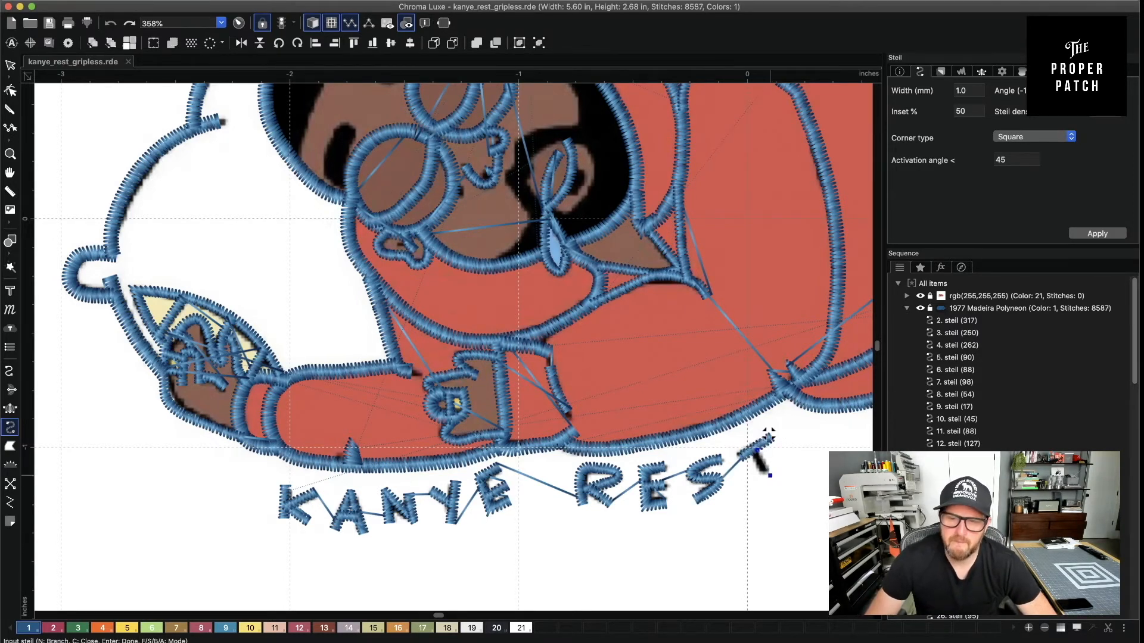
{"action": "key", "text": "Return"}
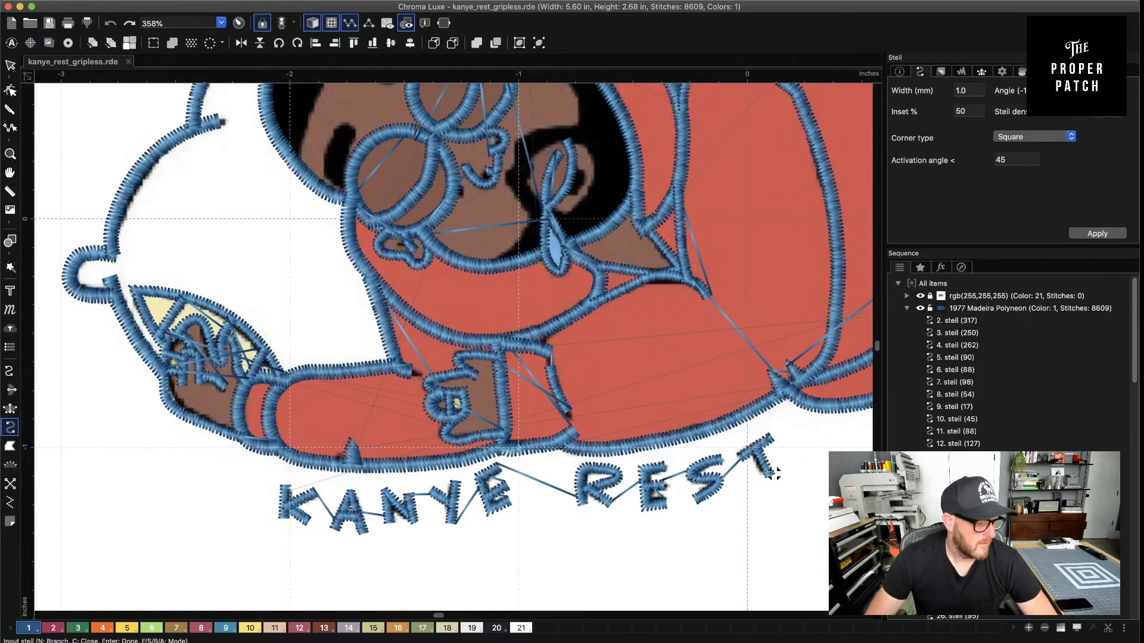
{"action": "left_click", "coordinate": [11, 64]}
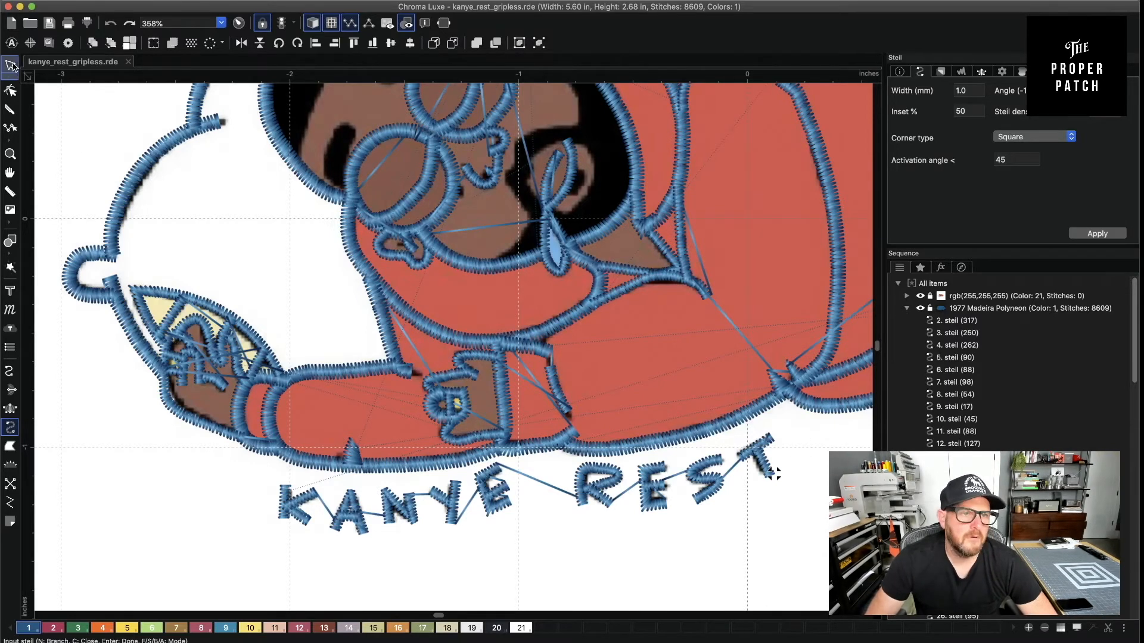
{"action": "scroll", "coordinate": [503, 542], "scroll_direction": "down", "scroll_amount": 3}
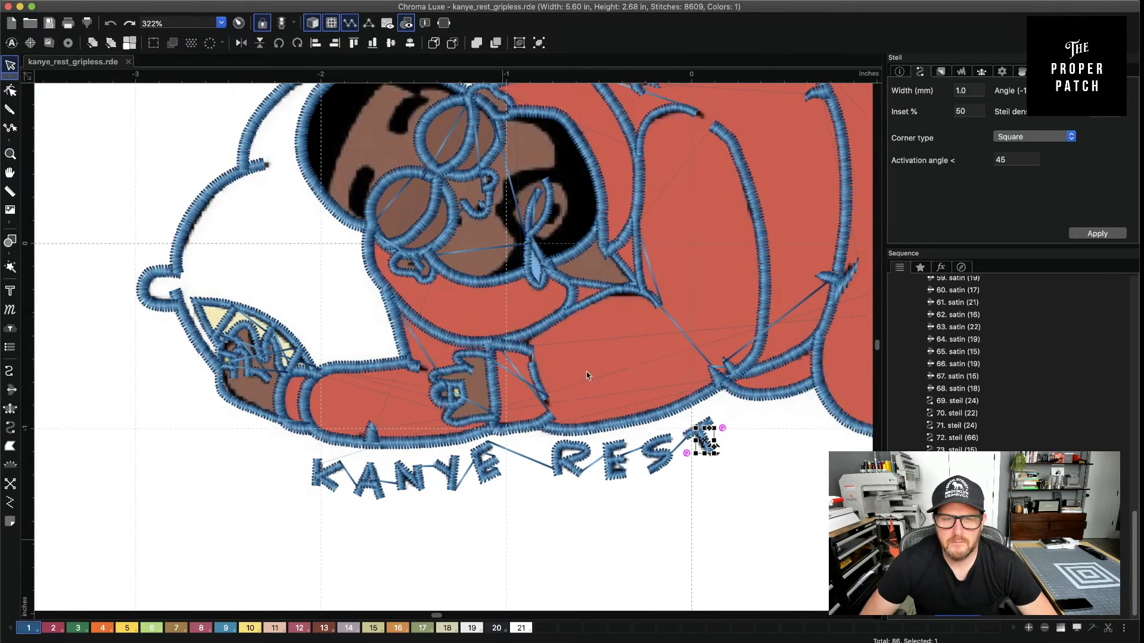
{"action": "left_click", "coordinate": [627, 496]}
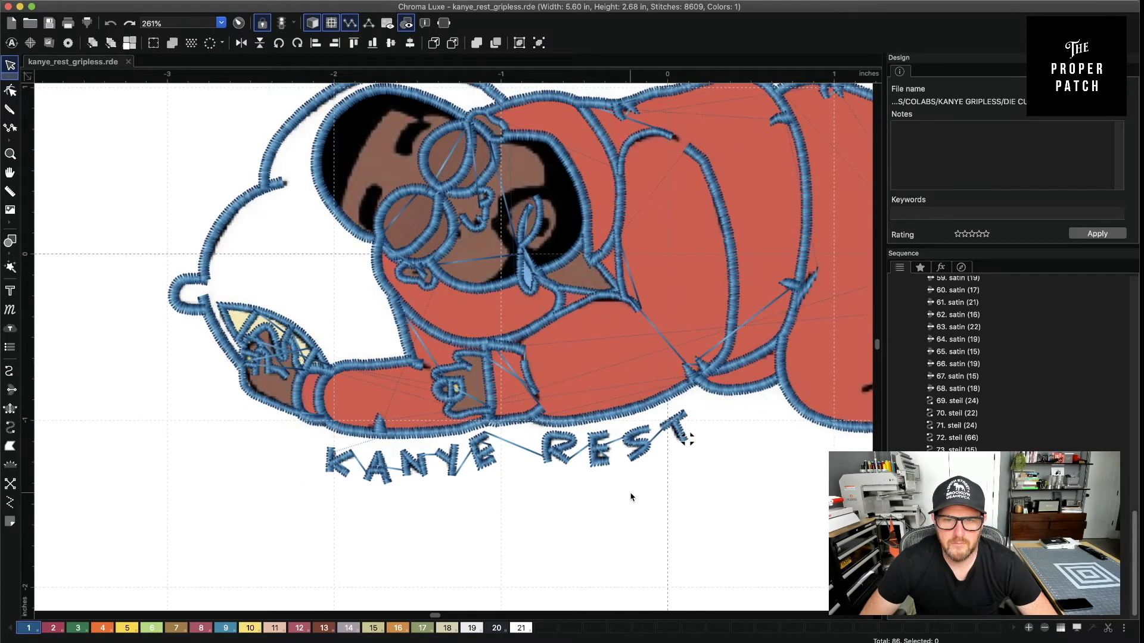
Recolor the entire 1977 Madeira Polyneon stitch group to thread 1800 Smokey
{"action": "key", "text": "space"}
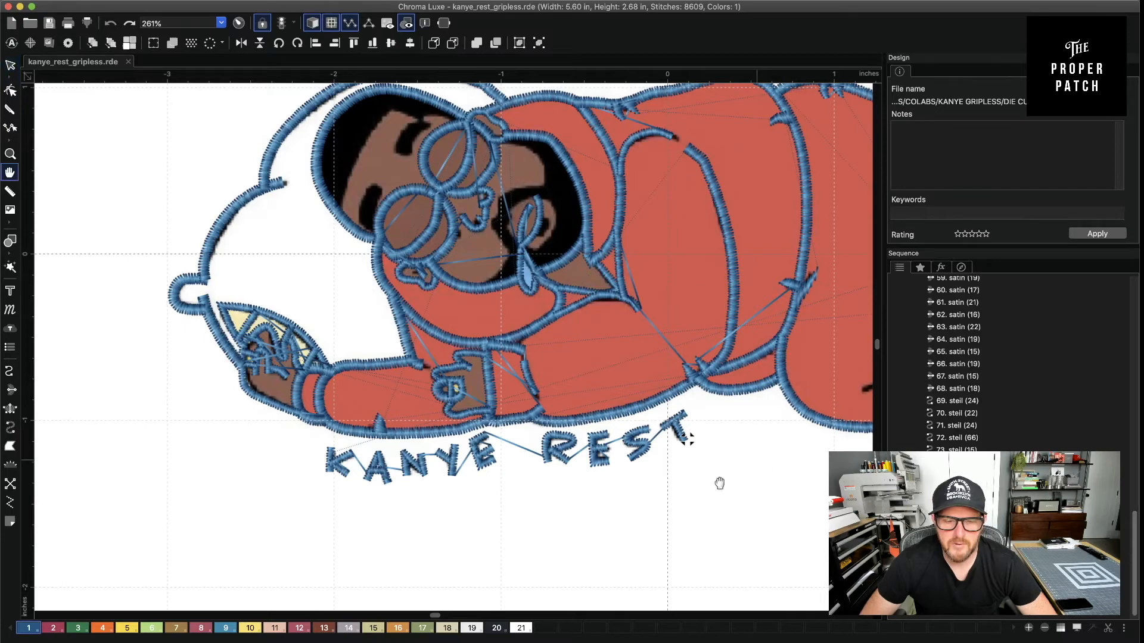
{"action": "left_click_drag", "start_coordinate": [720, 483], "coordinate": [792, 507]}
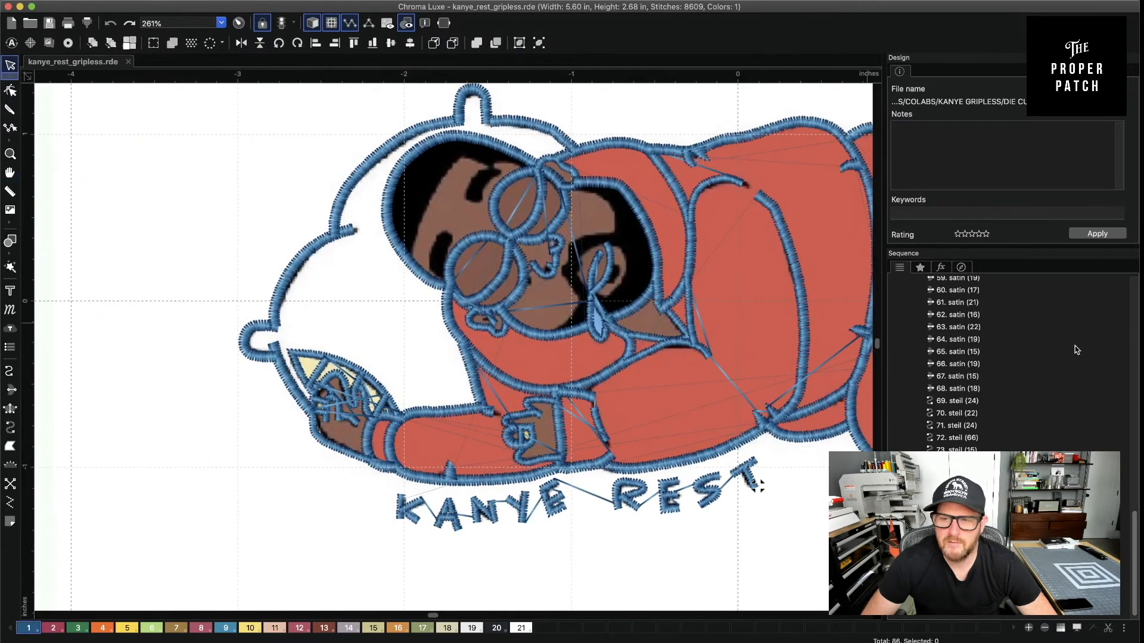
{"action": "left_click_drag", "start_coordinate": [1135, 515], "coordinate": [1136, 289]}
{"action": "left_click", "coordinate": [906, 308]}
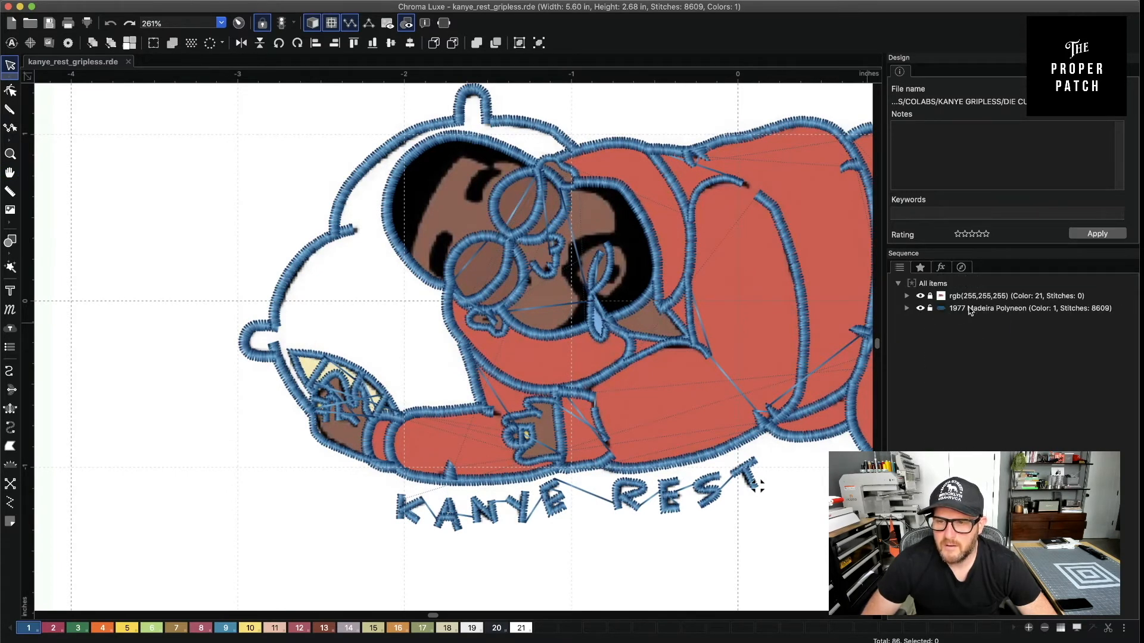
{"action": "left_click", "coordinate": [977, 308]}
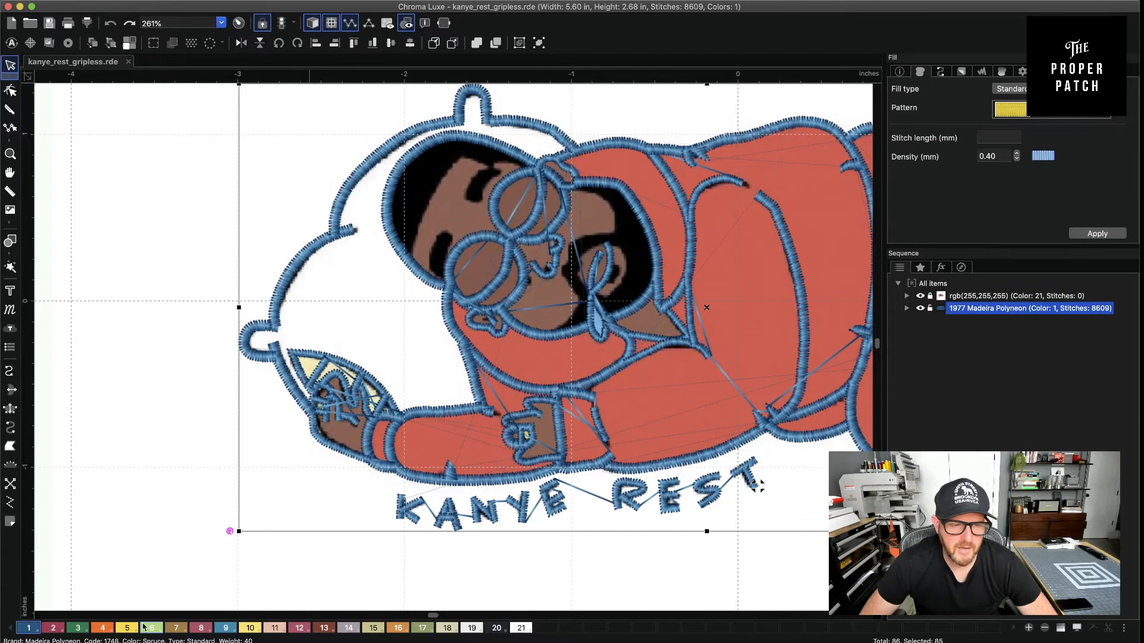
{"action": "double_click", "coordinate": [28, 628]}
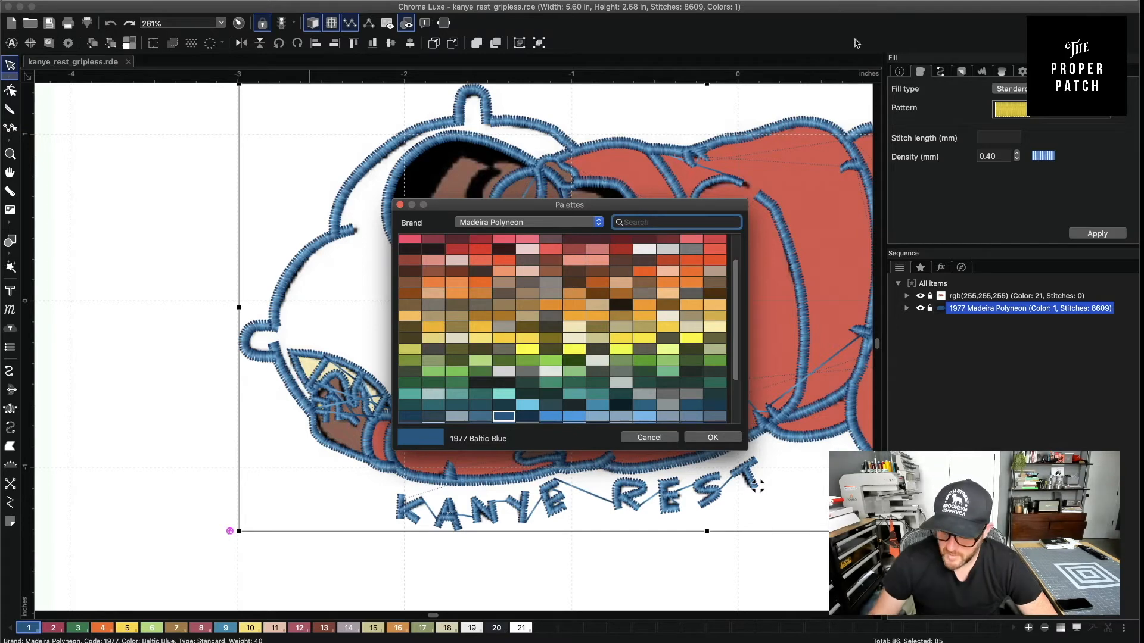
{"action": "type", "text": "1800"}
{"action": "key", "text": "Return"}
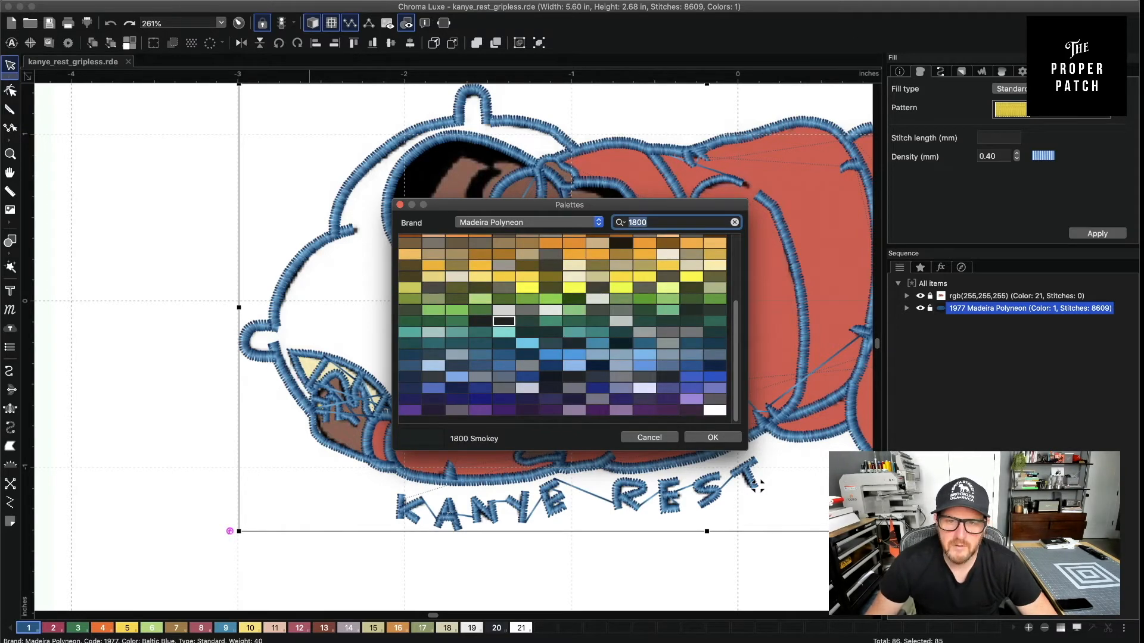
{"action": "left_click", "coordinate": [718, 436]}
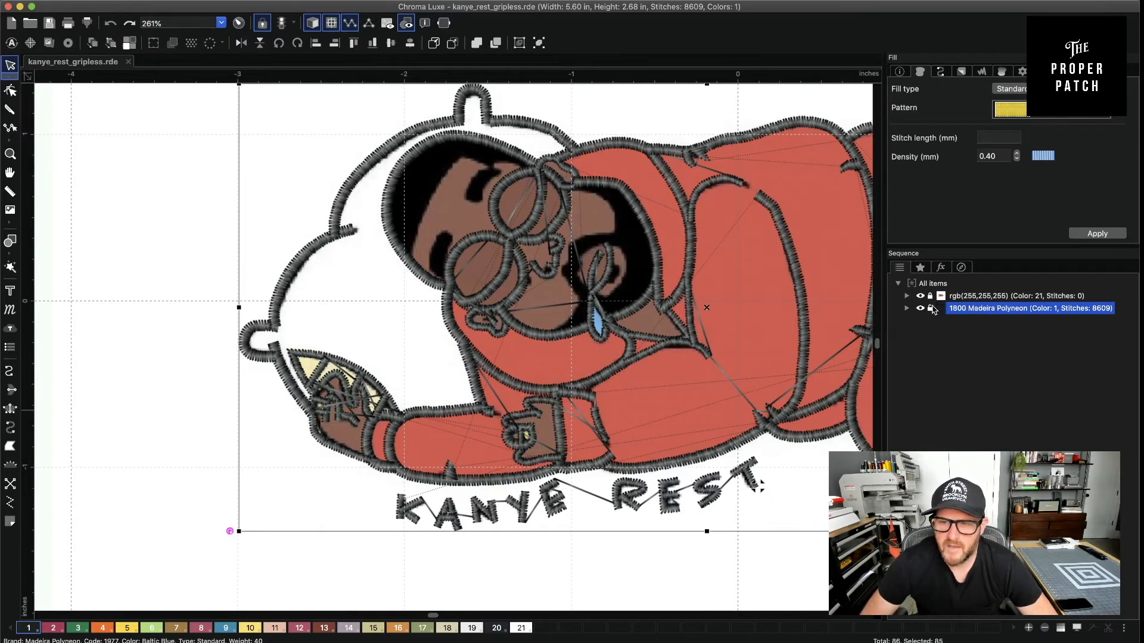
Lock the 1800 Madeira Polyneon color group in the sequence
{"action": "left_click", "coordinate": [969, 299]}
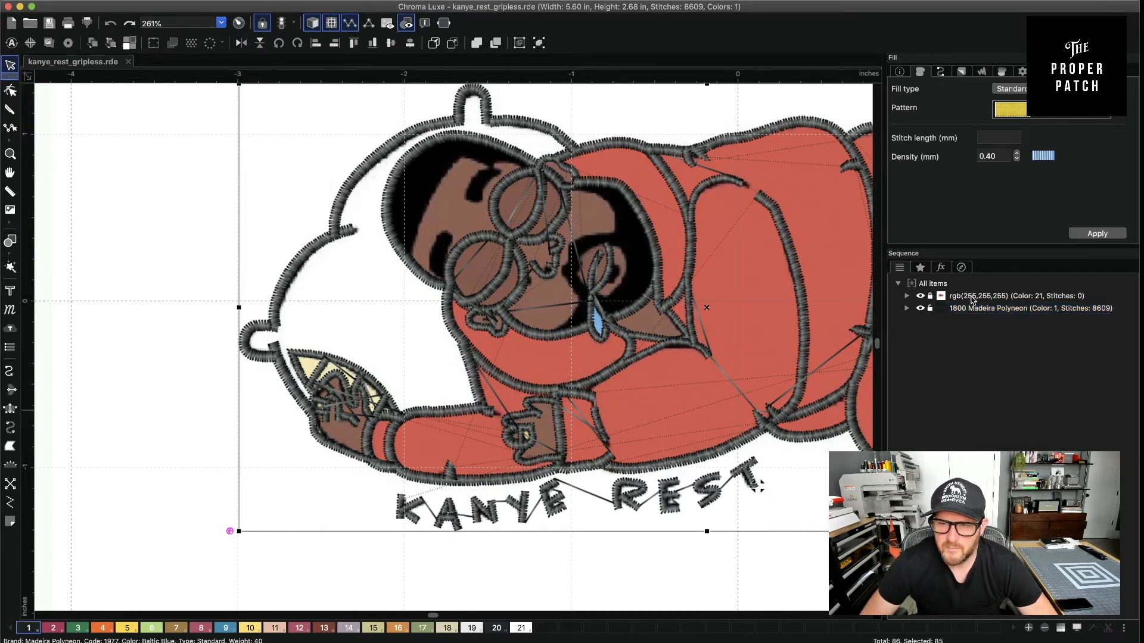
{"action": "left_click", "coordinate": [943, 312]}
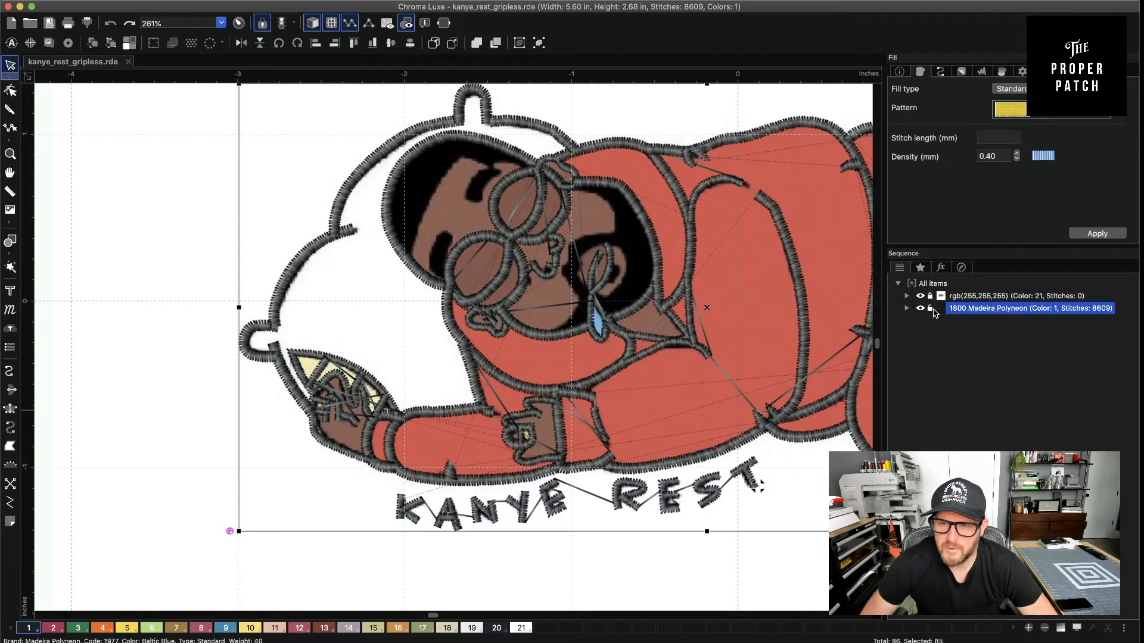
{"action": "left_click", "coordinate": [931, 309]}
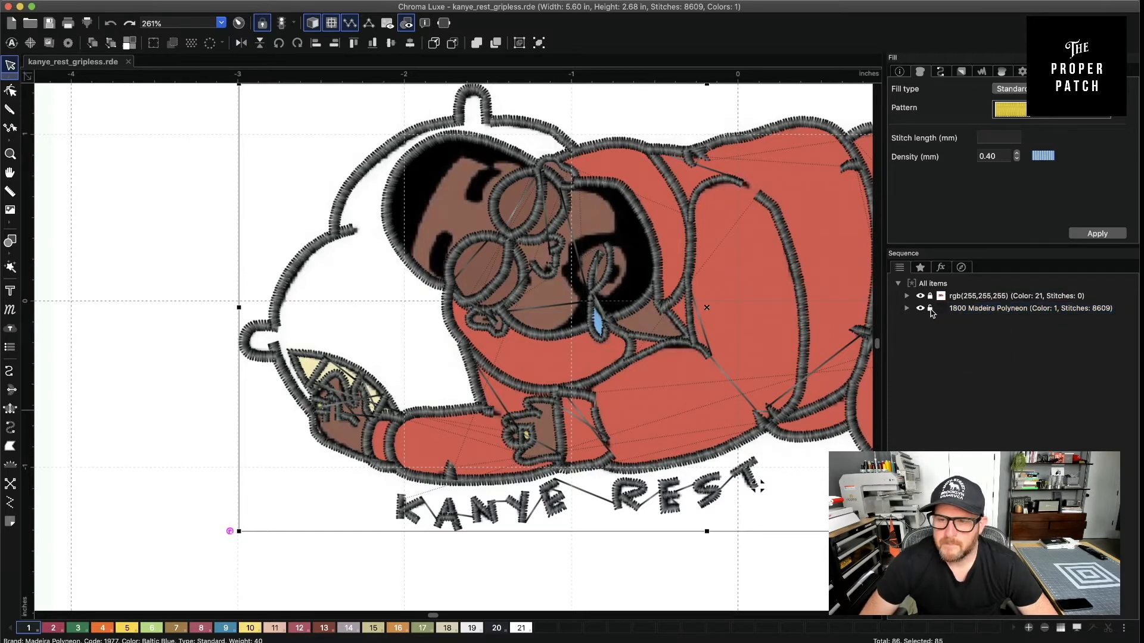
With the 1800 Madeira Polyneon group locked, digitize the black shadow inside the ear as a small complex fill, accepting the default angle
{"action": "left_click", "coordinate": [931, 309]}
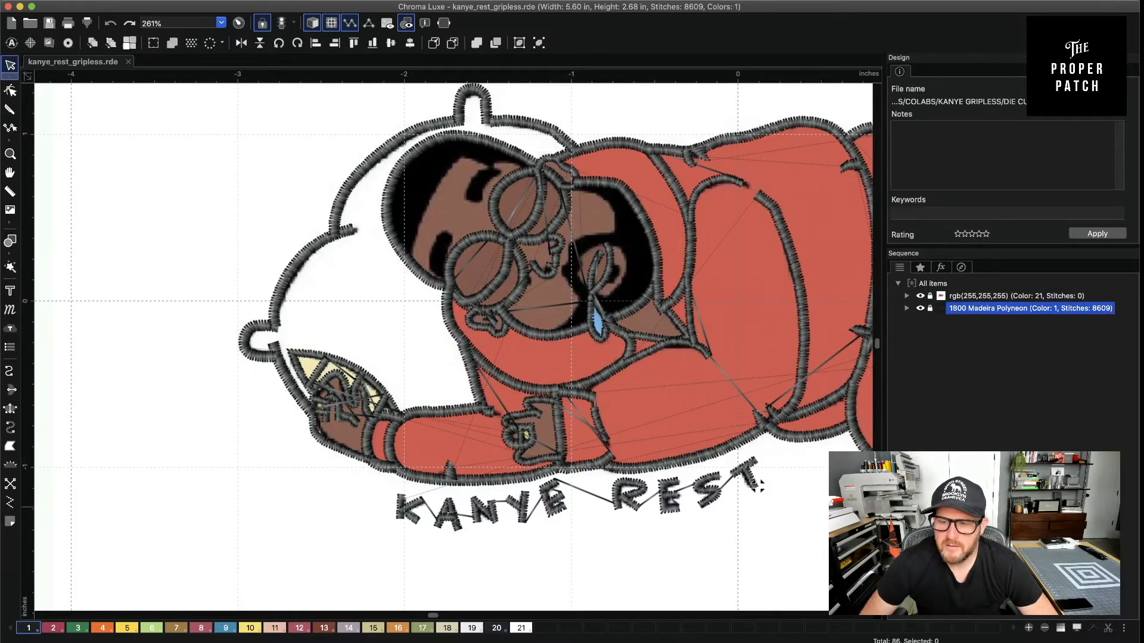
{"action": "left_click", "coordinate": [11, 446]}
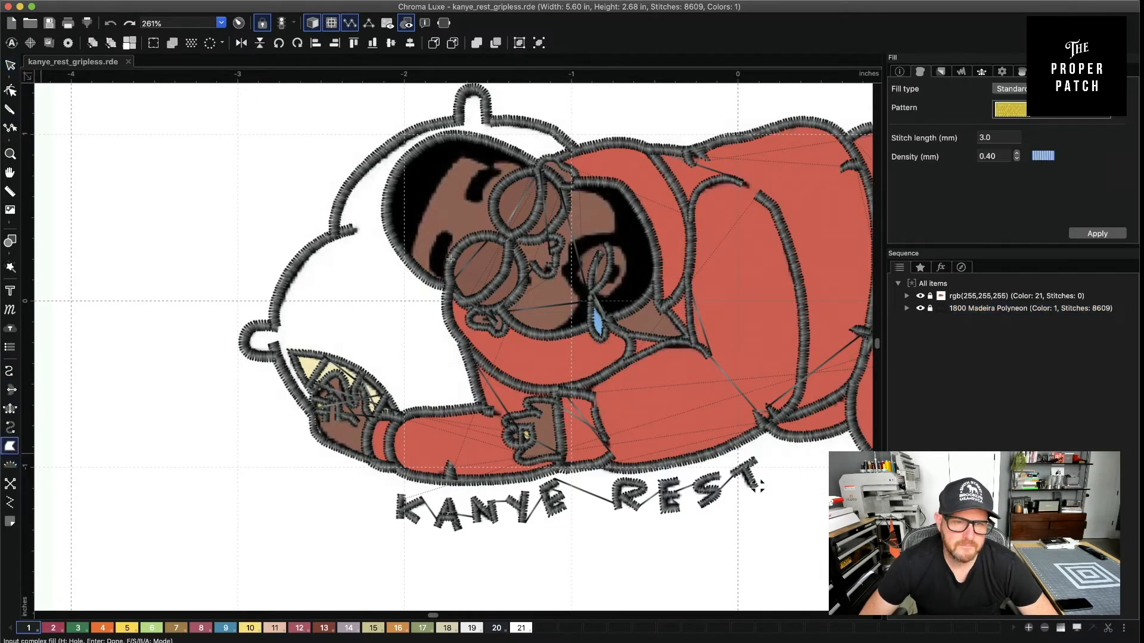
{"action": "scroll", "coordinate": [588, 277], "scroll_direction": "up", "scroll_amount": 2}
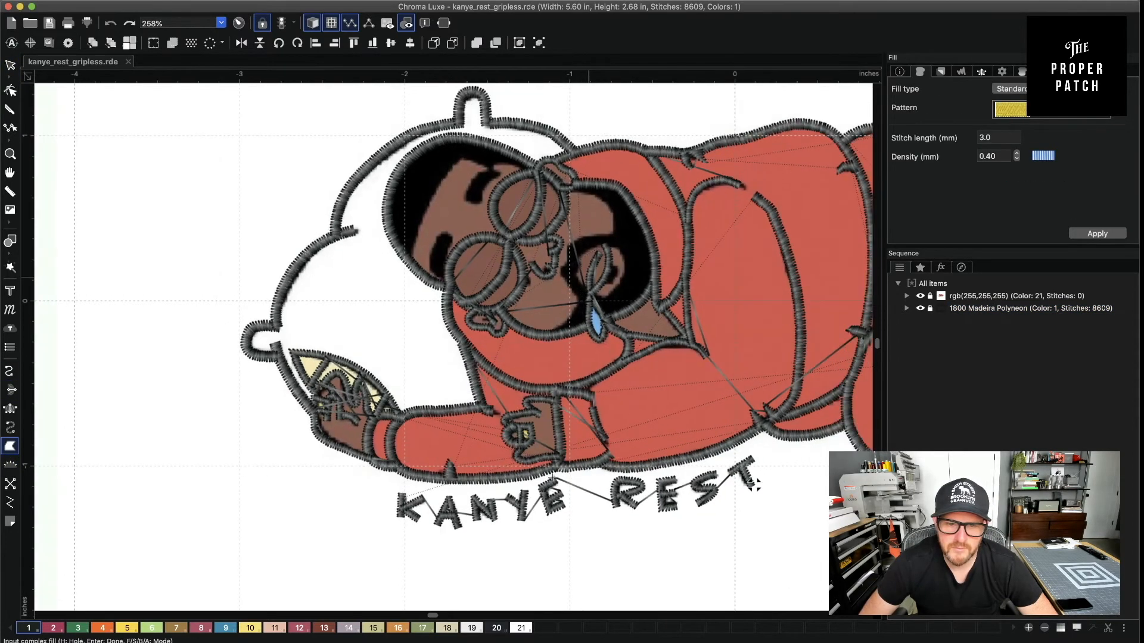
{"action": "key", "text": "space"}
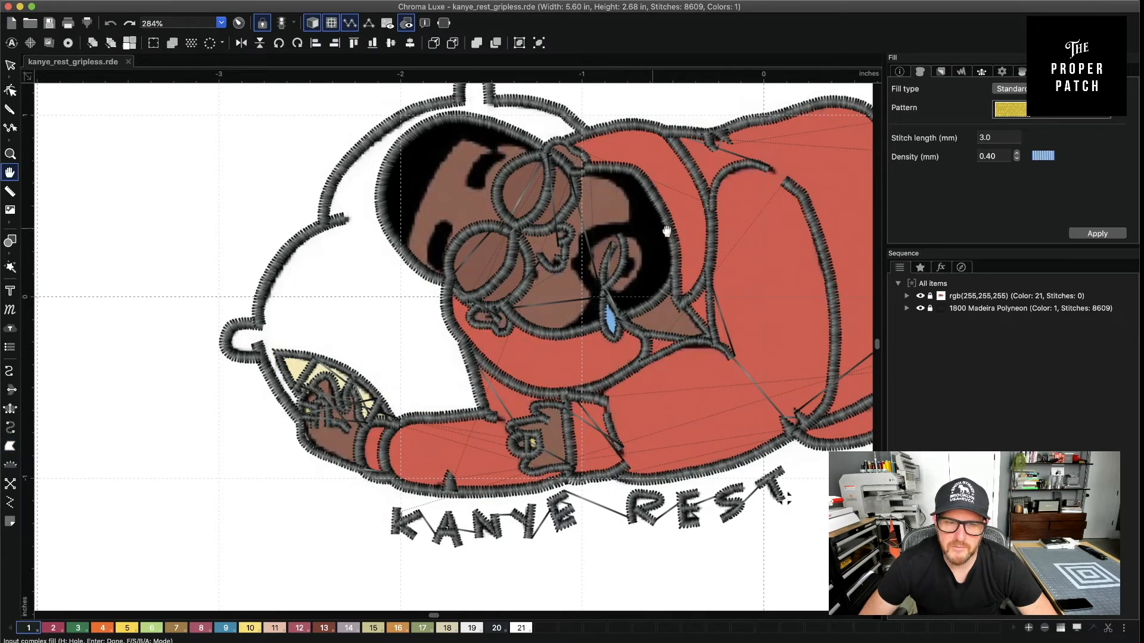
{"action": "left_click_drag", "start_coordinate": [667, 231], "coordinate": [492, 370]}
{"action": "left_click", "coordinate": [8, 447]}
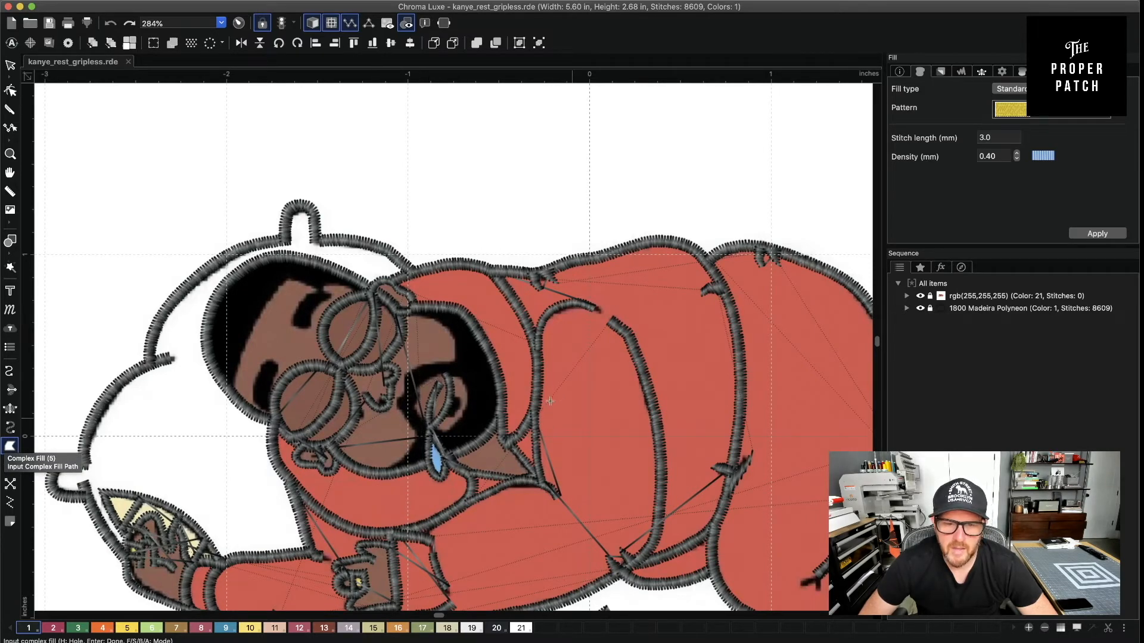
{"action": "key", "text": "space"}
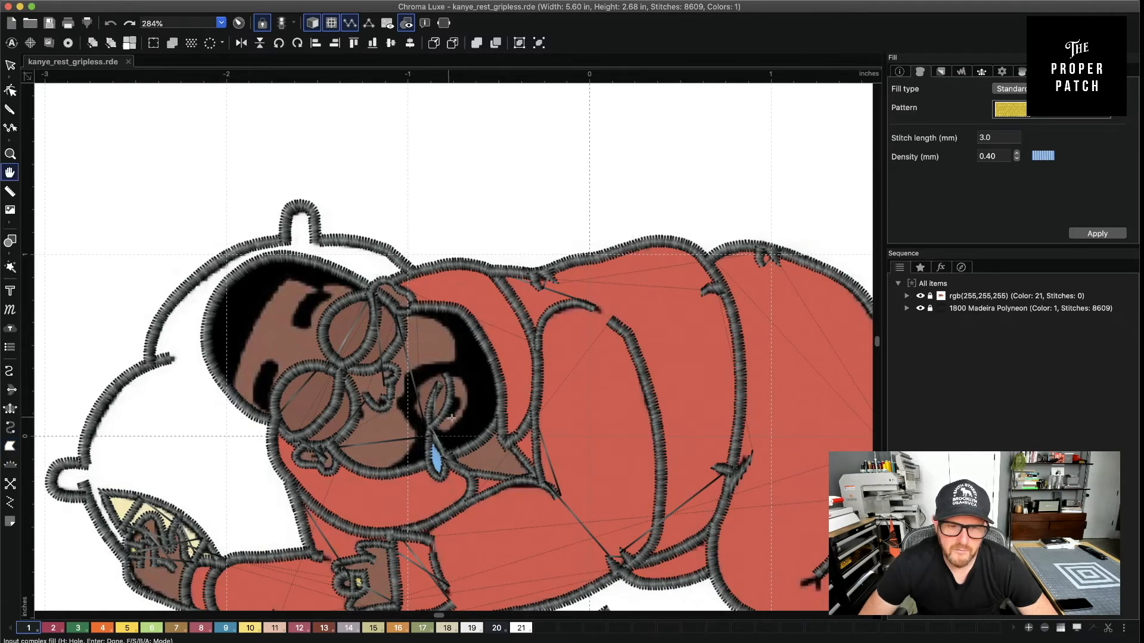
{"action": "left_click", "coordinate": [452, 419]}
{"action": "left_click", "coordinate": [459, 411]}
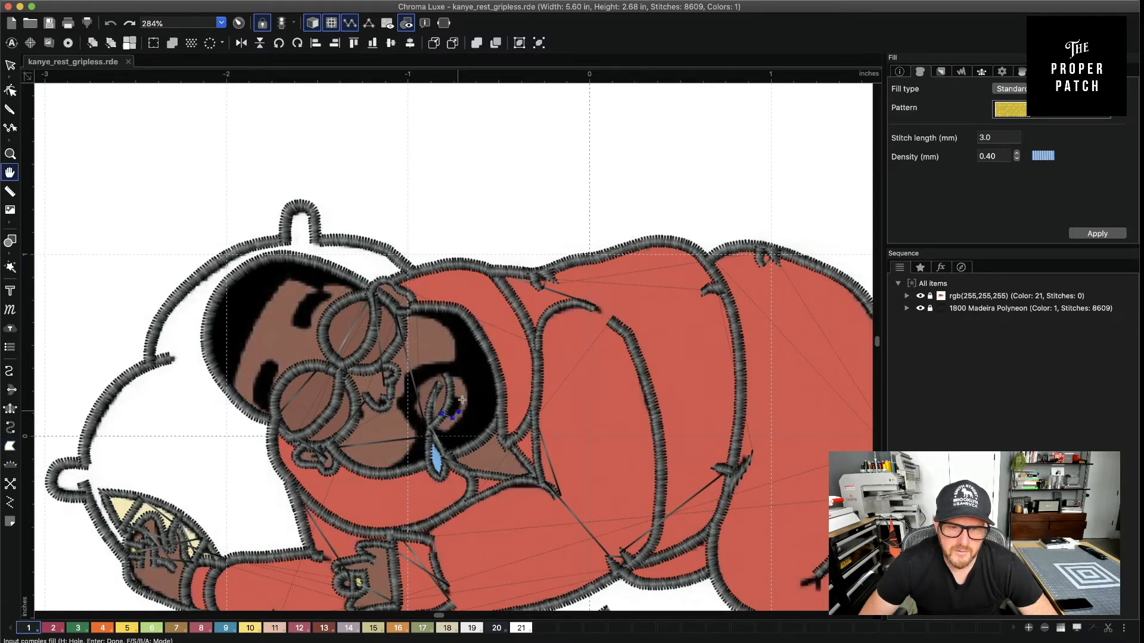
{"action": "left_click", "coordinate": [462, 400]}
{"action": "left_click", "coordinate": [452, 394]}
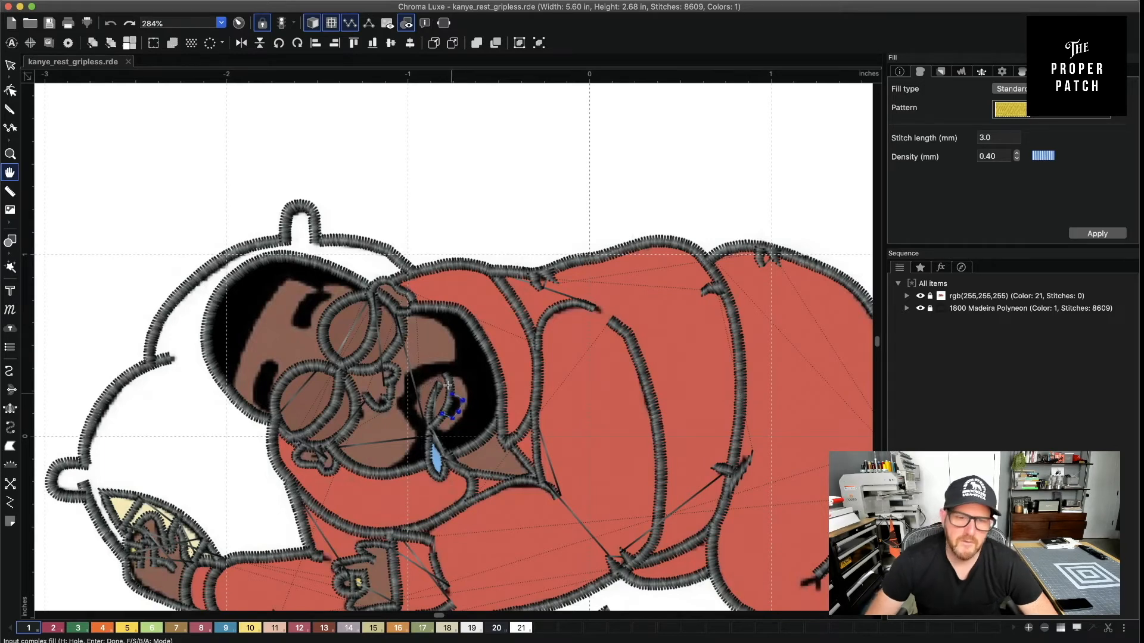
{"action": "key", "text": "Return"}
{"action": "key", "text": "Return"}
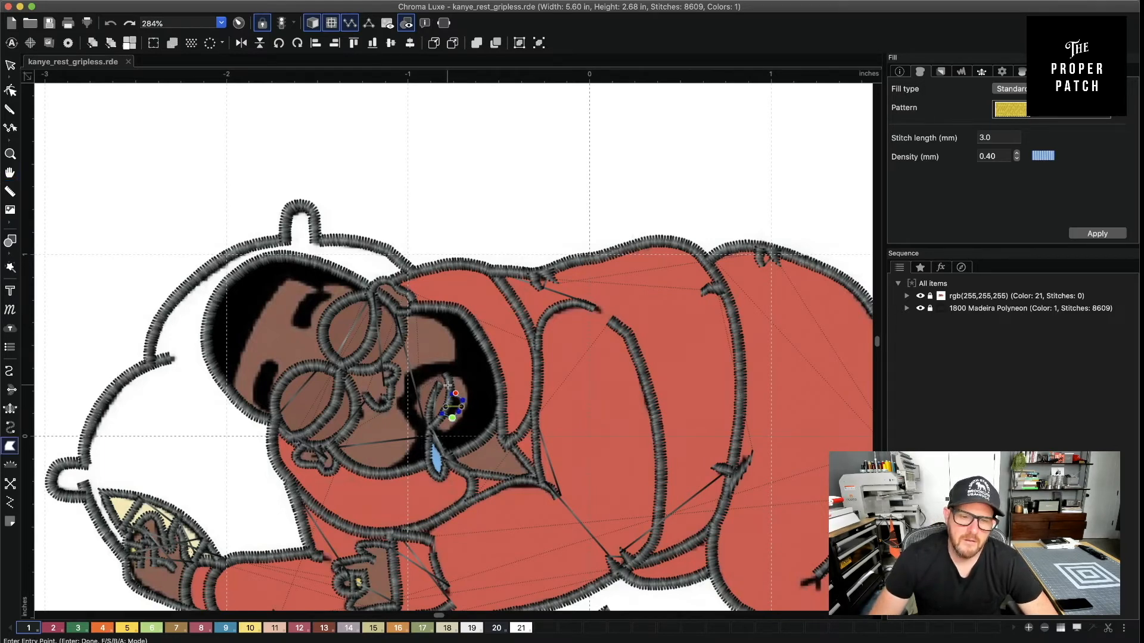
{"action": "key", "text": "Return"}
{"action": "key", "text": "Return"}
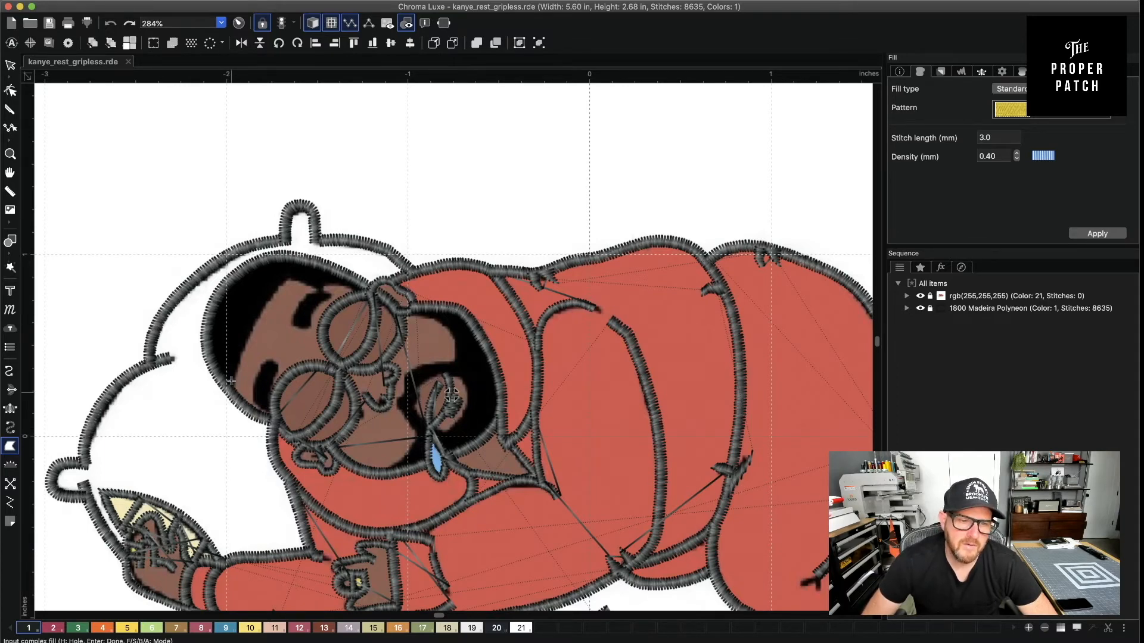
Trace a complex fill outline around the black hair above the forehead, following the hairline and the inside of the hood
{"action": "left_click", "coordinate": [246, 343]}
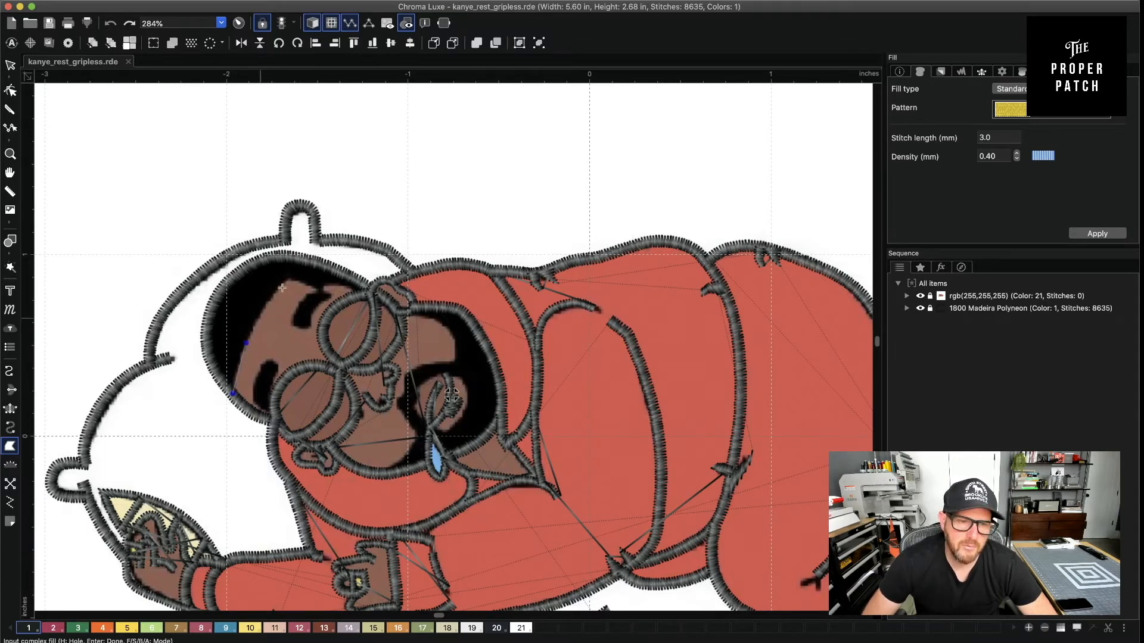
{"action": "left_click", "coordinate": [289, 280]}
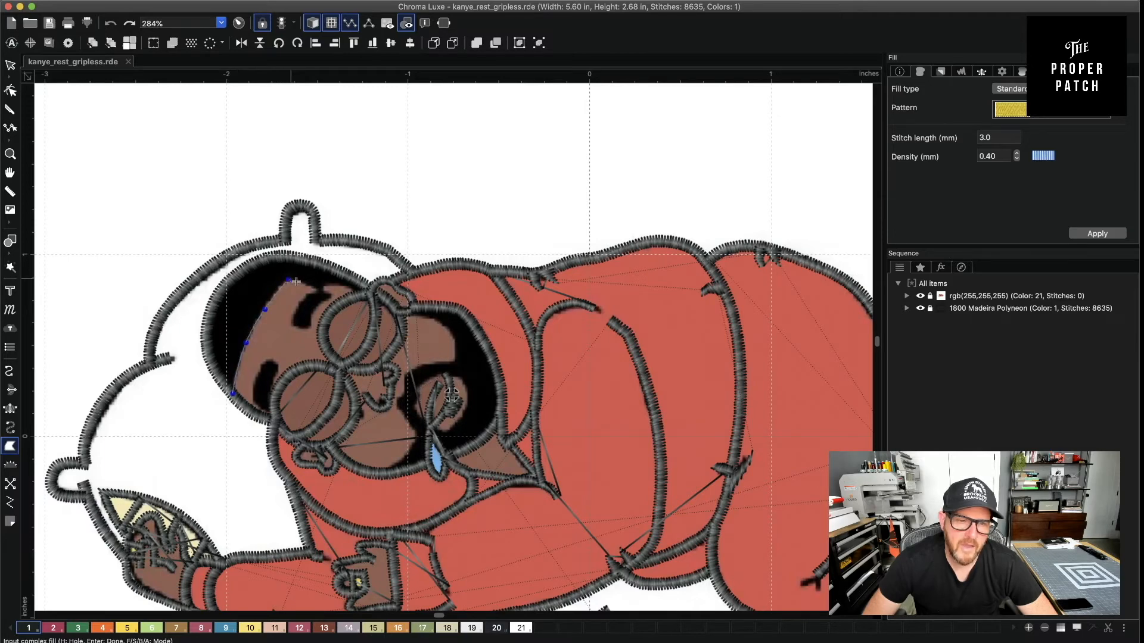
{"action": "left_click", "coordinate": [312, 289]}
{"action": "left_click", "coordinate": [330, 287]}
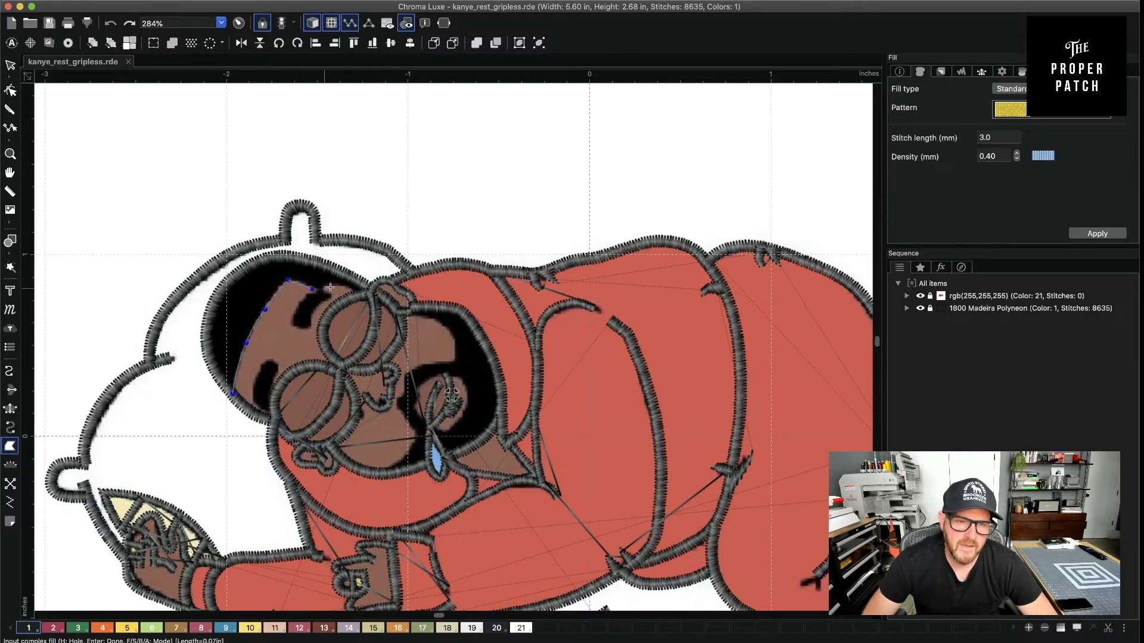
{"action": "left_click", "coordinate": [361, 292]}
{"action": "left_click", "coordinate": [369, 289]}
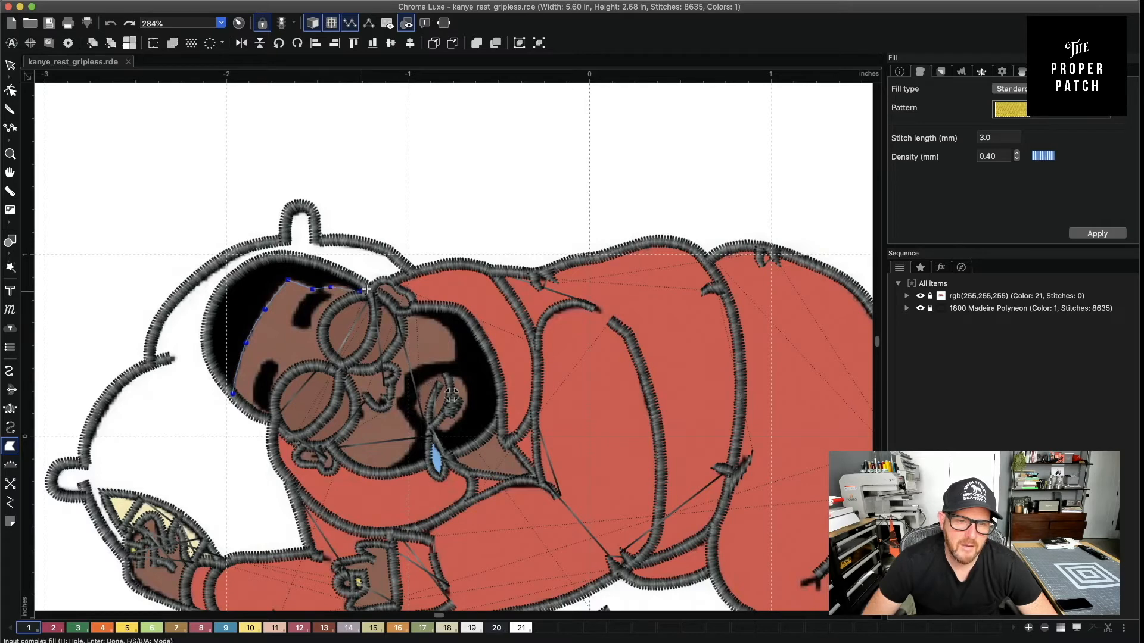
{"action": "left_click", "coordinate": [303, 257]}
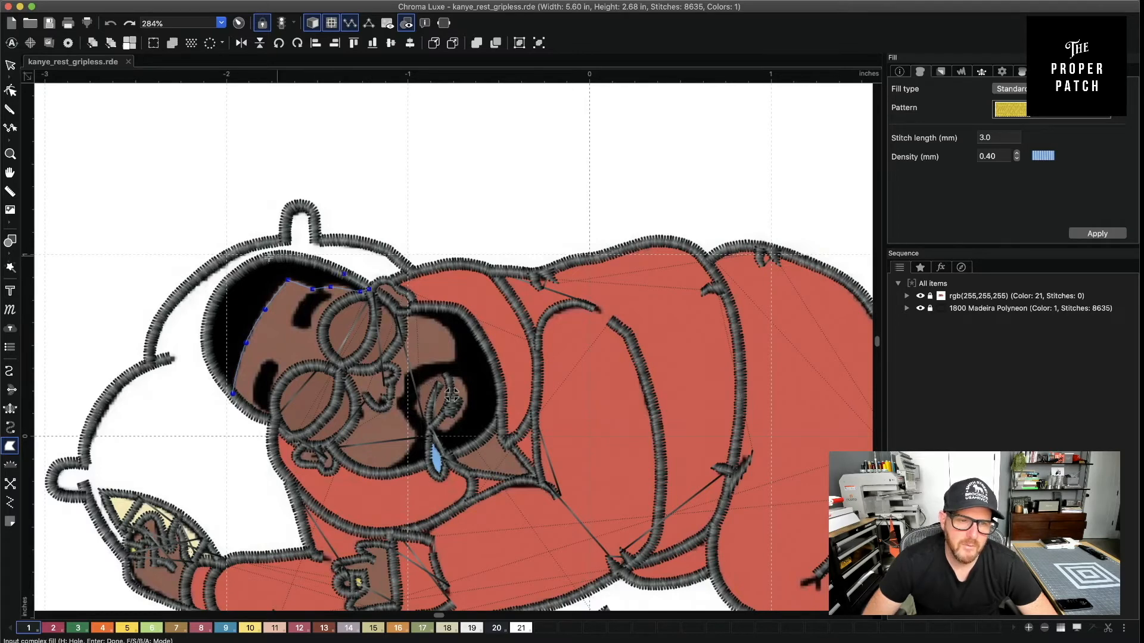
{"action": "left_click", "coordinate": [269, 258]}
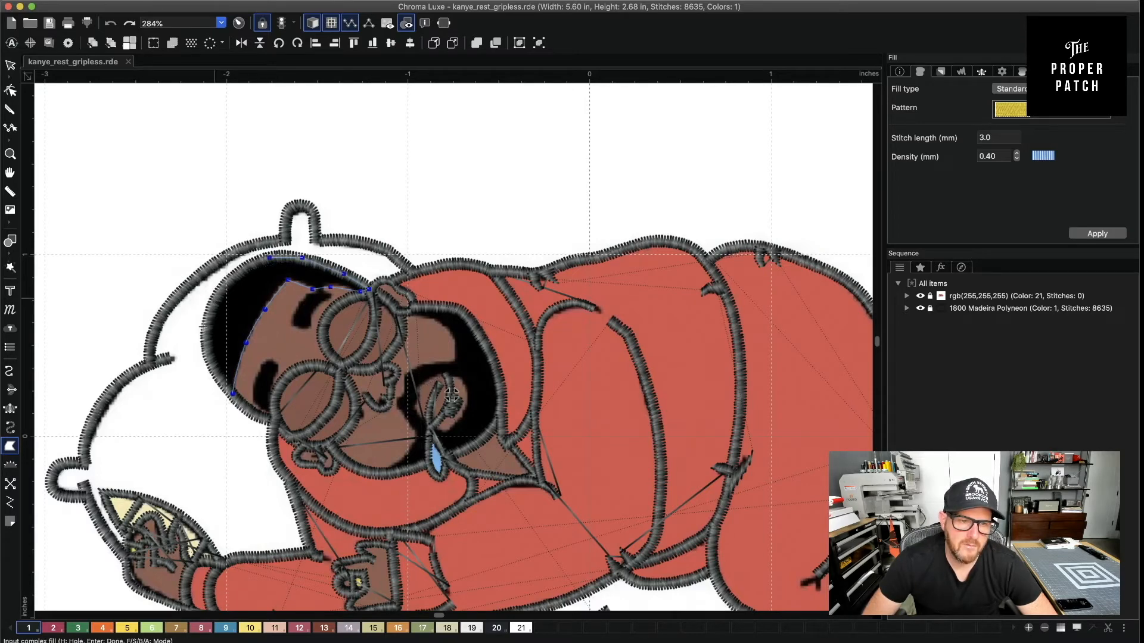
{"action": "left_click", "coordinate": [236, 273]}
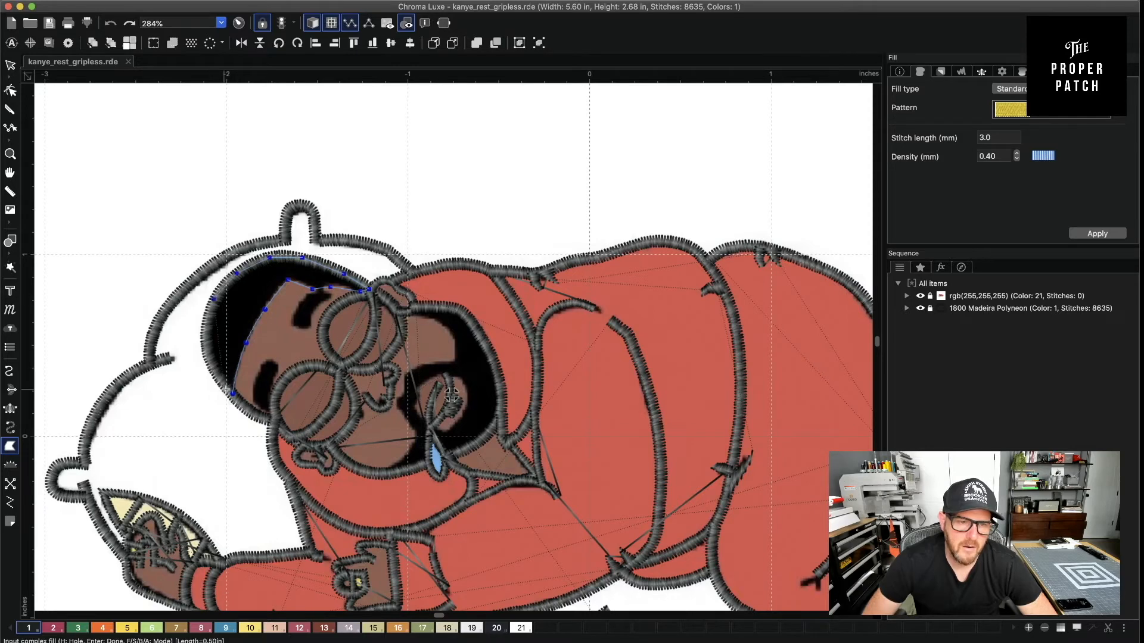
{"action": "left_click", "coordinate": [214, 299]}
{"action": "left_click", "coordinate": [207, 340]}
{"action": "left_click", "coordinate": [211, 368]}
{"action": "left_click", "coordinate": [226, 389]}
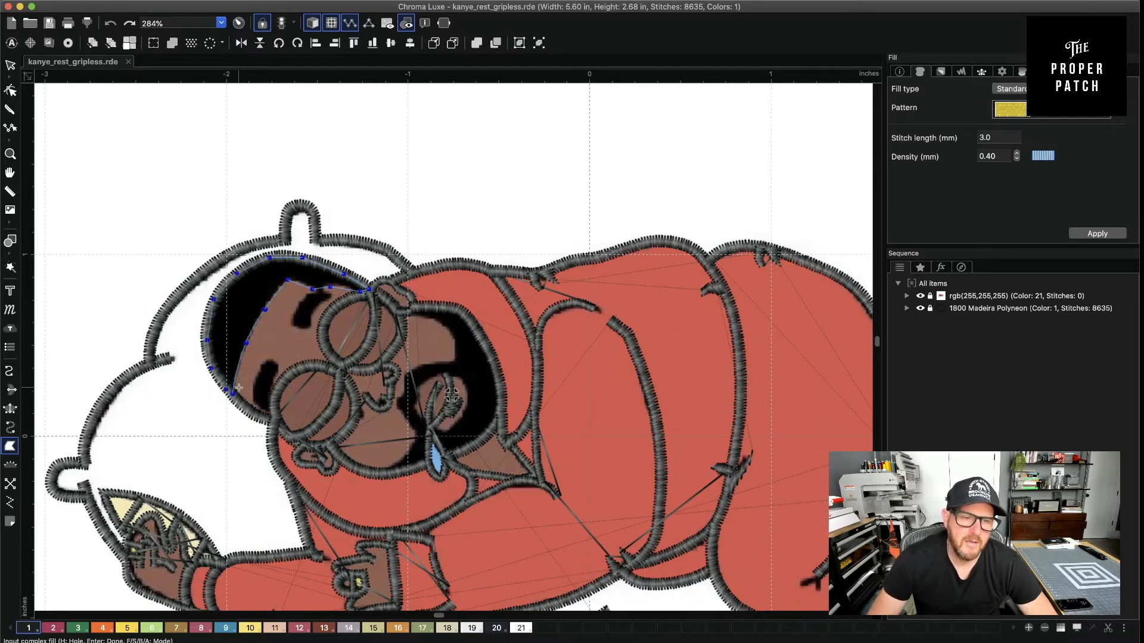
Generate the forehead hair's complex fill and rotate its angle line to nearly vertical
{"action": "key", "text": "Return"}
{"action": "key", "text": "Return"}
{"action": "key", "text": "Return"}
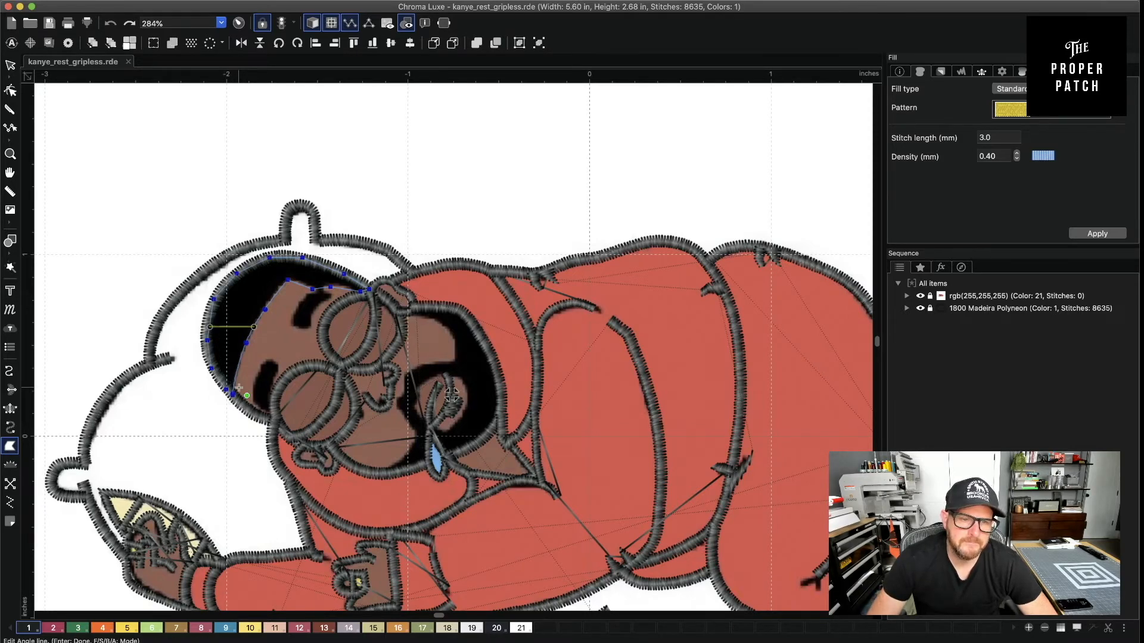
{"action": "key", "text": "Return"}
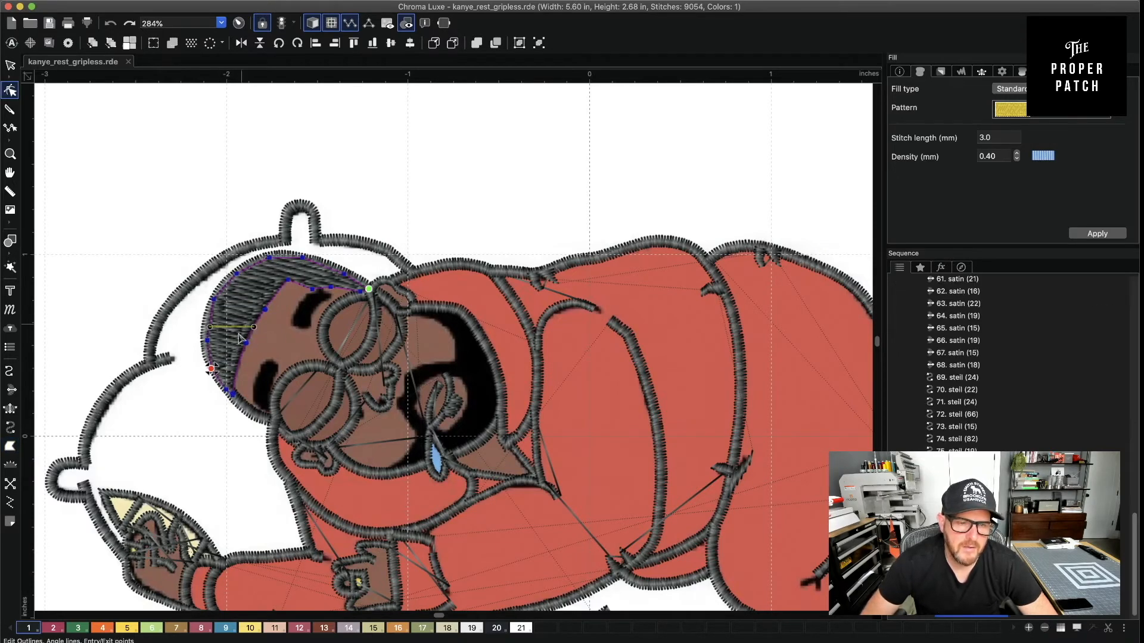
{"action": "left_click", "coordinate": [222, 296]}
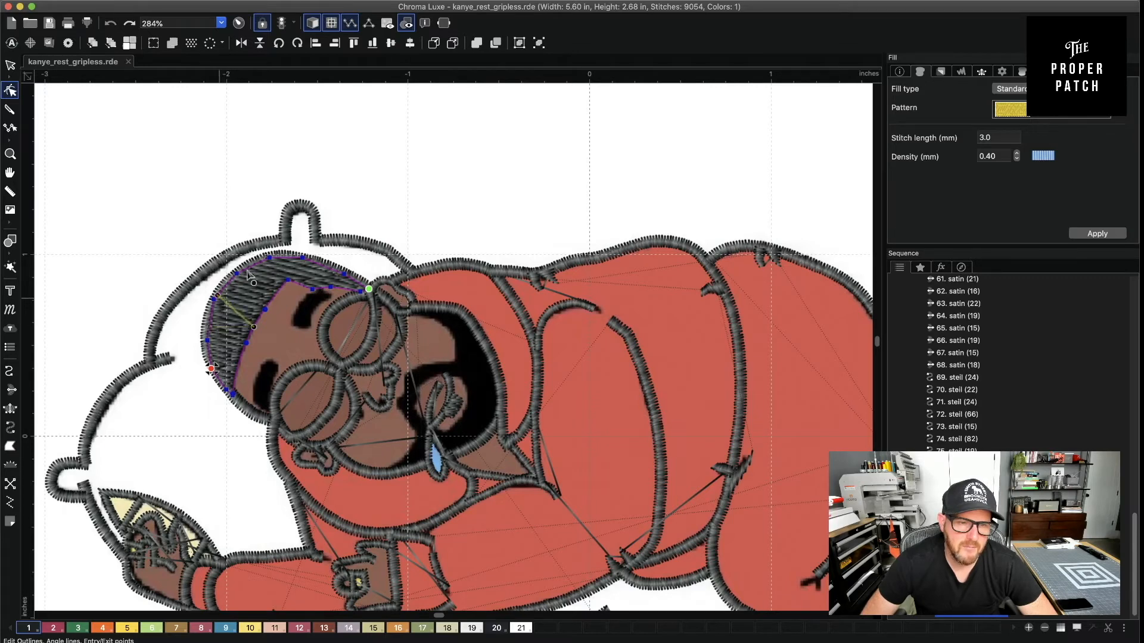
{"action": "left_click", "coordinate": [250, 268]}
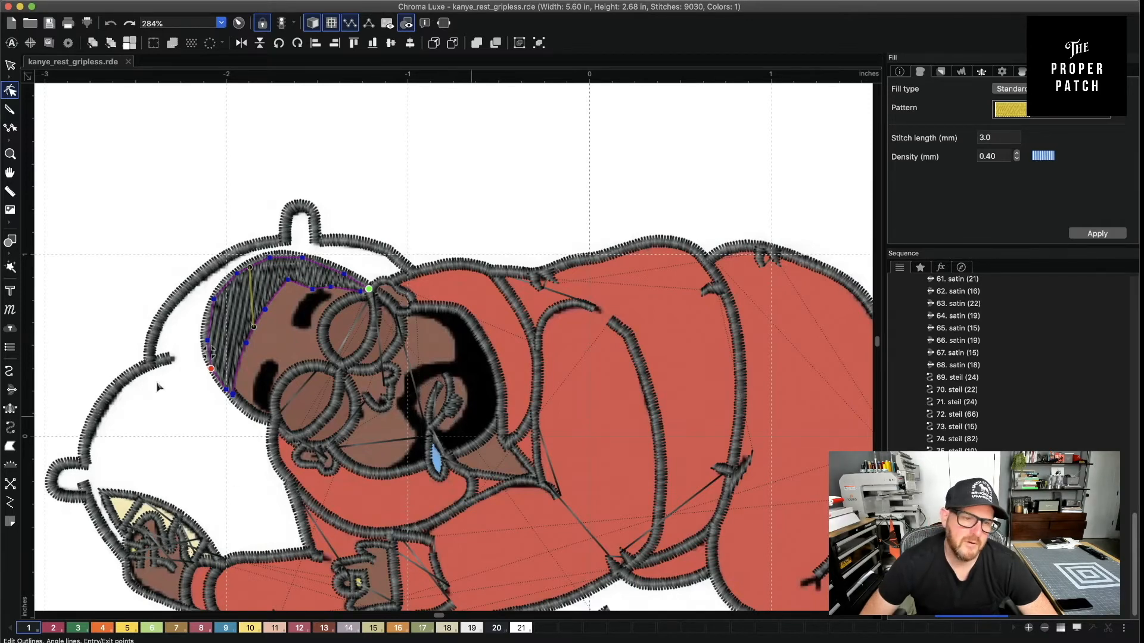
Digitize the black eyebrow nearest the hood's upper edge as a complex fill with the default angle and entry and exit points
{"action": "left_click", "coordinate": [11, 444]}
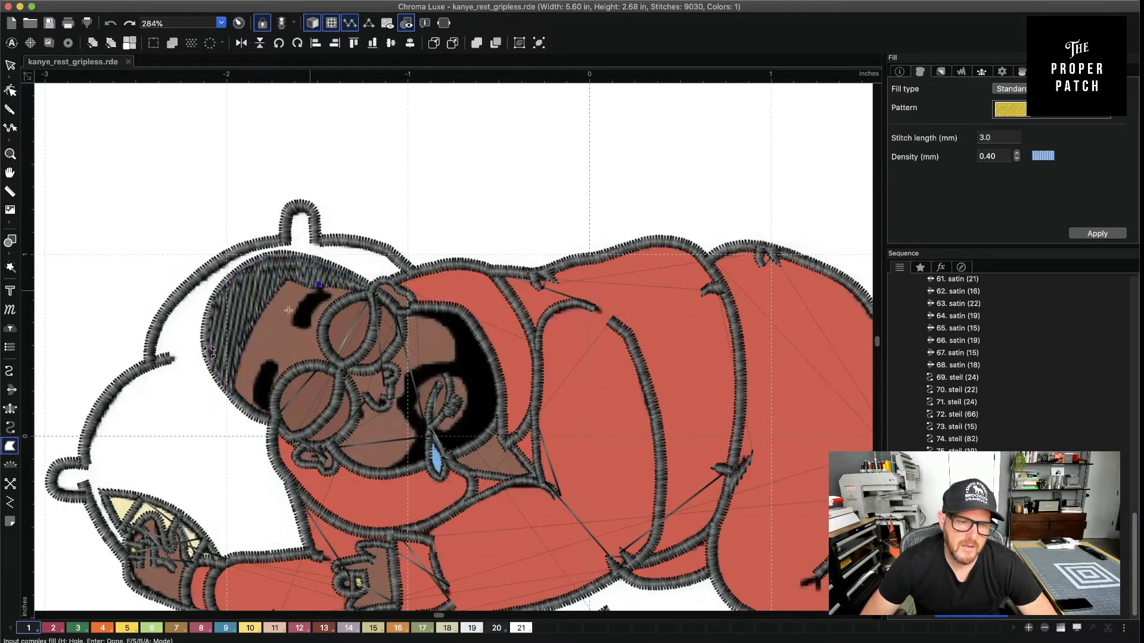
{"action": "left_click", "coordinate": [293, 314]}
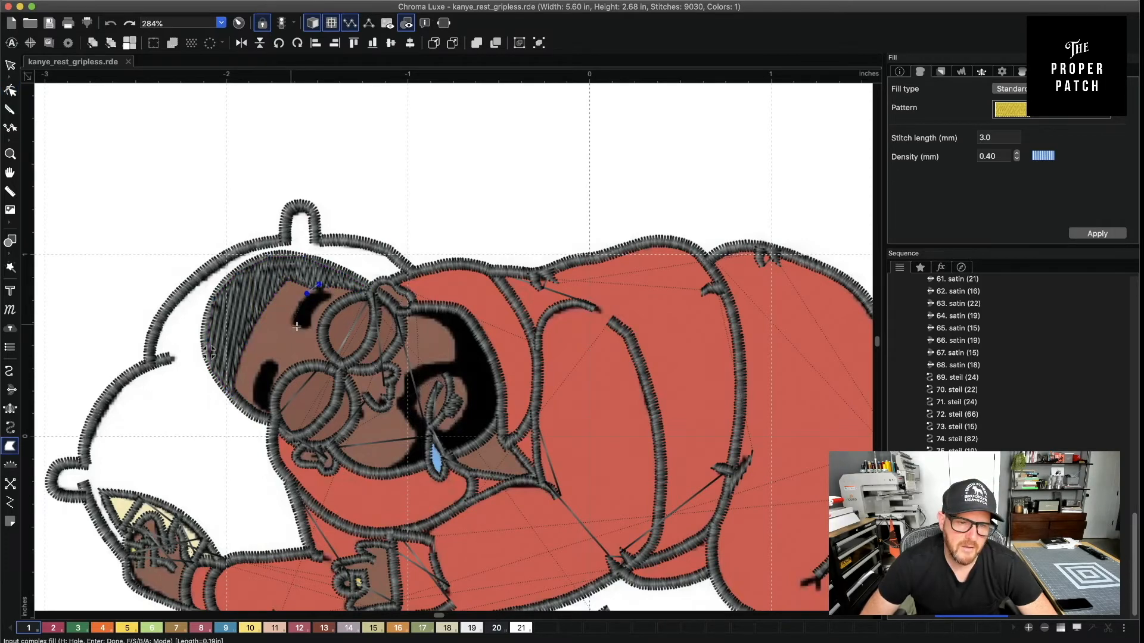
{"action": "left_click", "coordinate": [299, 327]}
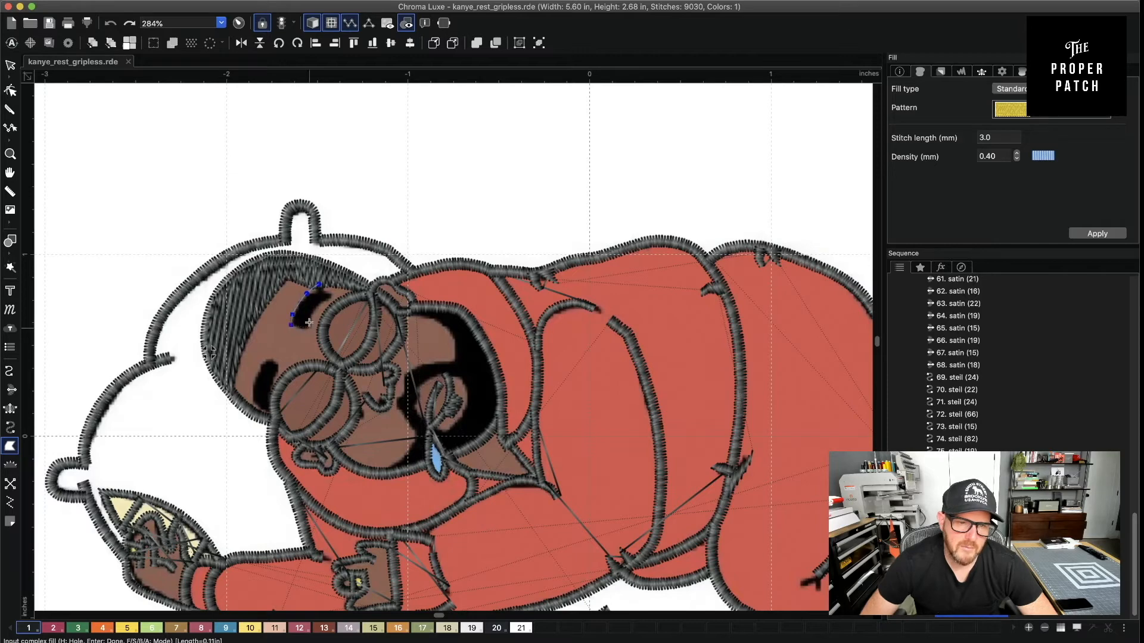
{"action": "left_click", "coordinate": [333, 293]}
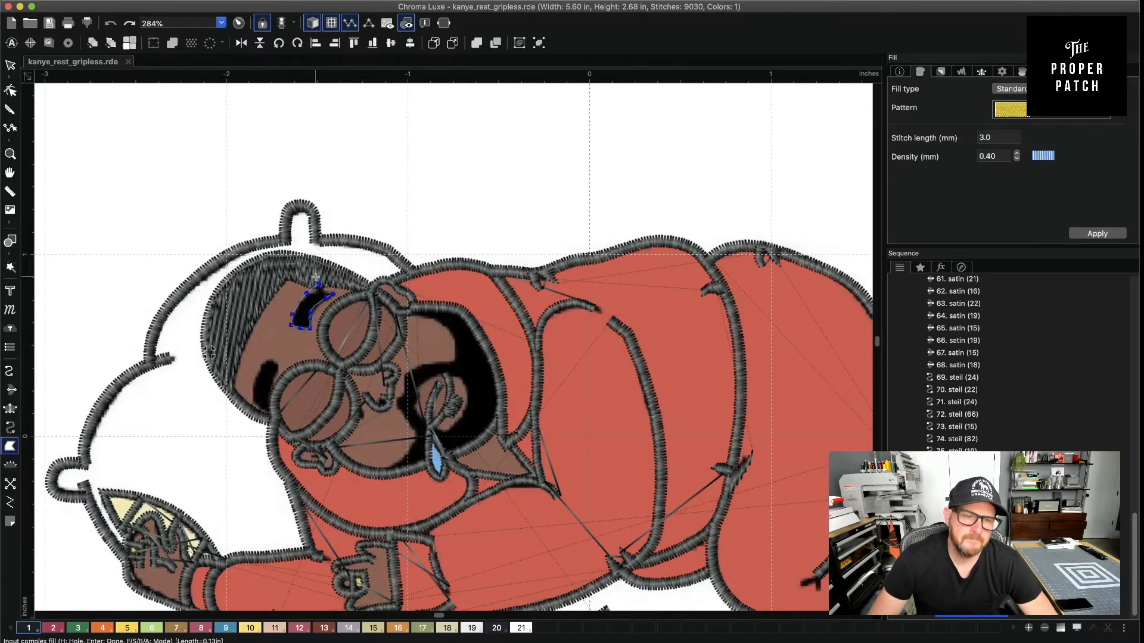
{"action": "left_click", "coordinate": [320, 284]}
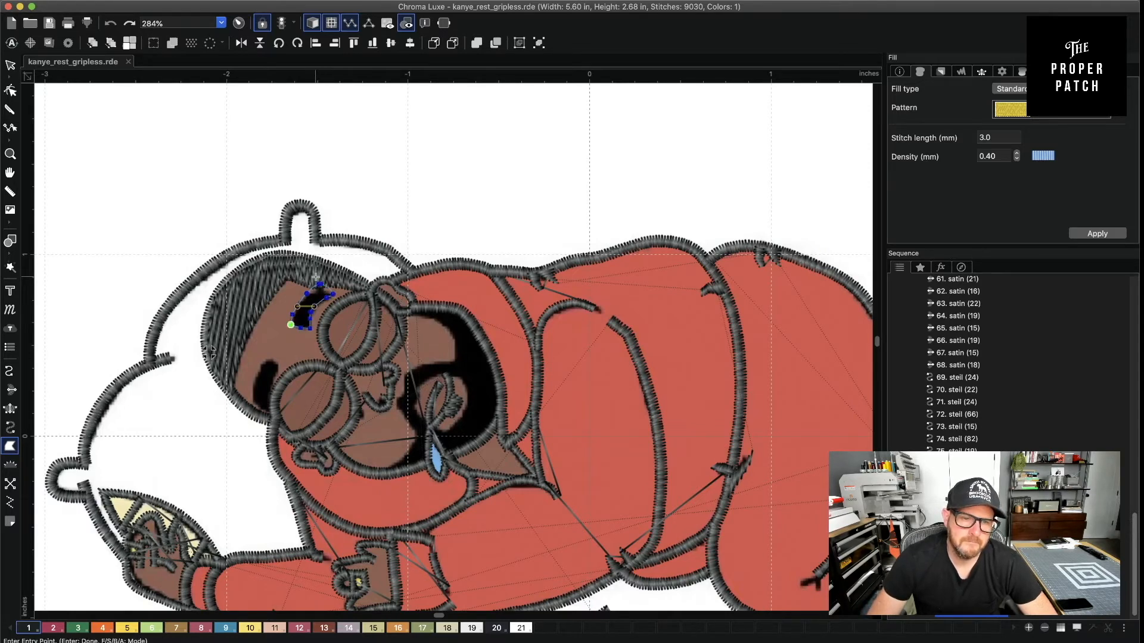
{"action": "key", "text": "Return"}
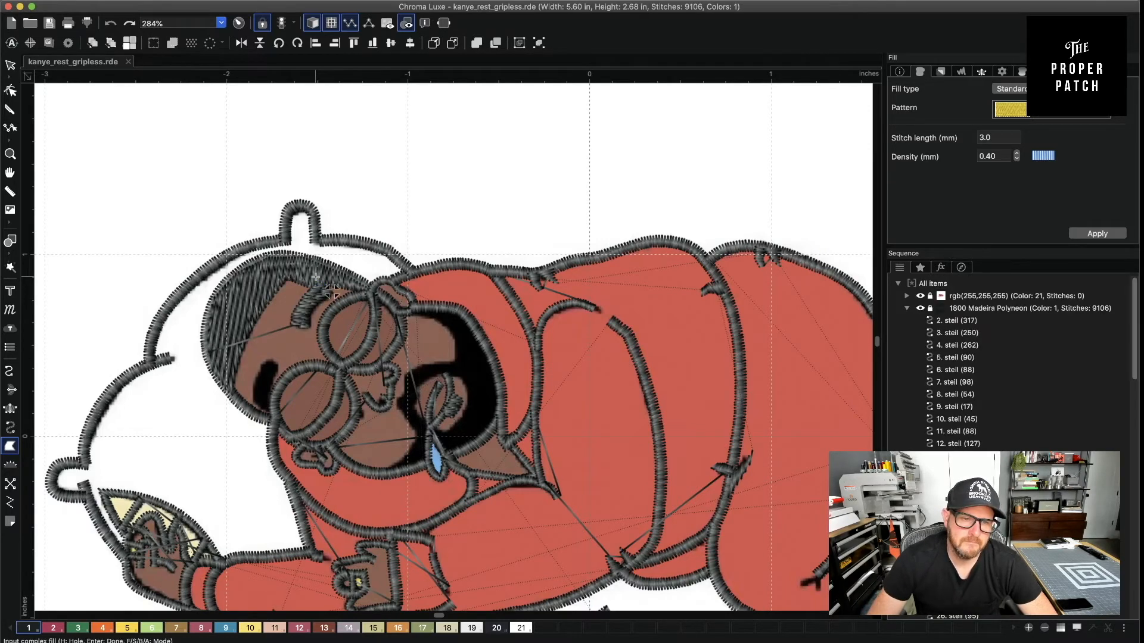
Digitize the other black eyebrow, beside the lower glasses lens, as a complex fill with the default angle and entry and exit points
{"action": "left_click", "coordinate": [260, 370]}
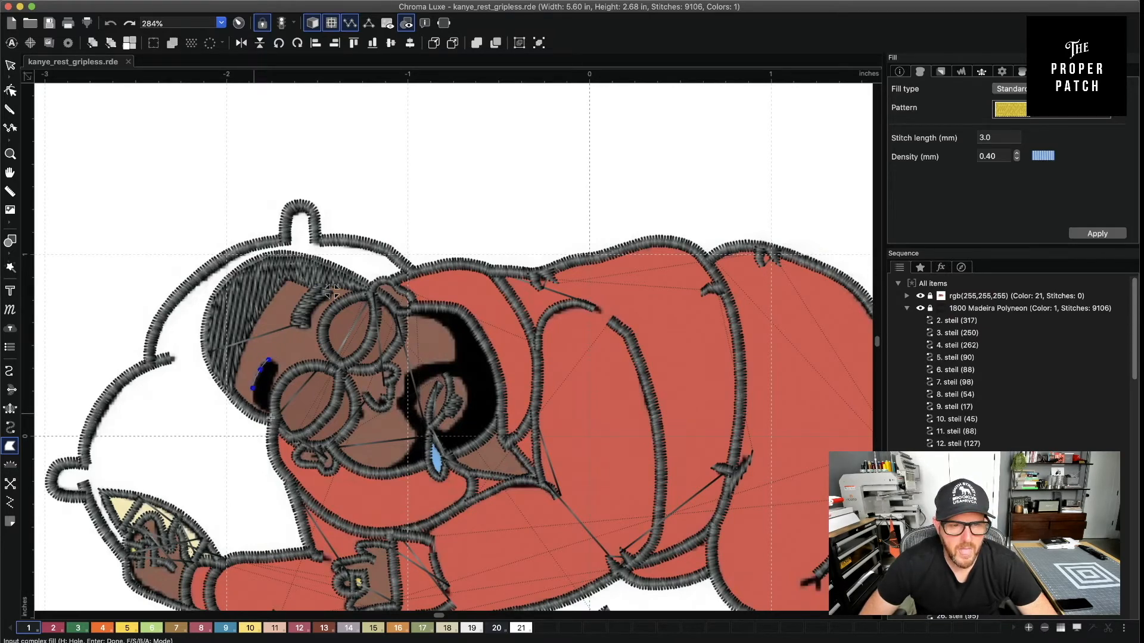
{"action": "left_click", "coordinate": [252, 387]}
{"action": "left_click", "coordinate": [251, 406]}
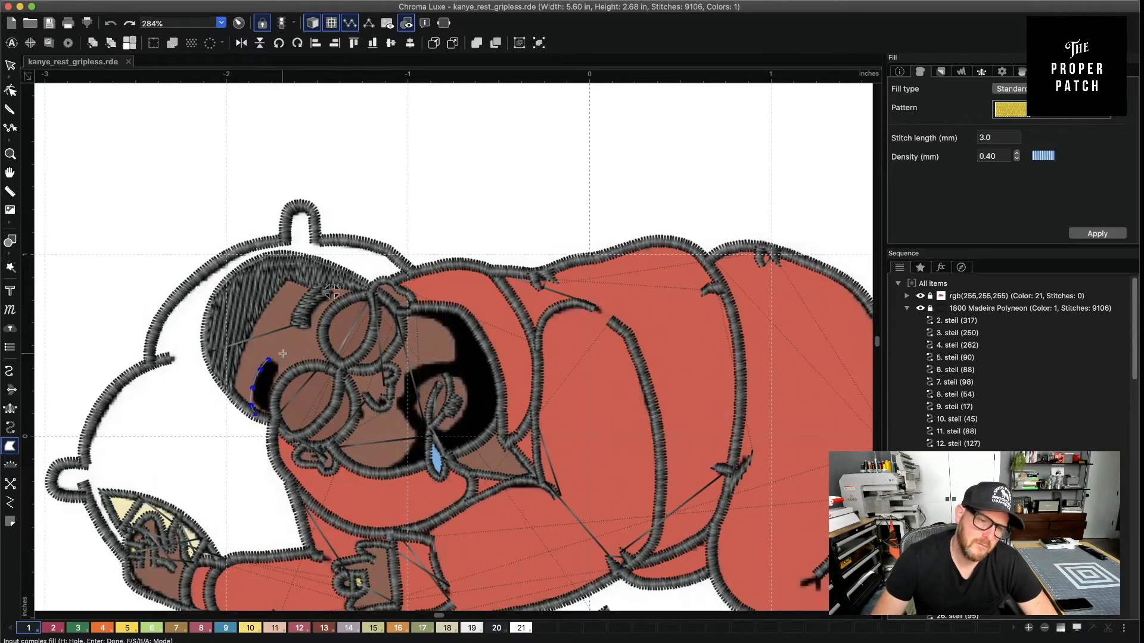
{"action": "left_click", "coordinate": [274, 406]}
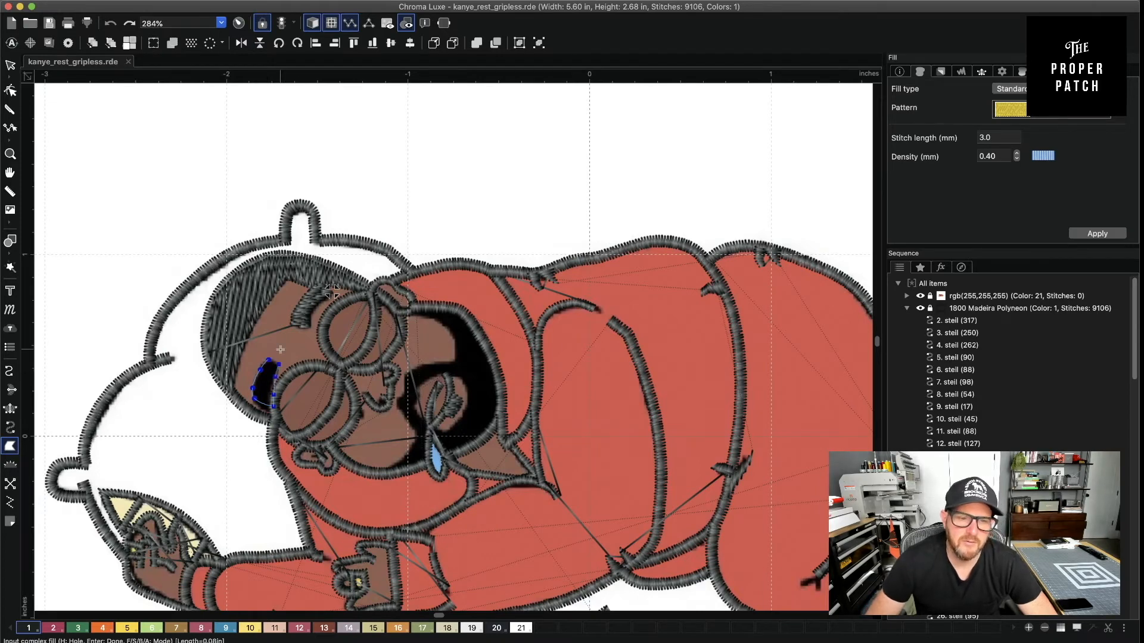
{"action": "key", "text": "Return"}
{"action": "key", "text": "Return"}
{"action": "key", "text": "Return"}
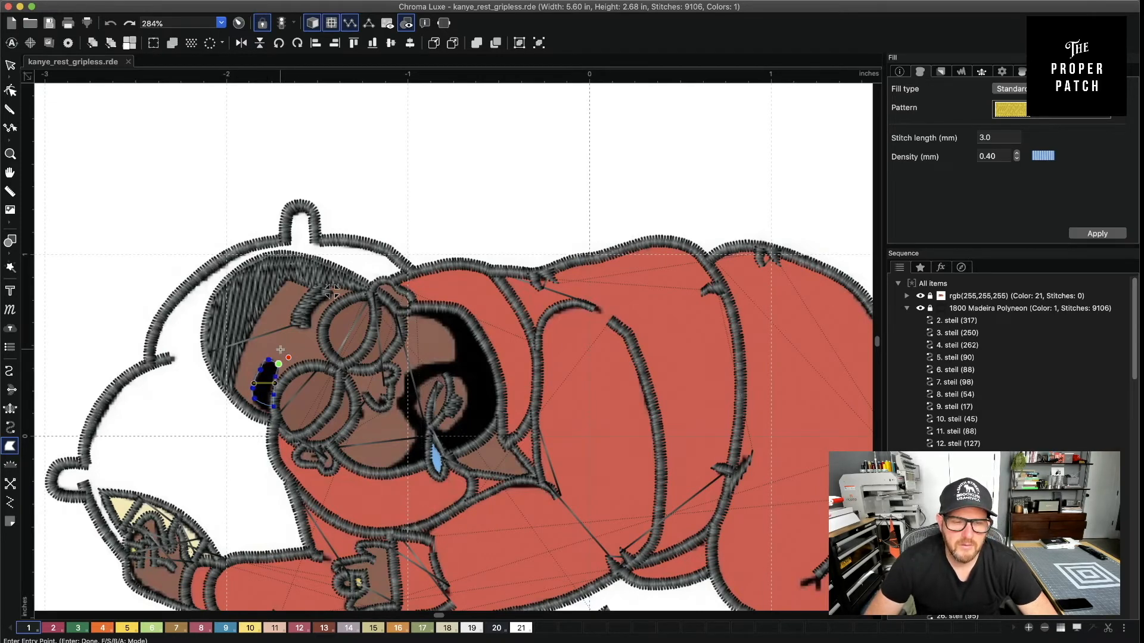
{"action": "key", "text": "Return"}
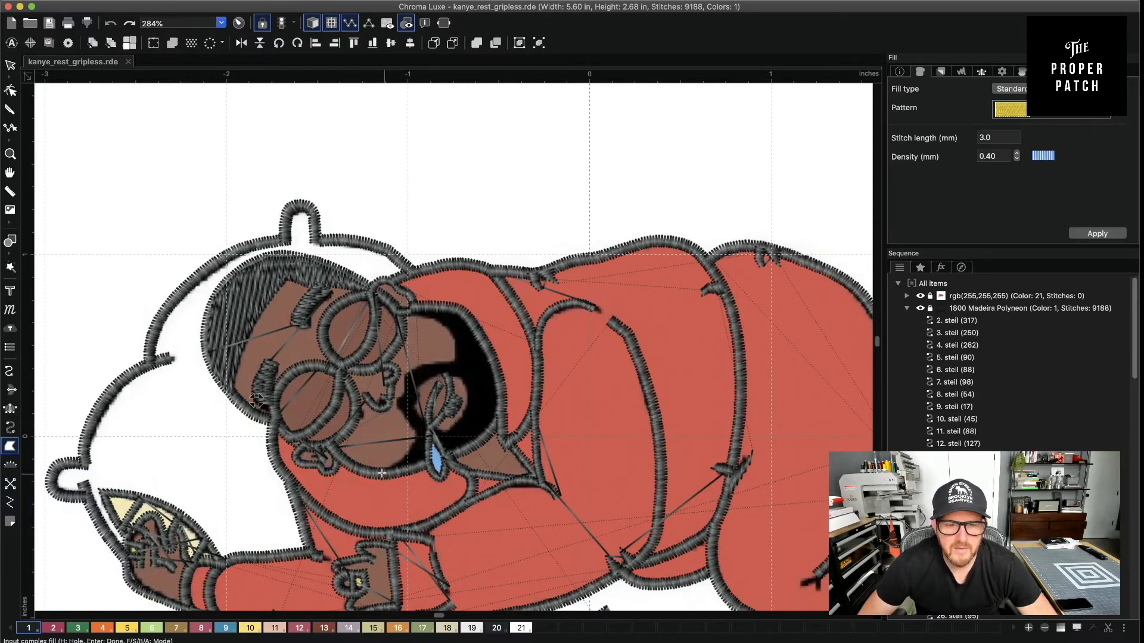
Trace a complex fill outline around the black beard, following the cheeks, the hood's inner edge and the blue drool drop
{"action": "left_click", "coordinate": [416, 442]}
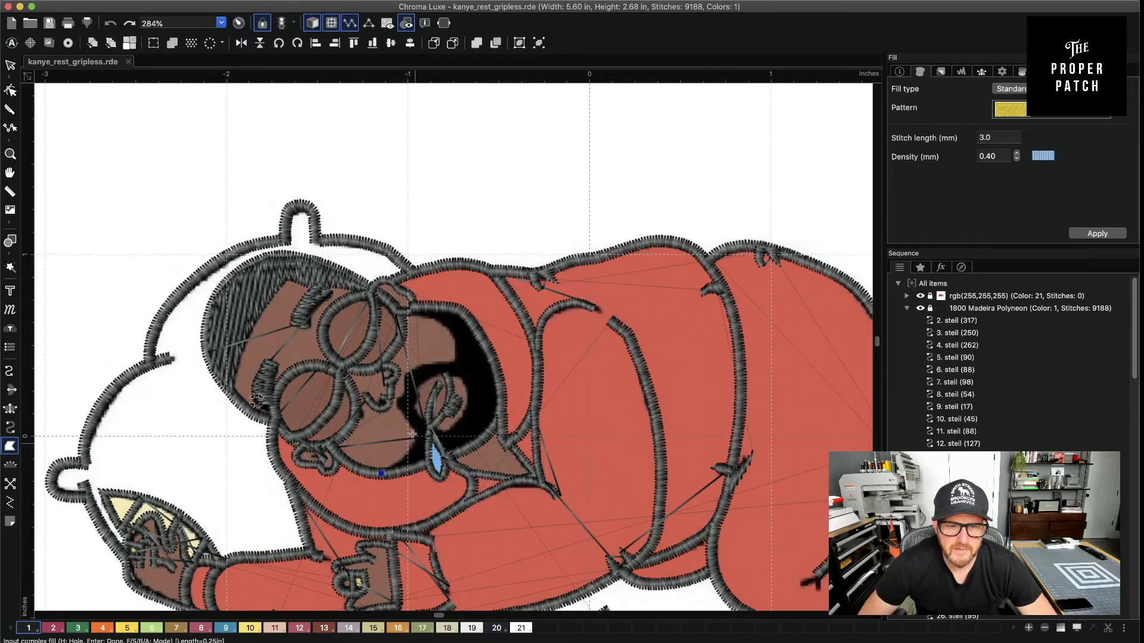
{"action": "left_click", "coordinate": [401, 408]}
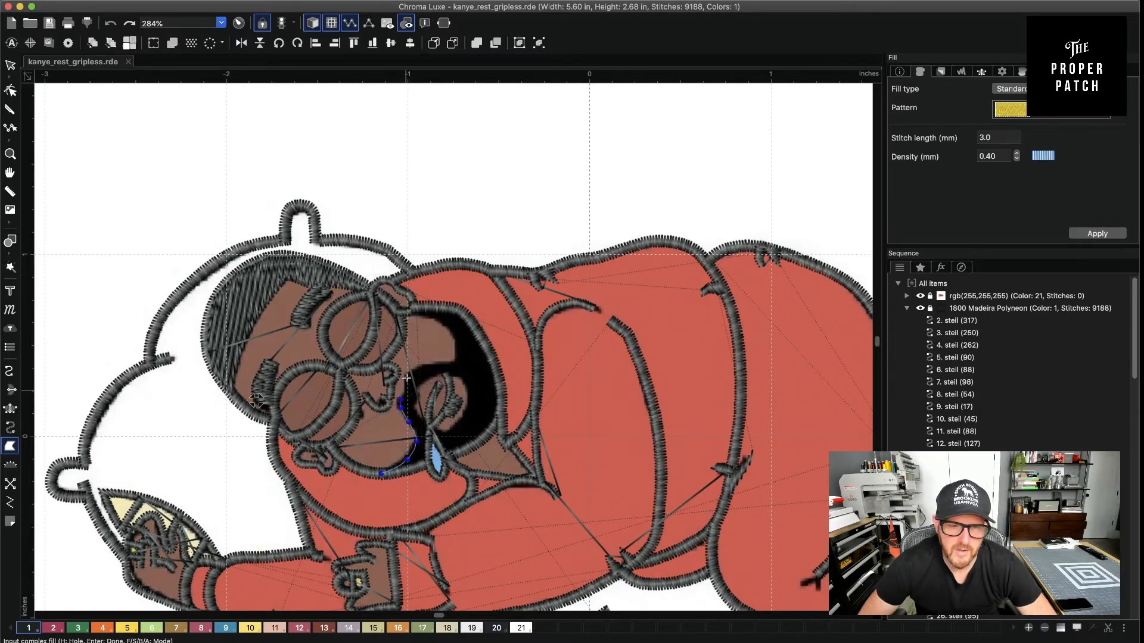
{"action": "left_click", "coordinate": [407, 377]}
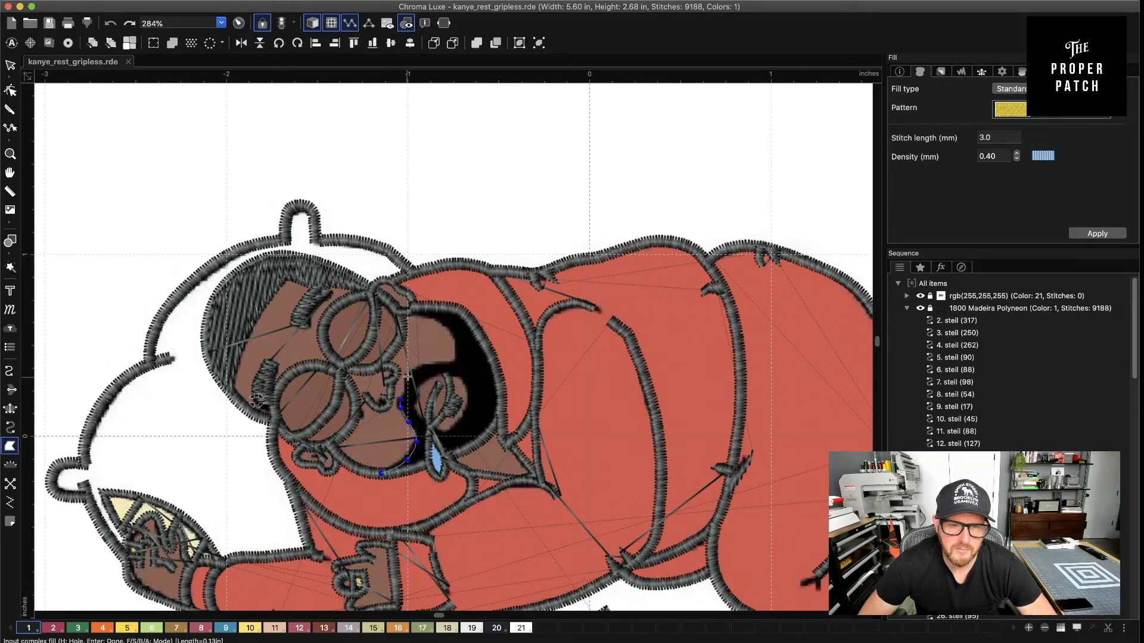
{"action": "left_click", "coordinate": [455, 361]}
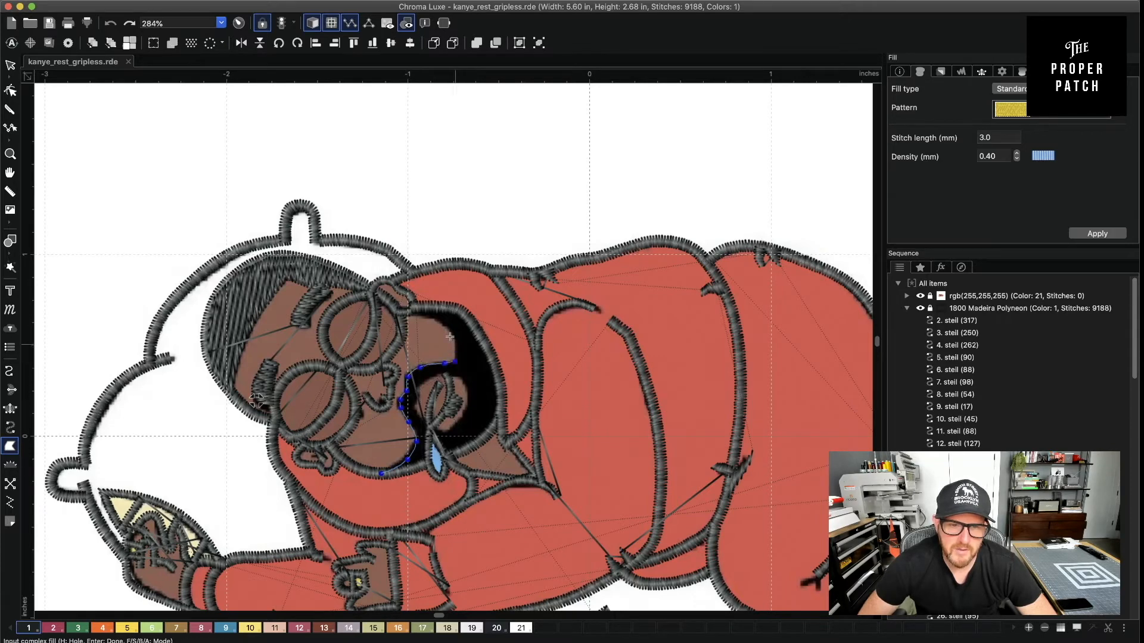
{"action": "left_click", "coordinate": [448, 330]}
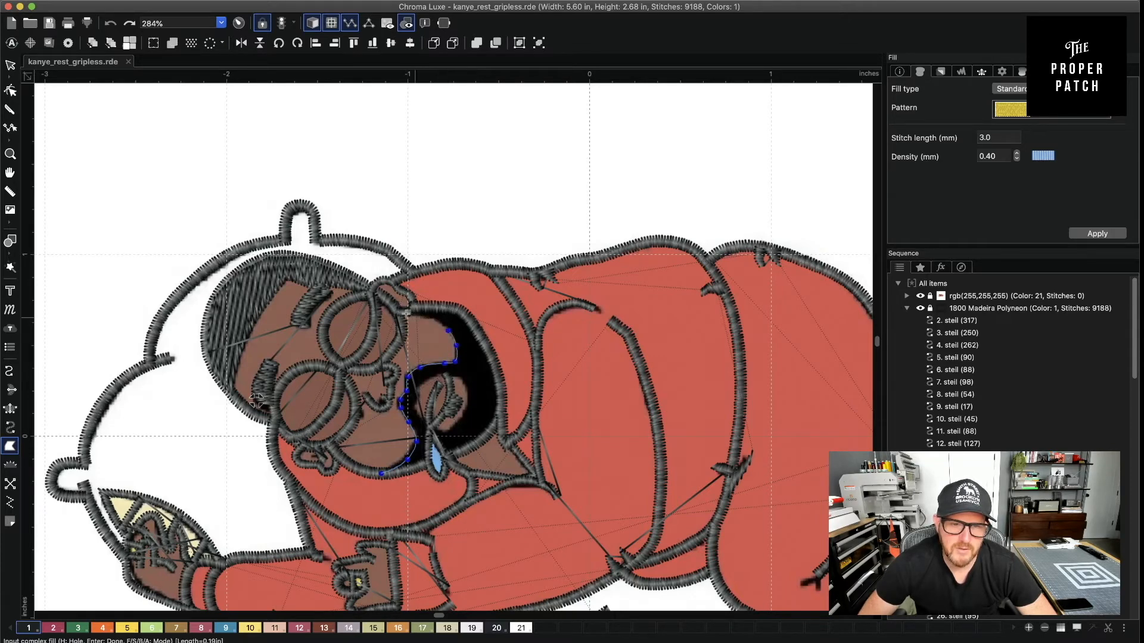
{"action": "left_click", "coordinate": [435, 322]}
{"action": "left_click", "coordinate": [417, 318]}
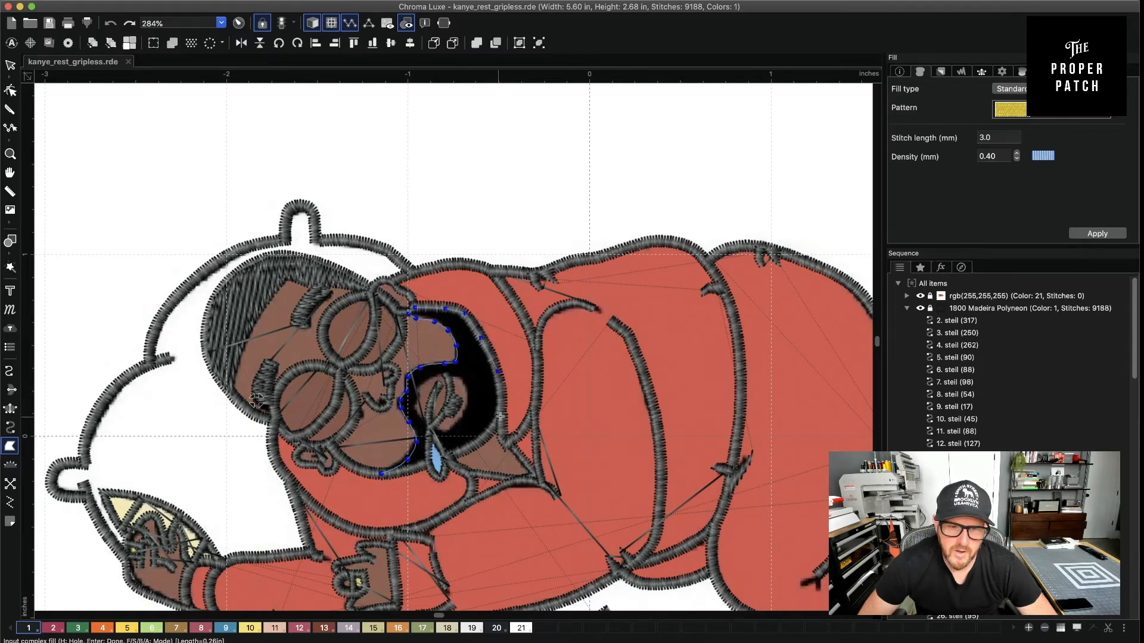
{"action": "left_click", "coordinate": [501, 417]}
{"action": "left_click", "coordinate": [487, 438]}
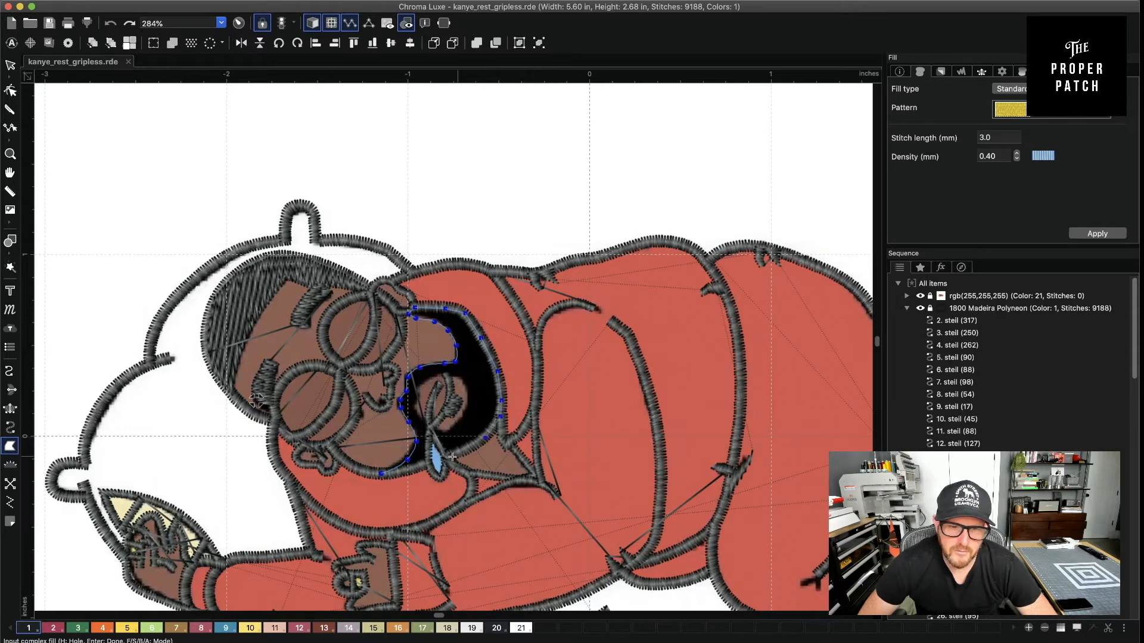
{"action": "left_click", "coordinate": [451, 456]}
{"action": "left_click", "coordinate": [431, 433]}
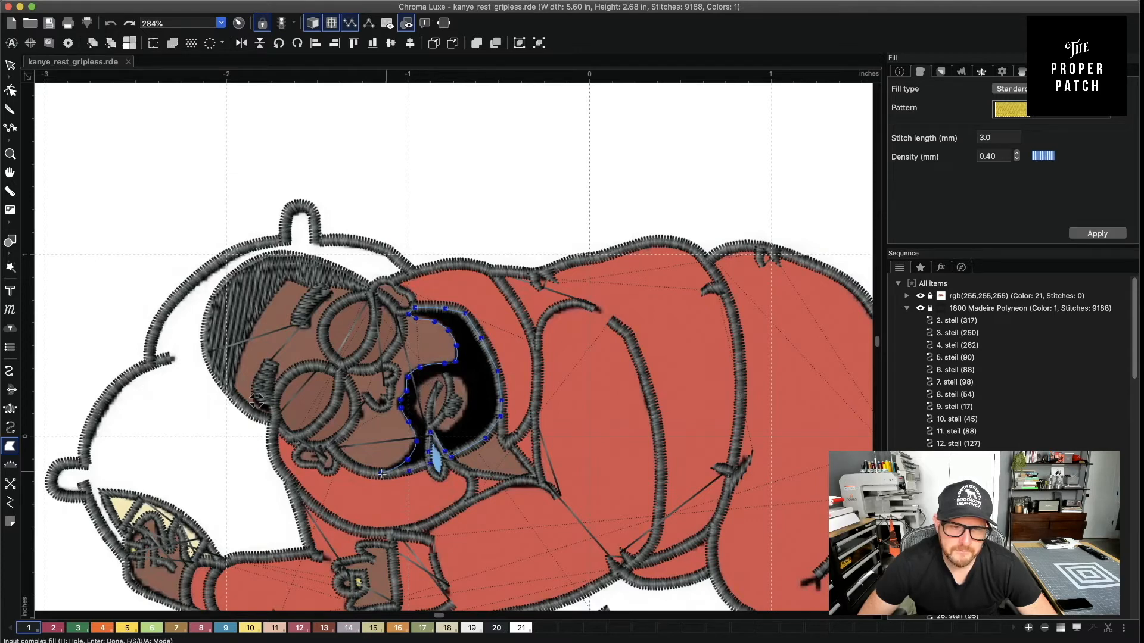
Generate the beard's complex fill with its angle line tilted diagonally, rising from the chin toward the hood
{"action": "key", "text": "Return"}
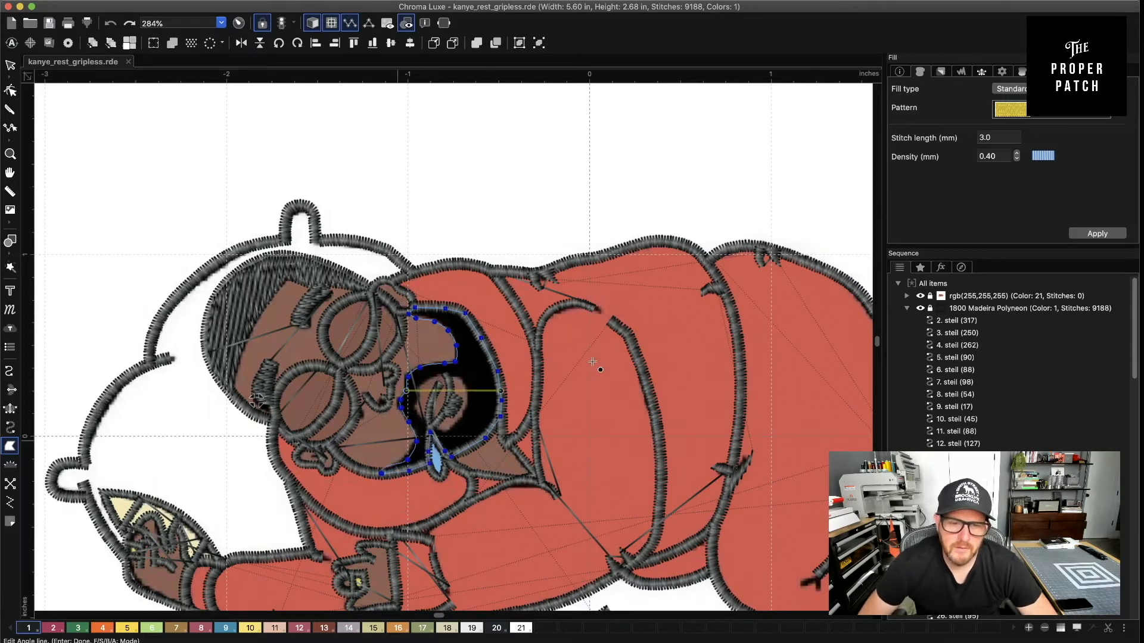
{"action": "left_click", "coordinate": [415, 437]}
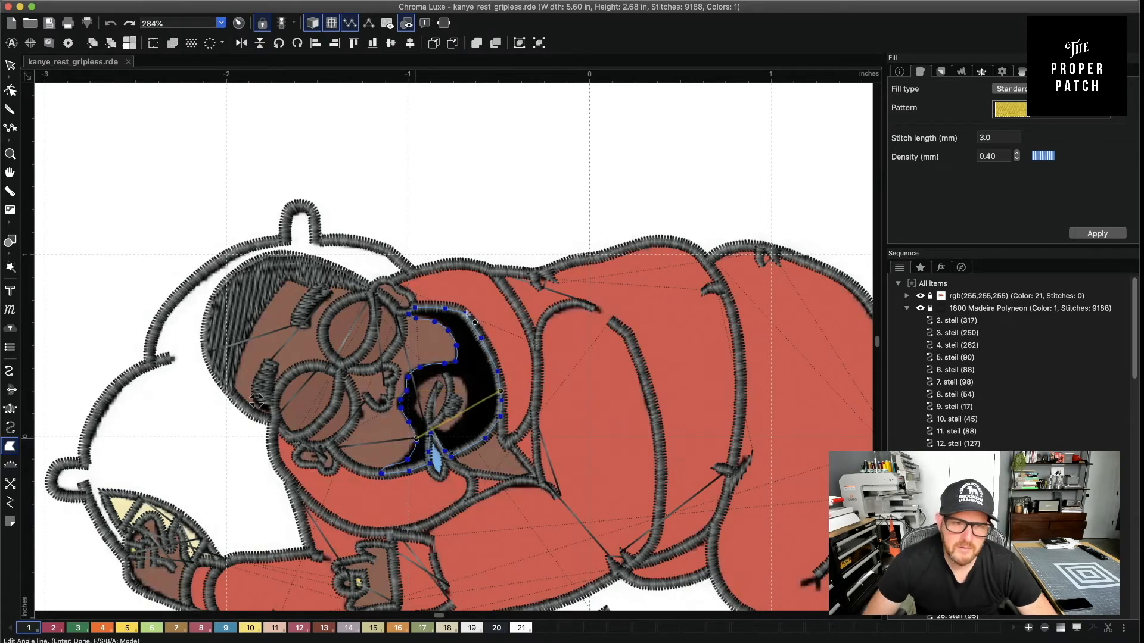
{"action": "key", "text": "Return"}
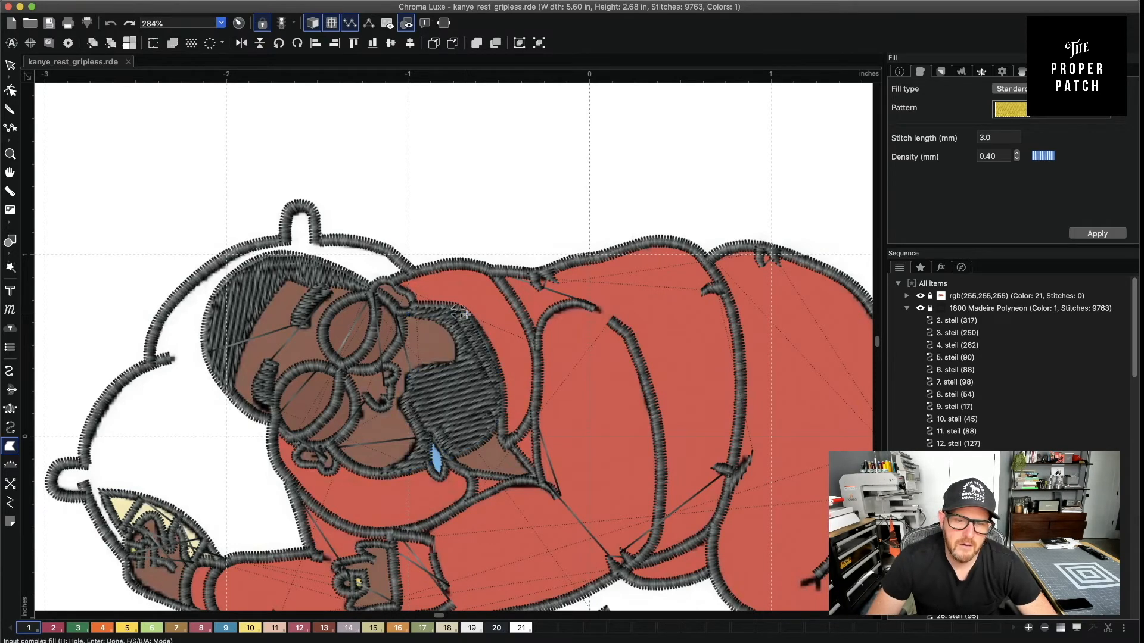
Add a hole around the mouth area in the beard's complex fill, using the flat stitch view and restoring the 3D view
{"action": "left_click", "coordinate": [10, 64]}
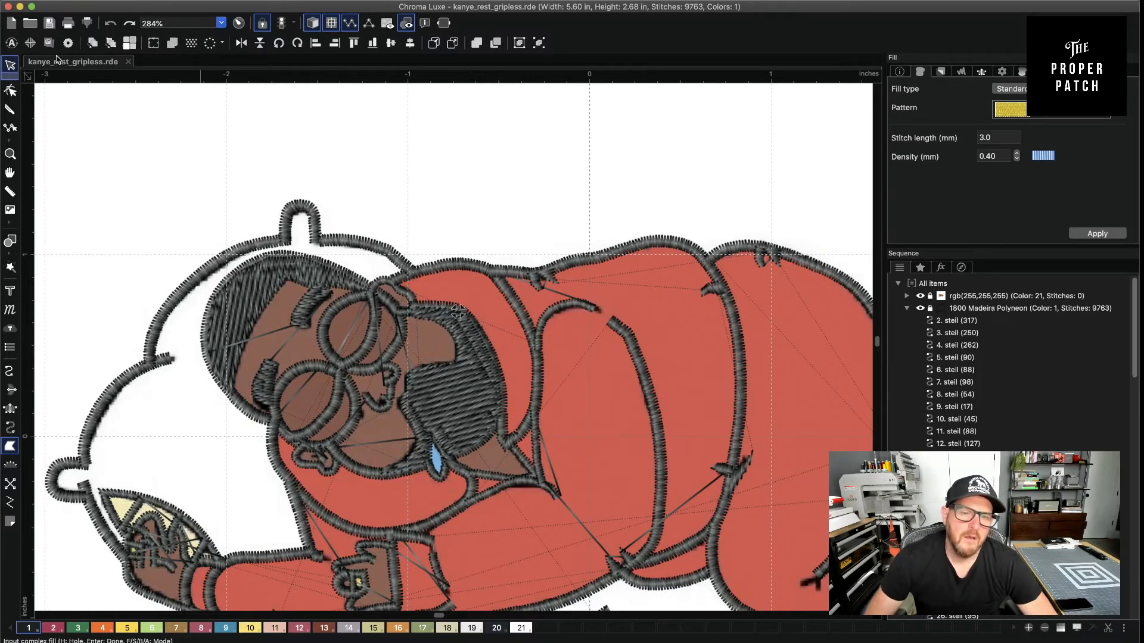
{"action": "left_click", "coordinate": [309, 24]}
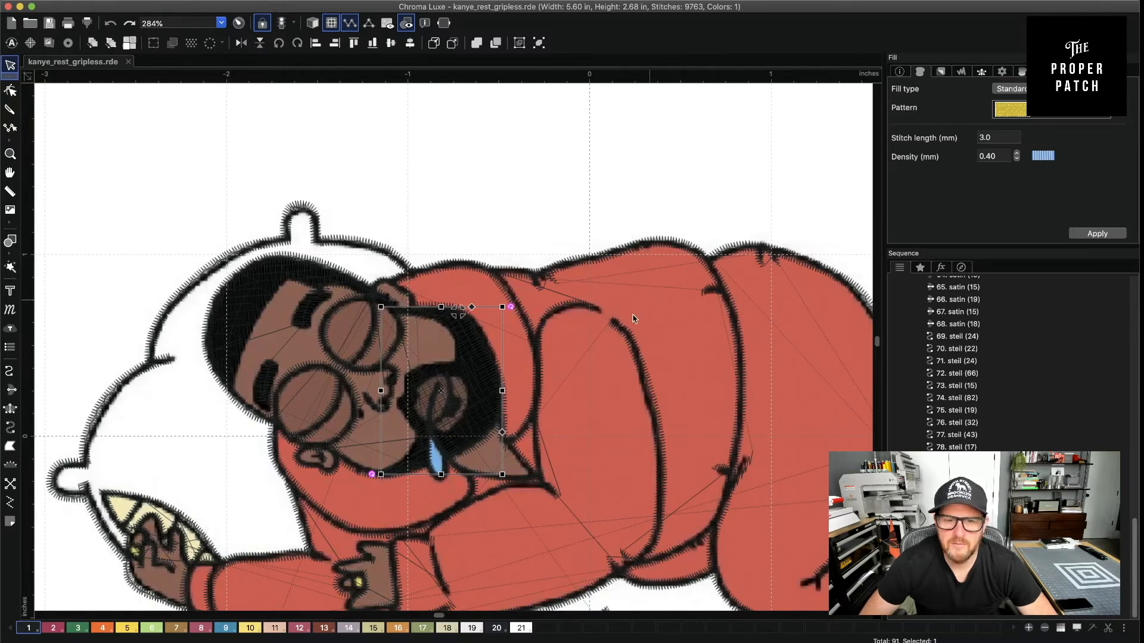
{"action": "left_click", "coordinate": [11, 91]}
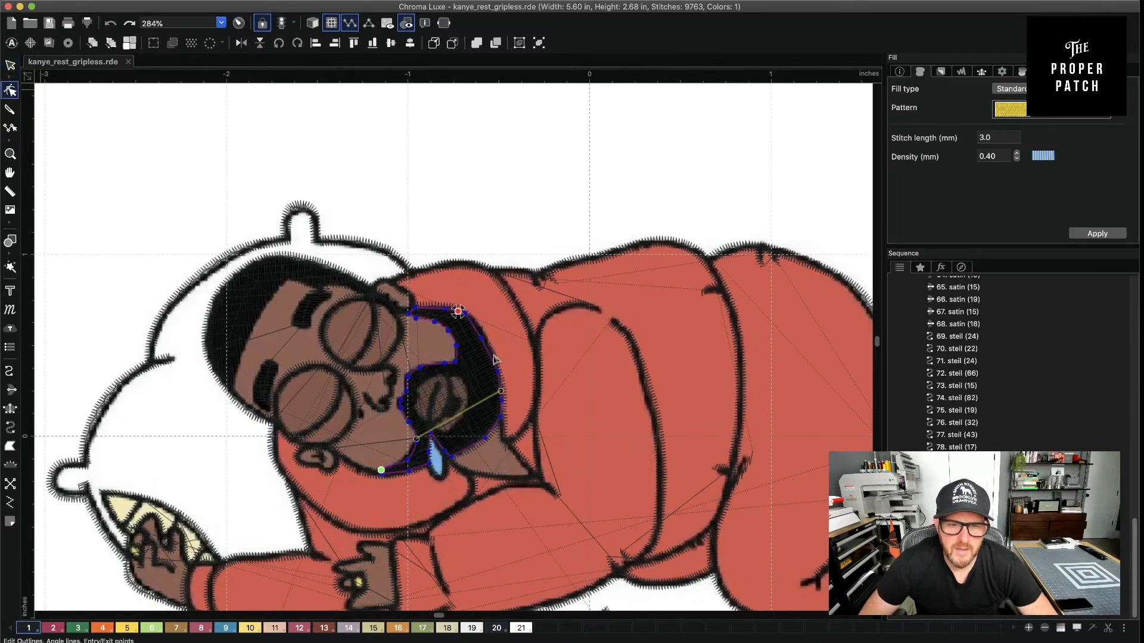
{"action": "right_click", "coordinate": [460, 359]}
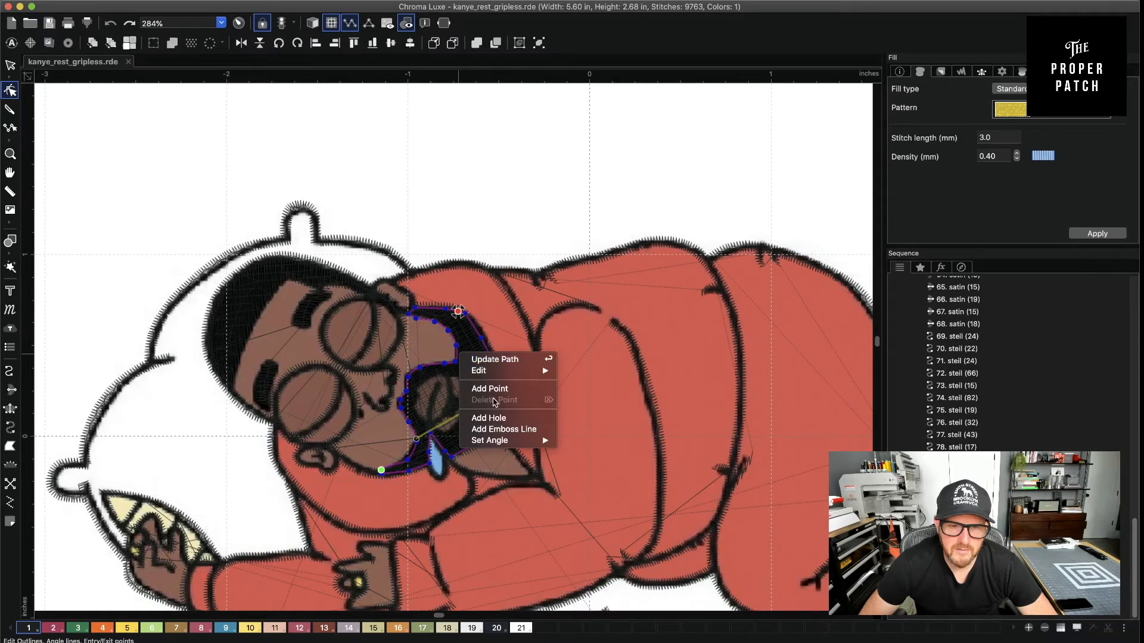
{"action": "left_click", "coordinate": [497, 420]}
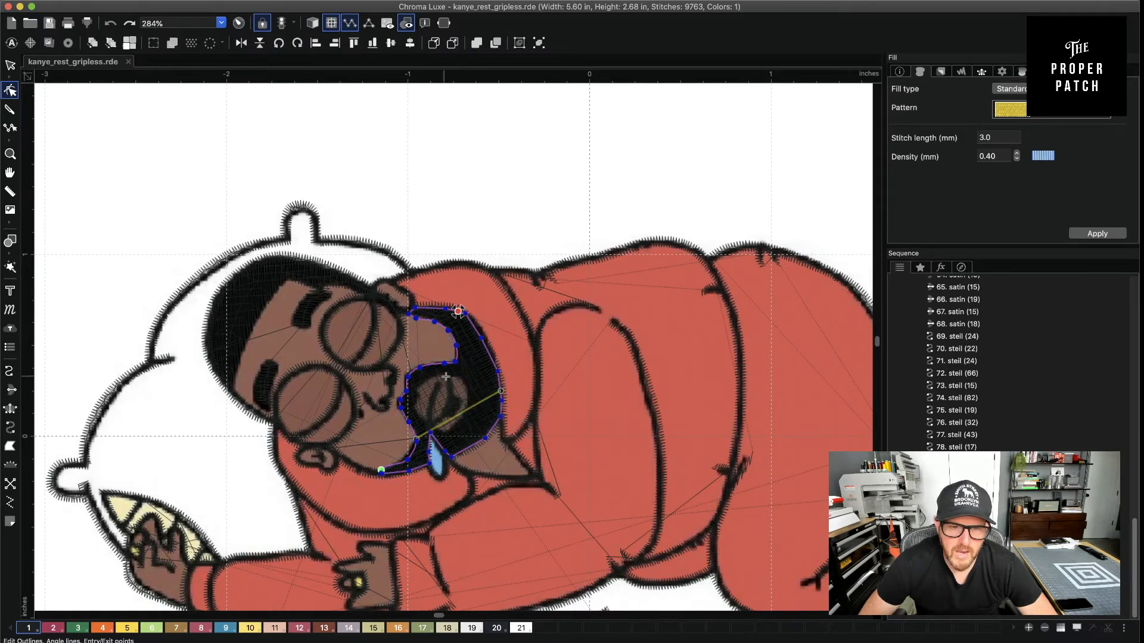
{"action": "left_click", "coordinate": [421, 385]}
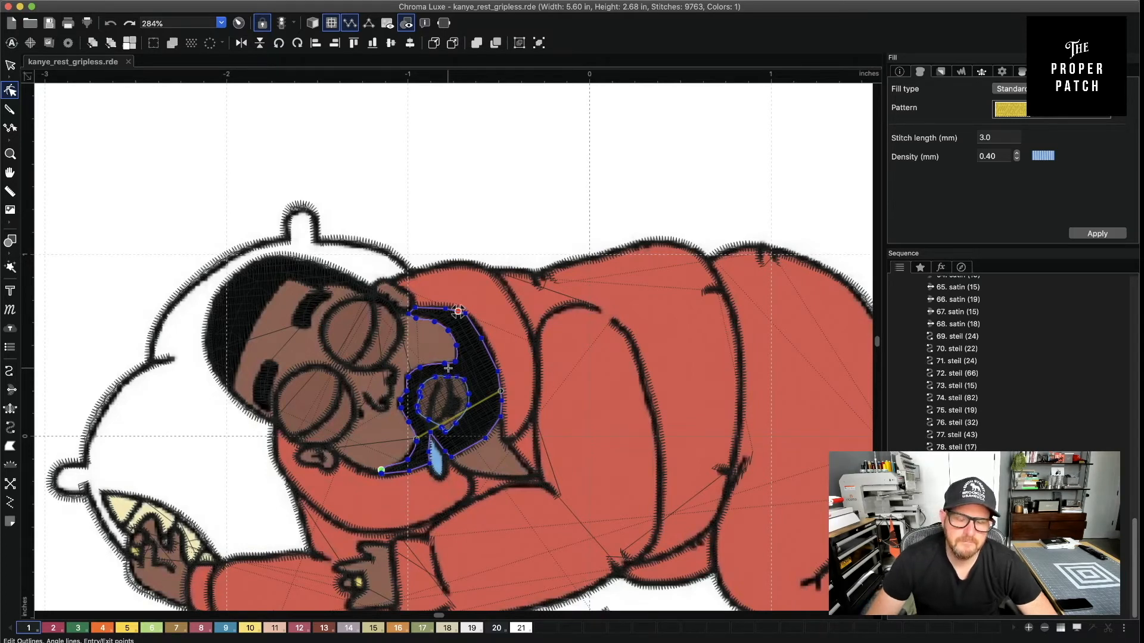
{"action": "key", "text": "Return"}
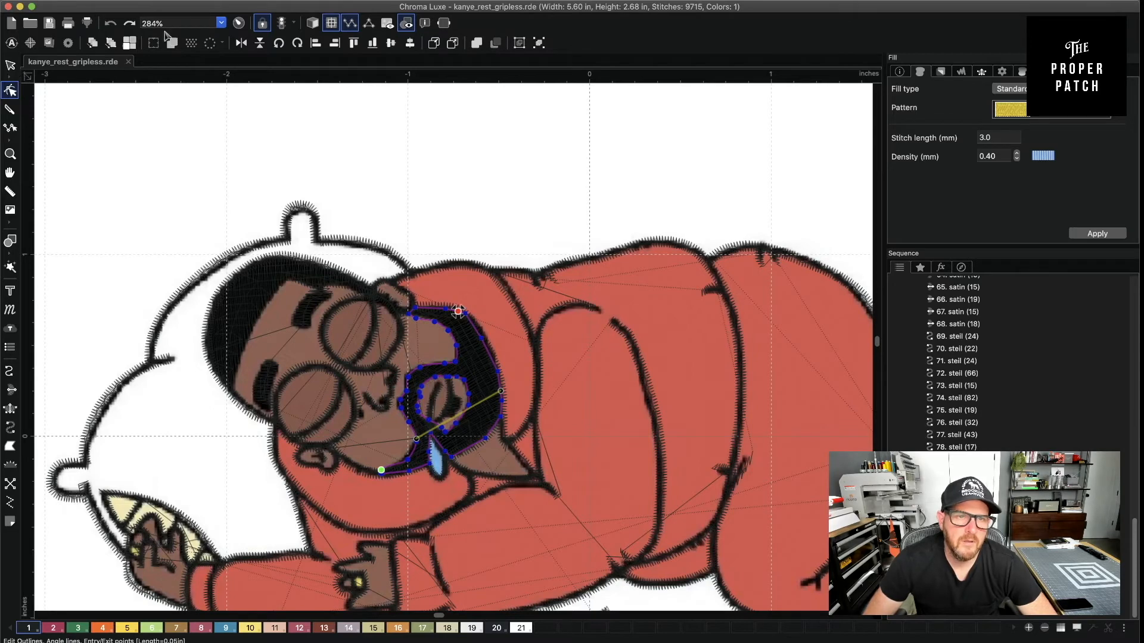
{"action": "key", "text": "Escape"}
{"action": "left_click", "coordinate": [311, 23]}
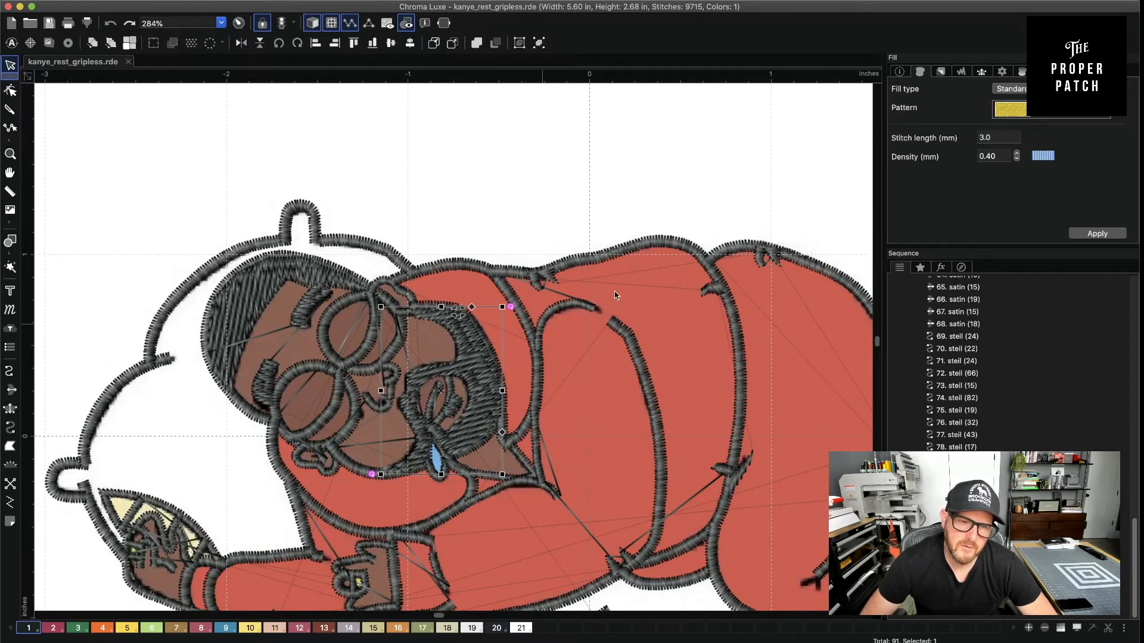
{"action": "left_click", "coordinate": [635, 216]}
Begin a complex fill outline for the black shoe, tracing from the back of the trouser leg along the cuff to its lower corner
{"action": "key", "text": "h"}
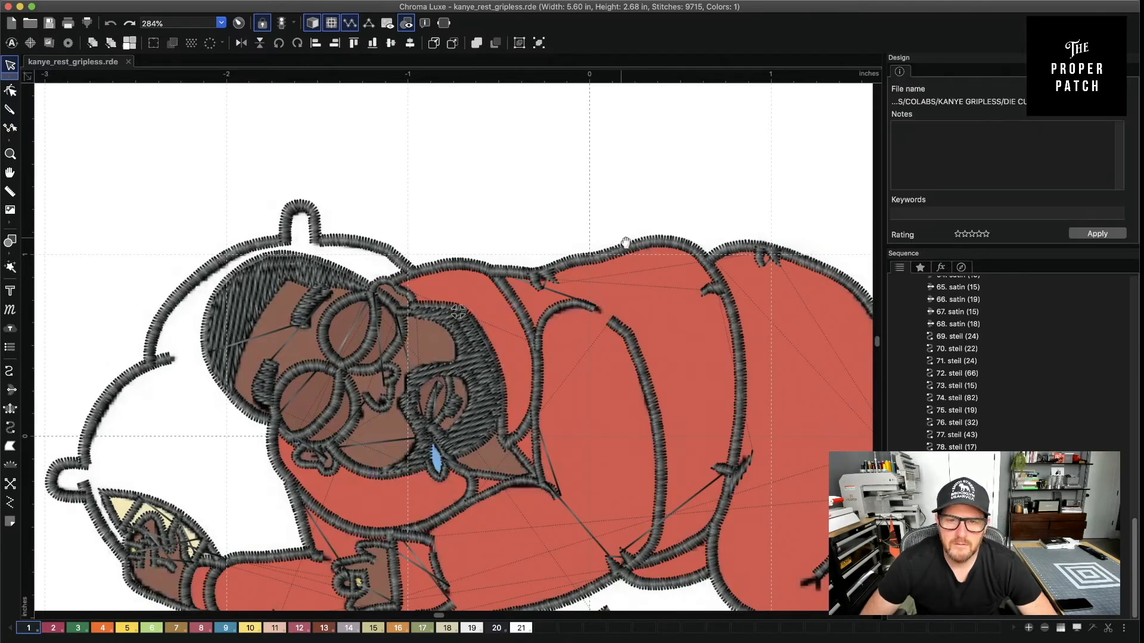
{"action": "left_click_drag", "start_coordinate": [546, 554], "coordinate": [577, 431]}
{"action": "left_click_drag", "start_coordinate": [613, 377], "coordinate": [608, 368]}
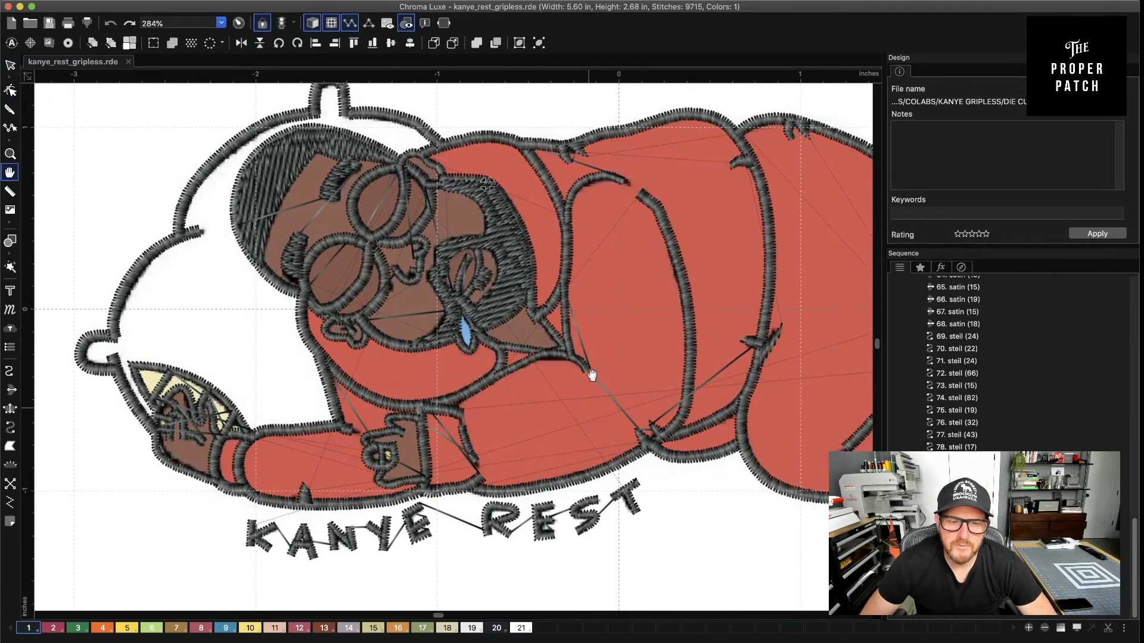
{"action": "left_click_drag", "start_coordinate": [732, 423], "coordinate": [450, 402]}
{"action": "left_click_drag", "start_coordinate": [828, 367], "coordinate": [623, 391]}
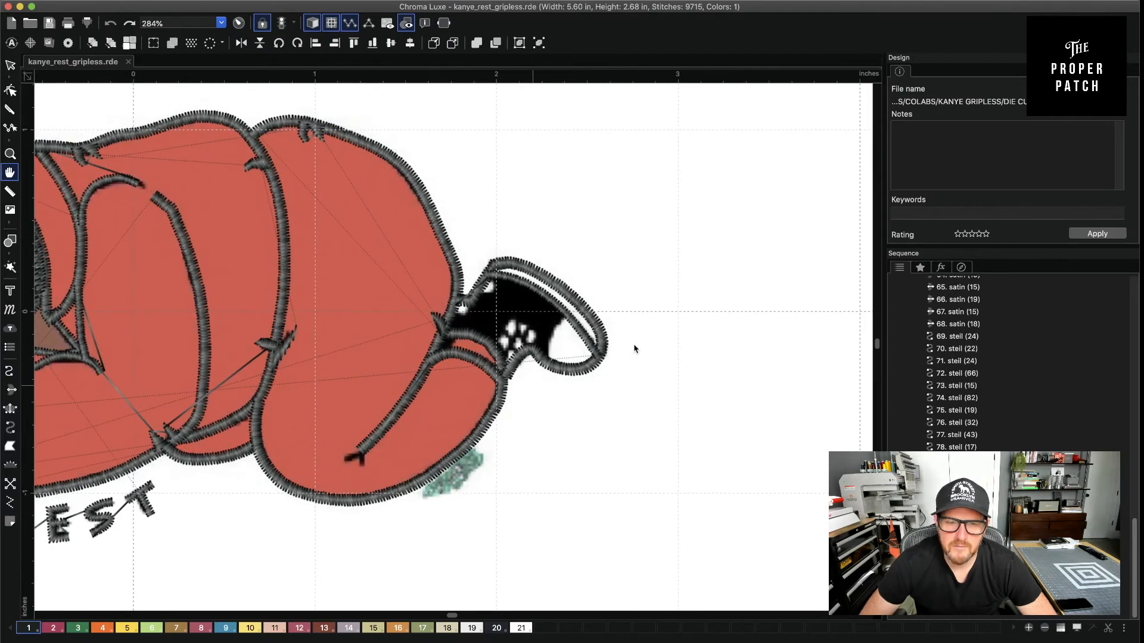
{"action": "key", "text": "Escape"}
{"action": "scroll", "coordinate": [633, 348], "scroll_direction": "up", "scroll_amount": 2}
{"action": "scroll", "coordinate": [564, 402], "scroll_direction": "up", "scroll_amount": 2}
{"action": "key", "text": "h"}
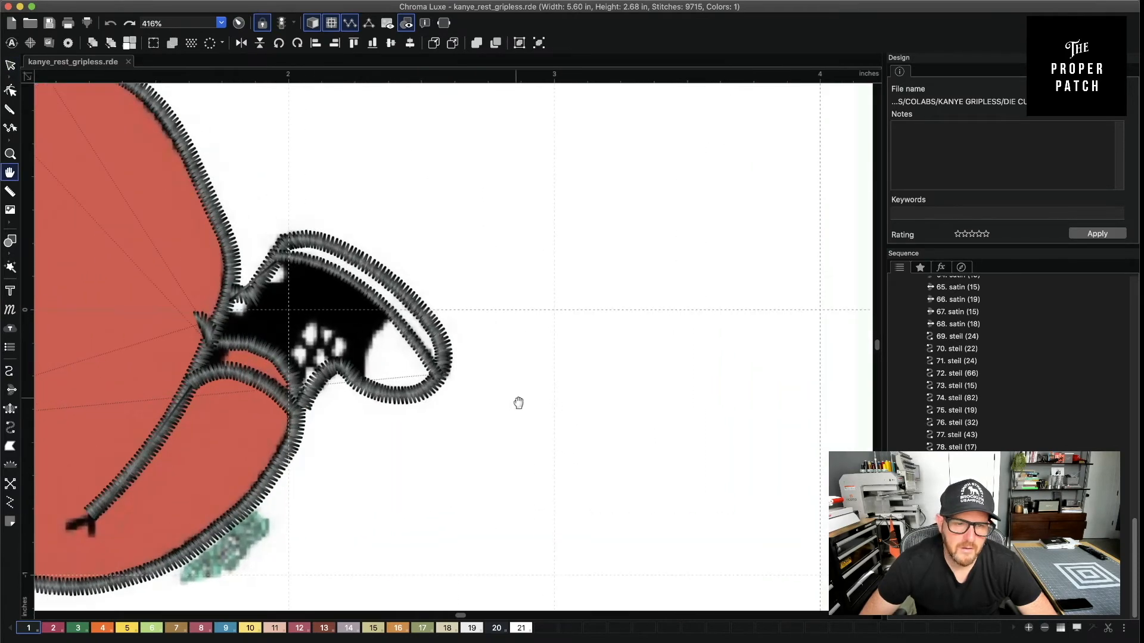
{"action": "left_click_drag", "start_coordinate": [520, 402], "coordinate": [680, 413]}
{"action": "key", "text": "Escape"}
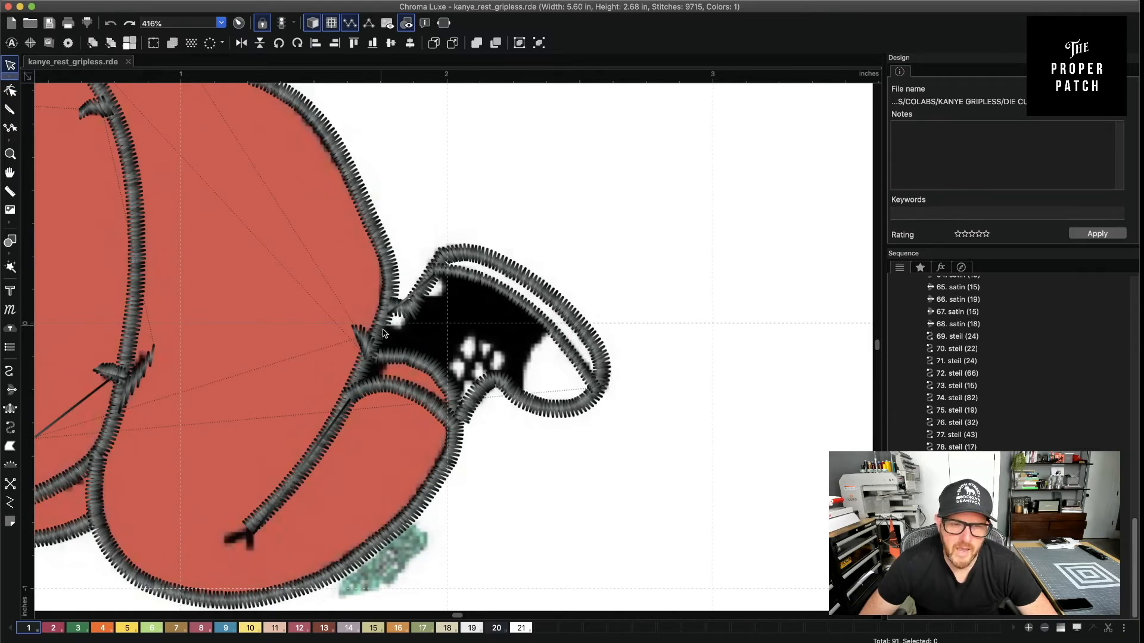
{"action": "left_click", "coordinate": [9, 444]}
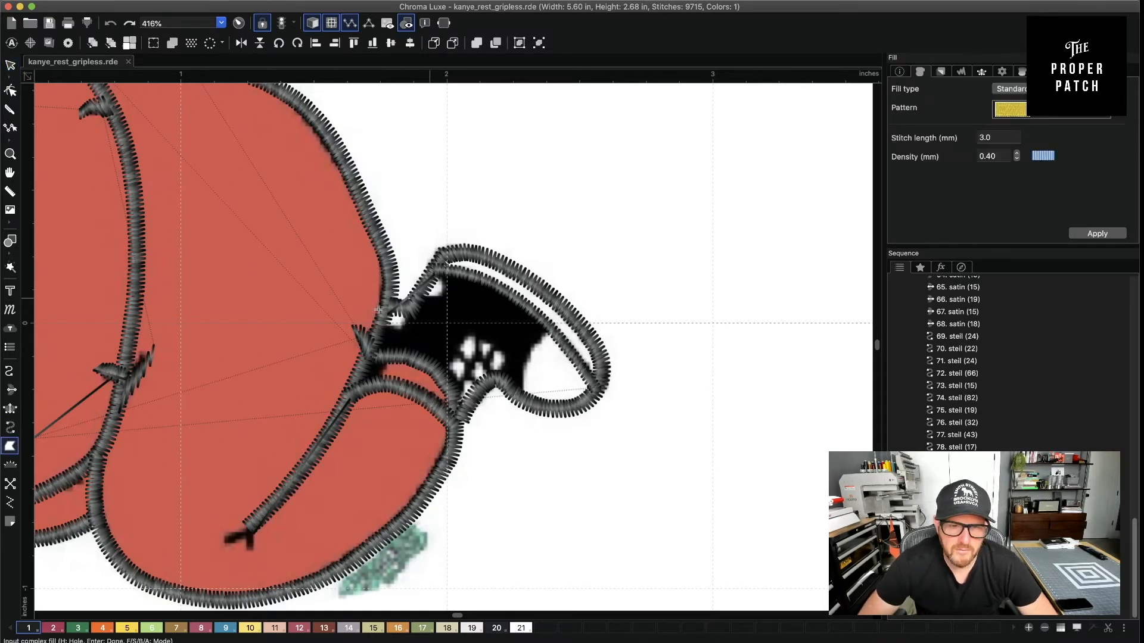
{"action": "left_click", "coordinate": [370, 354]}
{"action": "left_click", "coordinate": [387, 355]}
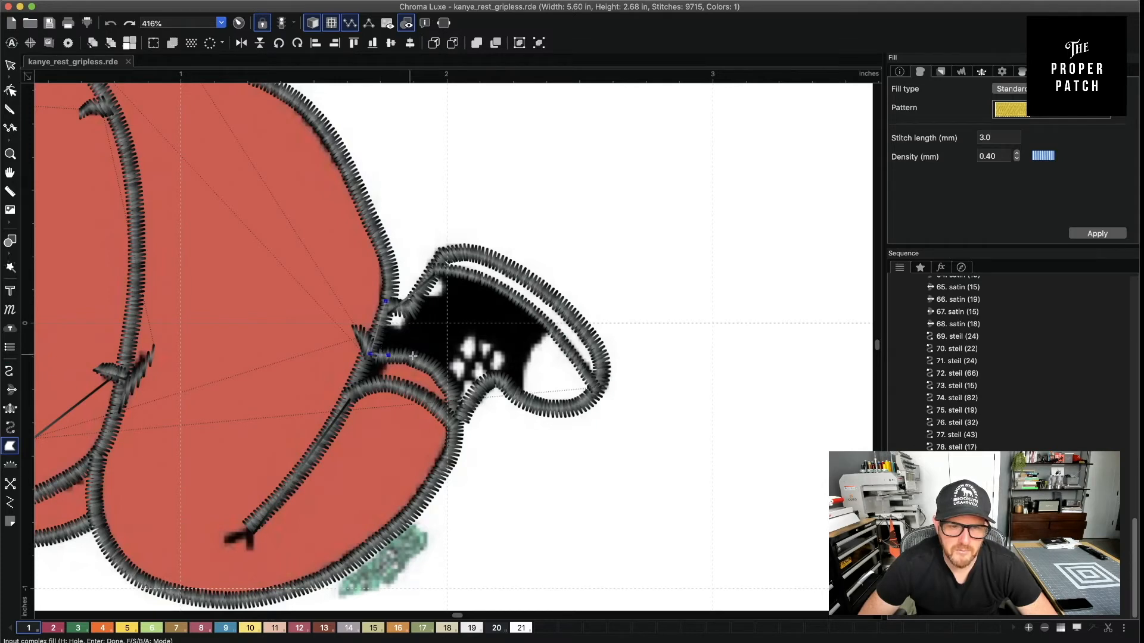
{"action": "left_click", "coordinate": [413, 355]}
{"action": "left_click", "coordinate": [430, 361]}
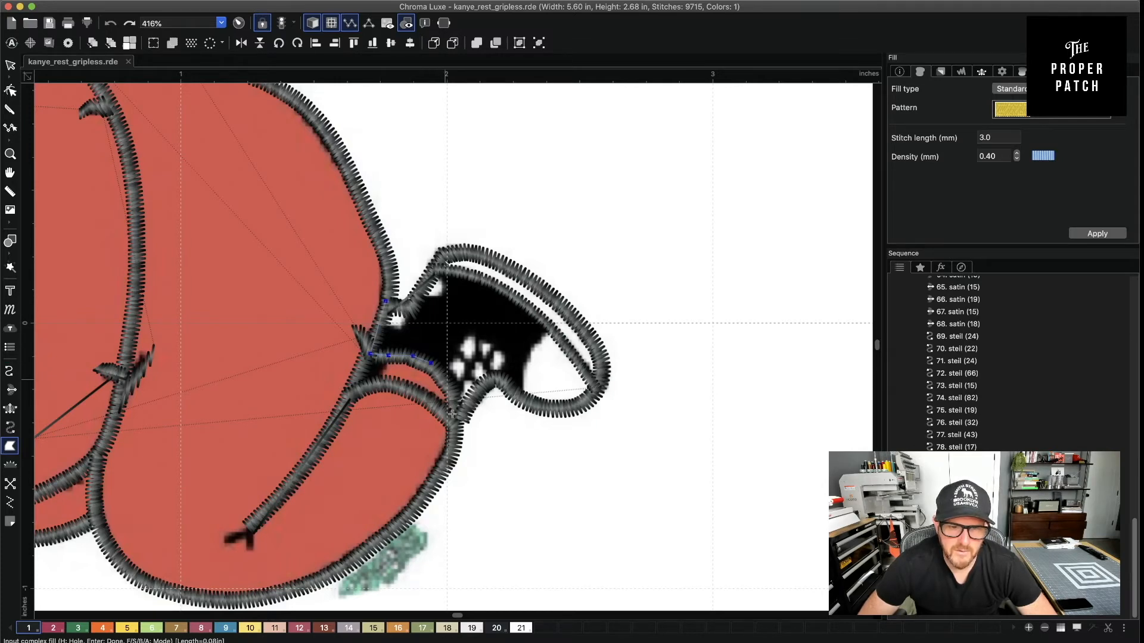
{"action": "left_click", "coordinate": [445, 380]}
{"action": "left_click", "coordinate": [454, 403]}
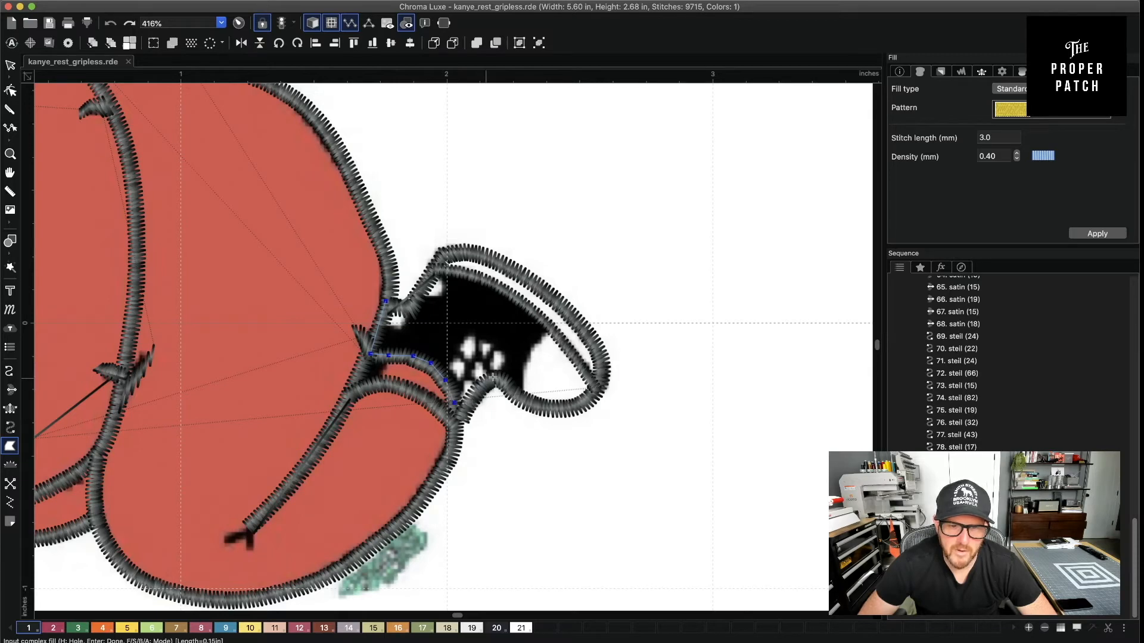
{"action": "left_click", "coordinate": [458, 418]}
Continue the shoe's fill outline along its arched edge and around the white toe's boundary to the inner sole line
{"action": "left_click", "coordinate": [469, 400]}
{"action": "left_click", "coordinate": [484, 384]}
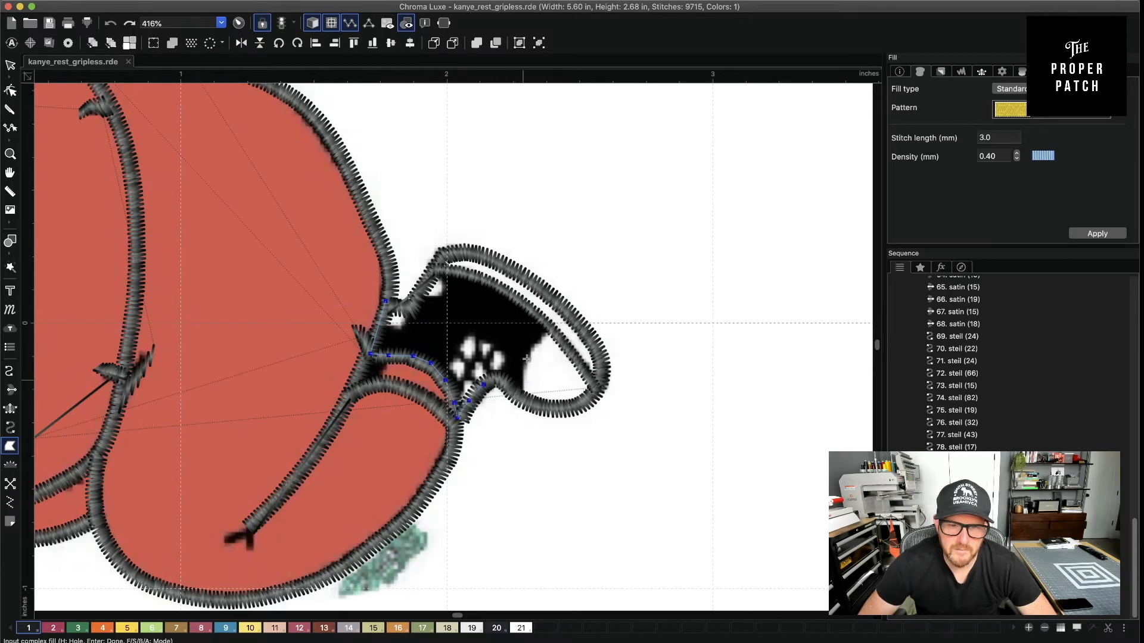
{"action": "left_click", "coordinate": [493, 377]}
{"action": "left_click", "coordinate": [510, 386]}
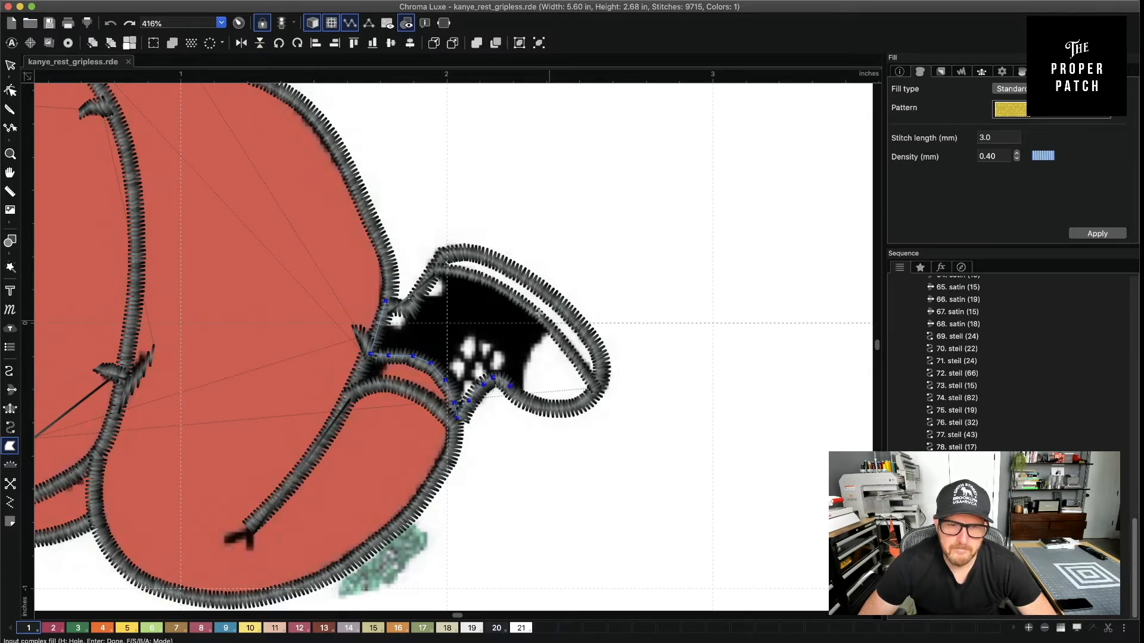
{"action": "left_click", "coordinate": [522, 399]}
{"action": "left_click", "coordinate": [523, 381]}
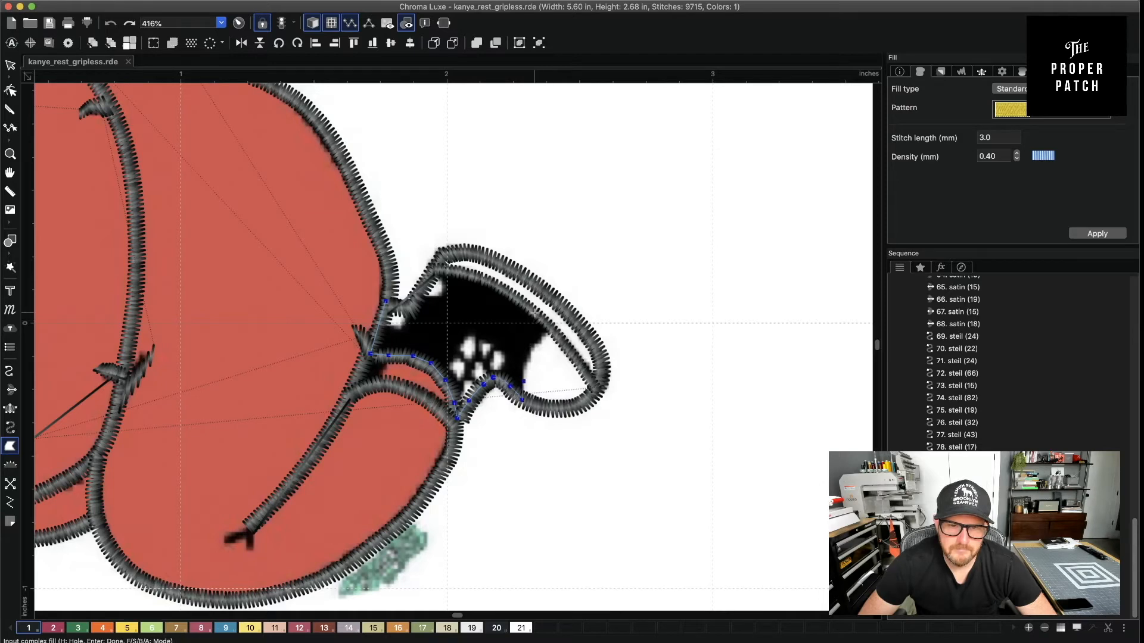
{"action": "left_click", "coordinate": [527, 360]}
{"action": "left_click", "coordinate": [540, 345]}
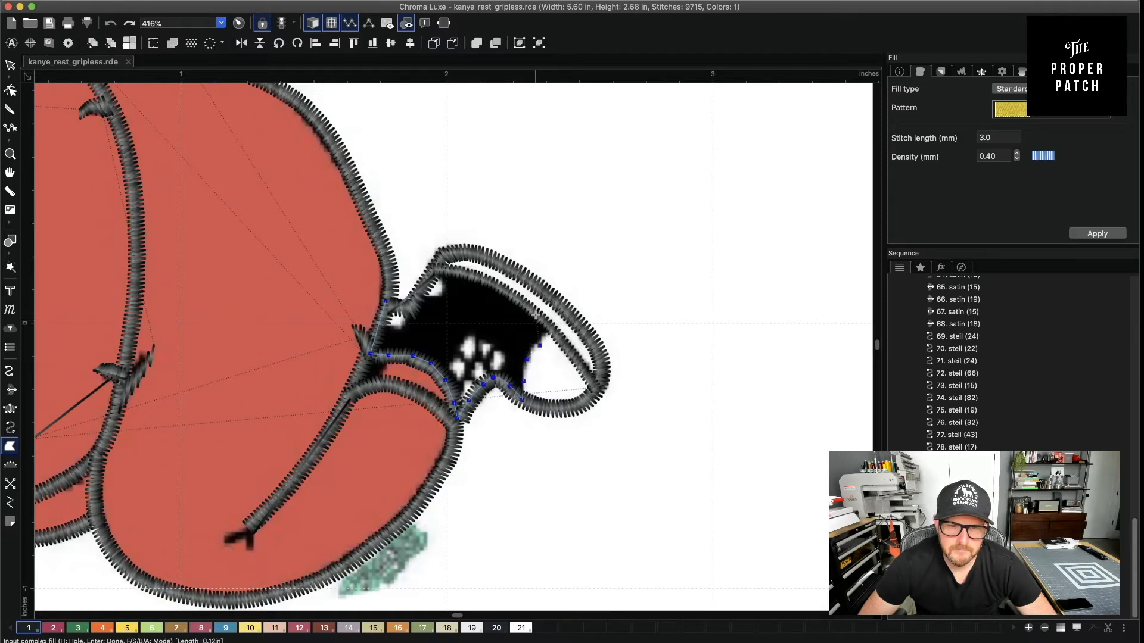
{"action": "left_click", "coordinate": [553, 329]}
Complete the shoe's fill outline along the inner sole line and the heel back to the starting point at the trouser leg
{"action": "left_click", "coordinate": [530, 308]}
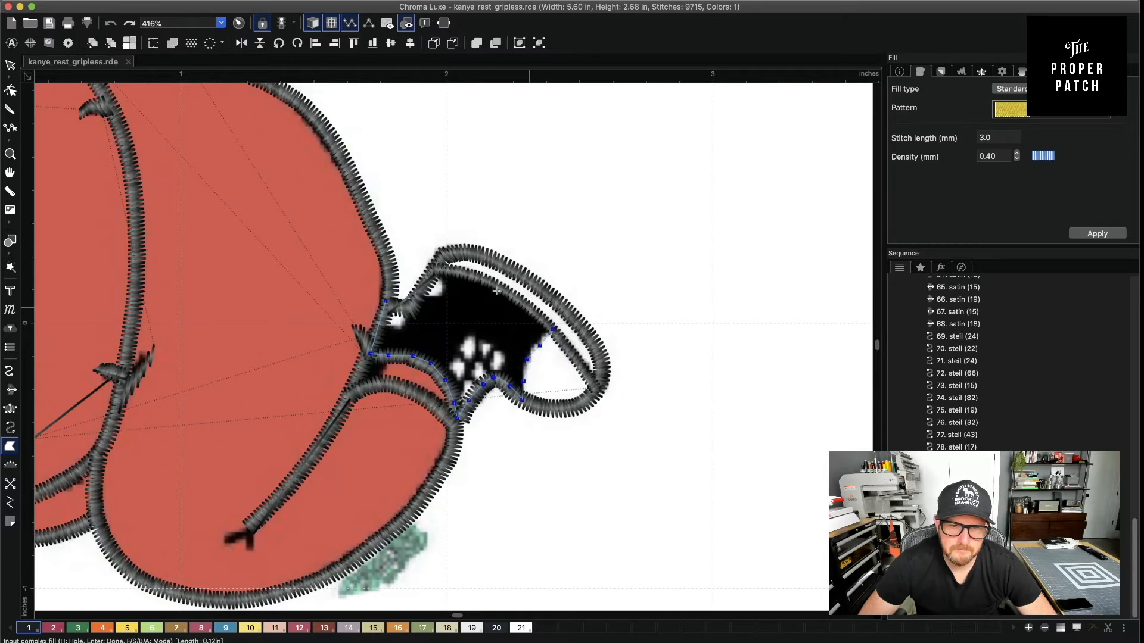
{"action": "left_click", "coordinate": [489, 284]}
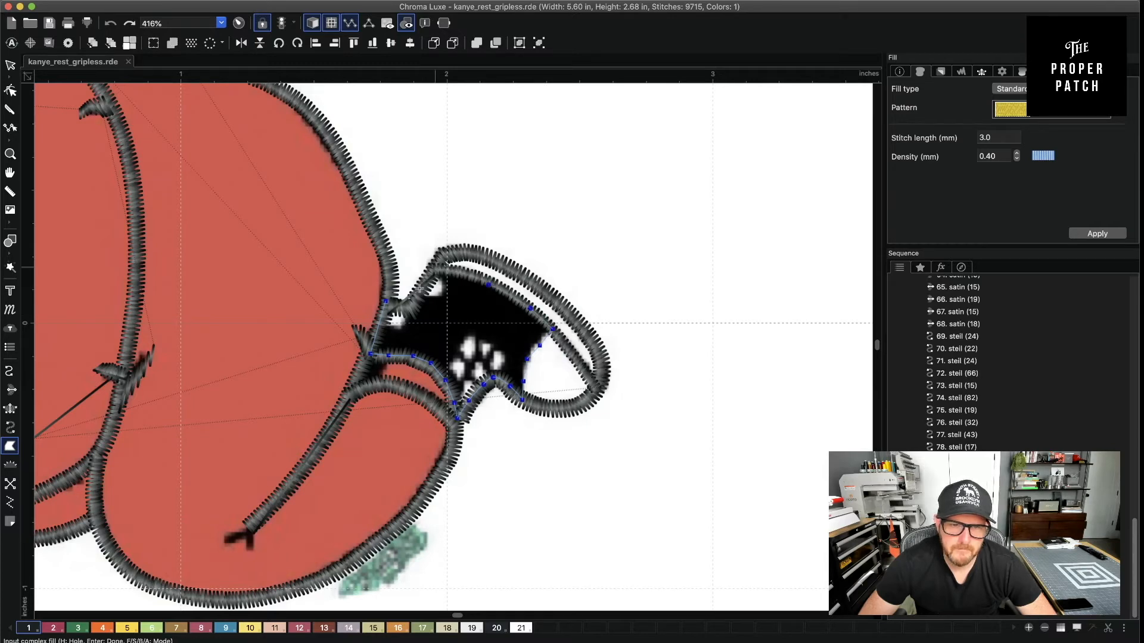
{"action": "left_click", "coordinate": [420, 290]}
{"action": "left_click", "coordinate": [384, 301]}
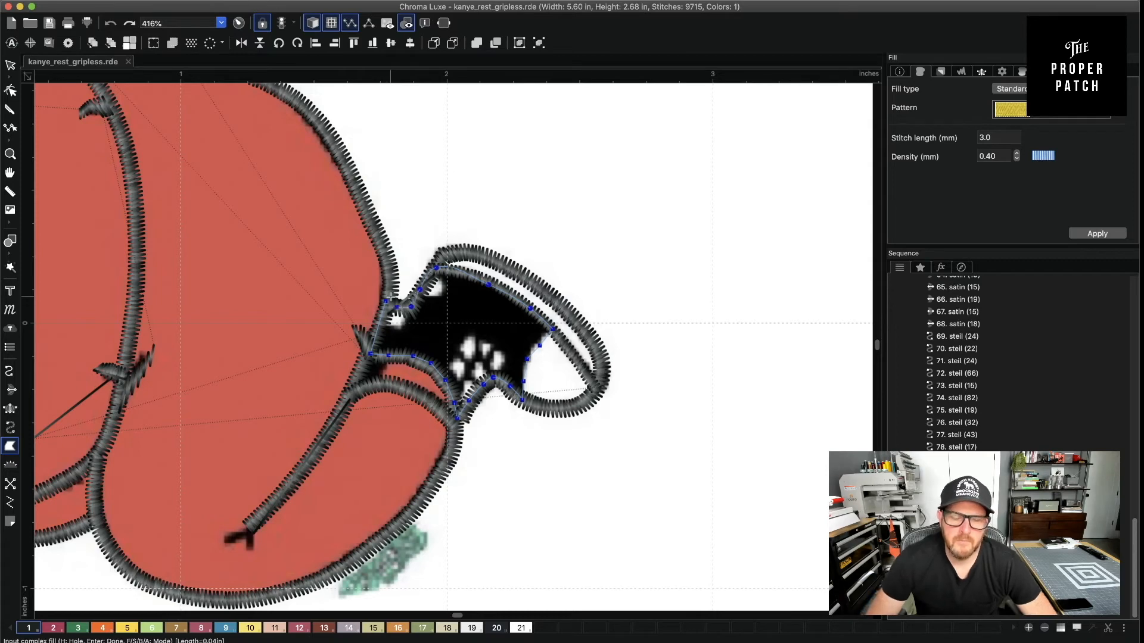
Close the black shoe's complex fill outline and generate its stitches with the default stitch angle and entry point
{"action": "key", "text": "Return"}
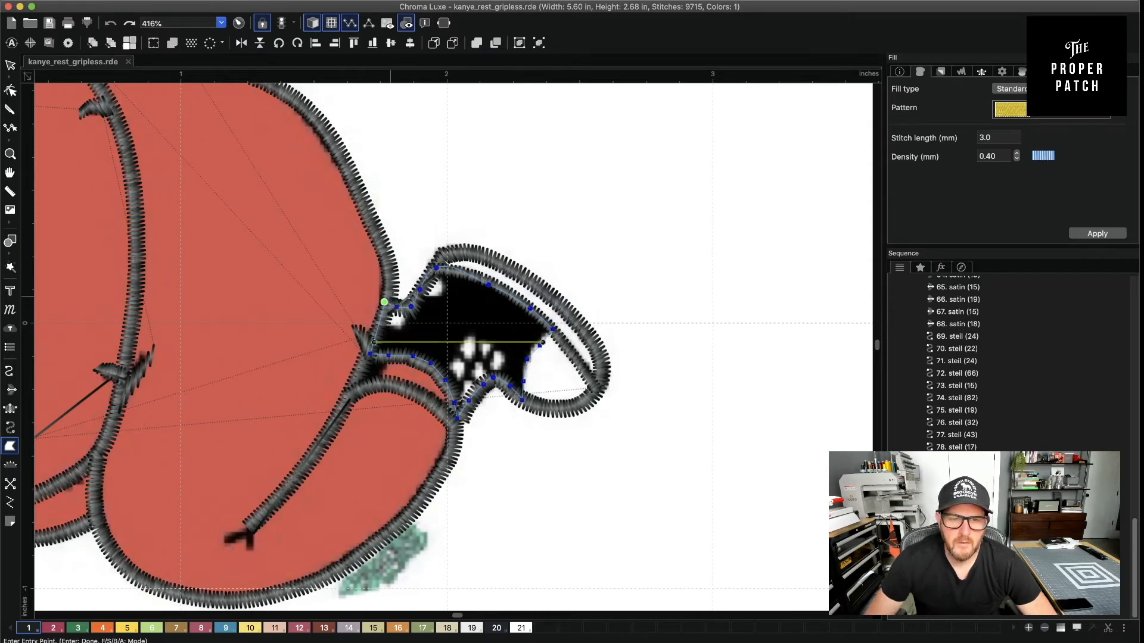
{"action": "key", "text": "Return"}
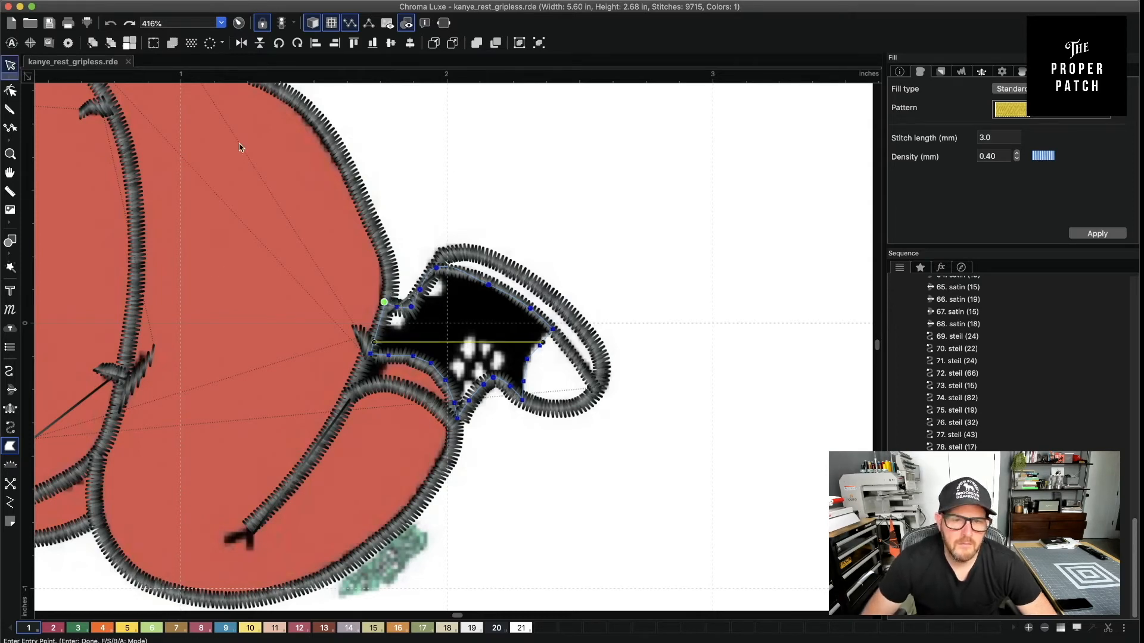
{"action": "left_click", "coordinate": [678, 419]}
{"action": "scroll", "coordinate": [481, 315], "scroll_direction": "down", "scroll_amount": 1}
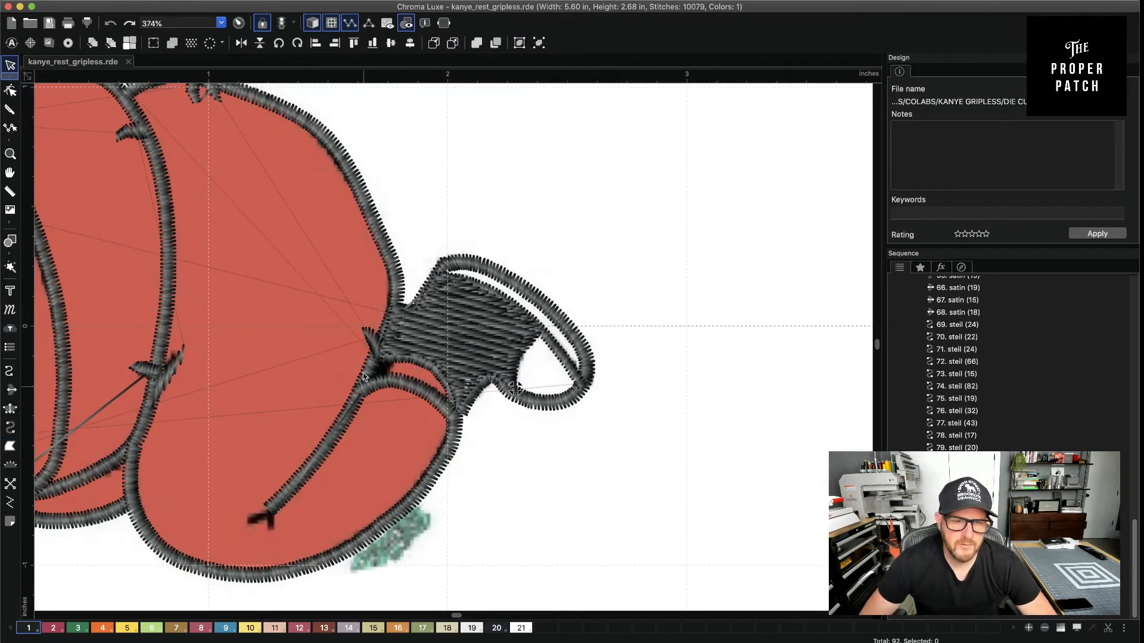
Add a small four-point complex fill over the black gap between the back of the shoe and the trouser-leg crease
{"action": "left_click", "coordinate": [10, 445]}
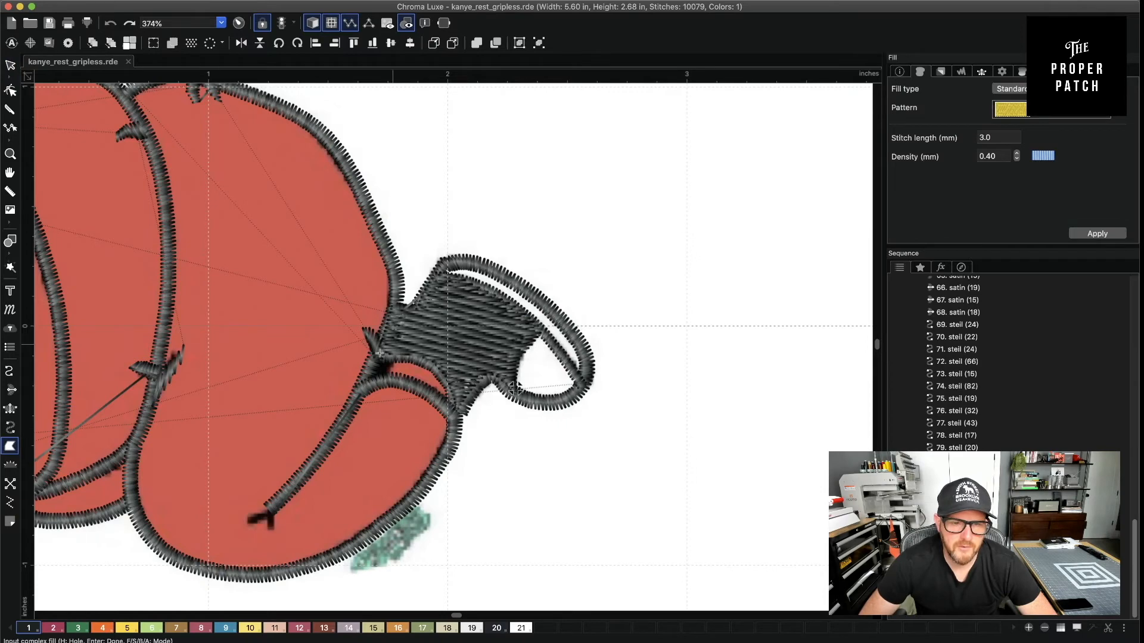
{"action": "left_click", "coordinate": [386, 383]}
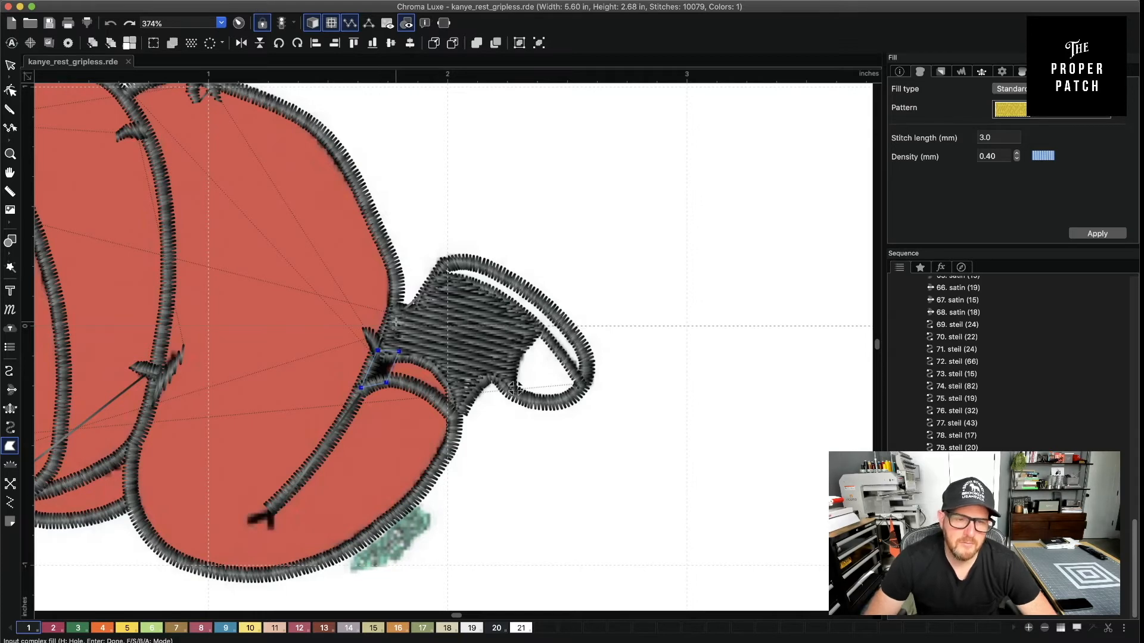
{"action": "key", "text": "Return"}
{"action": "key", "text": "Return"}
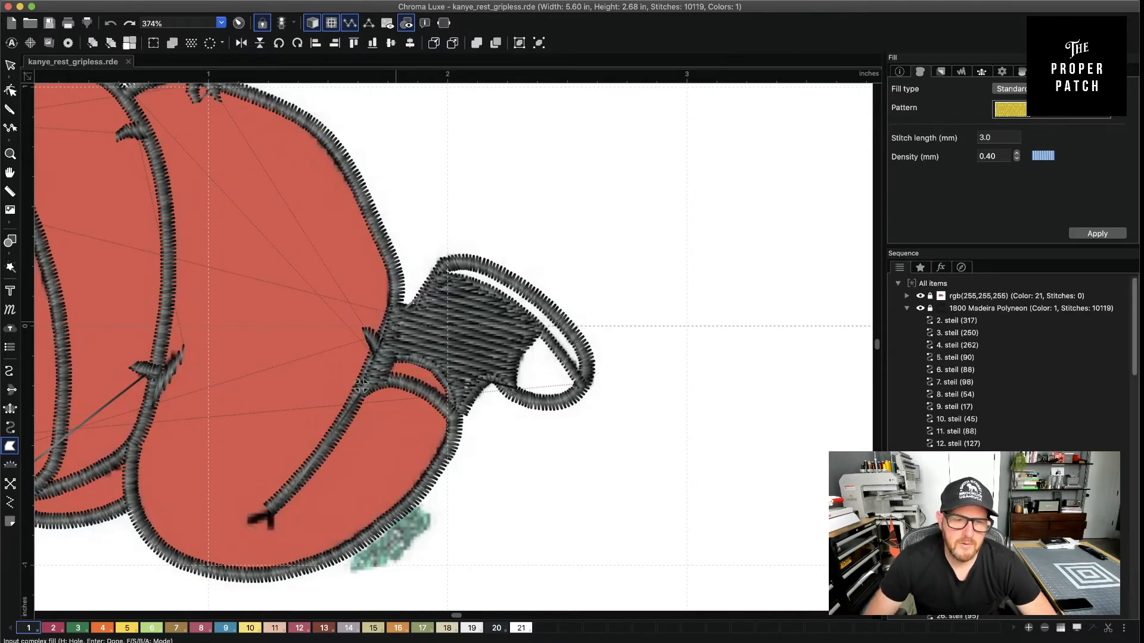
{"action": "left_click", "coordinate": [10, 65]}
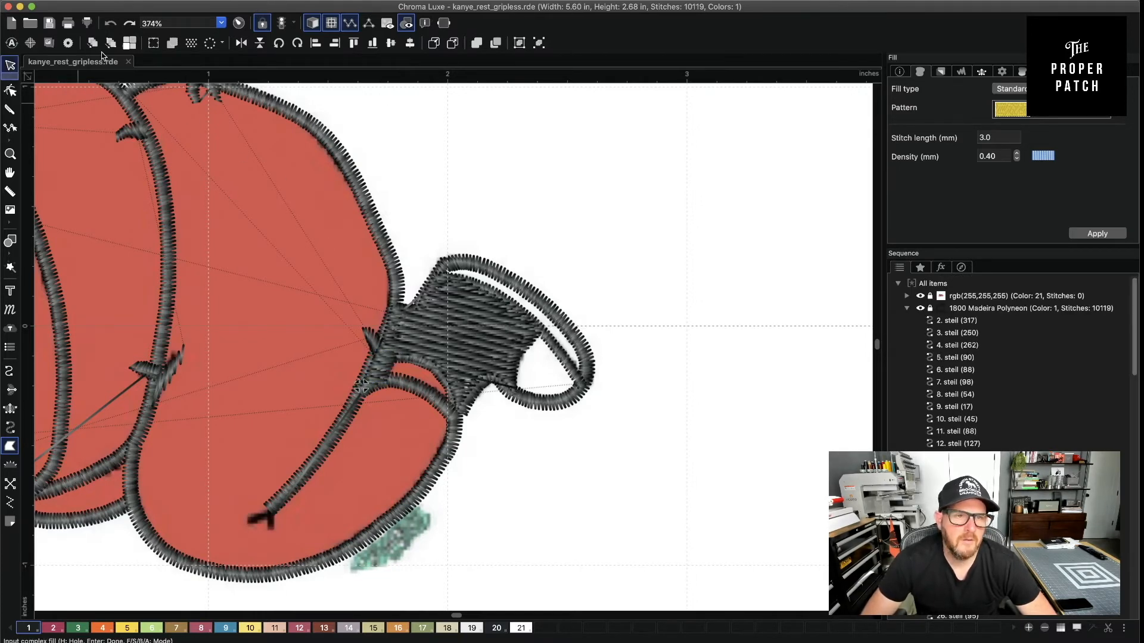
Collapse the 1800 Madeira Polyneon group in the sequence and select it, keeping the whole design in view
{"action": "key", "text": "h"}
{"action": "left_click_drag", "start_coordinate": [512, 498], "coordinate": [796, 393]}
{"action": "scroll", "coordinate": [741, 480], "scroll_direction": "left", "scroll_amount": 10}
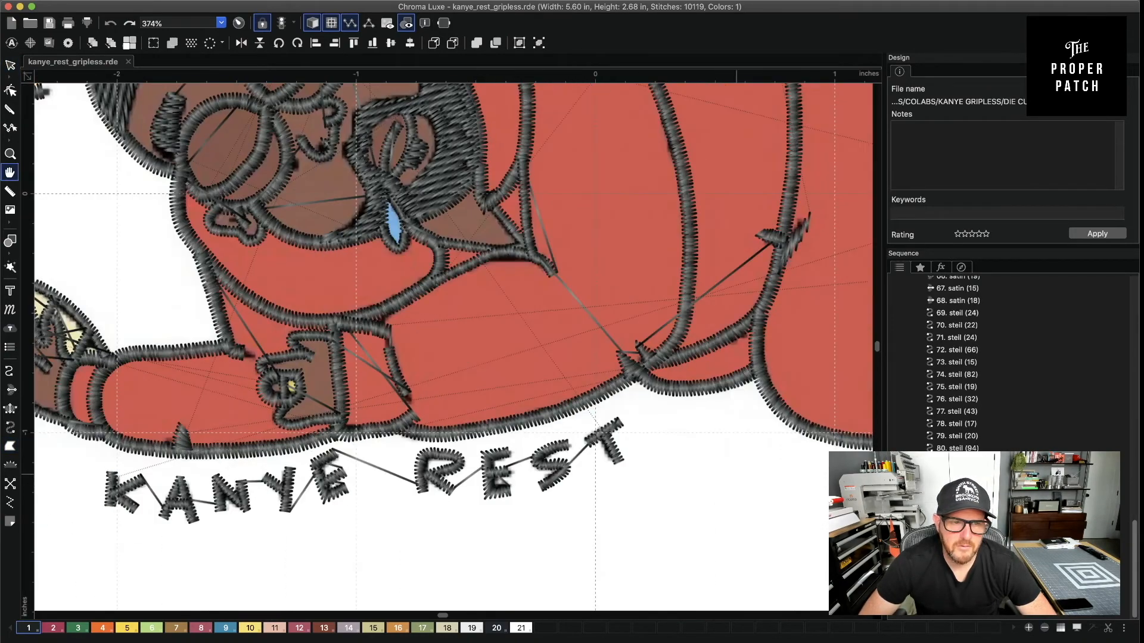
{"action": "scroll", "coordinate": [613, 480], "scroll_direction": "up", "scroll_amount": 4}
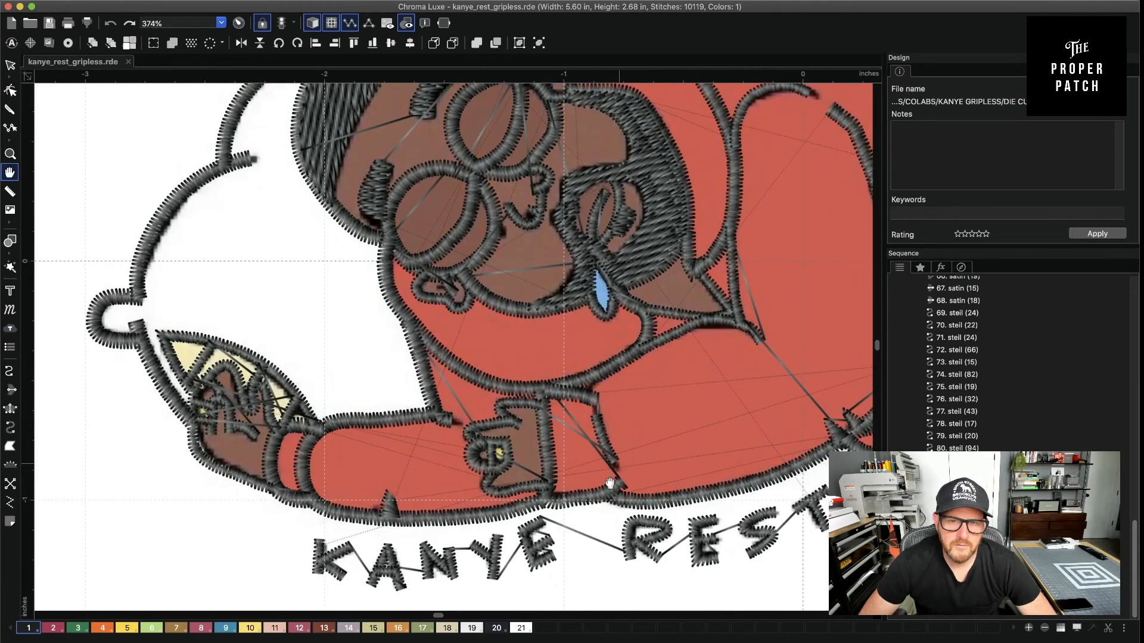
{"action": "scroll", "coordinate": [634, 455], "scroll_direction": "right", "scroll_amount": 2}
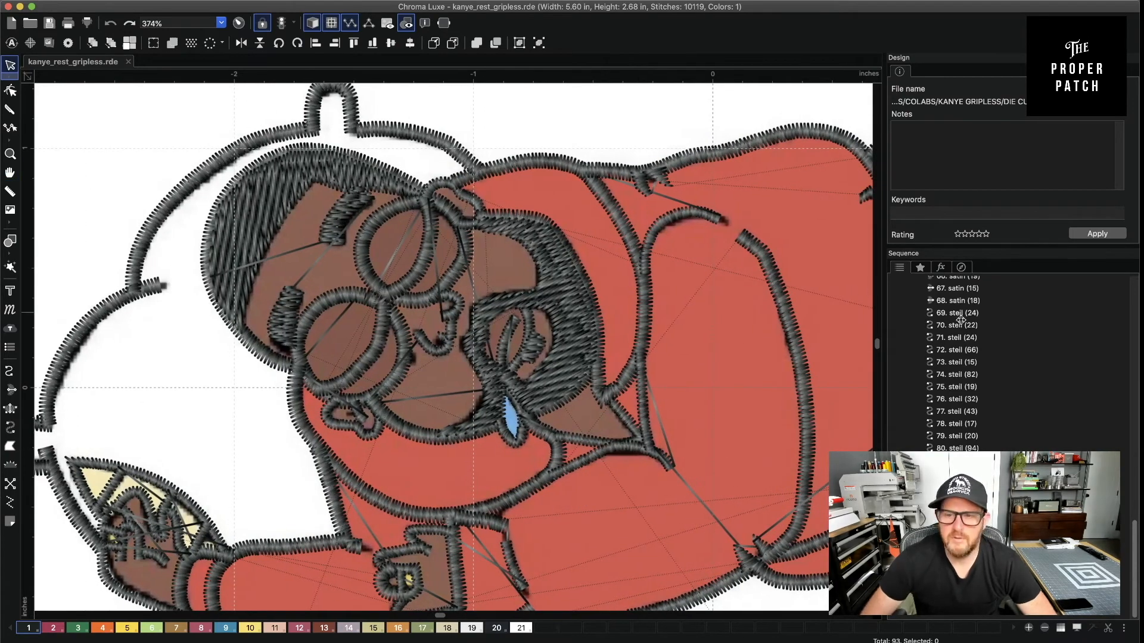
{"action": "scroll", "coordinate": [964, 325], "scroll_direction": "up", "scroll_amount": 15}
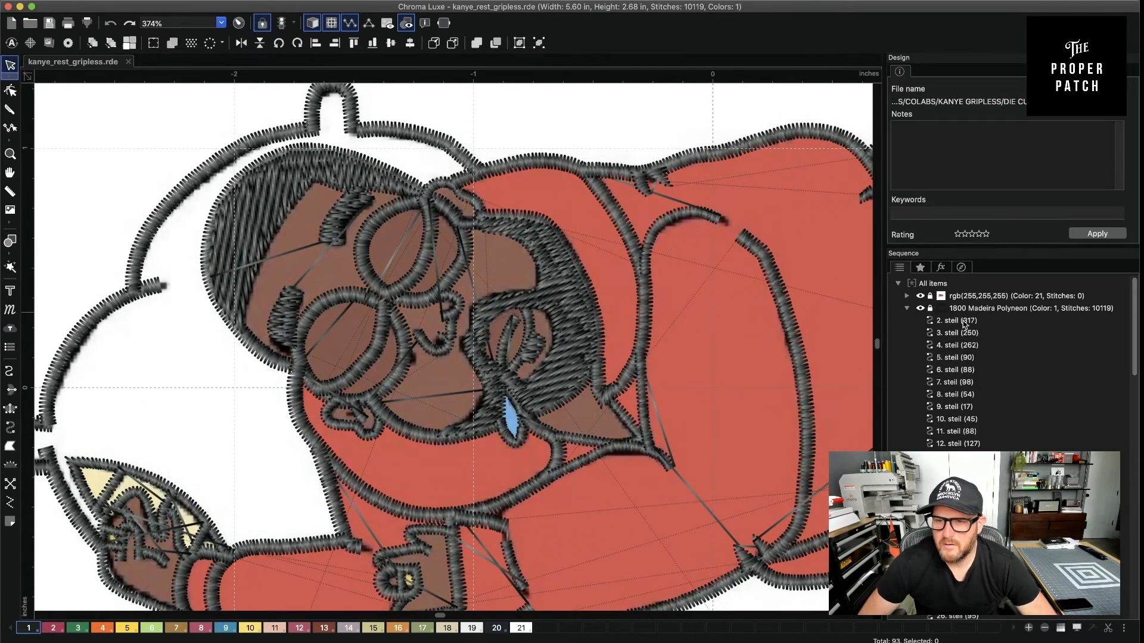
{"action": "left_click", "coordinate": [906, 309]}
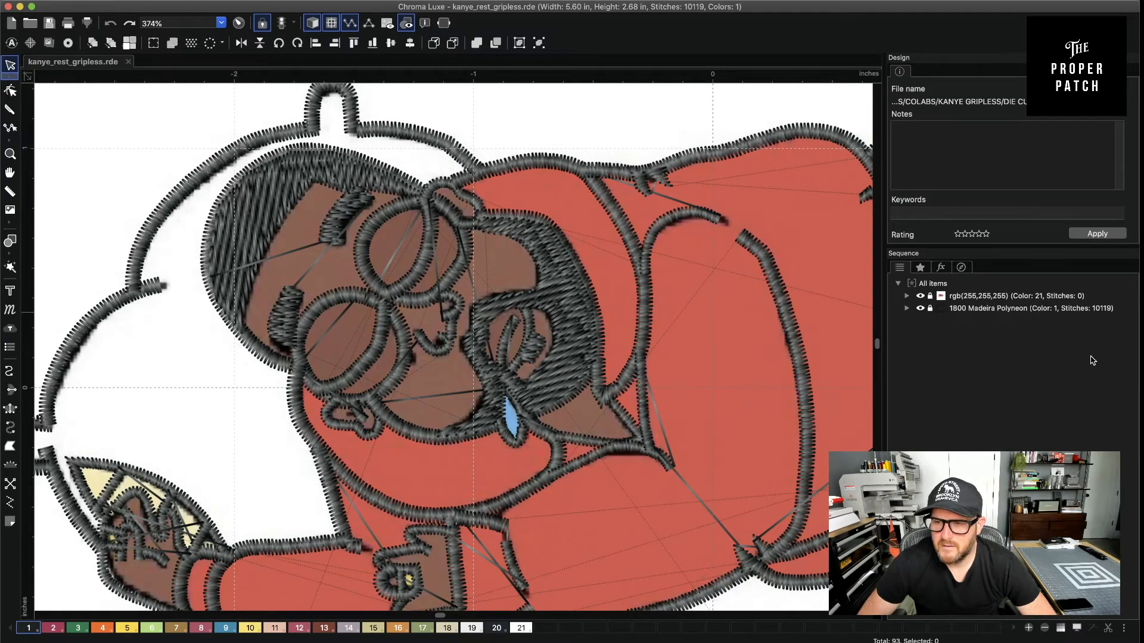
{"action": "left_click", "coordinate": [1077, 308]}
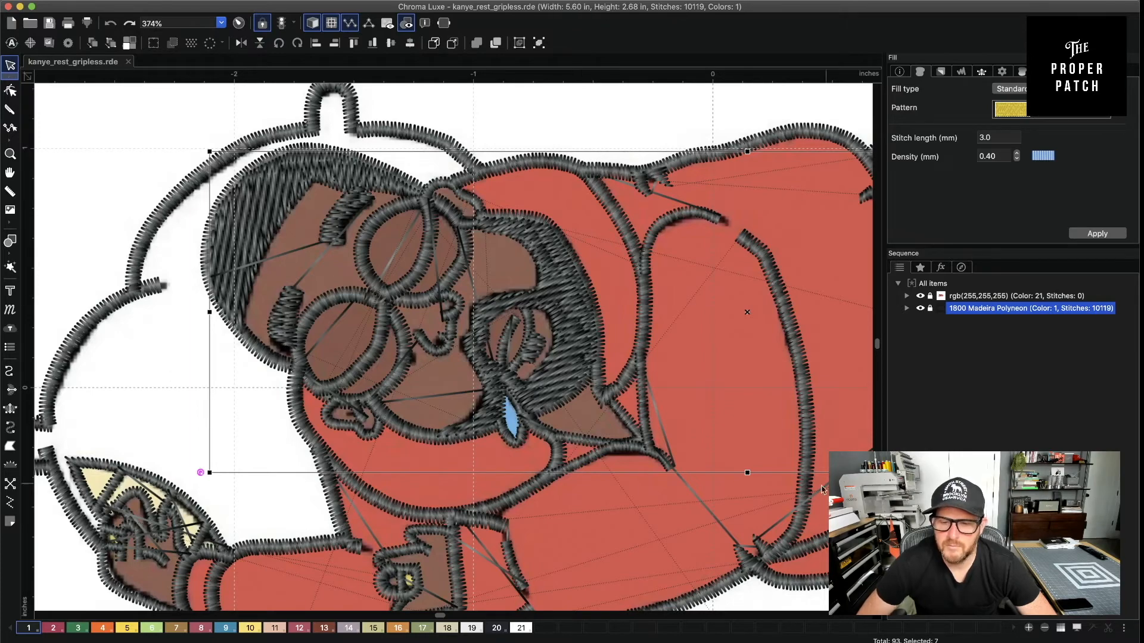
{"action": "scroll", "coordinate": [605, 558], "scroll_direction": "down", "scroll_amount": 2}
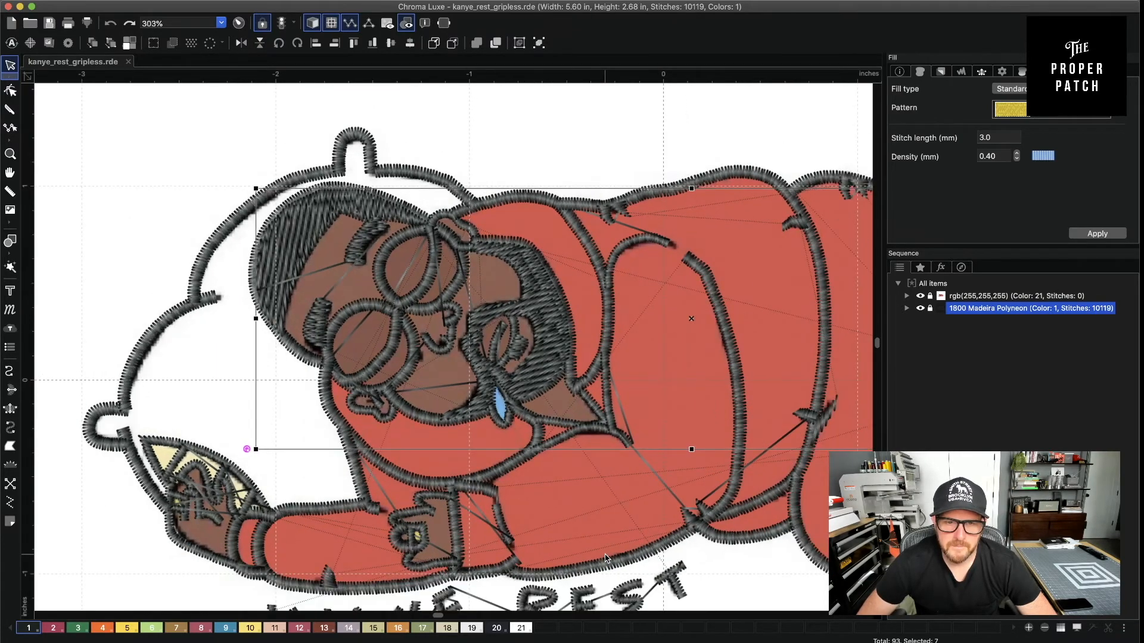
{"action": "scroll", "coordinate": [605, 557], "scroll_direction": "down", "scroll_amount": 4}
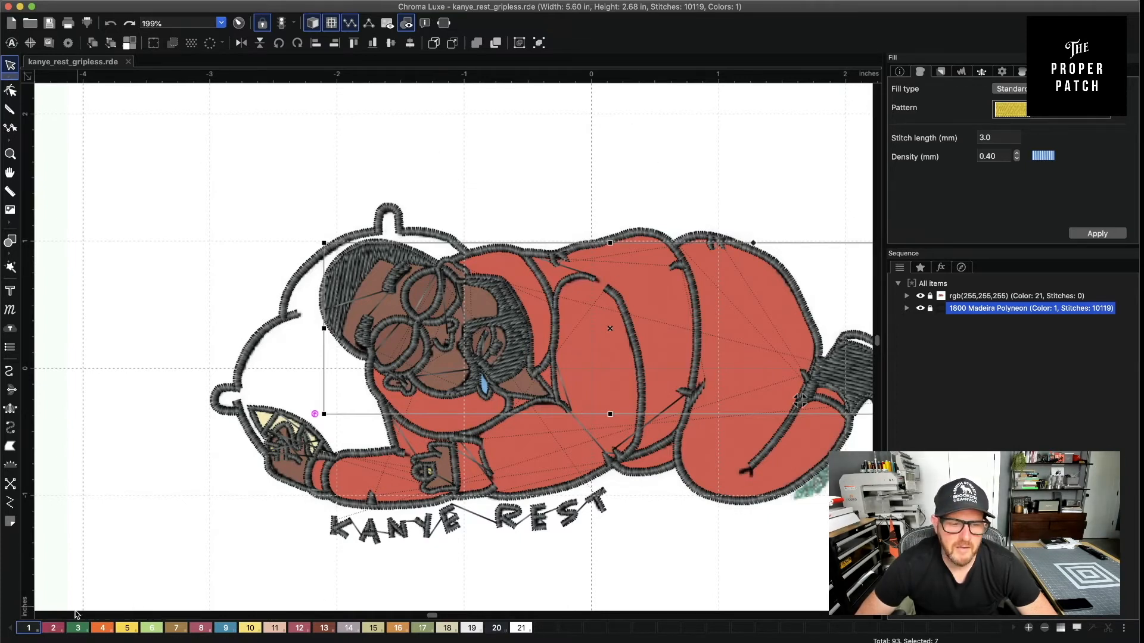
Open the Madeira Polyneon thread palette for color 2
{"action": "double_click", "coordinate": [53, 628]}
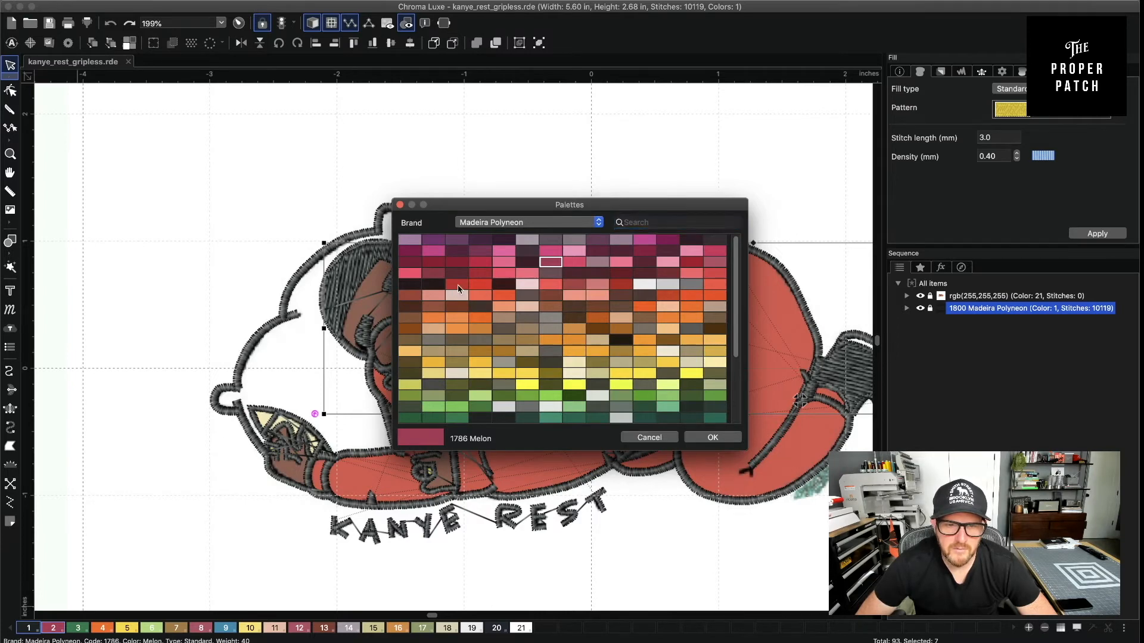
{"action": "left_click", "coordinate": [631, 437]}
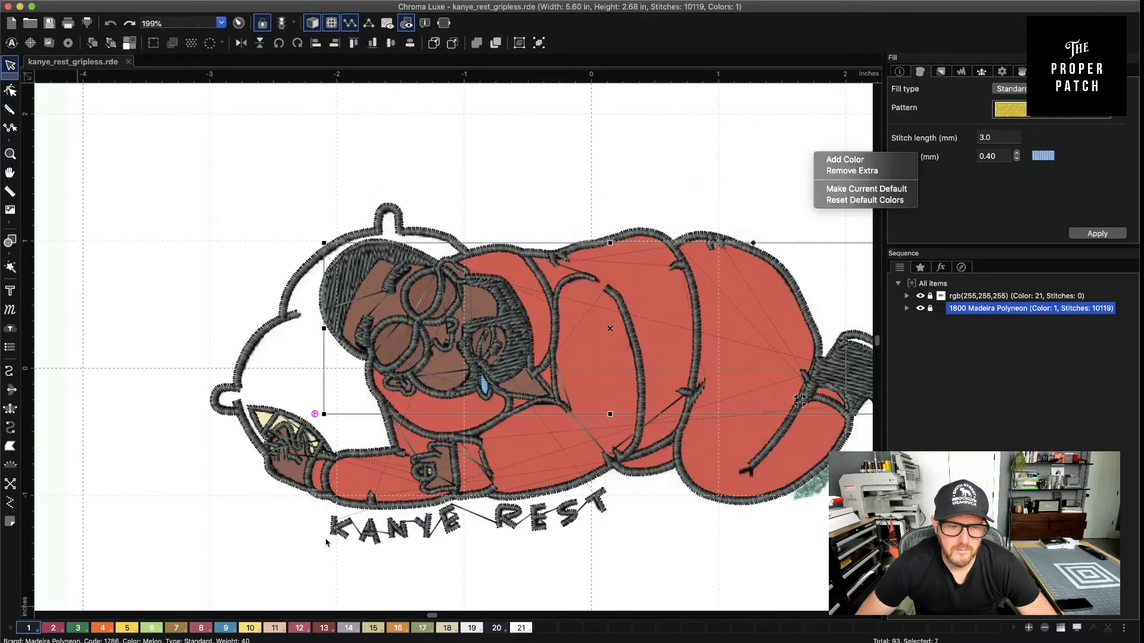
{"action": "double_click", "coordinate": [58, 628]}
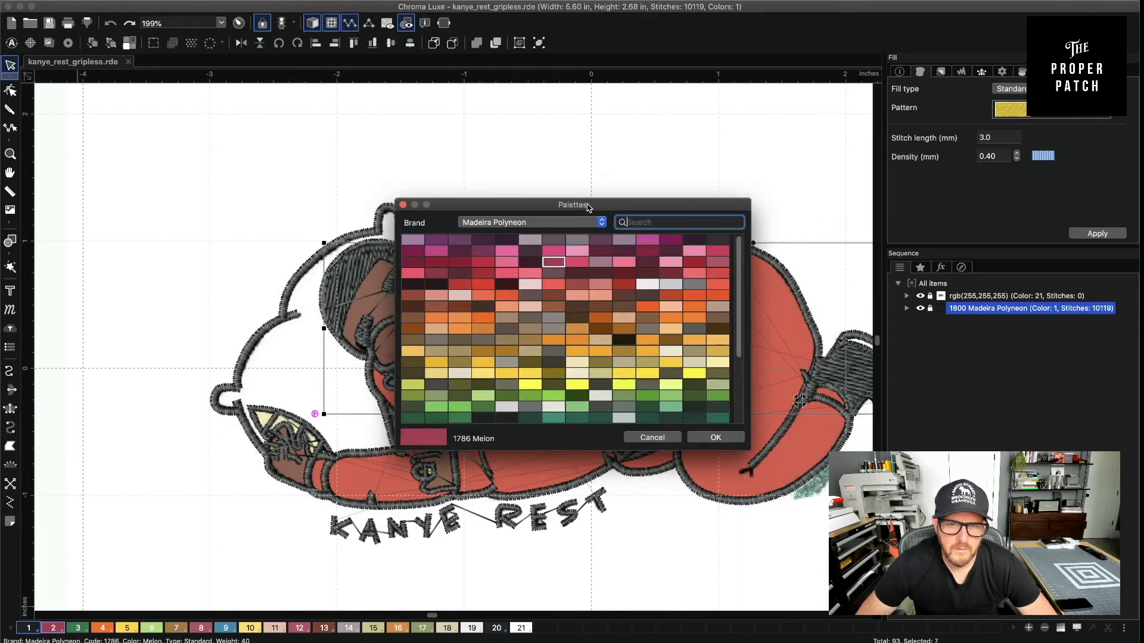
Change thread color 2 from the Madeira Polyneon palette to a bright red shade
{"action": "left_click_drag", "start_coordinate": [587, 206], "coordinate": [684, 365]}
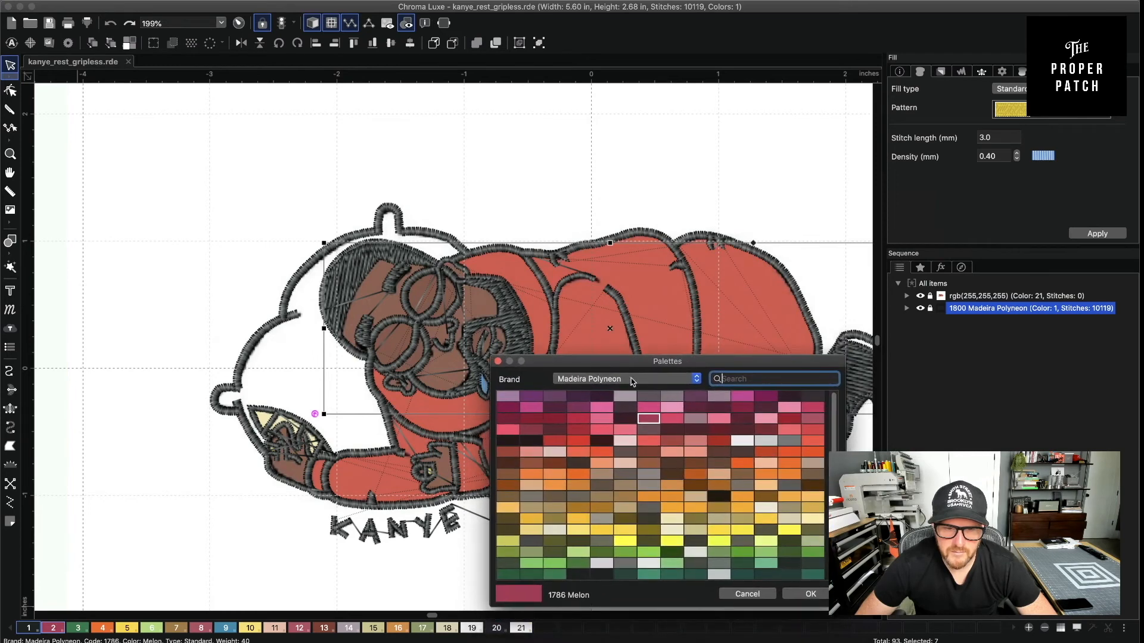
{"action": "left_click", "coordinate": [557, 442]}
{"action": "left_click", "coordinate": [803, 593]}
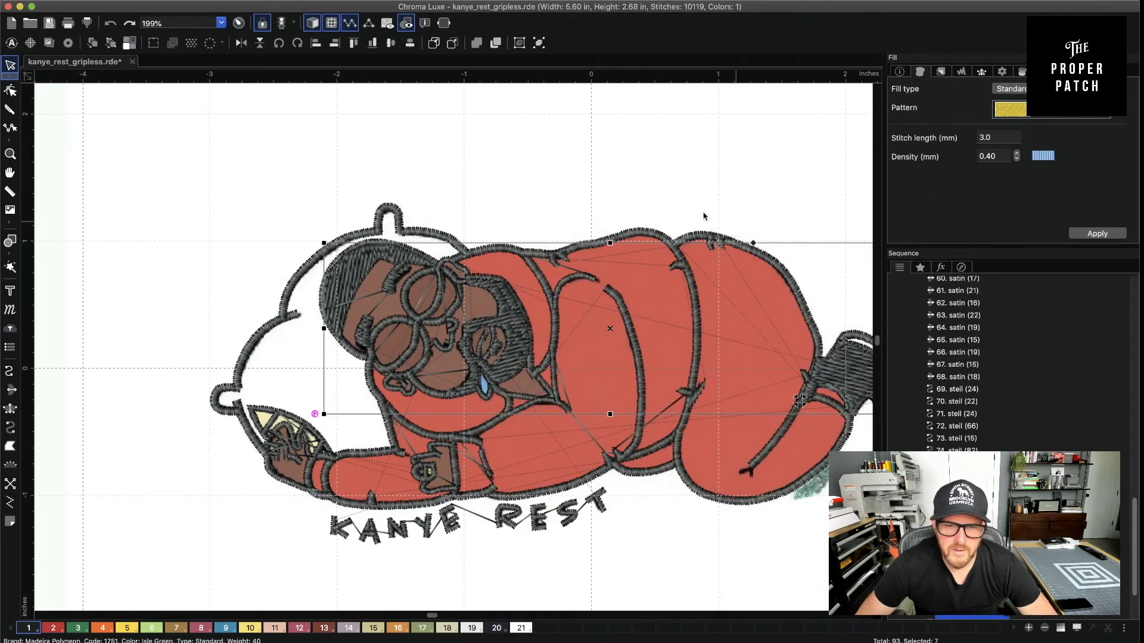
Change thread color 3 to a light blue shade from the Madeira Polyneon palette
{"action": "double_click", "coordinate": [78, 628]}
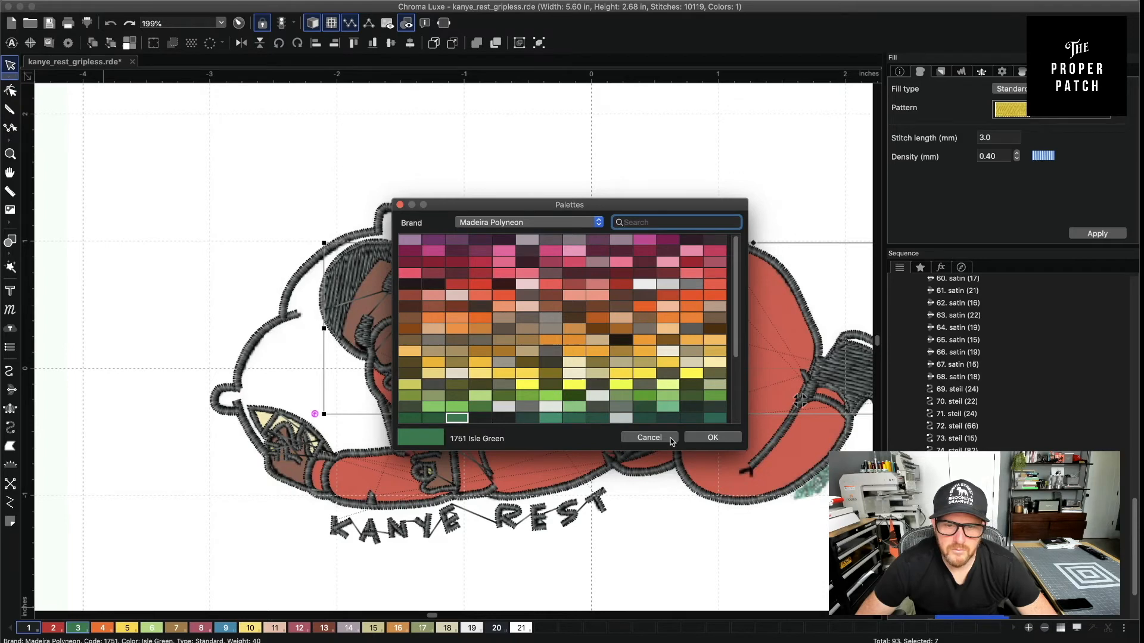
{"action": "left_click", "coordinate": [649, 437]}
{"action": "double_click", "coordinate": [78, 628]}
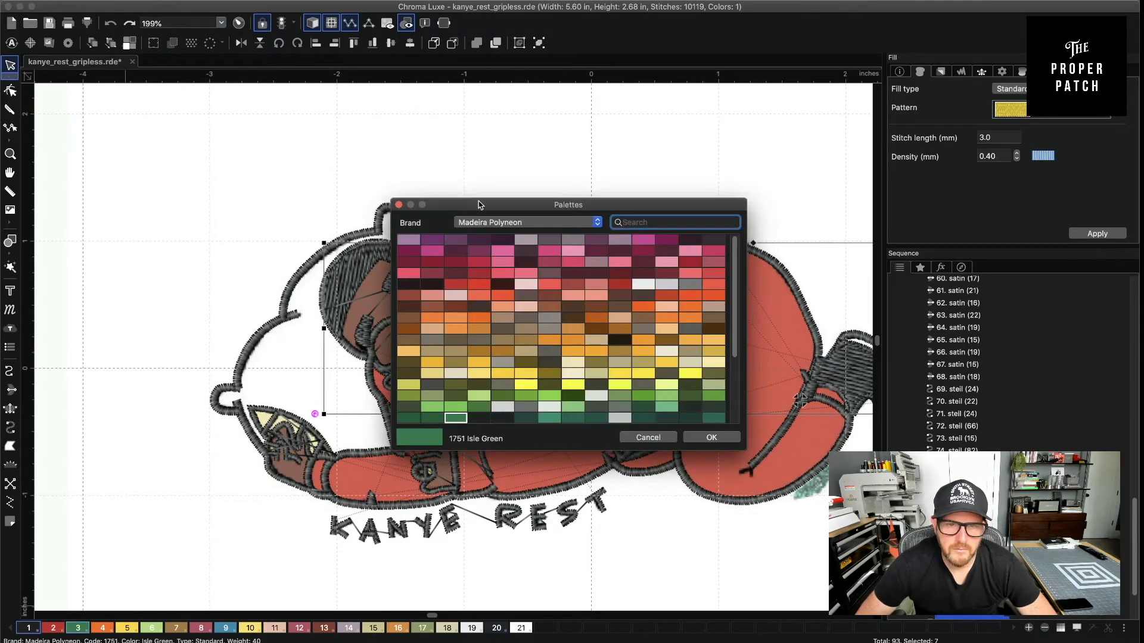
{"action": "left_click_drag", "start_coordinate": [478, 205], "coordinate": [627, 218]}
{"action": "scroll", "coordinate": [886, 292], "scroll_direction": "down", "scroll_amount": 5}
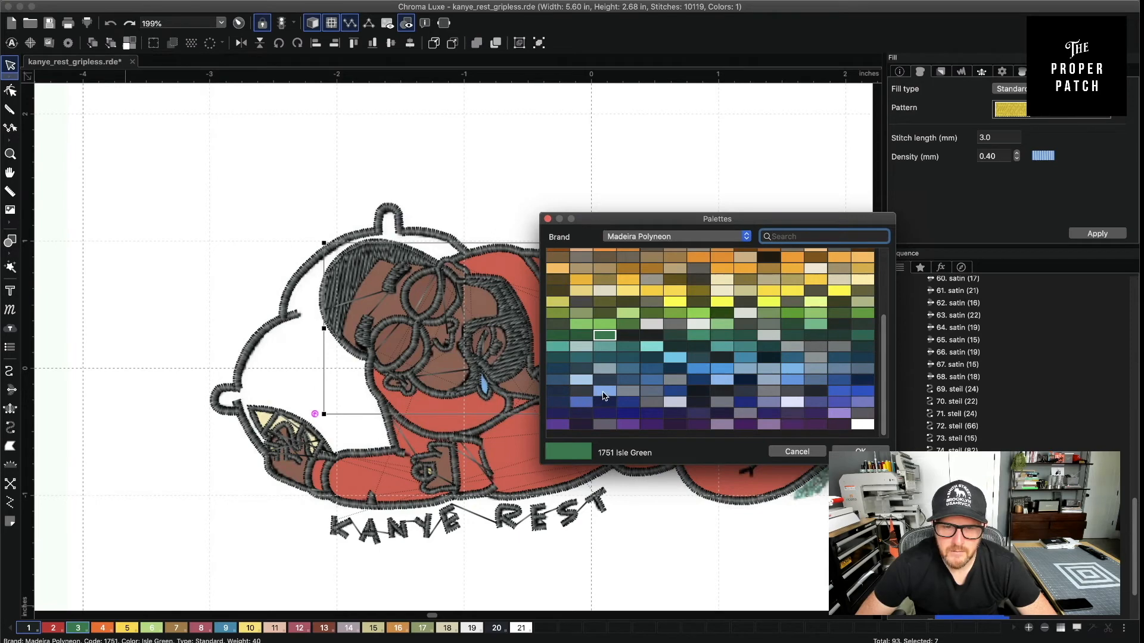
{"action": "left_click", "coordinate": [605, 391]}
{"action": "key", "text": "Return"}
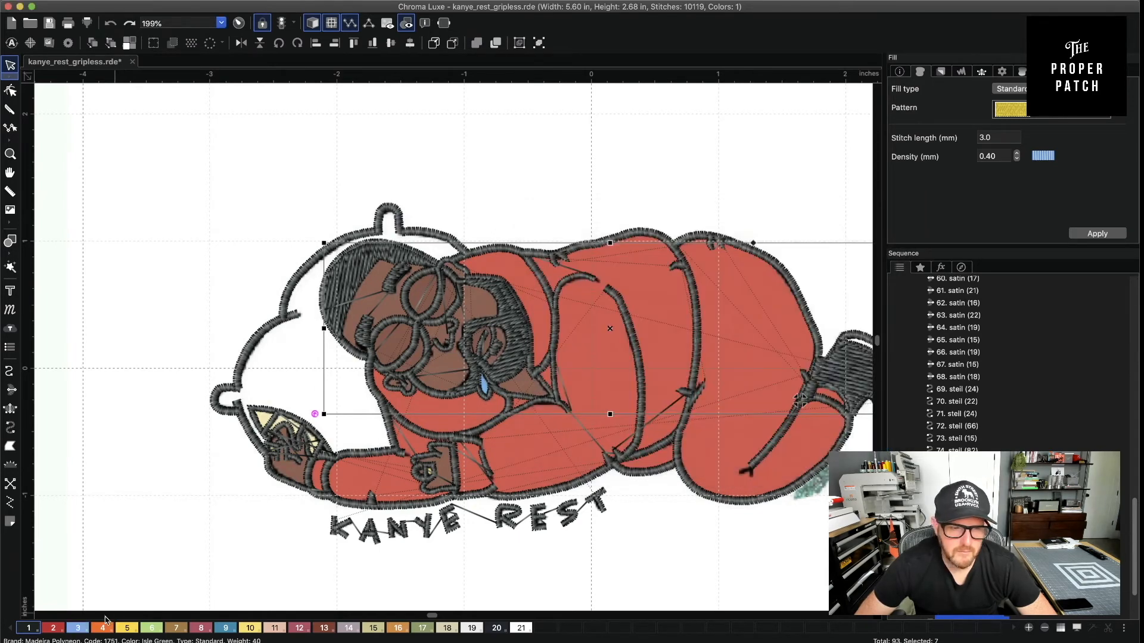
Compare several brown shades for thread color 4 and set it to 1857 Espresso
{"action": "double_click", "coordinate": [104, 629]}
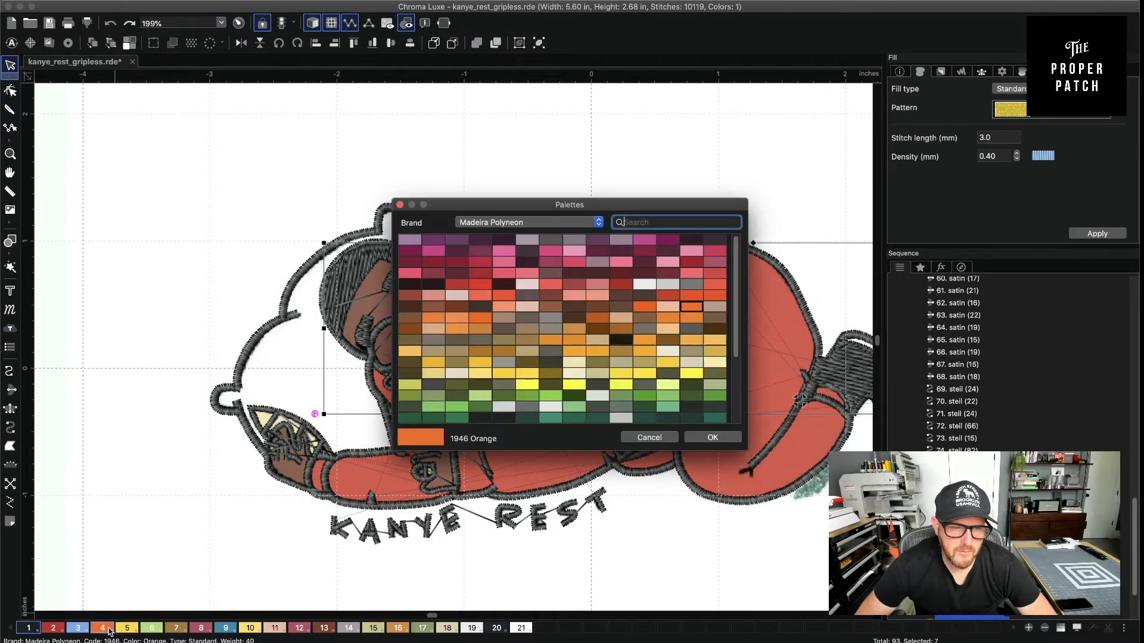
{"action": "left_click_drag", "start_coordinate": [472, 212], "coordinate": [544, 207]}
{"action": "left_click", "coordinate": [479, 315]}
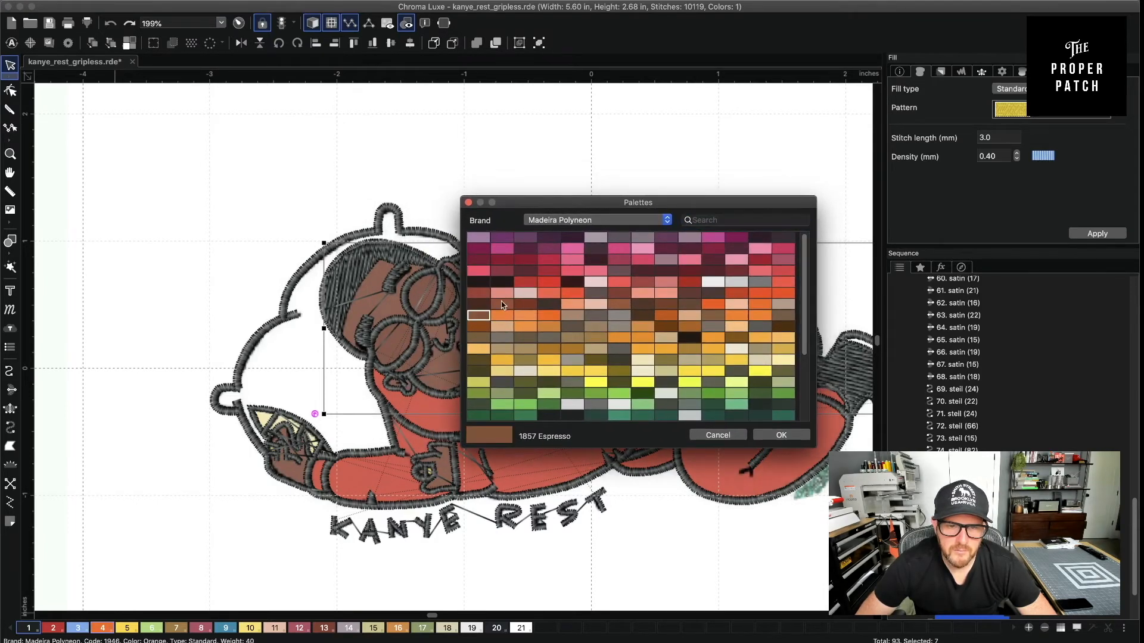
{"action": "left_click", "coordinate": [621, 305]}
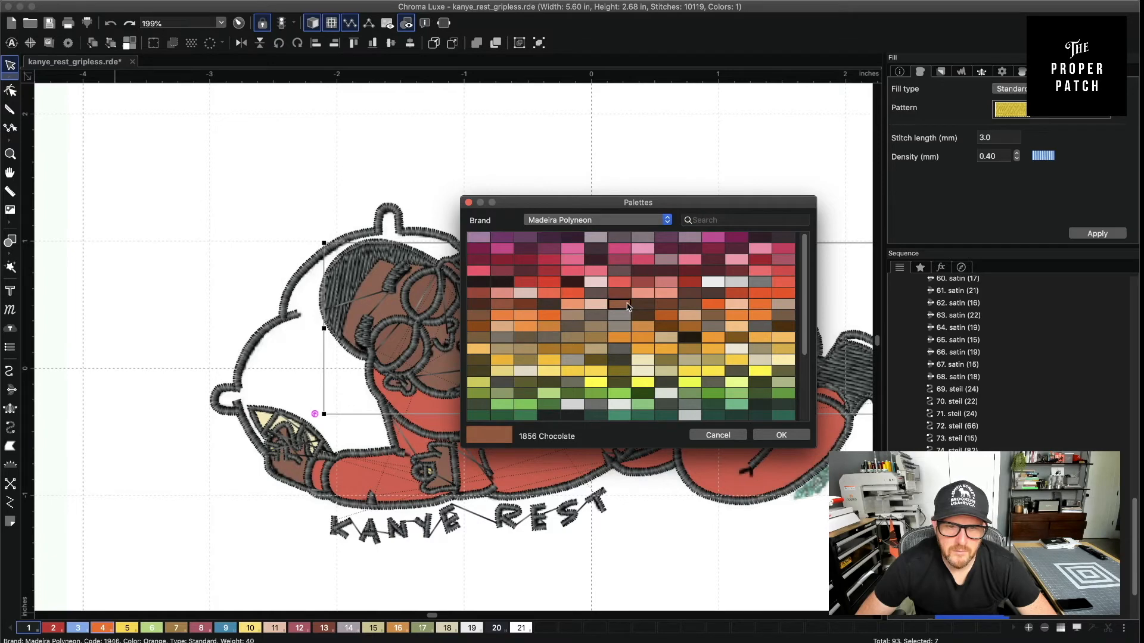
{"action": "left_click", "coordinate": [482, 305]}
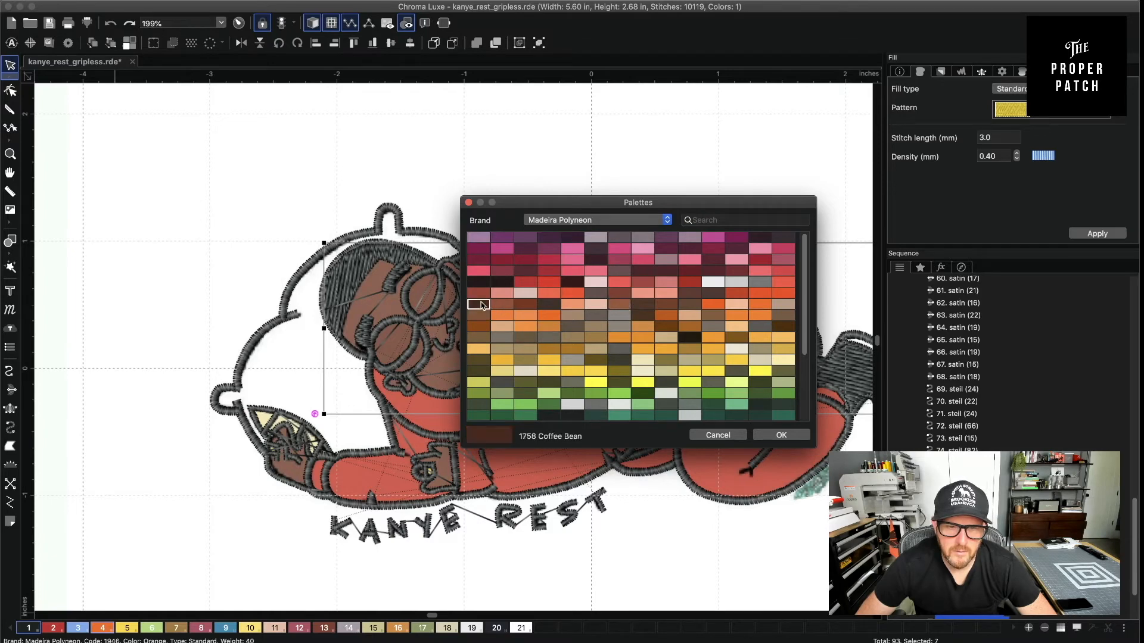
{"action": "left_click", "coordinate": [500, 306]}
{"action": "left_click", "coordinate": [529, 303]}
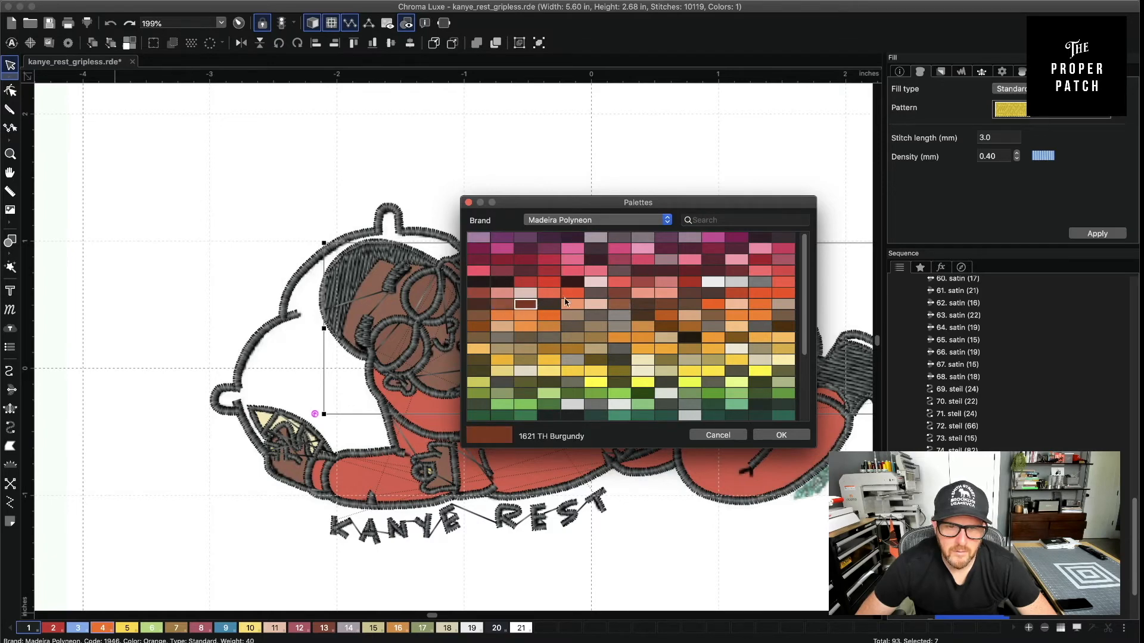
{"action": "left_click", "coordinate": [622, 307]}
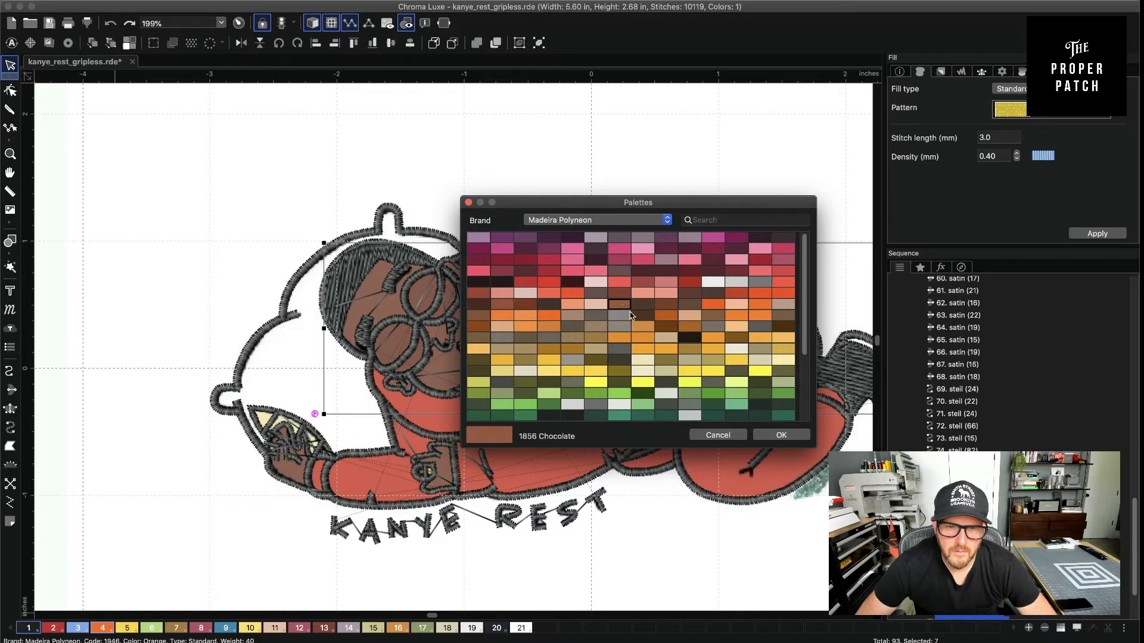
{"action": "left_click", "coordinate": [663, 325]}
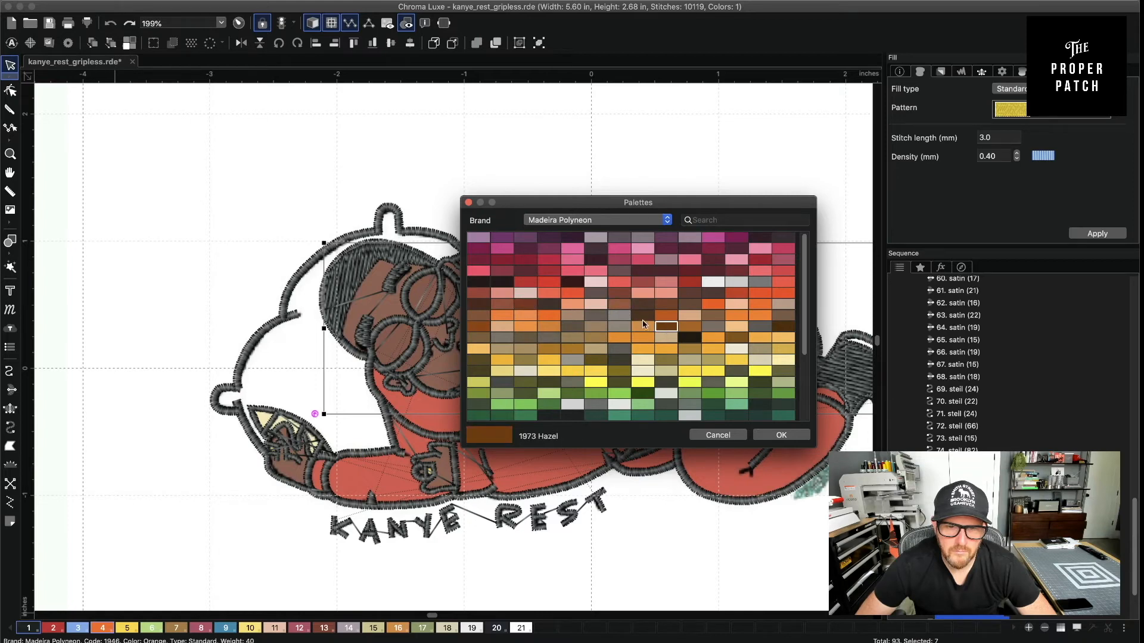
{"action": "left_click", "coordinate": [644, 316]}
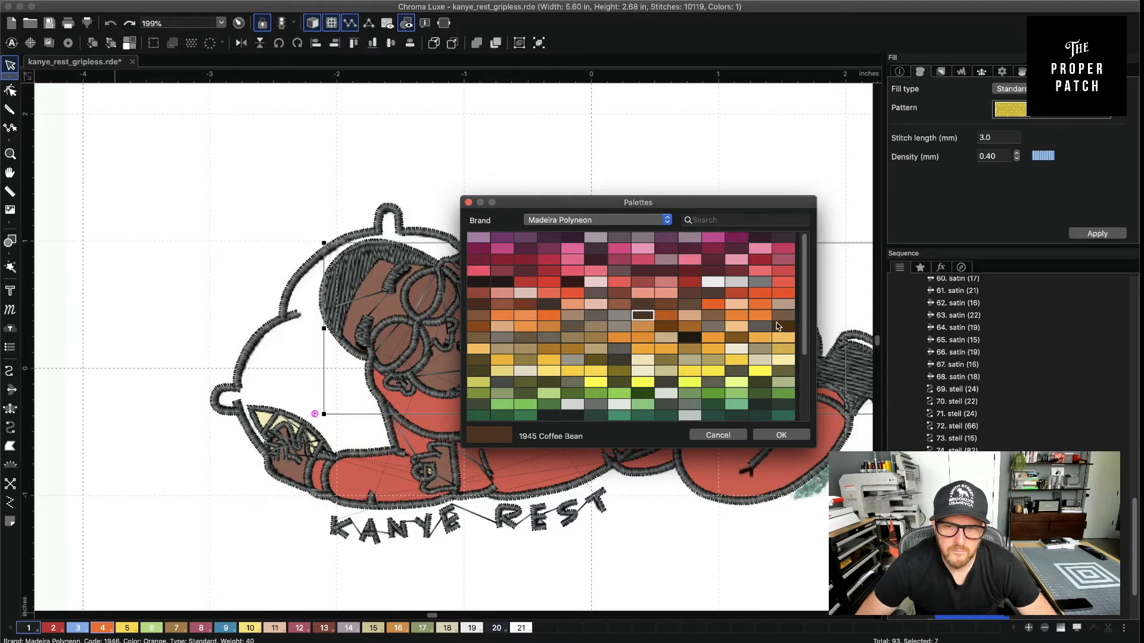
{"action": "left_click", "coordinate": [668, 327]}
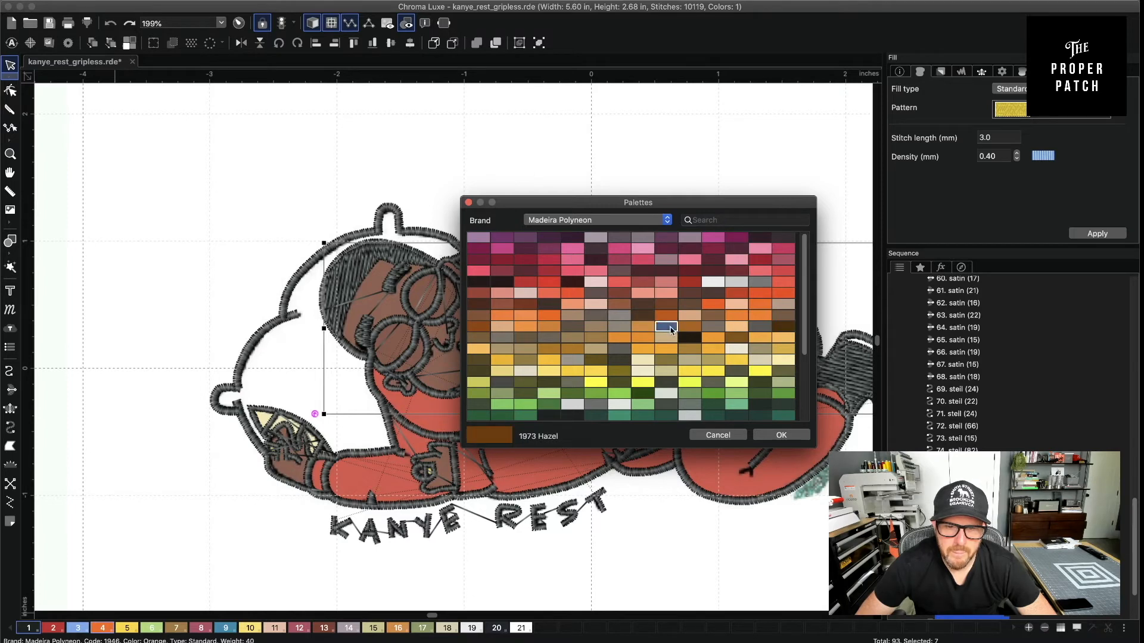
{"action": "left_click", "coordinate": [478, 315]}
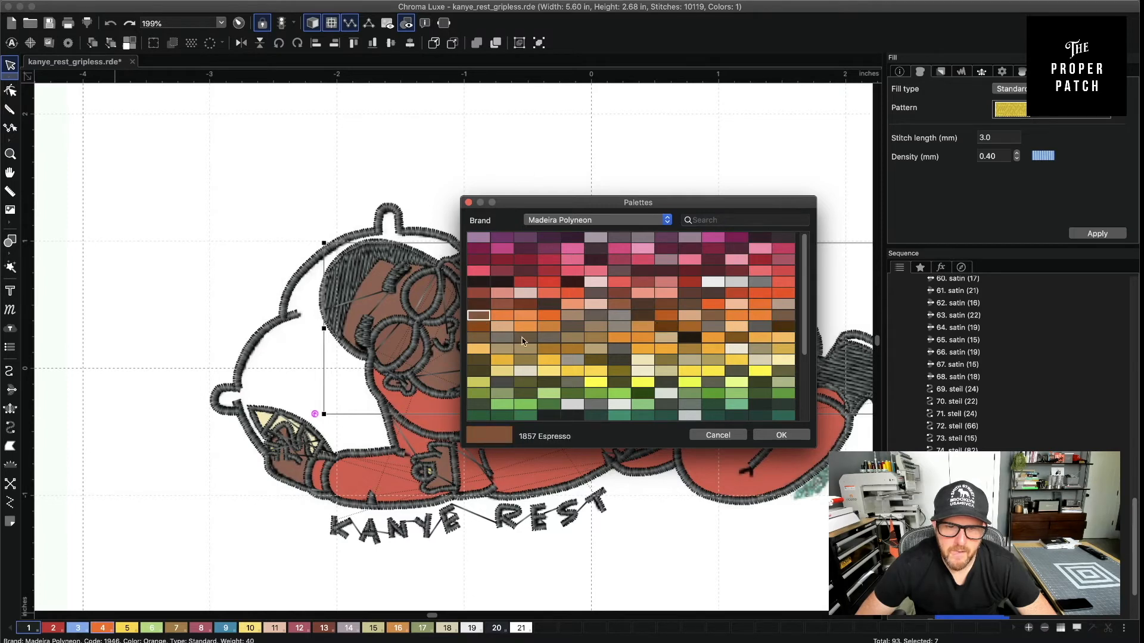
{"action": "left_click", "coordinate": [781, 435]}
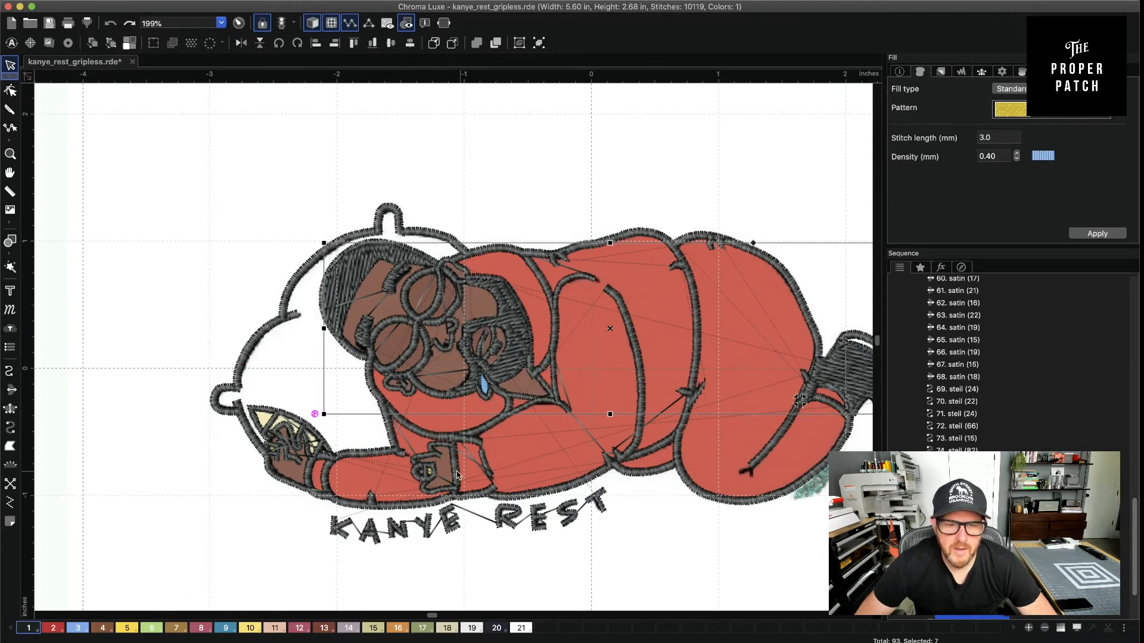
Set thread color 5 to the yellow 1972 Day Lilly
{"action": "double_click", "coordinate": [127, 629]}
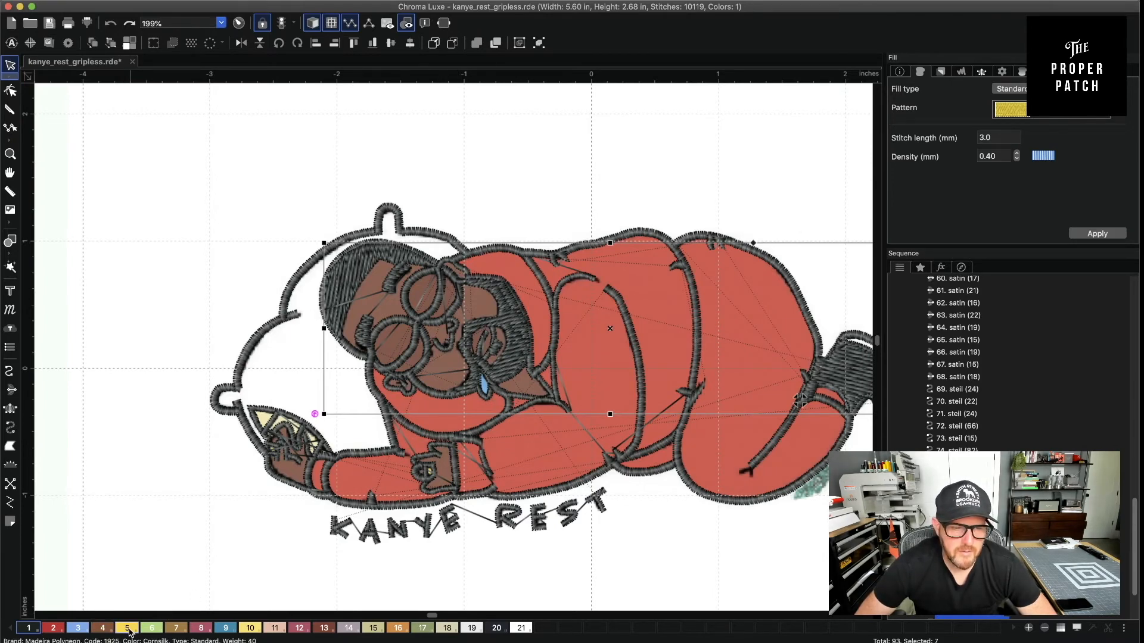
{"action": "left_click", "coordinate": [480, 362]}
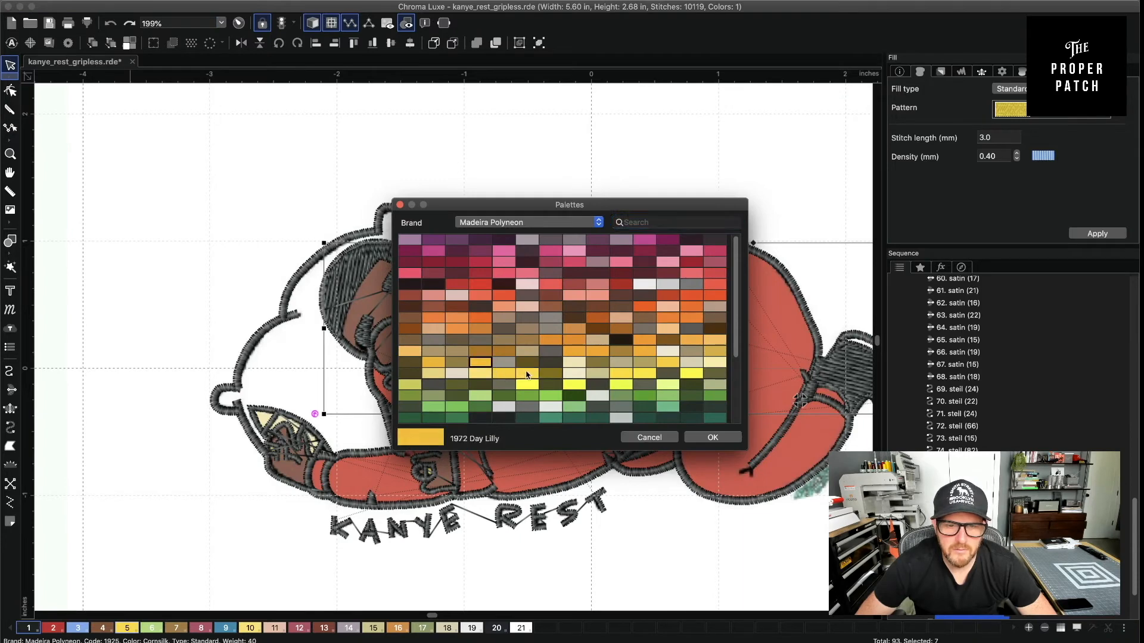
{"action": "left_click", "coordinate": [713, 438]}
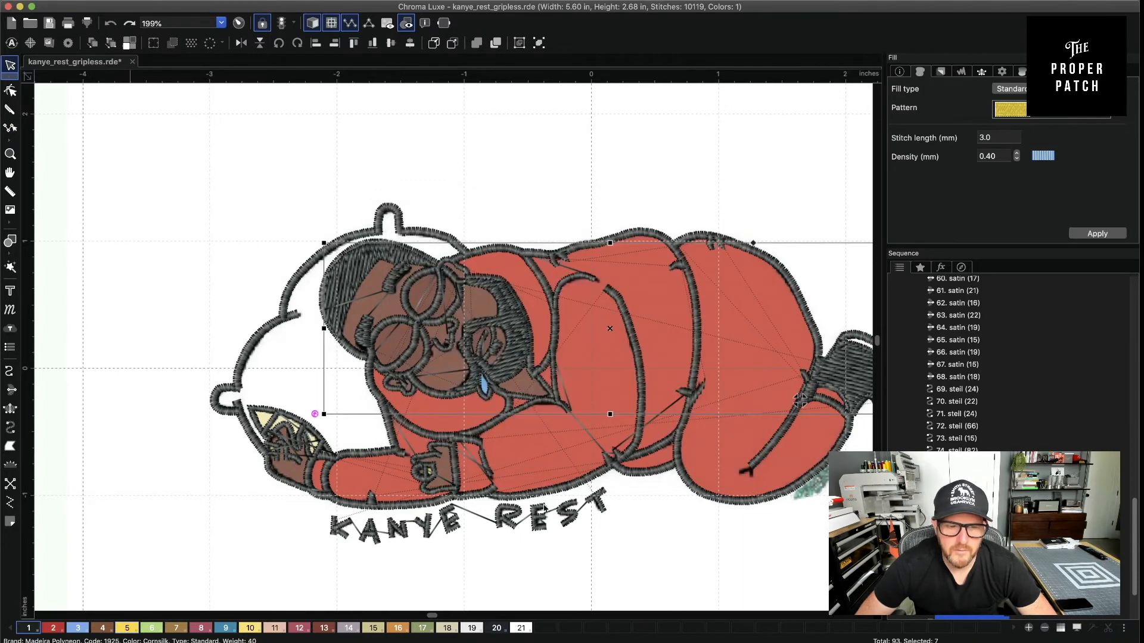
Set thread color 6 to the pale yellow 1727 Aztec Gold
{"action": "double_click", "coordinate": [152, 628]}
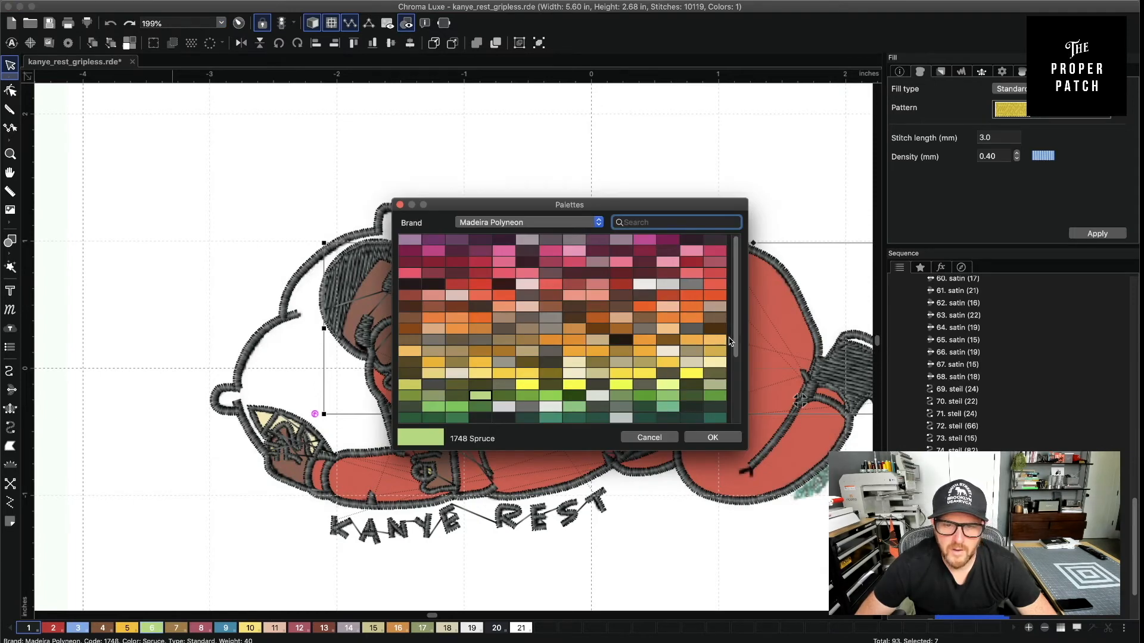
{"action": "left_click_drag", "start_coordinate": [738, 334], "coordinate": [740, 303]}
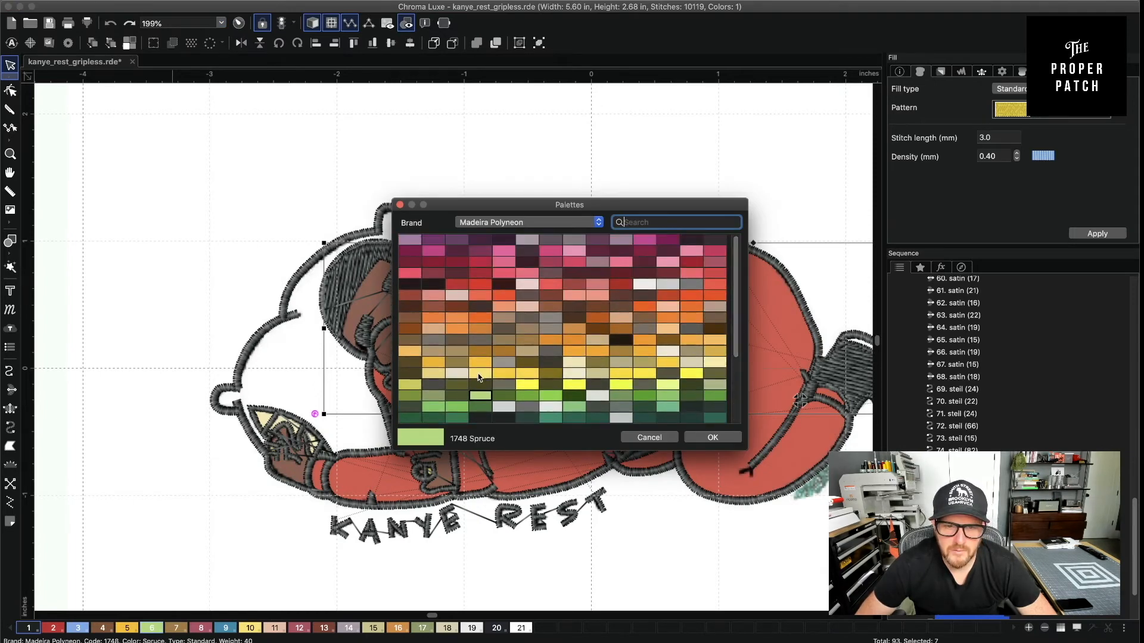
{"action": "left_click", "coordinate": [577, 364]}
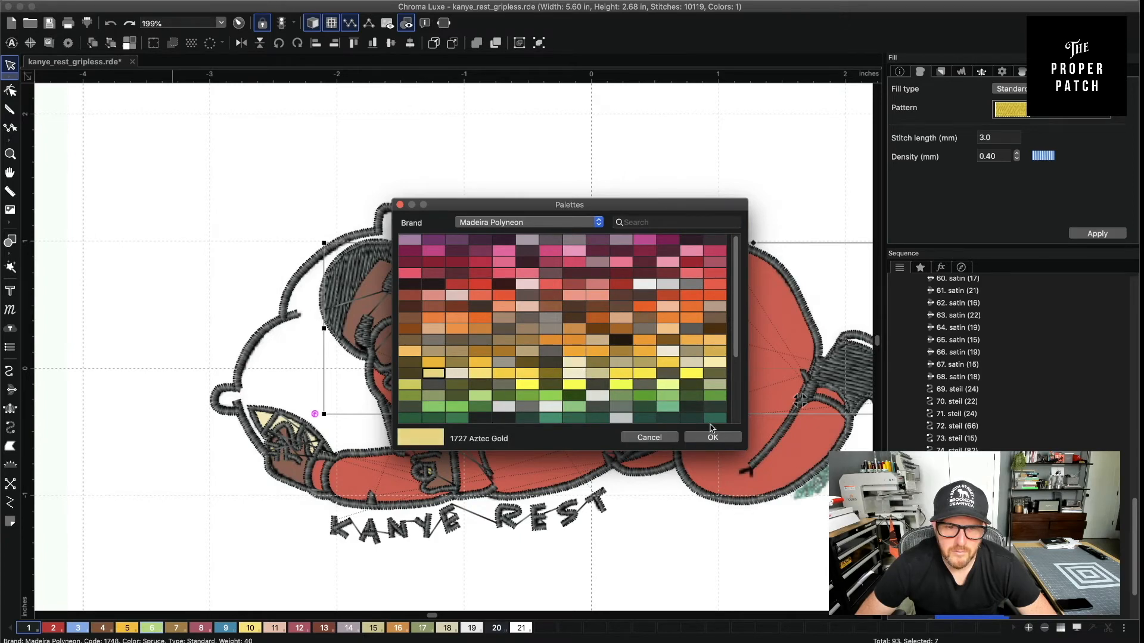
{"action": "left_click", "coordinate": [703, 435]}
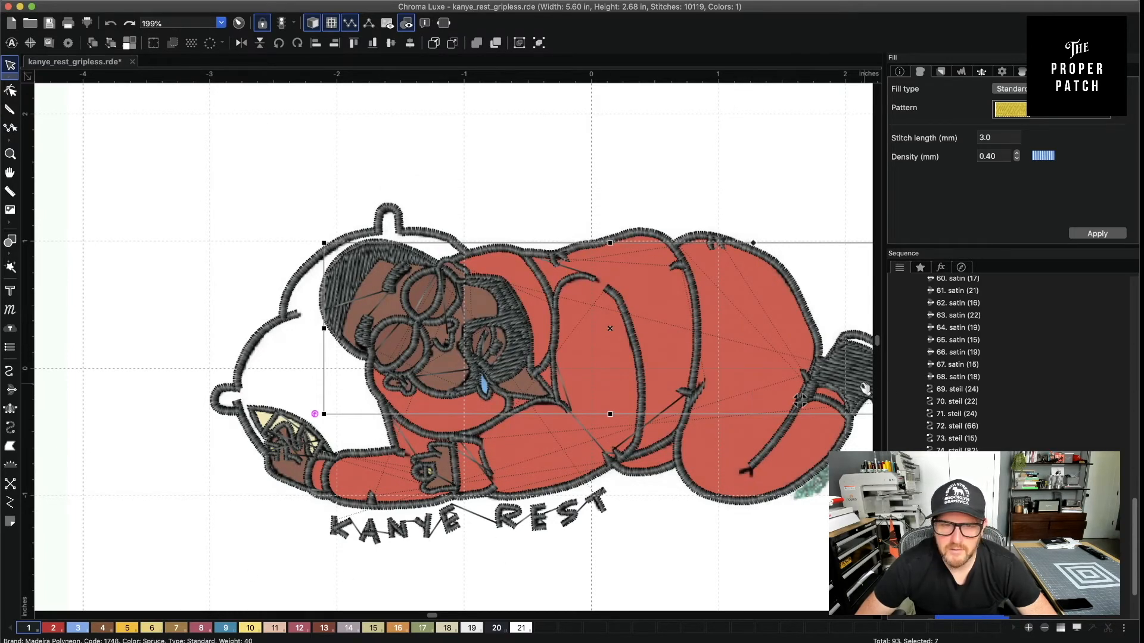
Find code 1802 in the palette and assign 1802 Ice Ballet to thread color 7
{"action": "double_click", "coordinate": [176, 633]}
{"action": "mouse_move", "coordinate": [737, 335]}
{"action": "left_mouse_down"}
{"action": "mouse_move", "coordinate": [735, 404]}
{"action": "mouse_move", "coordinate": [735, 322]}
{"action": "left_mouse_up"}
{"action": "type", "text": "1802"}
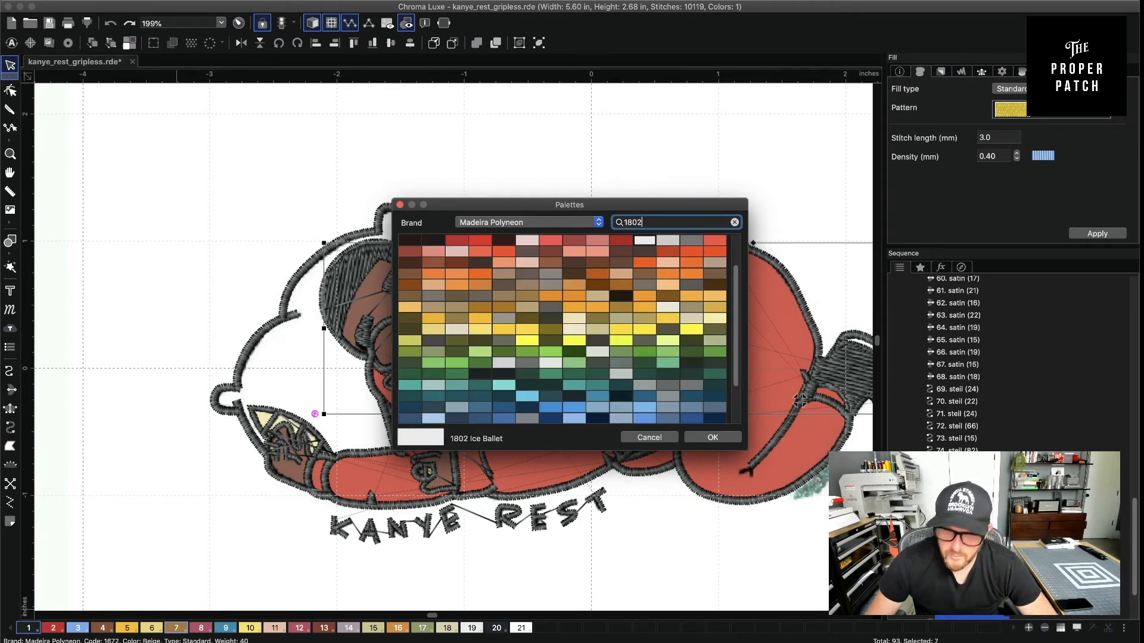
{"action": "left_click", "coordinate": [713, 438]}
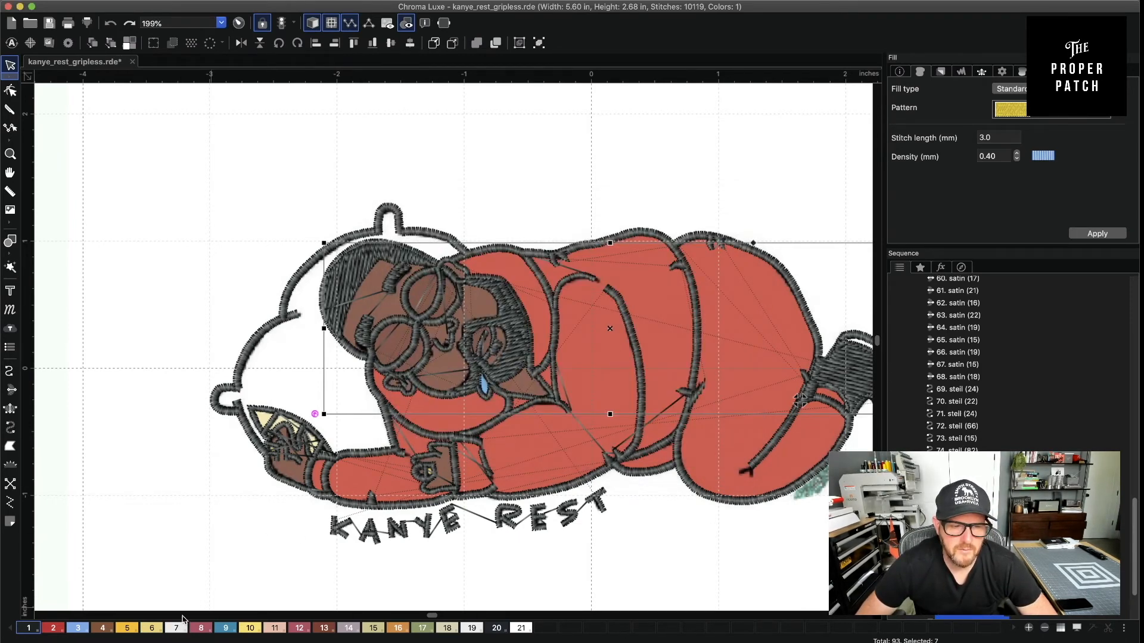
Start a complex fill in thread color 4 and outline the face's lower edge from the hair around the lower ear
{"action": "left_click", "coordinate": [10, 446]}
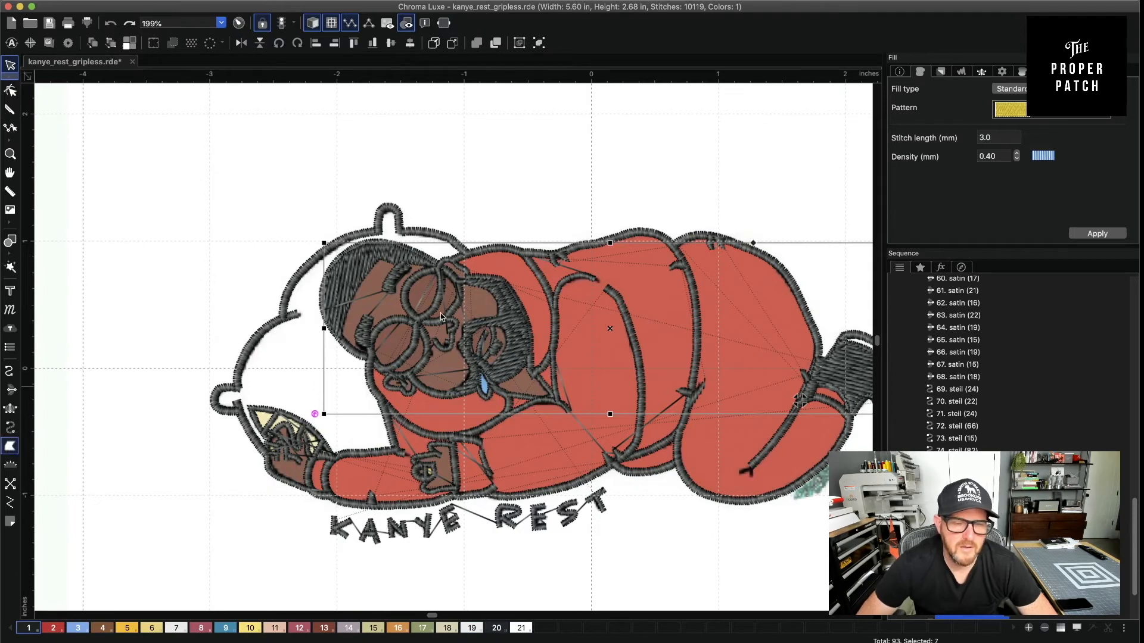
{"action": "scroll", "coordinate": [596, 282], "scroll_direction": "up", "scroll_amount": 2}
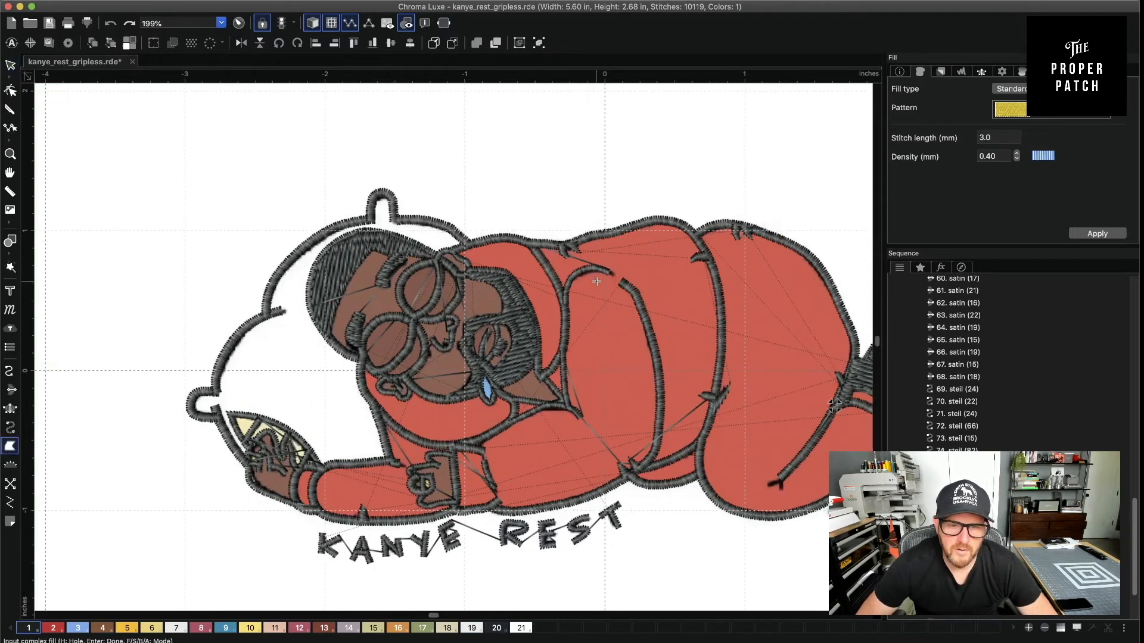
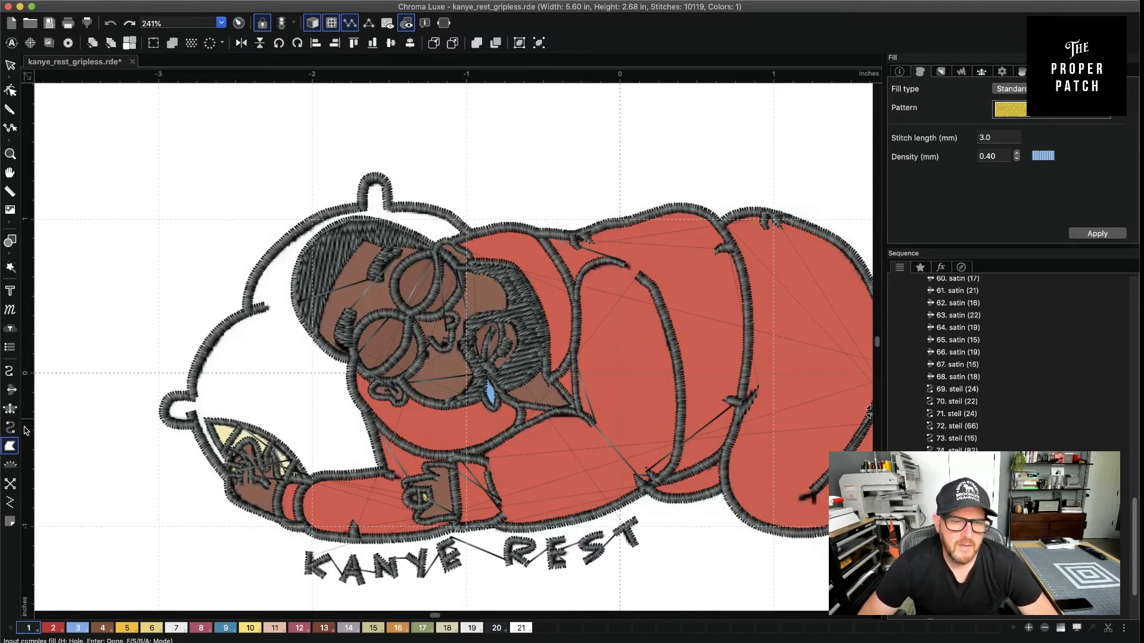
{"action": "left_click", "coordinate": [102, 628]}
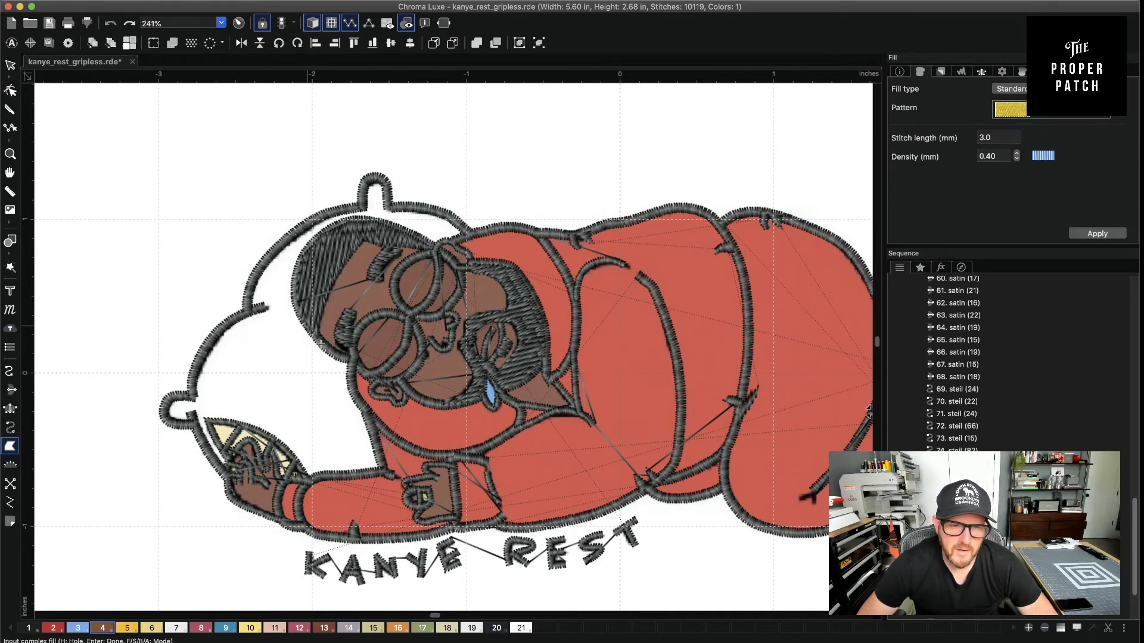
{"action": "left_click", "coordinate": [335, 355]}
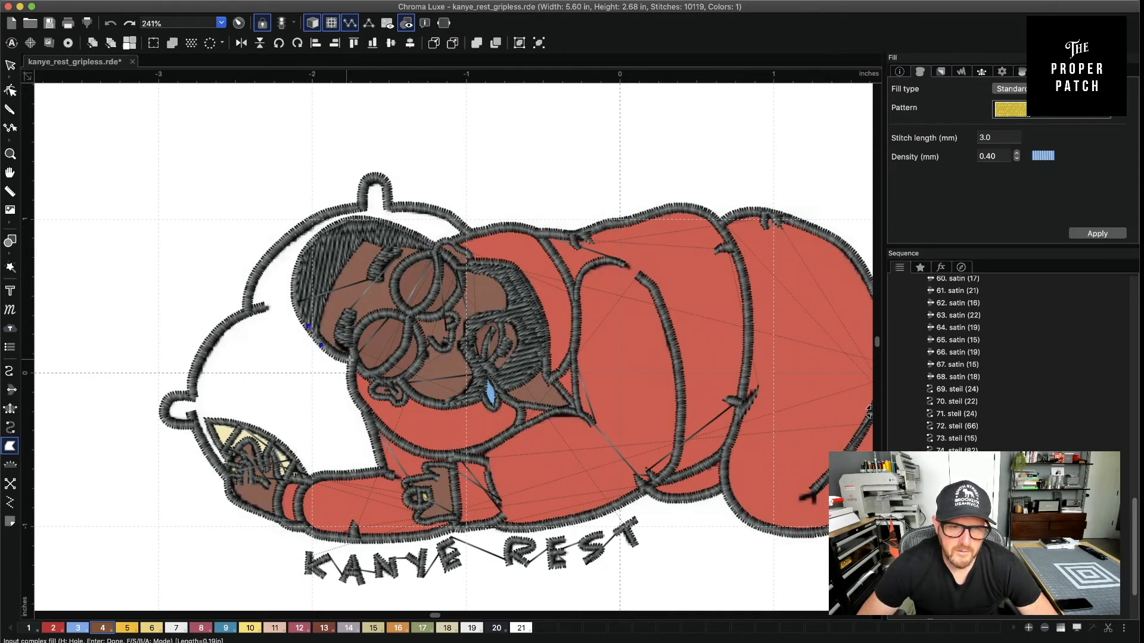
{"action": "left_click", "coordinate": [356, 363]}
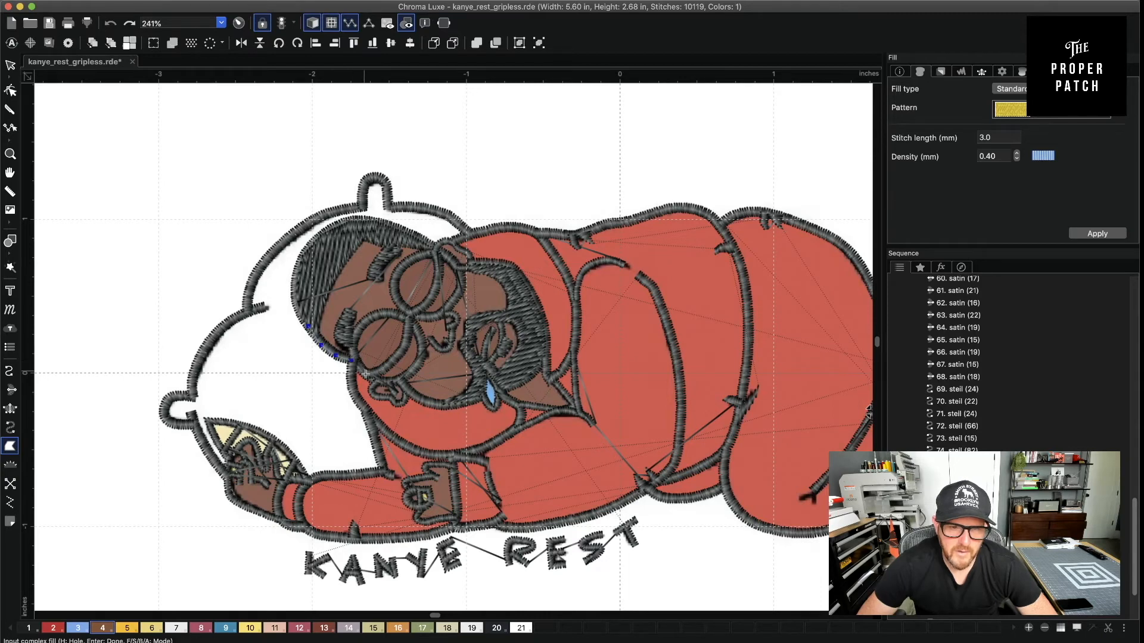
{"action": "left_click", "coordinate": [377, 380]}
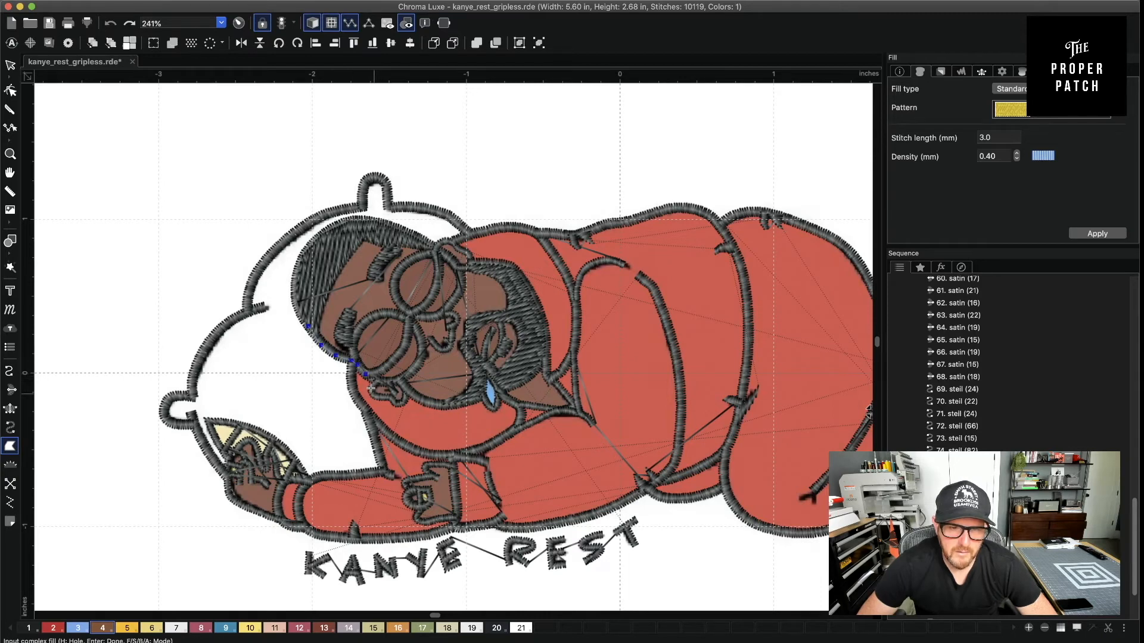
{"action": "left_click", "coordinate": [372, 394]}
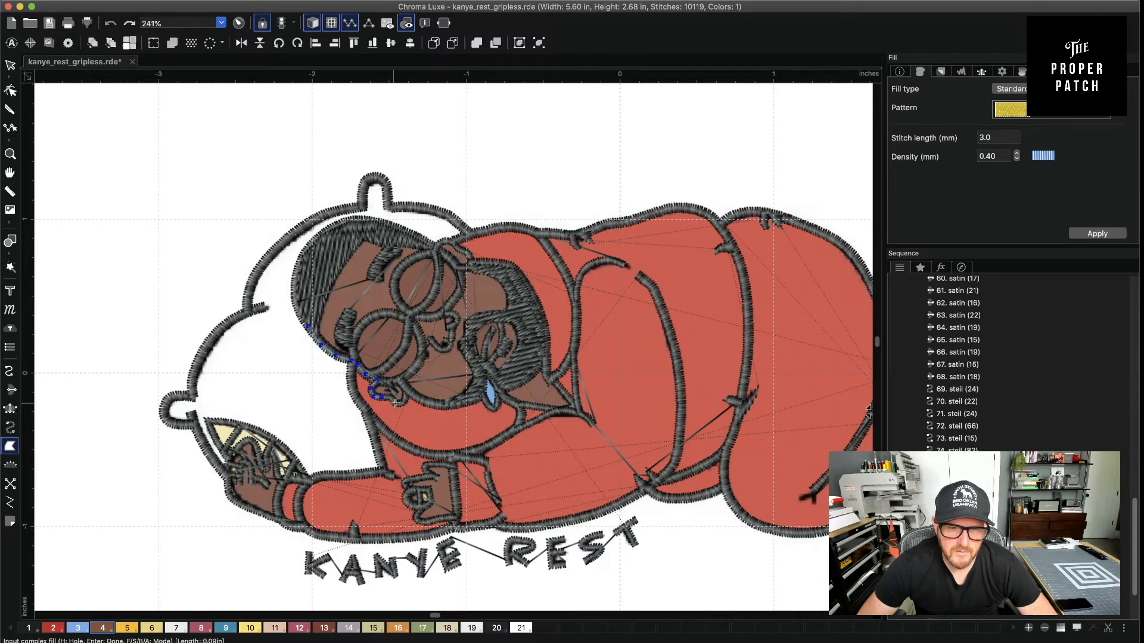
{"action": "left_click", "coordinate": [397, 403]}
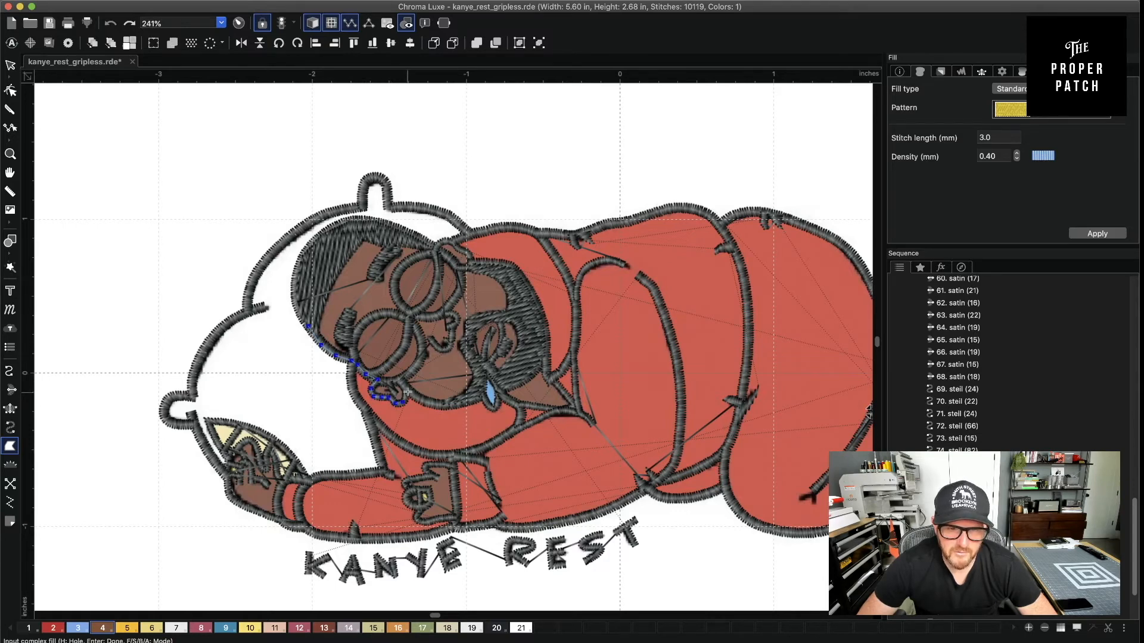
{"action": "left_click", "coordinate": [407, 392]}
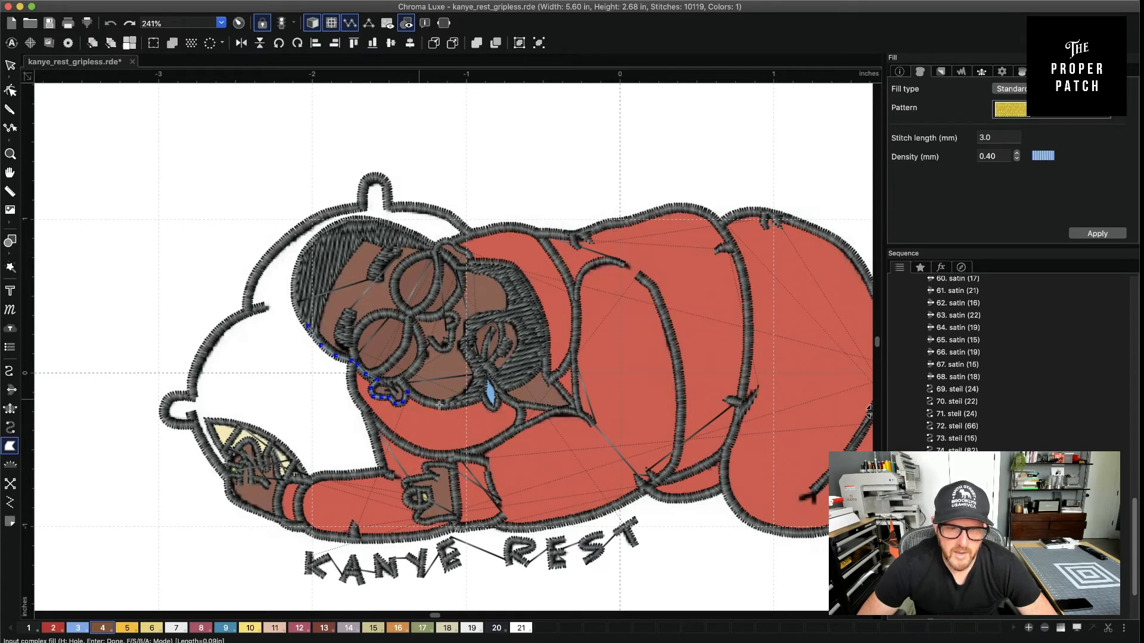
Continue the face fill outline along the cheek, past the blue drop and through the beard toward the upper ear
{"action": "left_click", "coordinate": [440, 405]}
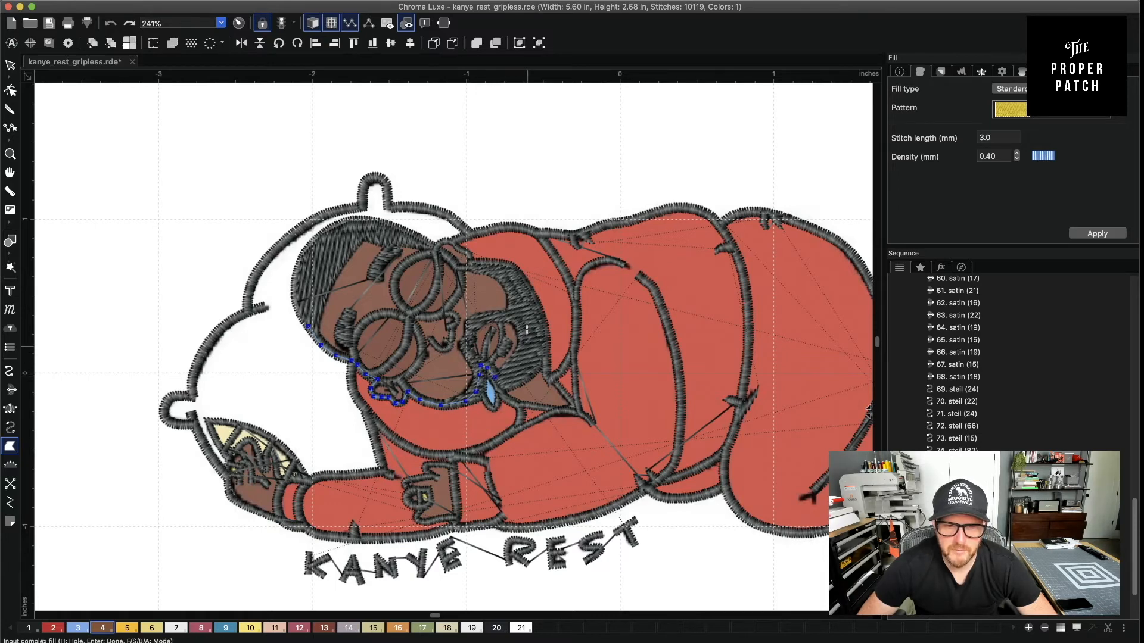
{"action": "left_click", "coordinate": [519, 361]}
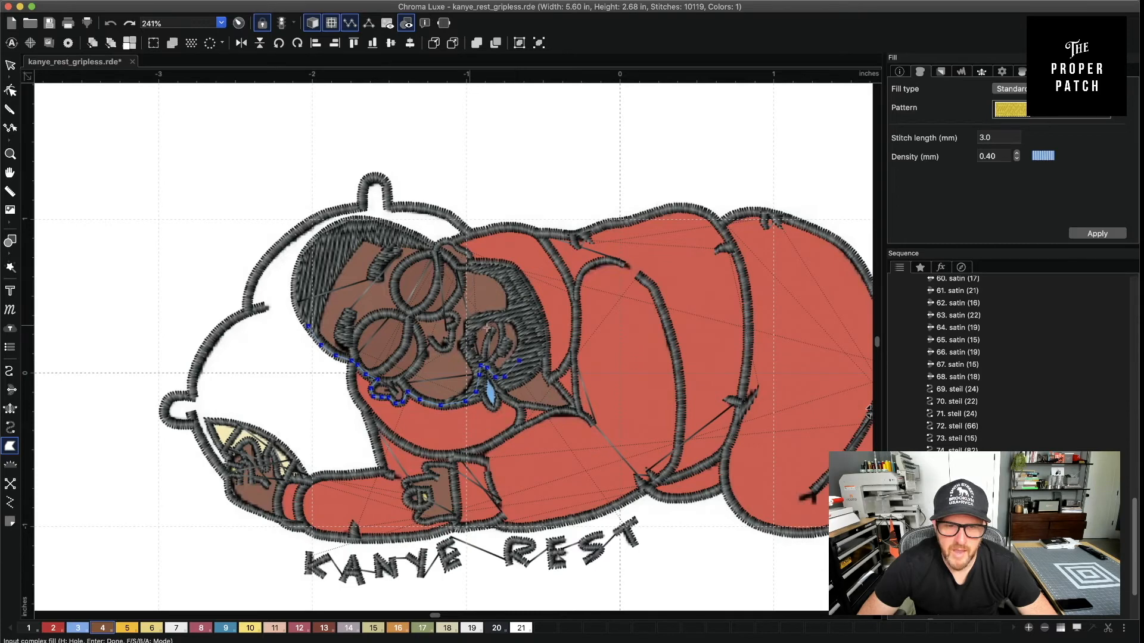
{"action": "left_click", "coordinate": [528, 345]}
{"action": "left_click", "coordinate": [527, 330]}
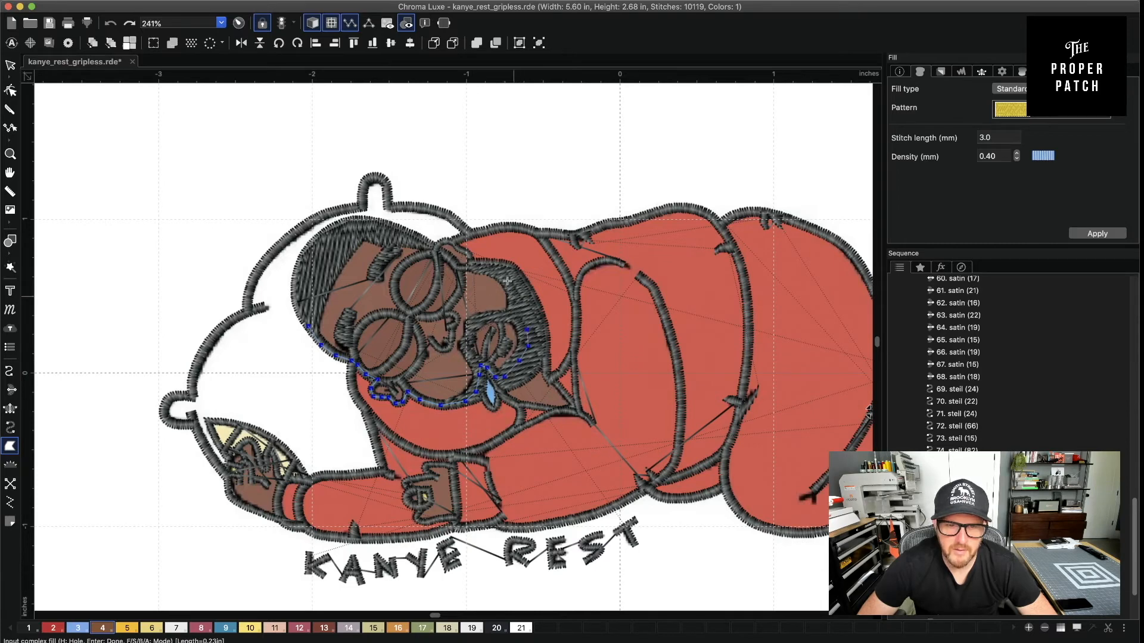
{"action": "left_click", "coordinate": [519, 317]}
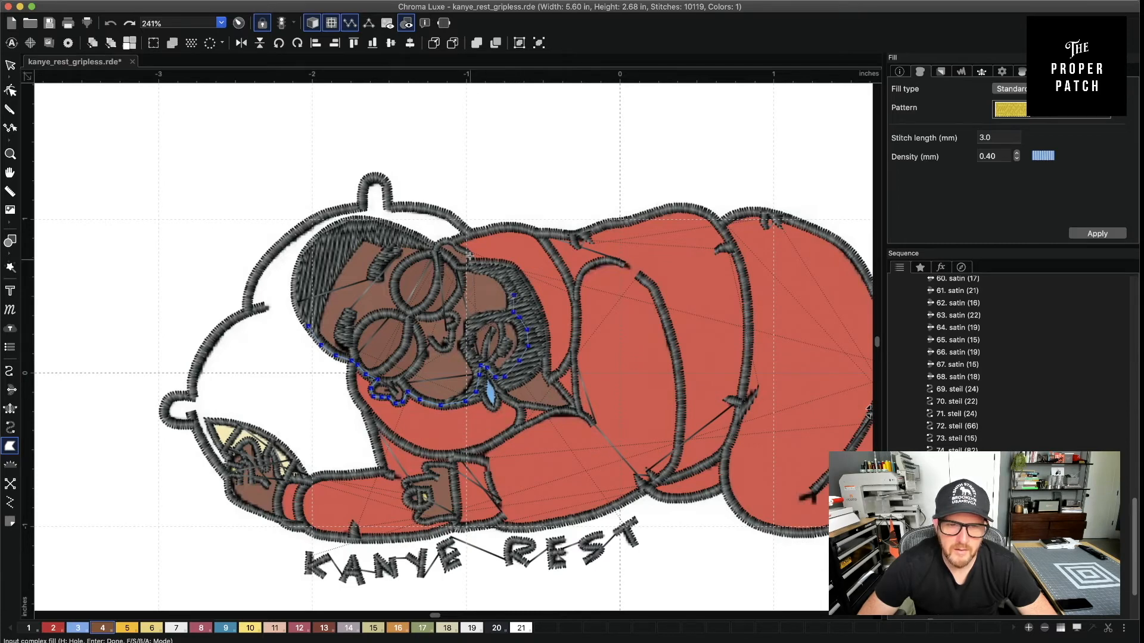
{"action": "left_click", "coordinate": [508, 280]}
{"action": "left_click", "coordinate": [494, 268]}
{"action": "left_click", "coordinate": [475, 266]}
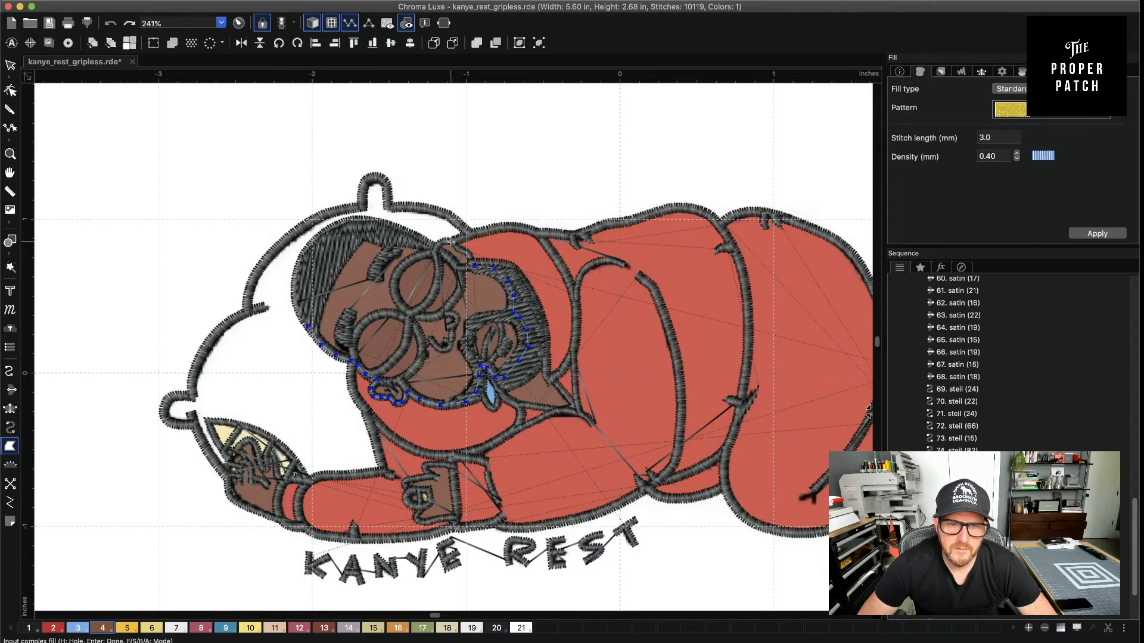
Carry the outline around the upper ear and through the hair, close it and generate the brown face fill
{"action": "left_click", "coordinate": [470, 257]}
{"action": "left_click", "coordinate": [460, 248]}
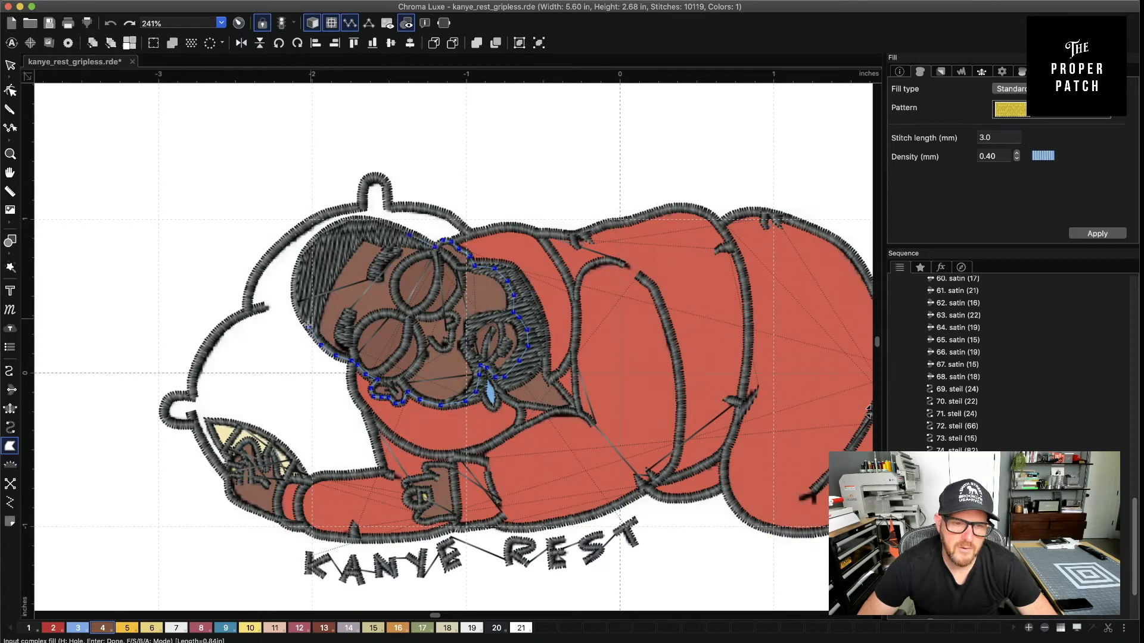
{"action": "left_click", "coordinate": [379, 223]}
{"action": "left_click", "coordinate": [357, 236]}
{"action": "left_click", "coordinate": [336, 255]}
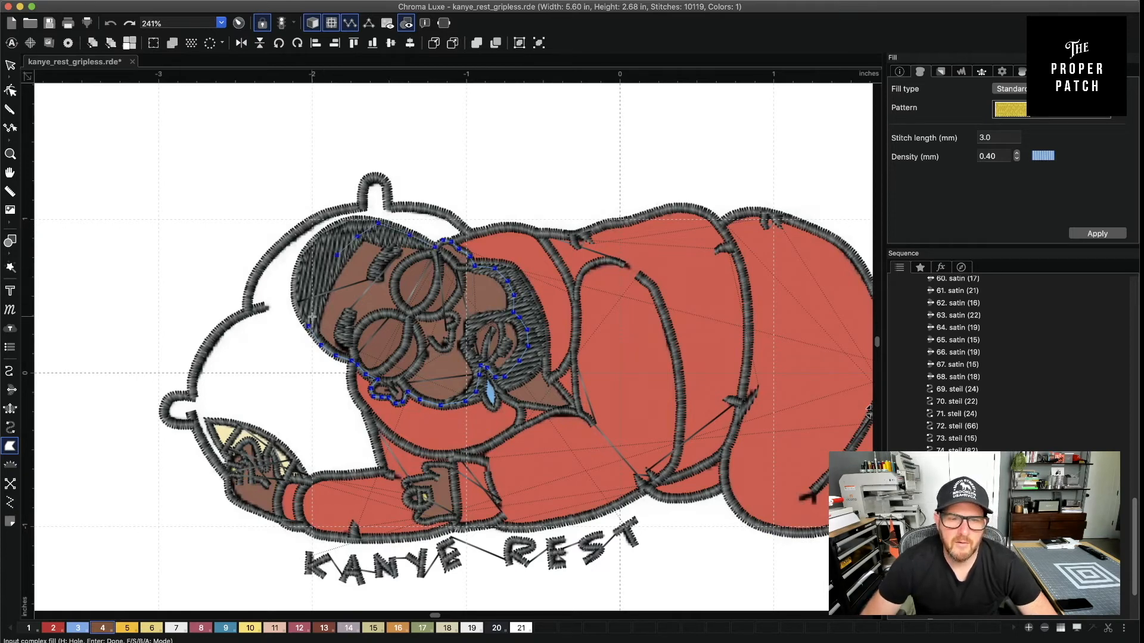
{"action": "left_click", "coordinate": [325, 280]}
{"action": "left_click", "coordinate": [311, 307]}
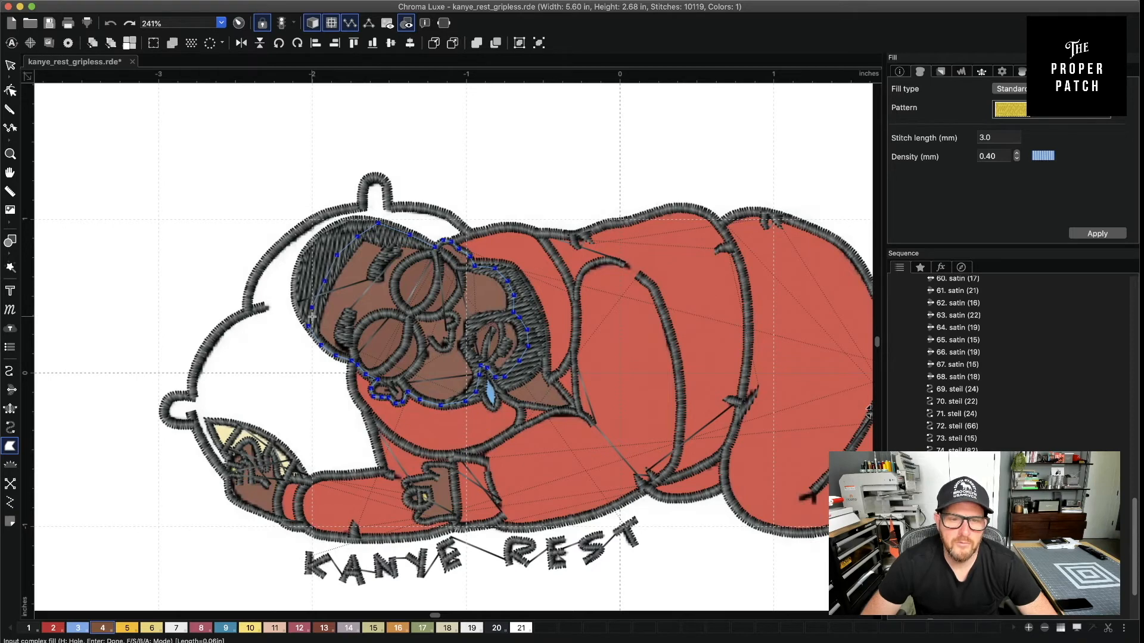
{"action": "key", "text": "Return"}
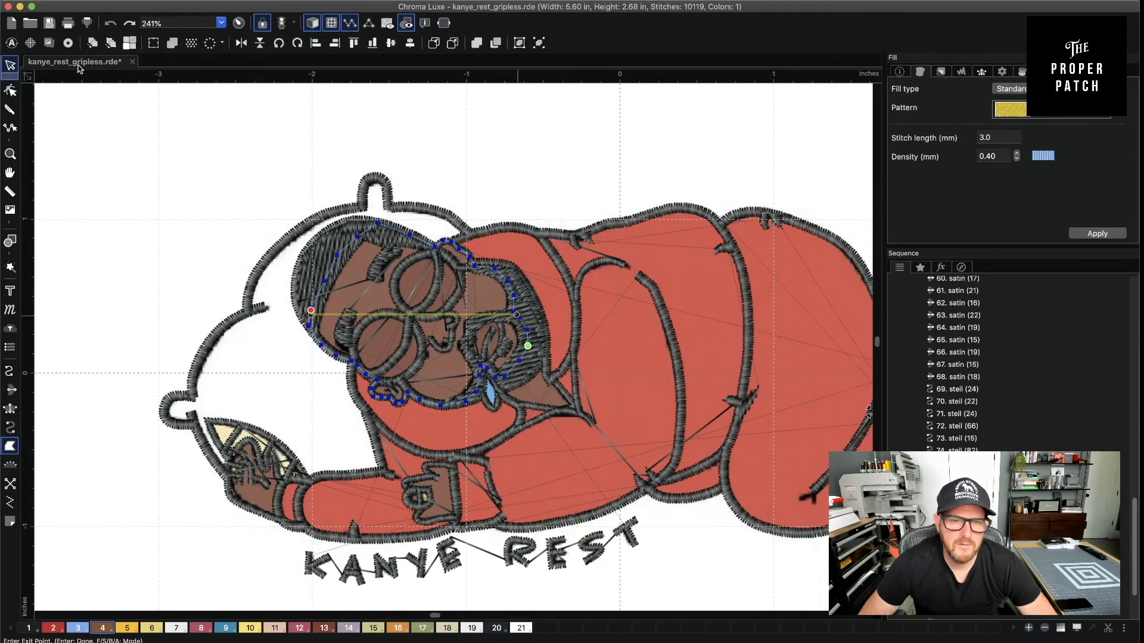
{"action": "key", "text": "Return"}
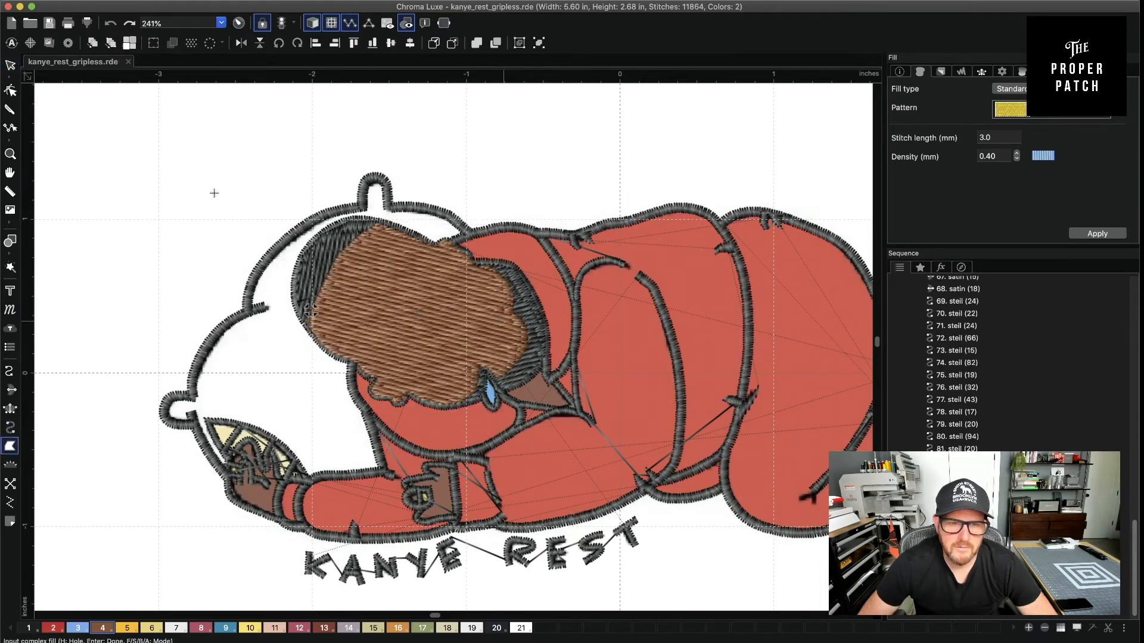
Tilt the face fill's stitch angle by raising the beard-side end of its angle line
{"action": "left_click", "coordinate": [13, 76]}
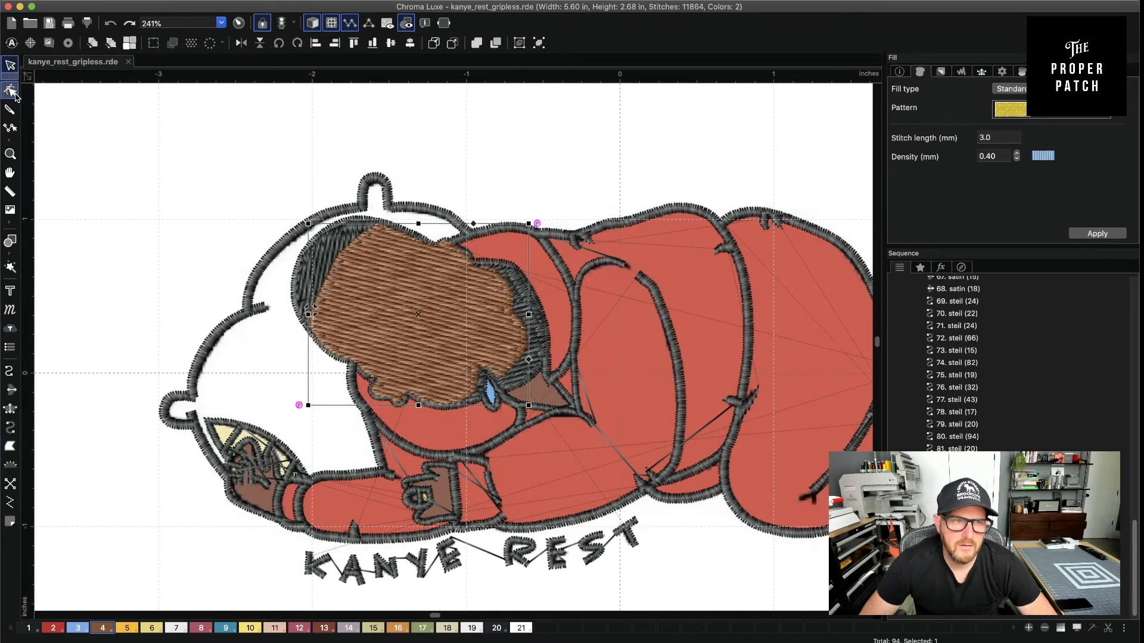
{"action": "left_click", "coordinate": [12, 90]}
{"action": "left_click", "coordinate": [11, 66]}
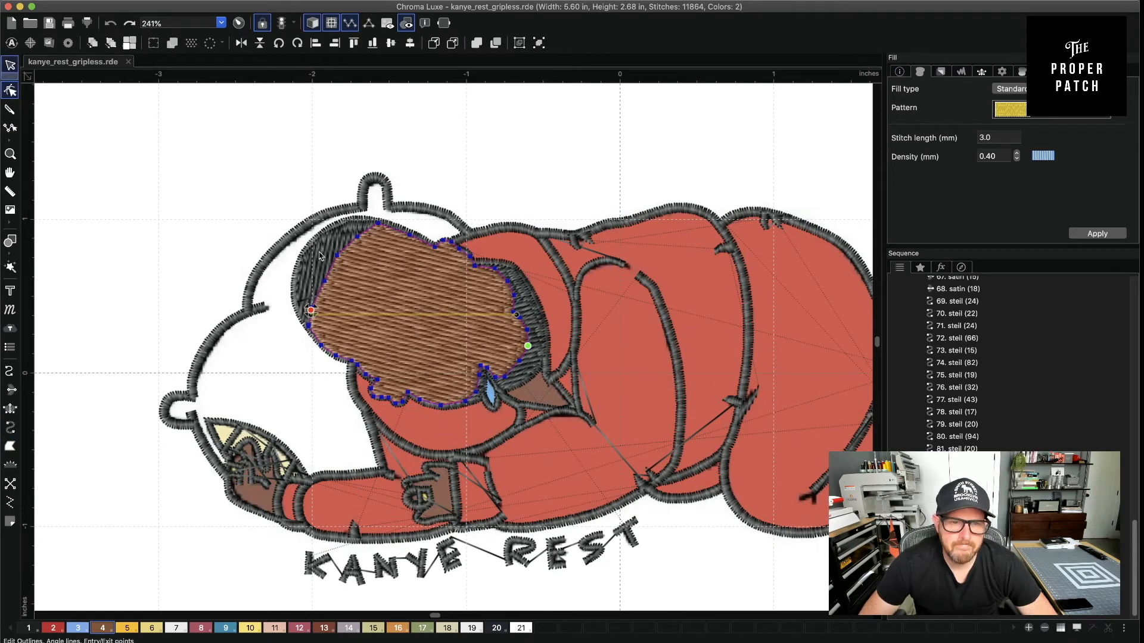
{"action": "left_click", "coordinate": [12, 90]}
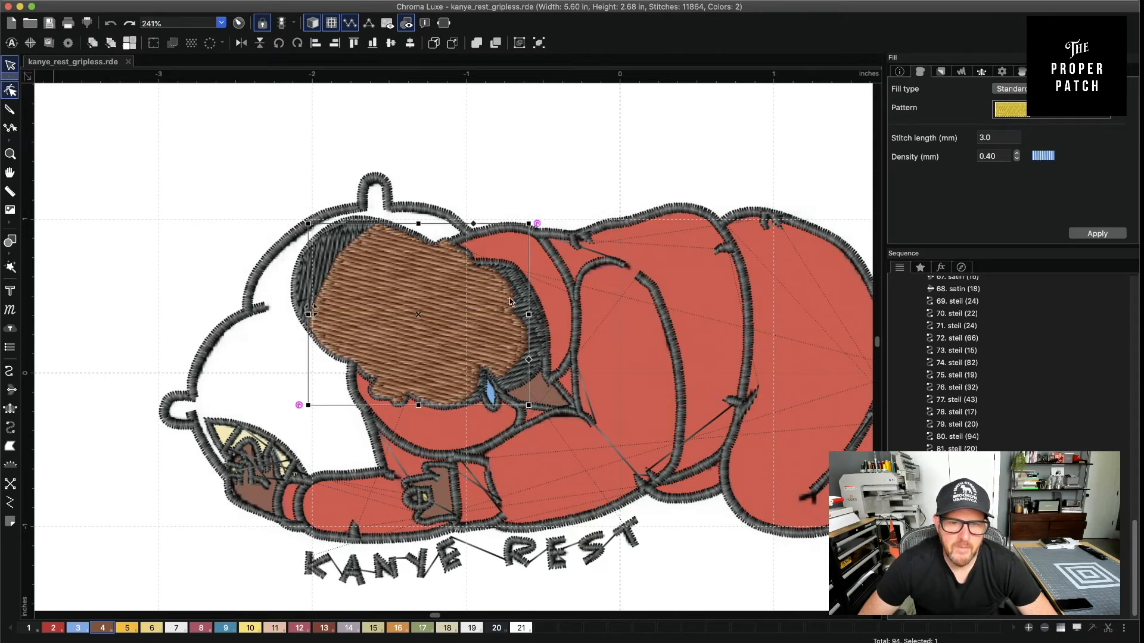
{"action": "left_click_drag", "start_coordinate": [506, 297], "coordinate": [505, 278]}
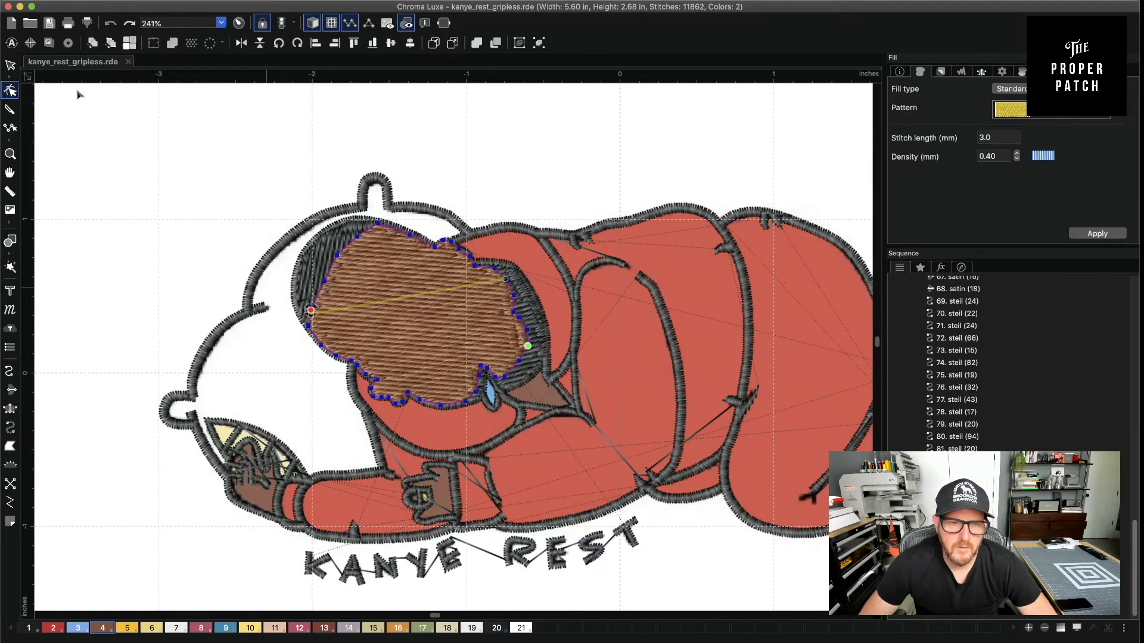
{"action": "left_click", "coordinate": [11, 66]}
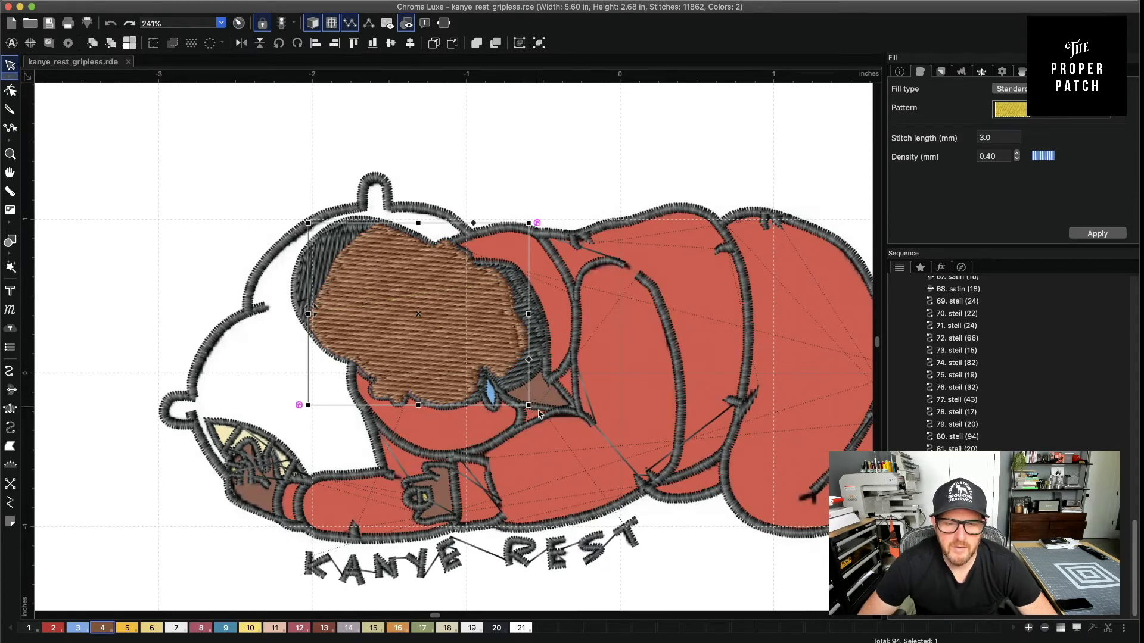
Create a brown complex fill over the triangular neck area between the beard and the red collar
{"action": "left_click", "coordinate": [11, 446]}
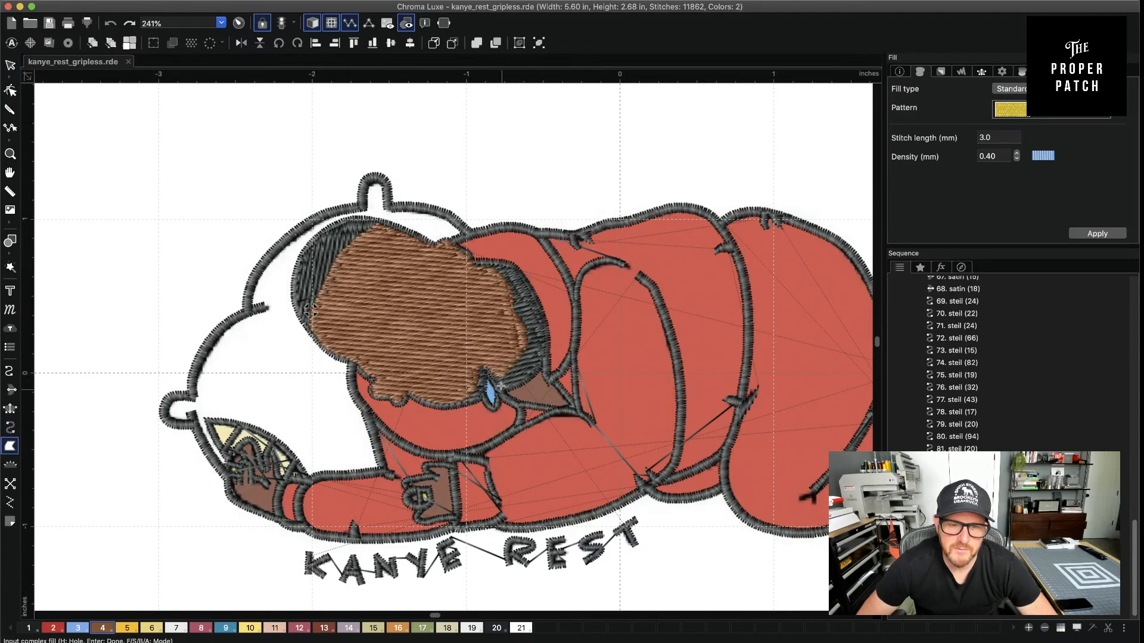
{"action": "left_click", "coordinate": [527, 405]}
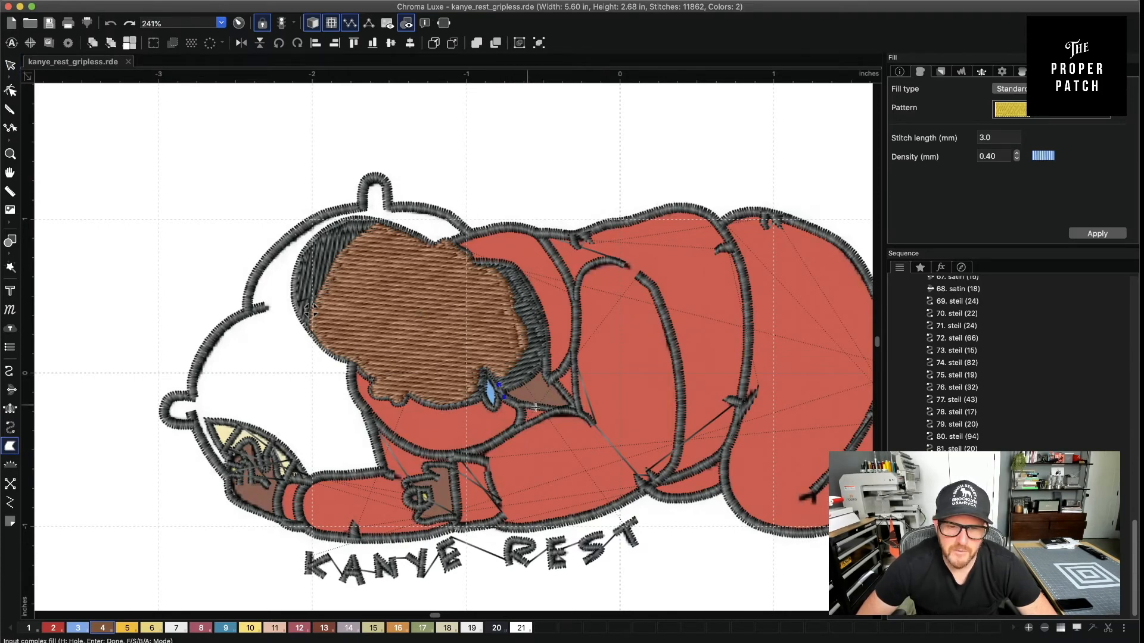
{"action": "left_click", "coordinate": [578, 410]}
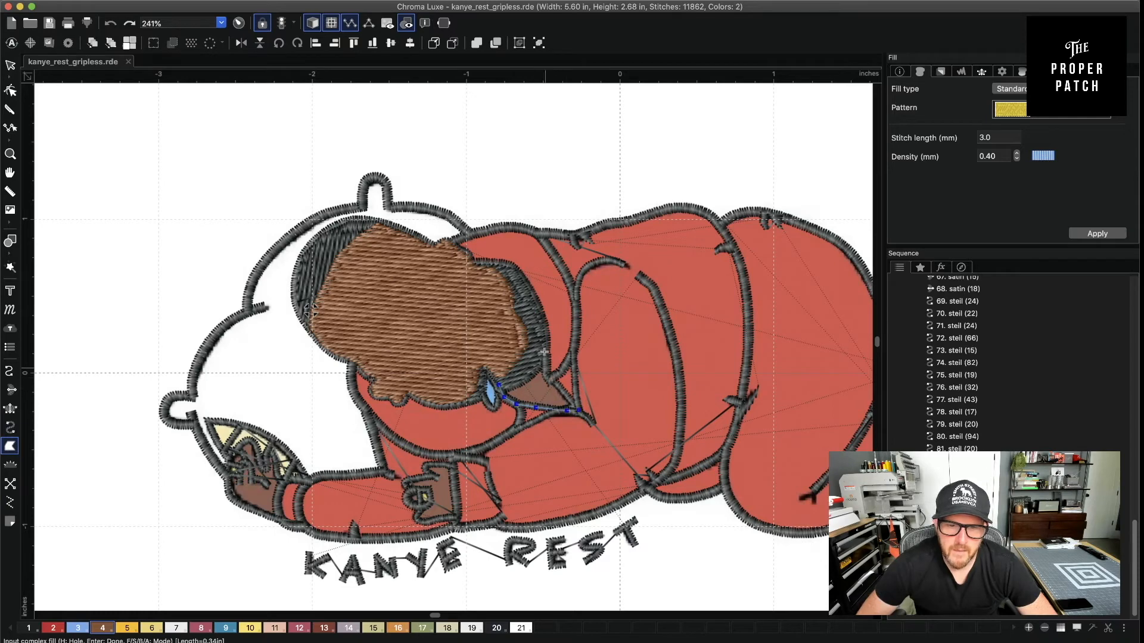
{"action": "left_click", "coordinate": [544, 353]}
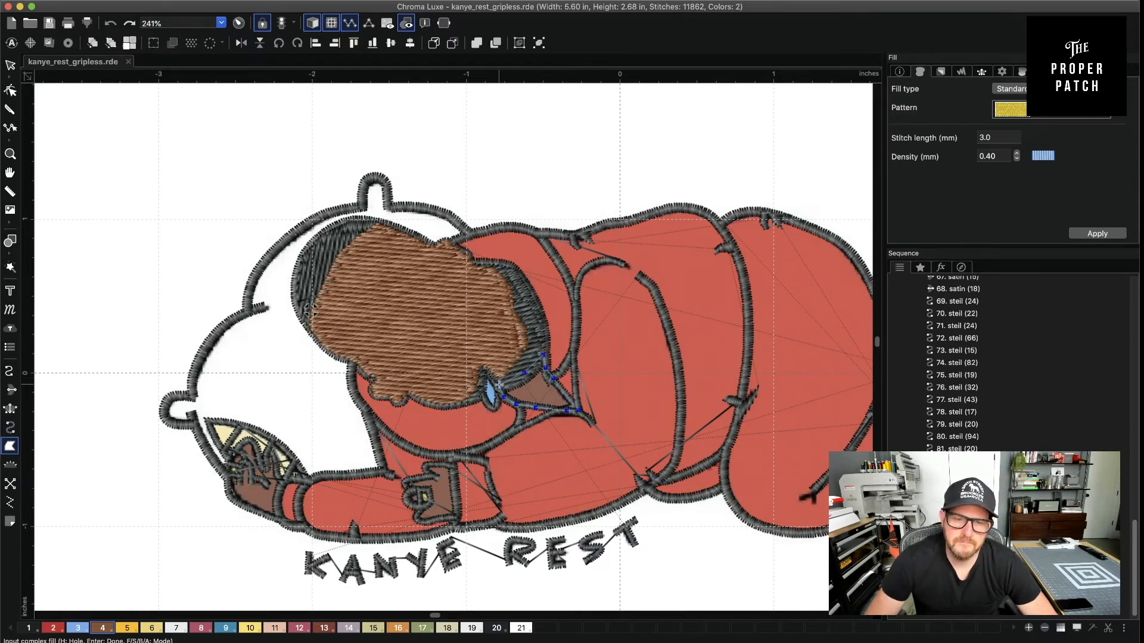
{"action": "key", "text": "Return"}
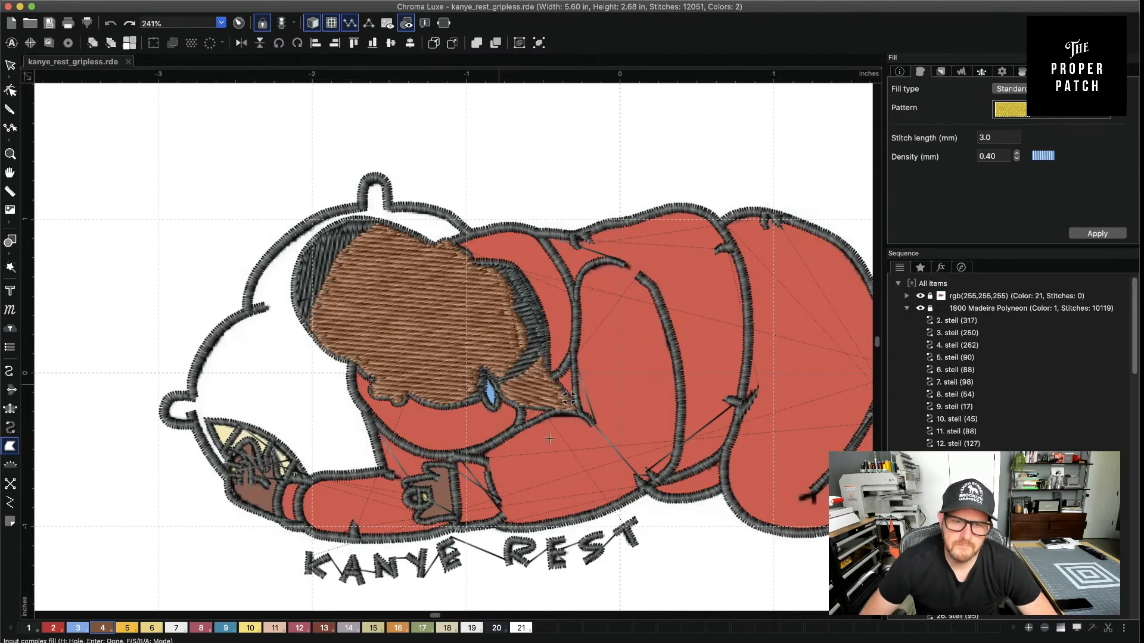
Outline a complex fill in brown around the fingers of the raised hand beside the cream patch and down its outer edge
{"action": "left_click", "coordinate": [240, 447]}
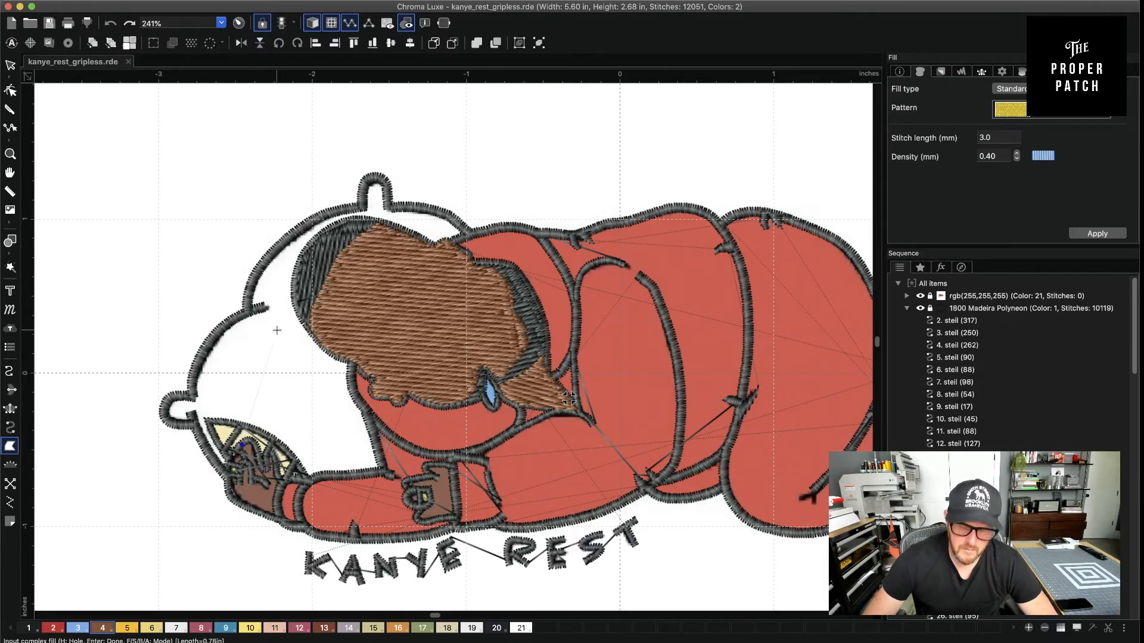
{"action": "scroll", "coordinate": [385, 398], "scroll_direction": "up", "scroll_amount": 1}
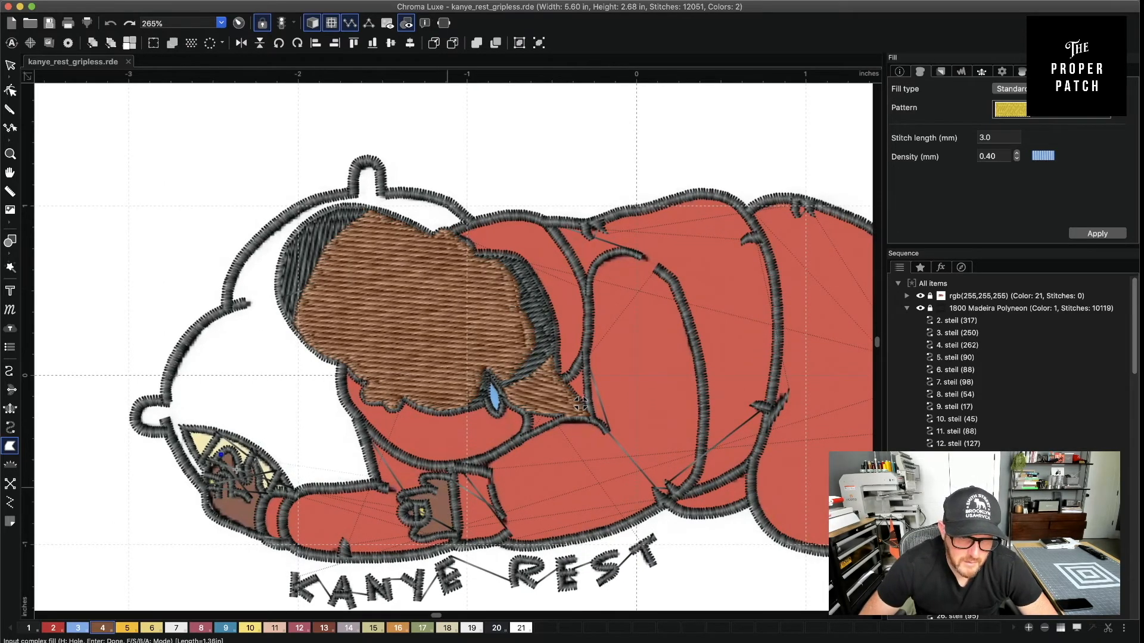
{"action": "left_click", "coordinate": [213, 460]}
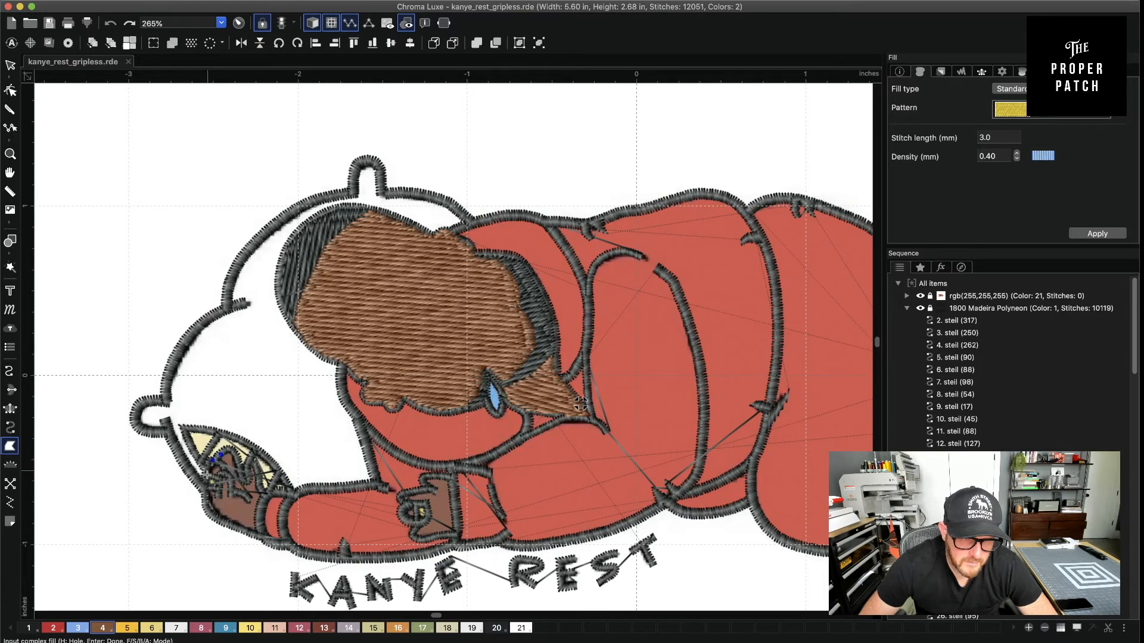
{"action": "left_click", "coordinate": [206, 470]}
{"action": "left_click", "coordinate": [207, 475]}
{"action": "left_click", "coordinate": [218, 478]}
{"action": "left_click", "coordinate": [220, 489]}
{"action": "left_click", "coordinate": [206, 488]}
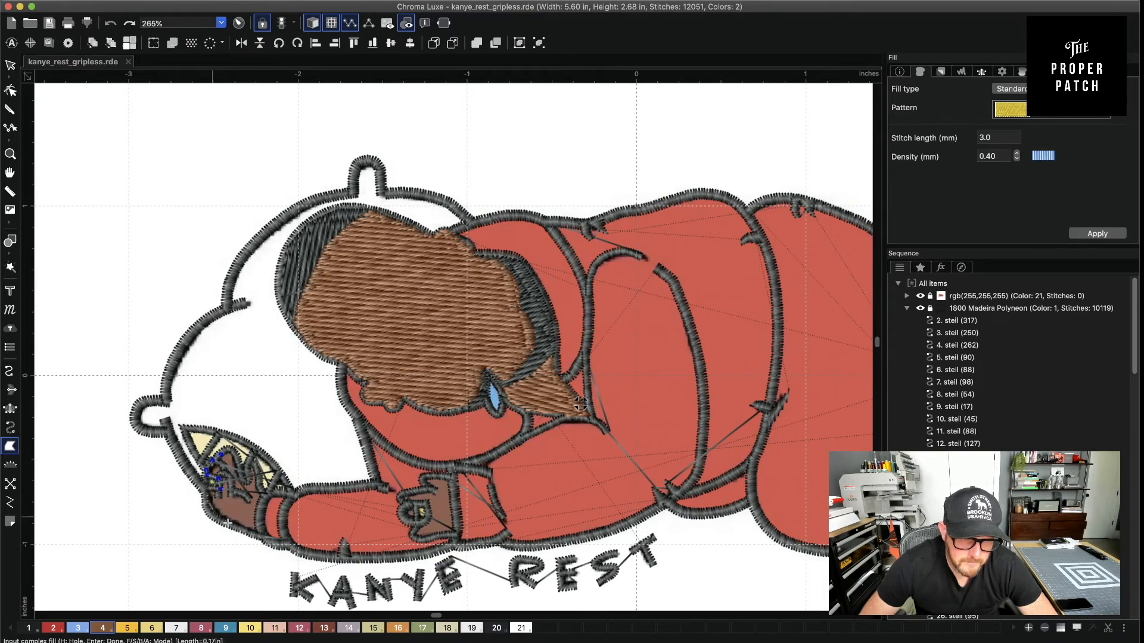
{"action": "left_click", "coordinate": [205, 506]}
{"action": "left_click", "coordinate": [214, 517]}
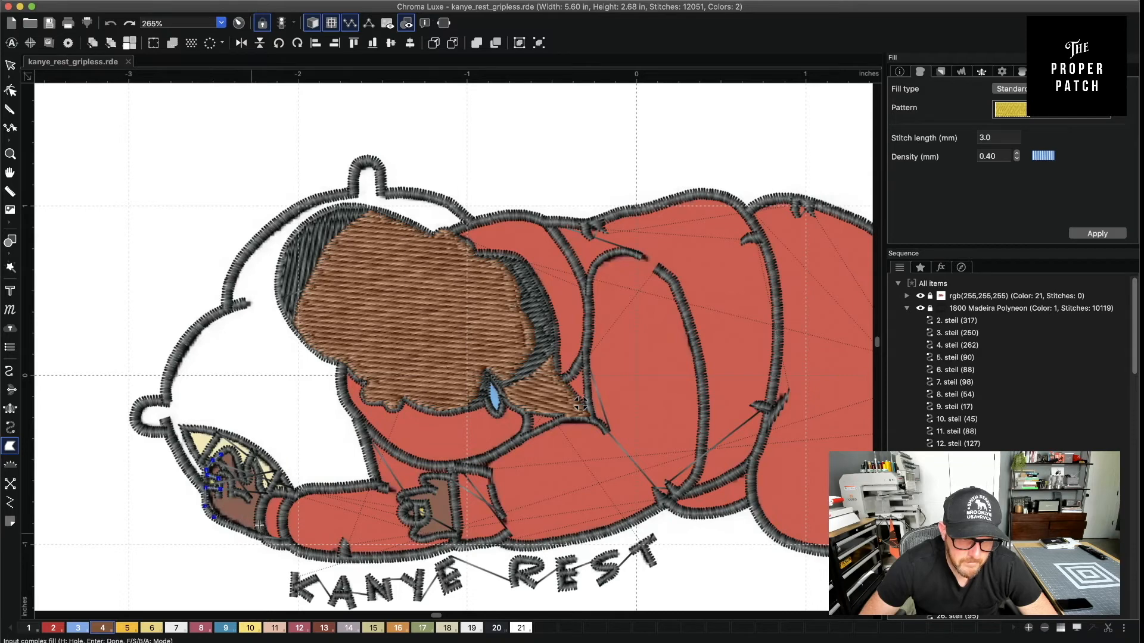
Carry the outline along the wrist cuff and back up to the fingertips, close it and generate the brown hand fill
{"action": "left_click", "coordinate": [235, 525]}
{"action": "left_click", "coordinate": [252, 534]}
{"action": "left_click", "coordinate": [263, 537]}
{"action": "left_click", "coordinate": [256, 523]}
{"action": "left_click", "coordinate": [261, 508]}
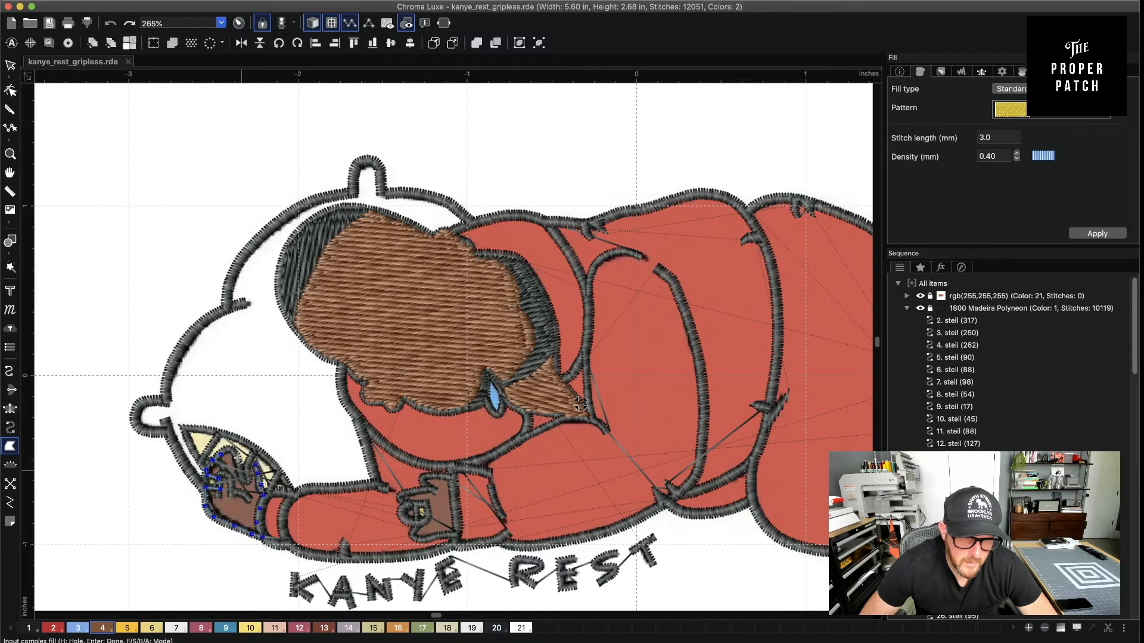
{"action": "left_click", "coordinate": [256, 465]}
{"action": "left_click", "coordinate": [250, 459]}
{"action": "left_click", "coordinate": [248, 473]}
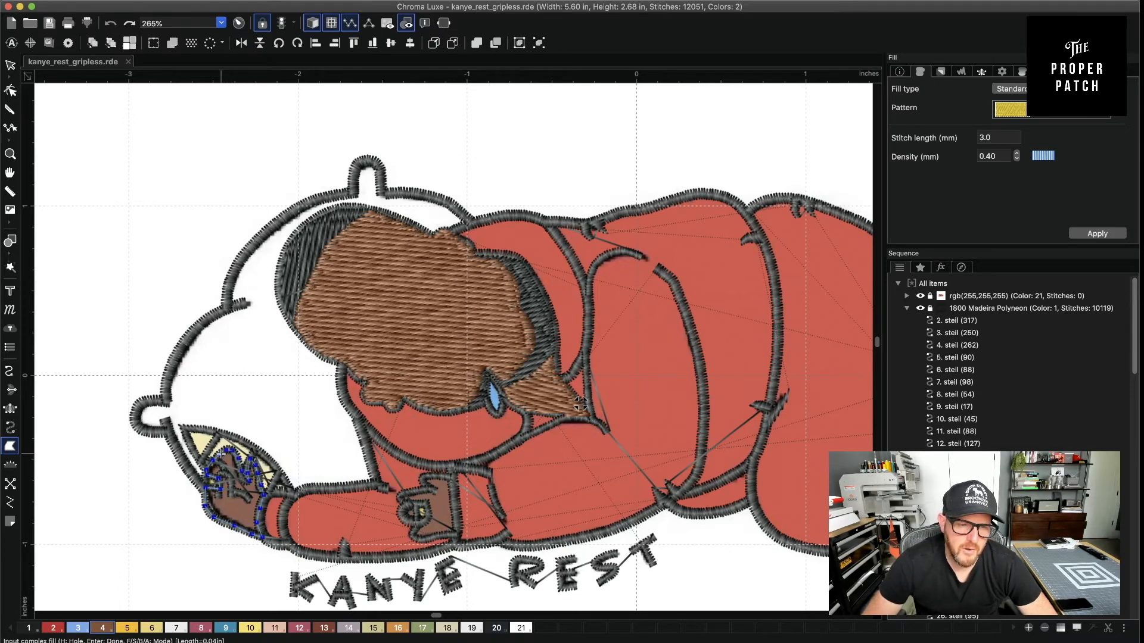
{"action": "key", "text": "Return"}
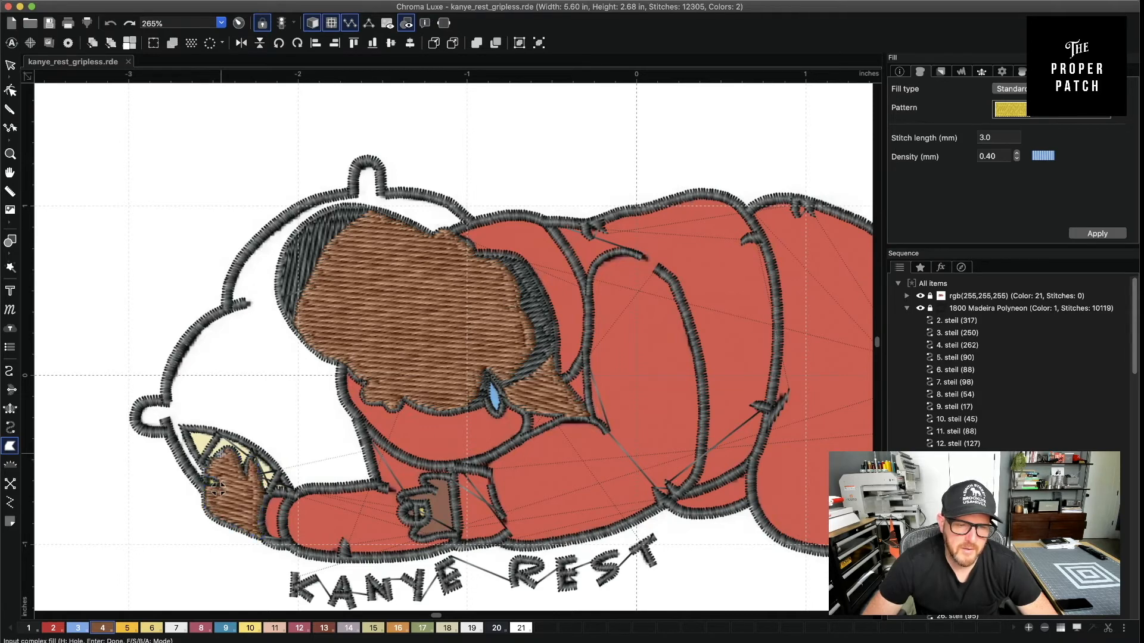
Outline a brown complex fill along the upper edge of the second hand, around its fingers and past the small ring shape
{"action": "left_click", "coordinate": [425, 476]}
{"action": "left_click", "coordinate": [432, 489]}
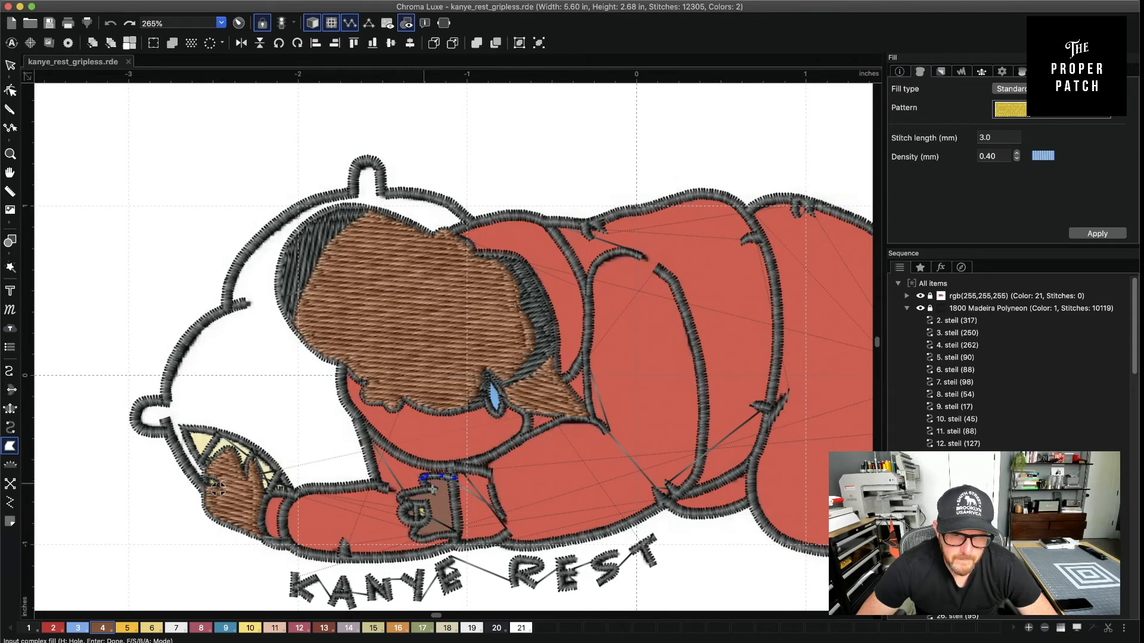
{"action": "left_click", "coordinate": [406, 500]}
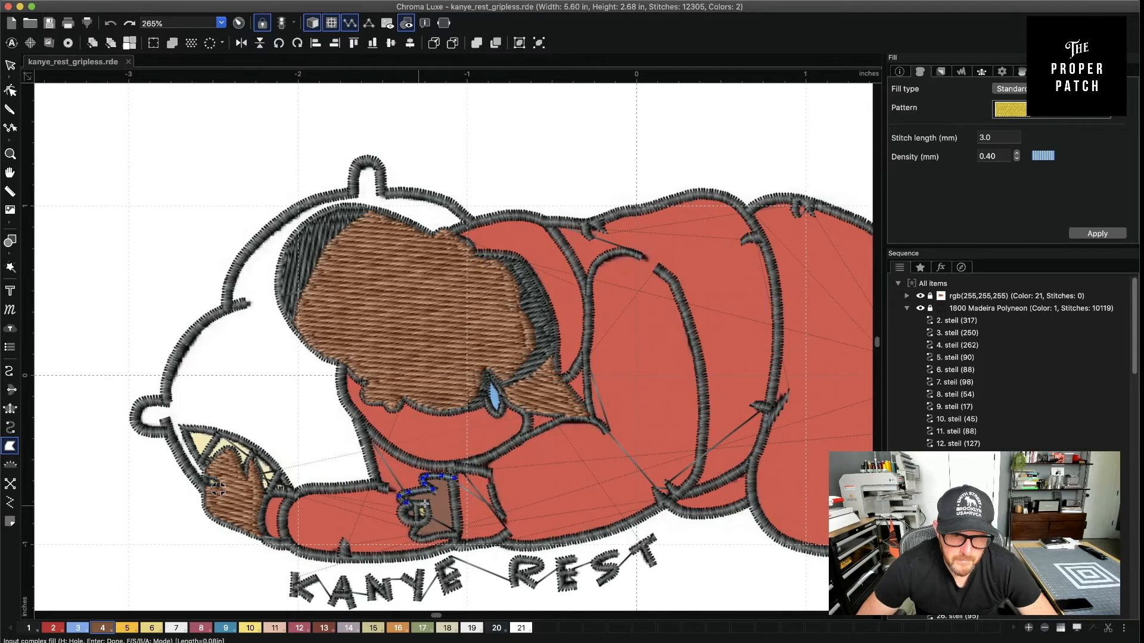
{"action": "left_click", "coordinate": [425, 504]}
{"action": "left_click", "coordinate": [429, 514]}
{"action": "left_click", "coordinate": [426, 523]}
{"action": "left_click", "coordinate": [418, 526]}
{"action": "left_click", "coordinate": [414, 534]}
{"action": "left_click", "coordinate": [436, 537]}
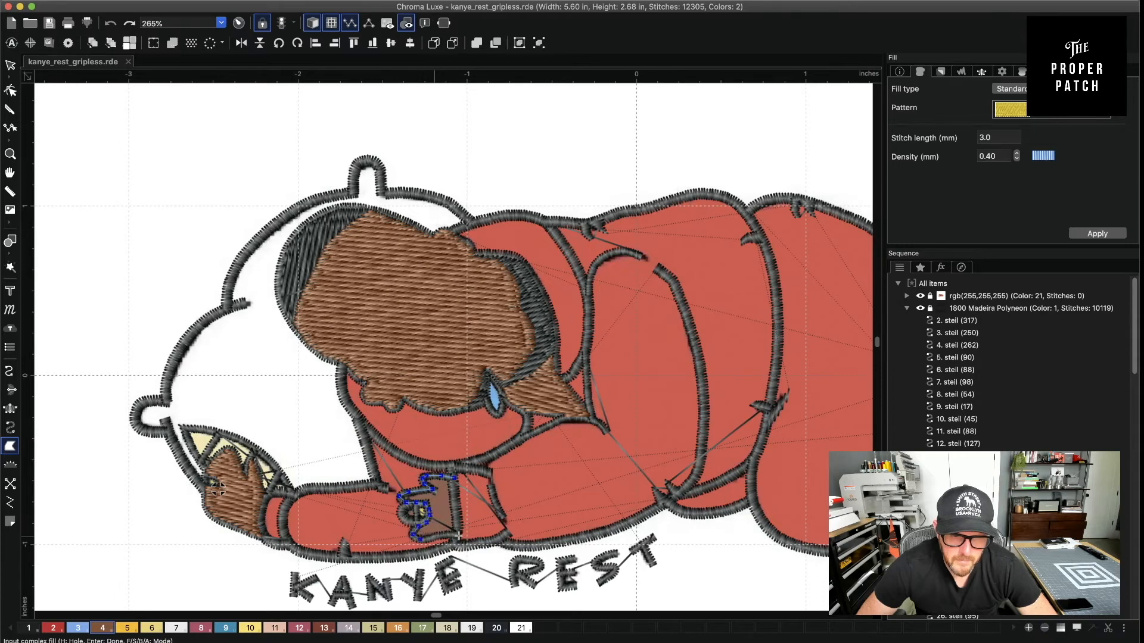
Finish the second hand's outline along the sleeve cuff, close it and generate the brown fill with default entry and exit points
{"action": "left_click", "coordinate": [458, 535]}
{"action": "left_click", "coordinate": [455, 479]}
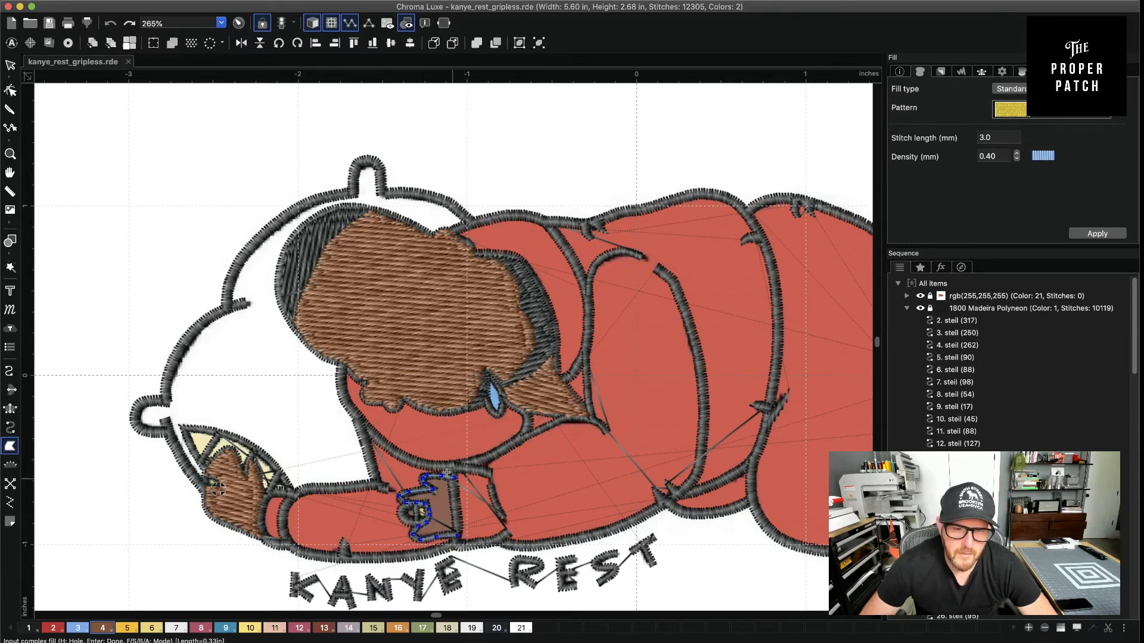
{"action": "key", "text": "Return"}
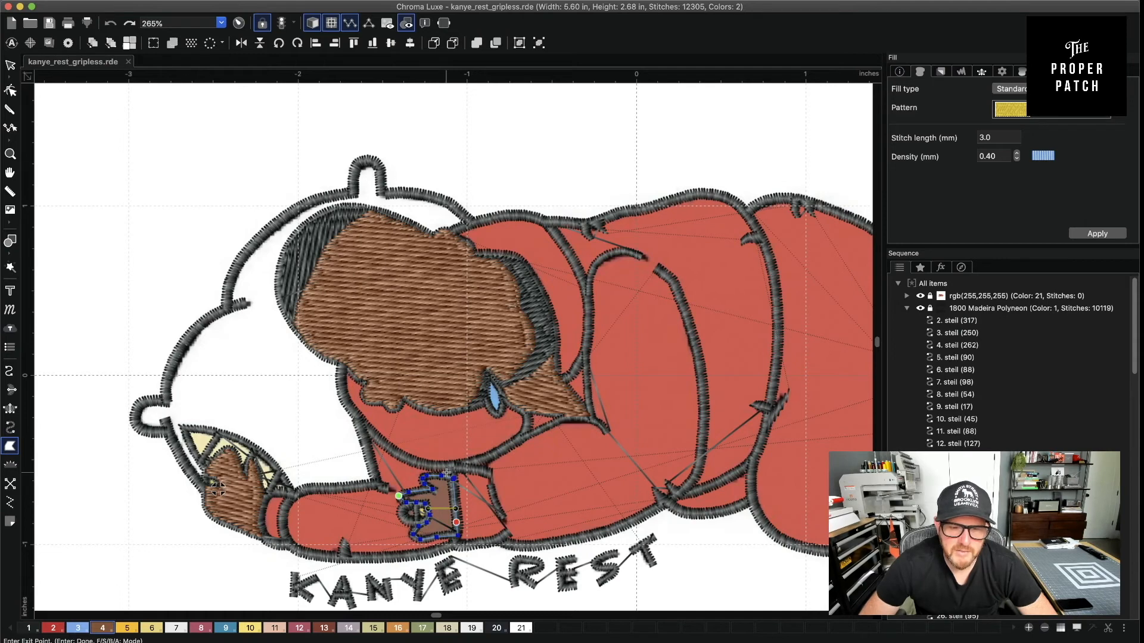
{"action": "key", "text": "Return"}
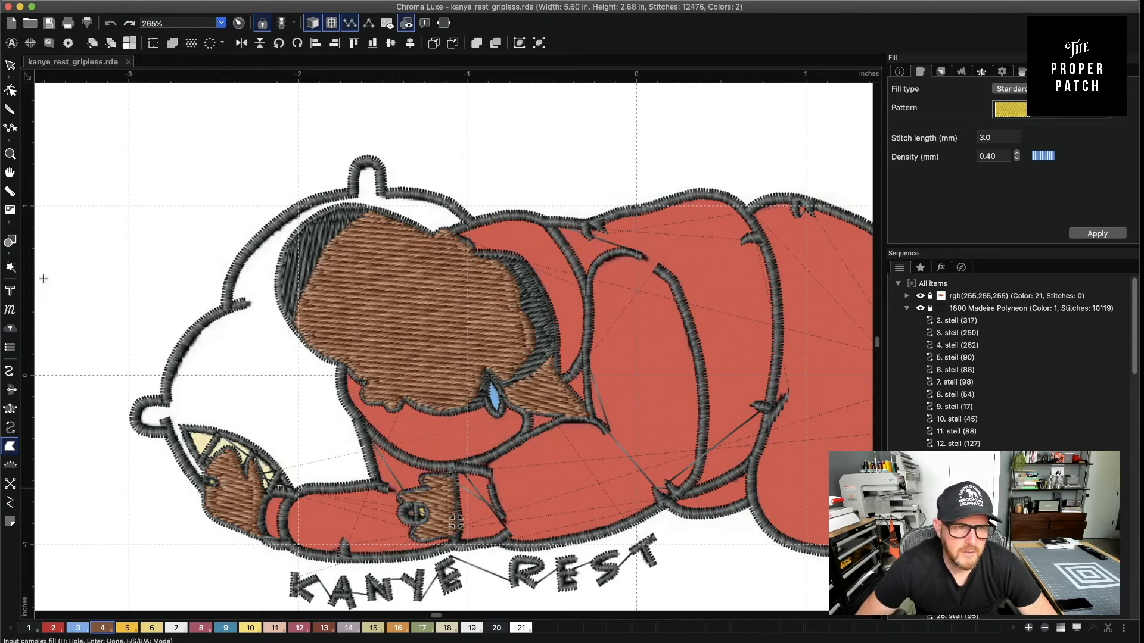
Create a small brown complex fill over the rounded fingertip at the outer edge of the second hand
{"action": "left_click", "coordinate": [407, 507]}
{"action": "left_click", "coordinate": [401, 509]}
{"action": "left_click", "coordinate": [410, 522]}
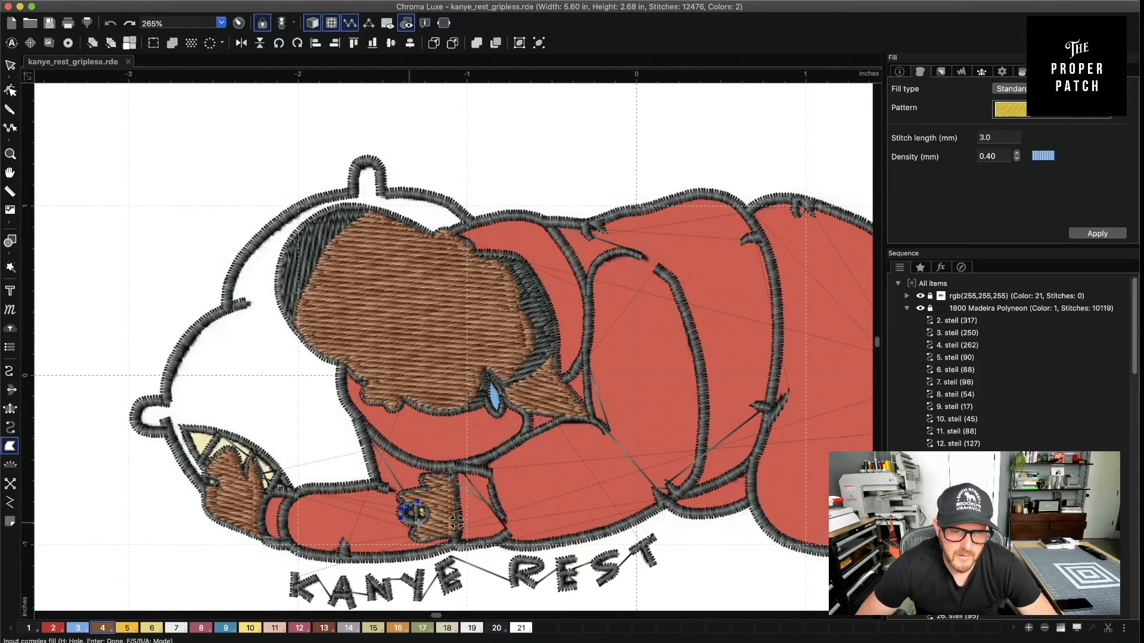
{"action": "left_click", "coordinate": [417, 519]}
{"action": "left_click", "coordinate": [418, 502]}
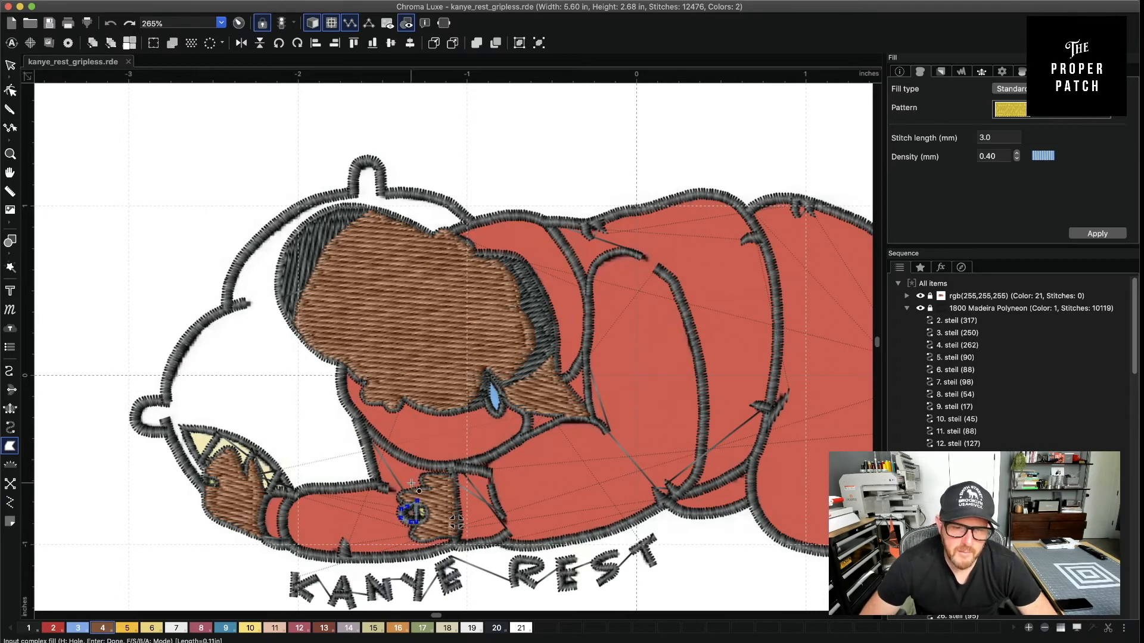
{"action": "key", "text": "Return"}
{"action": "key", "text": "Return"}
{"action": "key", "text": "Return"}
{"action": "key", "text": "Return"}
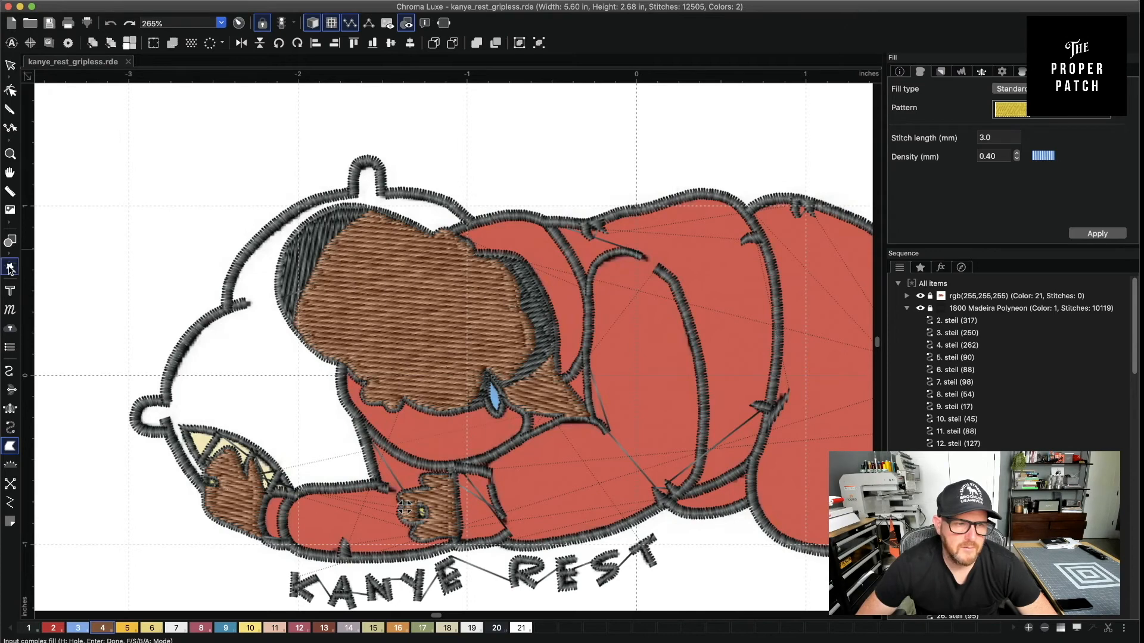
Try an automatic magic wand fill on the red area below the face, and delete the fill it generates
{"action": "left_click", "coordinate": [453, 443]}
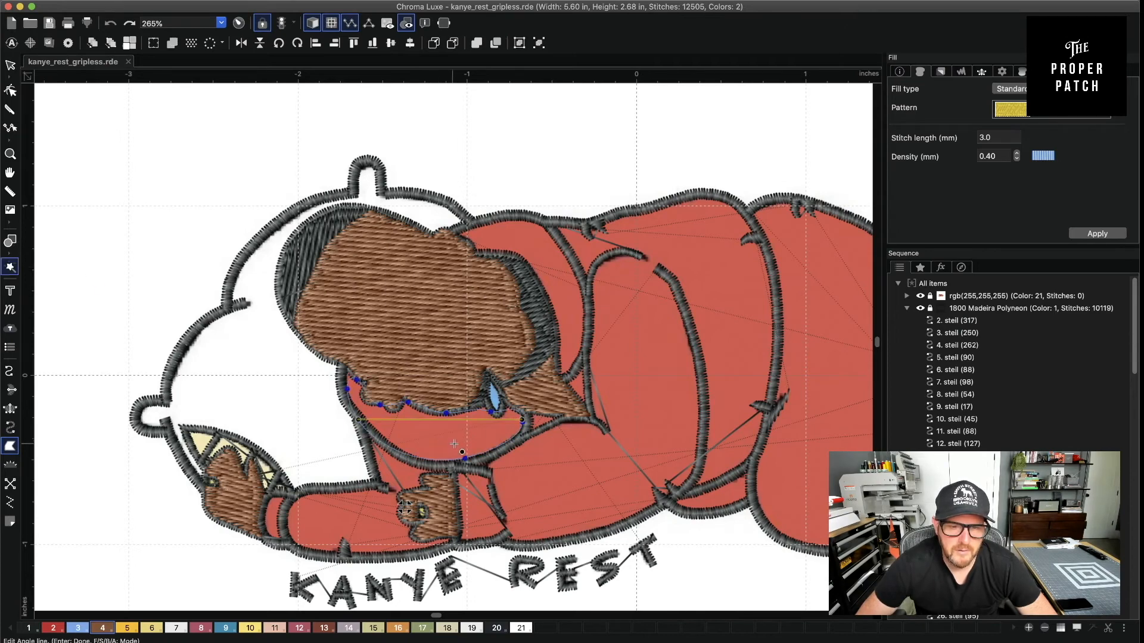
{"action": "left_click_drag", "start_coordinate": [455, 445], "coordinate": [363, 374]}
{"action": "left_click_drag", "start_coordinate": [488, 407], "coordinate": [406, 453]}
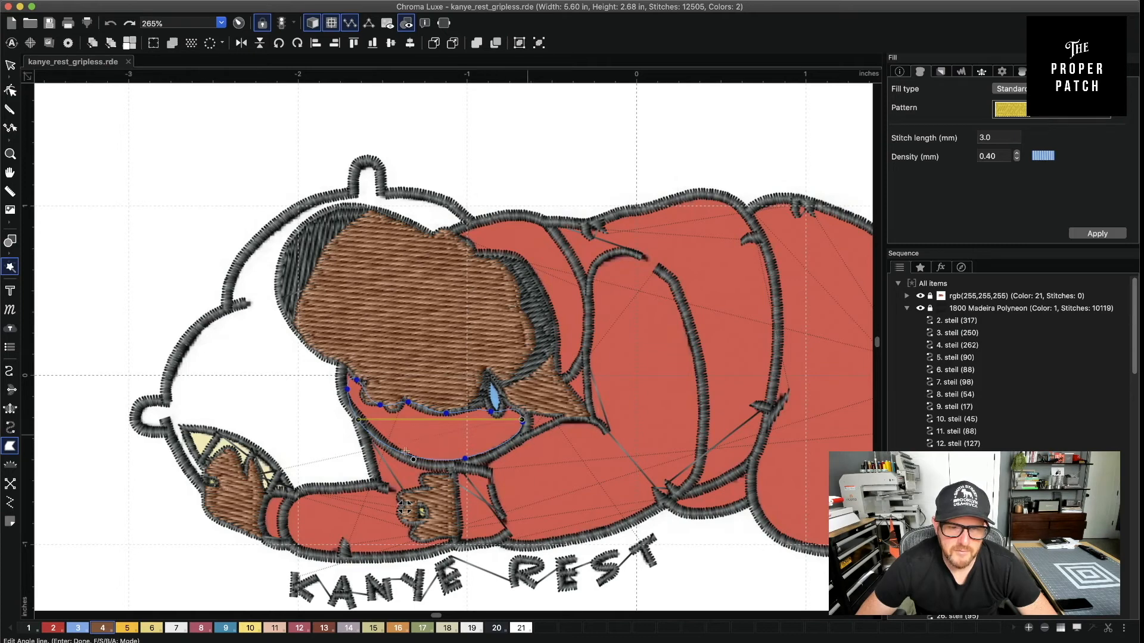
{"action": "left_click_drag", "start_coordinate": [341, 380], "coordinate": [361, 390]}
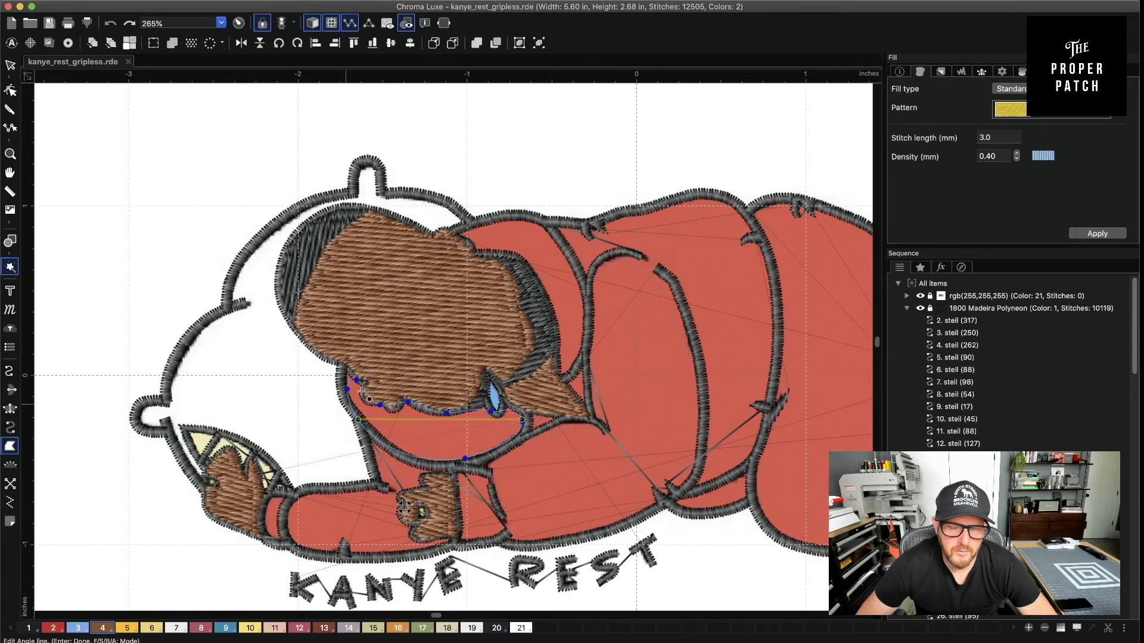
{"action": "left_click", "coordinate": [11, 65]}
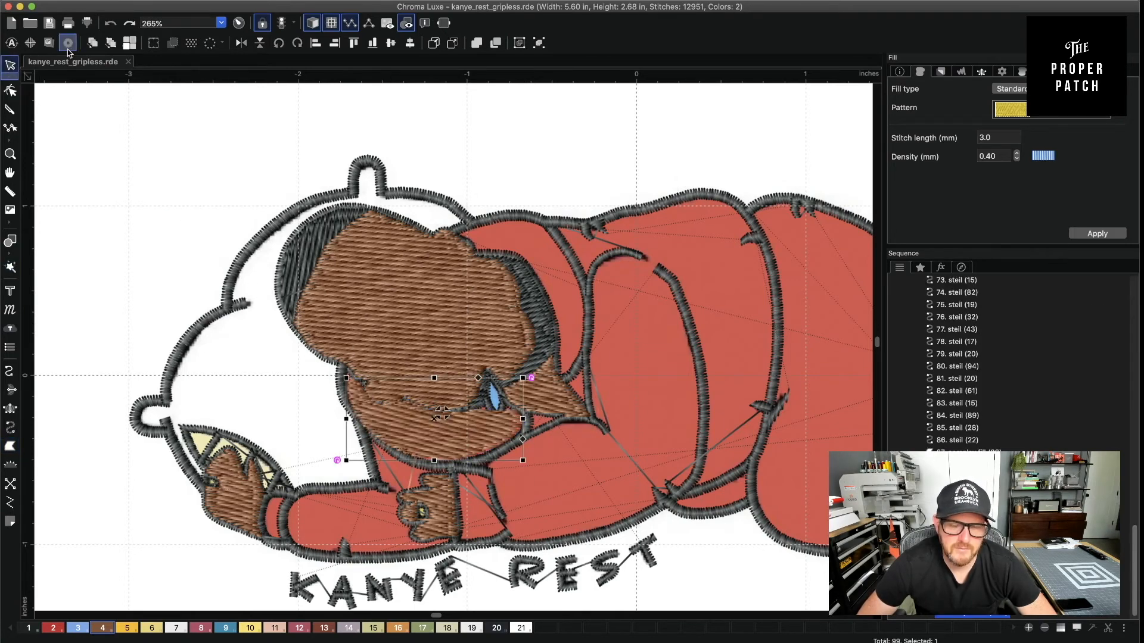
{"action": "key", "text": "Delete"}
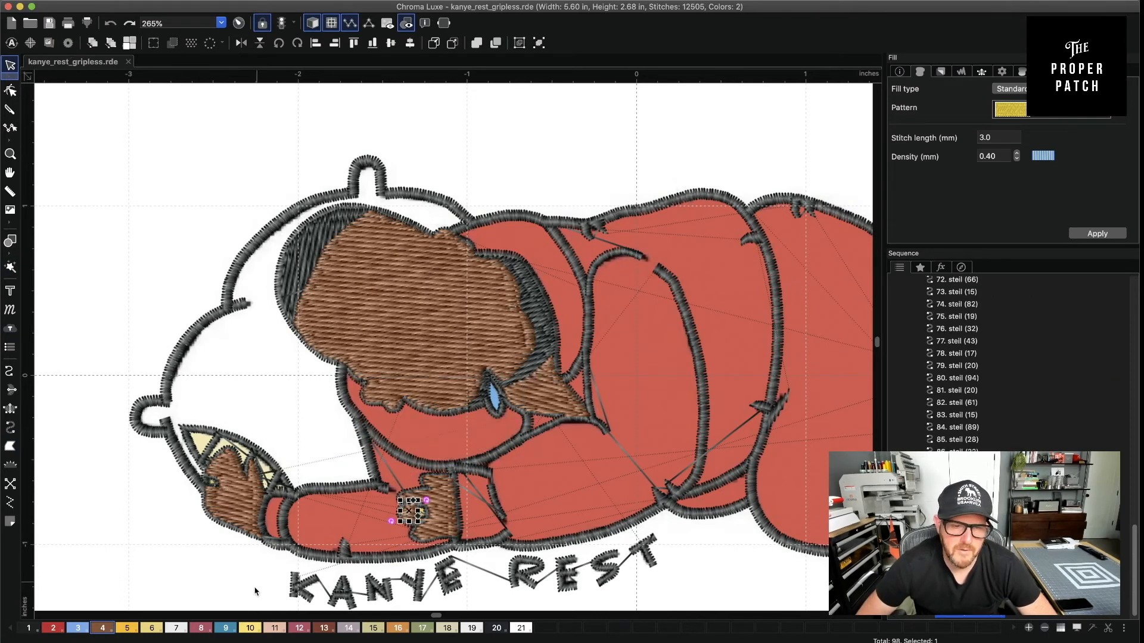
{"action": "left_click", "coordinate": [732, 547]}
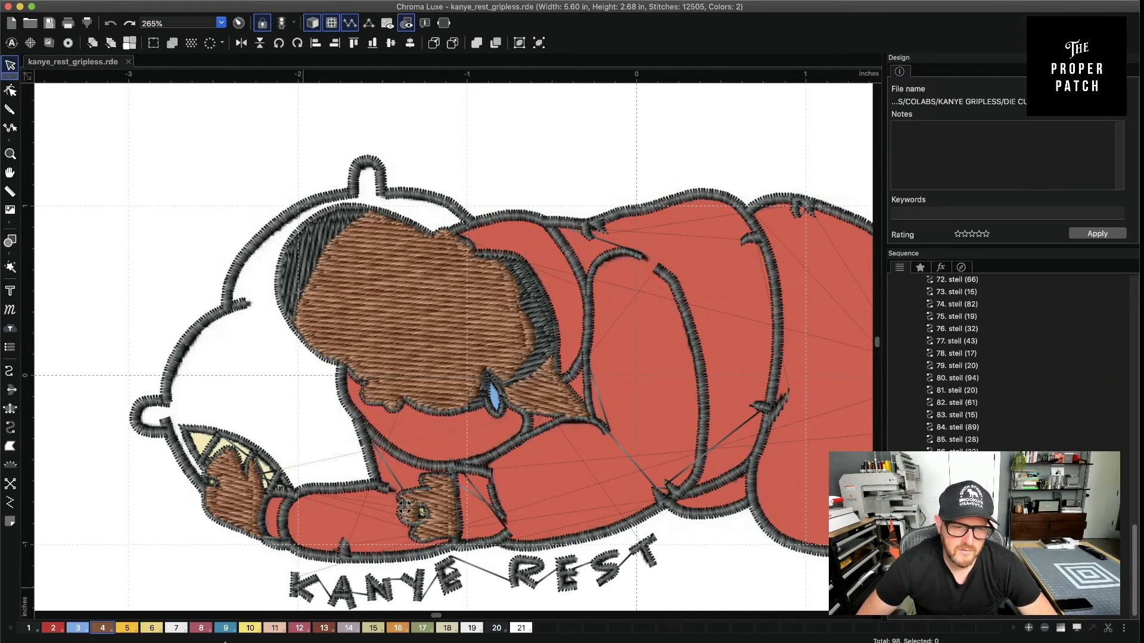
Create a complex fill over the teardrop shape in Caribbean Blue, thread color 3
{"action": "left_click", "coordinate": [78, 627]}
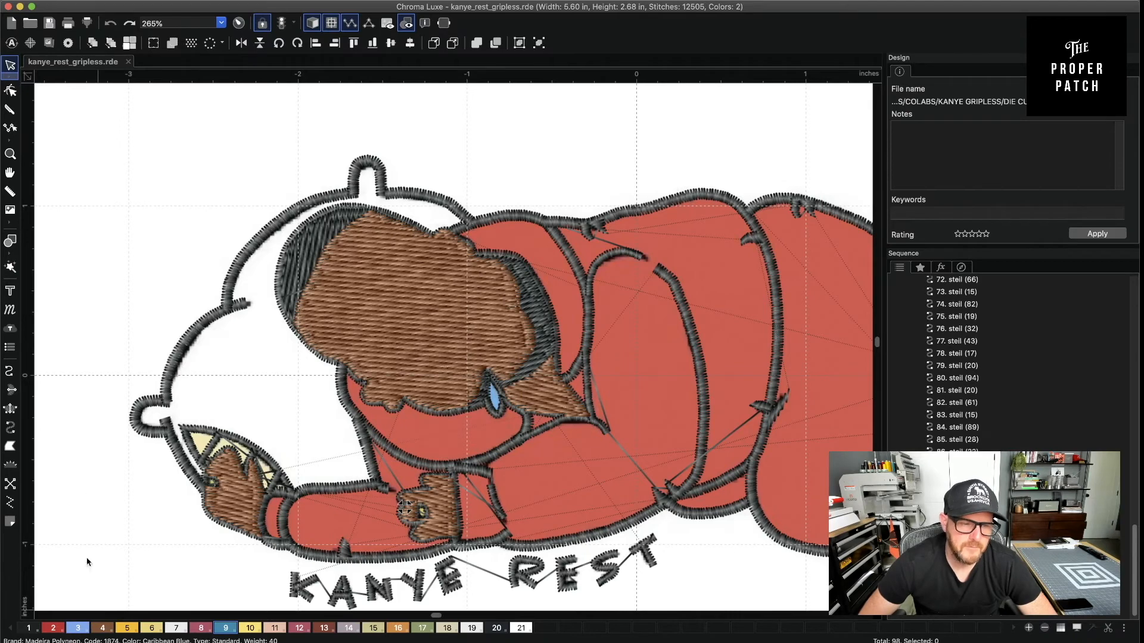
{"action": "left_click", "coordinate": [10, 446]}
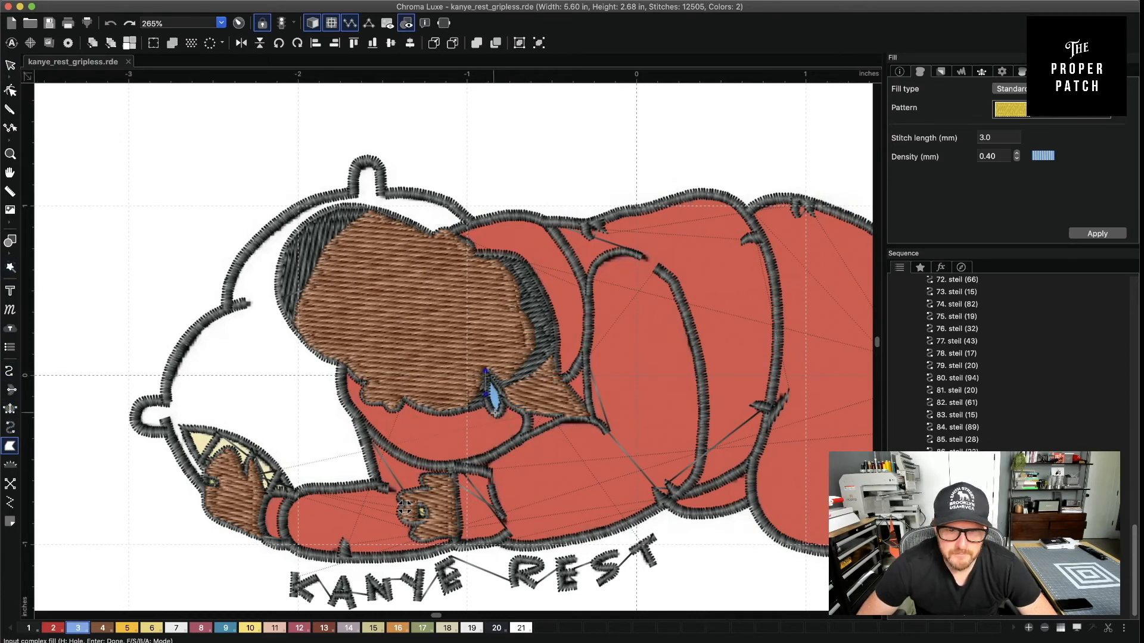
{"action": "left_click", "coordinate": [494, 412]}
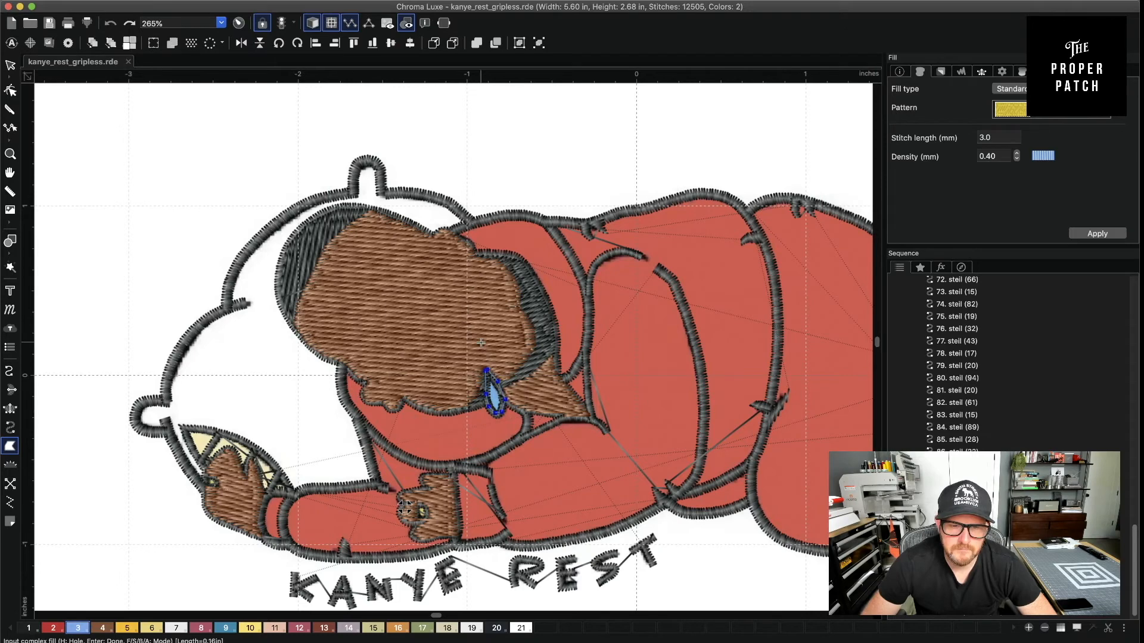
{"action": "key", "text": "Return"}
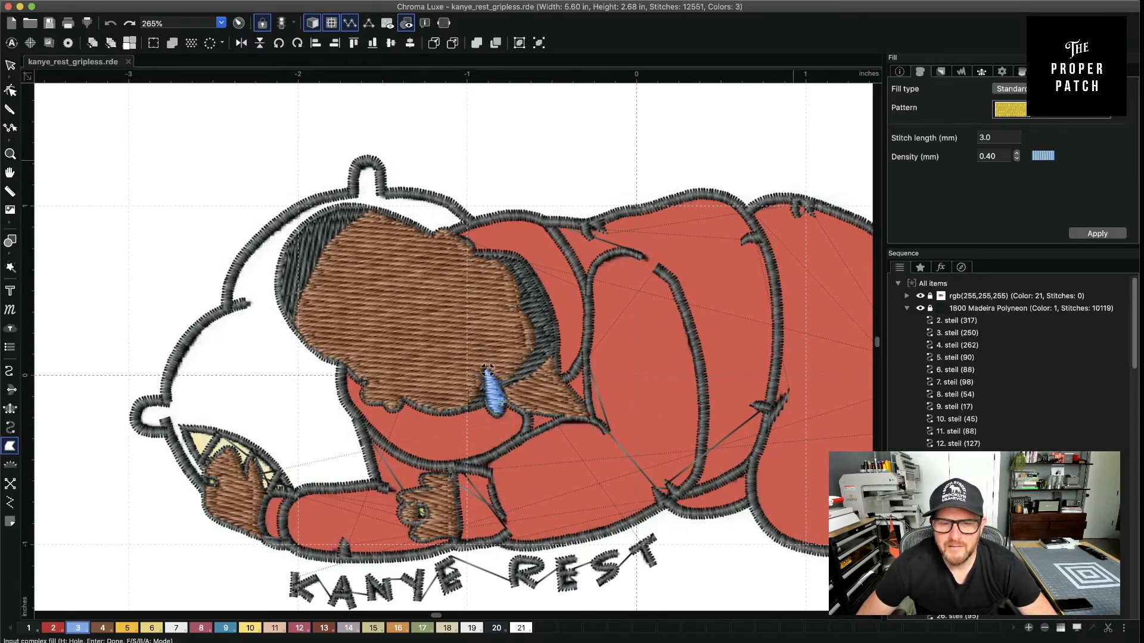
Set the fill density to 0.30 mm, apply it and clear the selection
{"action": "left_click", "coordinate": [1017, 159]}
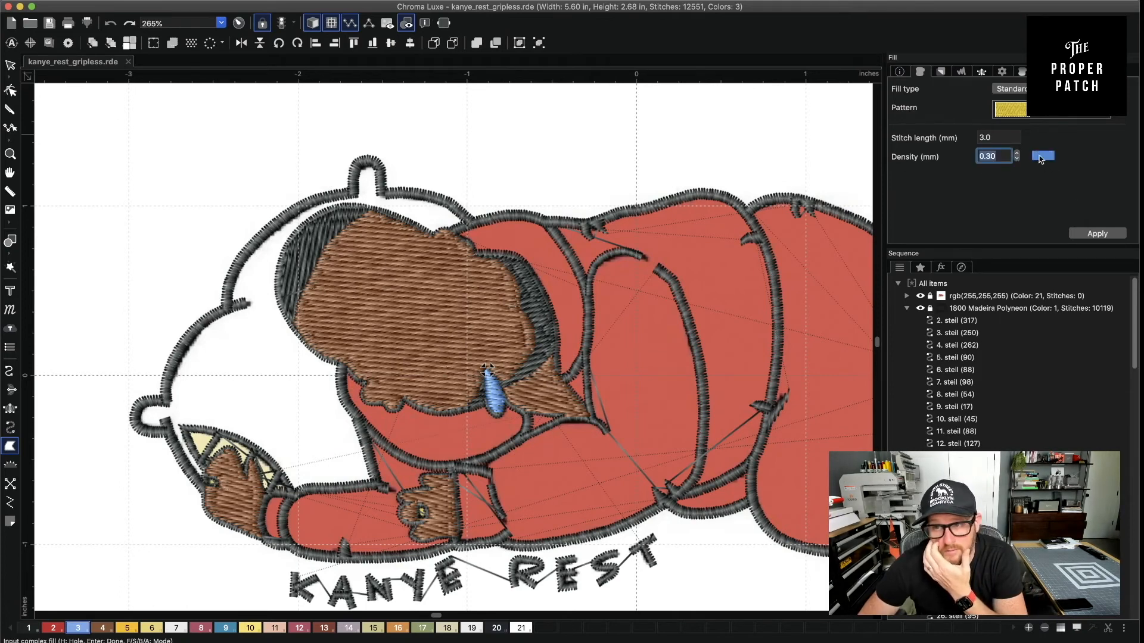
{"action": "left_click", "coordinate": [1099, 233]}
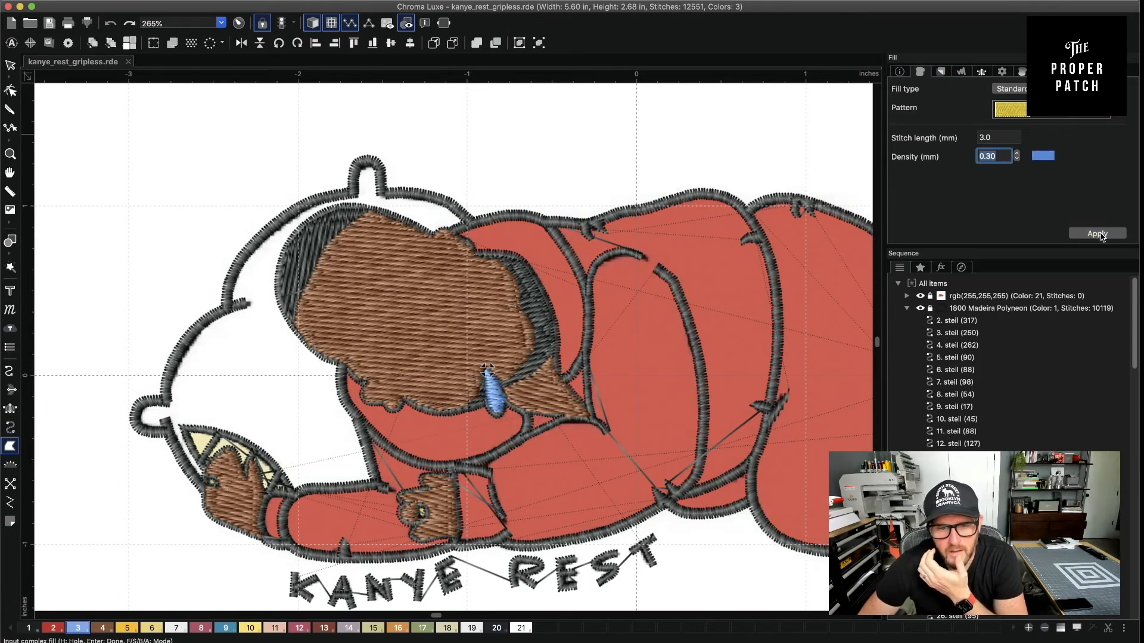
{"action": "left_click", "coordinate": [1102, 234]}
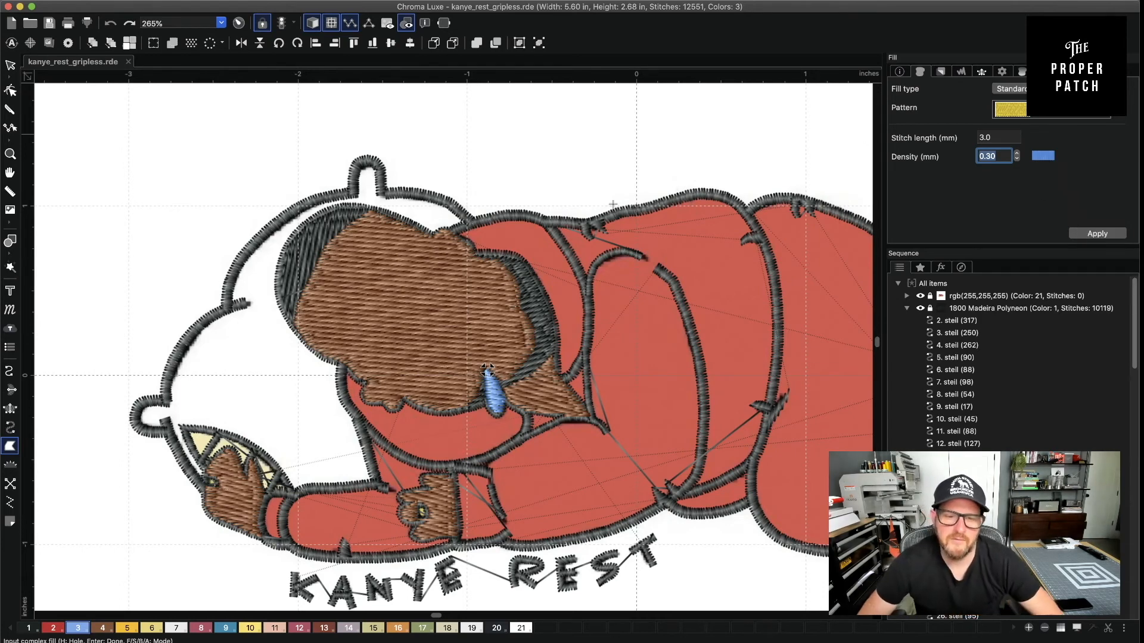
{"action": "left_click", "coordinate": [10, 65]}
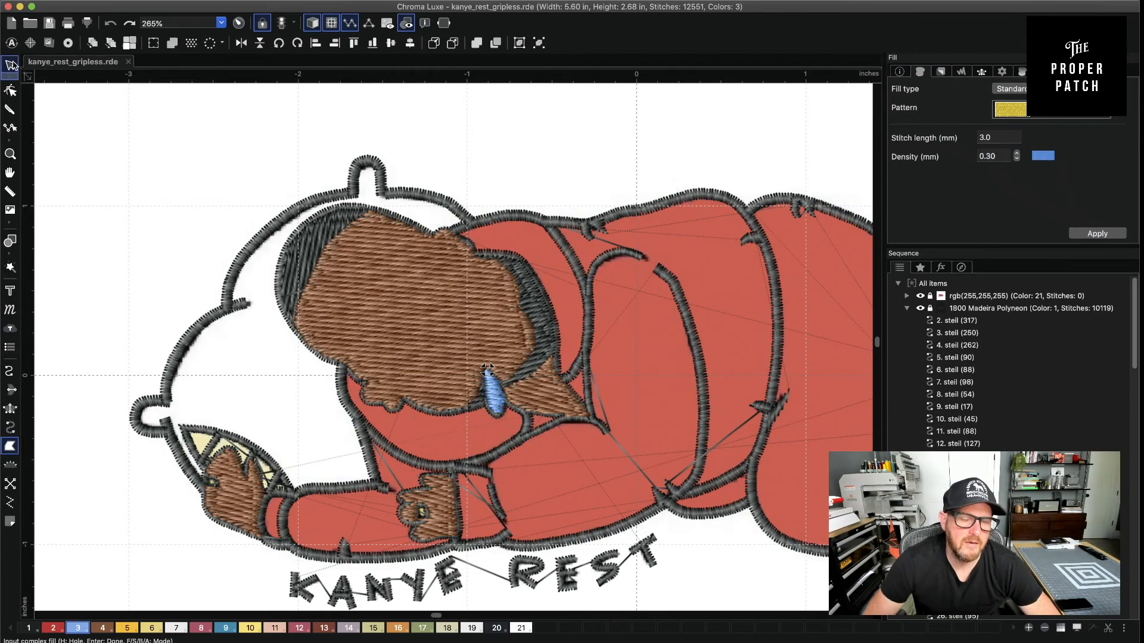
{"action": "left_click", "coordinate": [738, 581]}
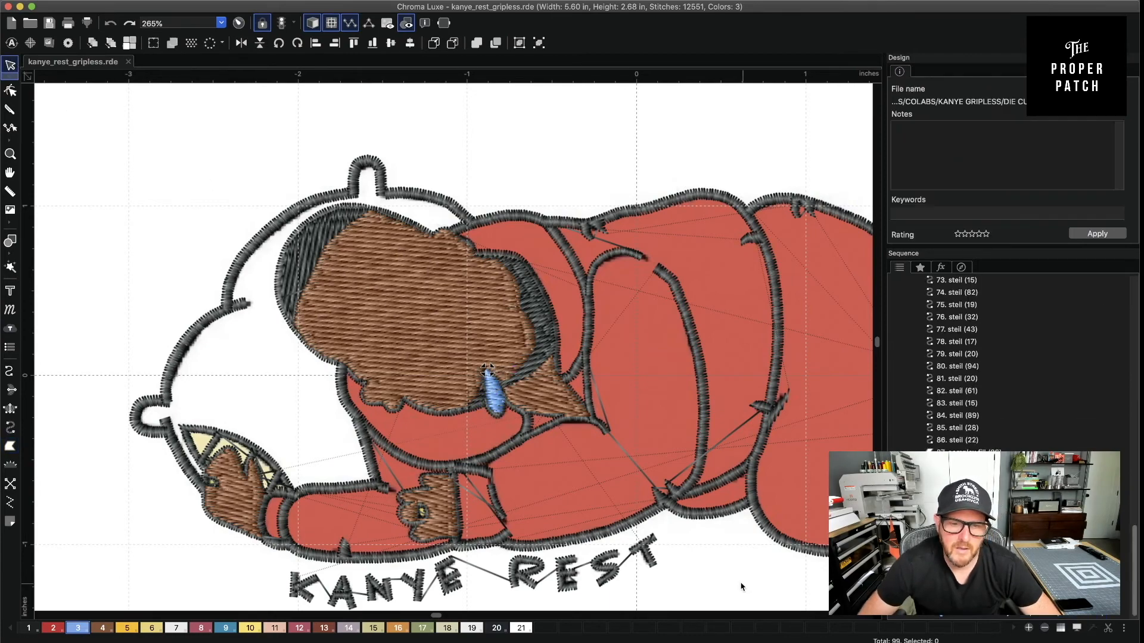
Choose red, thread color 2, for the suit's complex fills
{"action": "key", "text": "h"}
{"action": "scroll", "coordinate": [633, 427], "scroll_direction": "down", "scroll_amount": 5}
{"action": "scroll", "coordinate": [633, 426], "scroll_direction": "right", "scroll_amount": 5}
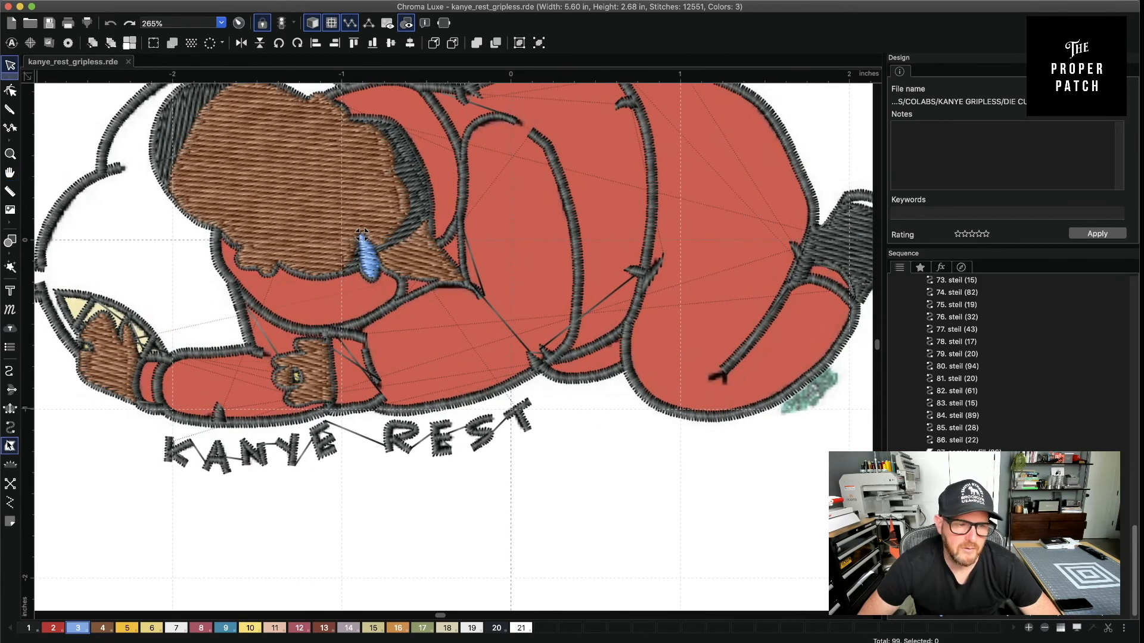
{"action": "left_click", "coordinate": [10, 446]}
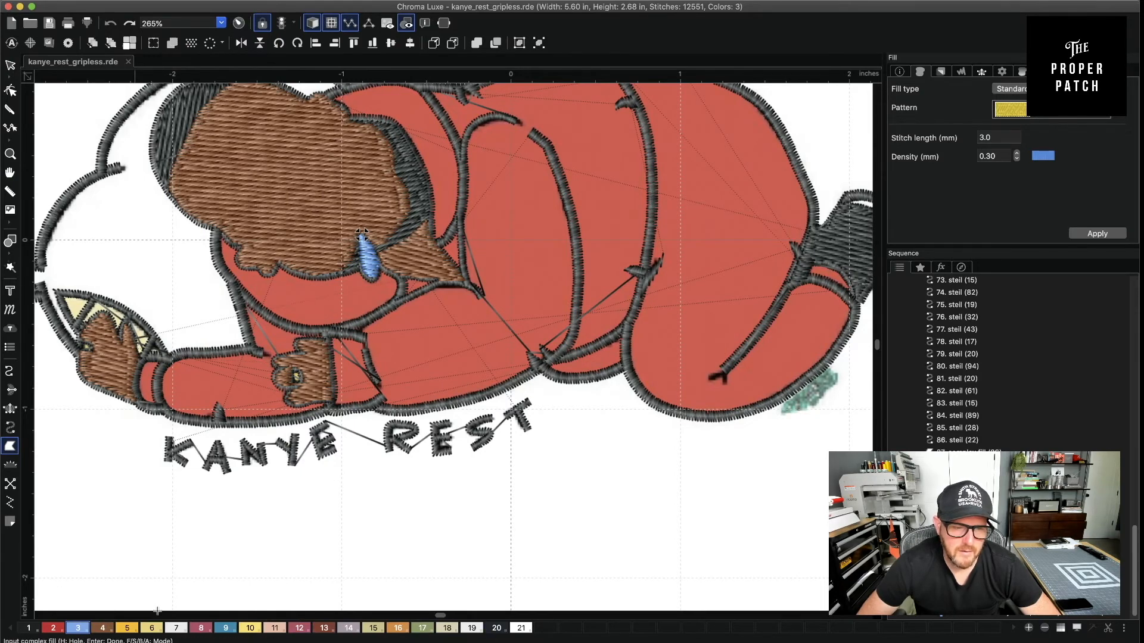
{"action": "left_click", "coordinate": [53, 627]}
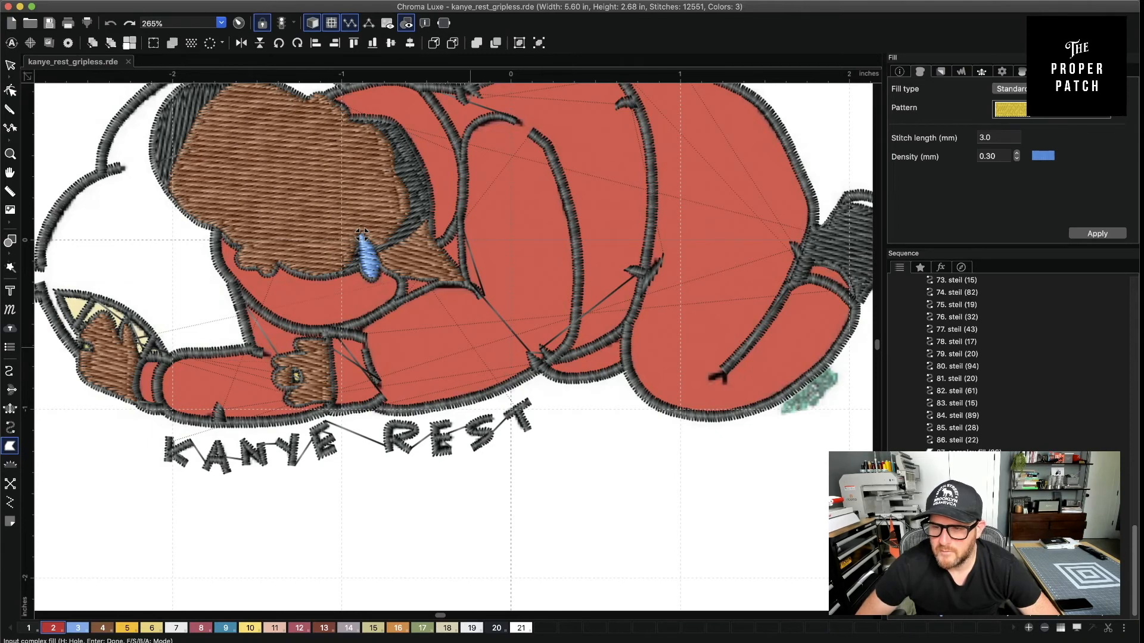
{"action": "key", "text": "Escape"}
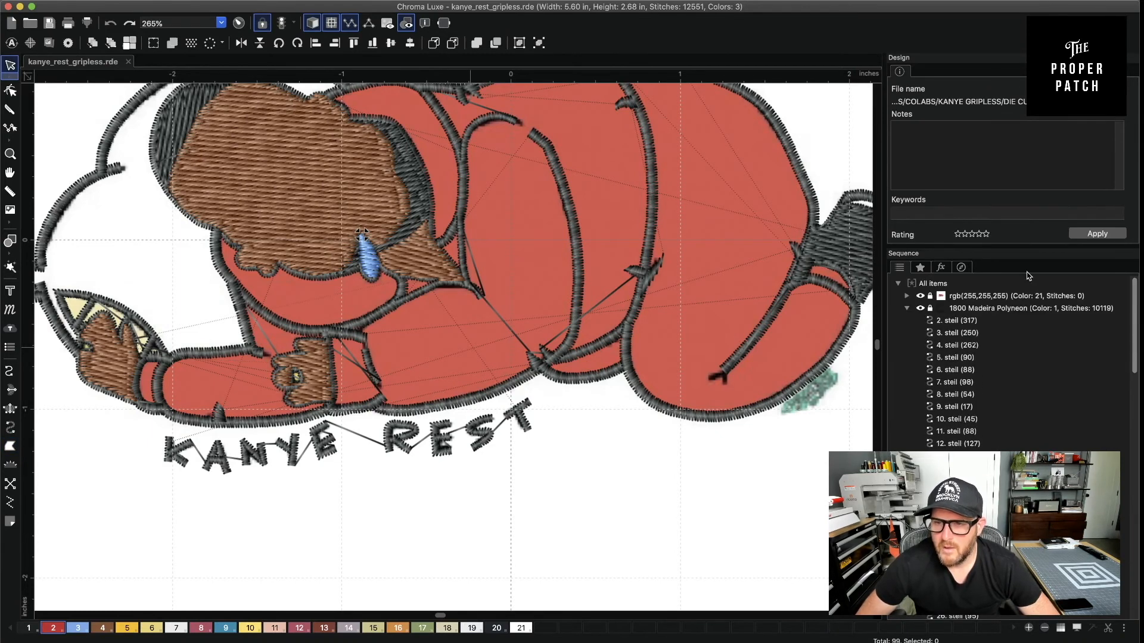
Collapse the black outline group and move the brown and blue color groups ahead of it in the stitch sequence, with blue first
{"action": "left_click", "coordinate": [907, 308]}
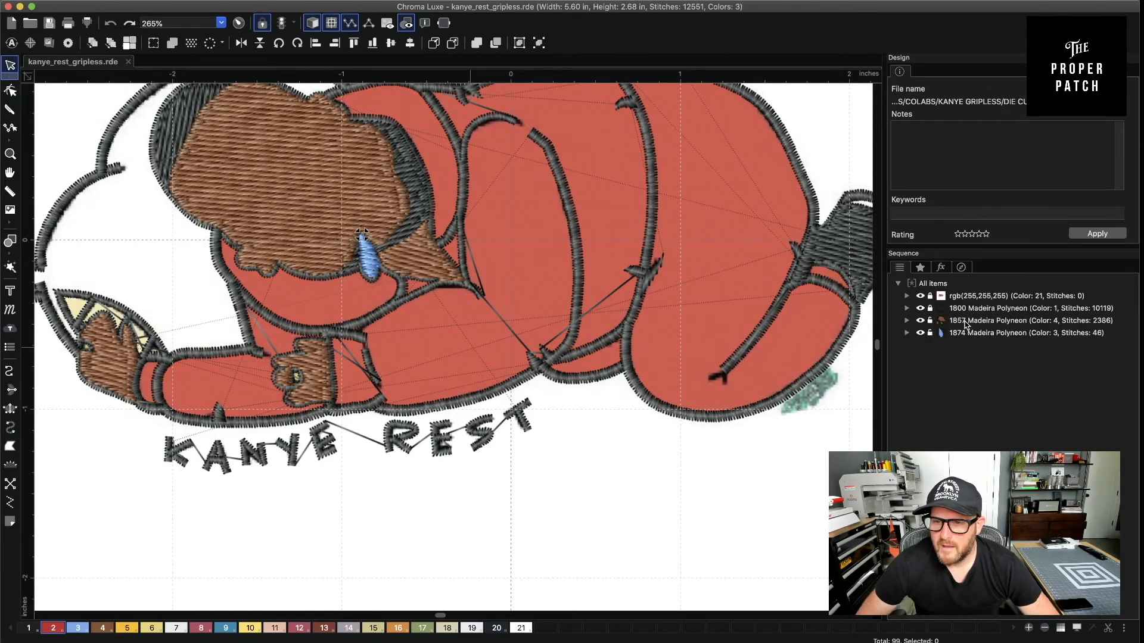
{"action": "left_click", "coordinate": [965, 323]}
{"action": "left_click_drag", "start_coordinate": [994, 296], "coordinate": [1014, 302]}
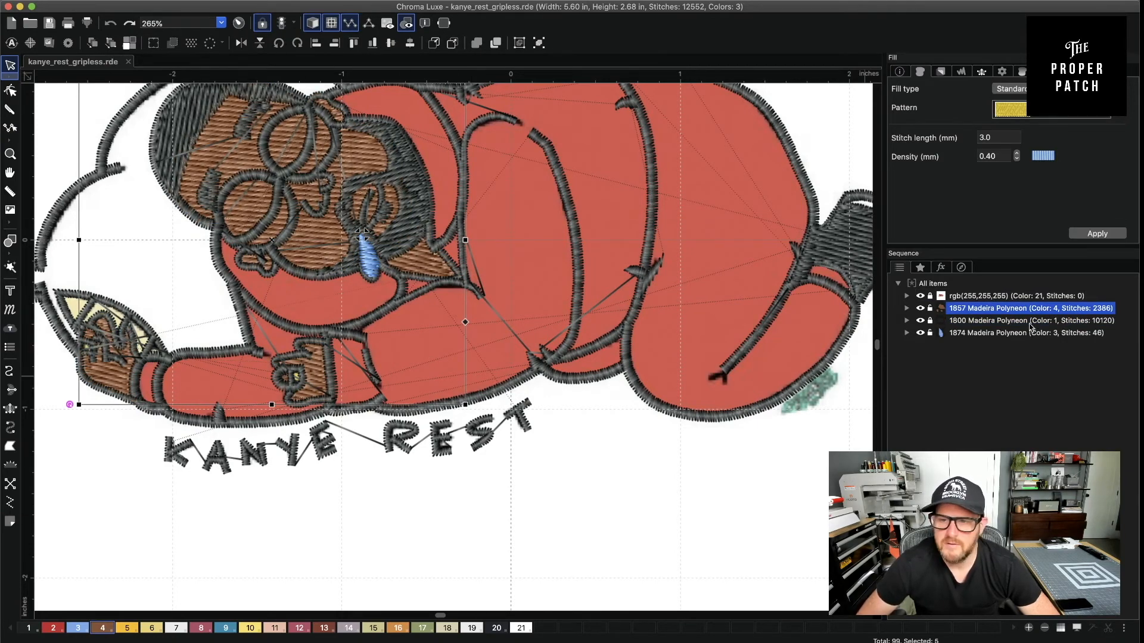
{"action": "left_click", "coordinate": [990, 333]}
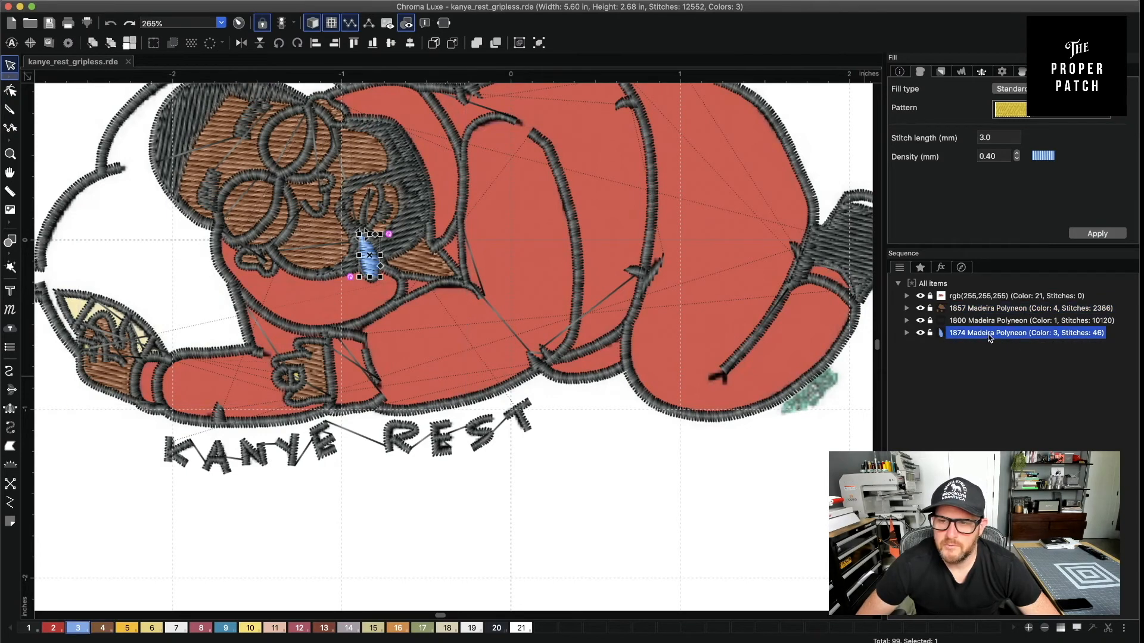
{"action": "left_click", "coordinate": [1001, 298]}
{"action": "left_click_drag", "start_coordinate": [1044, 305], "coordinate": [1055, 322]}
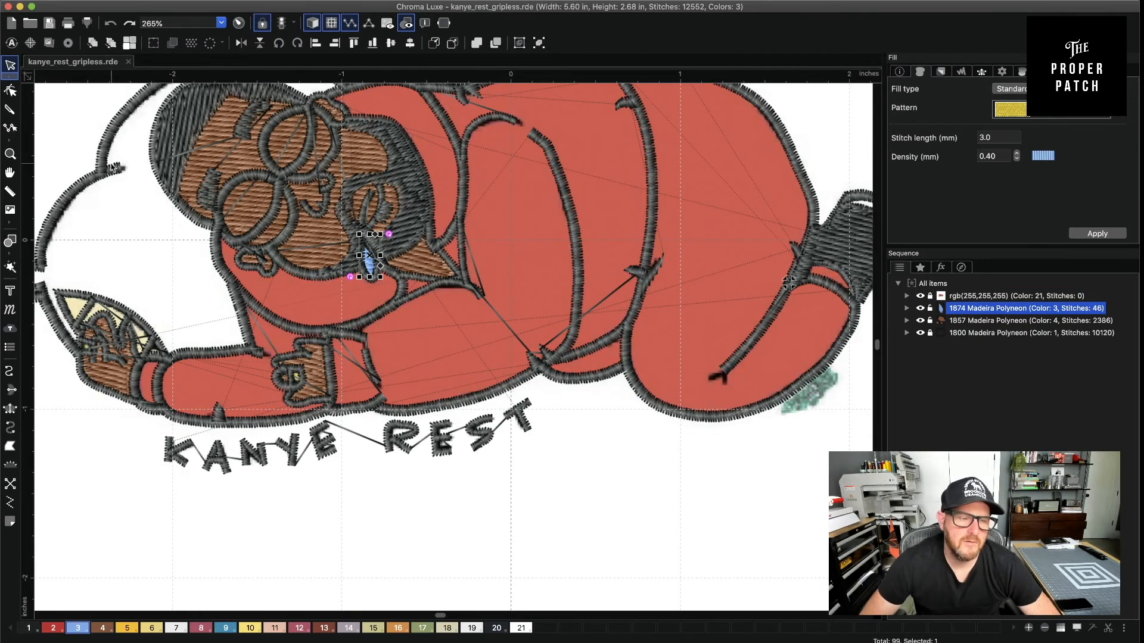
Start a complex fill in thread color 2, tracing from the outer cuff along the lower edge of the outstretched sleeve to the second hand
{"action": "left_click", "coordinate": [10, 446]}
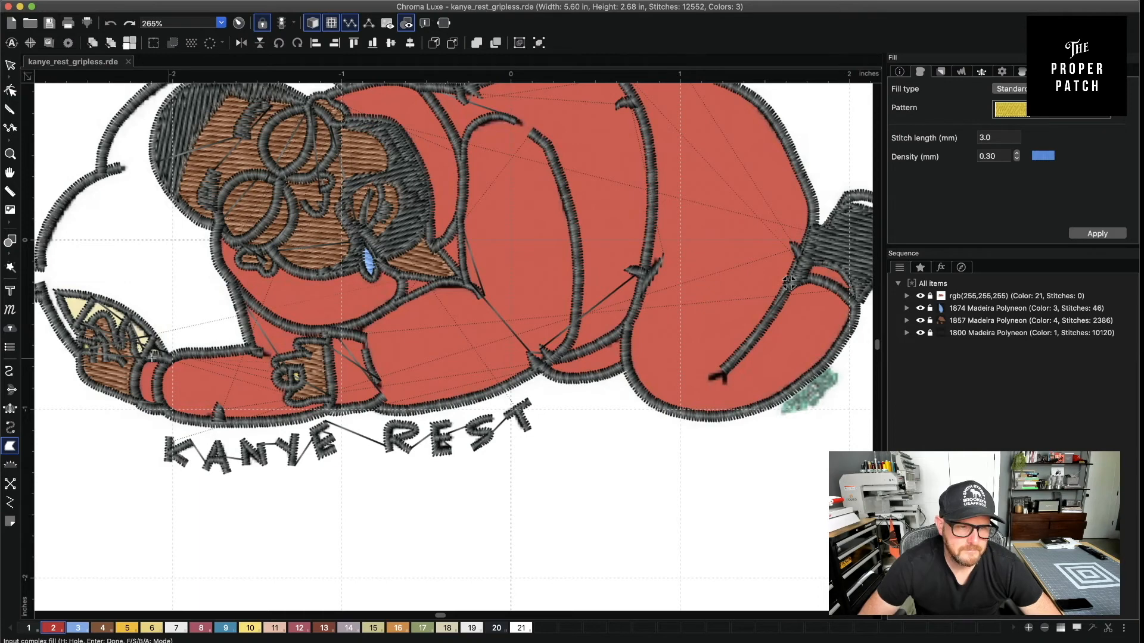
{"action": "left_click", "coordinate": [142, 358]}
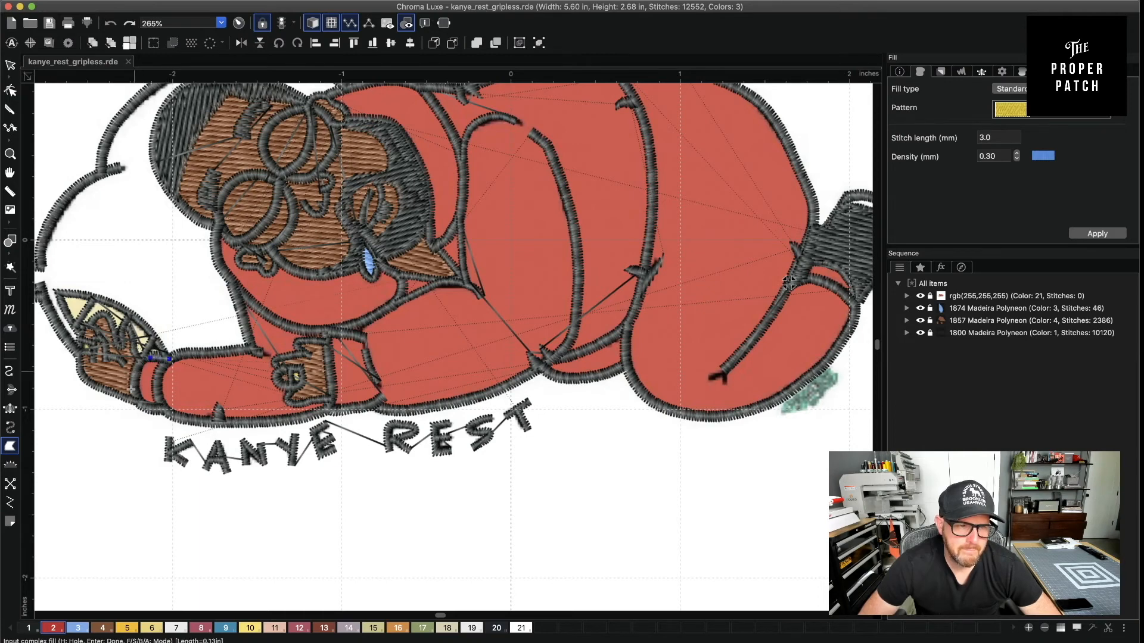
{"action": "left_click", "coordinate": [146, 409]}
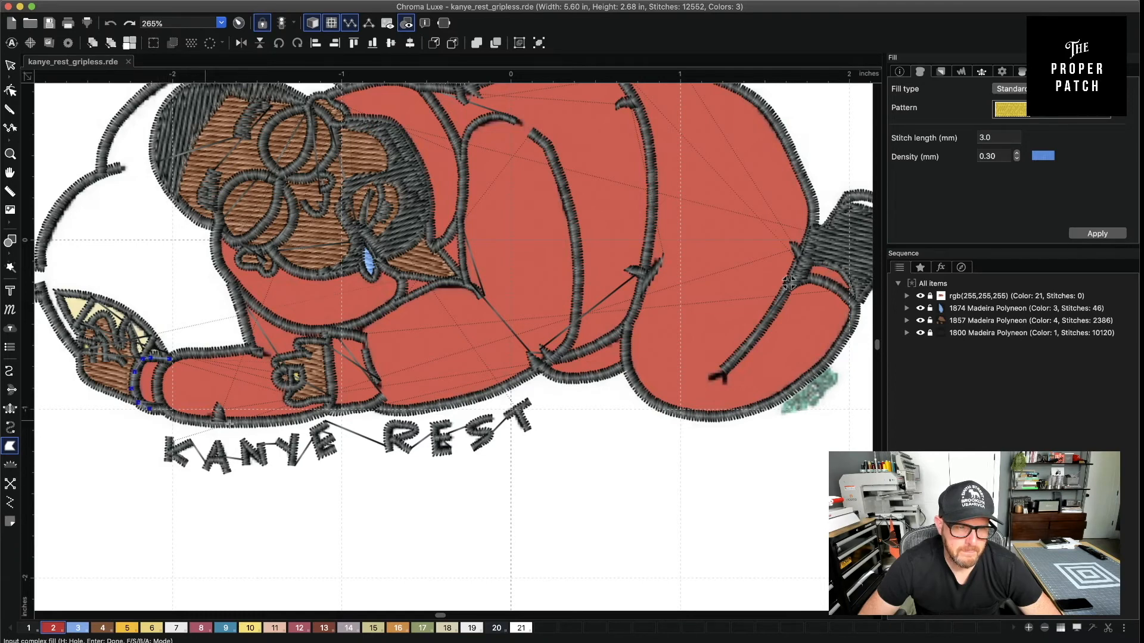
{"action": "left_click", "coordinate": [174, 416]}
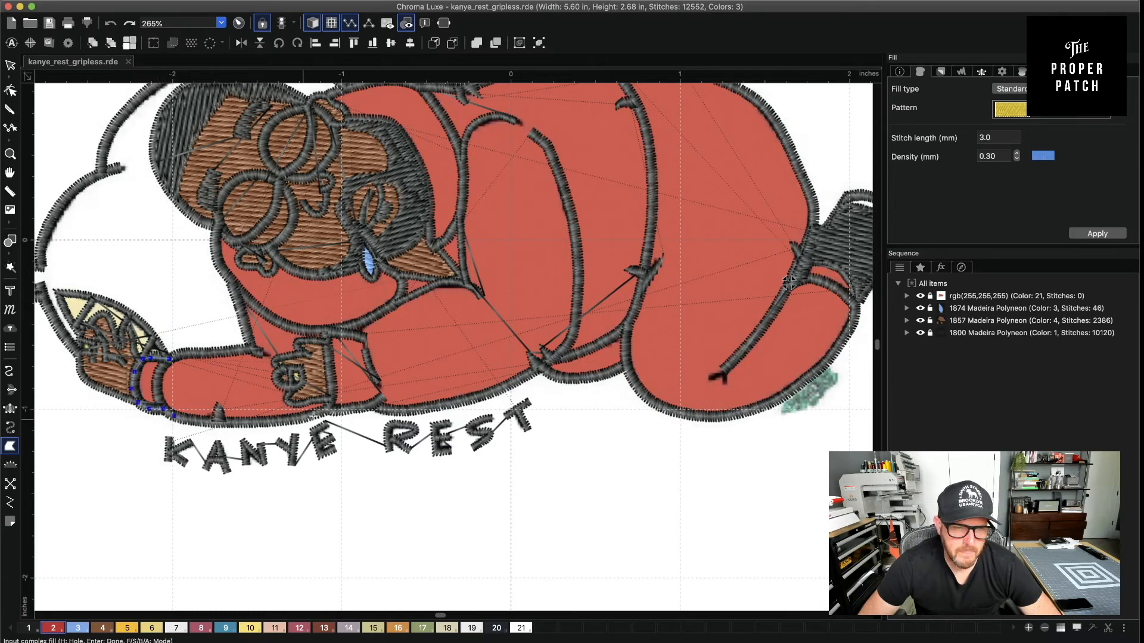
{"action": "left_click", "coordinate": [206, 421]}
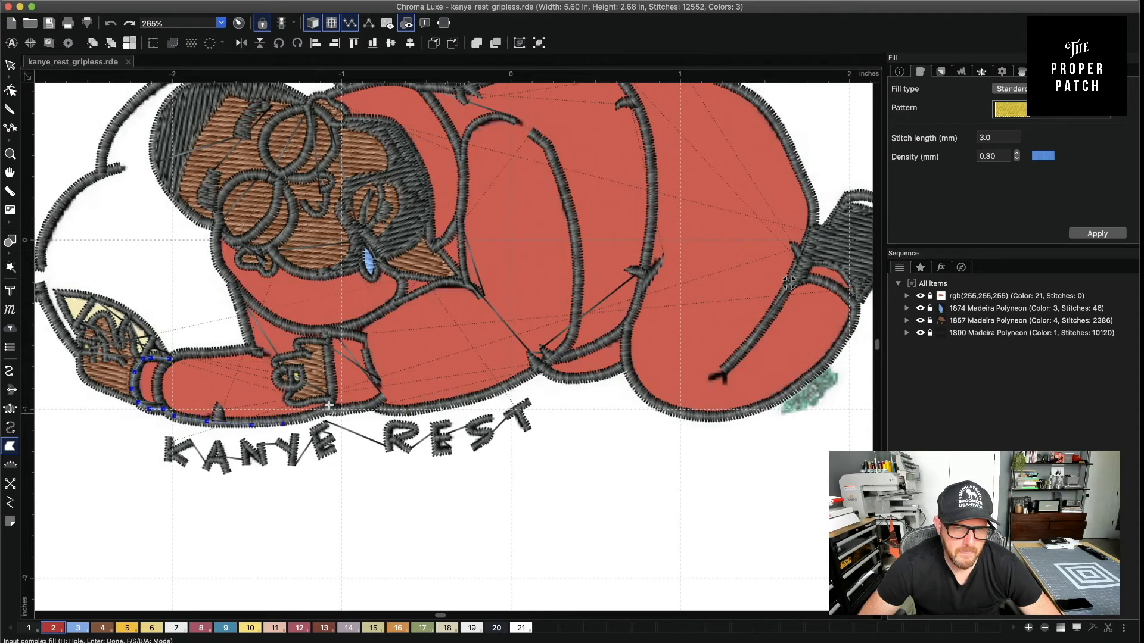
{"action": "left_click", "coordinate": [333, 398]}
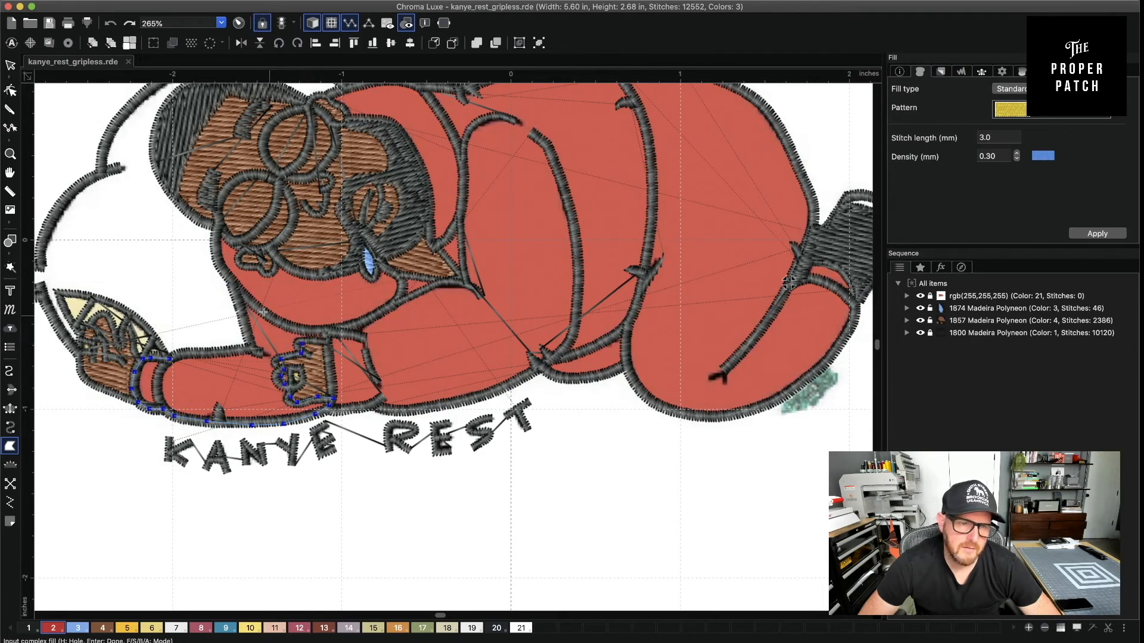
Continue the sleeve fill's outline around the second hand, along the collar's lower curve and back beneath the chin and face
{"action": "left_click", "coordinate": [323, 344]}
{"action": "left_click", "coordinate": [325, 330]}
{"action": "left_click", "coordinate": [295, 329]}
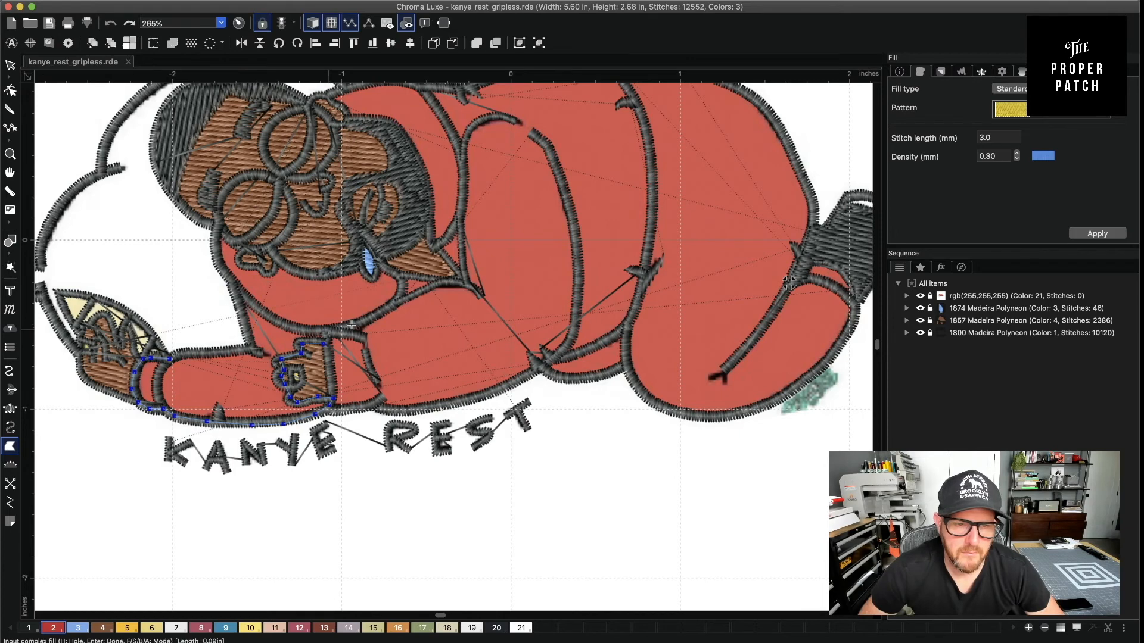
{"action": "left_click", "coordinate": [398, 300]}
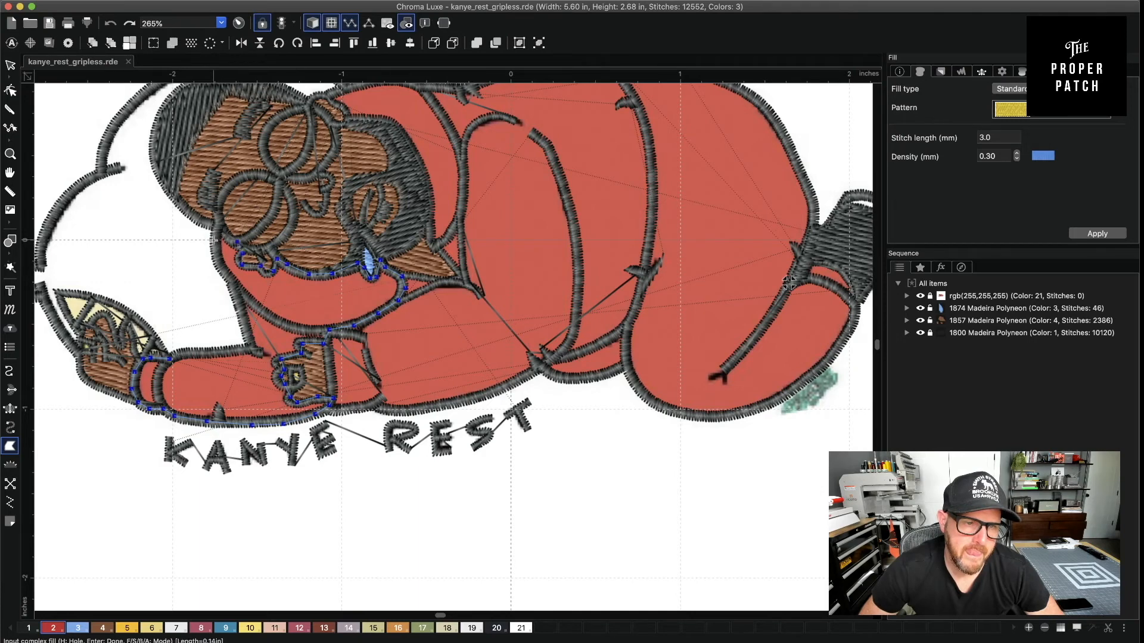
{"action": "left_click", "coordinate": [227, 275]}
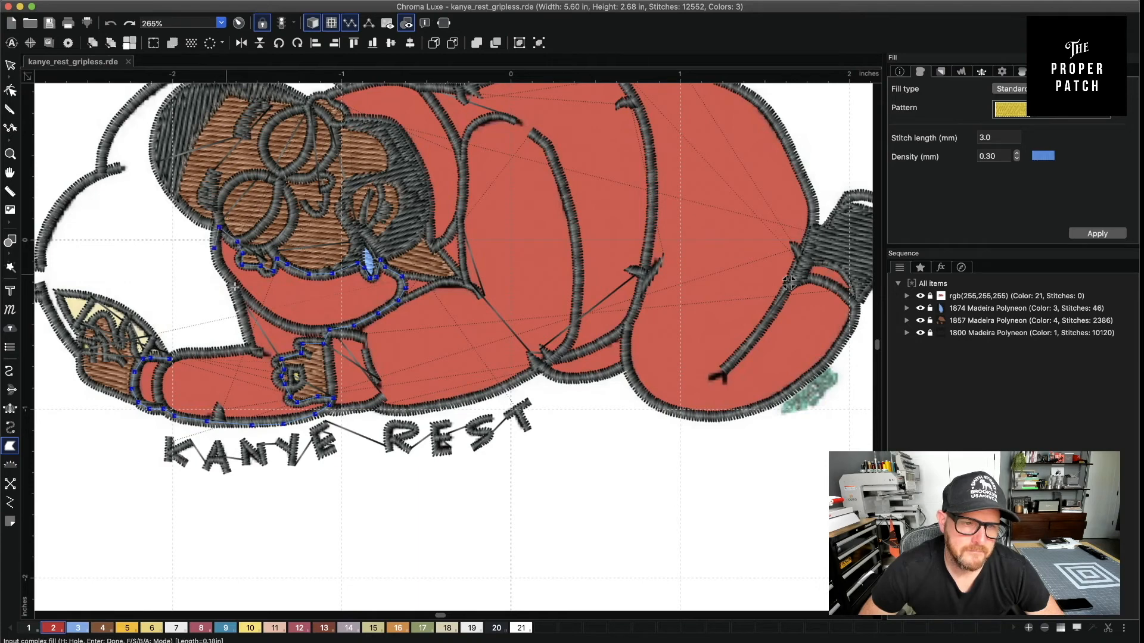
Close the outline down the collar and along the sleeve's upper edge, generate the red fill, and tilt its stitch direction to a diagonal
{"action": "left_click", "coordinate": [252, 348]}
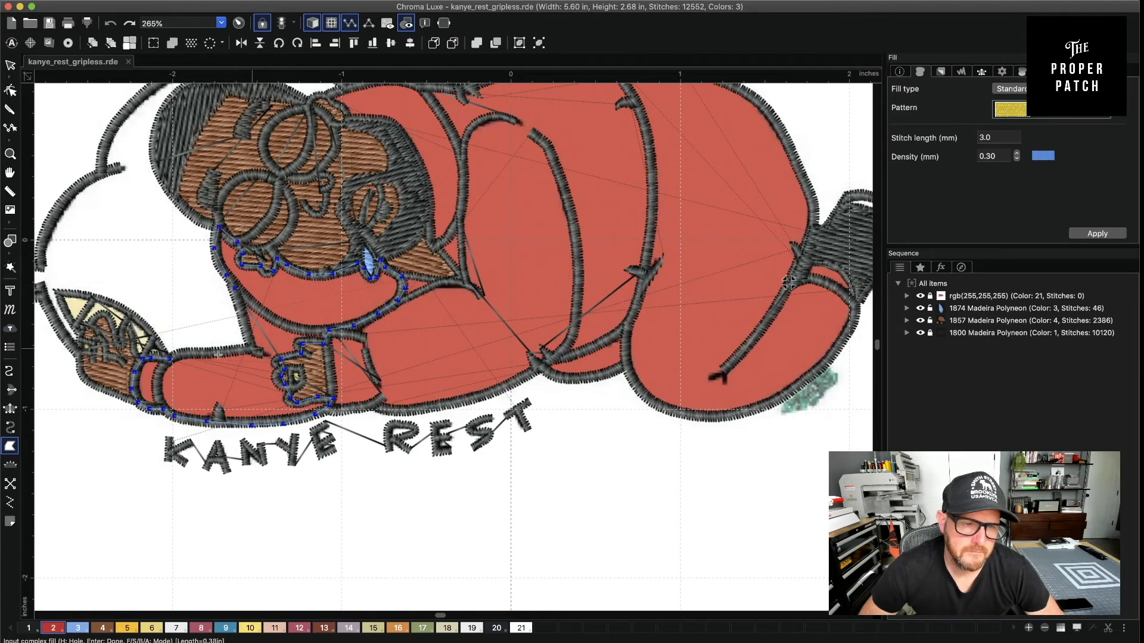
{"action": "left_click", "coordinate": [184, 353]}
{"action": "left_click", "coordinate": [170, 358]}
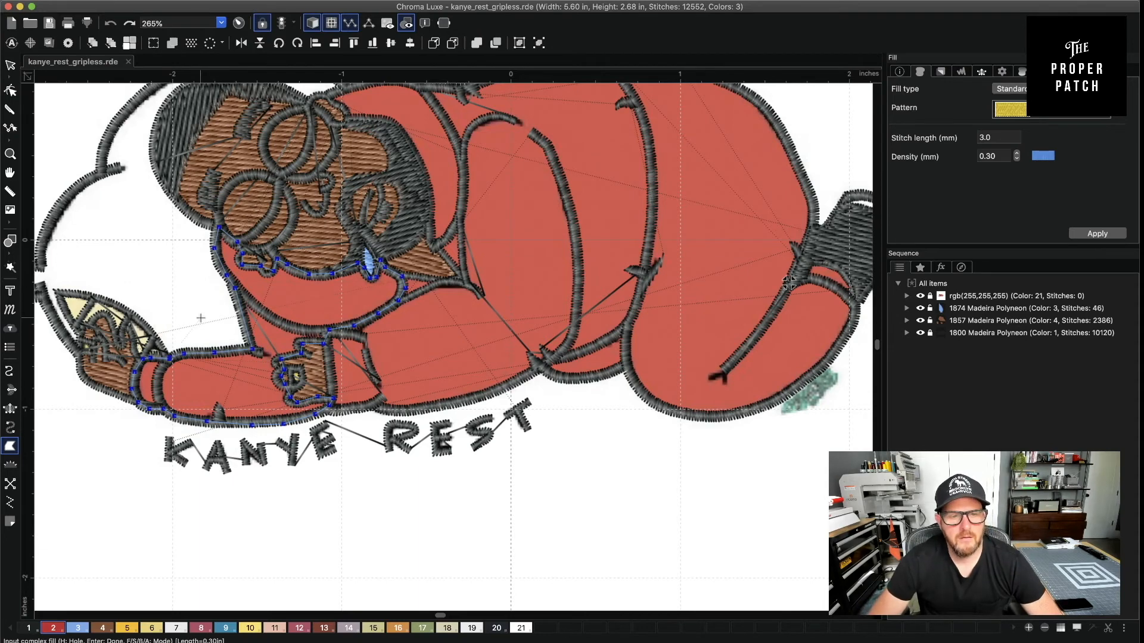
{"action": "key", "text": "Return"}
{"action": "key", "text": "Return"}
{"action": "key", "text": "Return"}
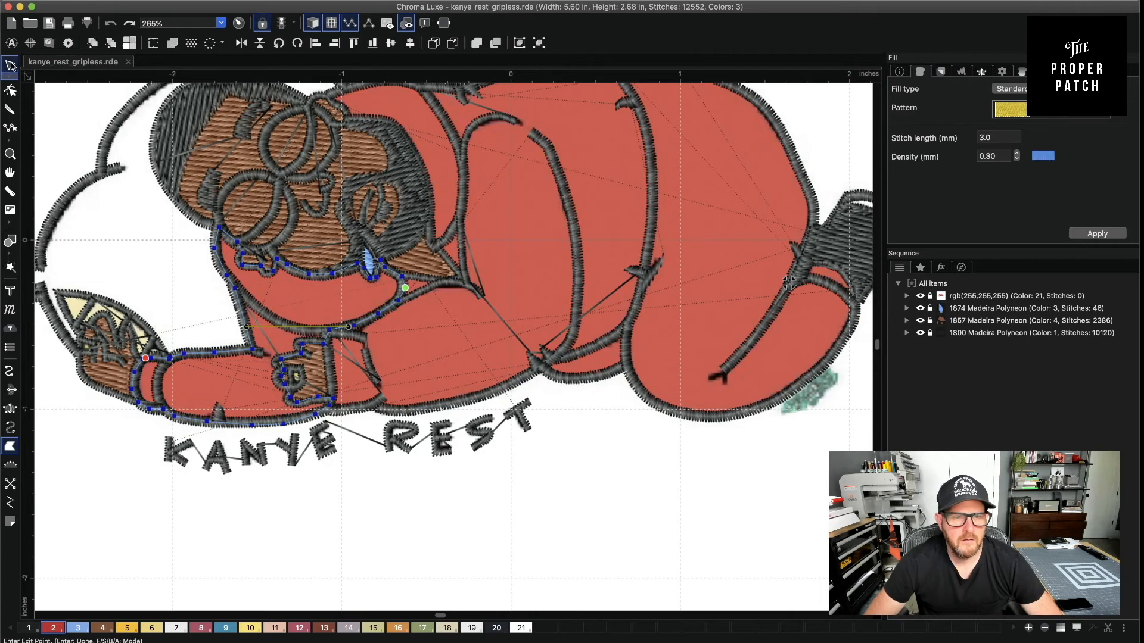
{"action": "left_click", "coordinate": [11, 65]}
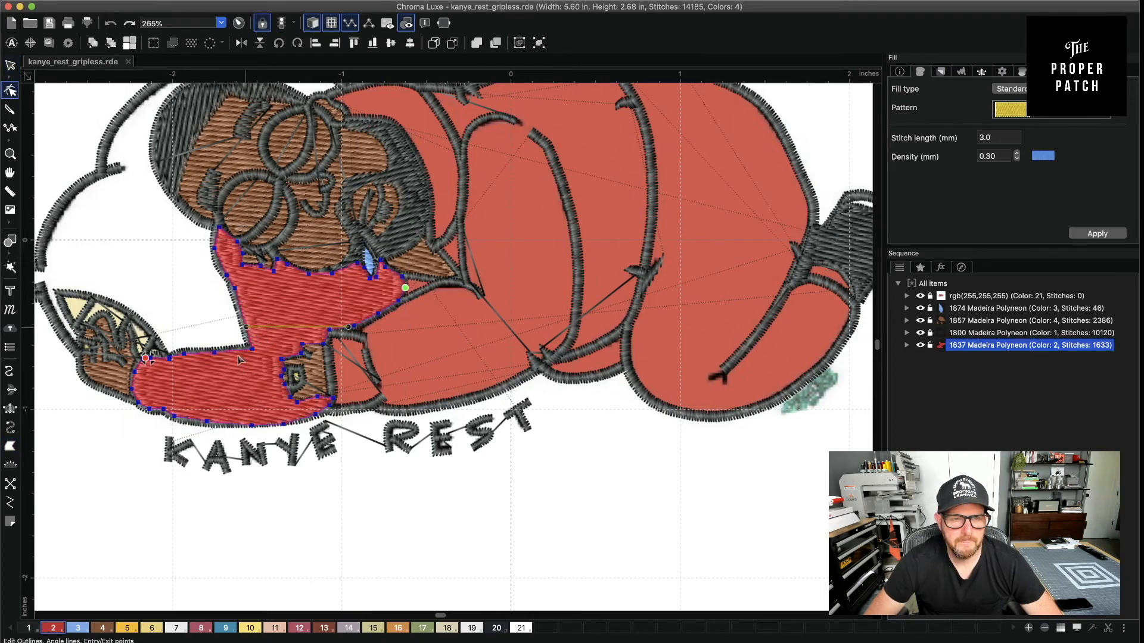
{"action": "left_click_drag", "start_coordinate": [254, 291], "coordinate": [272, 241]}
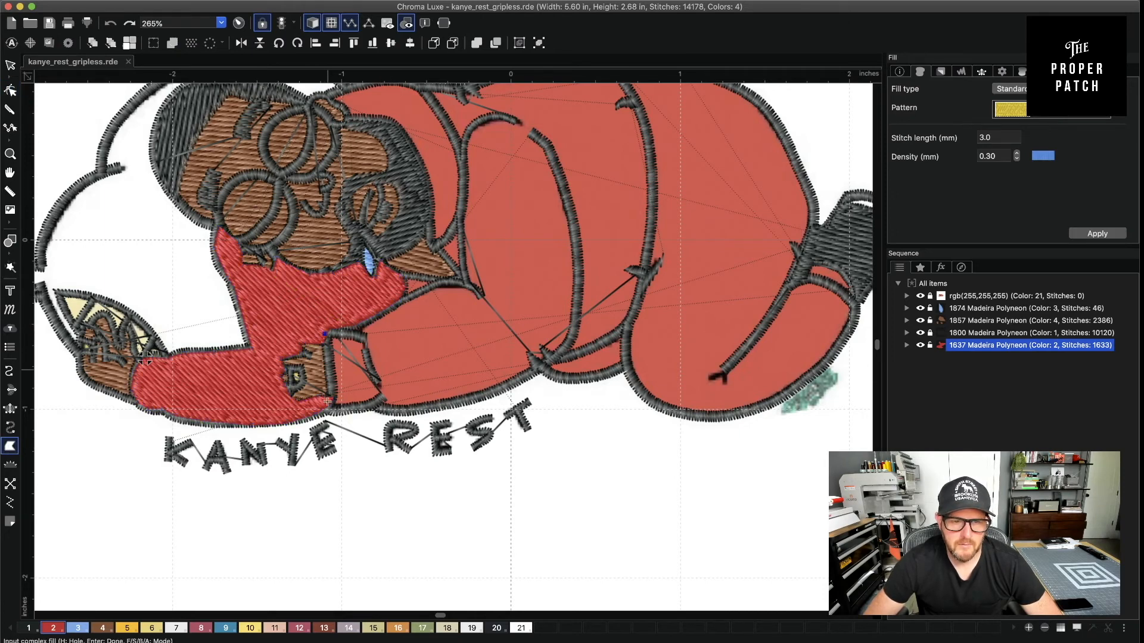
Outline a second red complex fill from the second hand's wrist along the lower edge of the near arm to the elbow
{"action": "left_click", "coordinate": [330, 374]}
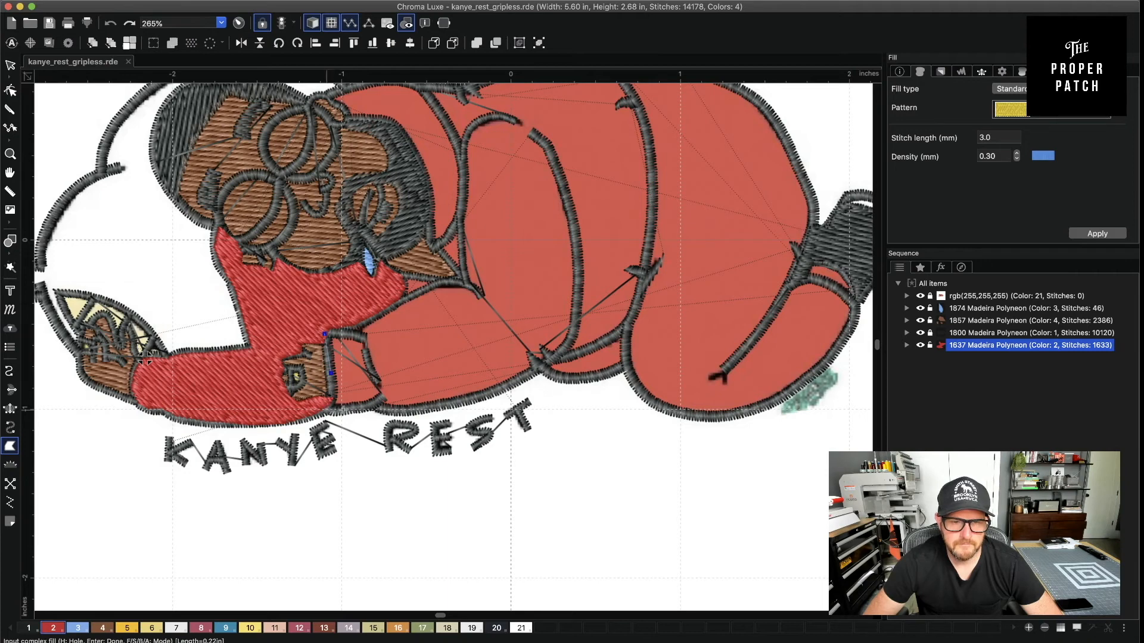
{"action": "left_click", "coordinate": [331, 398]}
{"action": "left_click", "coordinate": [327, 409]}
{"action": "left_click", "coordinate": [342, 411]}
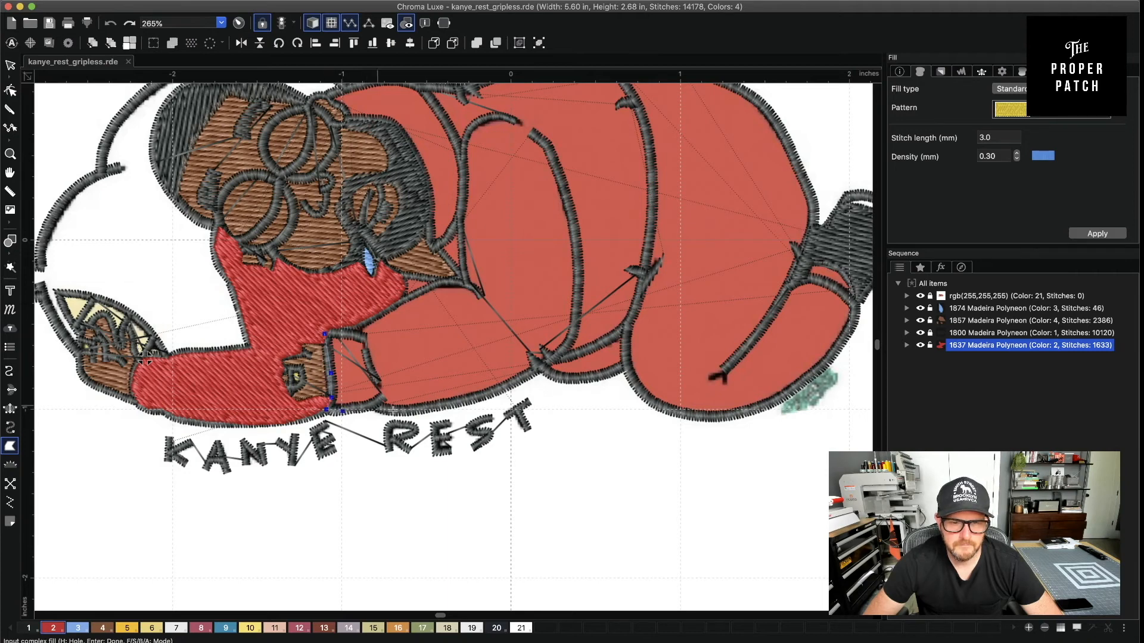
{"action": "left_click", "coordinate": [393, 410]}
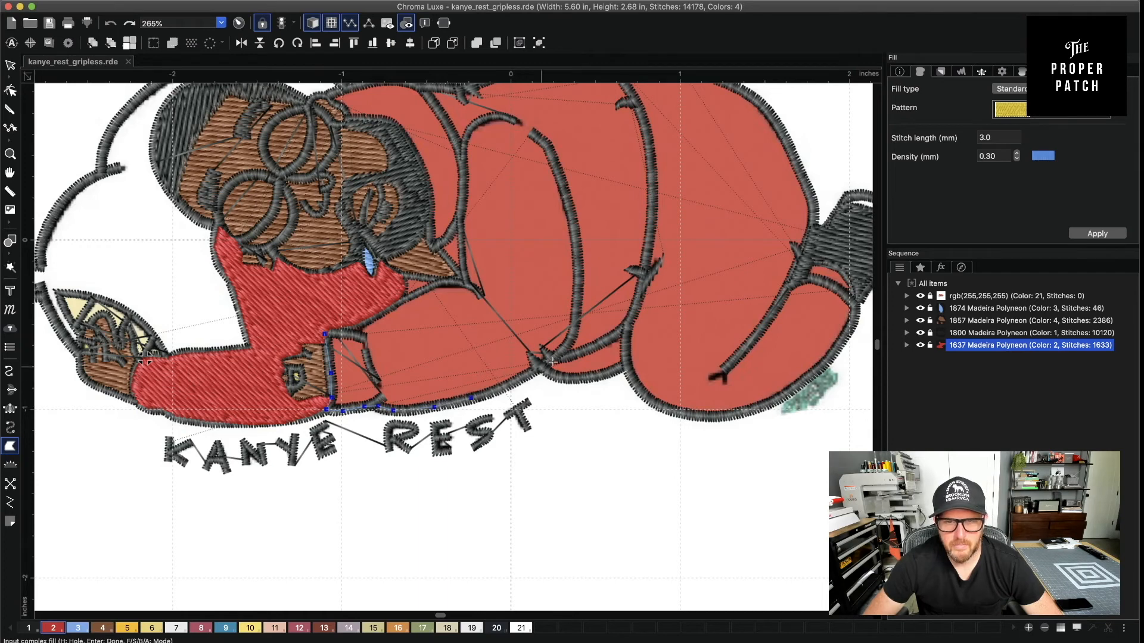
{"action": "left_click", "coordinate": [520, 379]}
{"action": "left_click", "coordinate": [541, 366]}
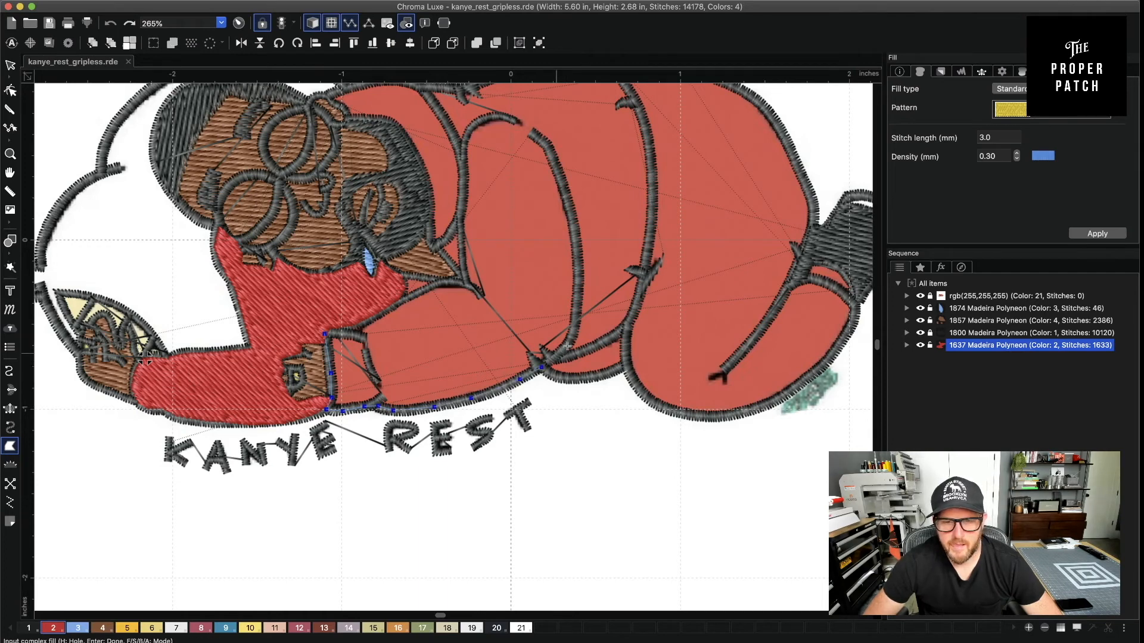
Continue the outline up the back of the arm, over the shoulder and along the neck to the collar, and generate the red fill
{"action": "left_click", "coordinate": [576, 327]}
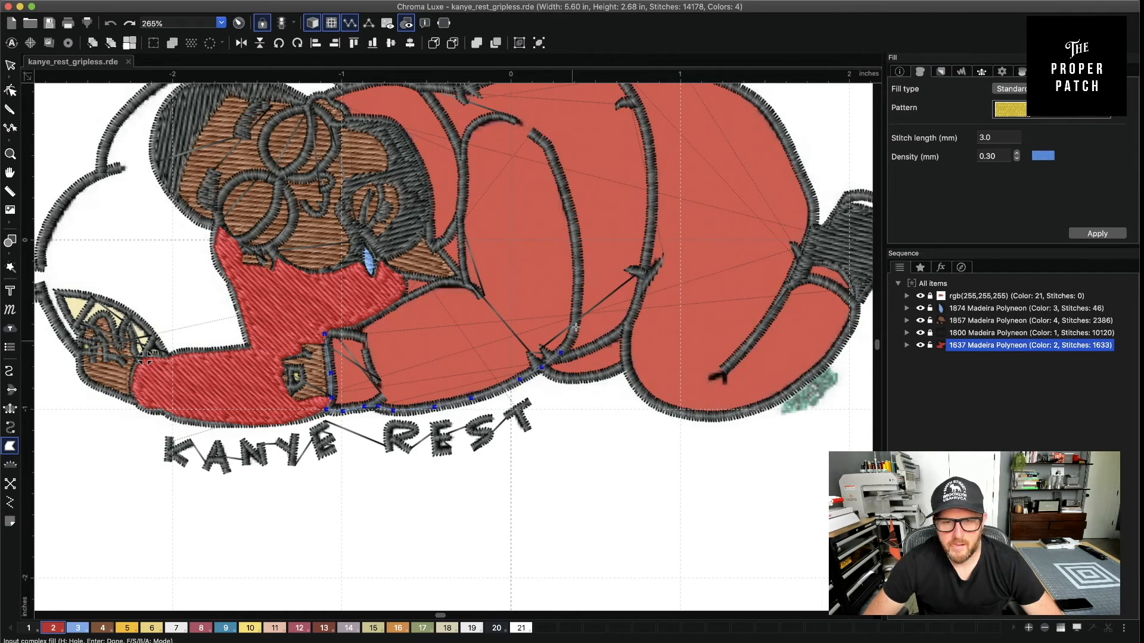
{"action": "left_click", "coordinate": [577, 246]}
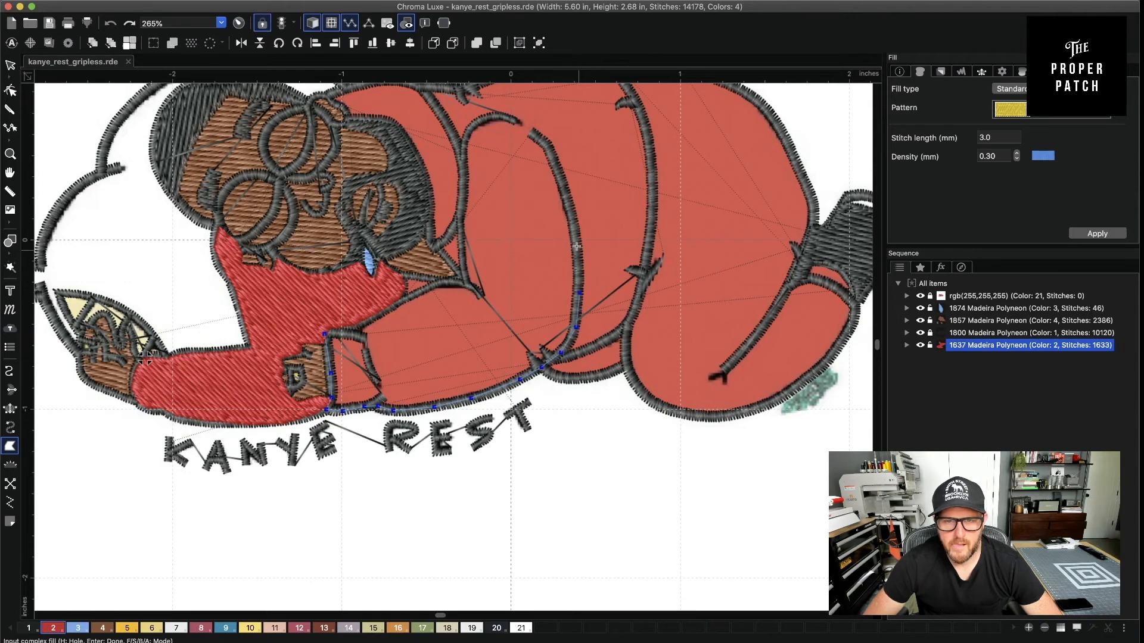
{"action": "left_click", "coordinate": [552, 153]}
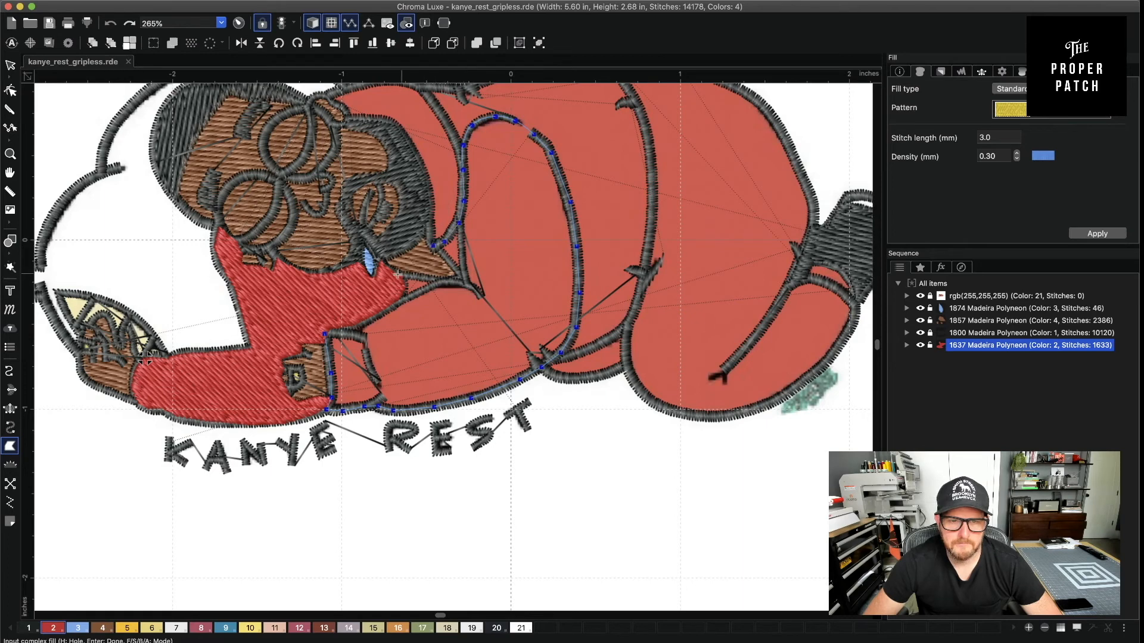
{"action": "left_click", "coordinate": [354, 323]}
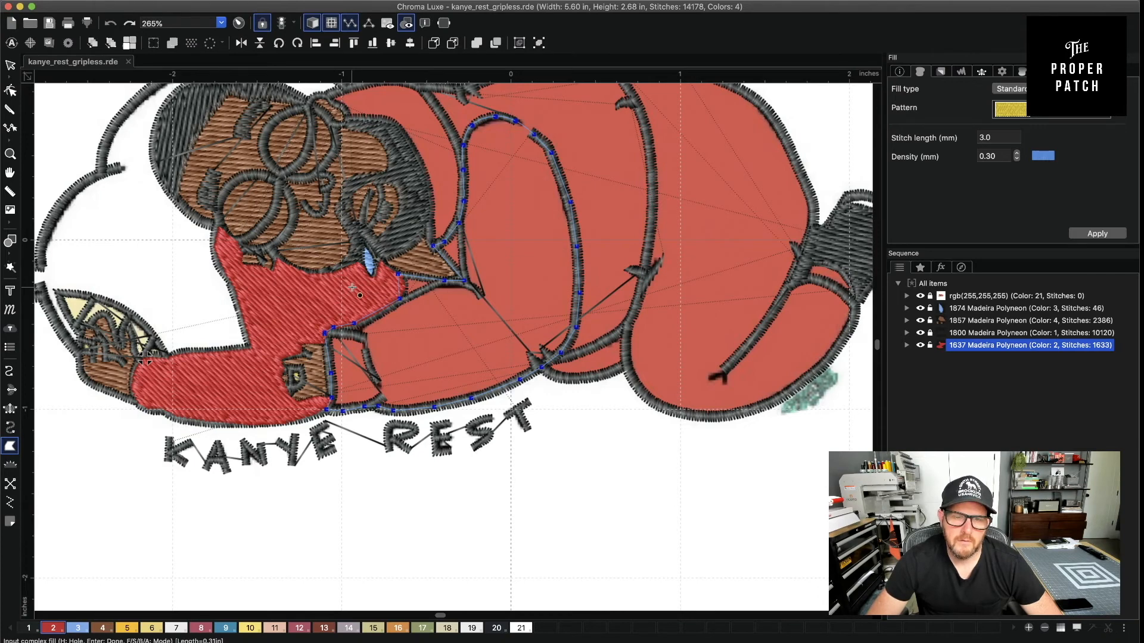
{"action": "key", "text": "Return"}
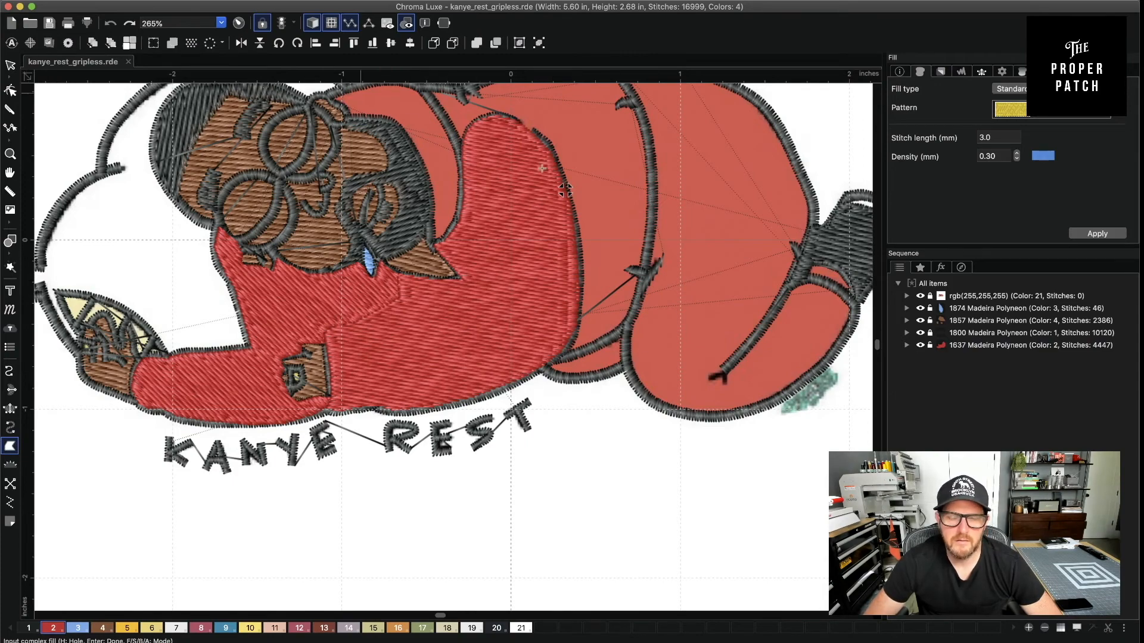
Outline a third red complex fill from the top of the head down along the back of the hair towards the ear
{"action": "left_click_drag", "start_coordinate": [630, 169], "coordinate": [565, 364]}
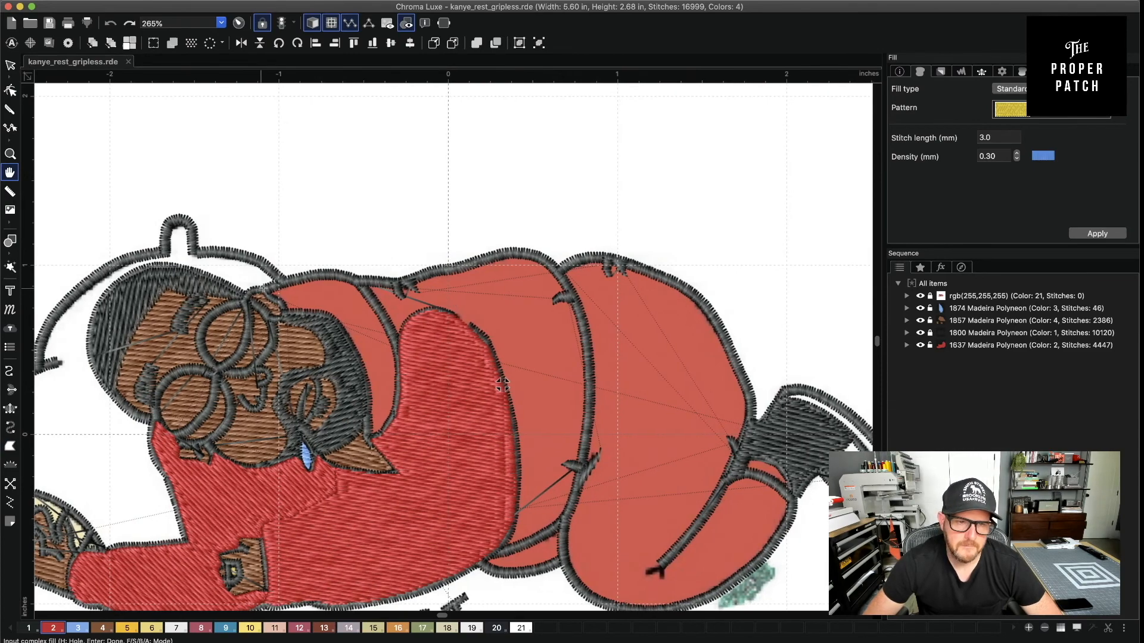
{"action": "left_click", "coordinate": [286, 312]}
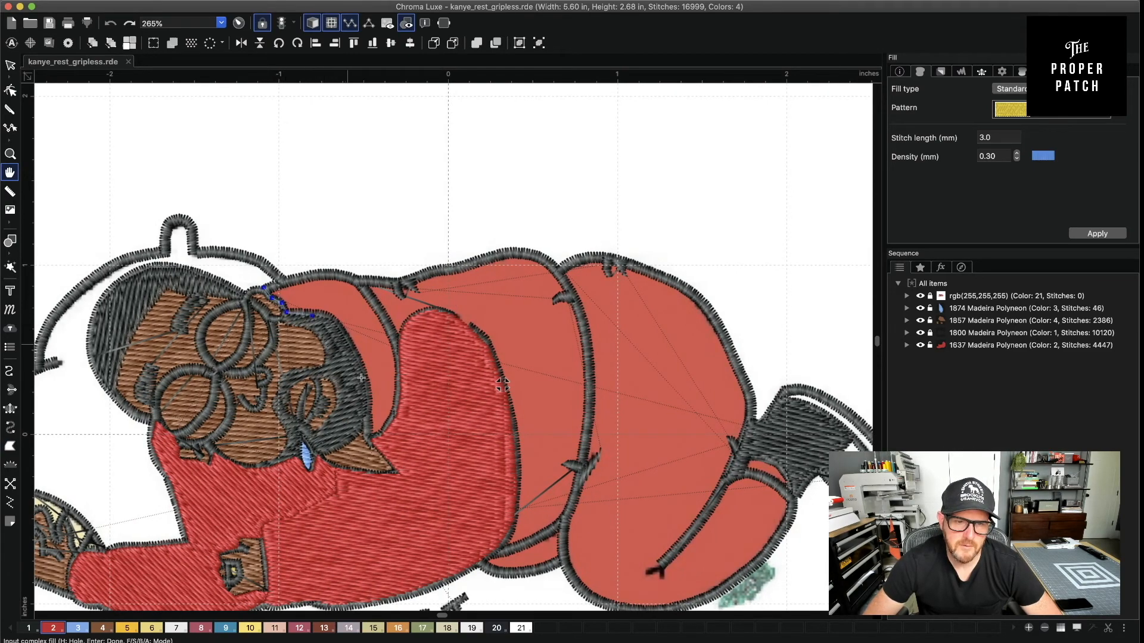
{"action": "left_click", "coordinate": [312, 316]}
{"action": "left_click", "coordinate": [335, 323]}
{"action": "left_click", "coordinate": [348, 346]}
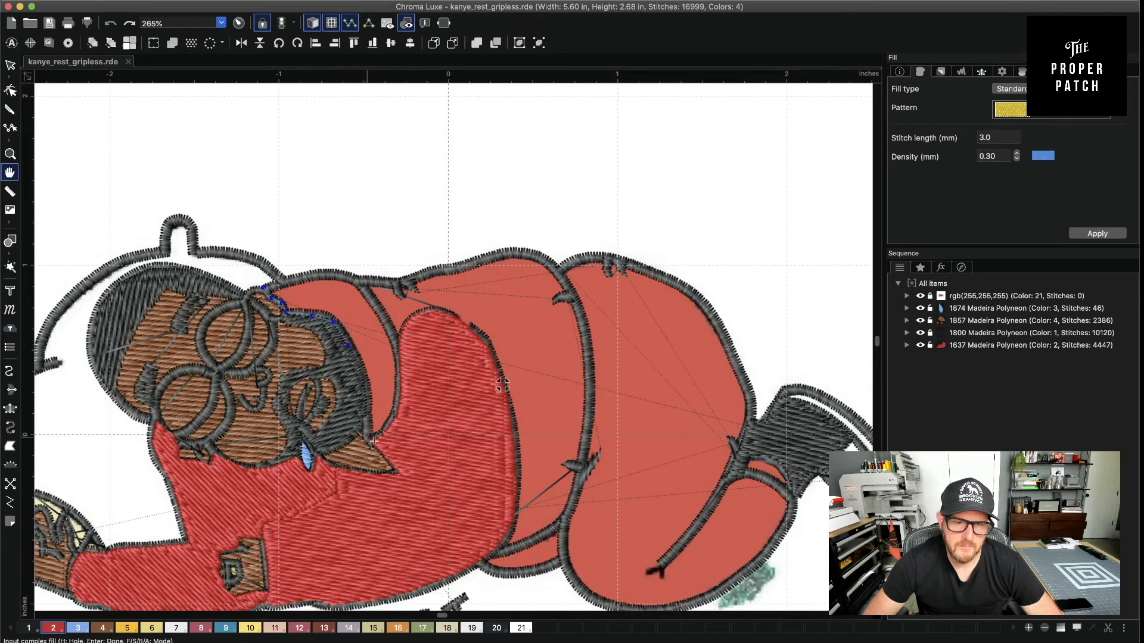
{"action": "left_click", "coordinate": [362, 378]}
{"action": "left_click", "coordinate": [366, 406]}
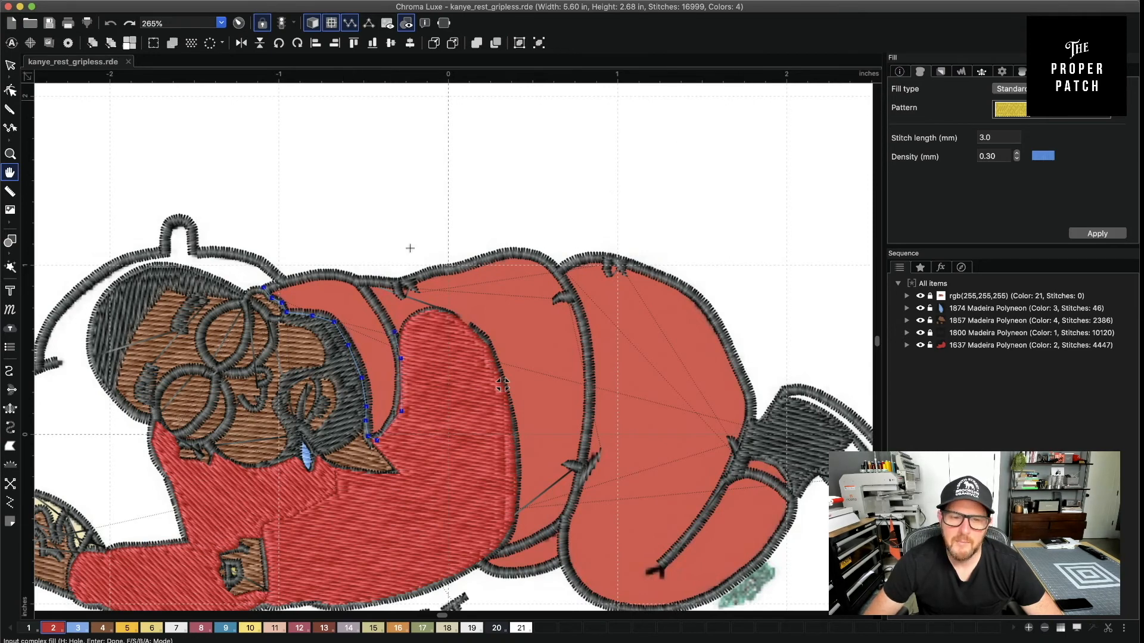
Continue the outline up the shoulder seam and along the upper edge to the head, and generate the red fill
{"action": "left_click", "coordinate": [374, 300]}
{"action": "left_click", "coordinate": [352, 281]}
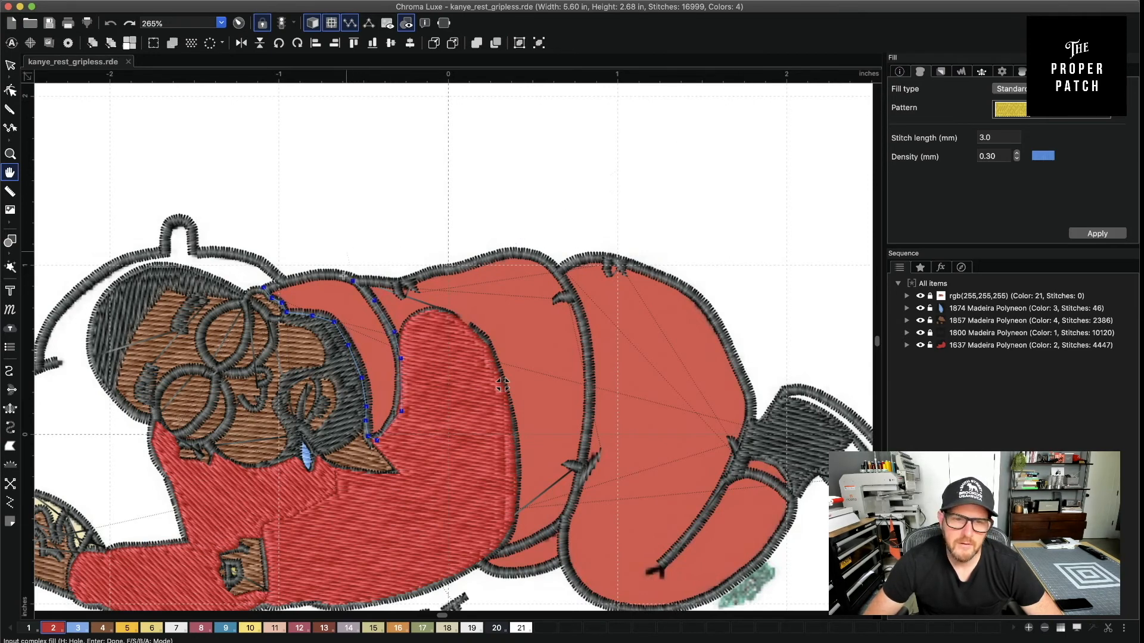
{"action": "left_click", "coordinate": [332, 272]}
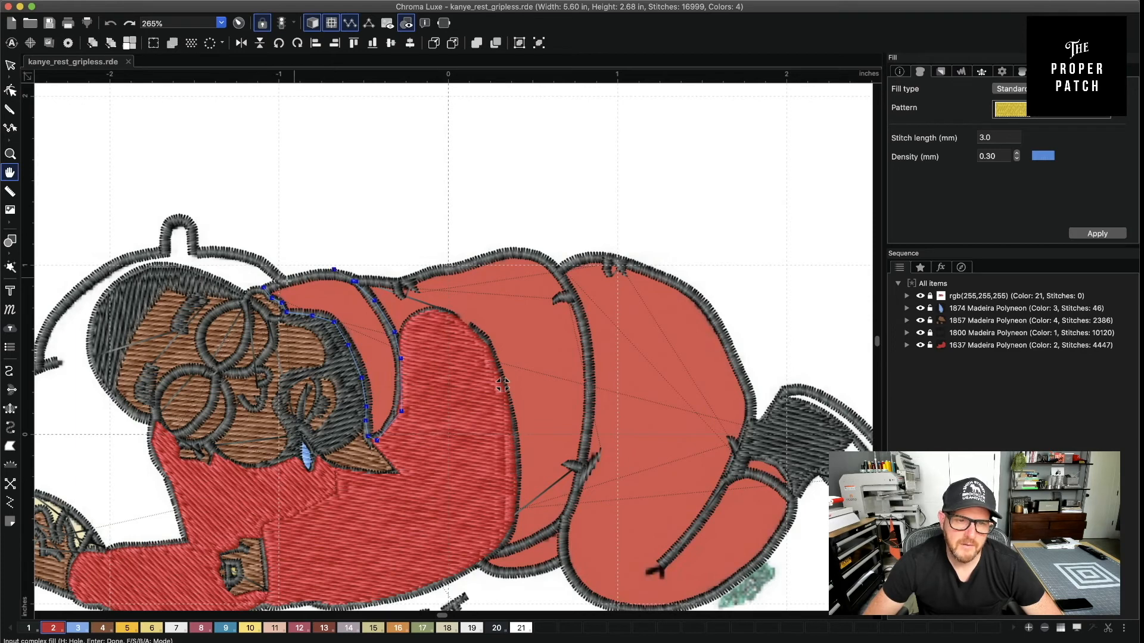
{"action": "left_click", "coordinate": [264, 288]}
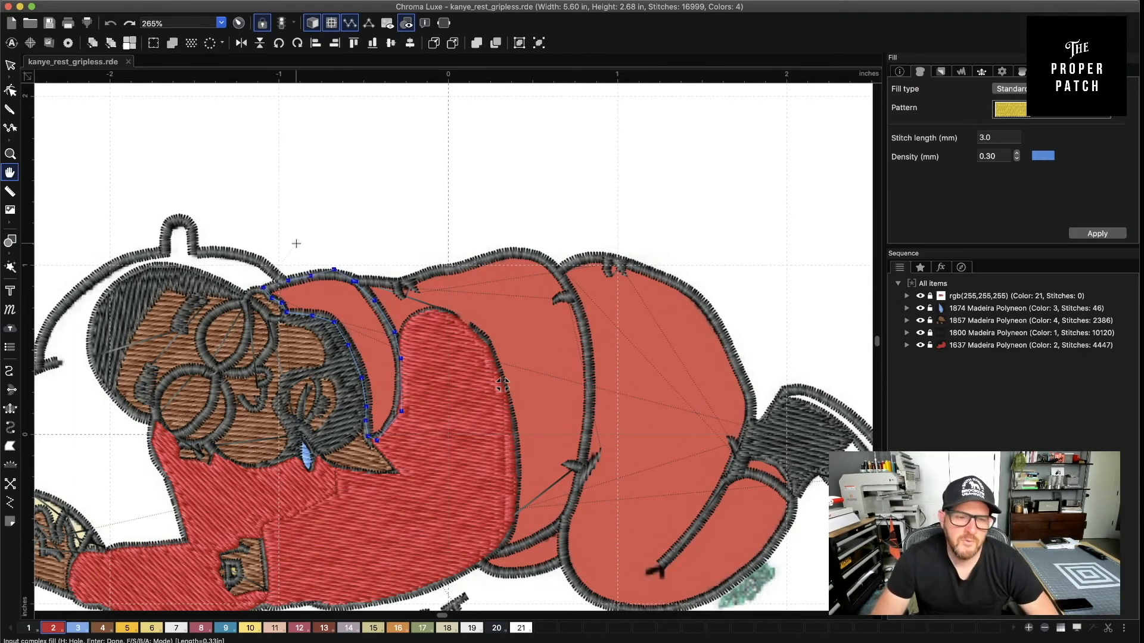
{"action": "key", "text": "BackSpace"}
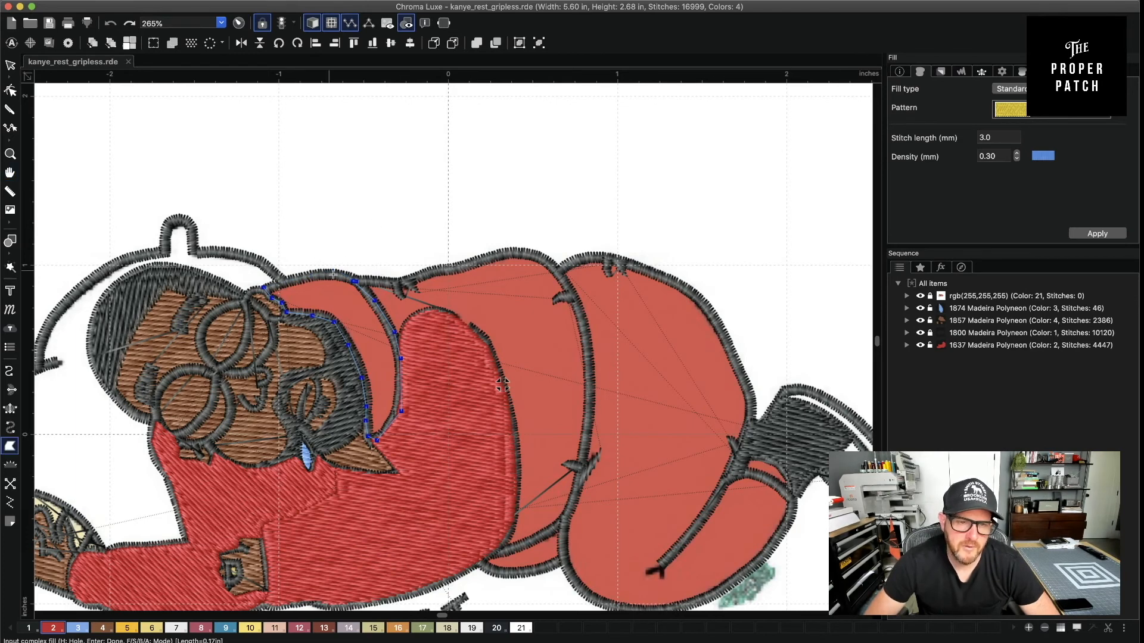
{"action": "left_click", "coordinate": [309, 275]}
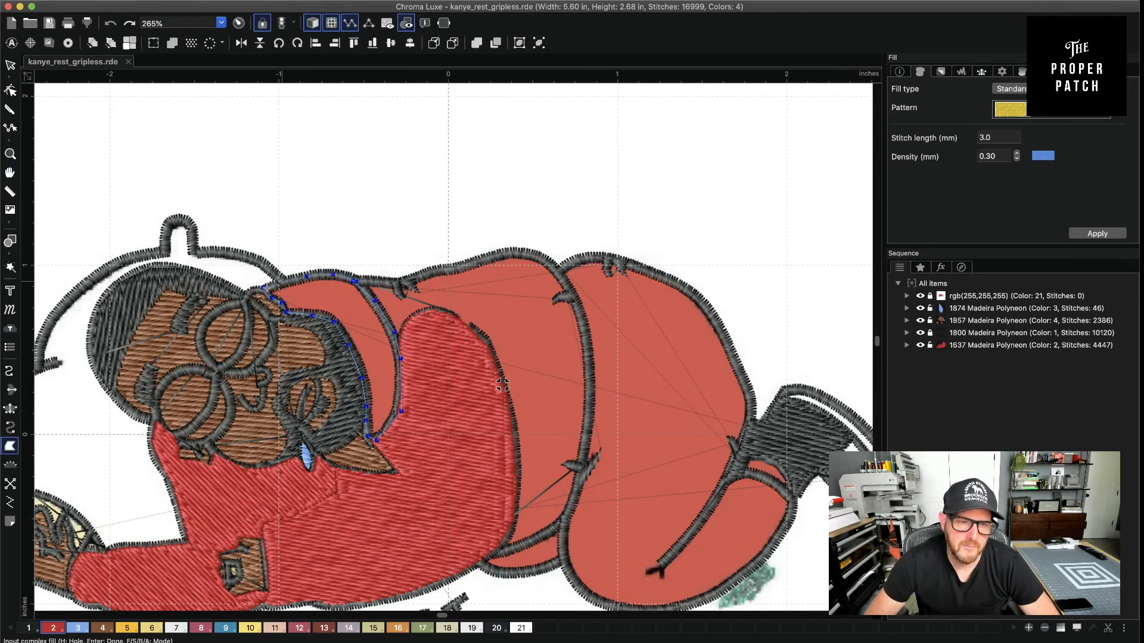
{"action": "left_click", "coordinate": [282, 281]}
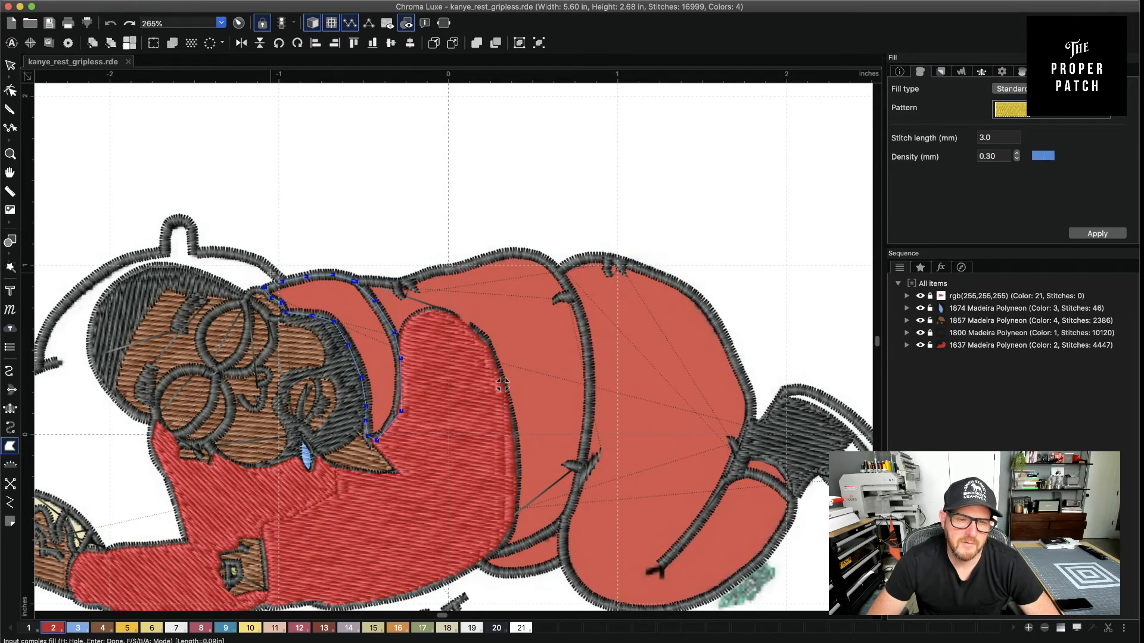
{"action": "key", "text": "Return"}
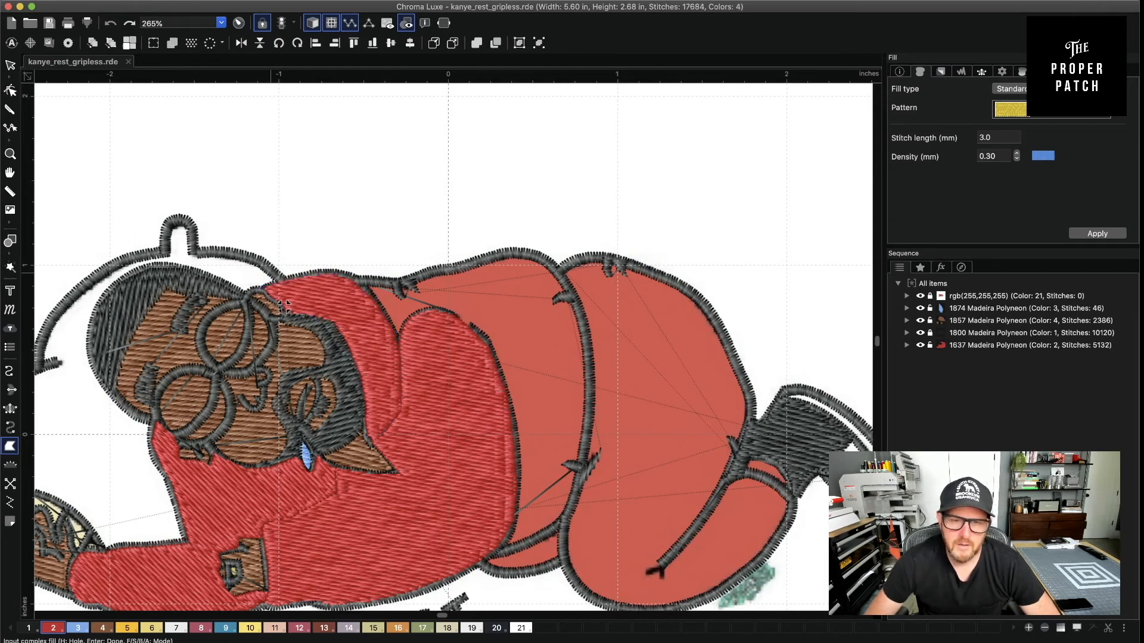
{"action": "left_click", "coordinate": [1097, 113]}
{"action": "left_click", "coordinate": [1097, 113]}
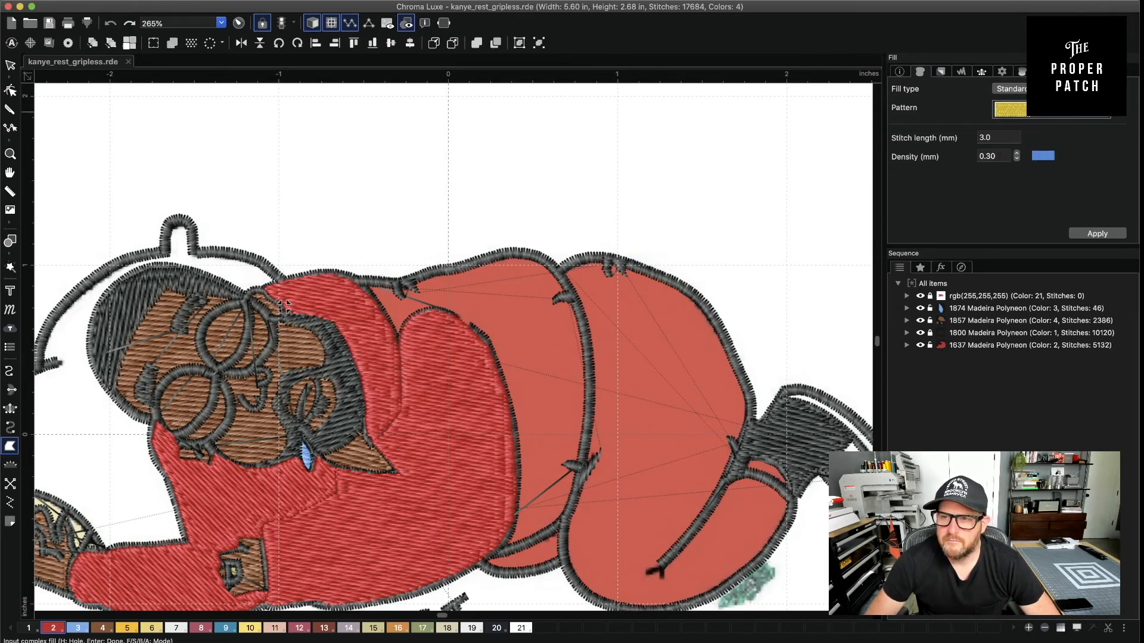
{"action": "left_click", "coordinate": [1098, 113]}
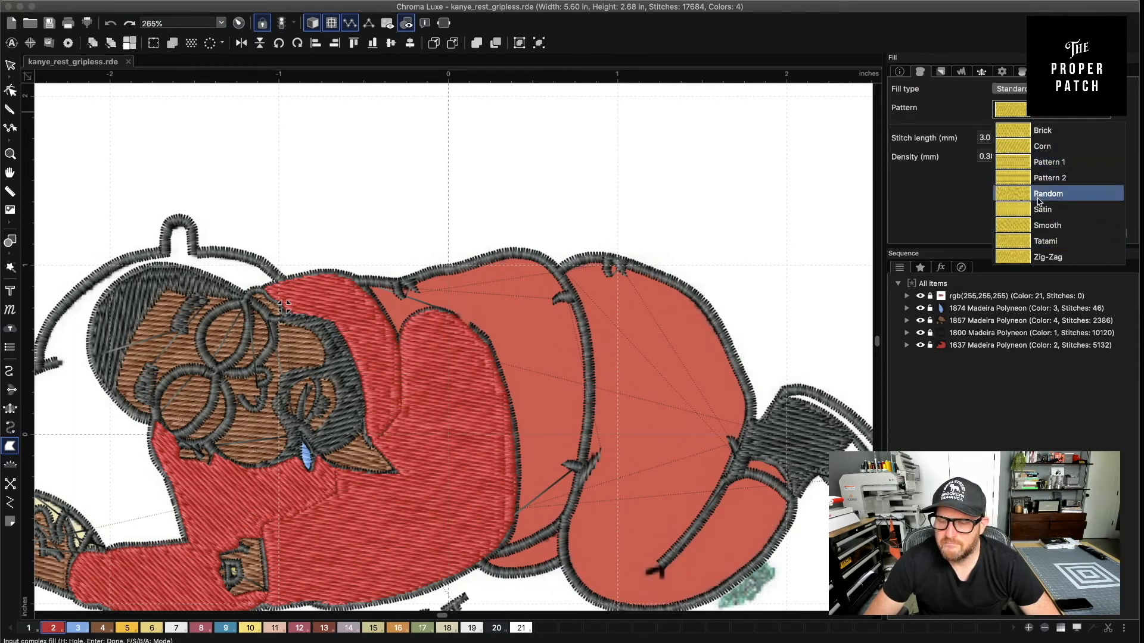
{"action": "left_click", "coordinate": [10, 66]}
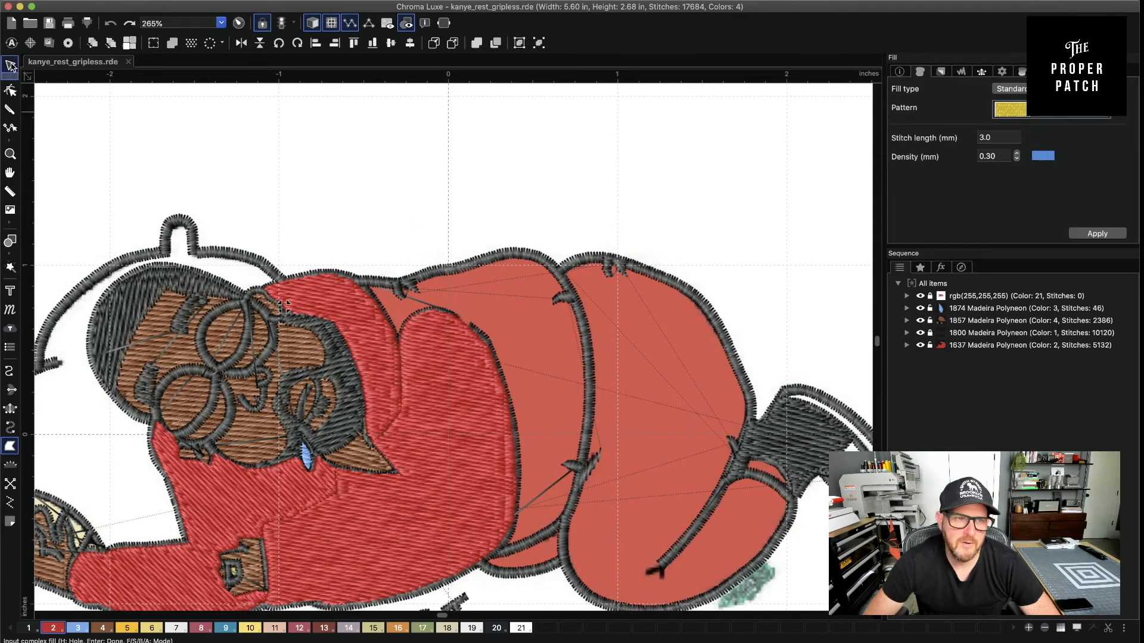
{"action": "key", "text": "Return"}
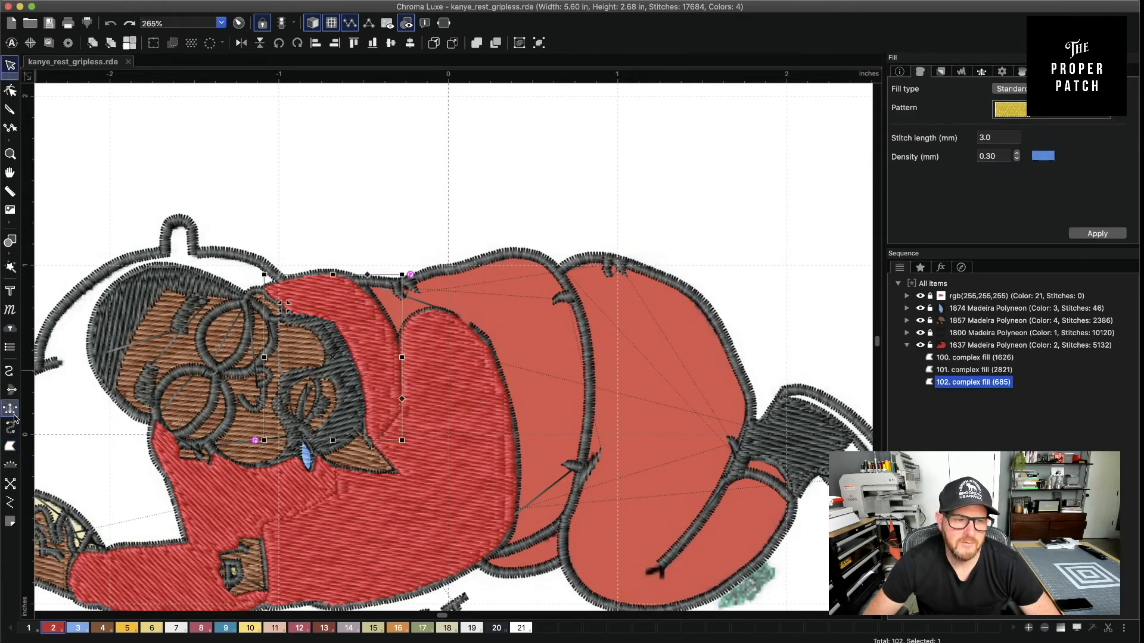
Outline a red complex fill for the torso, following the shoulder seam, the near arm's back, the belly and the waist seam
{"action": "left_click", "coordinate": [11, 447]}
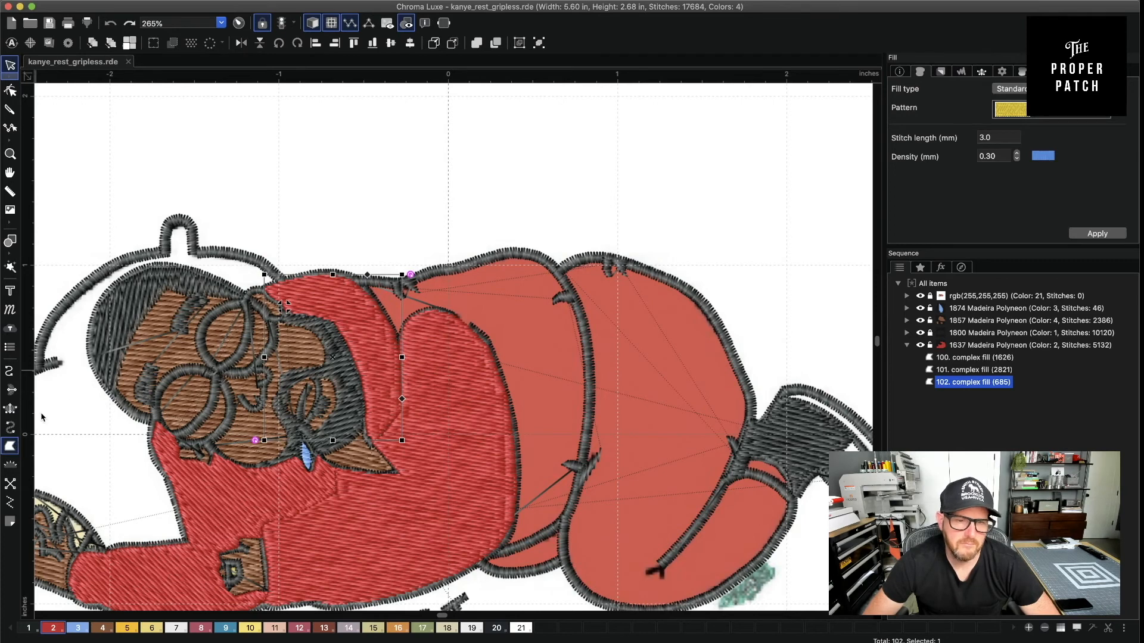
{"action": "left_click", "coordinate": [380, 315]}
{"action": "left_click", "coordinate": [395, 343]}
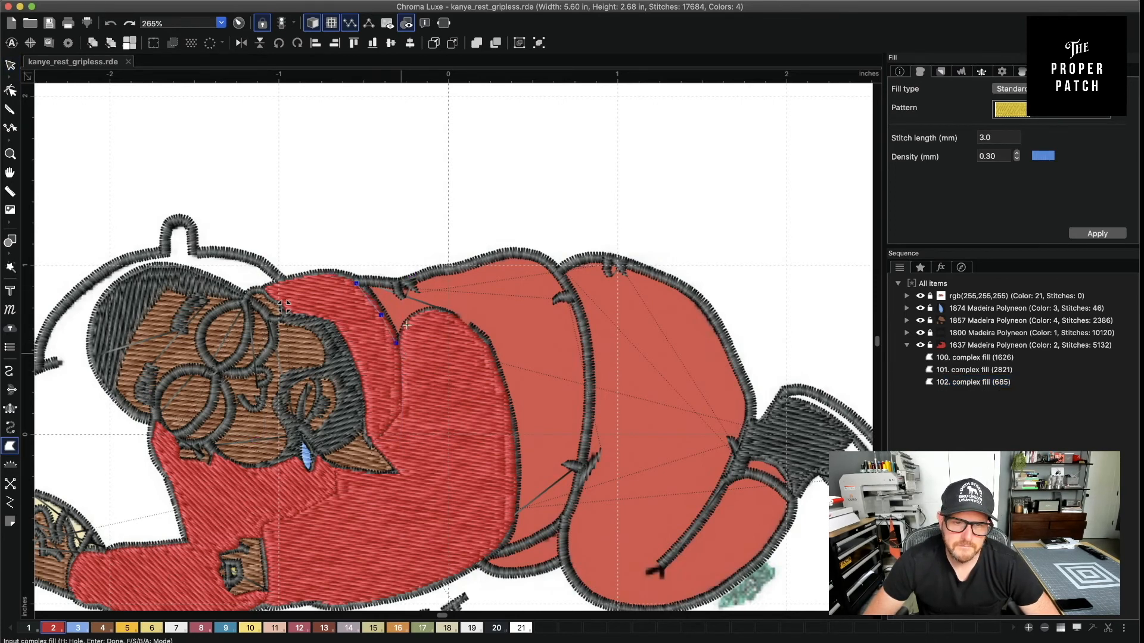
{"action": "left_click", "coordinate": [423, 313]}
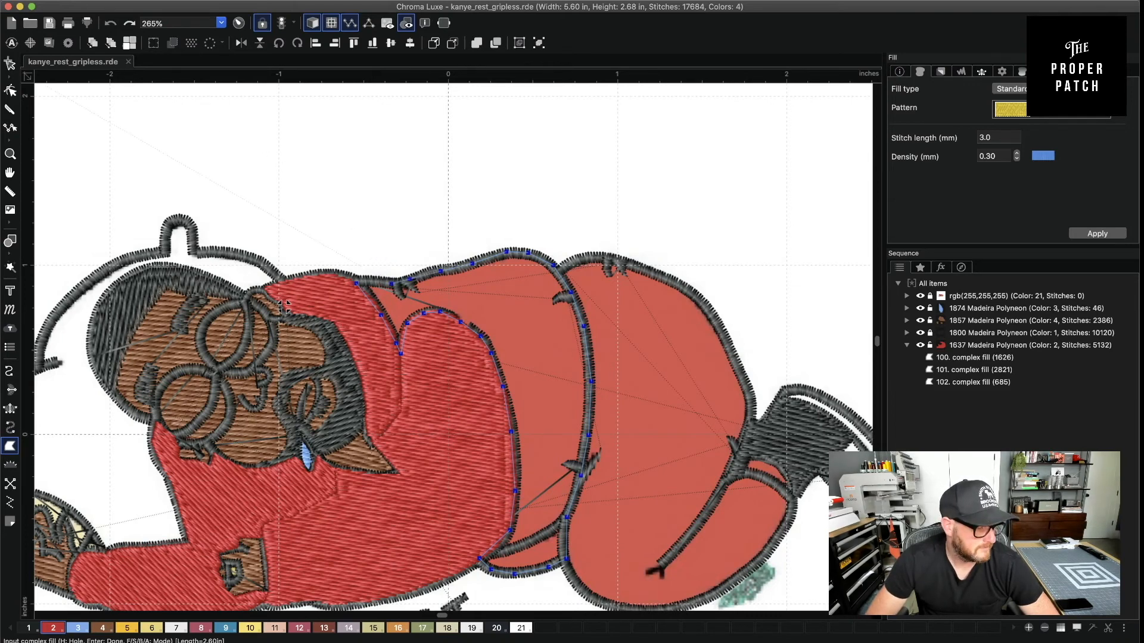
Generate the torso's red fill and tilt its stitch direction to a diagonal rising towards the waist
{"action": "left_click", "coordinate": [10, 64]}
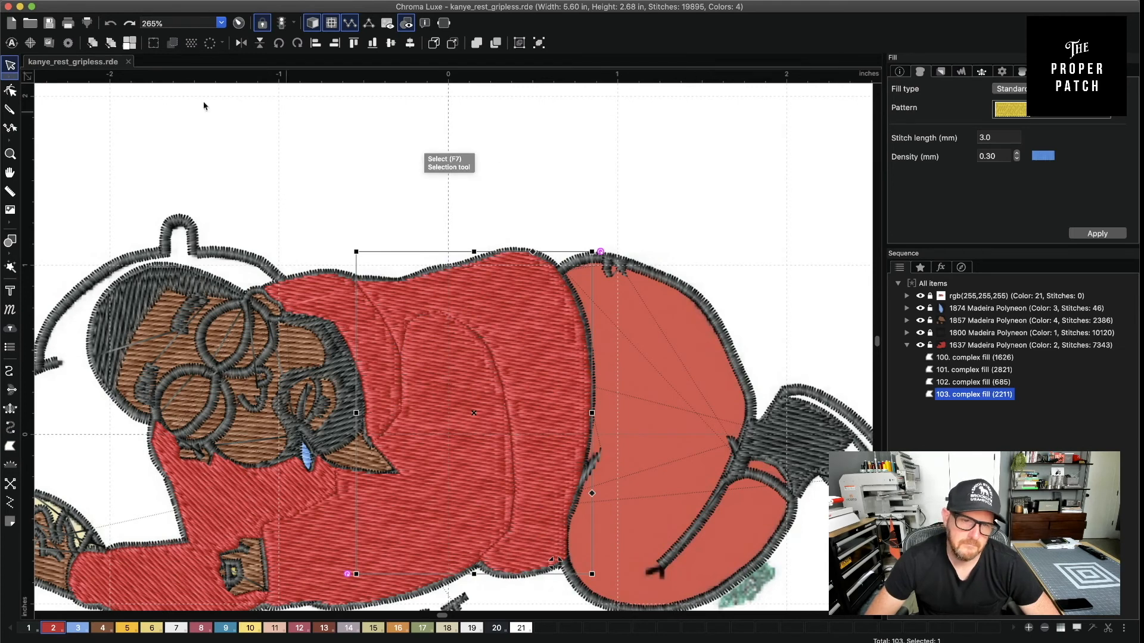
{"action": "left_click", "coordinate": [10, 89]}
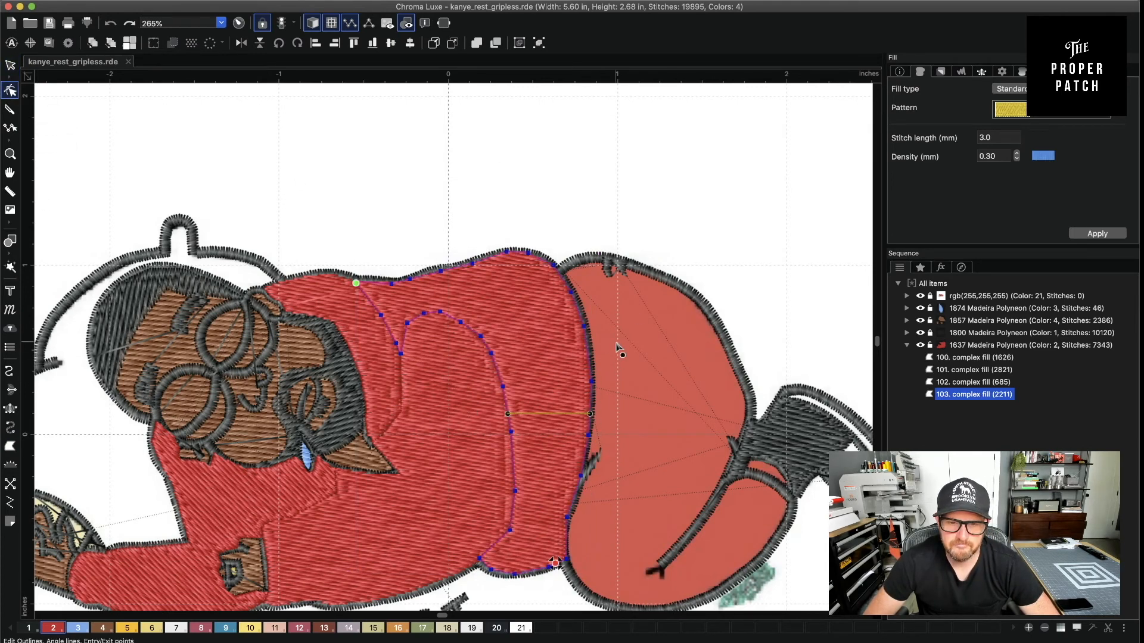
{"action": "left_click_drag", "start_coordinate": [617, 343], "coordinate": [618, 345]}
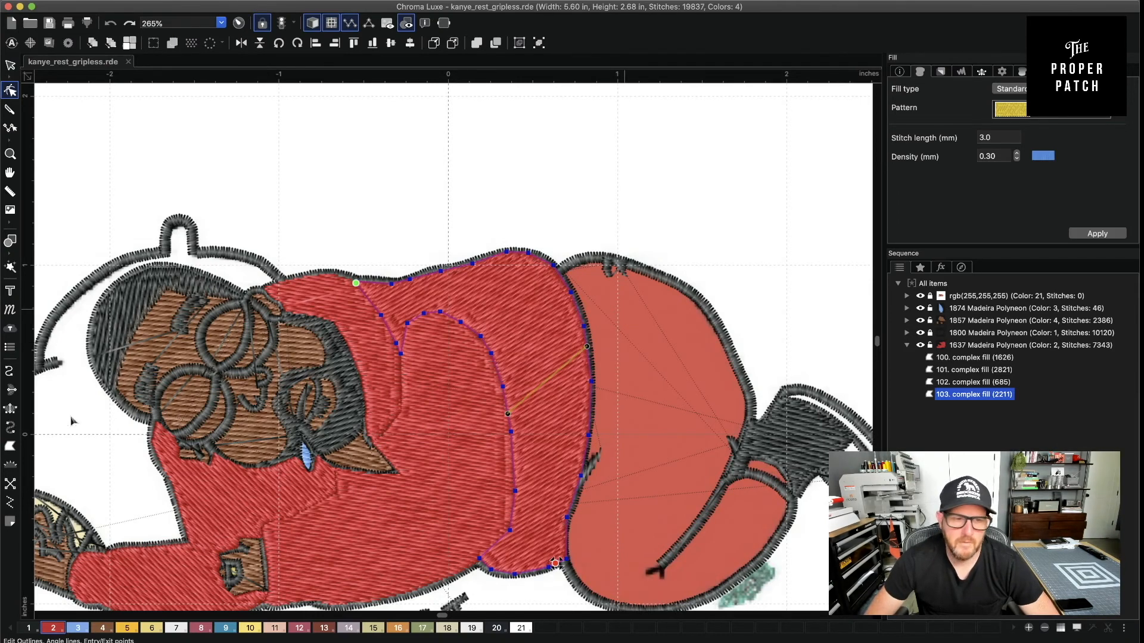
Outline a red complex fill for the hips and legs from the top of the waist seam down to the knee
{"action": "left_click", "coordinate": [10, 447]}
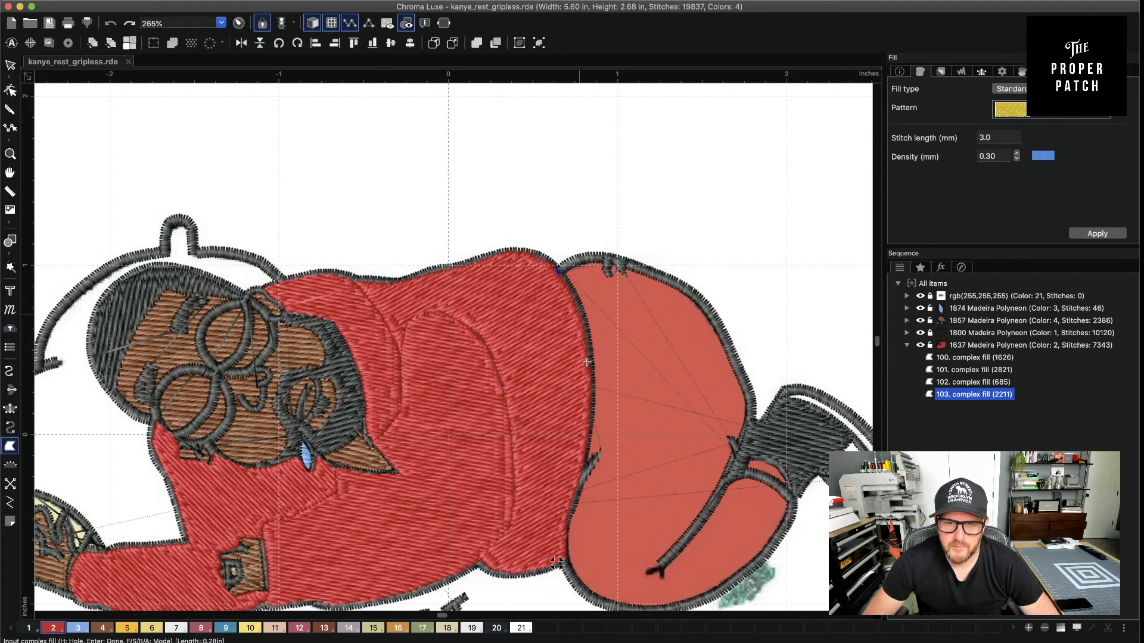
{"action": "left_click", "coordinate": [579, 314]}
{"action": "left_click", "coordinate": [588, 363]}
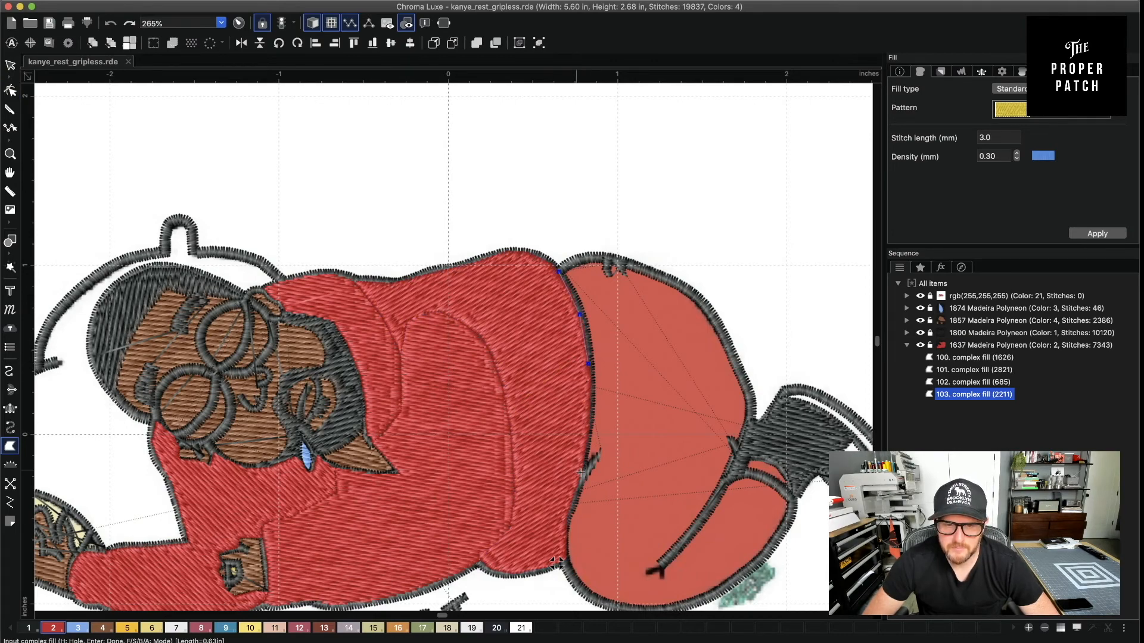
{"action": "left_click", "coordinate": [588, 400]}
{"action": "left_click", "coordinate": [581, 472]}
{"action": "left_click", "coordinate": [569, 510]}
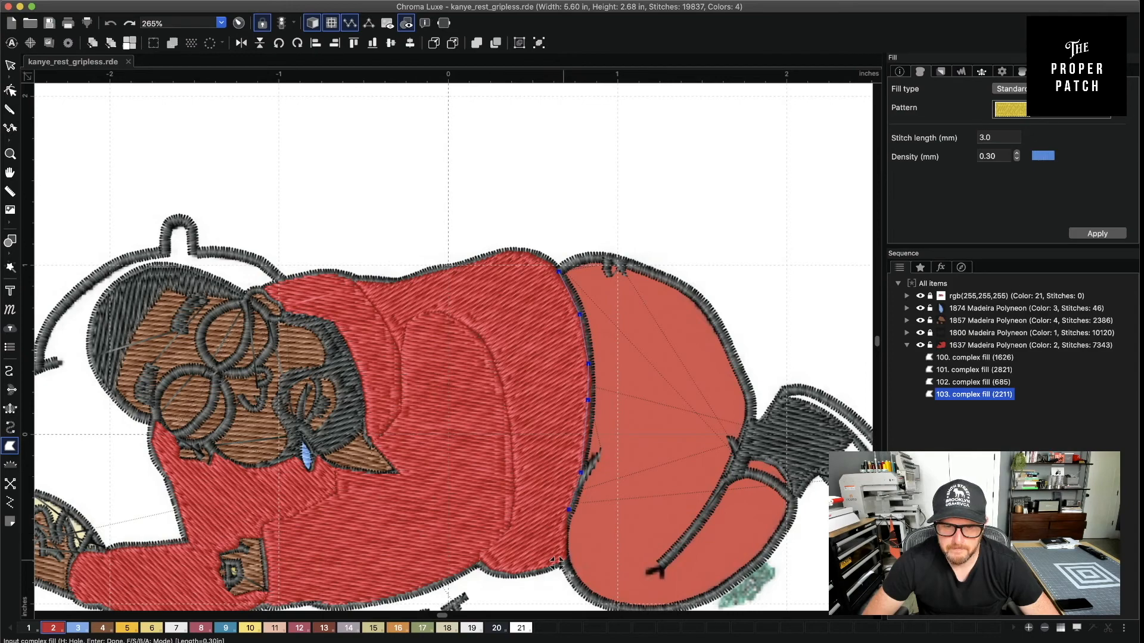
{"action": "left_click", "coordinate": [563, 534]}
{"action": "left_click", "coordinate": [564, 560]}
{"action": "left_click", "coordinate": [570, 576]}
Continue the legs' outline along the lower edge of the knee and shin to the underside of the ankle
{"action": "key", "text": "space"}
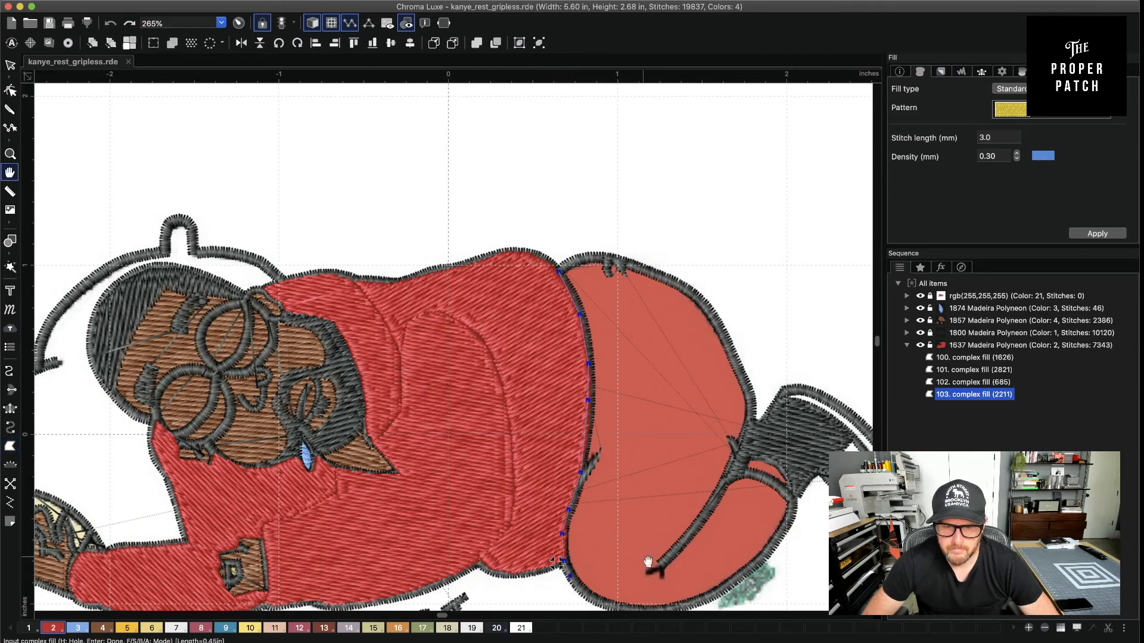
{"action": "left_click_drag", "start_coordinate": [649, 562], "coordinate": [566, 439]}
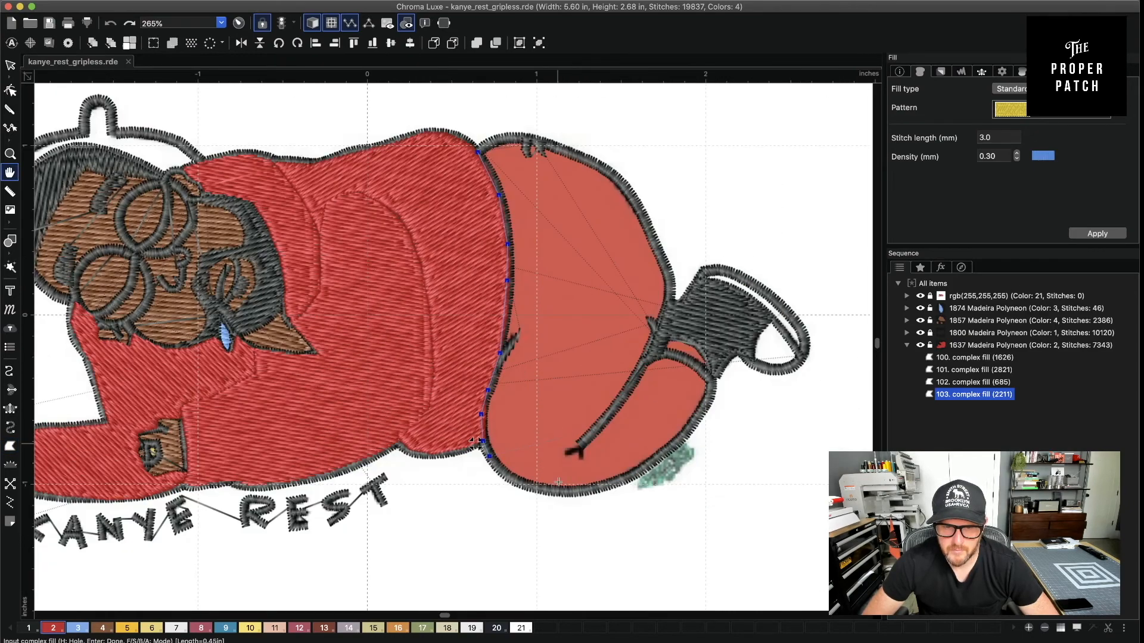
{"action": "left_click", "coordinate": [543, 489]}
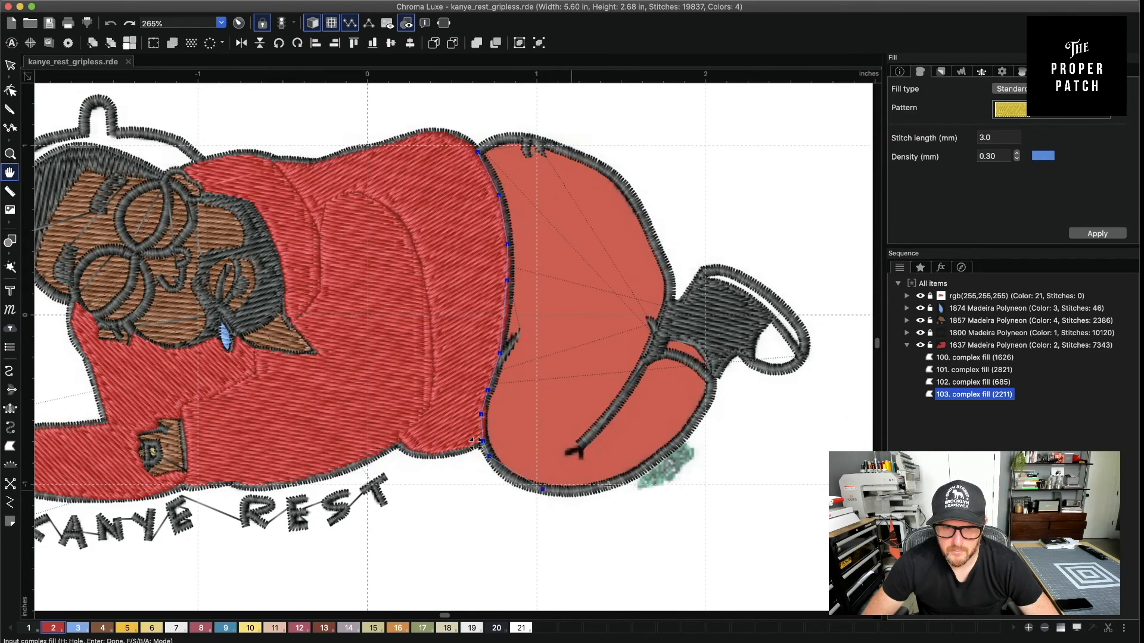
{"action": "left_click", "coordinate": [576, 491]}
{"action": "left_click", "coordinate": [701, 414]}
{"action": "left_click", "coordinate": [716, 363]}
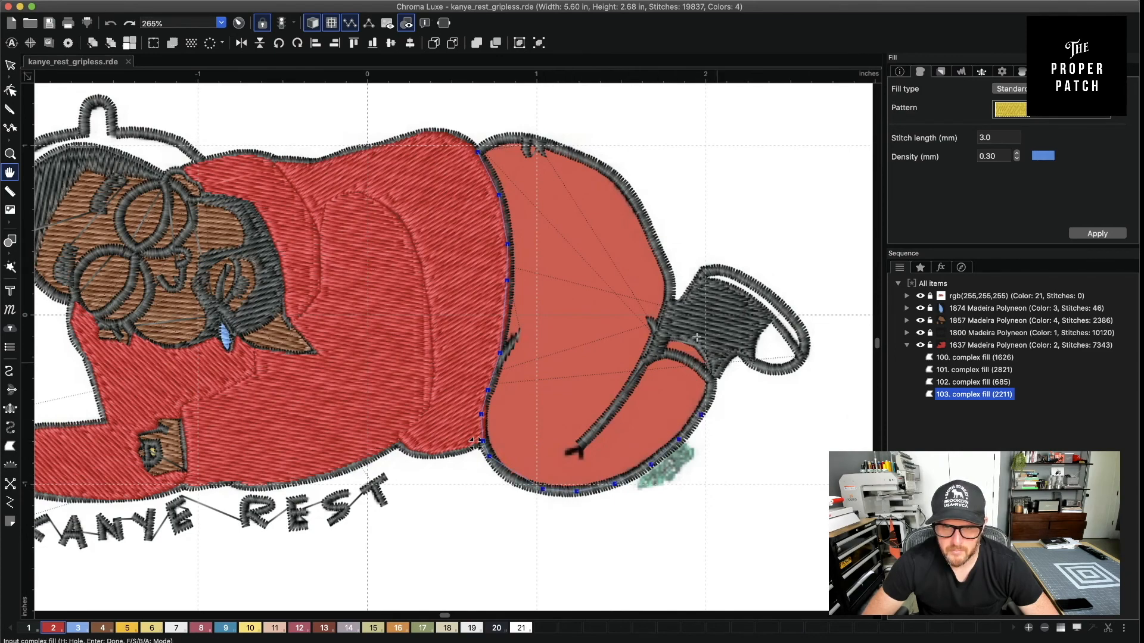
Continue the legs' outline across the black shoe's edge and up over the hips to the top of the waist seam
{"action": "left_click", "coordinate": [697, 337]}
{"action": "left_click", "coordinate": [670, 332]}
{"action": "left_click", "coordinate": [666, 330]}
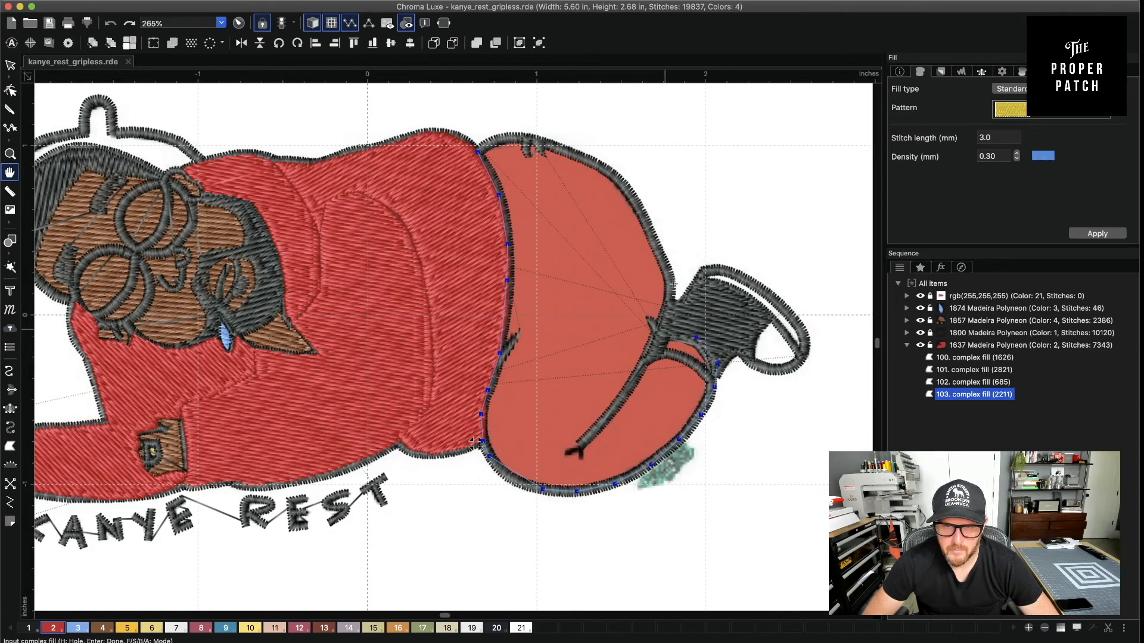
{"action": "left_click", "coordinate": [650, 231]}
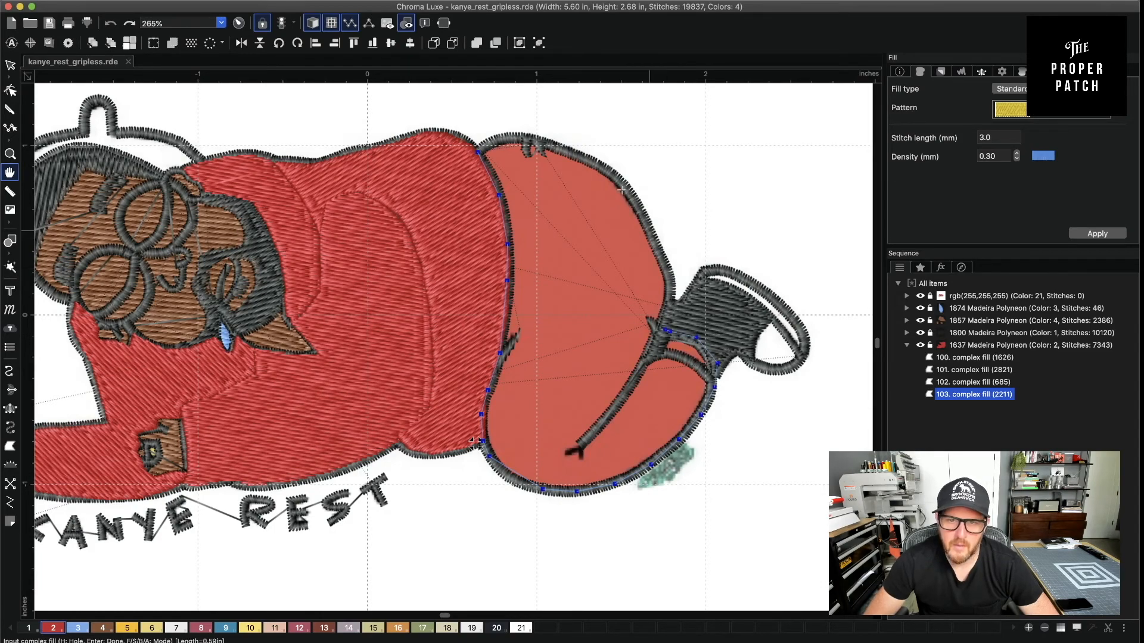
{"action": "left_click", "coordinate": [598, 162]}
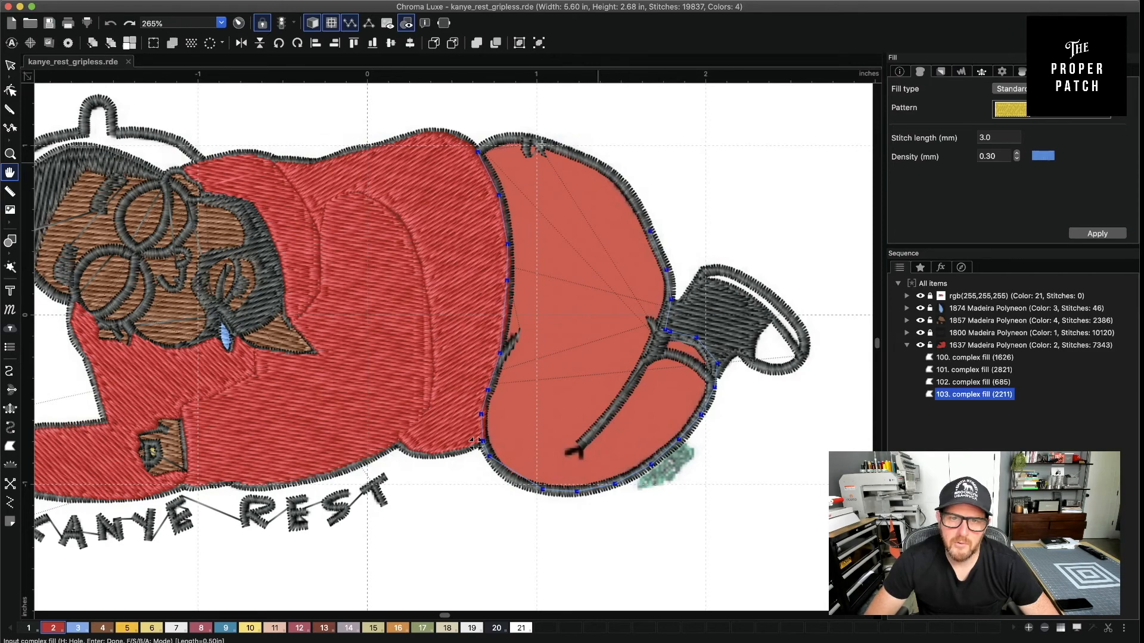
{"action": "left_click", "coordinate": [497, 140]}
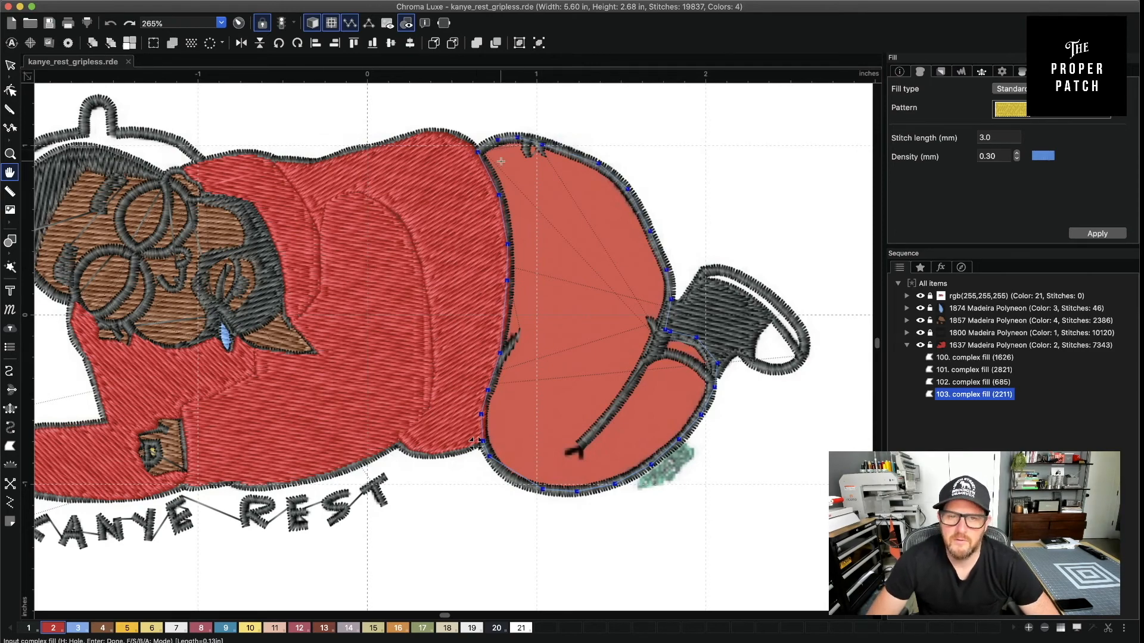
Close the legs' outline, tilt the angle line diagonally down towards the ankle, and generate the red fill
{"action": "key", "text": "Return"}
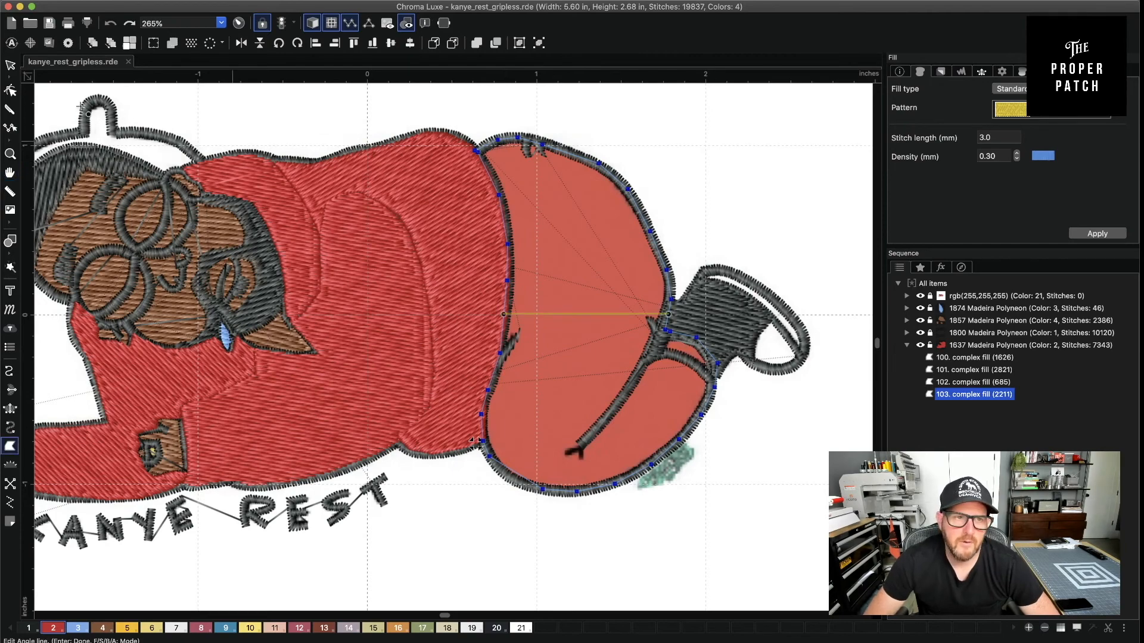
{"action": "left_click", "coordinate": [662, 384]}
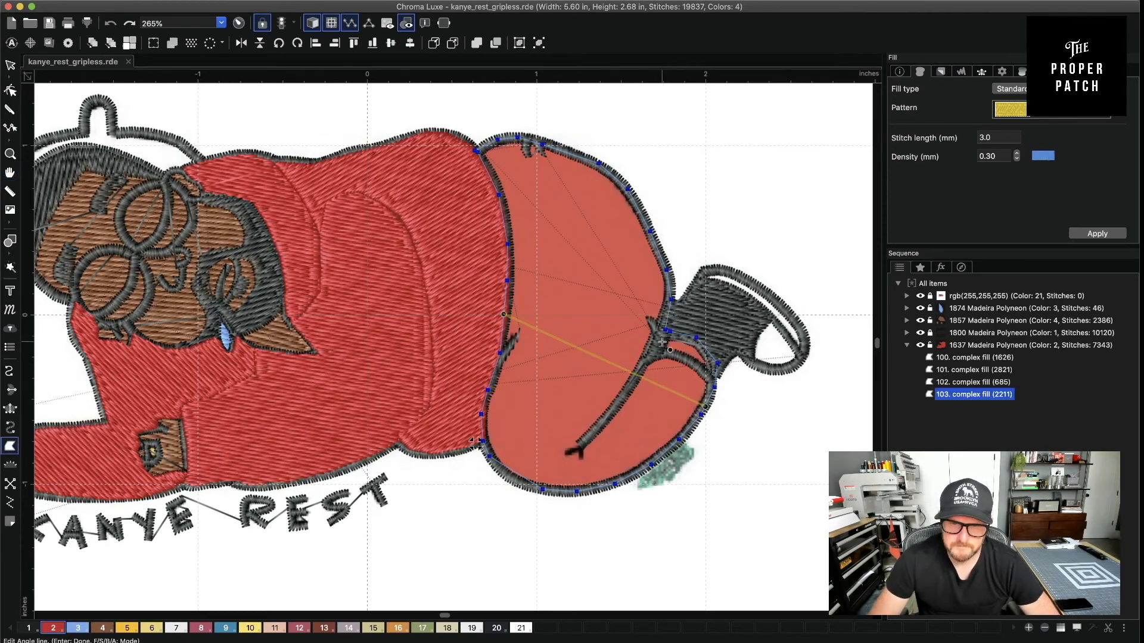
{"action": "key", "text": "Return"}
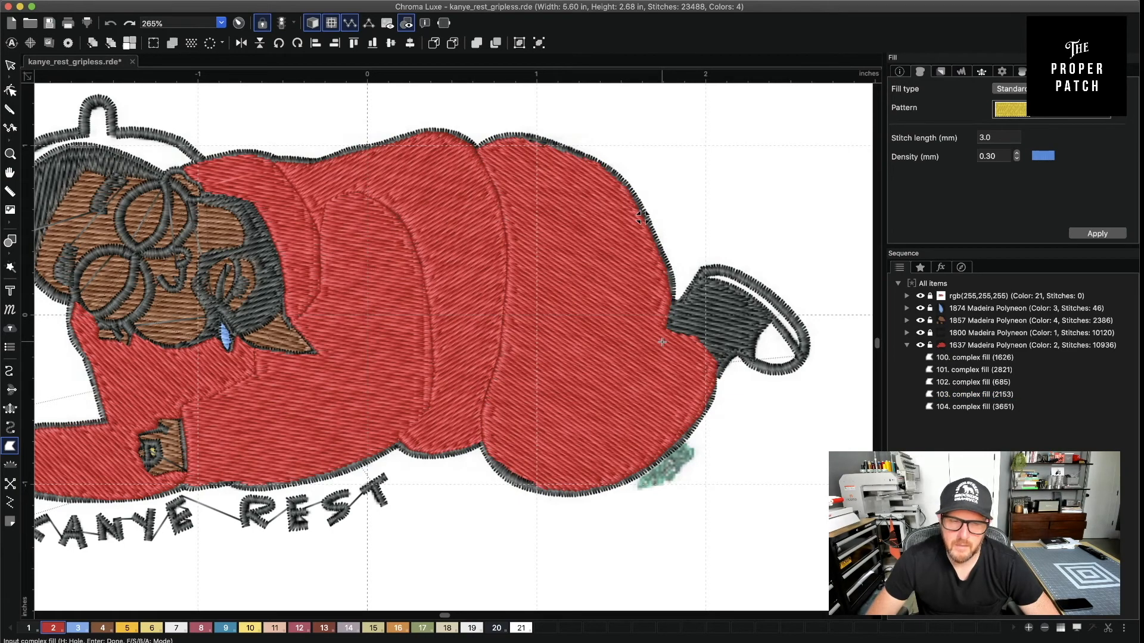
Move the red 1637 Madeira Polyneon group up the stitch sequence to directly after the rgb(255,255,255) group
{"action": "left_click", "coordinate": [11, 65]}
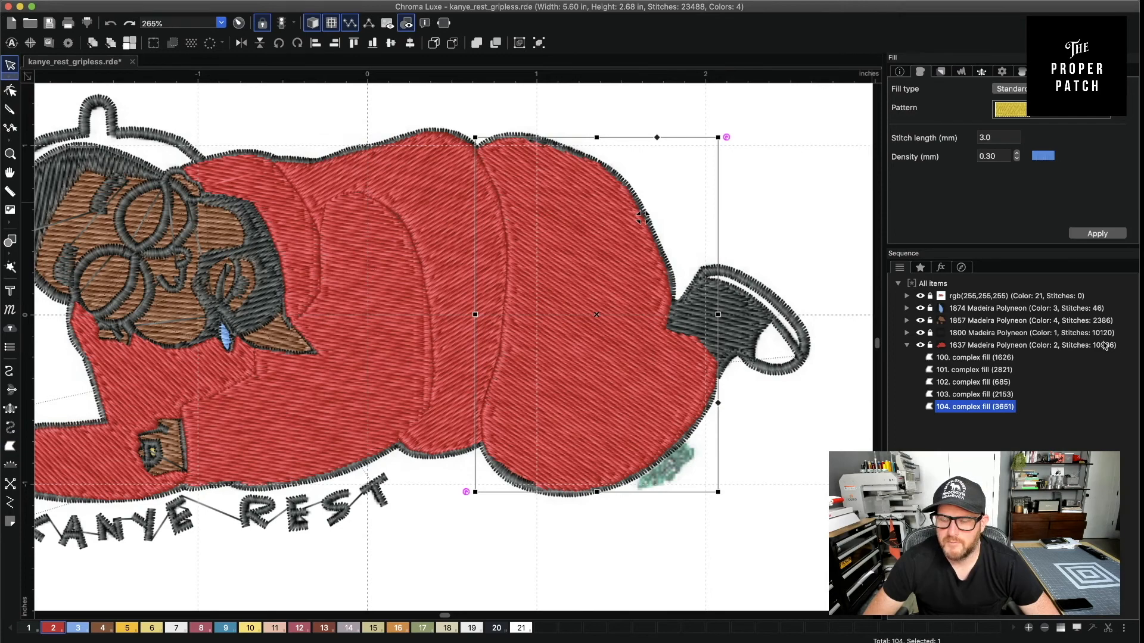
{"action": "left_click", "coordinate": [716, 537]}
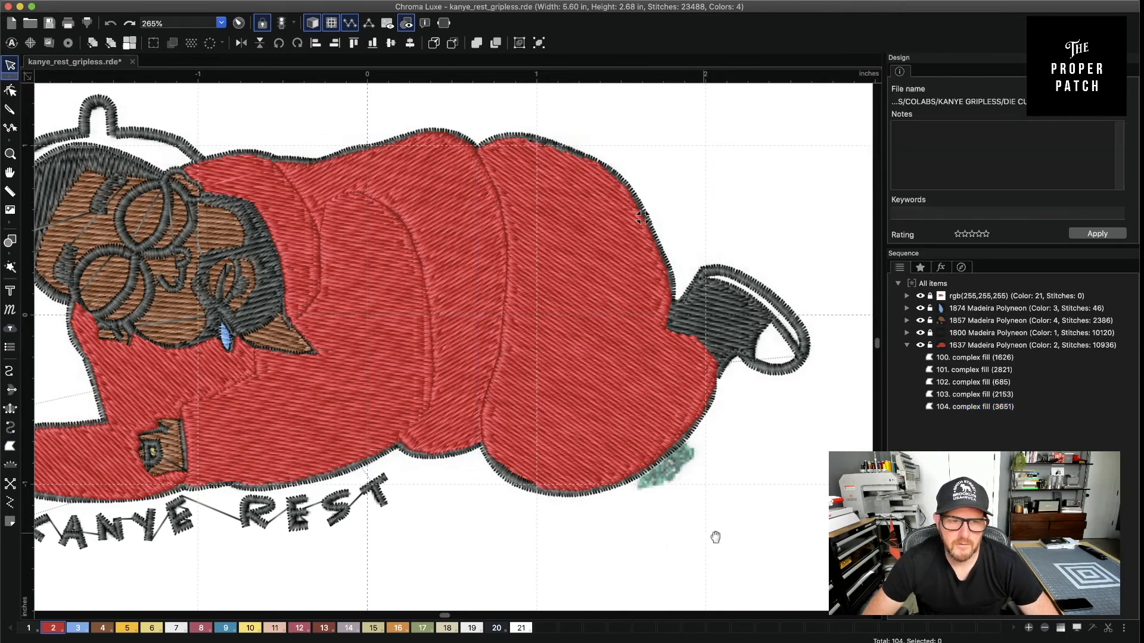
{"action": "scroll", "coordinate": [716, 537], "scroll_direction": "left", "scroll_amount": 6}
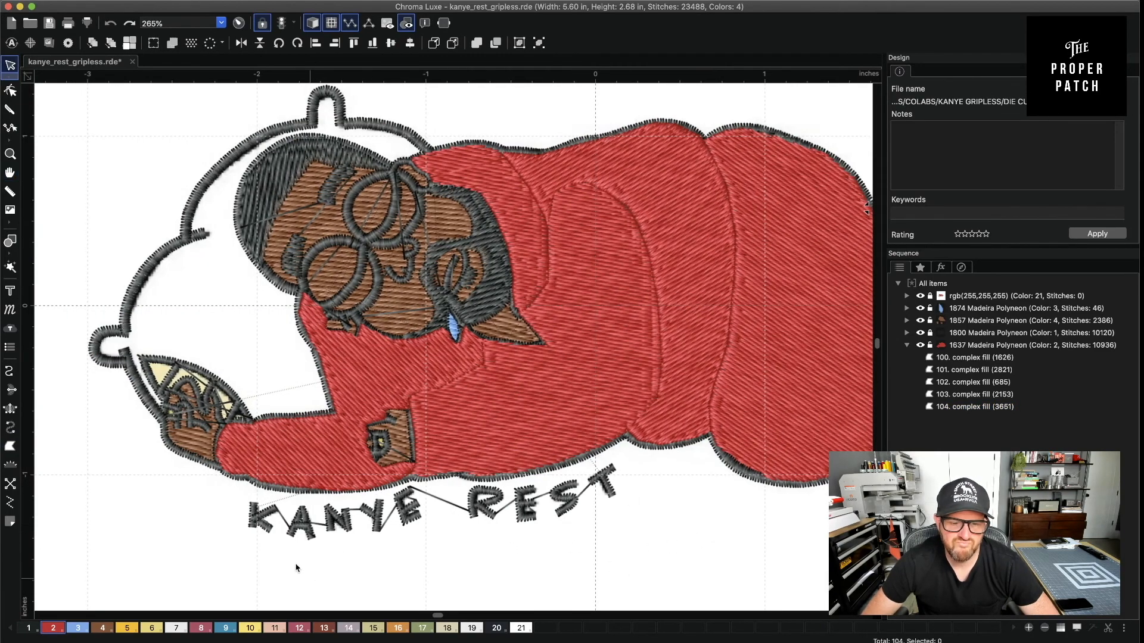
{"action": "left_click", "coordinate": [987, 345]}
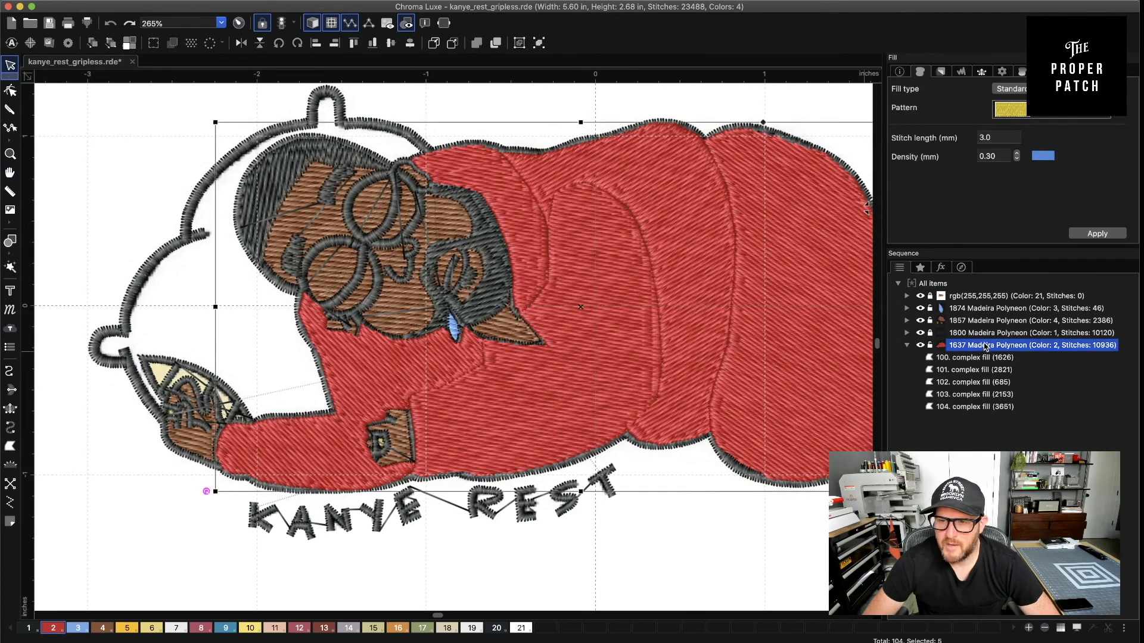
{"action": "left_click", "coordinate": [999, 300]}
{"action": "left_click_drag", "start_coordinate": [1063, 294], "coordinate": [1064, 296]}
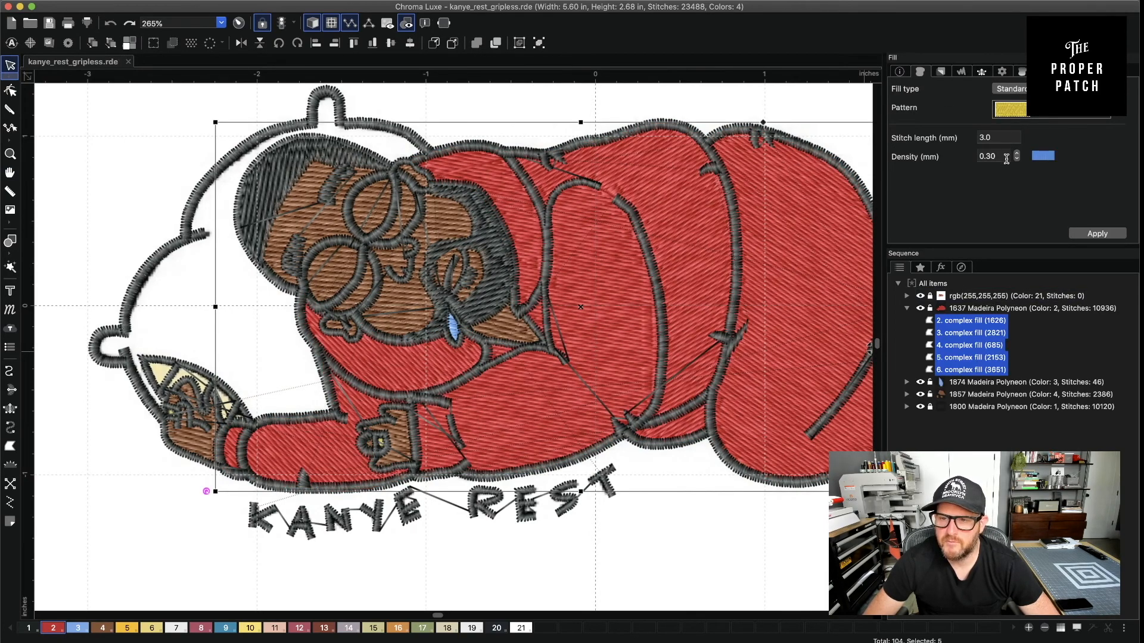
Set the stitch density of all fills in the red 1637 group to 0.35 mm
{"action": "left_click", "coordinate": [1034, 307]}
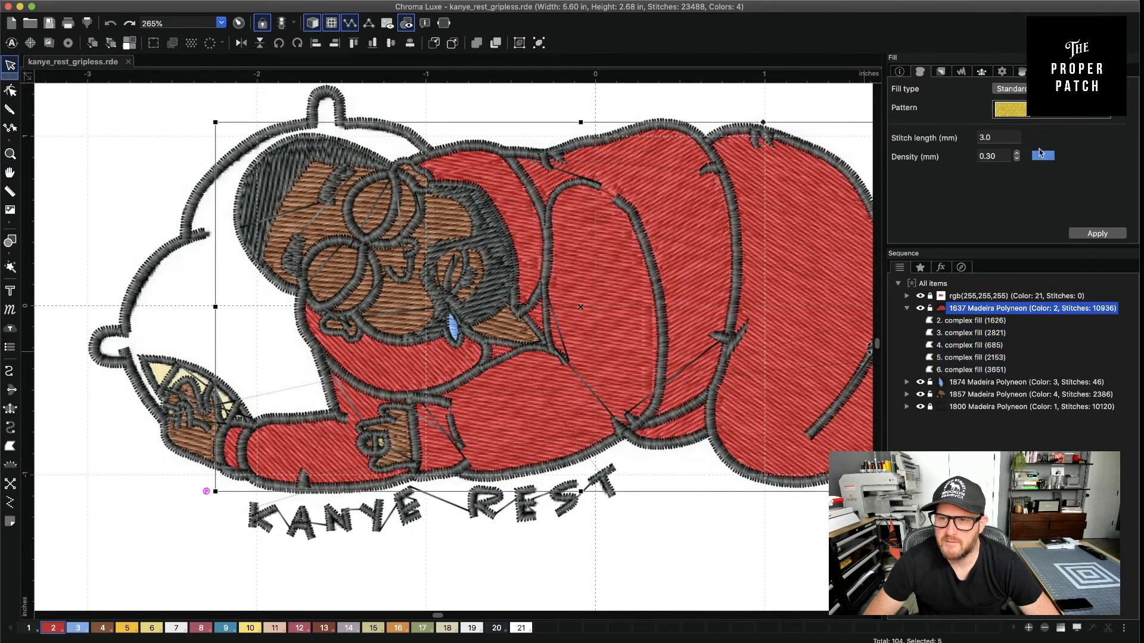
{"action": "double_click", "coordinate": [994, 156]}
{"action": "type", "text": ".3"}
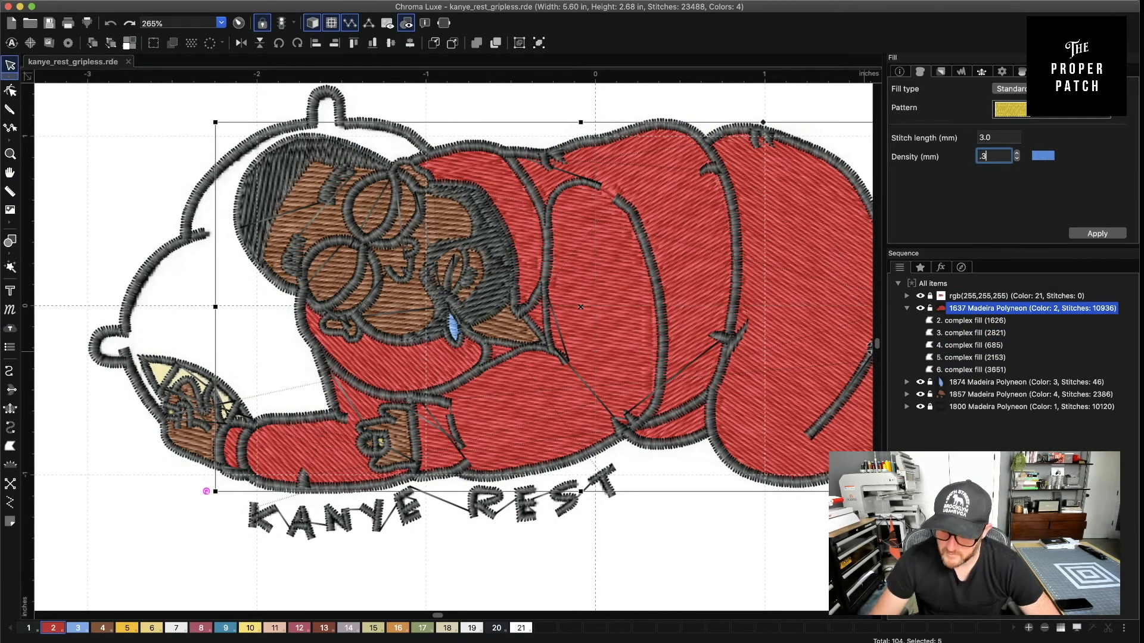
{"action": "type", "text": "5"}
{"action": "key", "text": "Return"}
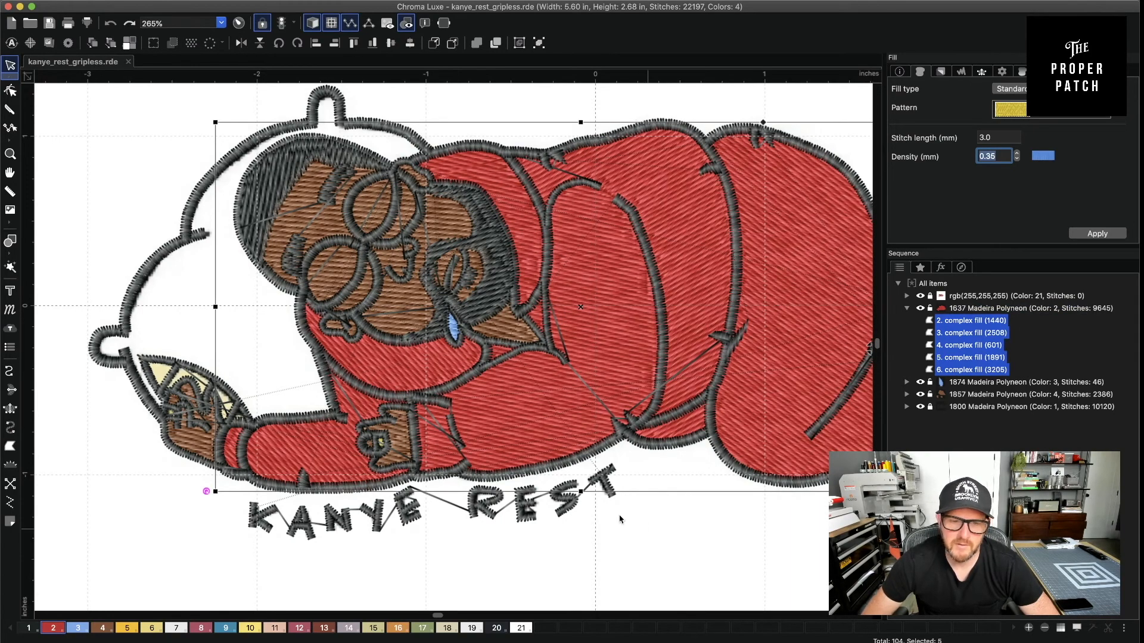
Outline and generate a complex fill in color 5 over the small gold detail on the hand near the chest
{"action": "left_click", "coordinate": [10, 447]}
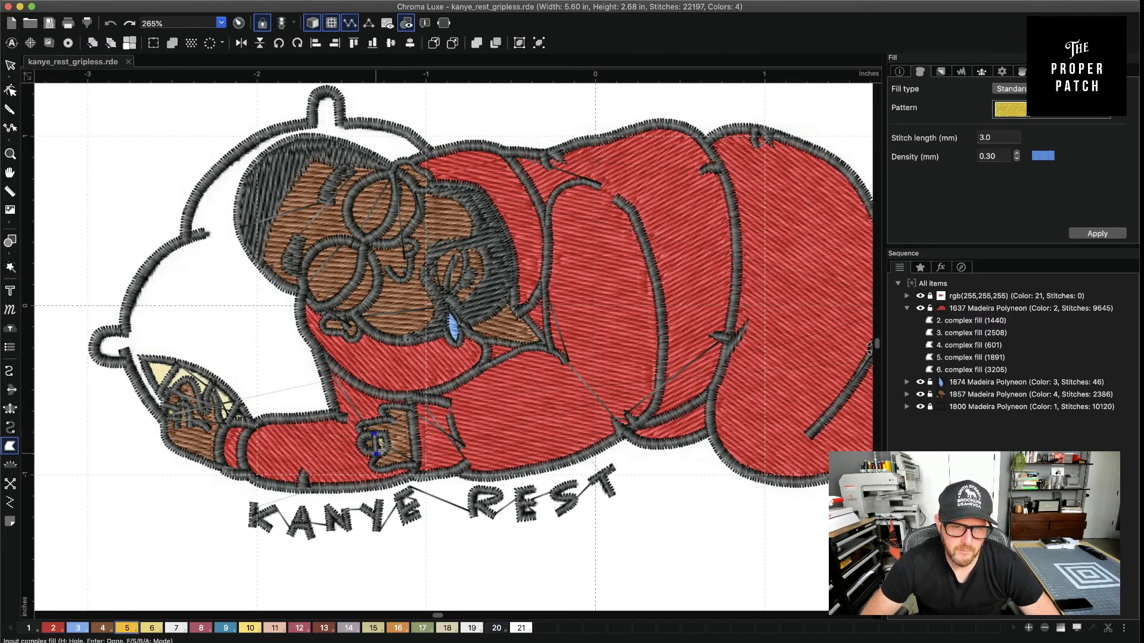
{"action": "left_click", "coordinate": [382, 451]}
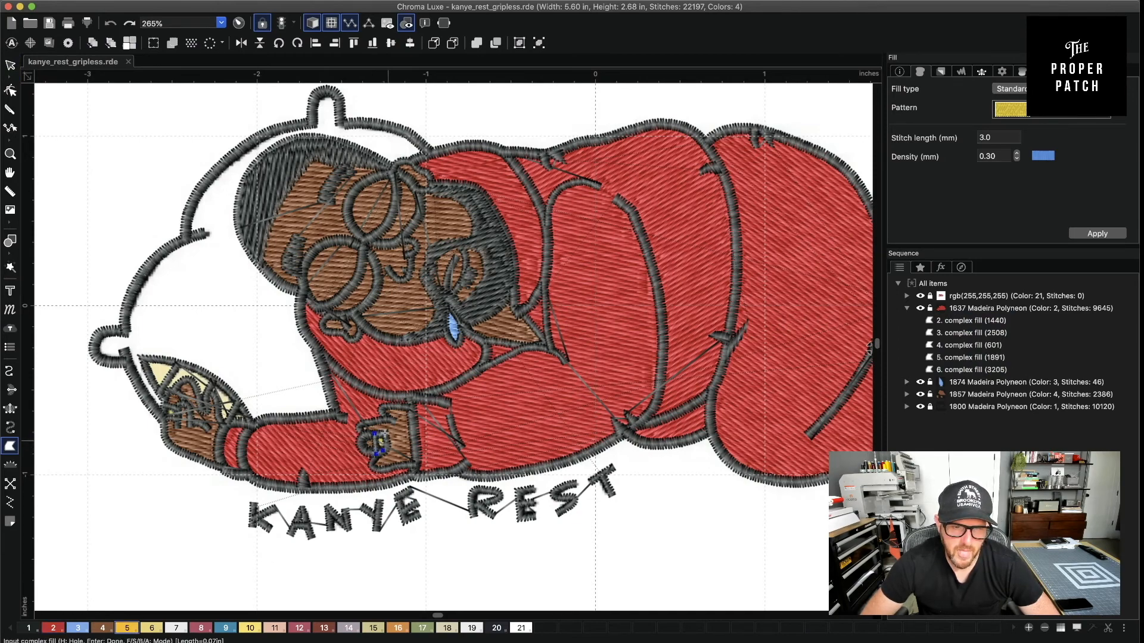
{"action": "left_click", "coordinate": [388, 446]}
{"action": "left_click", "coordinate": [374, 433]}
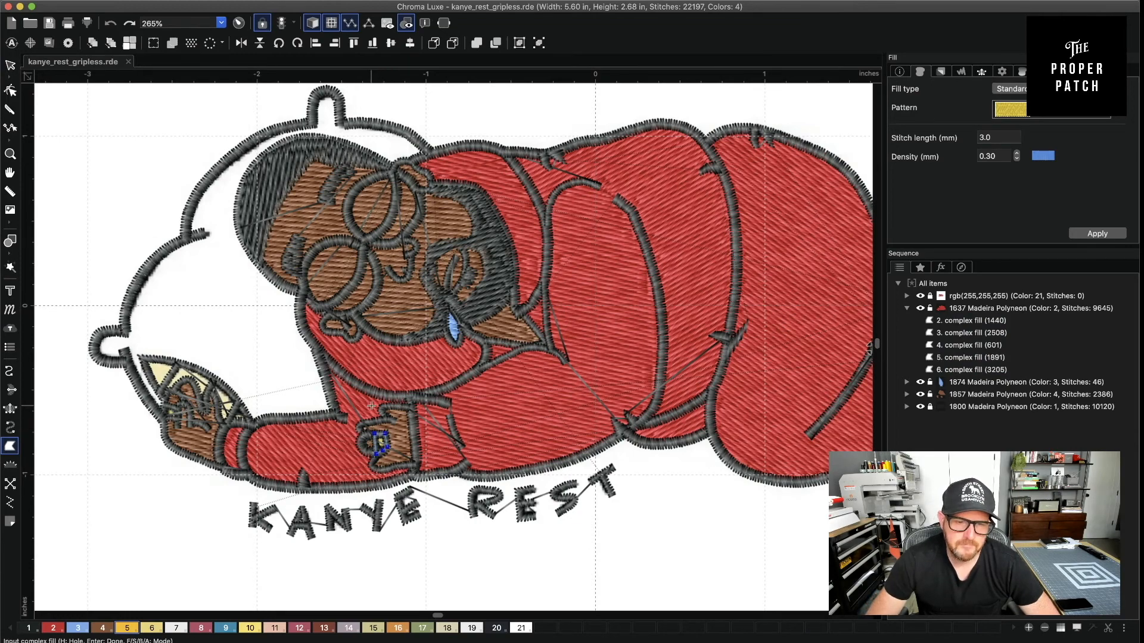
{"action": "key", "text": "Return"}
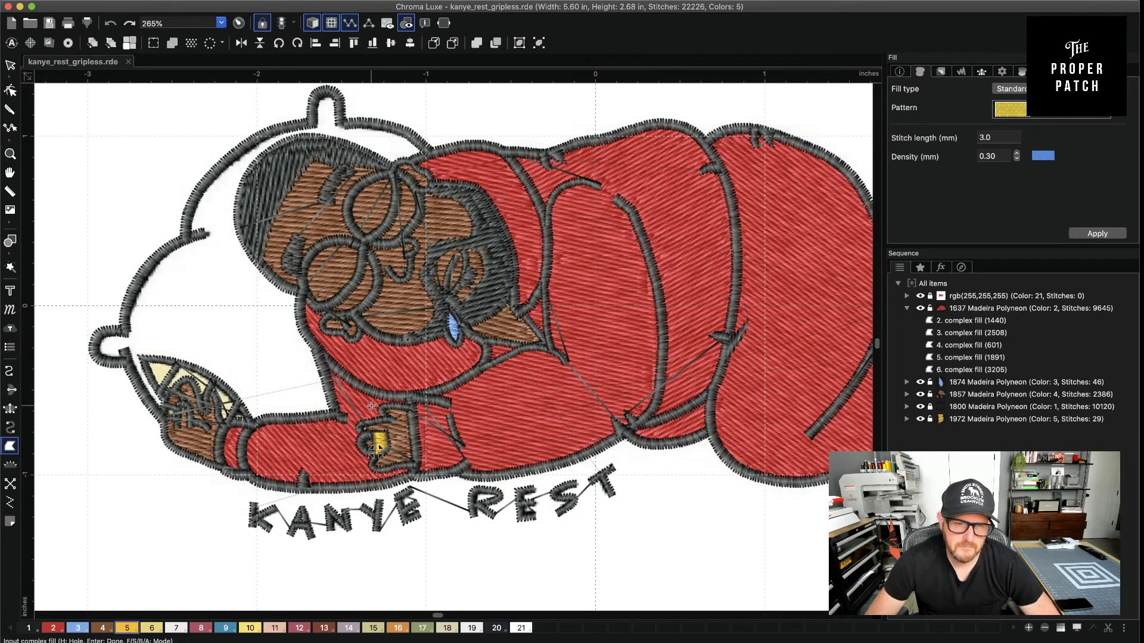
Outline and generate a second color 5 complex fill over the small gold detail on the hand by the pillow
{"action": "left_click", "coordinate": [165, 417]}
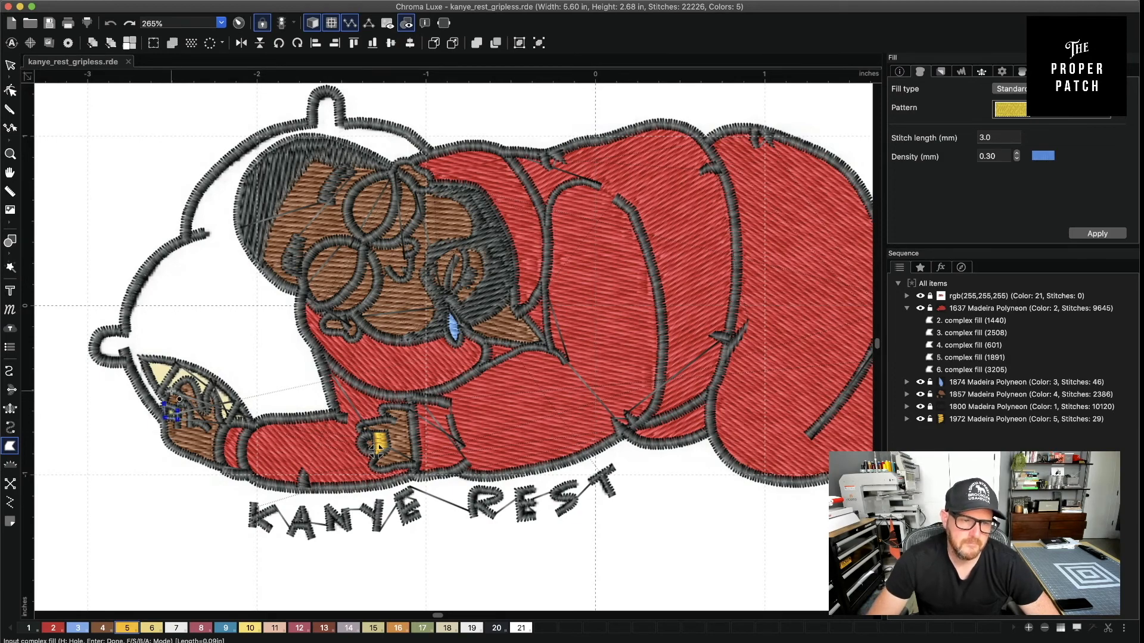
{"action": "key", "text": "Return"}
{"action": "key", "text": "Return"}
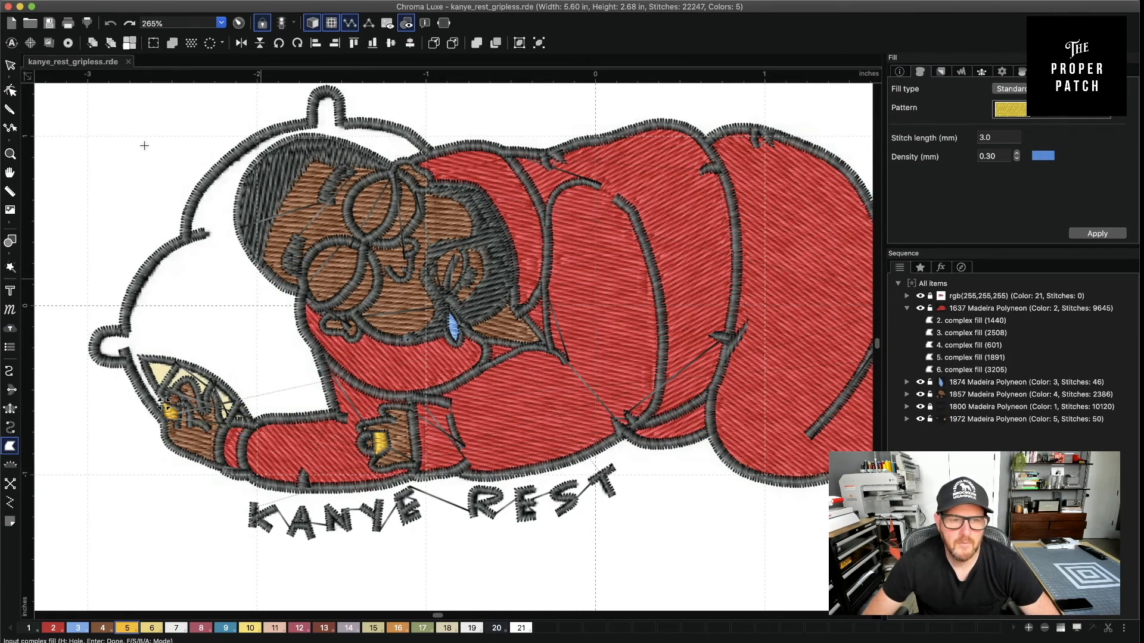
Try recoloring the small gold fill on the hand by the pillow to color 6, undo the change, and deselect it
{"action": "left_click", "coordinate": [11, 65]}
{"action": "left_click", "coordinate": [170, 411]}
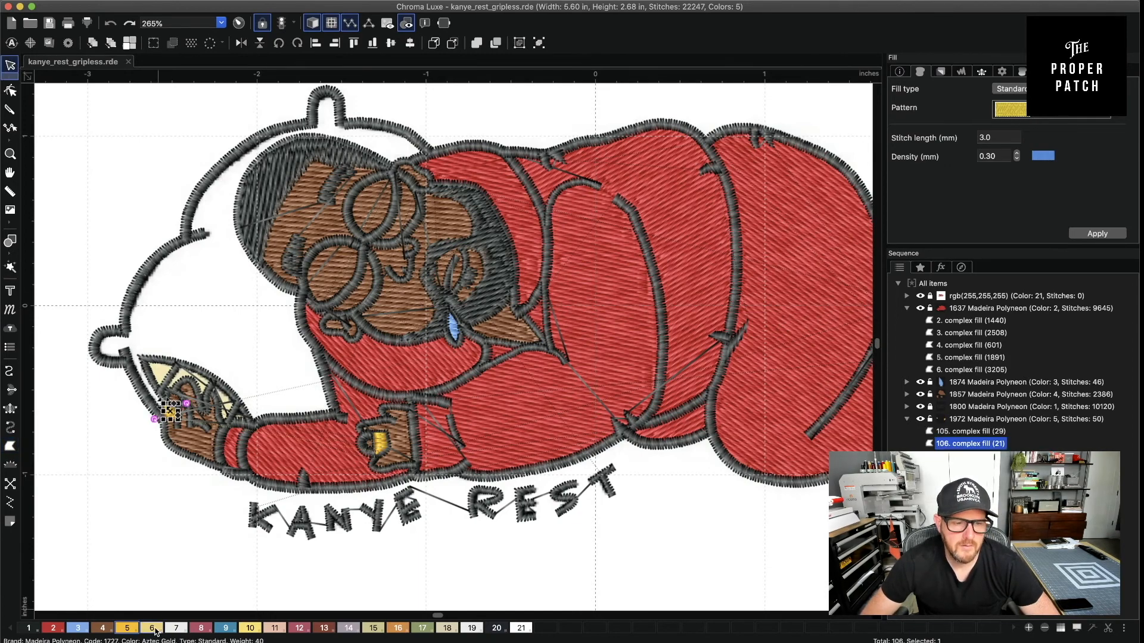
{"action": "left_click", "coordinate": [154, 627]}
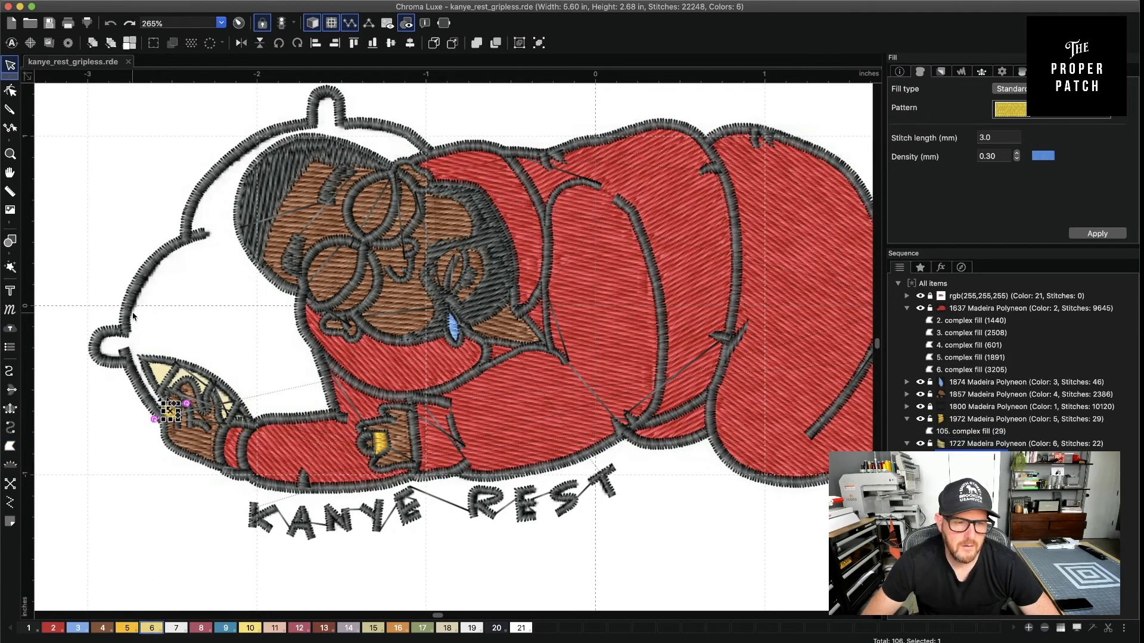
{"action": "key", "text": "super+z"}
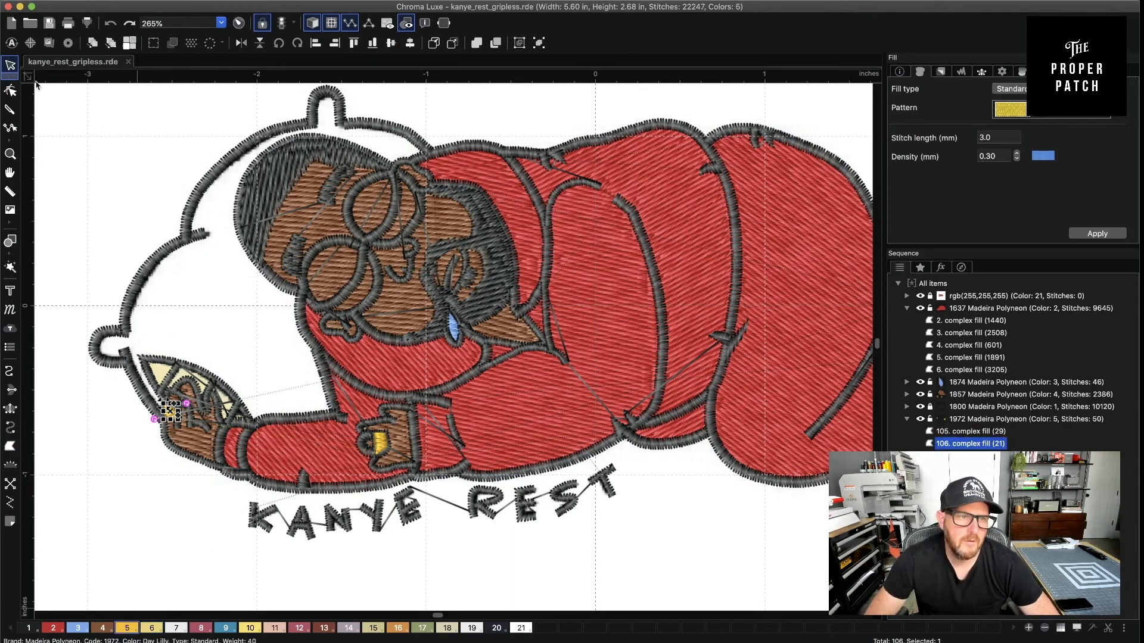
{"action": "left_click", "coordinate": [10, 65]}
{"action": "left_click", "coordinate": [63, 125]}
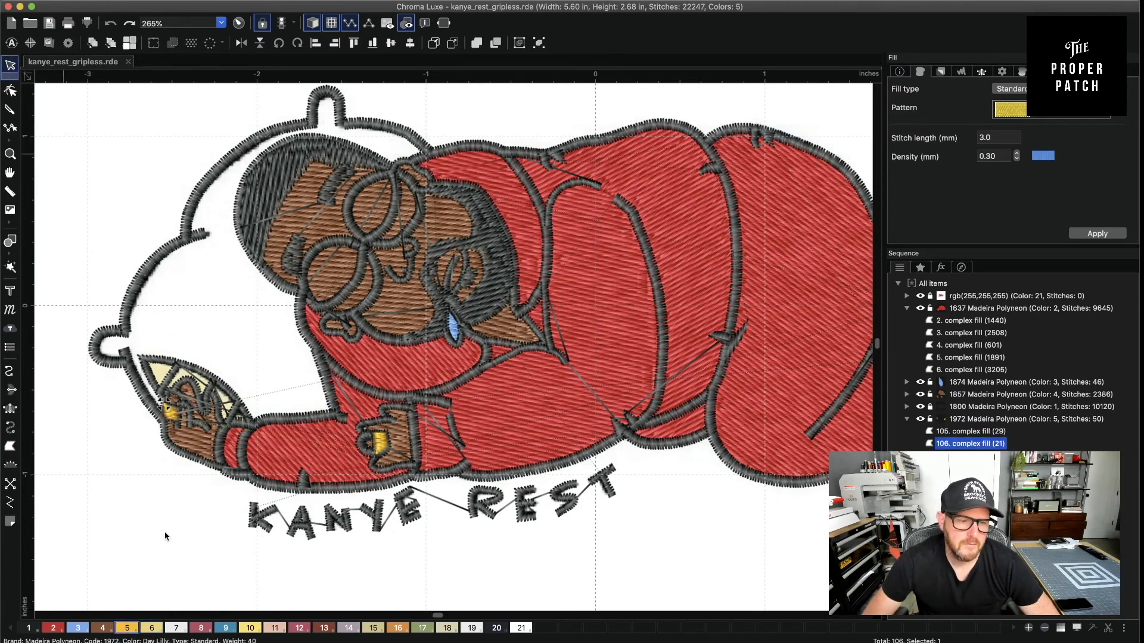
Outline a complex fill in color 6 from the tip of the cream patterned shape down its edge and over the fingers
{"action": "left_click", "coordinate": [151, 627]}
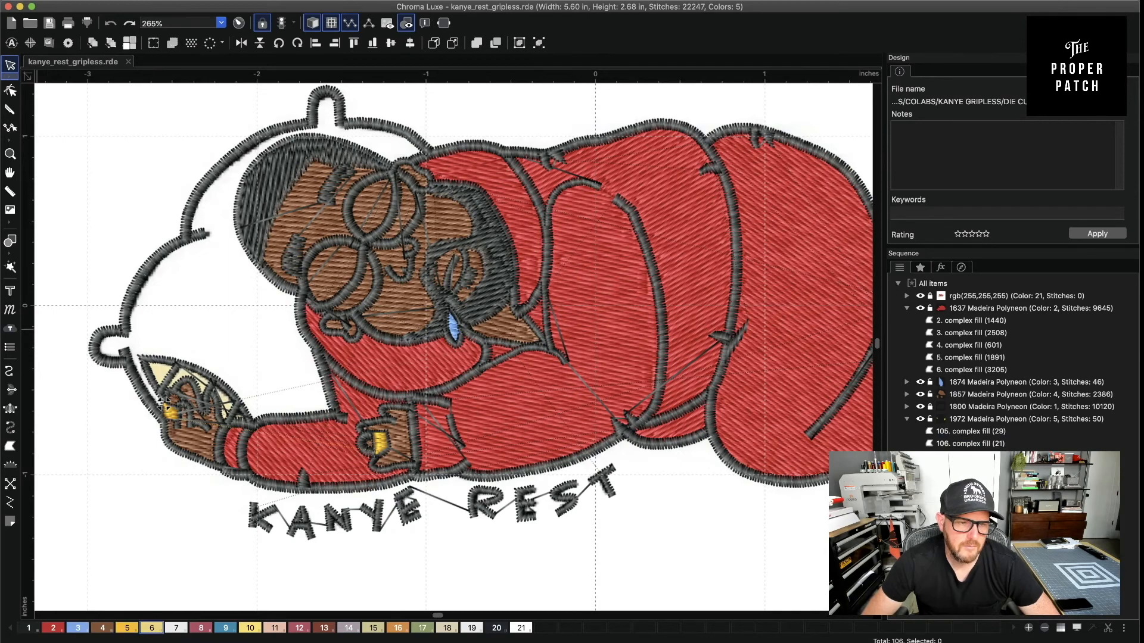
{"action": "left_click", "coordinate": [10, 446]}
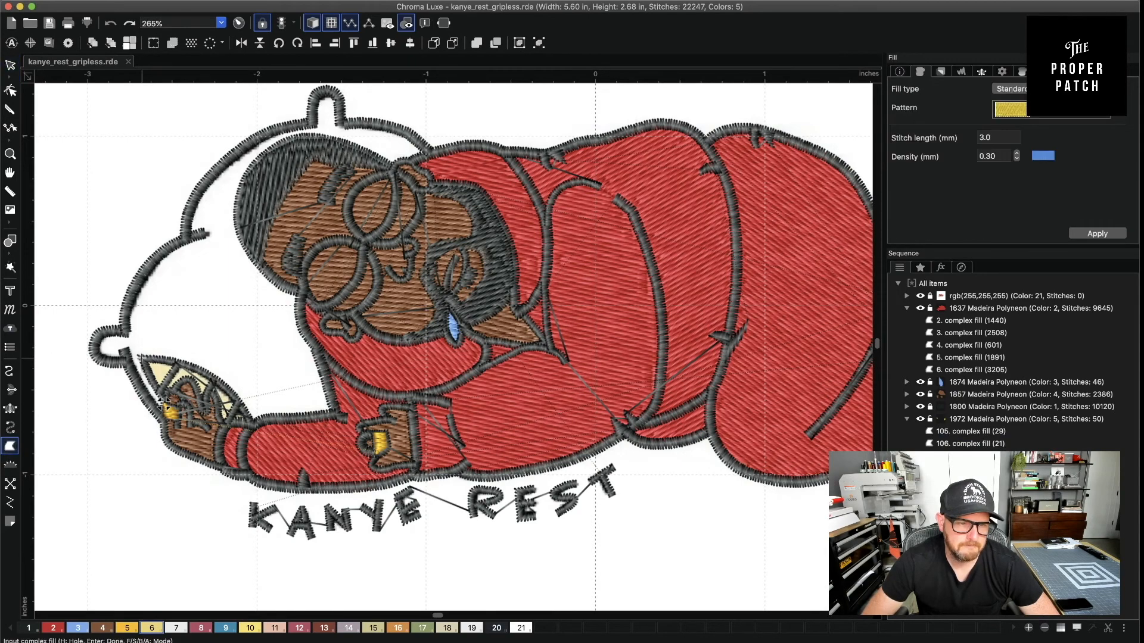
{"action": "left_click", "coordinate": [152, 382]}
{"action": "left_click", "coordinate": [159, 392]}
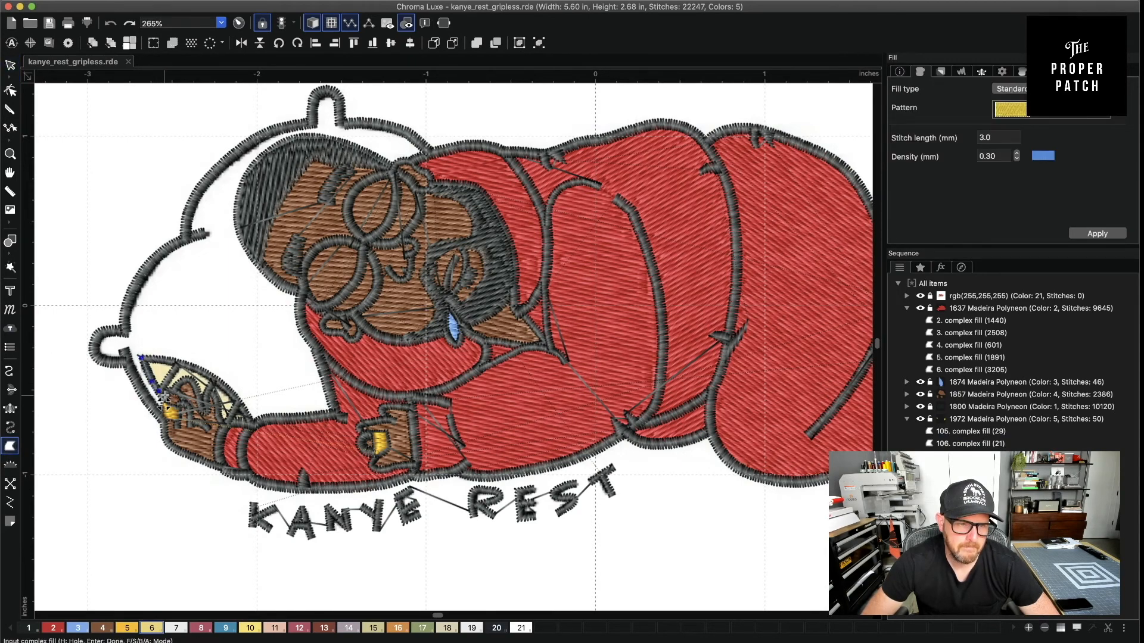
{"action": "left_click", "coordinate": [165, 395]}
{"action": "left_click", "coordinate": [170, 390]}
{"action": "left_click", "coordinate": [177, 390]}
{"action": "left_click", "coordinate": [185, 380]}
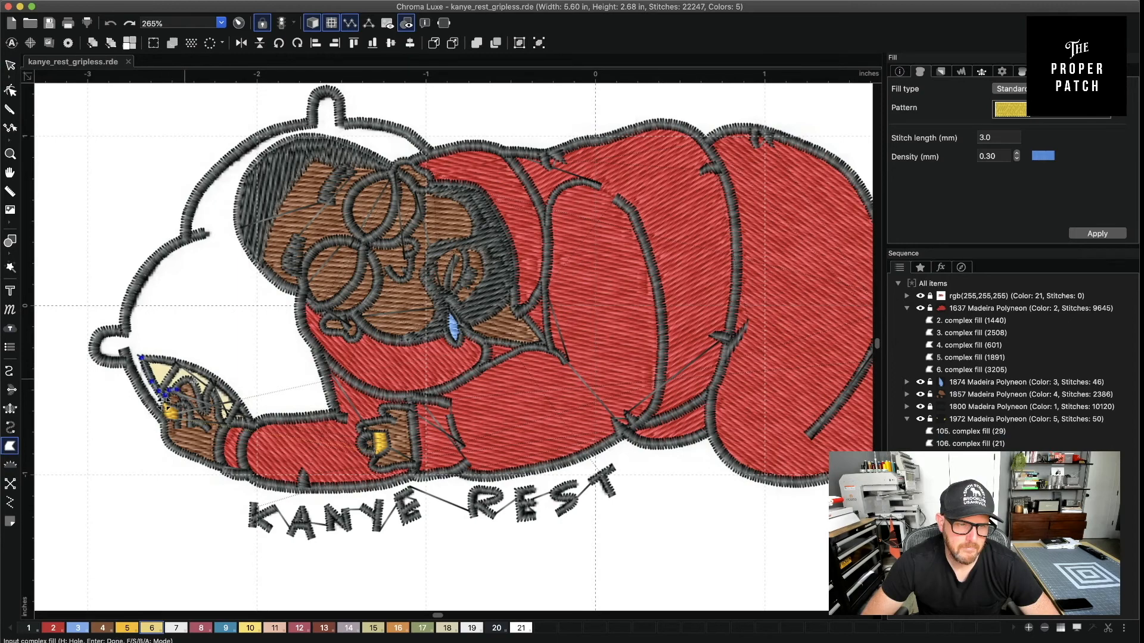
{"action": "left_click", "coordinate": [200, 396]}
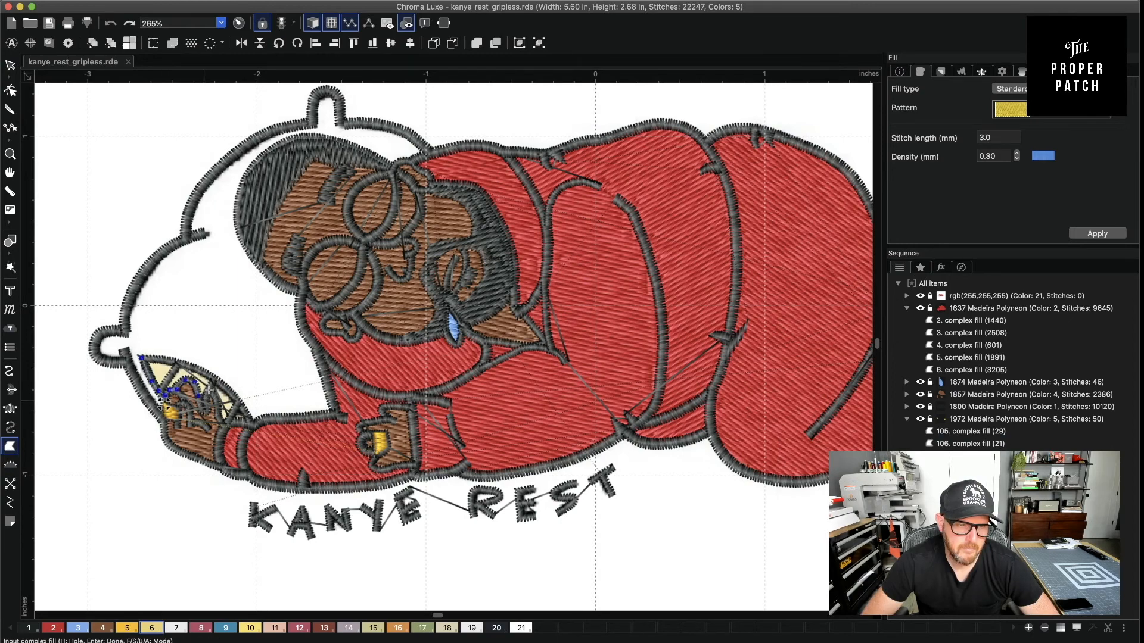
Continue the cream shape's outline along the hand to the sleeve, close it around the outer edge, and generate the fill
{"action": "left_click", "coordinate": [209, 391]}
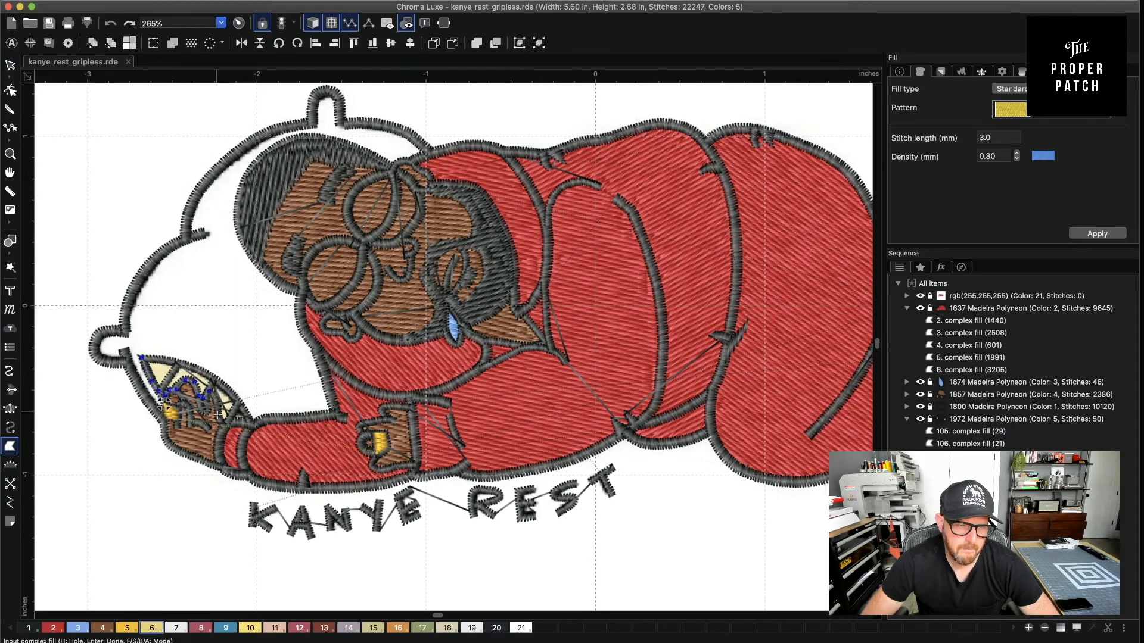
{"action": "left_click", "coordinate": [215, 398]}
{"action": "left_click", "coordinate": [216, 406]}
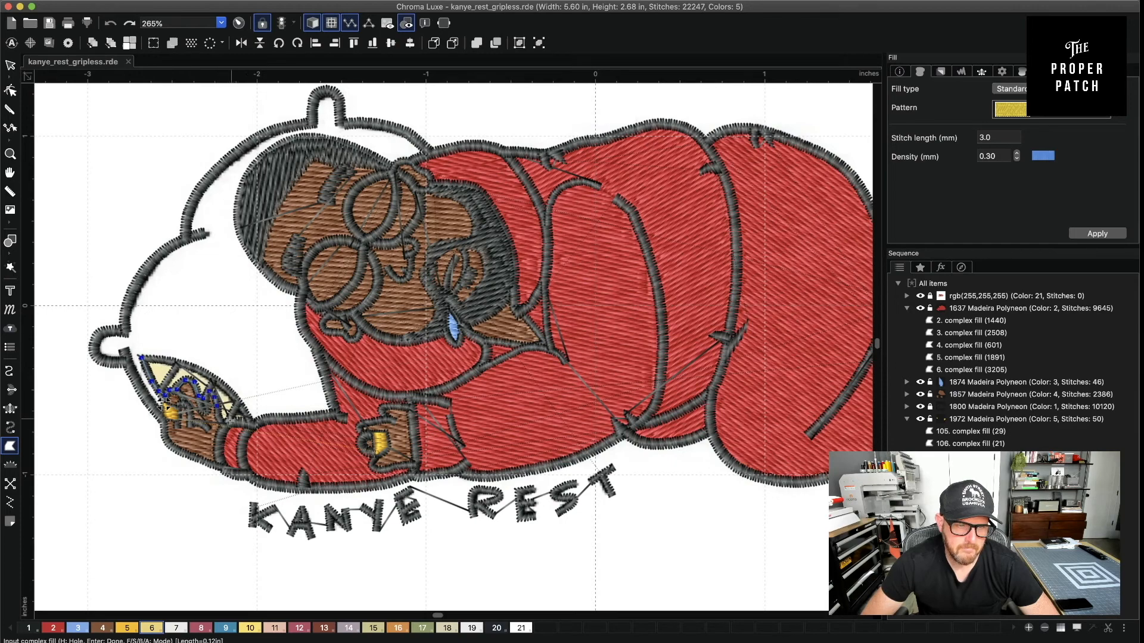
{"action": "left_click", "coordinate": [219, 415]}
{"action": "left_click", "coordinate": [228, 423]}
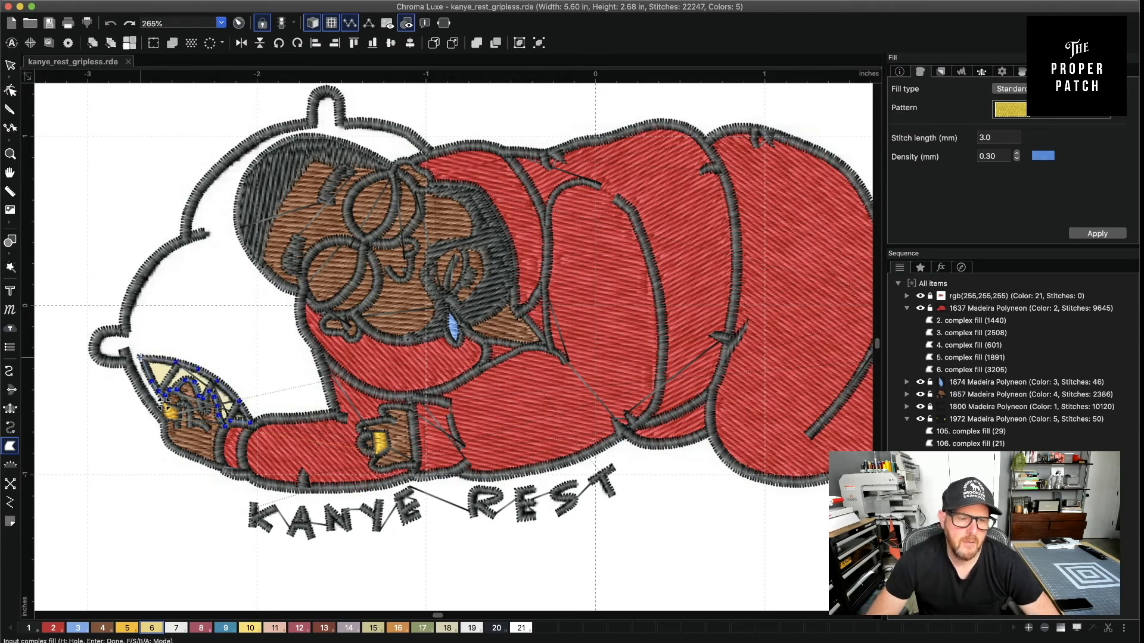
{"action": "key", "text": "Return"}
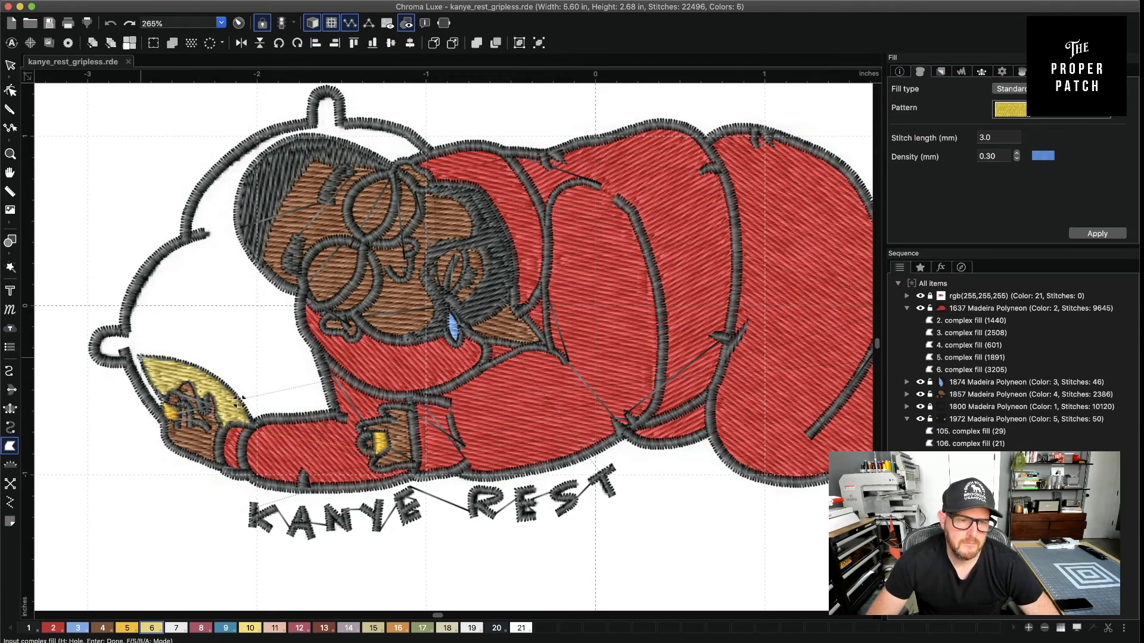
Move the color 5 and color 6 groups together in the sequence to directly after the red color 2 group
{"action": "left_click", "coordinate": [13, 65]}
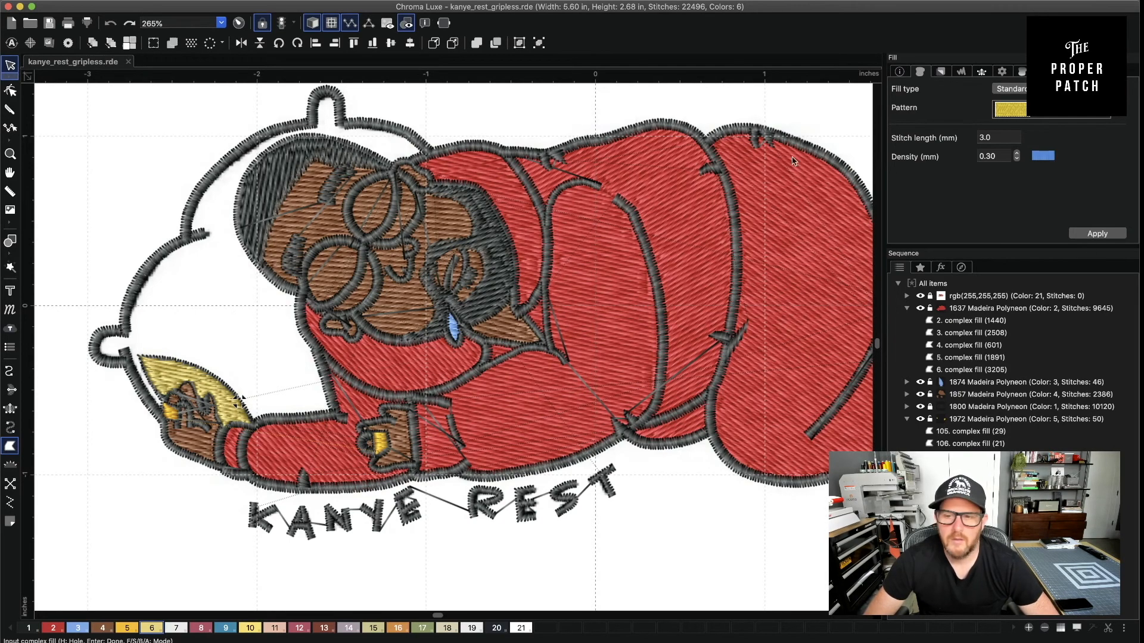
{"action": "left_click", "coordinate": [1011, 421]}
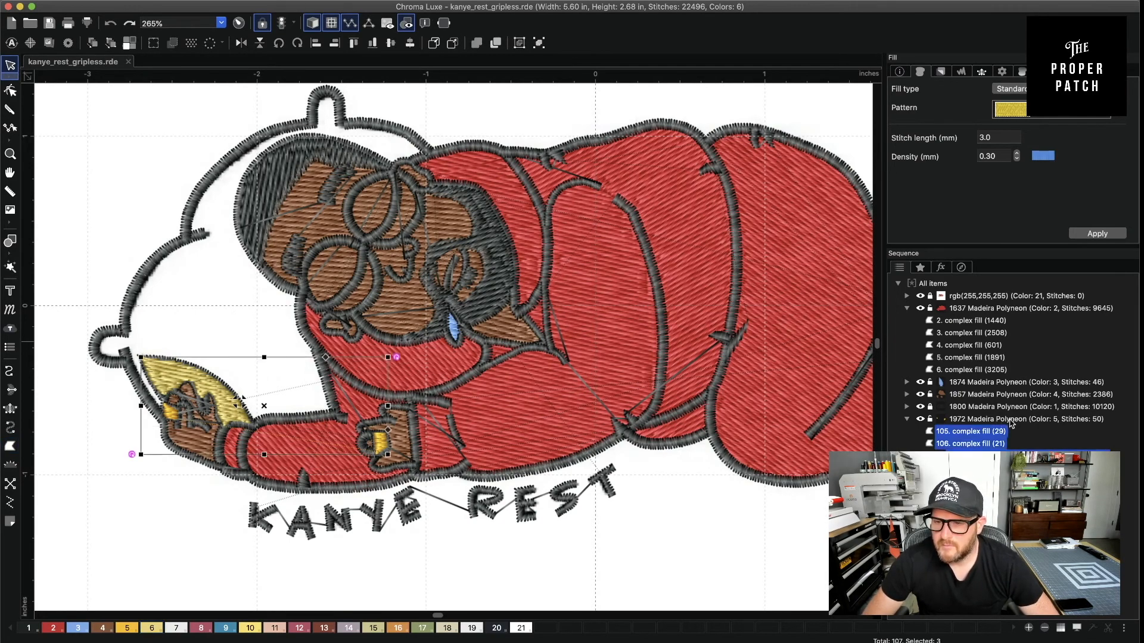
{"action": "left_click", "coordinate": [1041, 420]}
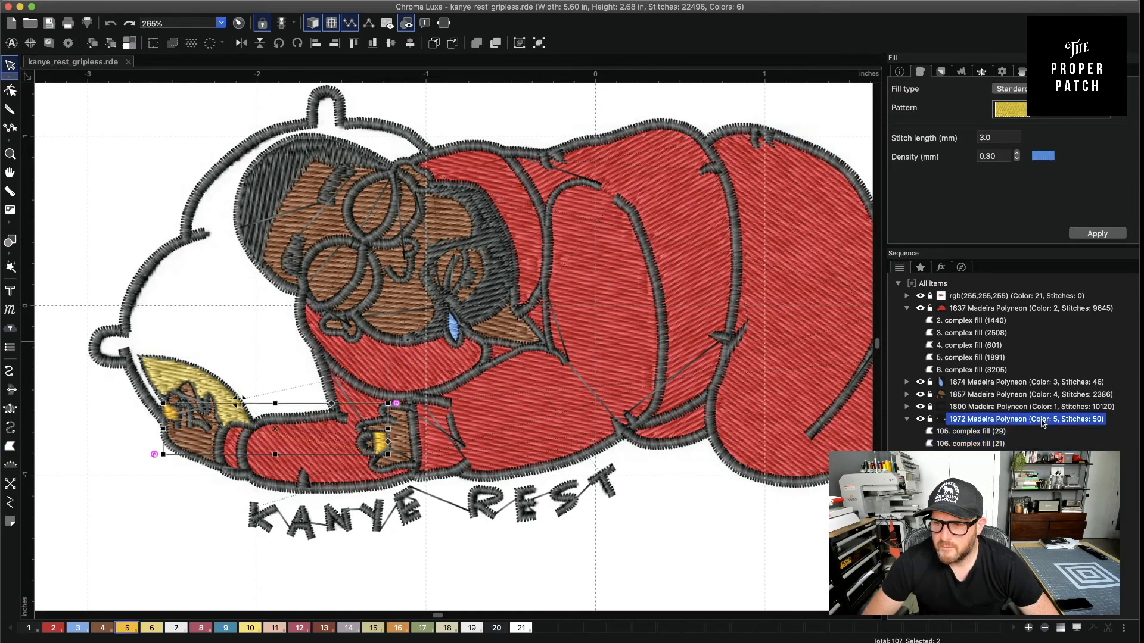
{"action": "left_click", "coordinate": [1049, 451]}
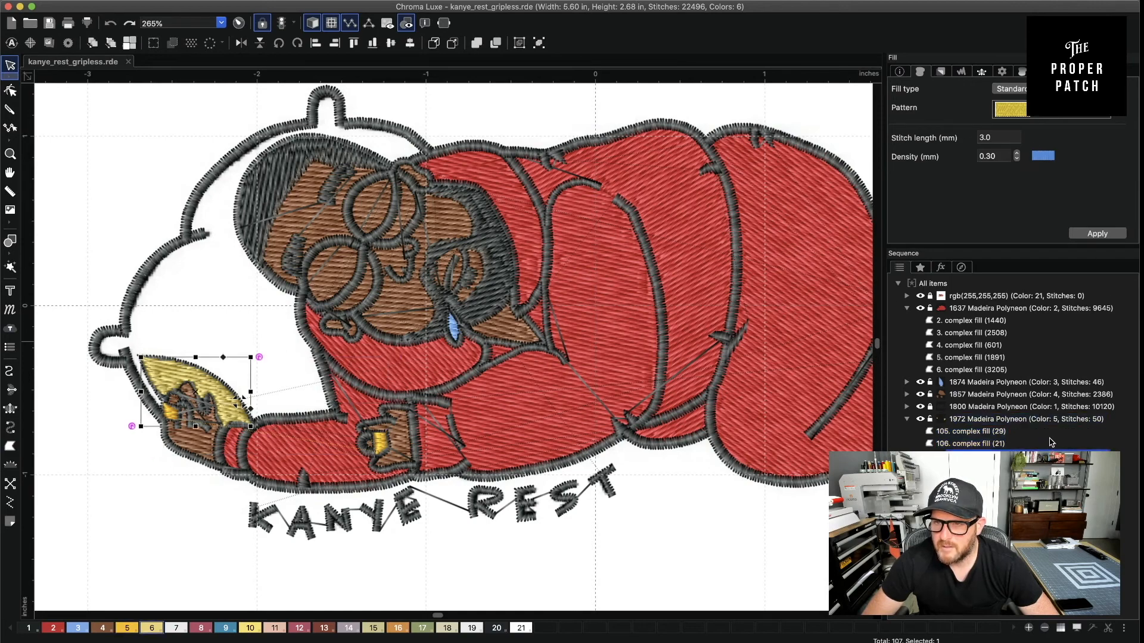
{"action": "left_click", "coordinate": [987, 422]}
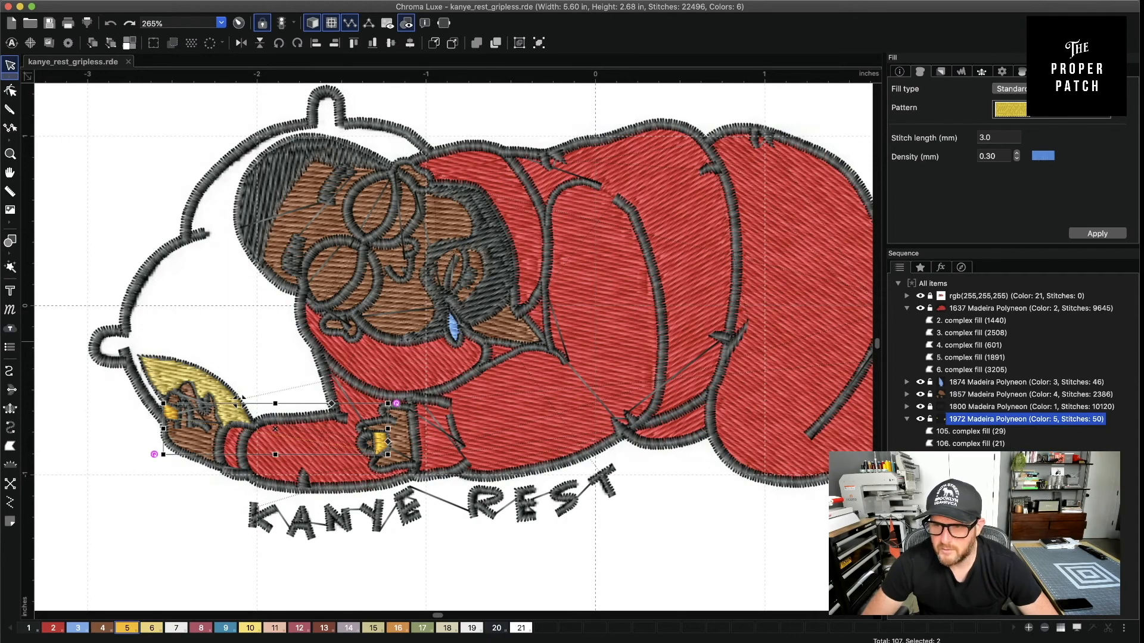
{"action": "left_click", "coordinate": [1005, 427], "text": "shift"}
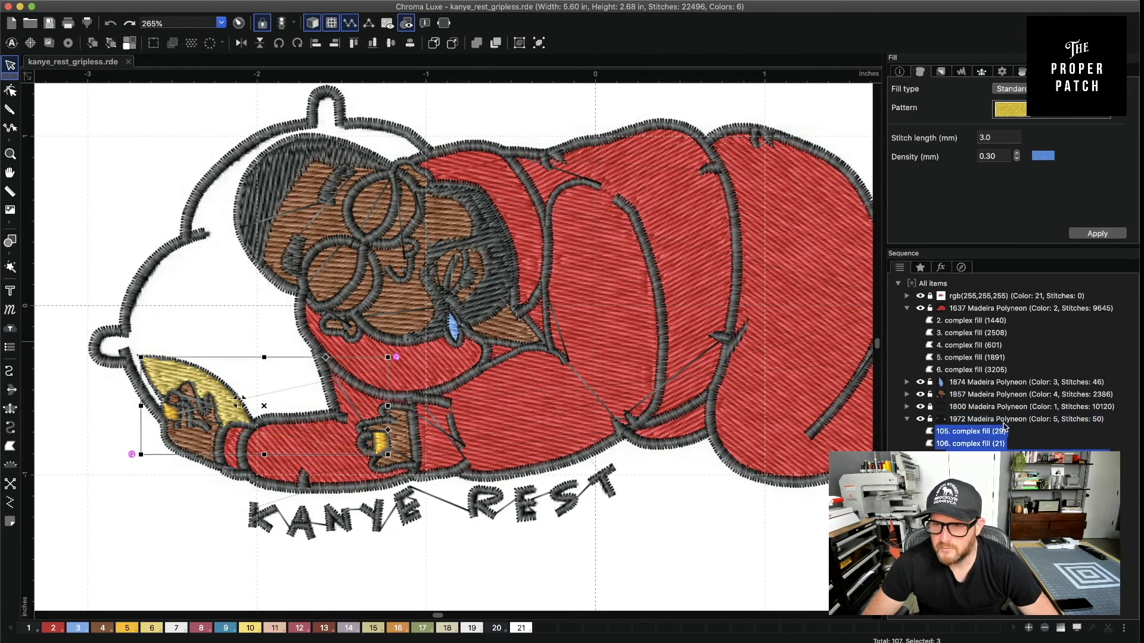
{"action": "left_click", "coordinate": [908, 421]}
{"action": "left_click", "coordinate": [970, 421]}
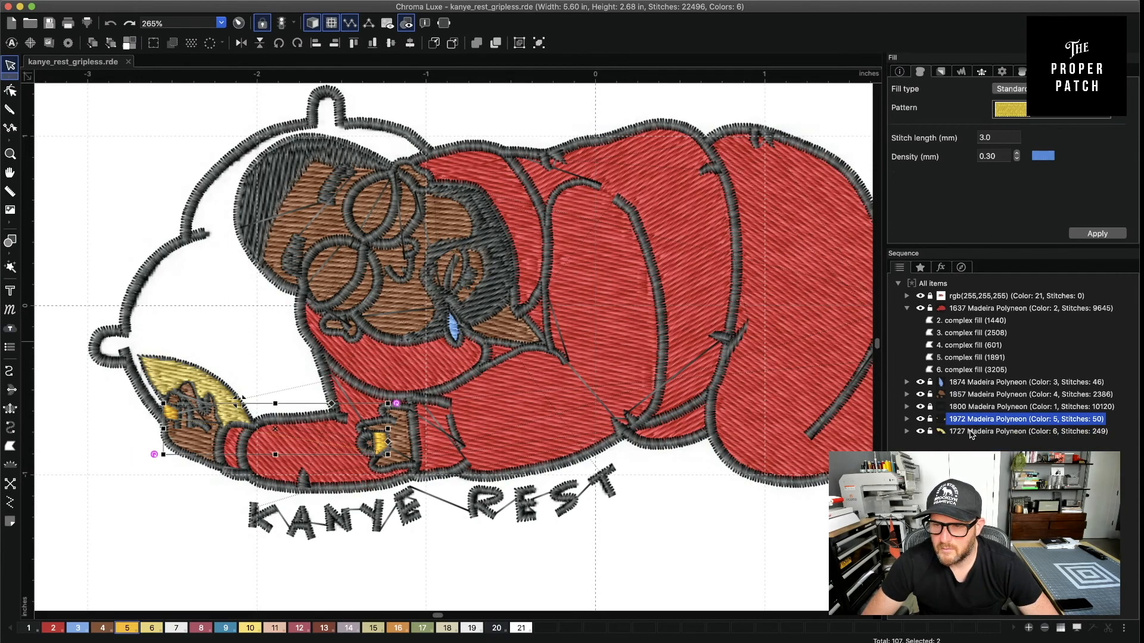
{"action": "key", "text": "shift+Down"}
{"action": "left_click", "coordinate": [988, 308]}
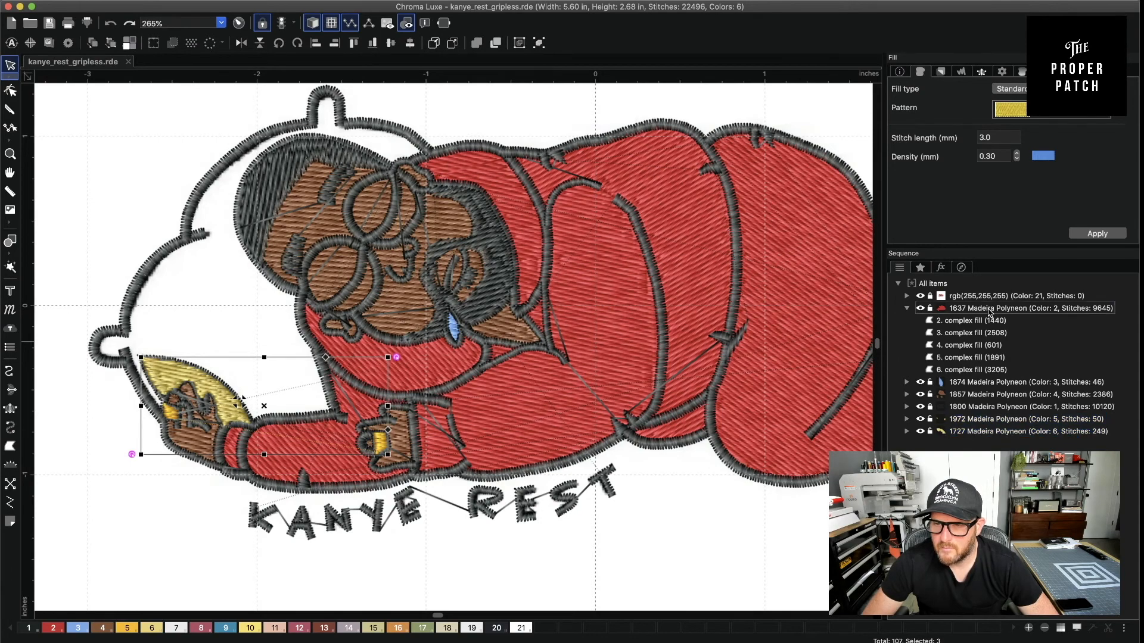
{"action": "left_click_drag", "start_coordinate": [1022, 308], "coordinate": [953, 317]}
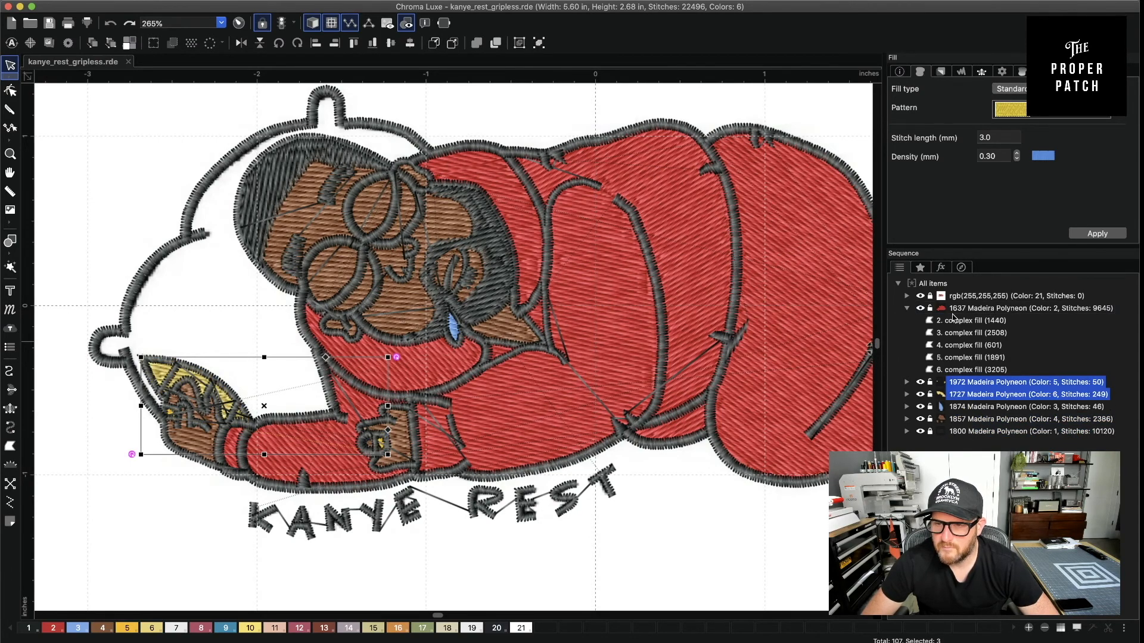
{"action": "left_click", "coordinate": [908, 308]}
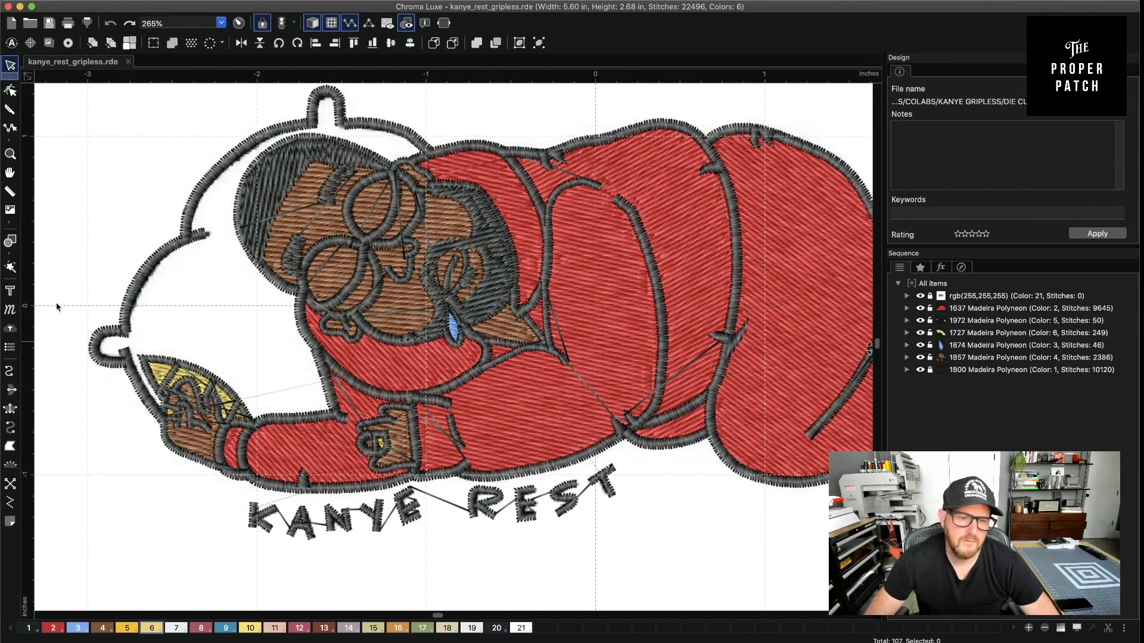
Start a complex fill in color 7 for the pillow, outlining from below the hair down the edge of the red hood
{"action": "left_click", "coordinate": [10, 445]}
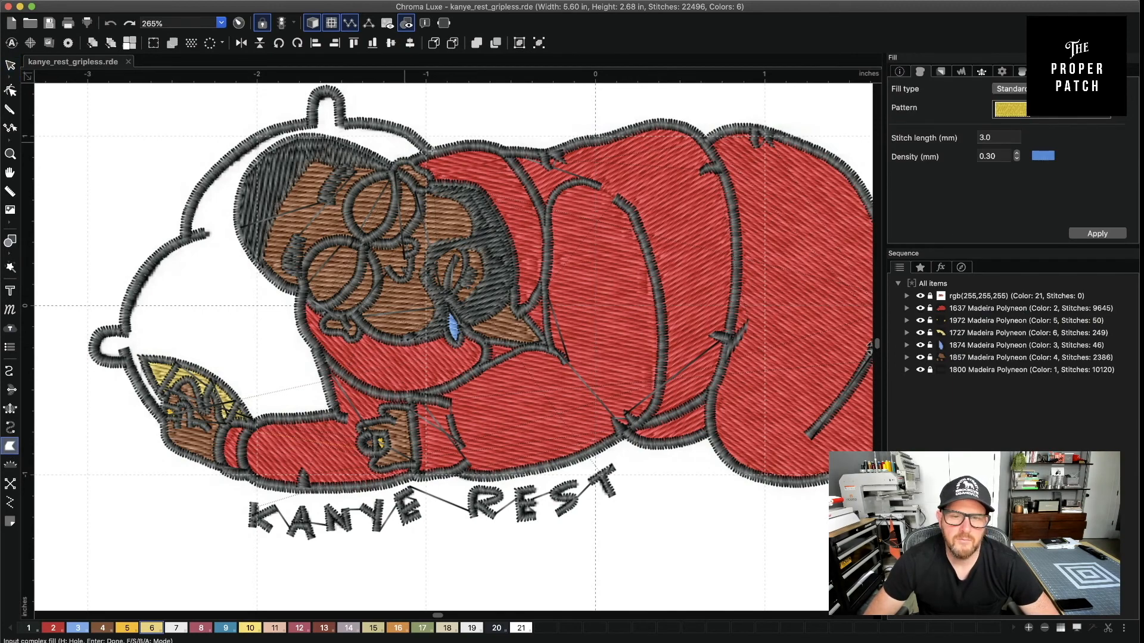
{"action": "left_click", "coordinate": [176, 628]}
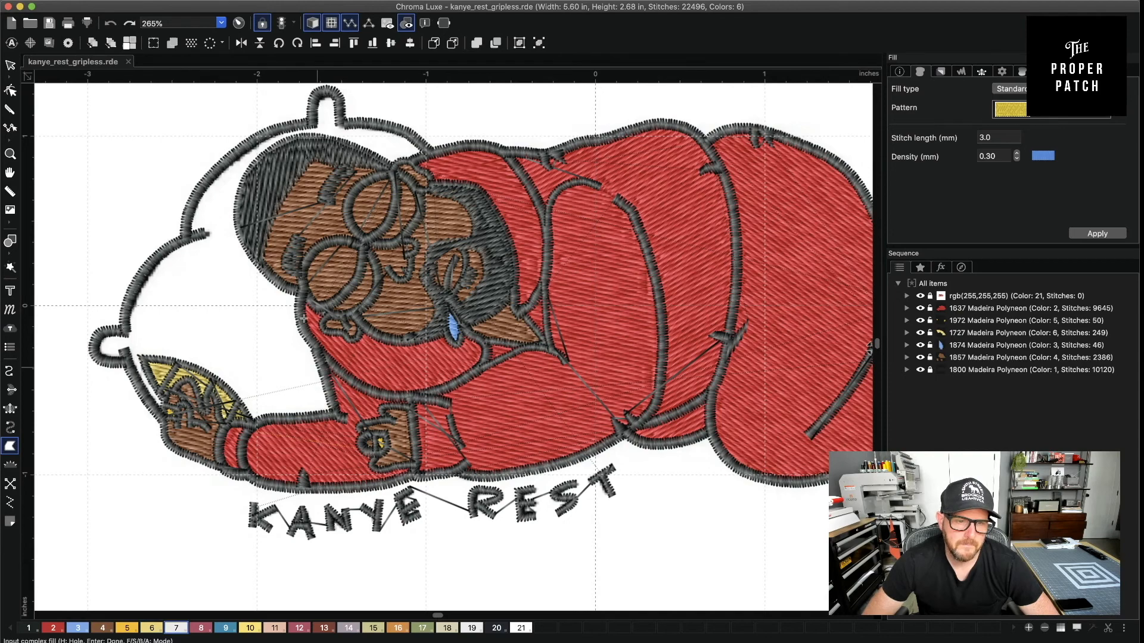
{"action": "left_click", "coordinate": [301, 291]}
{"action": "left_click", "coordinate": [299, 307]}
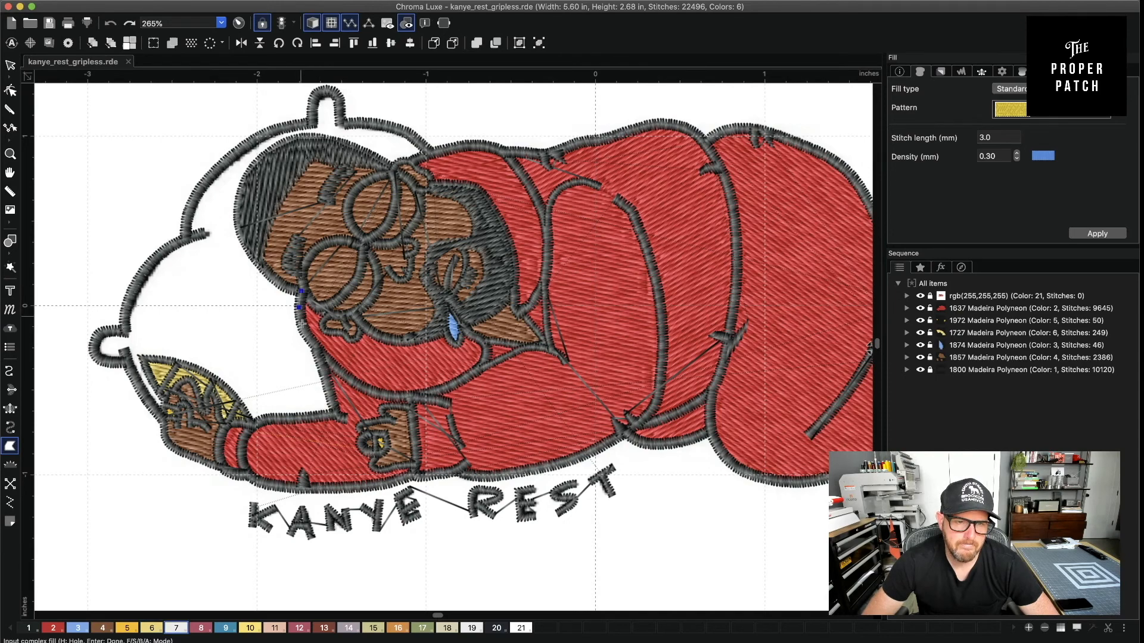
{"action": "left_click", "coordinate": [303, 323]}
{"action": "left_click", "coordinate": [308, 341]}
{"action": "left_click", "coordinate": [317, 347]}
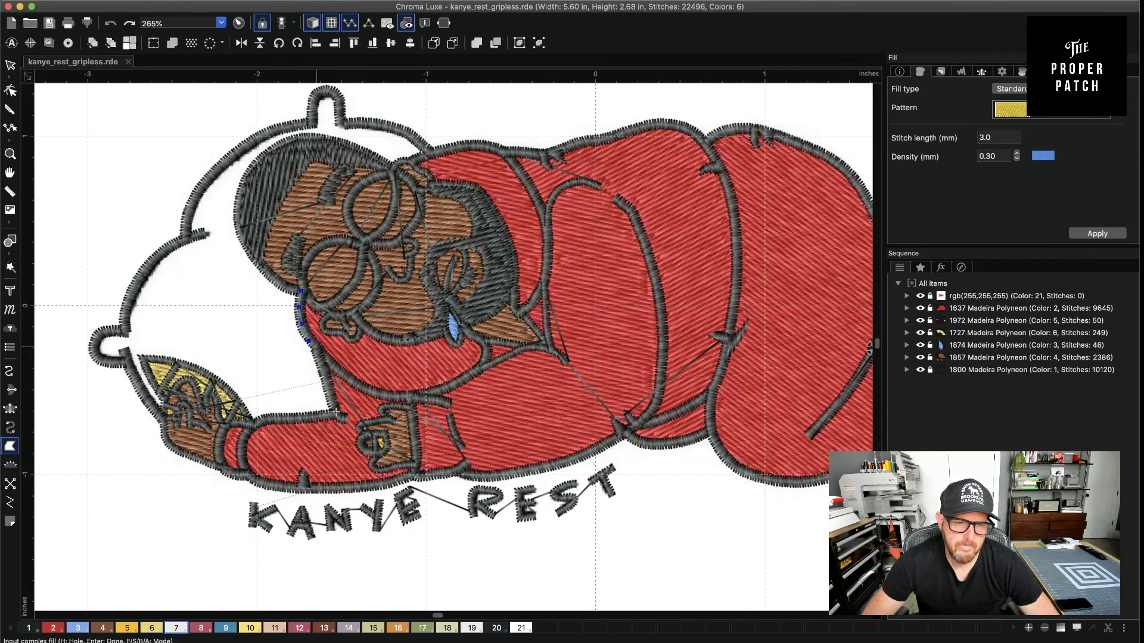
Continue the pillow outline along the top of the red sleeve and up the curved edge of the cream patterned shape
{"action": "left_click", "coordinate": [302, 420]}
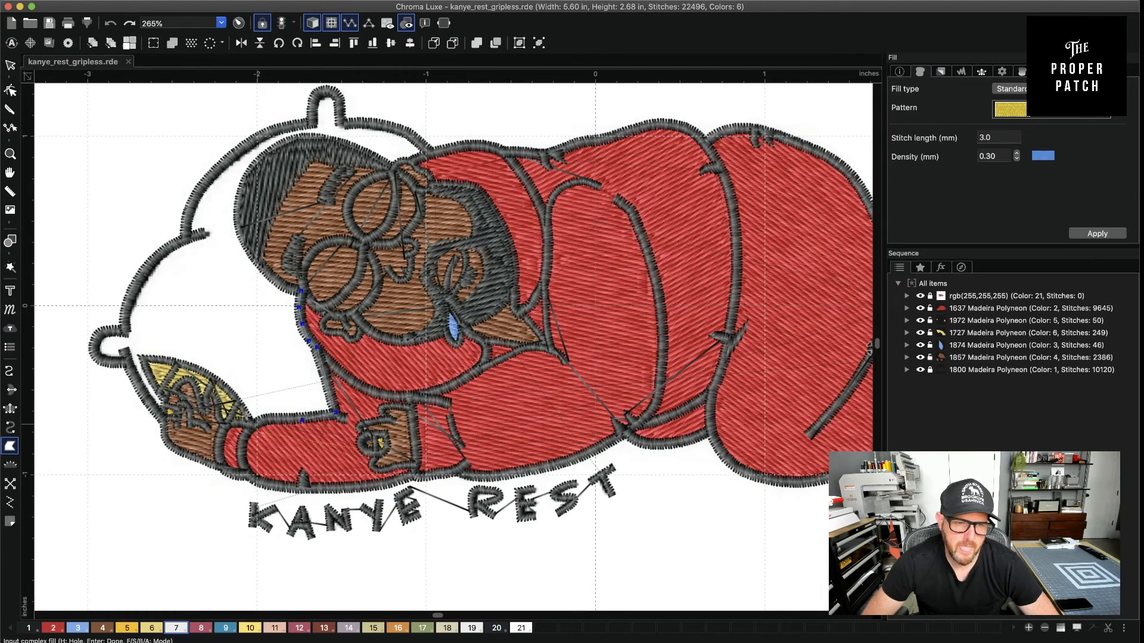
{"action": "left_click", "coordinate": [270, 418]}
{"action": "left_click", "coordinate": [253, 426]}
{"action": "left_click", "coordinate": [243, 410]}
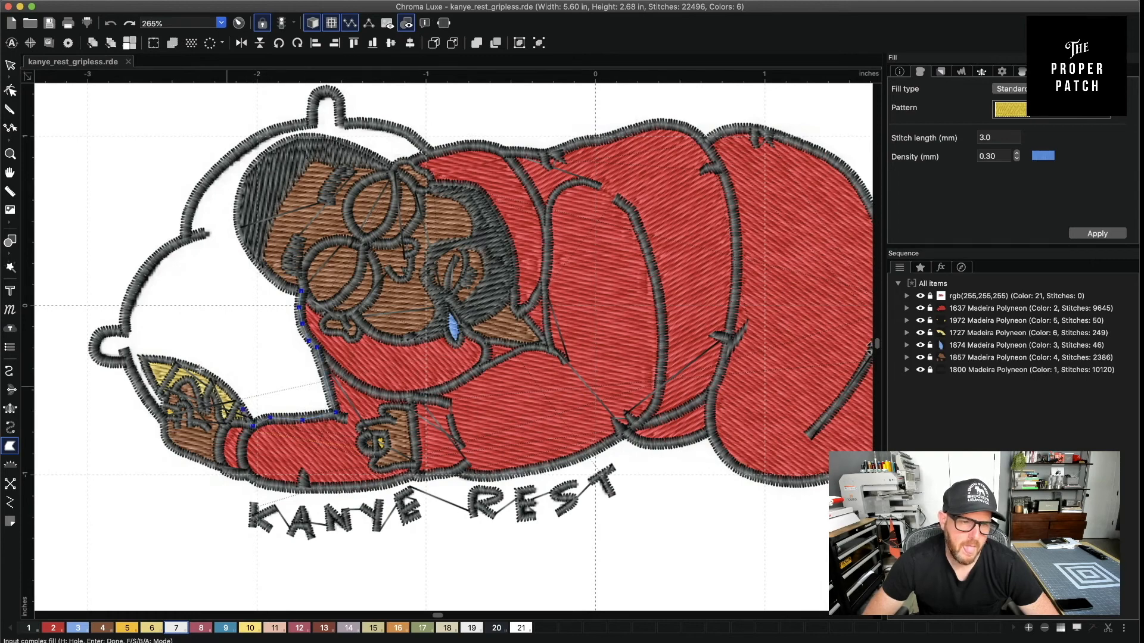
{"action": "left_click", "coordinate": [227, 388]}
{"action": "left_click", "coordinate": [198, 371]}
{"action": "left_click", "coordinate": [179, 364]}
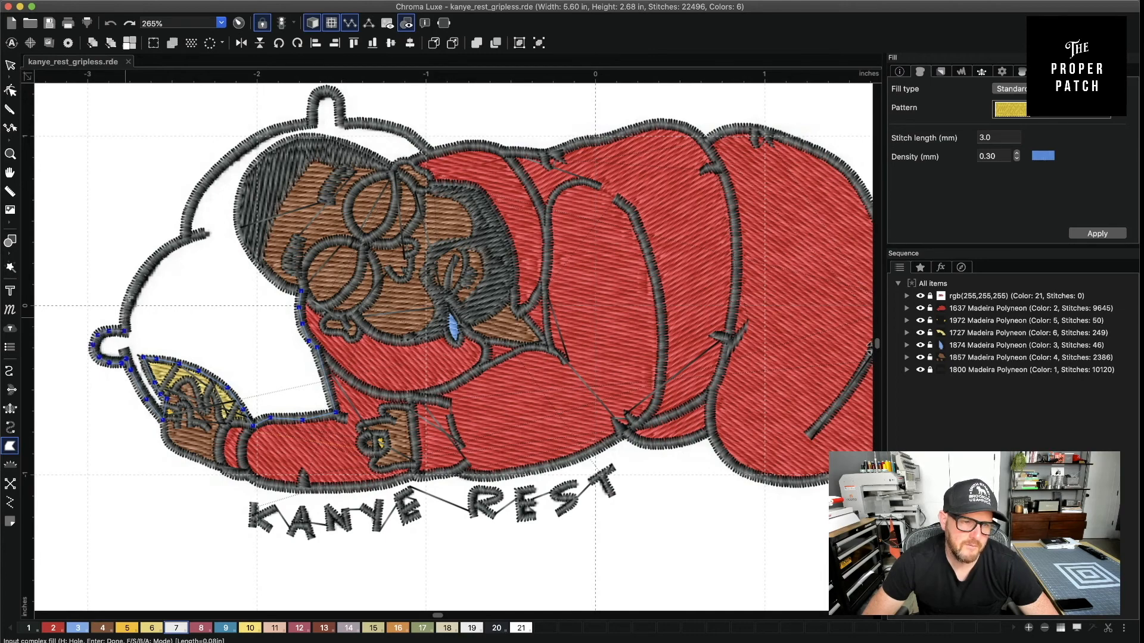
Continue the pillow outline from the side corner tab up around the pillow's outer edge toward its top tab
{"action": "left_click", "coordinate": [126, 317]}
{"action": "left_click", "coordinate": [130, 297]}
{"action": "left_click", "coordinate": [138, 283]}
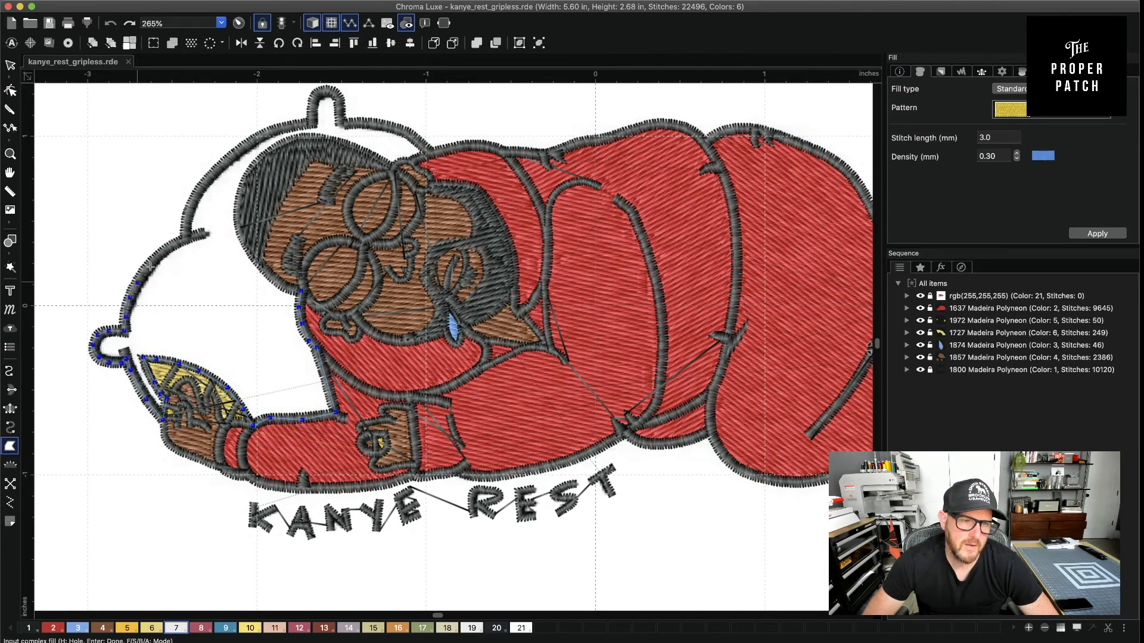
{"action": "left_click", "coordinate": [151, 267]}
{"action": "left_click", "coordinate": [186, 239]}
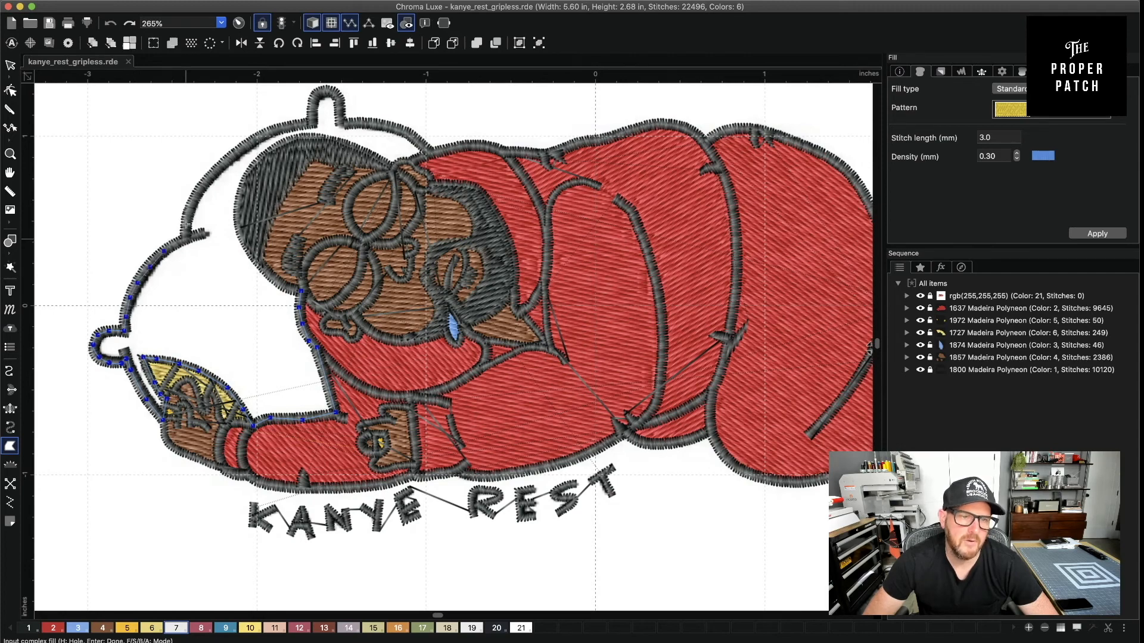
{"action": "left_click", "coordinate": [188, 224]}
{"action": "left_click", "coordinate": [194, 199]}
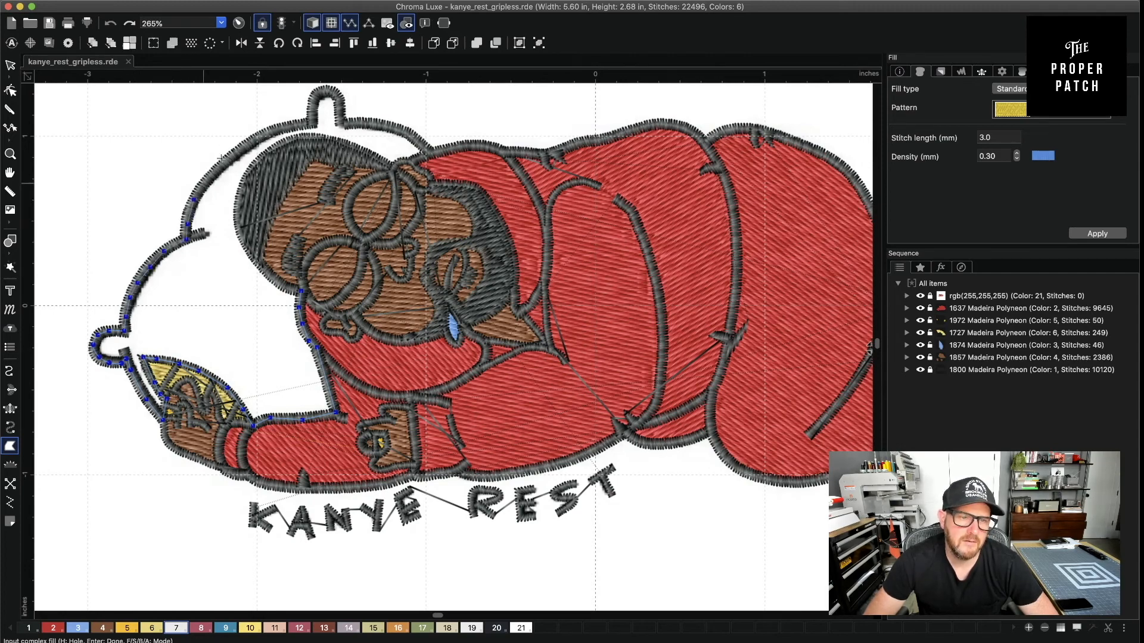
{"action": "left_click", "coordinate": [247, 140]}
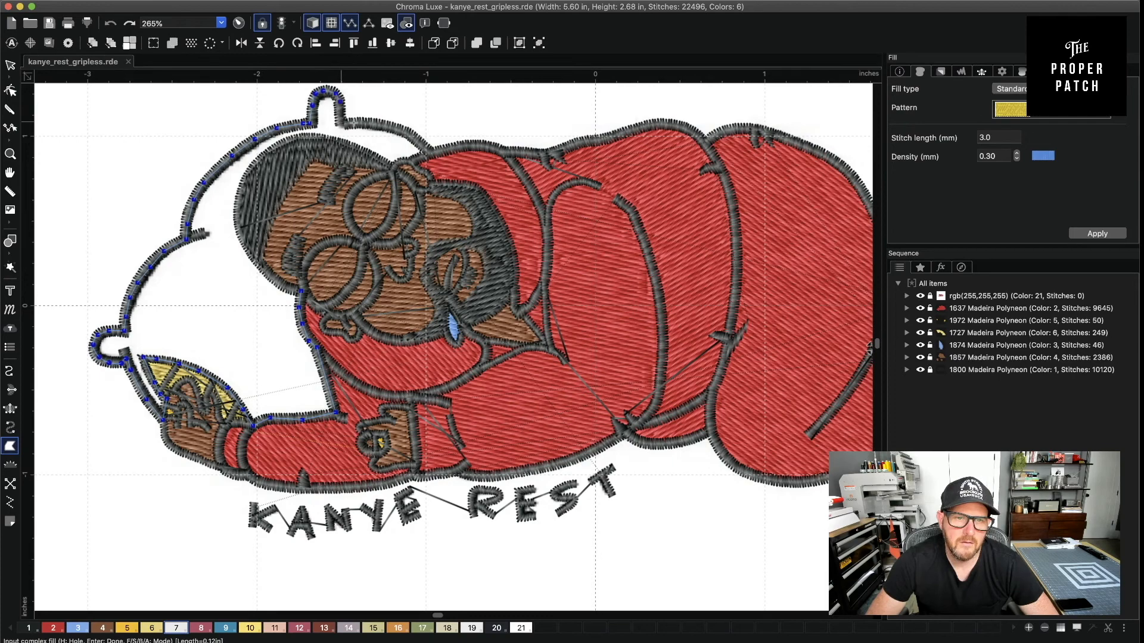
Trace the pillow outline back from the red hood along the top and back of the hair
{"action": "left_click", "coordinate": [409, 161]}
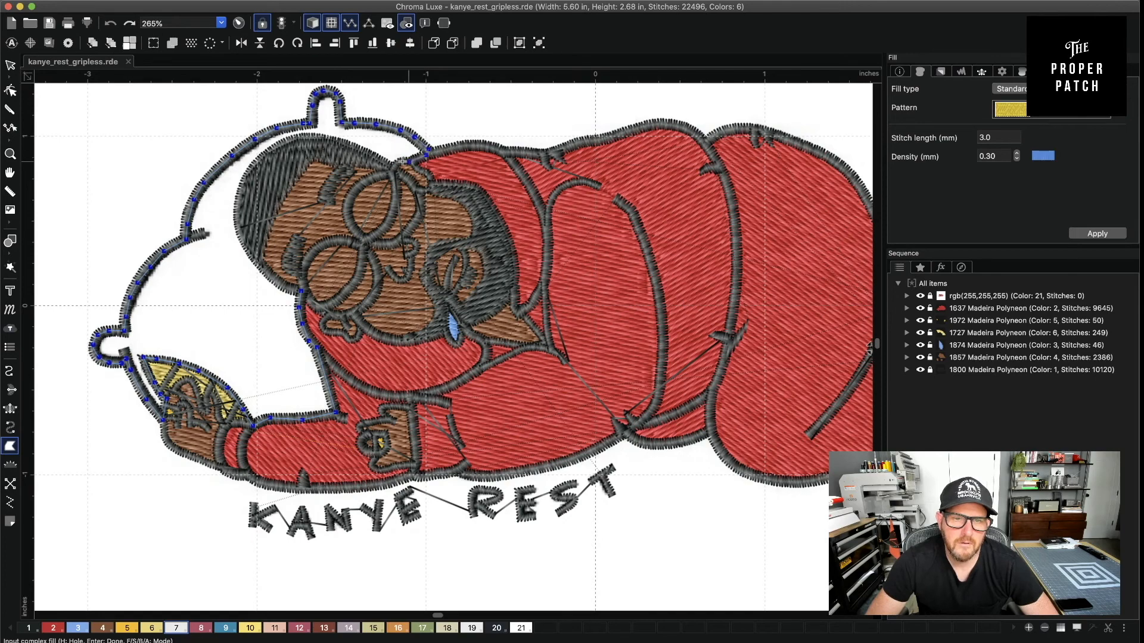
{"action": "left_click", "coordinate": [351, 148]}
{"action": "left_click", "coordinate": [315, 138]}
{"action": "left_click", "coordinate": [292, 141]}
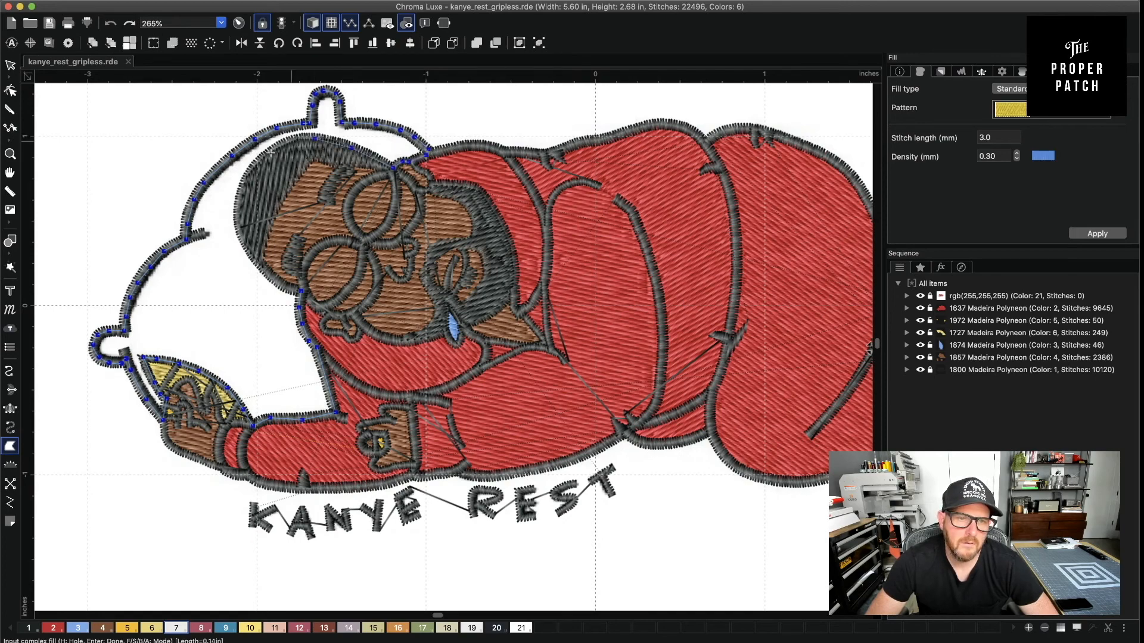
{"action": "left_click", "coordinate": [241, 227]}
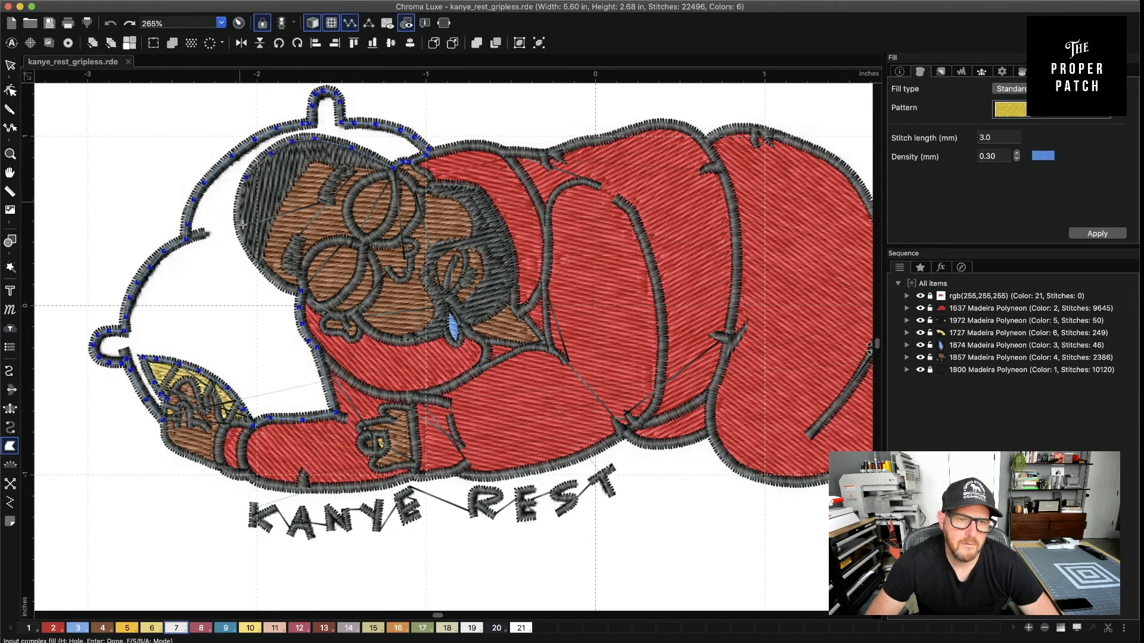
{"action": "left_click", "coordinate": [254, 251]}
{"action": "left_click", "coordinate": [268, 275]}
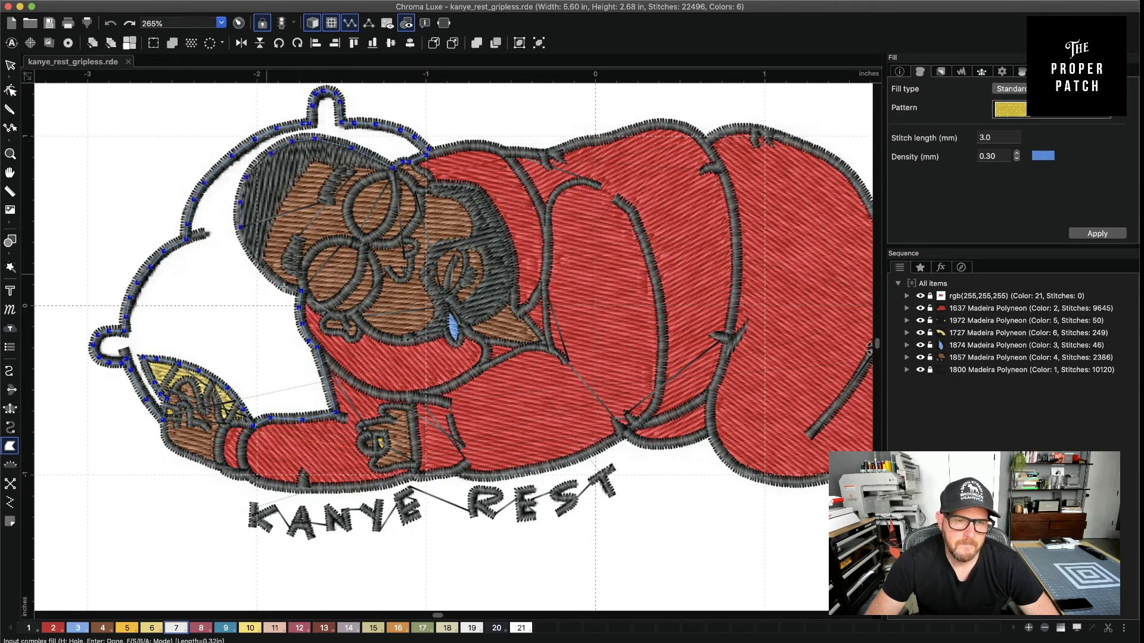
Close the pillow outline at its starting point, generate the fill, and tilt its stitch angle line diagonally toward the sleeve
{"action": "left_click", "coordinate": [283, 288]}
{"action": "left_click", "coordinate": [302, 290]}
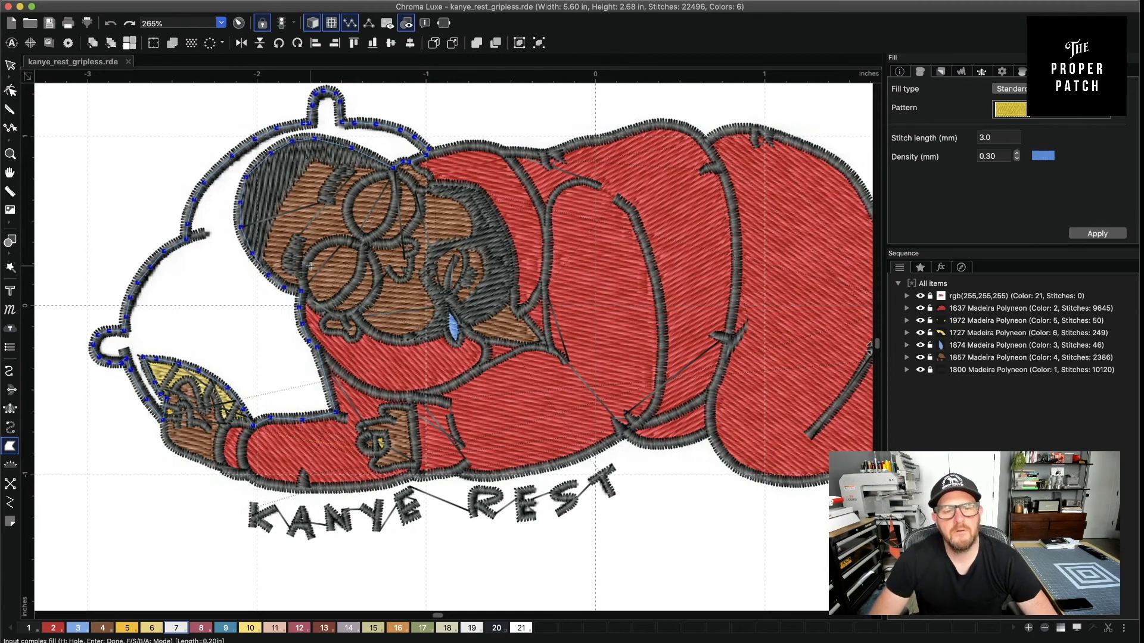
{"action": "key", "text": "Return"}
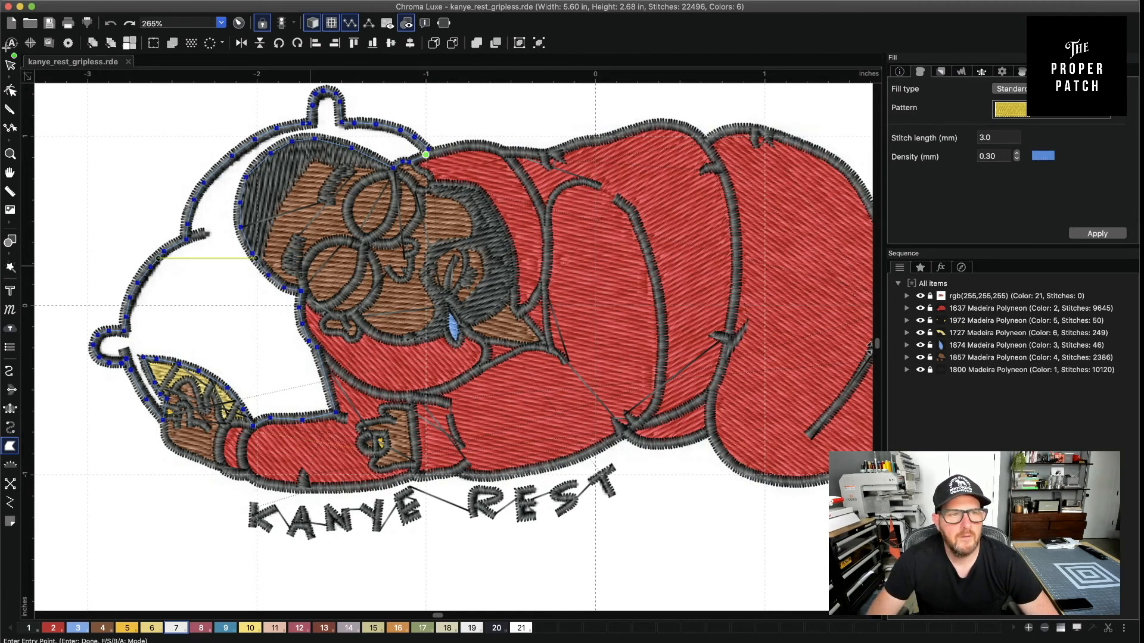
{"action": "left_click", "coordinate": [10, 65]}
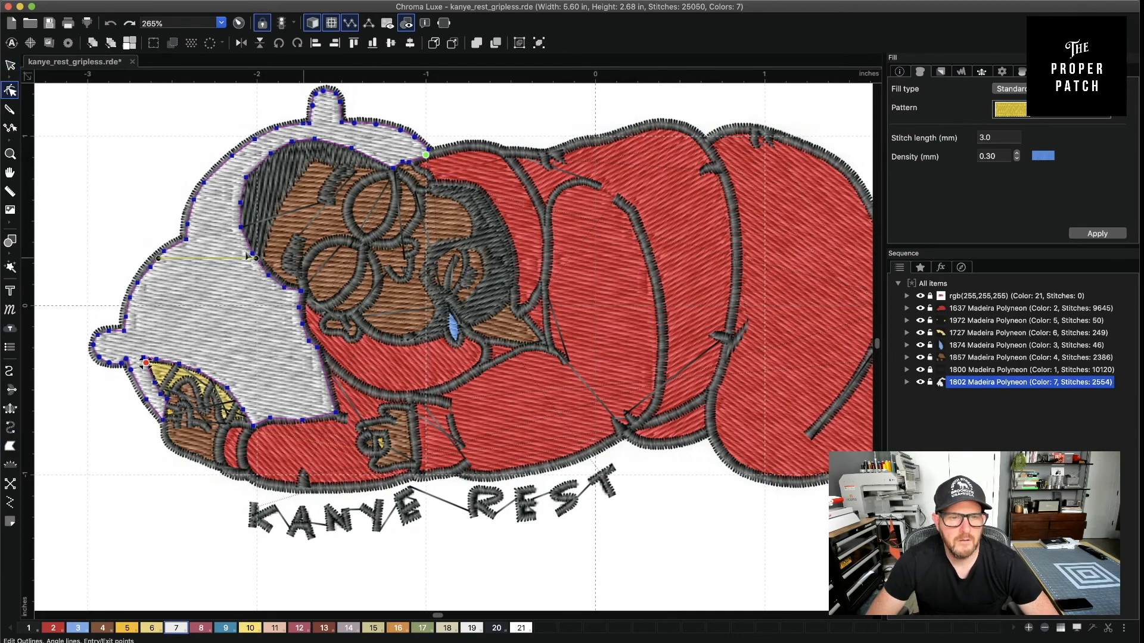
{"action": "left_click_drag", "start_coordinate": [257, 258], "coordinate": [296, 420]}
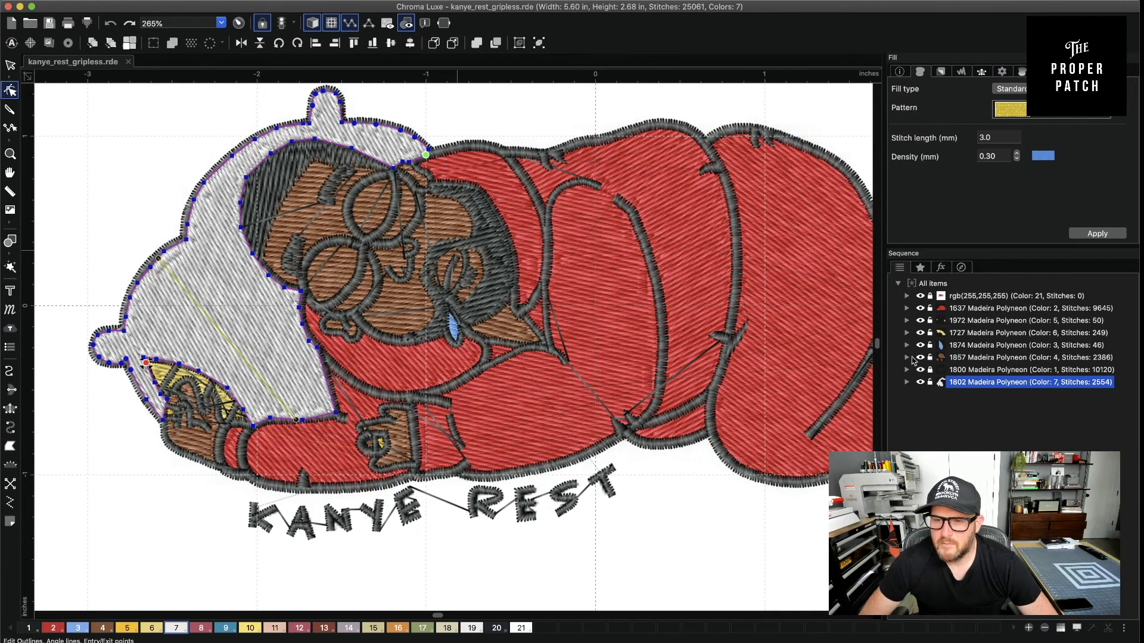
Move the color 7 pillow fill in the sequence to before the red color 2 group
{"action": "left_click", "coordinate": [1018, 296]}
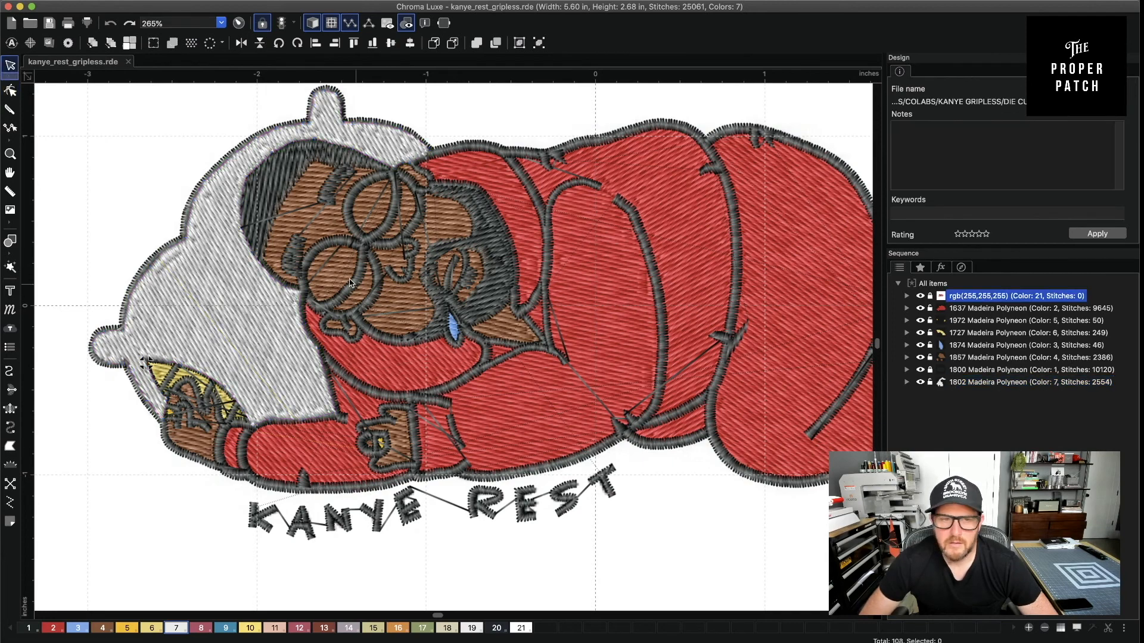
{"action": "left_click", "coordinate": [1003, 385]}
{"action": "left_click", "coordinate": [1024, 298]}
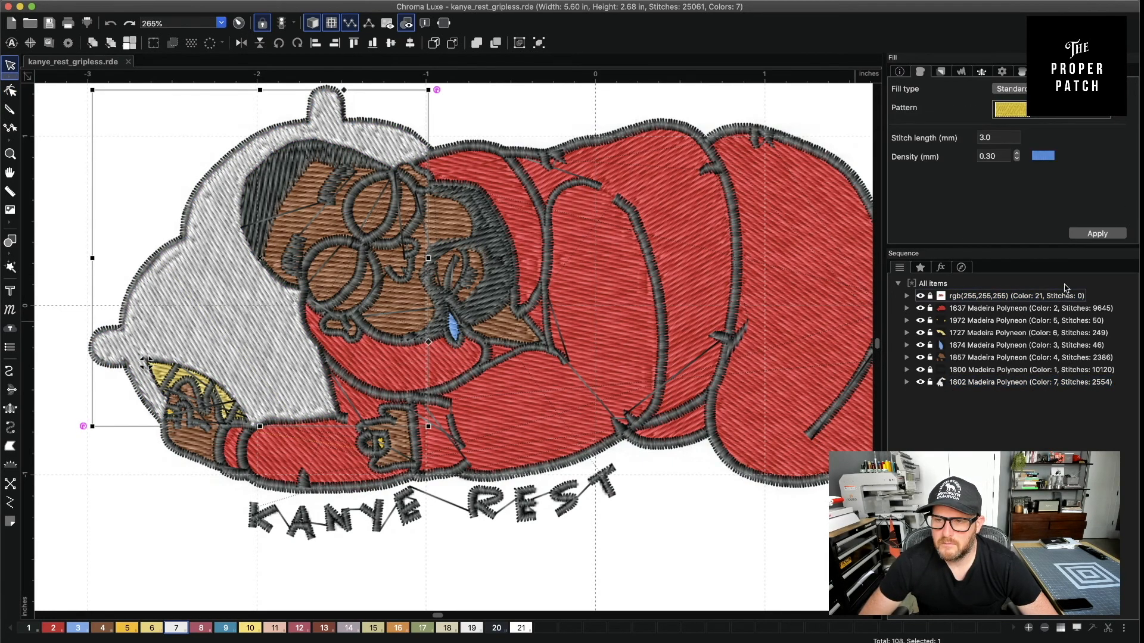
{"action": "left_click_drag", "start_coordinate": [1066, 287], "coordinate": [1037, 279]}
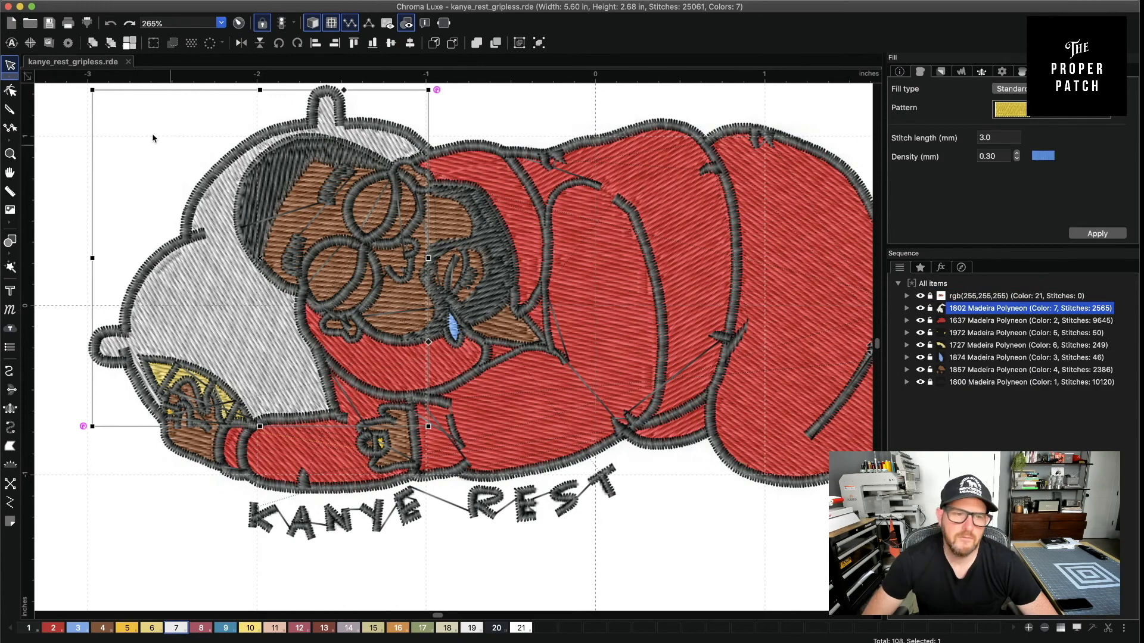
Examine the whole design and the shoe area at the feet
{"action": "left_click", "coordinate": [680, 531]}
{"action": "key", "text": "super+minus"}
{"action": "key", "text": "super+minus"}
{"action": "key", "text": "super+minus"}
{"action": "key", "text": "super+minus"}
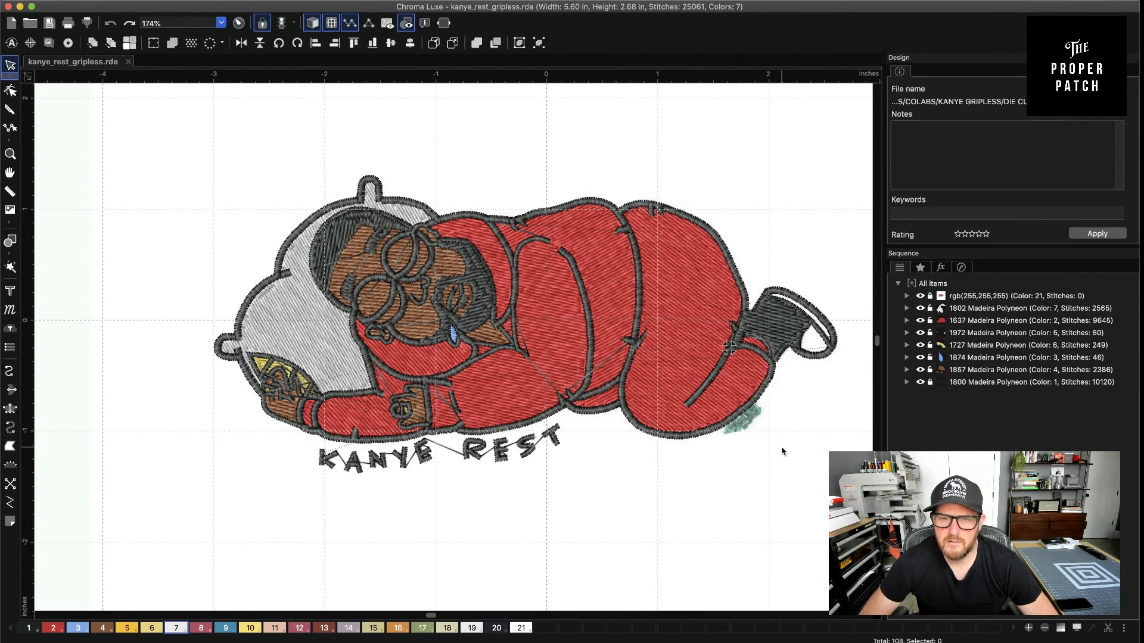
{"action": "key", "text": "space"}
{"action": "left_click_drag", "start_coordinate": [761, 431], "coordinate": [645, 451]}
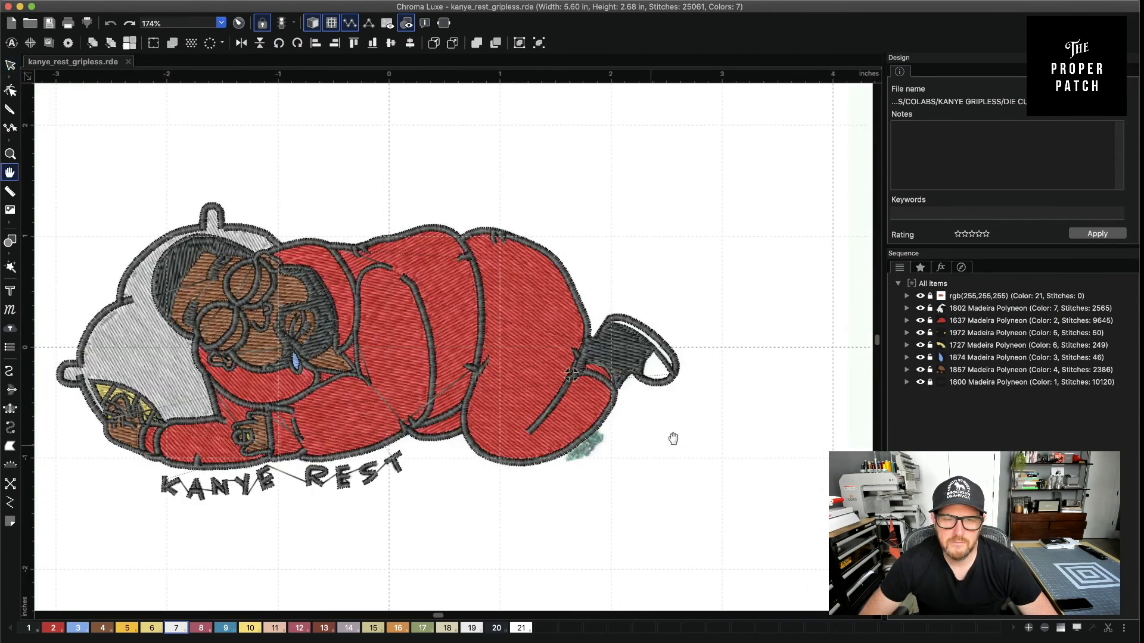
{"action": "key", "text": "super+plus"}
{"action": "key", "text": "super+plus"}
{"action": "key", "text": "super+plus"}
{"action": "key", "text": "super+plus"}
{"action": "key", "text": "super+plus"}
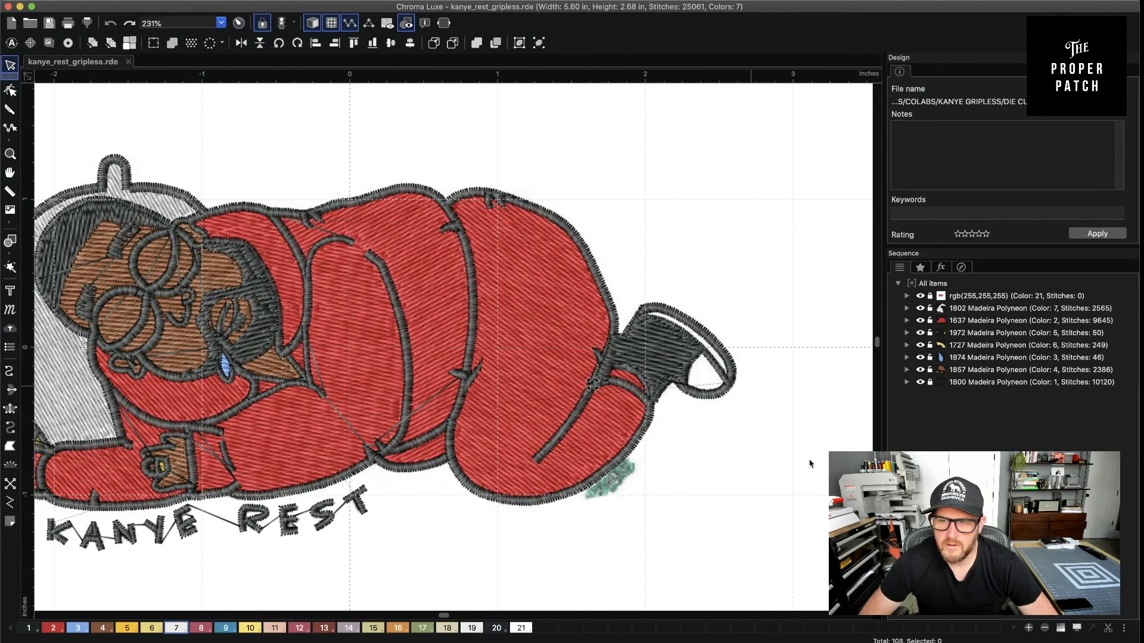
Turn off the 3D stitch preview so the artwork's white details on the shoe can be seen
{"action": "left_click", "coordinate": [313, 23]}
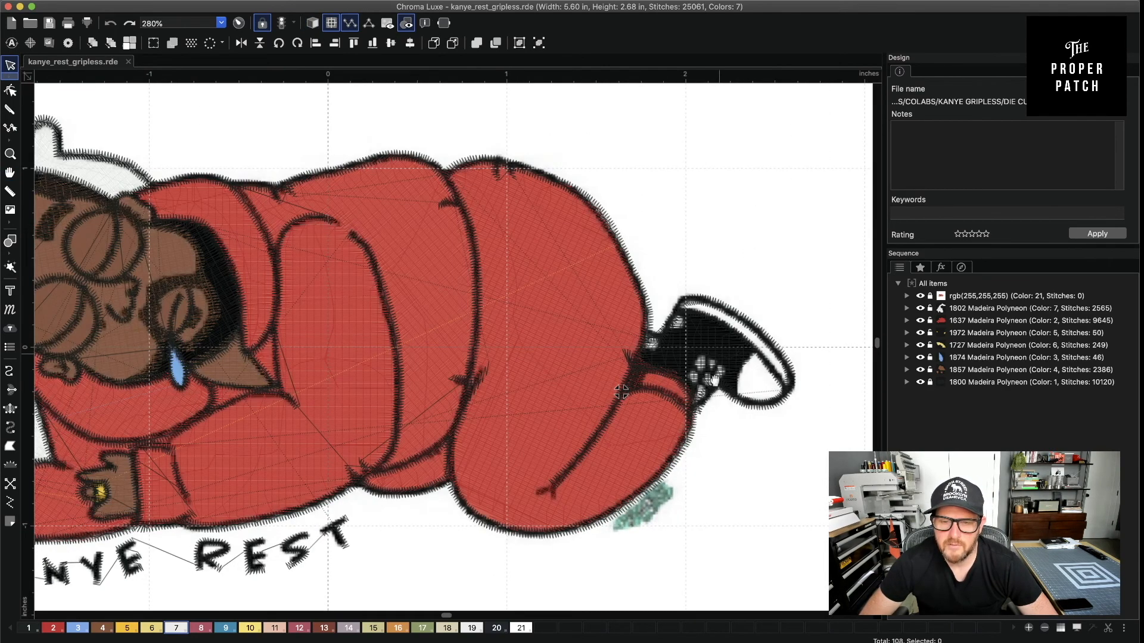
{"action": "scroll", "coordinate": [714, 379], "scroll_direction": "up", "scroll_amount": 5}
{"action": "scroll", "coordinate": [715, 380], "scroll_direction": "right", "scroll_amount": 2}
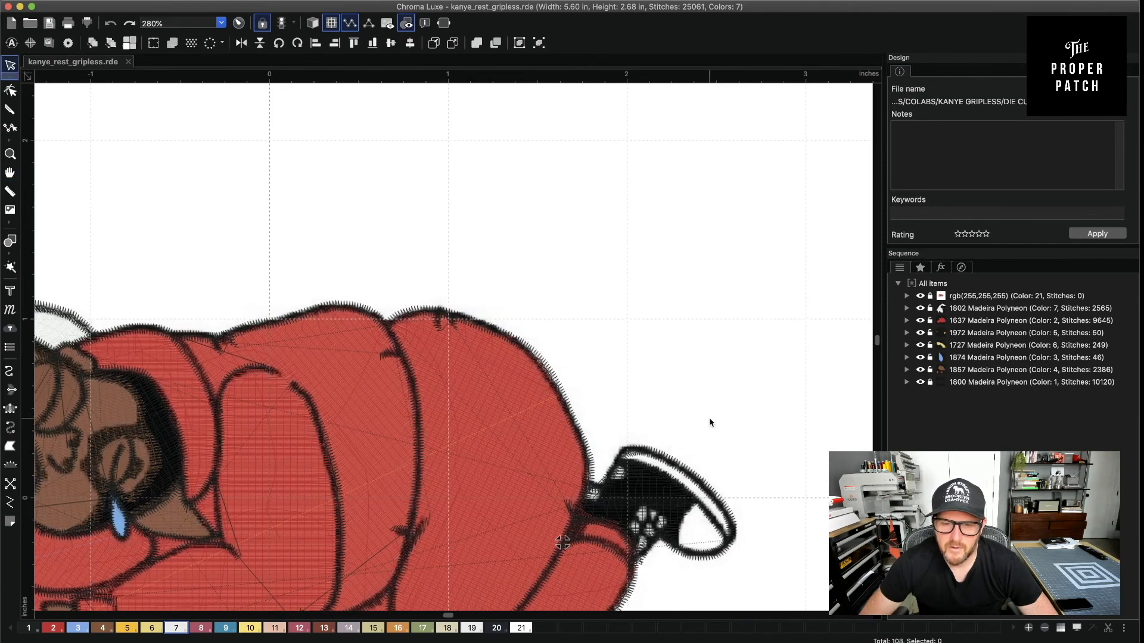
{"action": "key", "text": "super+minus"}
{"action": "key", "text": "super+minus"}
{"action": "key", "text": "super+minus"}
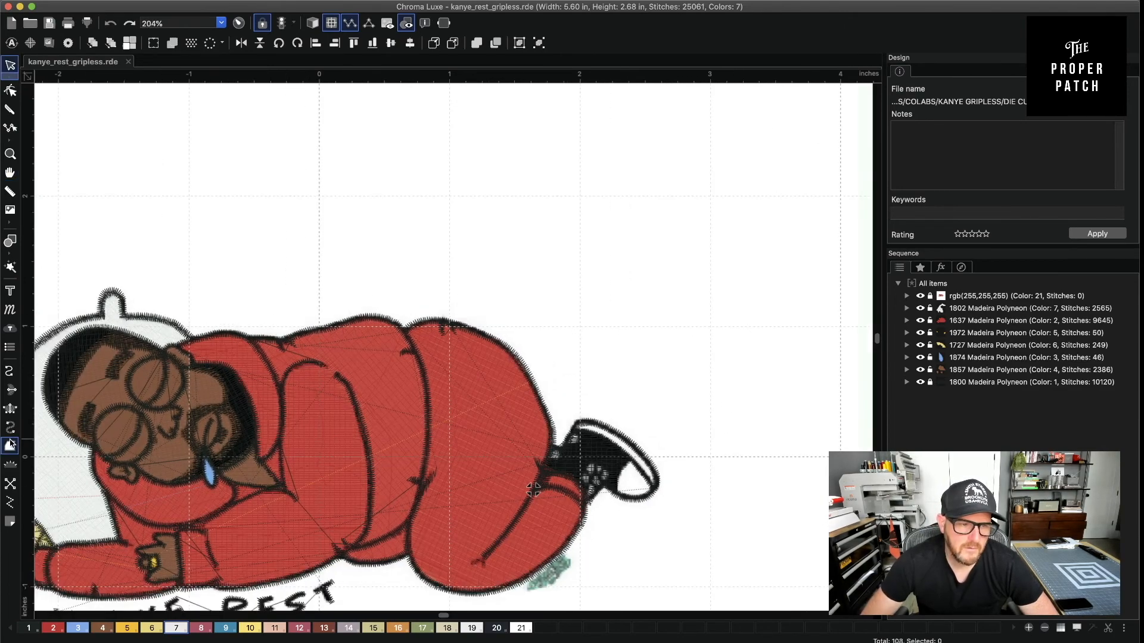
Digitize a color 7 complex fill over the small white patch where the ankle meets the red pants
{"action": "left_click", "coordinate": [11, 443]}
{"action": "key", "text": "super+plus"}
{"action": "key", "text": "super+plus"}
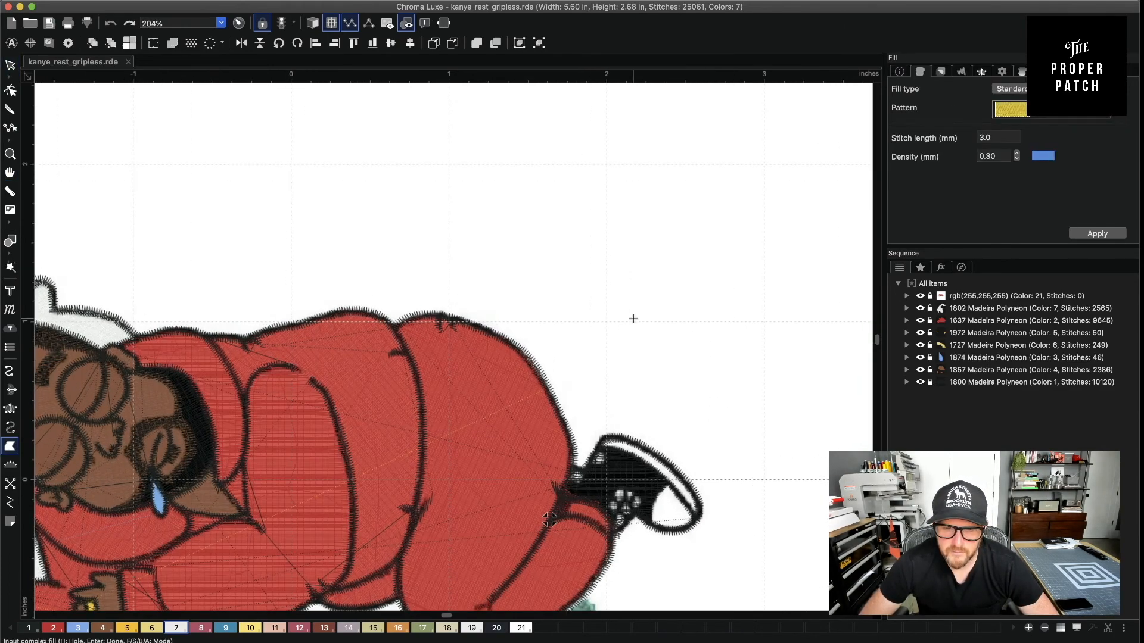
{"action": "key", "text": "super+plus"}
{"action": "key", "text": "super+plus"}
{"action": "key", "text": "super+plus"}
{"action": "key", "text": "super+plus"}
{"action": "key", "text": "super+plus"}
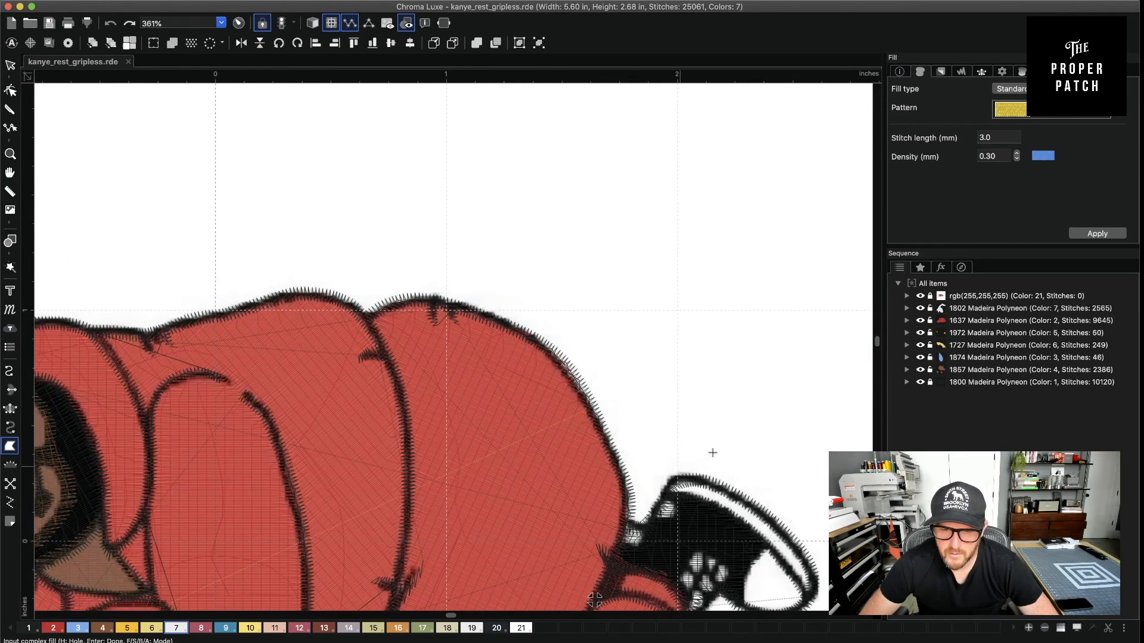
{"action": "key", "text": "space"}
{"action": "left_click_drag", "start_coordinate": [722, 452], "coordinate": [663, 301]}
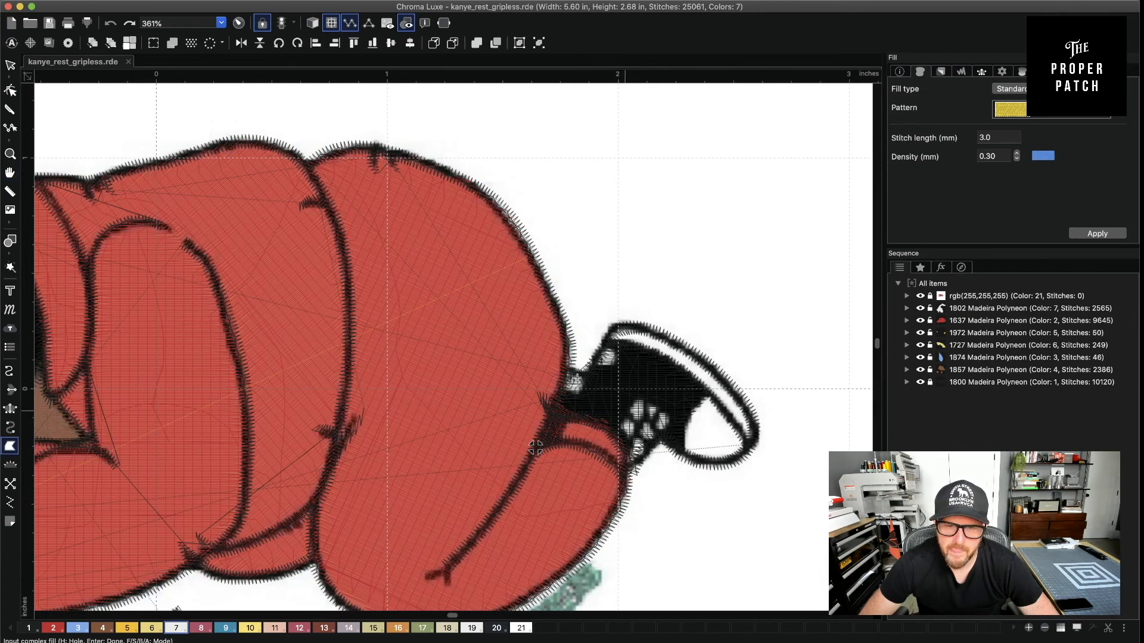
{"action": "left_click", "coordinate": [583, 379]}
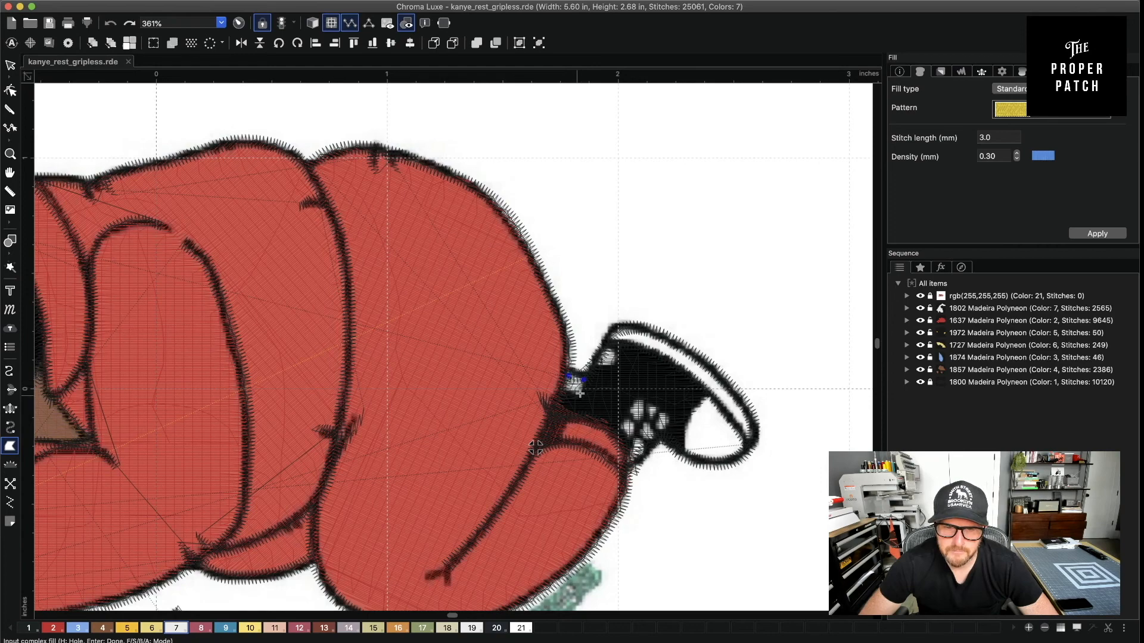
{"action": "left_click", "coordinate": [564, 392]}
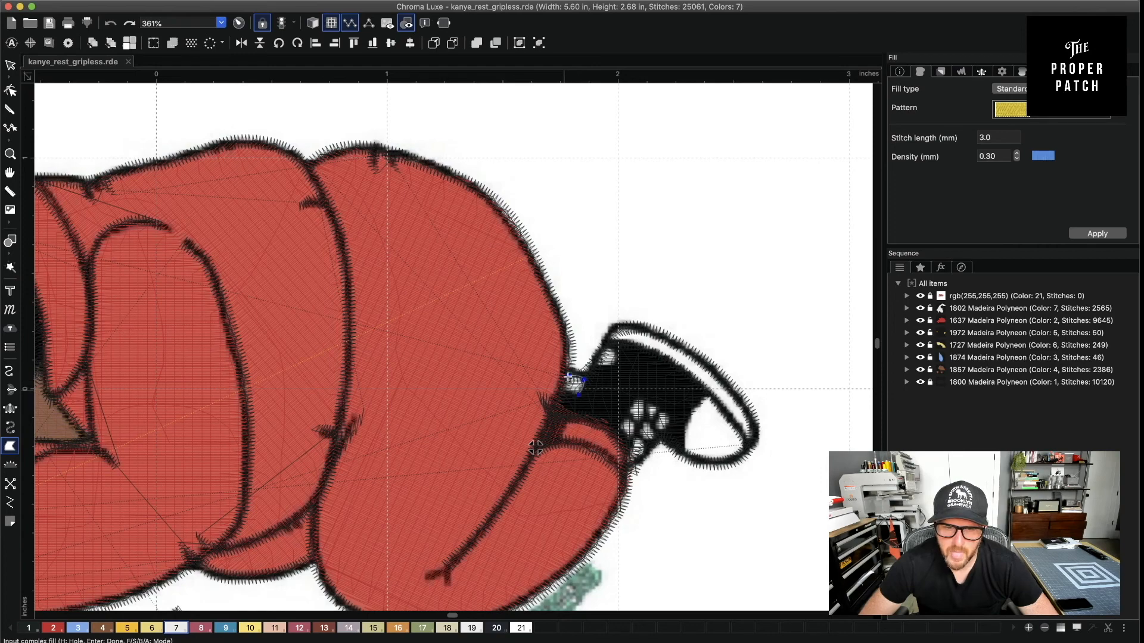
{"action": "left_click", "coordinate": [579, 394]}
{"action": "key", "text": "Return"}
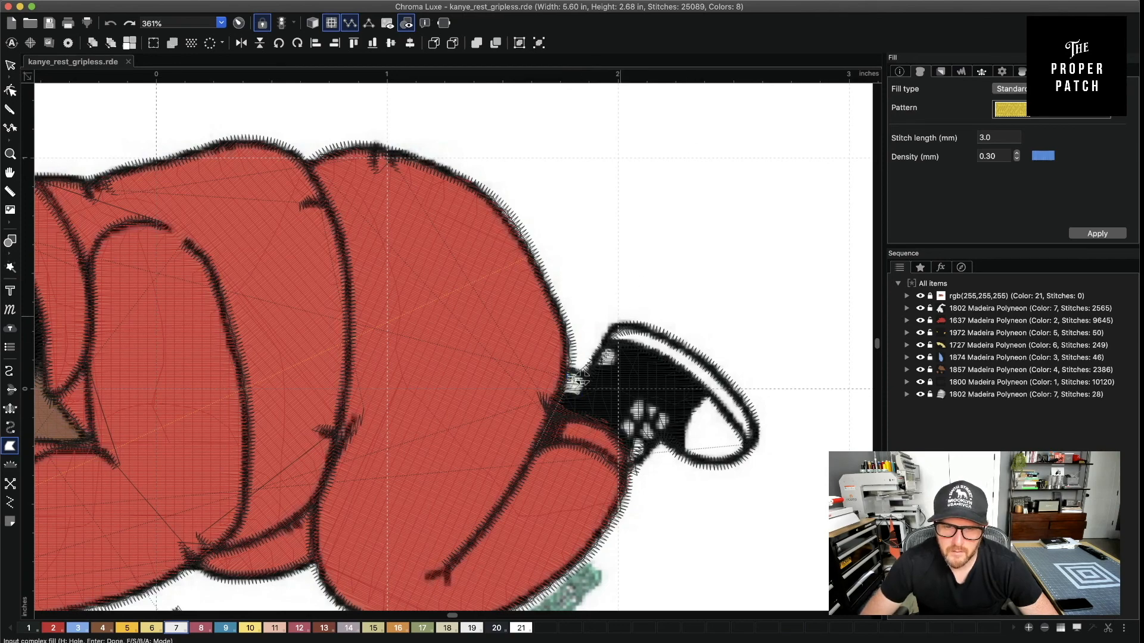
Digitize color 7 complex fills over the white patch near the shoe's heel and the leftmost white spot on its side
{"action": "left_click", "coordinate": [608, 361]}
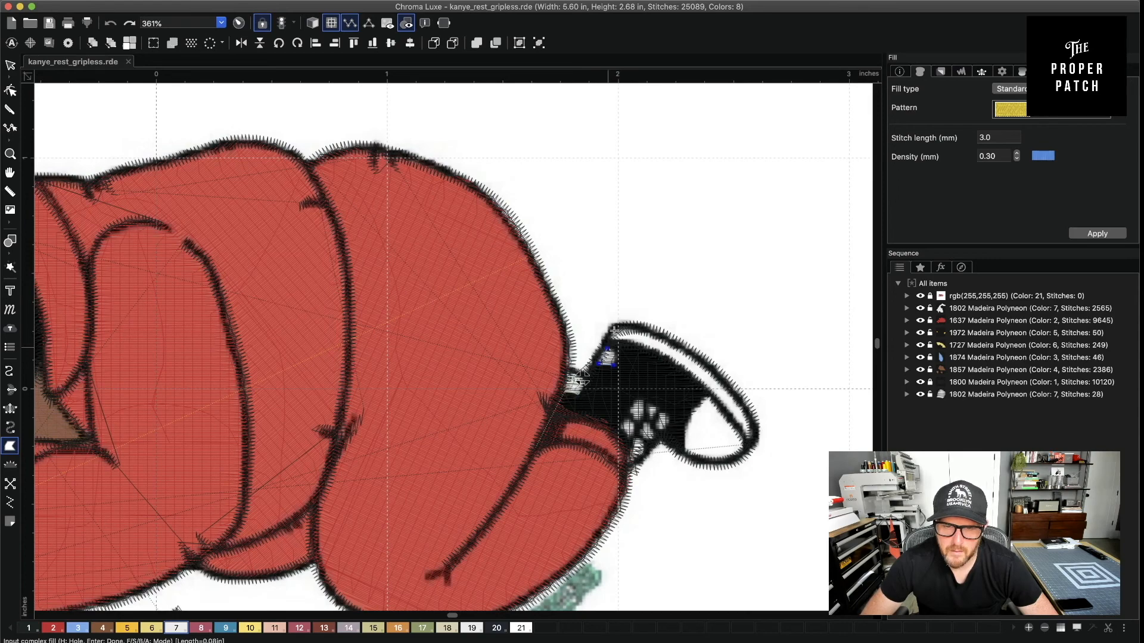
{"action": "key", "text": "Return"}
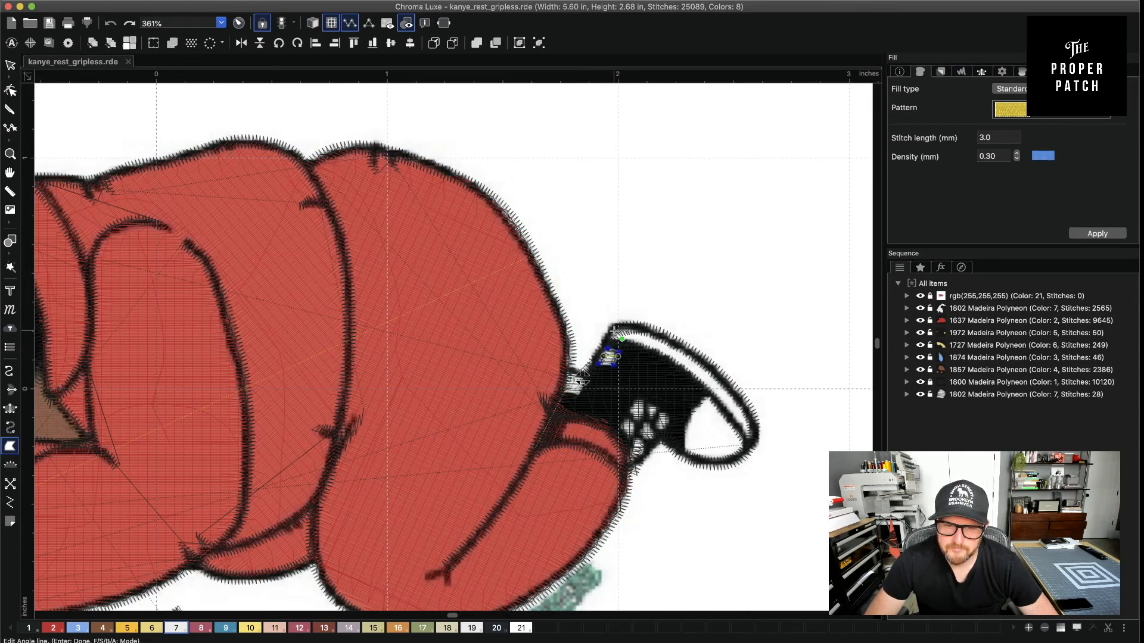
{"action": "key", "text": "Return"}
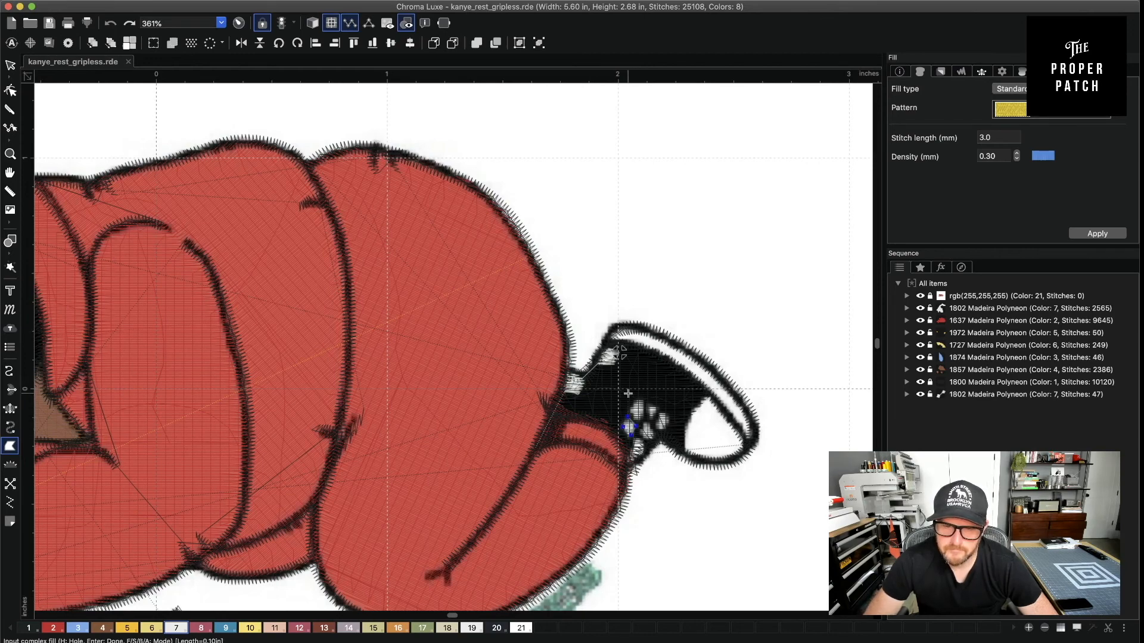
{"action": "key", "text": "Return"}
{"action": "key", "text": "Return"}
{"action": "key", "text": "Return"}
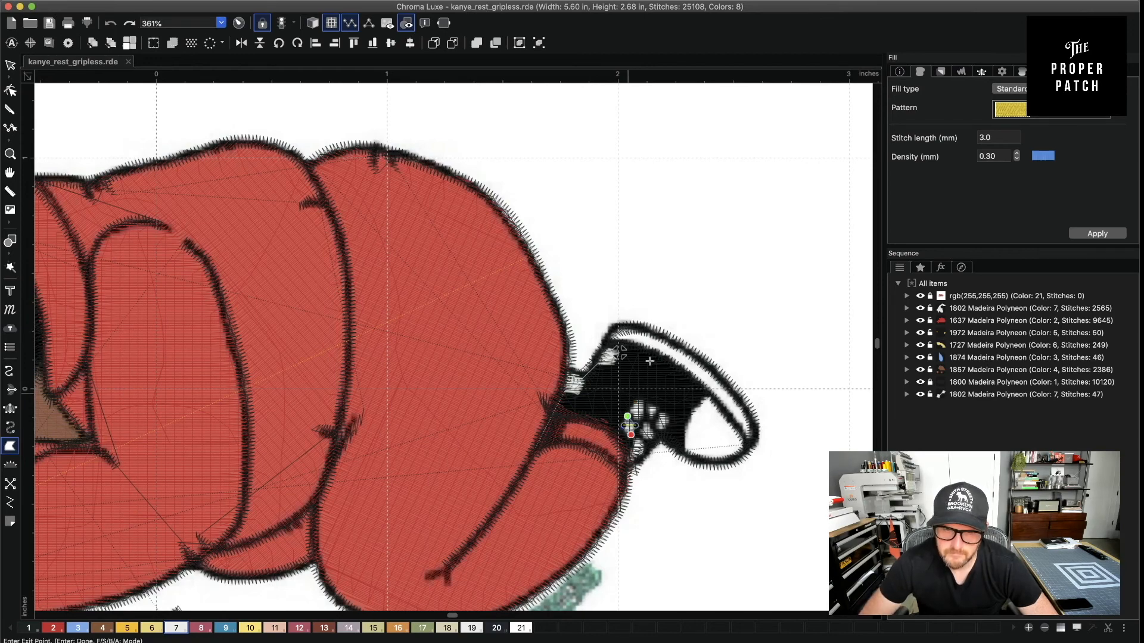
Digitize color 7 complex fills over the upper-left and lowest white spots on the shoe's side
{"action": "left_click", "coordinate": [647, 404]}
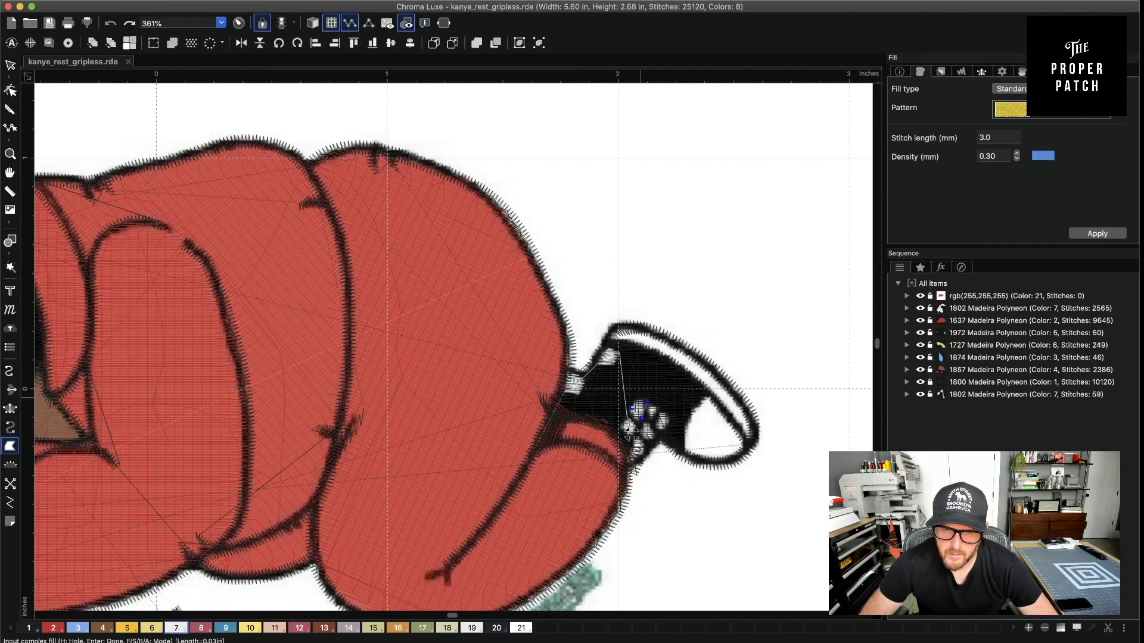
{"action": "left_click", "coordinate": [639, 374]}
{"action": "key", "text": "Return"}
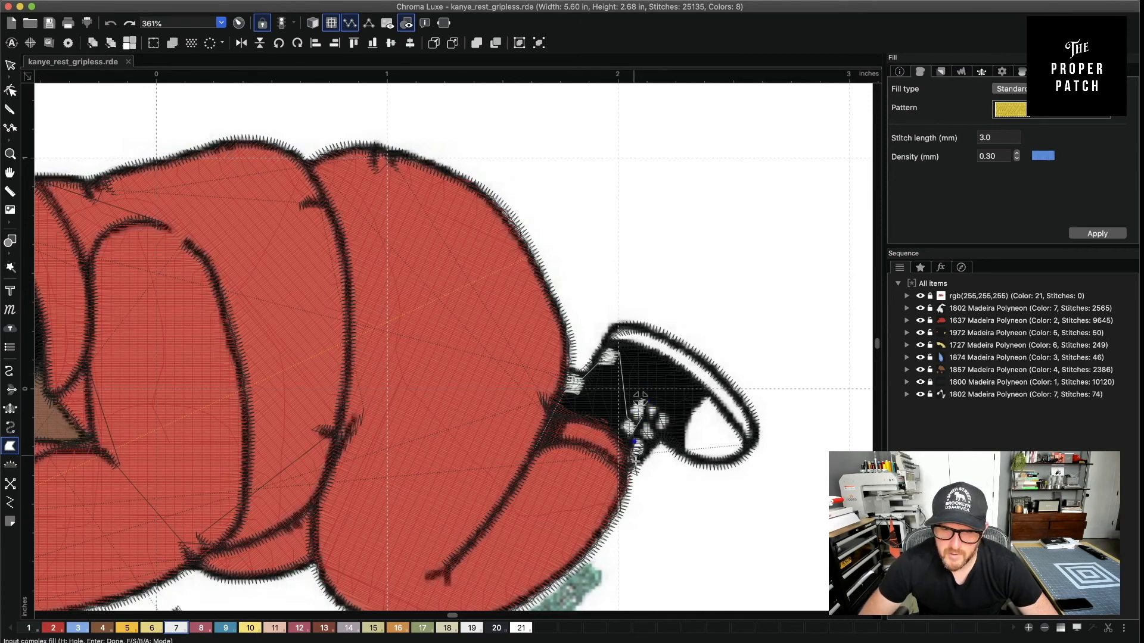
{"action": "left_click", "coordinate": [635, 457]}
{"action": "left_click", "coordinate": [645, 447]}
{"action": "left_click", "coordinate": [635, 441]}
{"action": "left_click", "coordinate": [640, 439]}
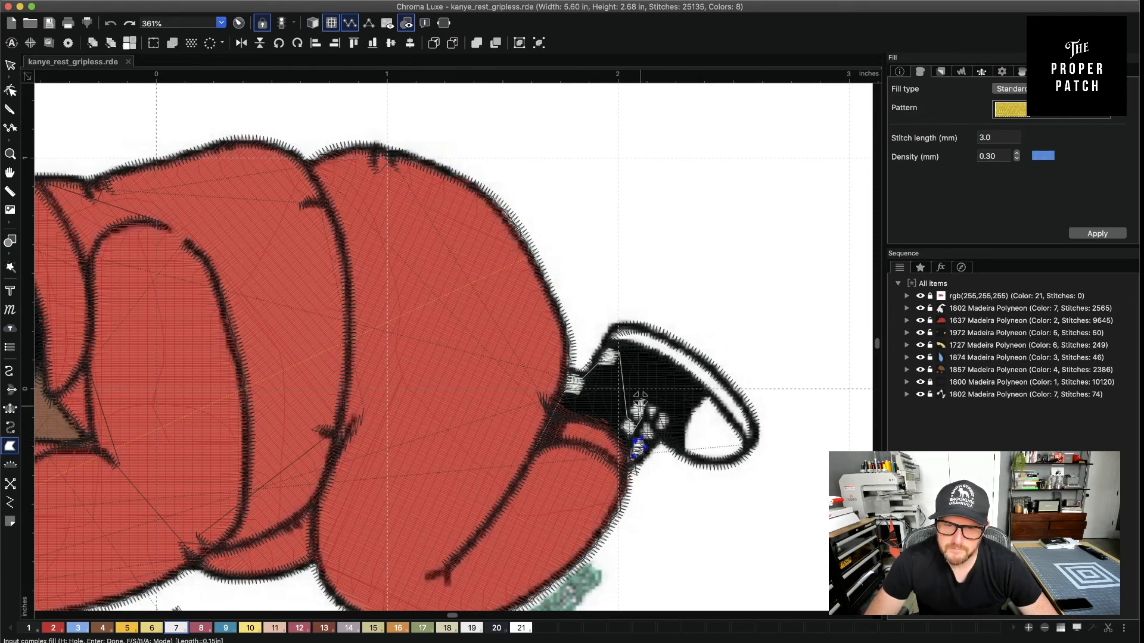
{"action": "key", "text": "Return"}
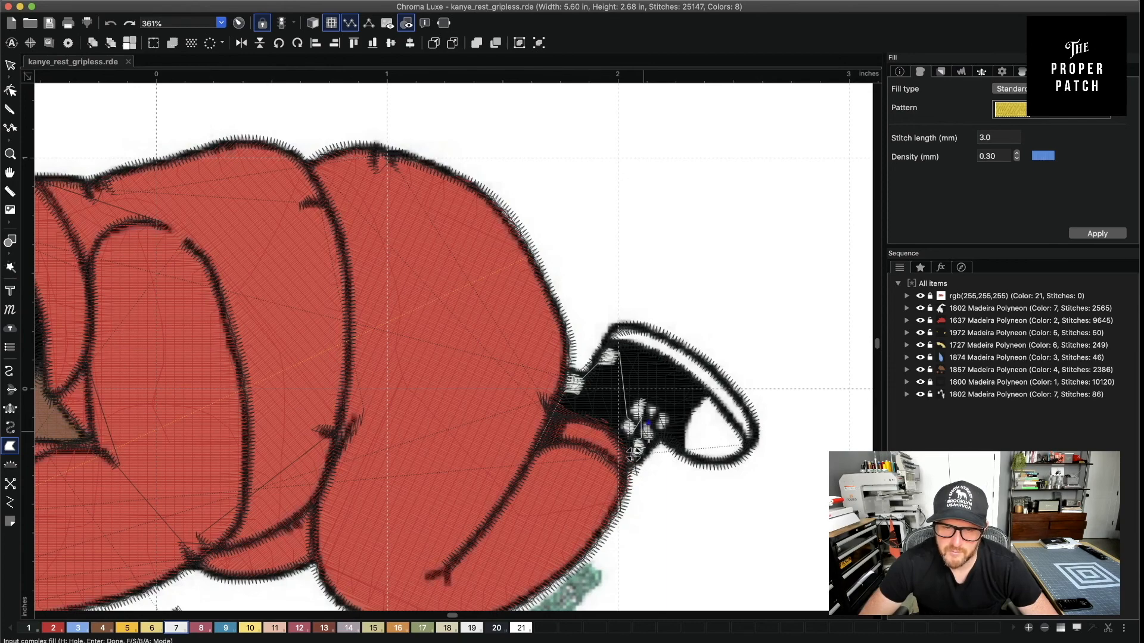
Digitize color 7 complex fills over the center, rightmost and upper-middle white spots on the shoe's side
{"action": "left_click", "coordinate": [648, 423]}
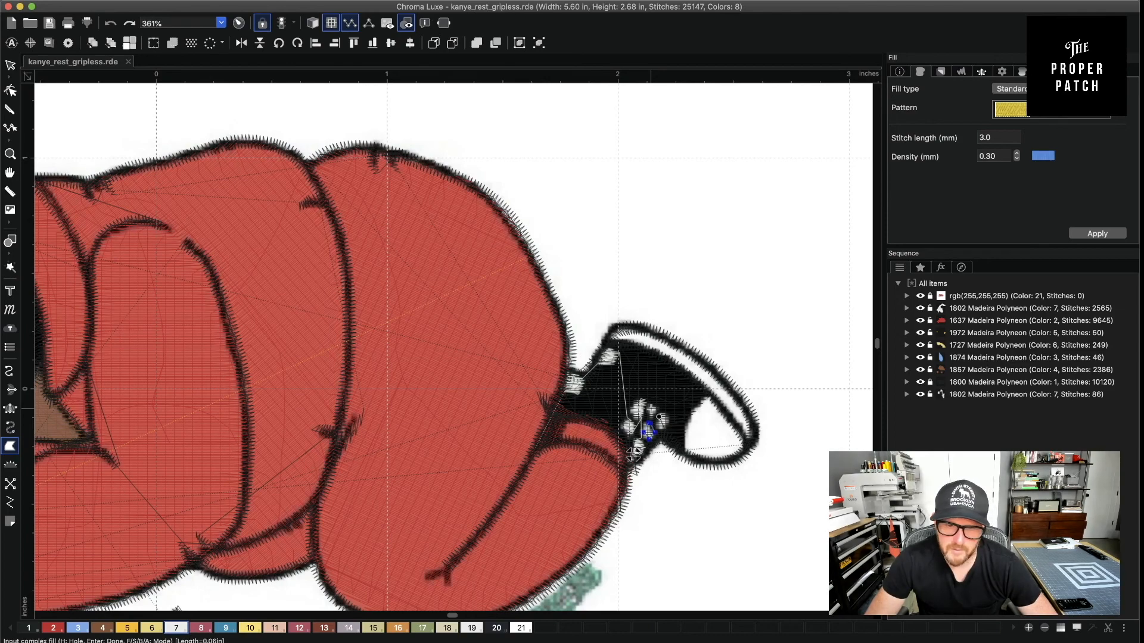
{"action": "key", "text": "Return"}
{"action": "key", "text": "Return"}
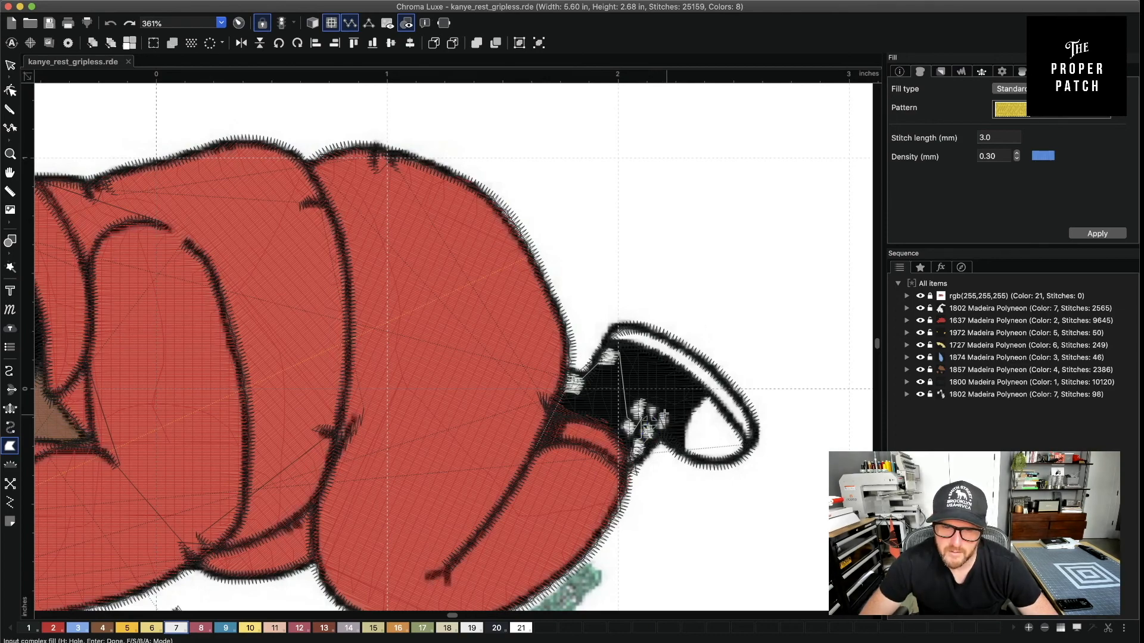
{"action": "left_click", "coordinate": [662, 420]}
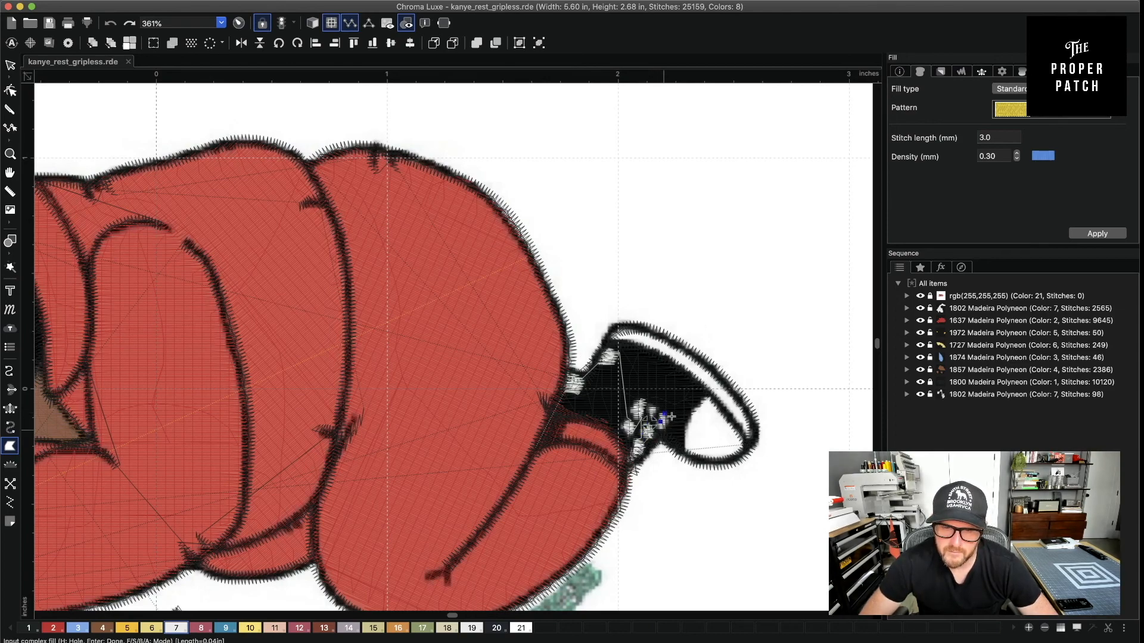
{"action": "left_click", "coordinate": [664, 414]}
{"action": "left_click", "coordinate": [672, 417]}
{"action": "left_click", "coordinate": [664, 430]}
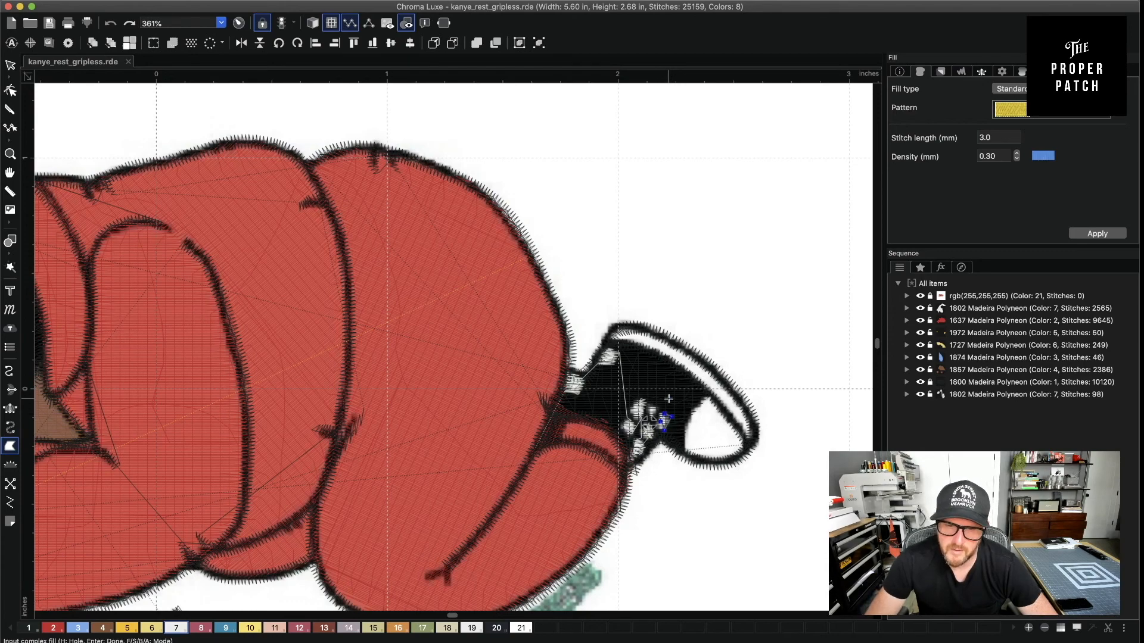
{"action": "key", "text": "Return"}
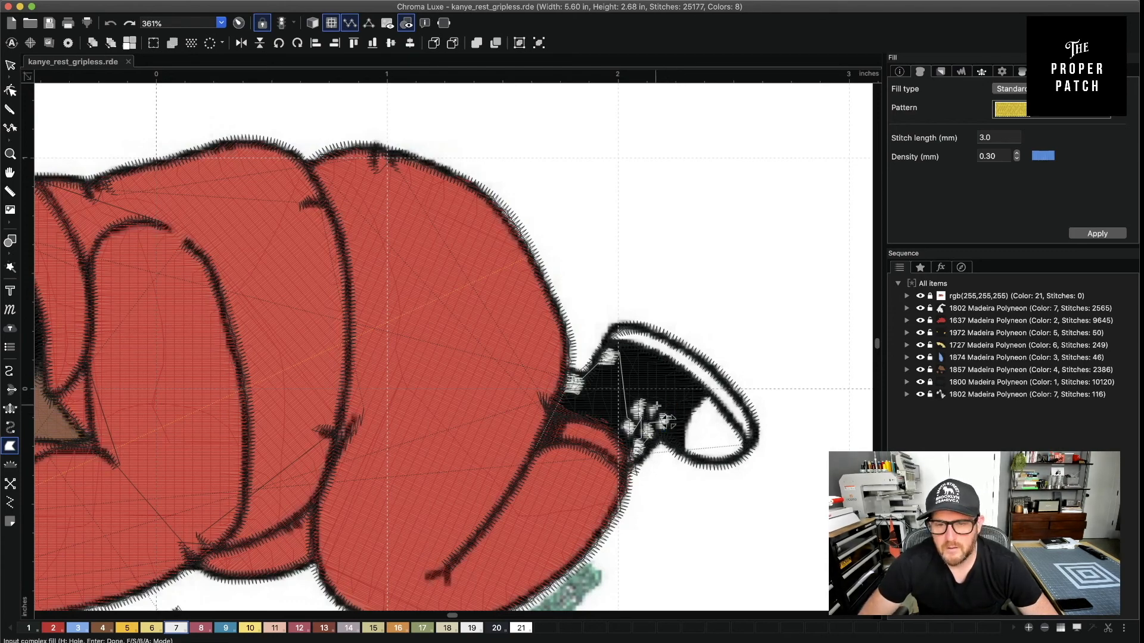
{"action": "left_click", "coordinate": [651, 405]}
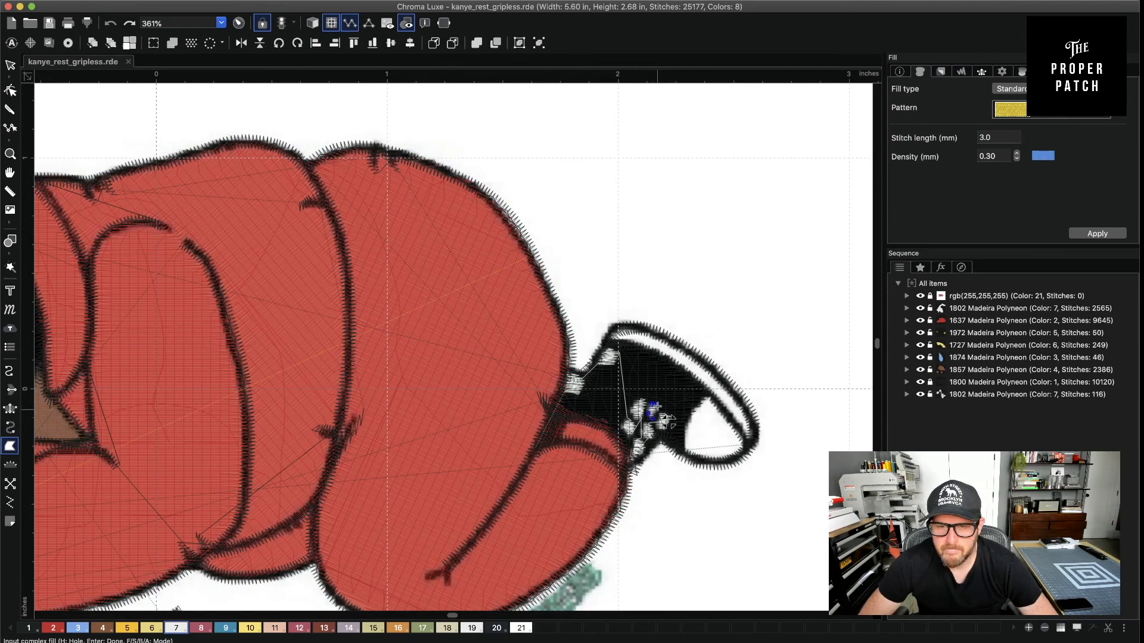
{"action": "key", "text": "Return"}
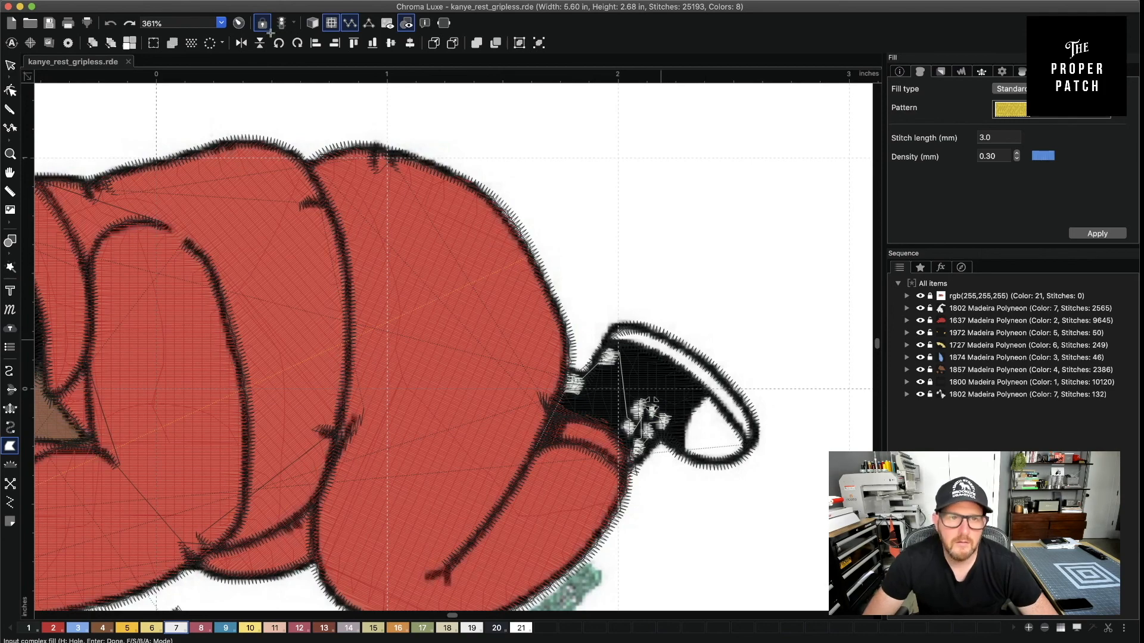
Turn on the 3D stitch preview and inspect the white fills on the shoe, including the ankle patch
{"action": "left_click", "coordinate": [313, 23]}
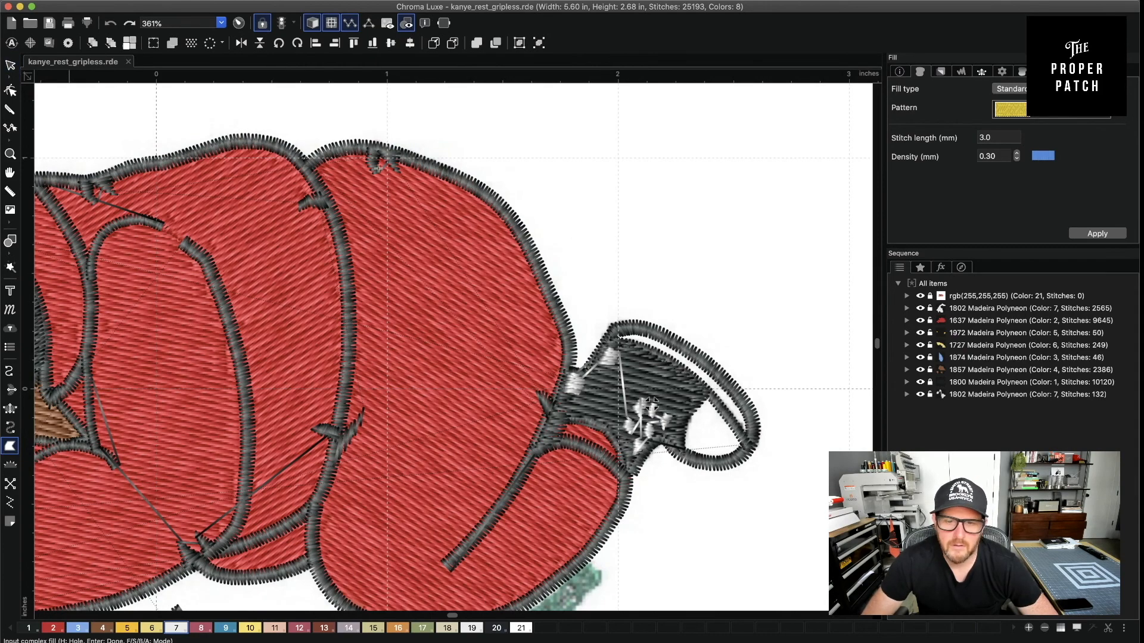
{"action": "left_click", "coordinate": [10, 65]}
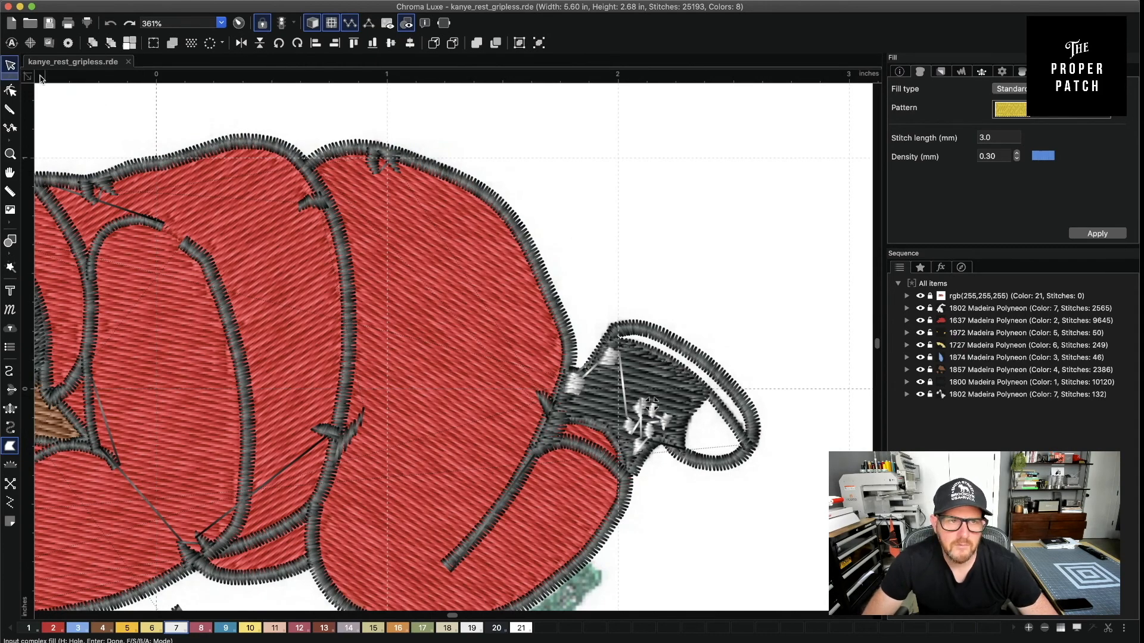
{"action": "left_click", "coordinate": [581, 394]}
{"action": "left_click", "coordinate": [582, 392]}
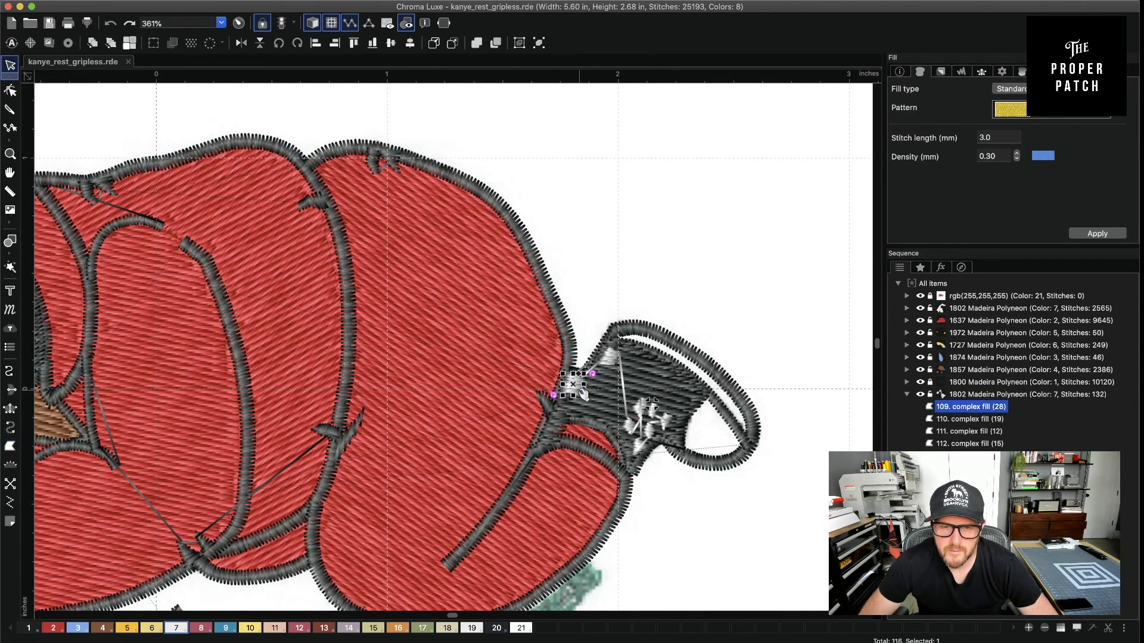
{"action": "left_click", "coordinate": [757, 220]}
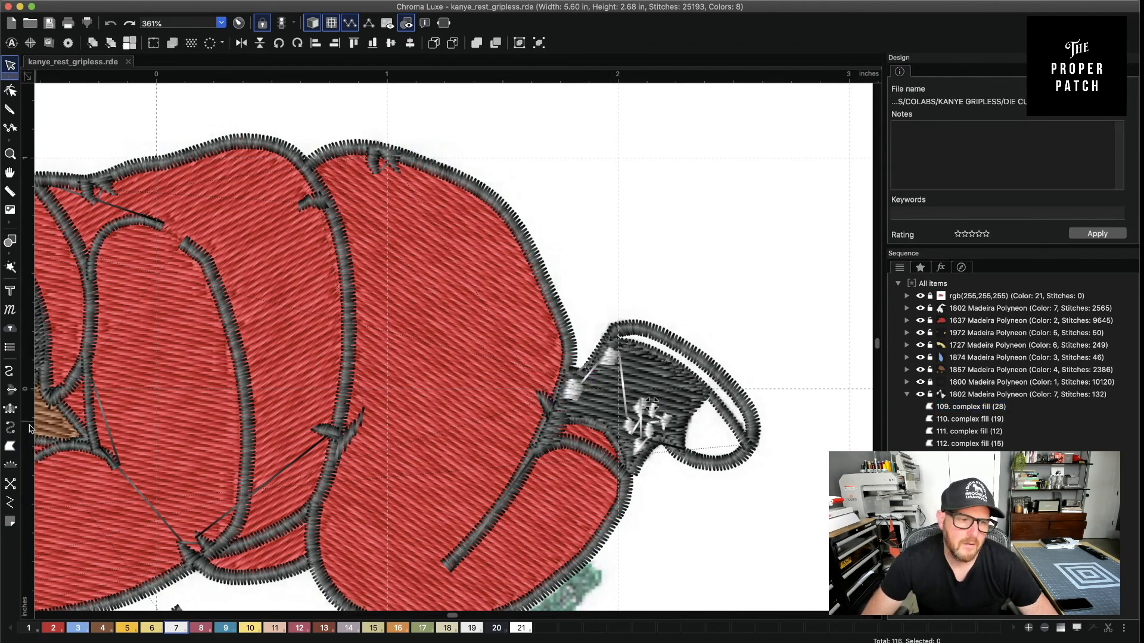
Start a color 7 complex fill and trace its outline down the toe cap's inner edge and around the toe
{"action": "left_click", "coordinate": [10, 446]}
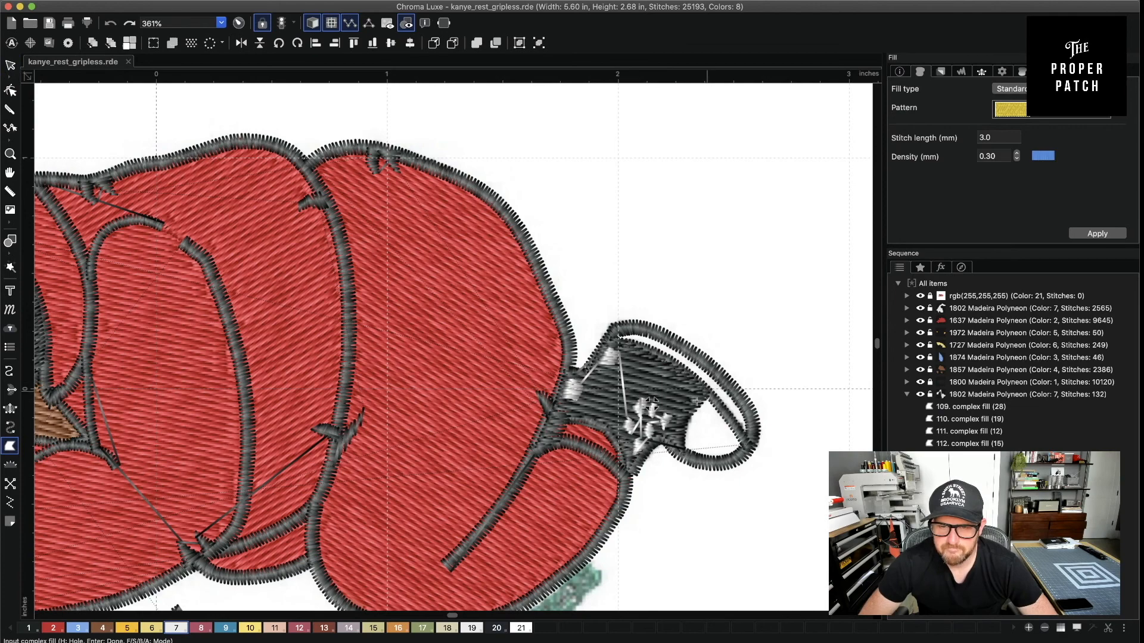
{"action": "left_click", "coordinate": [681, 452]}
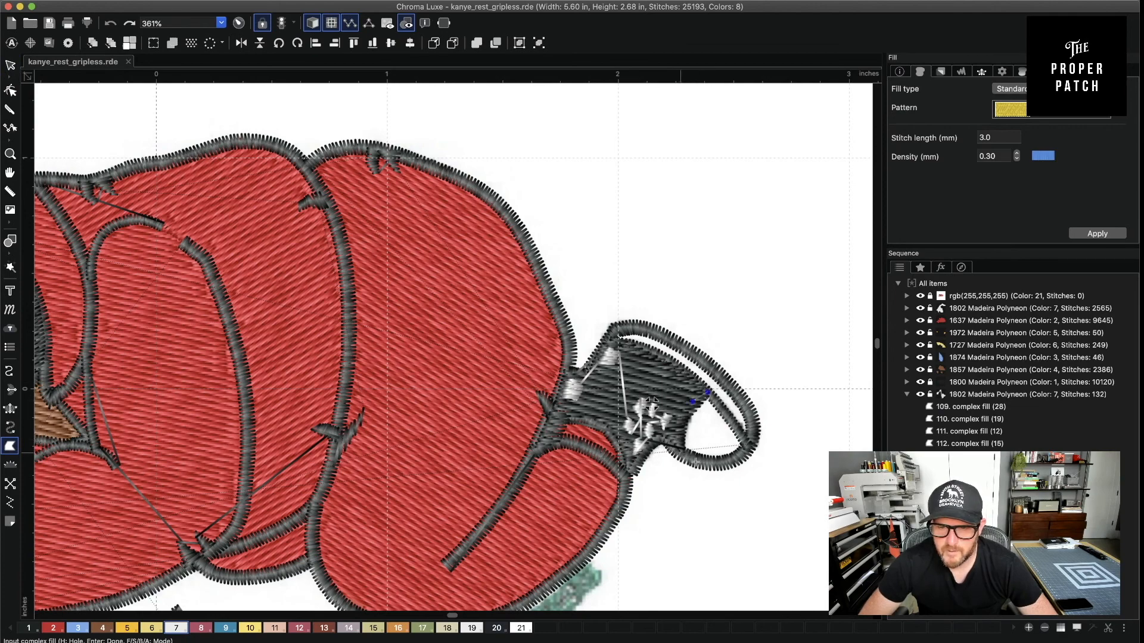
{"action": "left_click", "coordinate": [695, 463]}
{"action": "left_click", "coordinate": [724, 464]}
{"action": "left_click", "coordinate": [745, 455]}
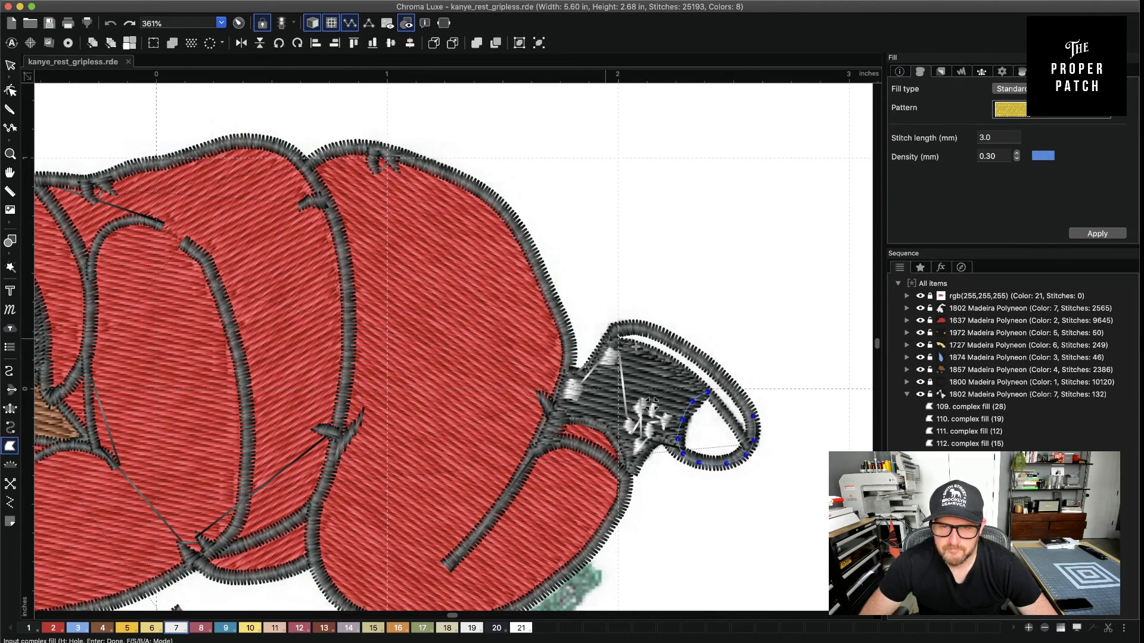
Trace the color 7 complex fill along the sole's outer edge to the heel and back along its inner edge, and complete the fill
{"action": "left_click", "coordinate": [711, 367]}
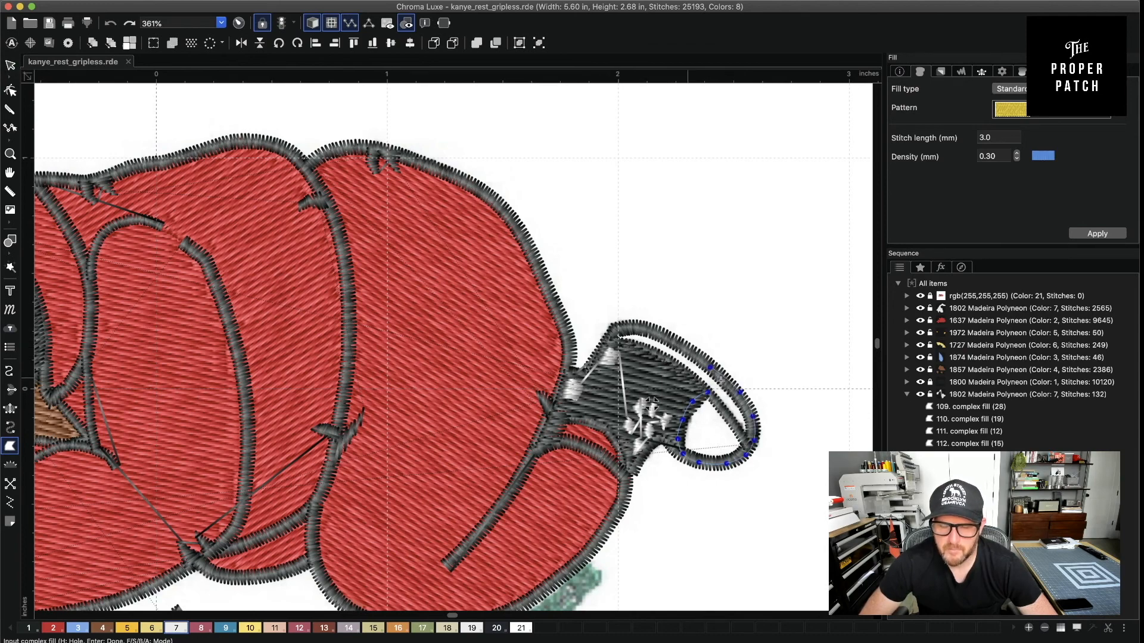
{"action": "left_click", "coordinate": [670, 340]}
{"action": "left_click", "coordinate": [640, 330]}
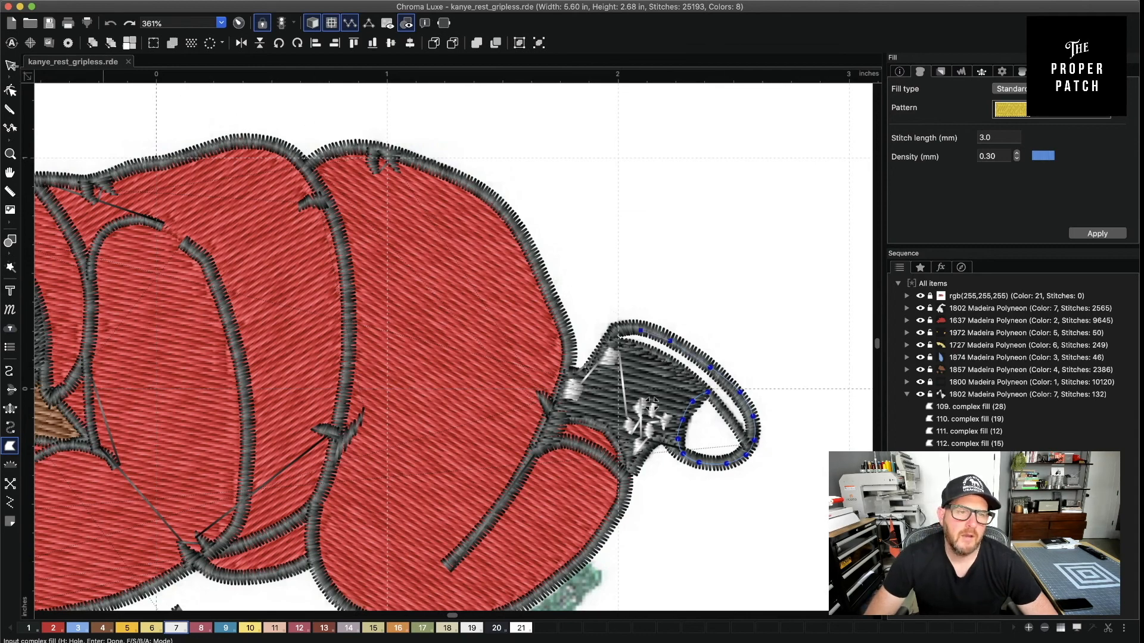
{"action": "left_click", "coordinate": [618, 330]}
{"action": "left_click", "coordinate": [608, 340]}
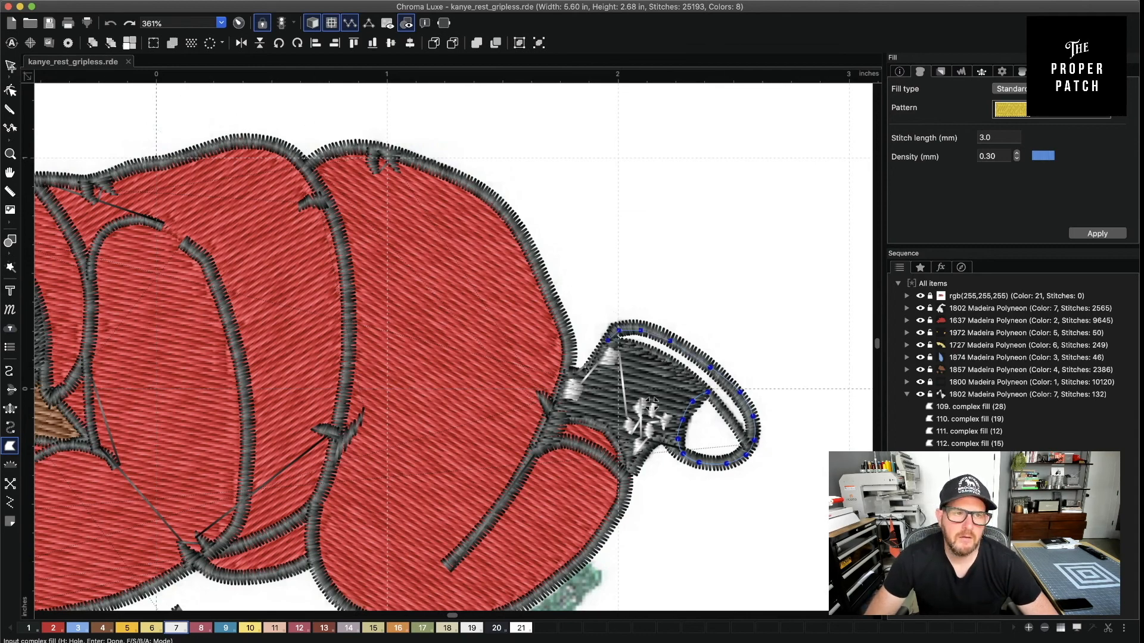
{"action": "left_click", "coordinate": [636, 345]}
{"action": "left_click", "coordinate": [665, 360]}
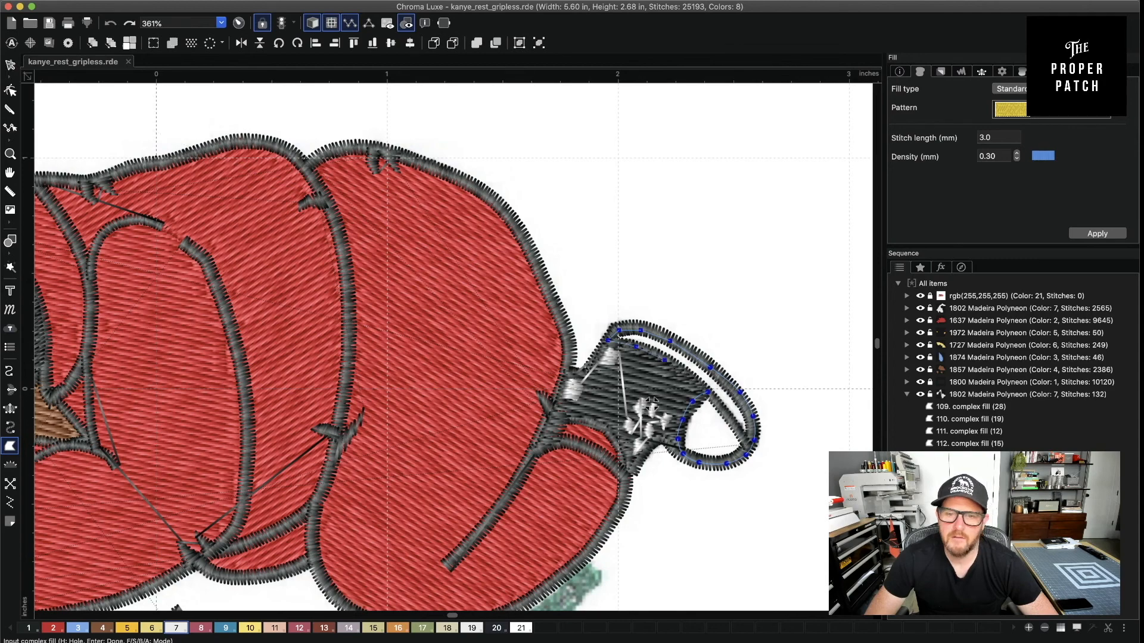
{"action": "left_click", "coordinate": [688, 378]}
{"action": "left_click", "coordinate": [708, 393]}
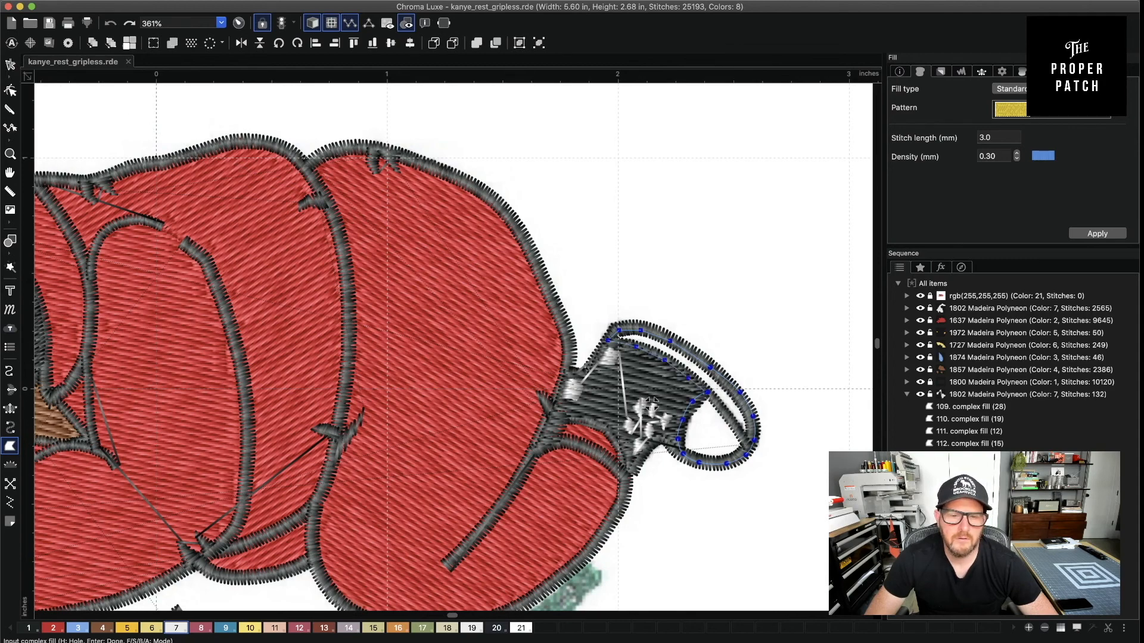
{"action": "left_click", "coordinate": [10, 64]}
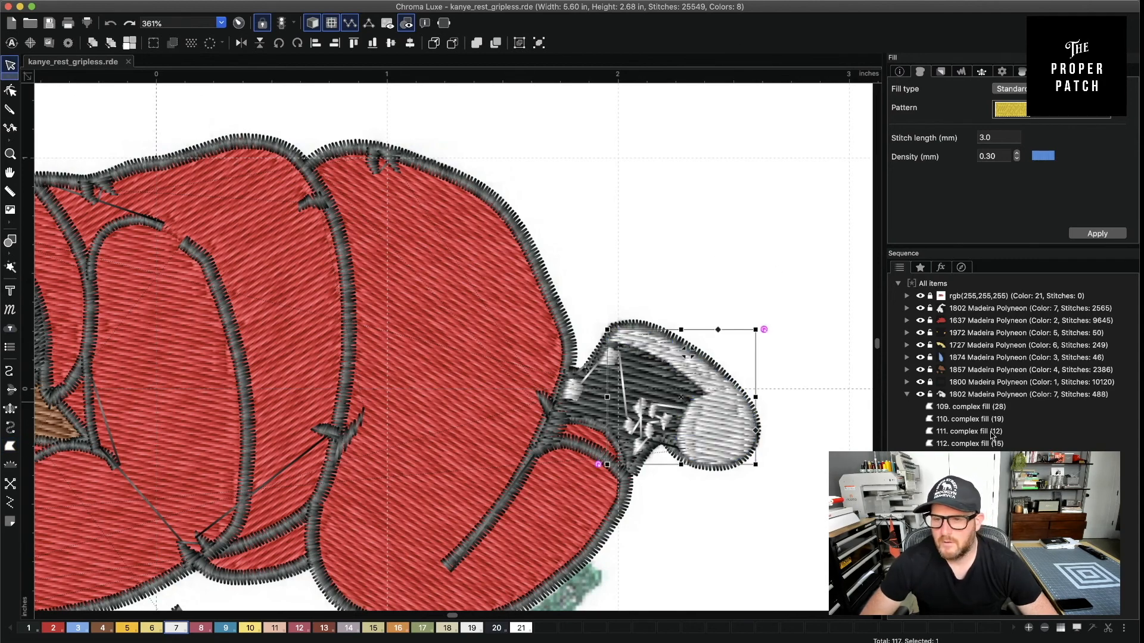
Move the new toe and sole fill into the first 1802 Madeira Polyneon group, ahead of the black outlines, and collapse the last white group
{"action": "left_click_drag", "start_coordinate": [1019, 395], "coordinate": [1022, 314]}
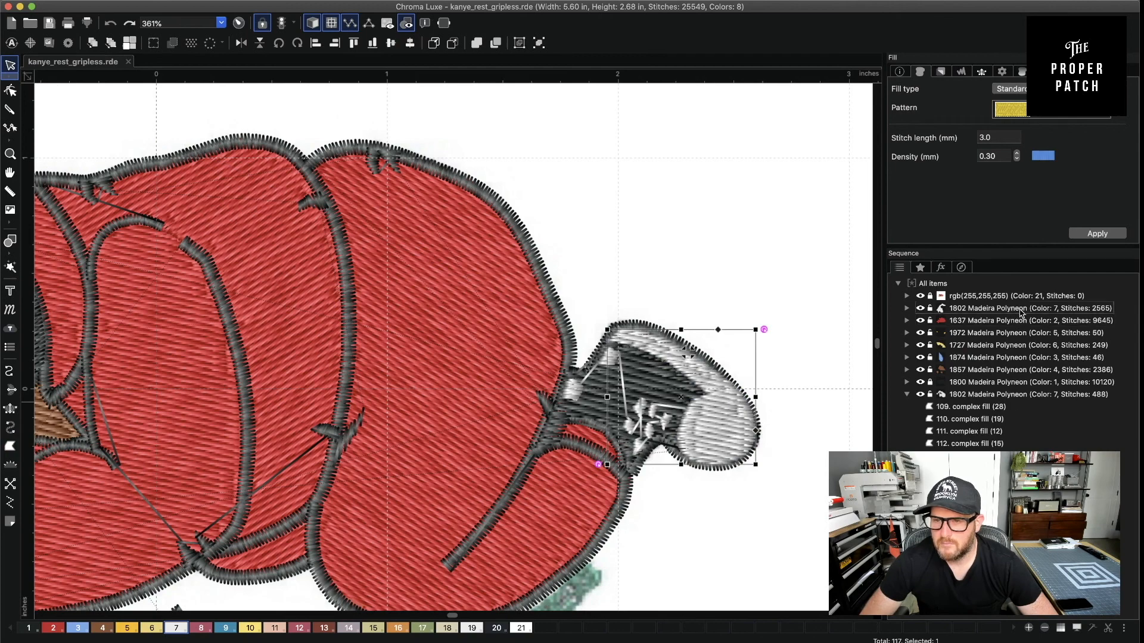
{"action": "left_click", "coordinate": [907, 308]}
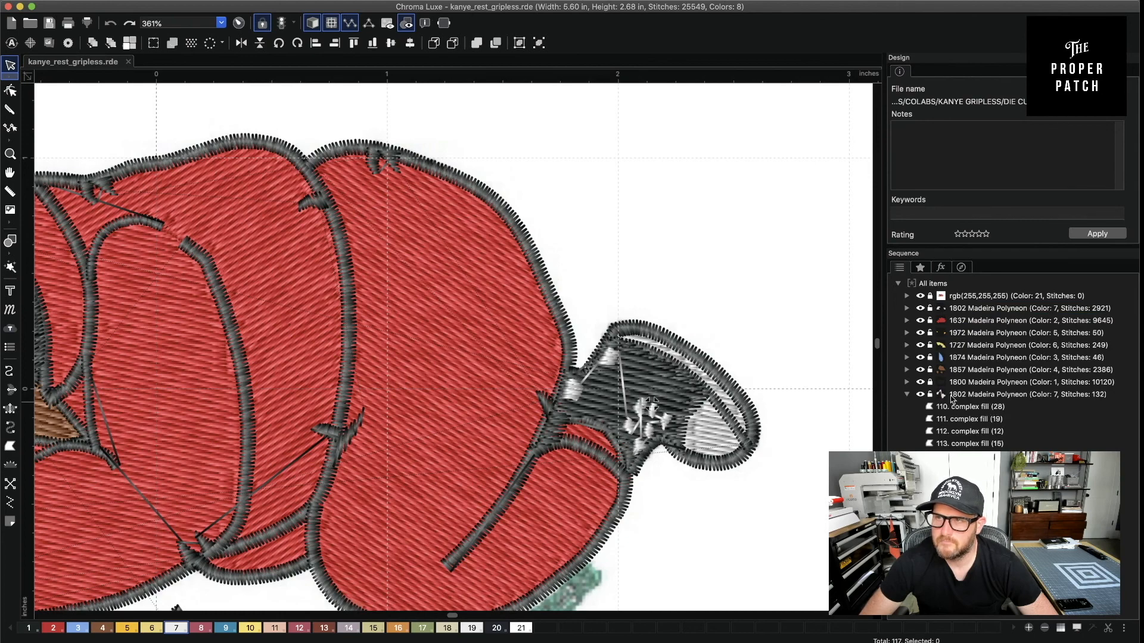
{"action": "left_click", "coordinate": [907, 394]}
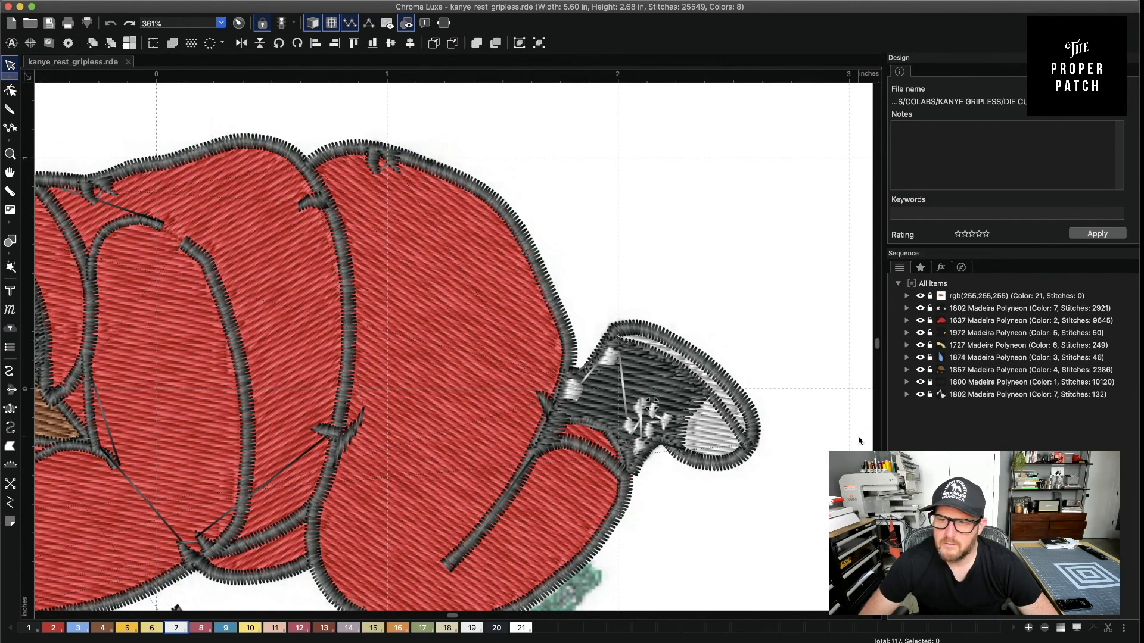
Hide the background artwork image in the rgb(255,255,255) group and keep it locked
{"action": "scroll", "coordinate": [720, 505], "scroll_direction": "down", "scroll_amount": 3}
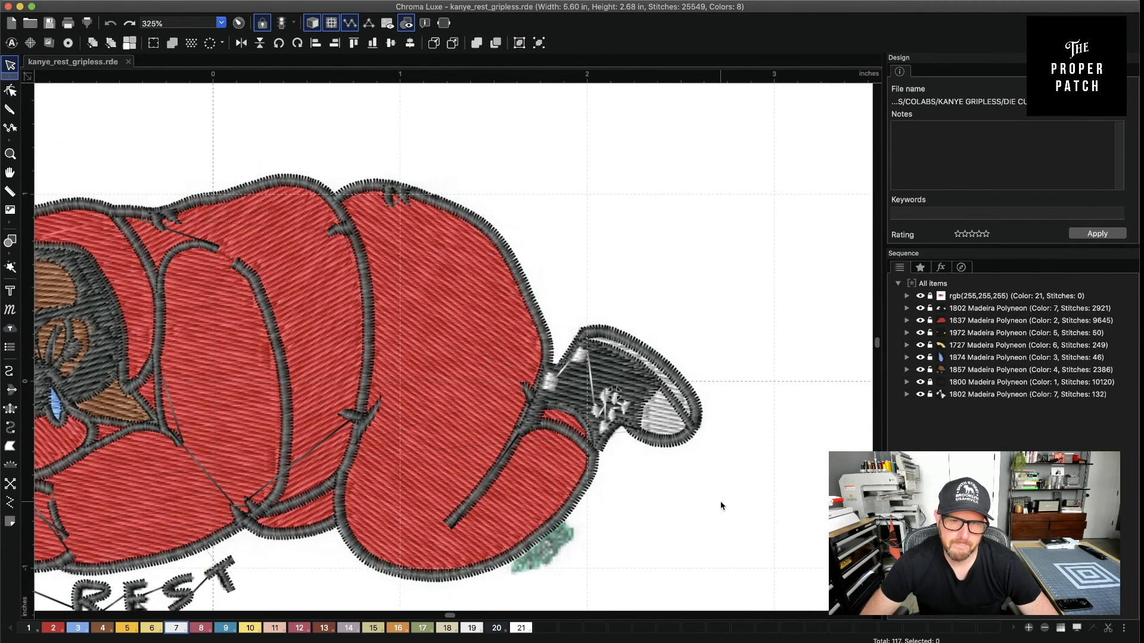
{"action": "scroll", "coordinate": [721, 506], "scroll_direction": "down", "scroll_amount": 3}
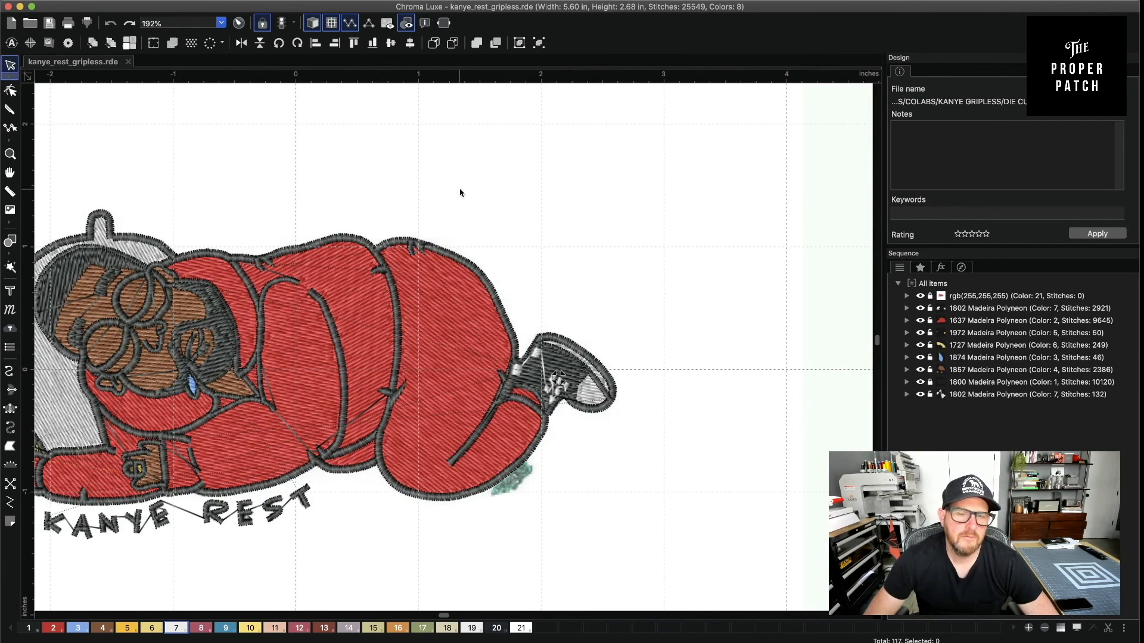
{"action": "key", "text": "space"}
{"action": "left_click_drag", "start_coordinate": [472, 202], "coordinate": [776, 199]}
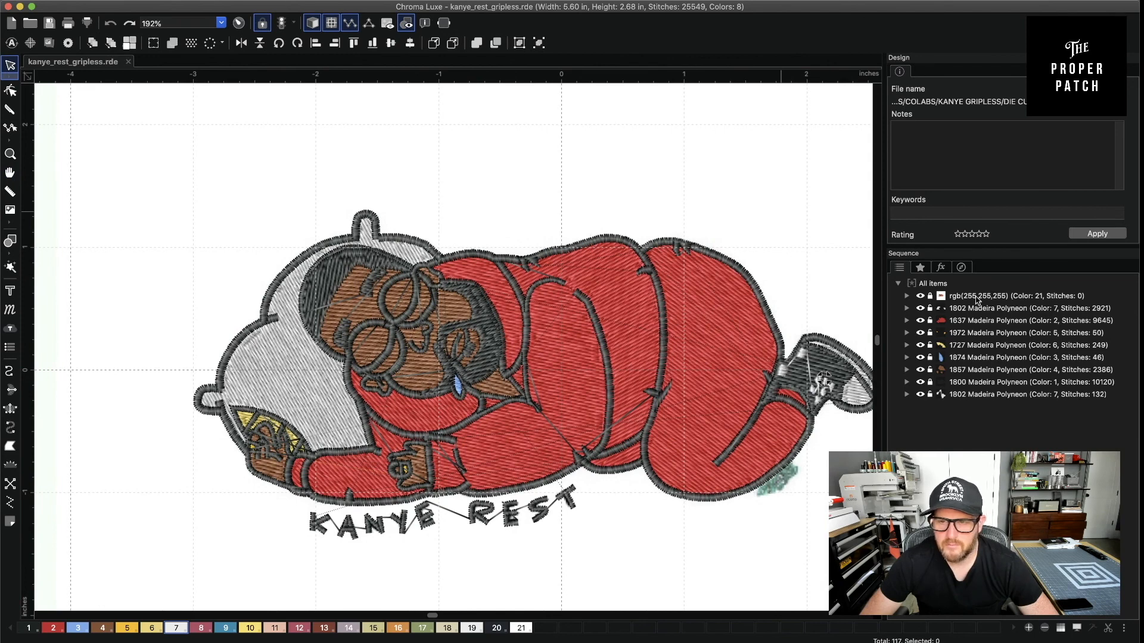
{"action": "left_click", "coordinate": [922, 298]}
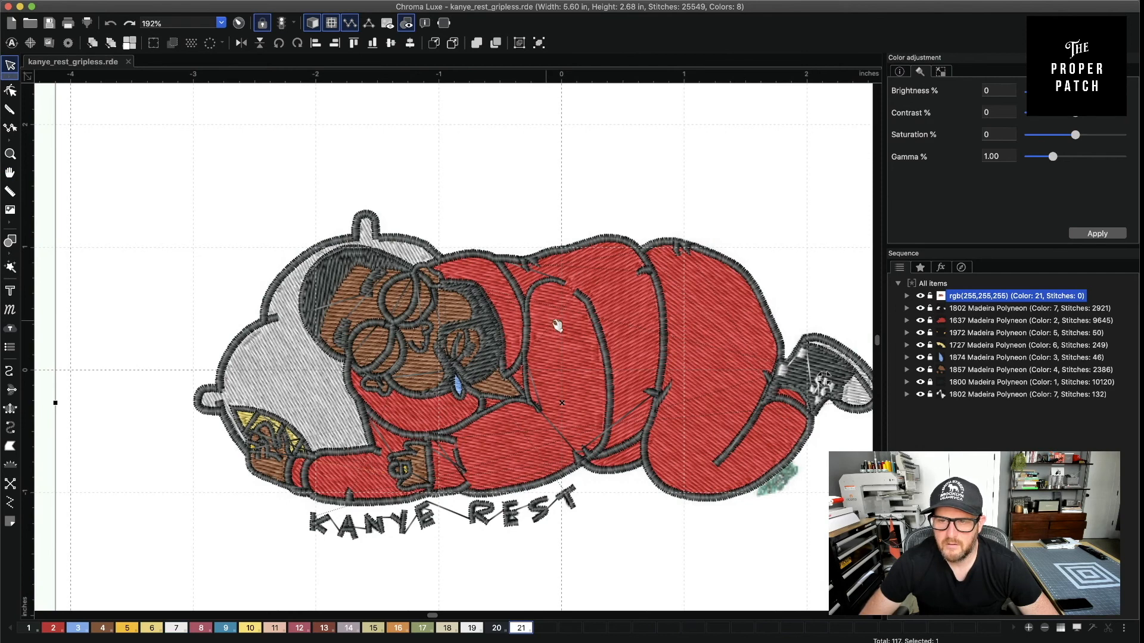
{"action": "left_click", "coordinate": [929, 297]}
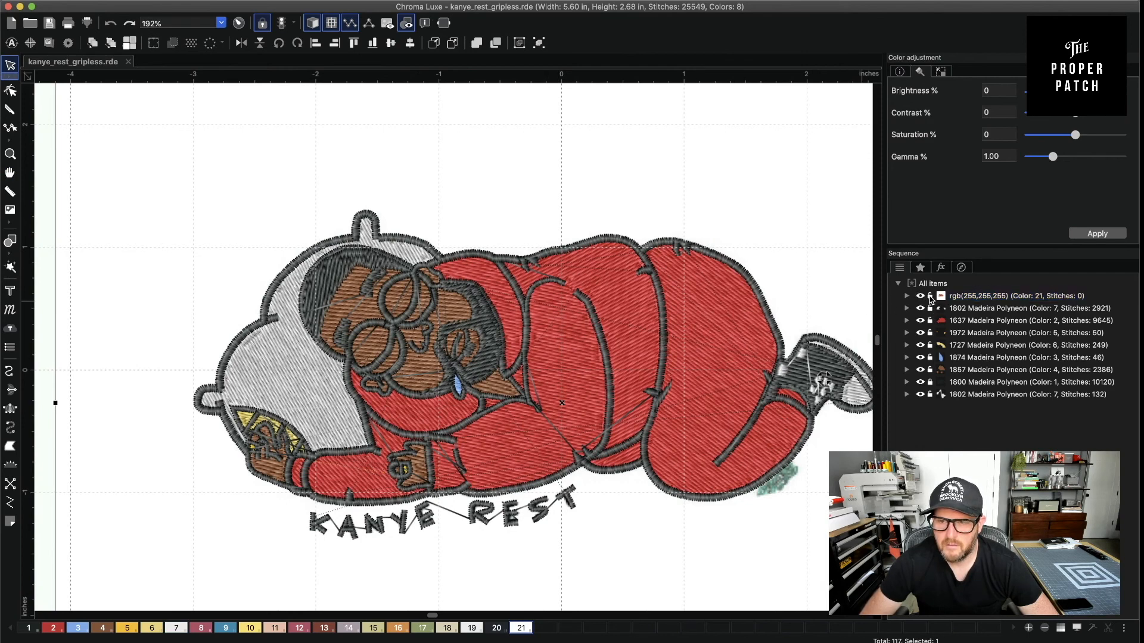
{"action": "left_click", "coordinate": [932, 300]}
{"action": "left_click", "coordinate": [934, 301]}
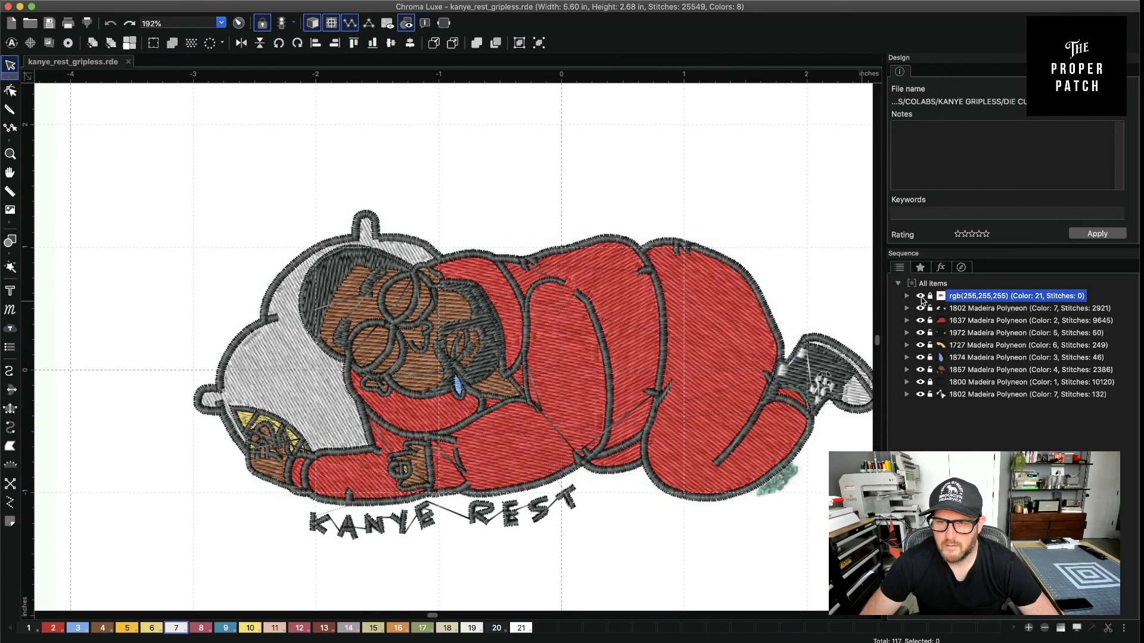
{"action": "left_click", "coordinate": [920, 297]}
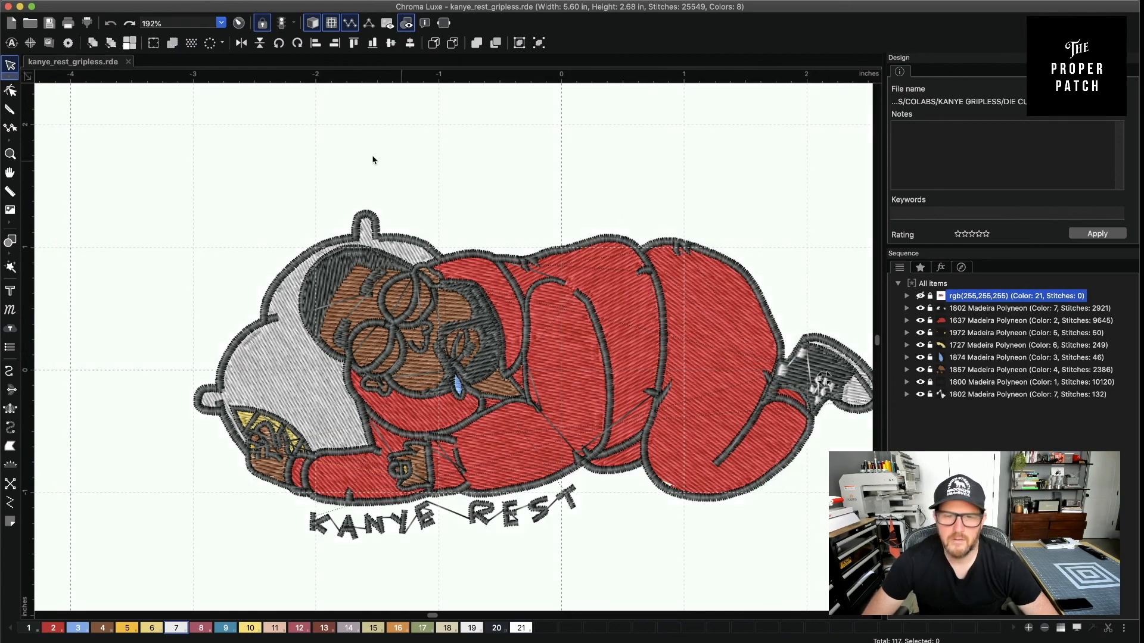
Turn off the 3D stitch preview and remove the unused thread colors from the palette
{"action": "left_click", "coordinate": [313, 23]}
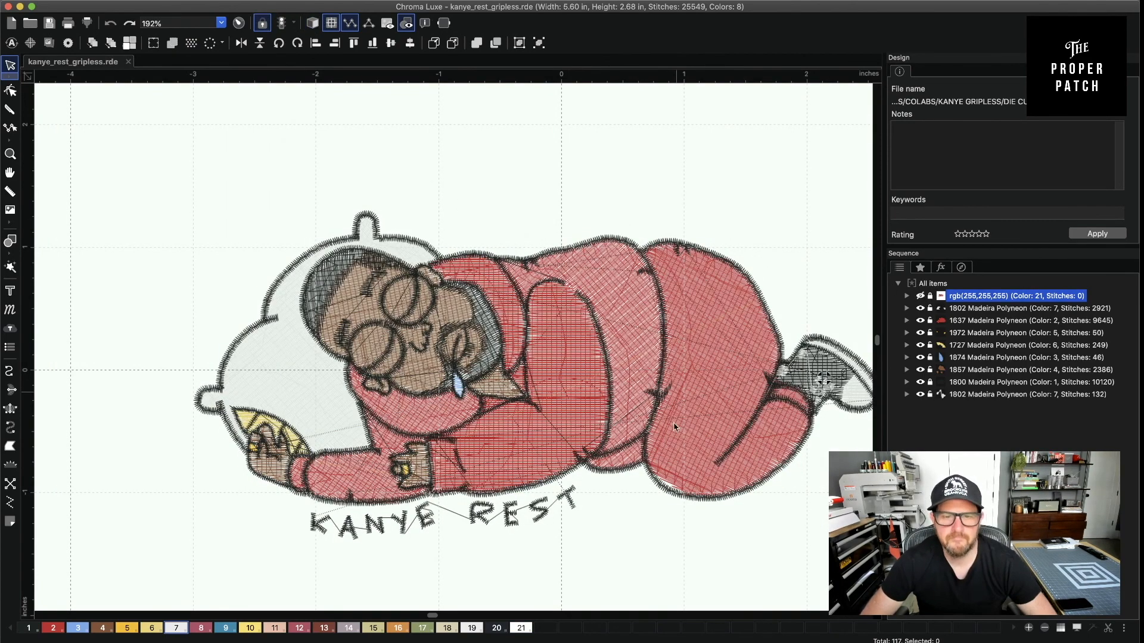
{"action": "scroll", "coordinate": [658, 453], "scroll_direction": "down", "scroll_amount": 3}
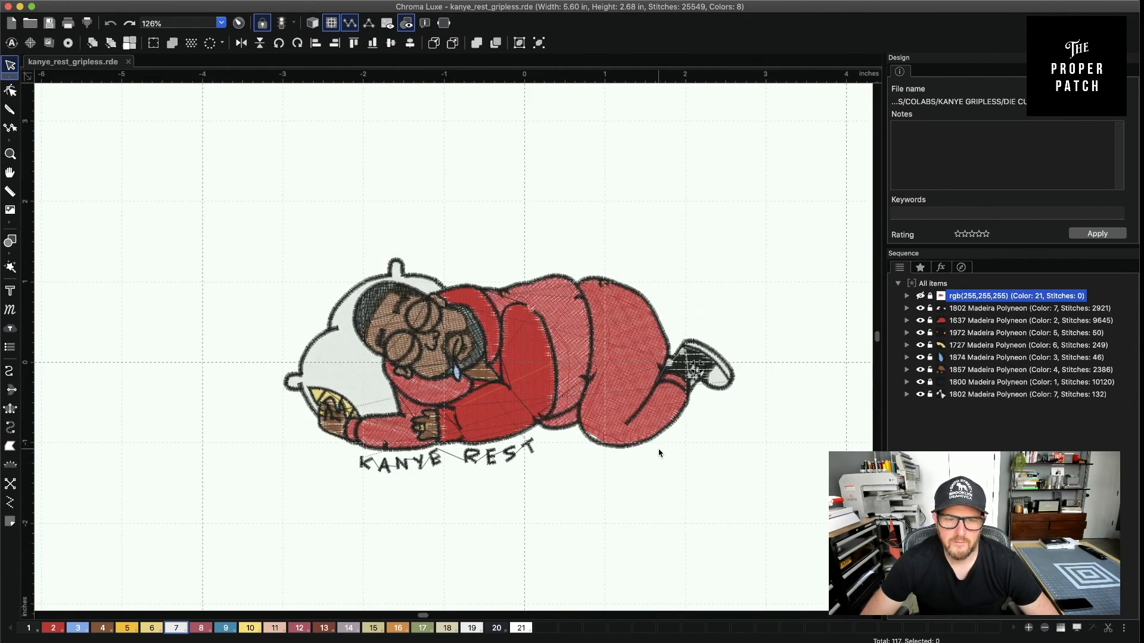
{"action": "scroll", "coordinate": [740, 360], "scroll_direction": "down", "scroll_amount": 2}
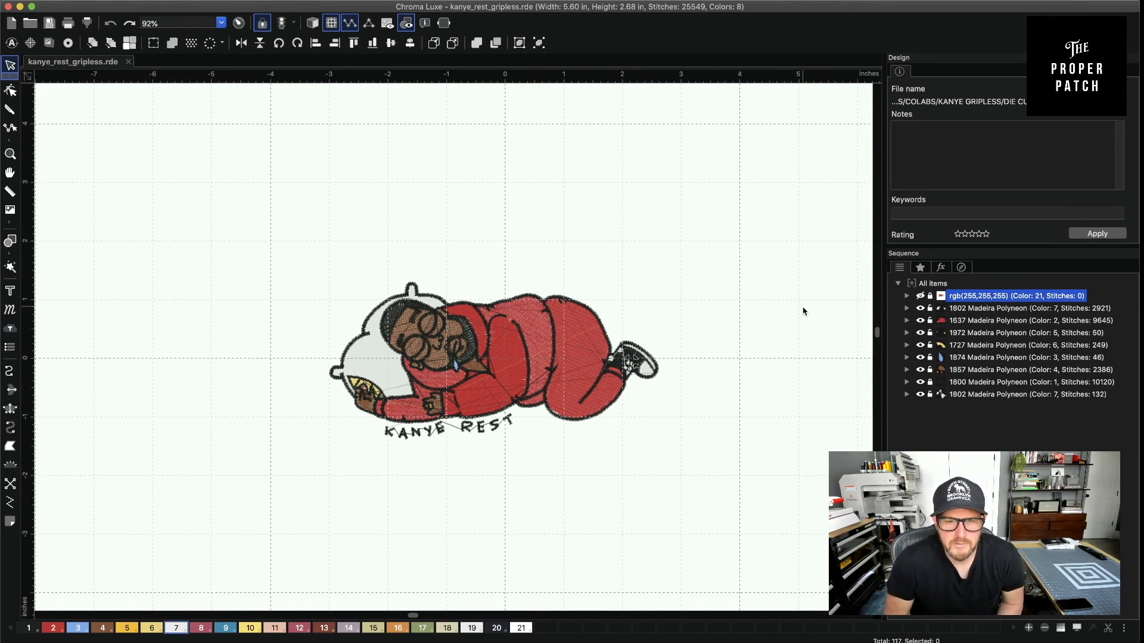
{"action": "left_click", "coordinate": [1044, 628]}
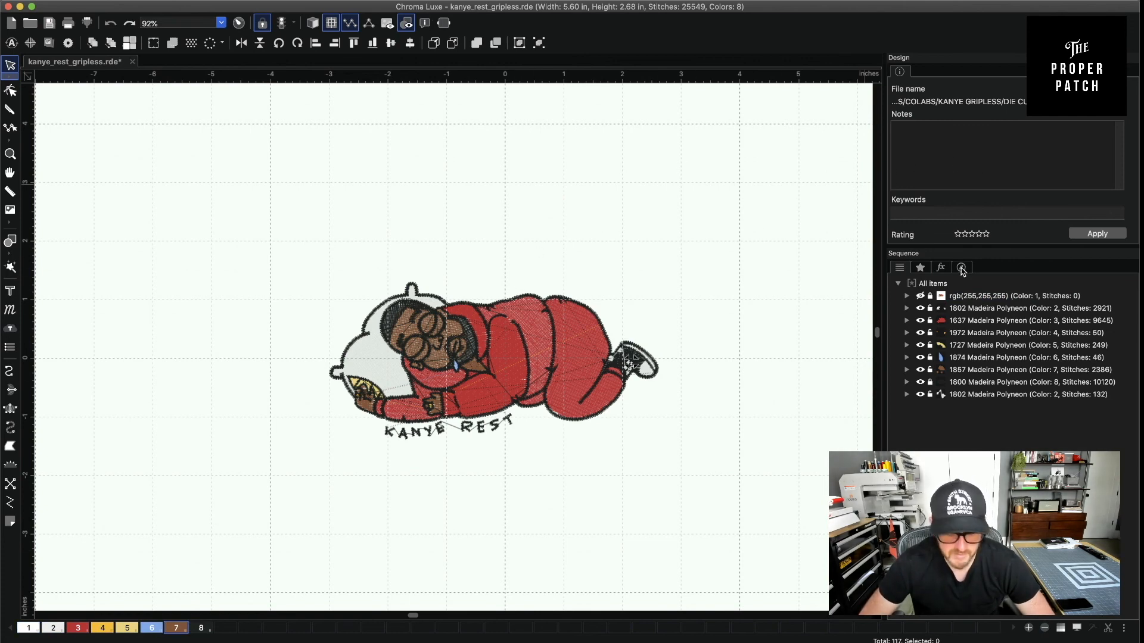
Unlock the black 1800 Madeira Polyneon outline group, keeping it visible
{"action": "key", "text": "super+a"}
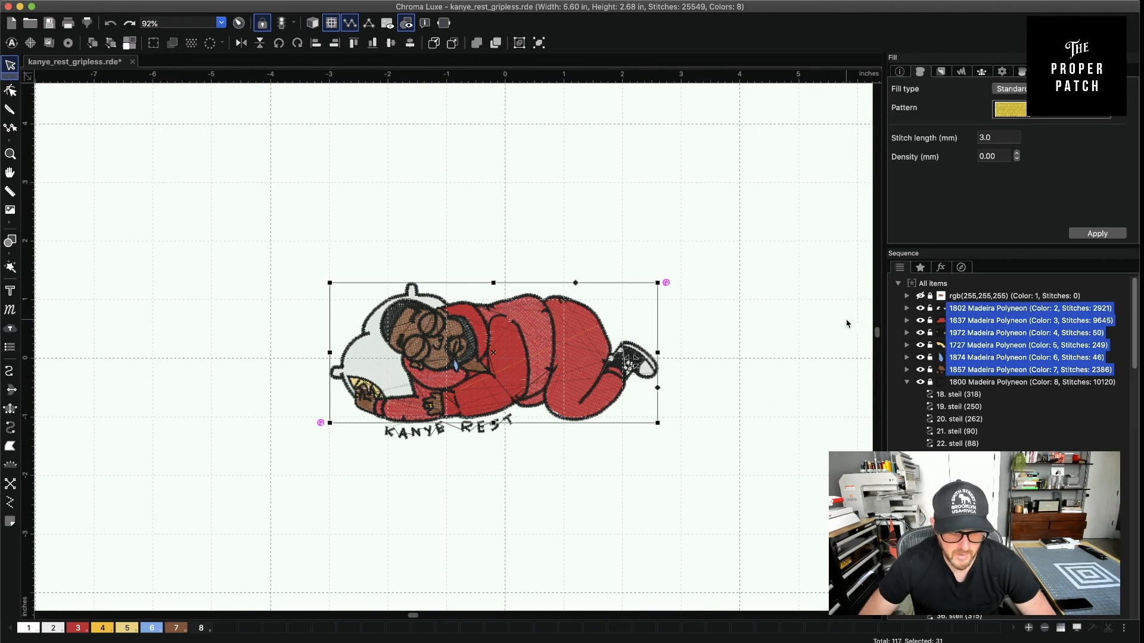
{"action": "left_click", "coordinate": [926, 385]}
{"action": "left_click", "coordinate": [920, 382]}
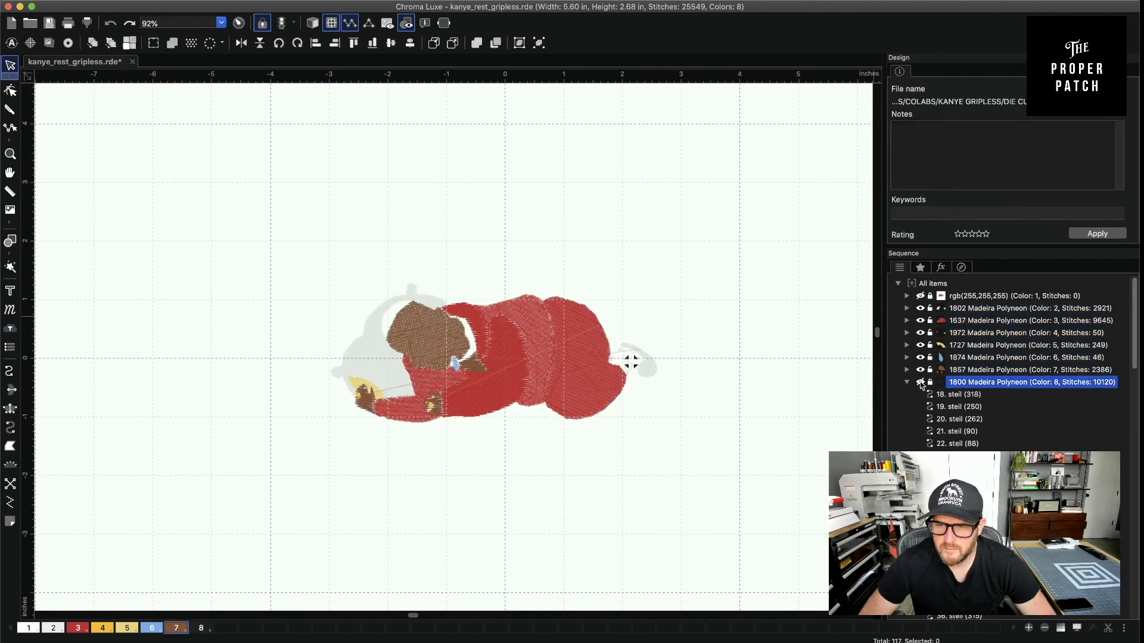
{"action": "left_click", "coordinate": [921, 383]}
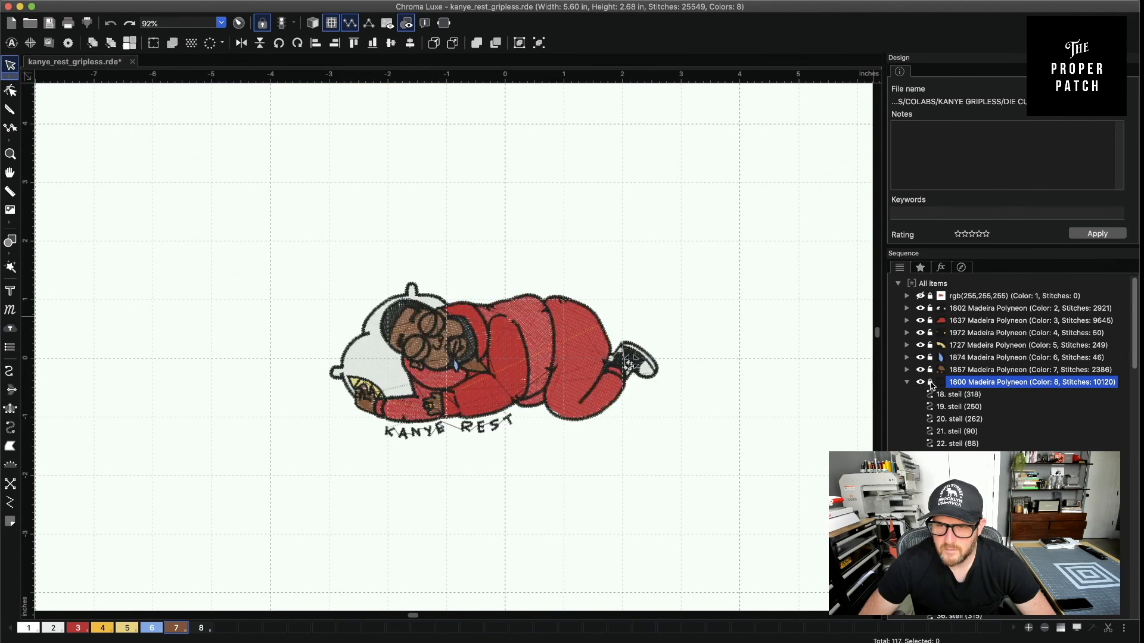
Apply a trim end command to all stitch objects in the design and collapse the black outline group
{"action": "key", "text": "super+a"}
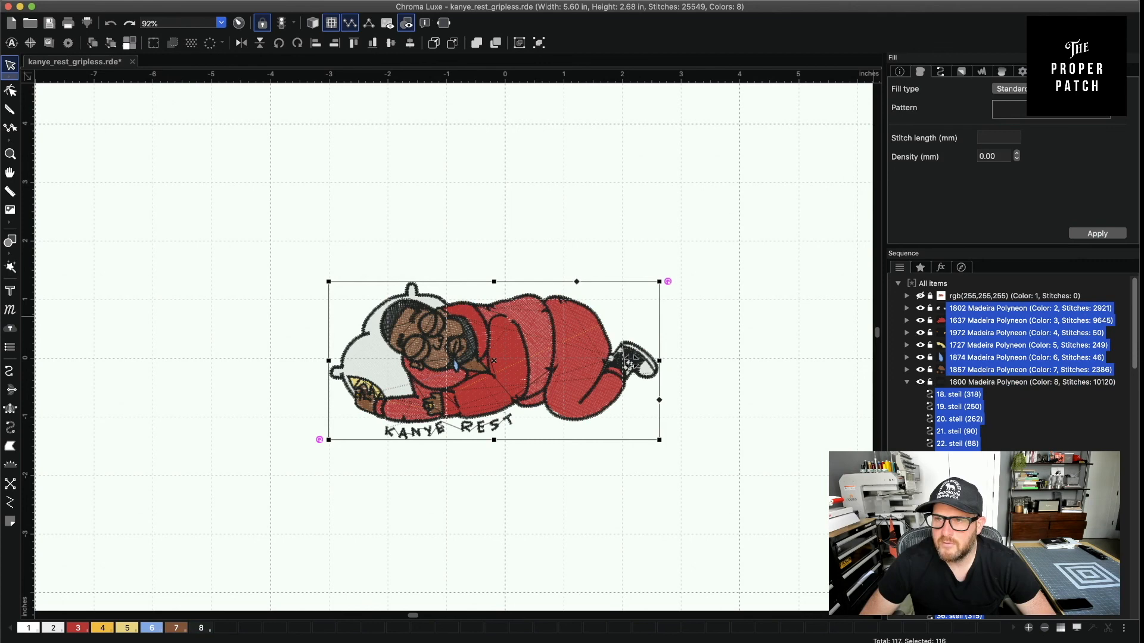
{"action": "left_click", "coordinate": [1022, 71]}
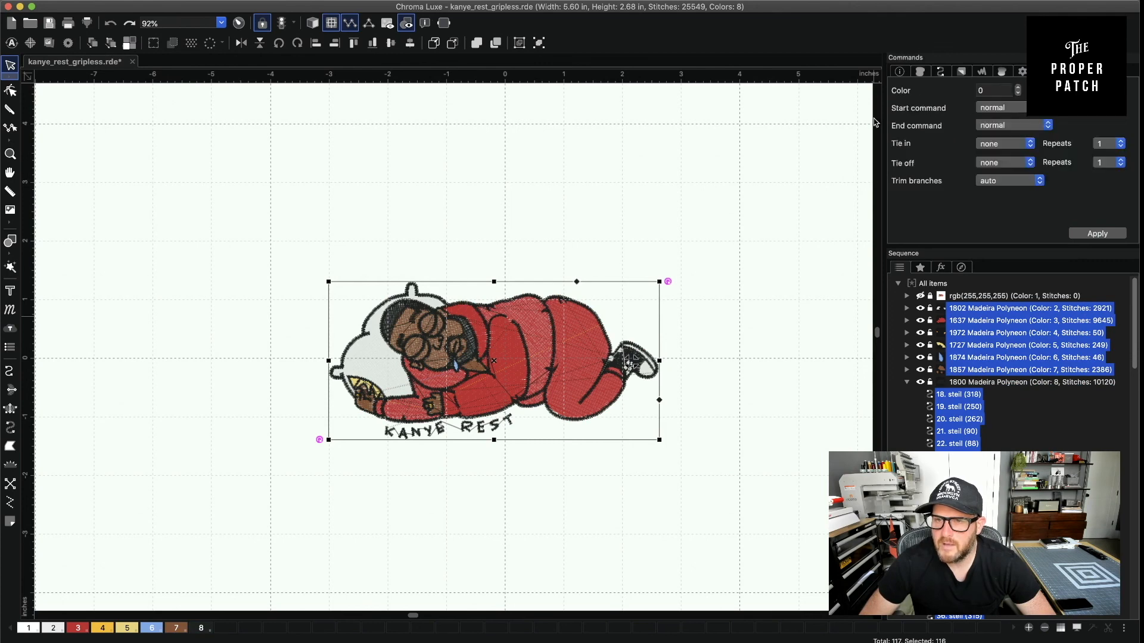
{"action": "left_click", "coordinate": [1016, 126]}
{"action": "left_click", "coordinate": [1020, 146]}
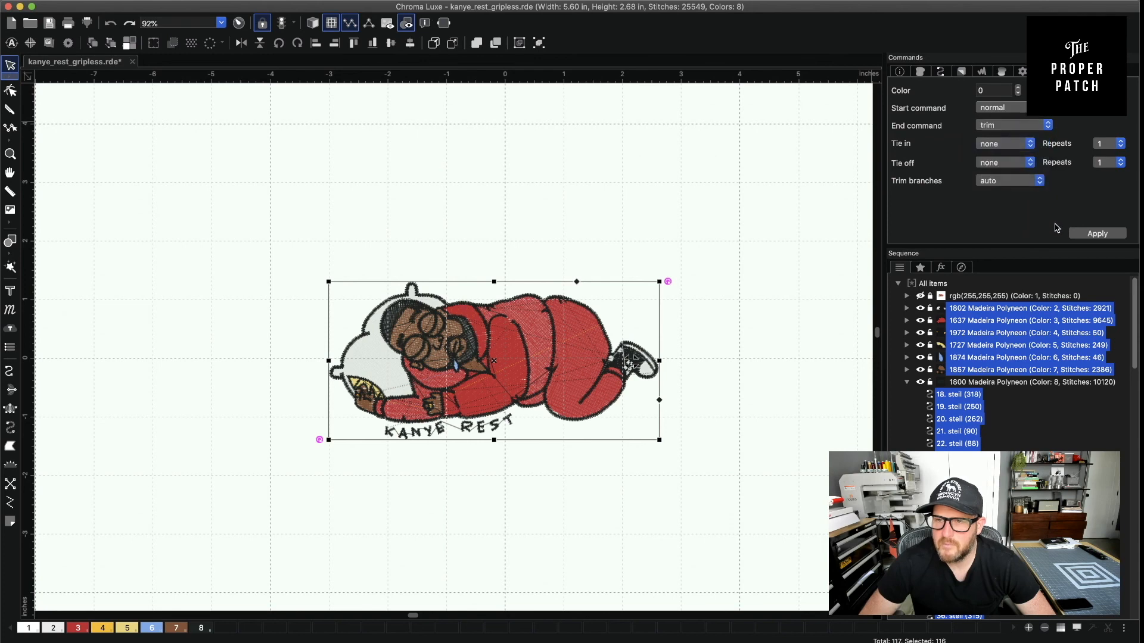
{"action": "left_click", "coordinate": [1097, 233]}
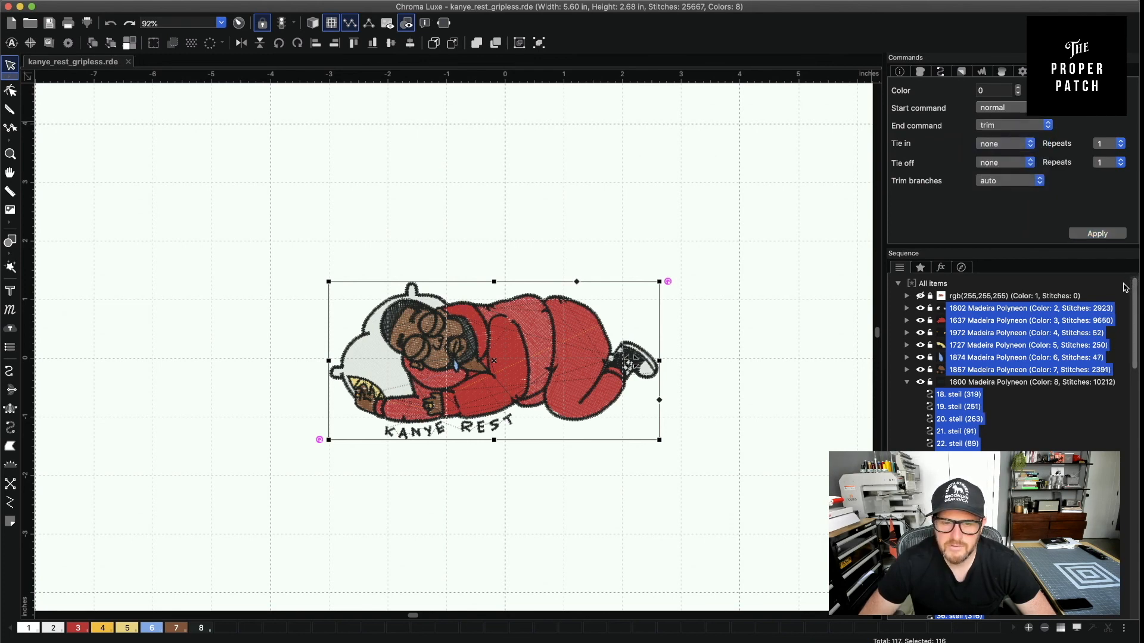
{"action": "left_click", "coordinate": [905, 384]}
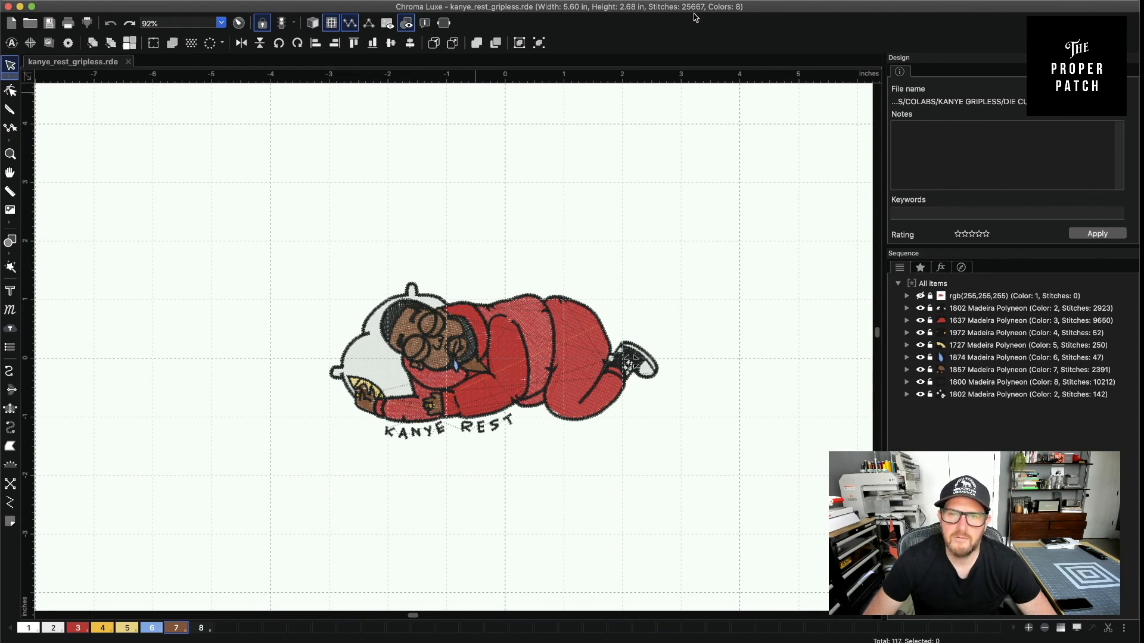
Run the stitch simulation through the whole design to check the sewing order from first to last stitch
{"action": "left_click", "coordinate": [238, 23]}
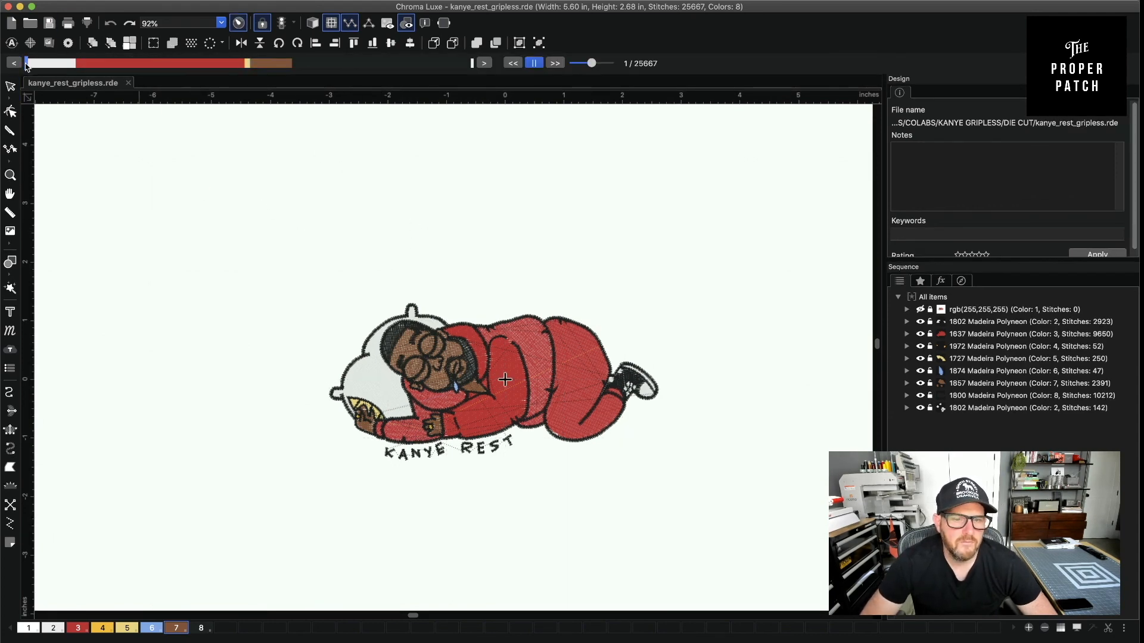
{"action": "left_click_drag", "start_coordinate": [35, 65], "coordinate": [477, 64]}
{"action": "left_click", "coordinate": [317, 64]}
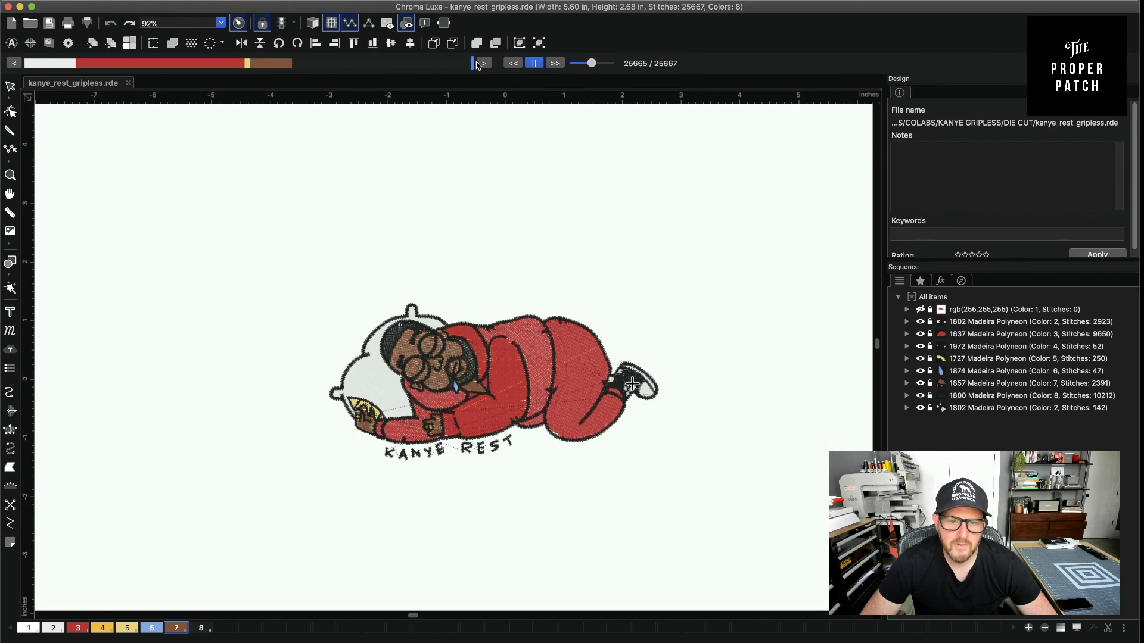
{"action": "left_click", "coordinate": [484, 63]}
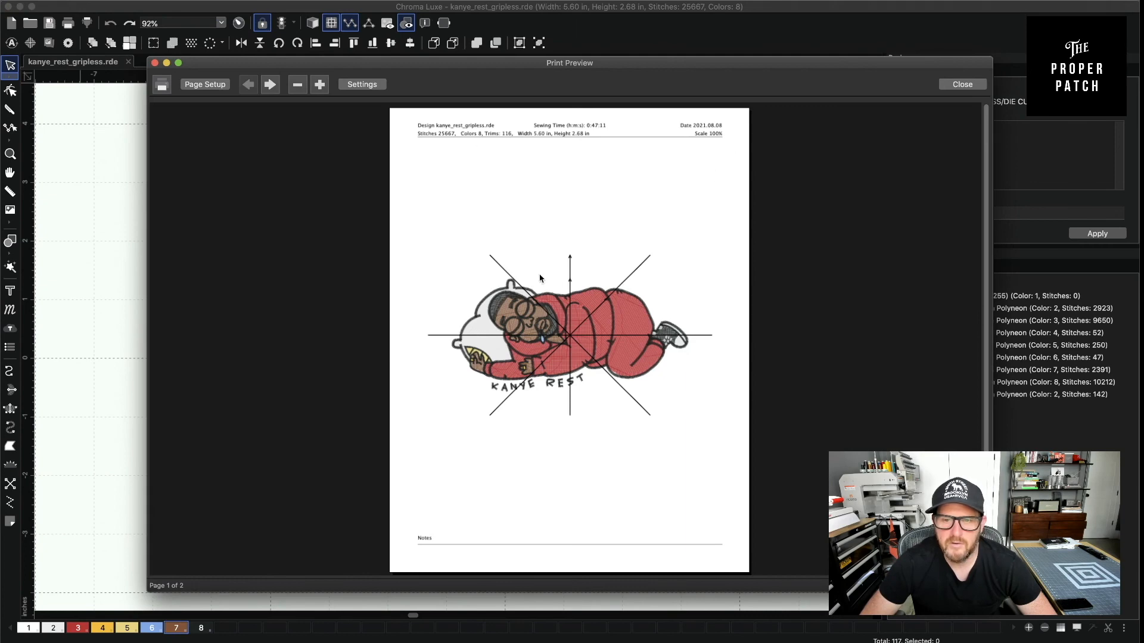
Review both pages of the print preview, including the sewing time, trims and color analysis, and close it
{"action": "scroll", "coordinate": [991, 241], "scroll_direction": "down", "scroll_amount": 1}
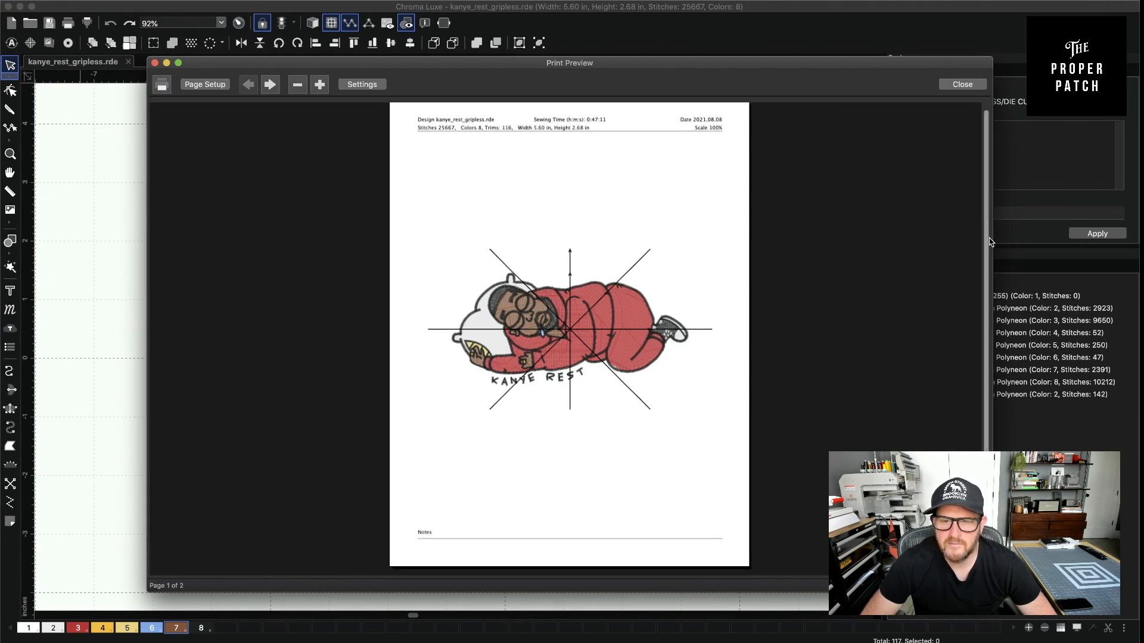
{"action": "scroll", "coordinate": [970, 141], "scroll_direction": "up", "scroll_amount": 1}
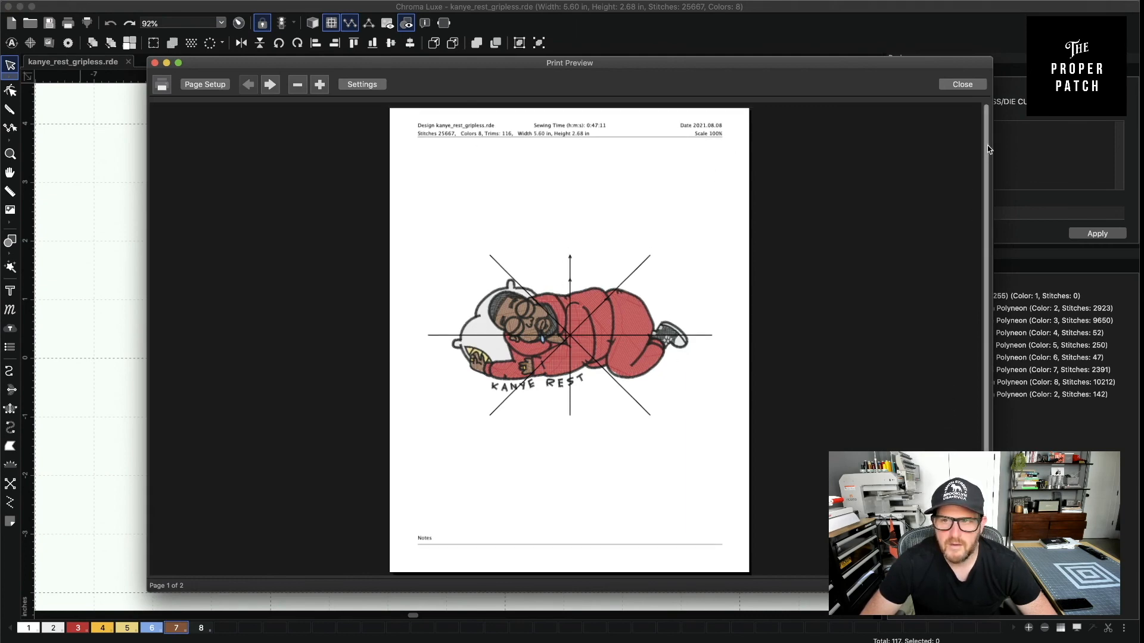
{"action": "scroll", "coordinate": [991, 172], "scroll_direction": "down", "scroll_amount": 1}
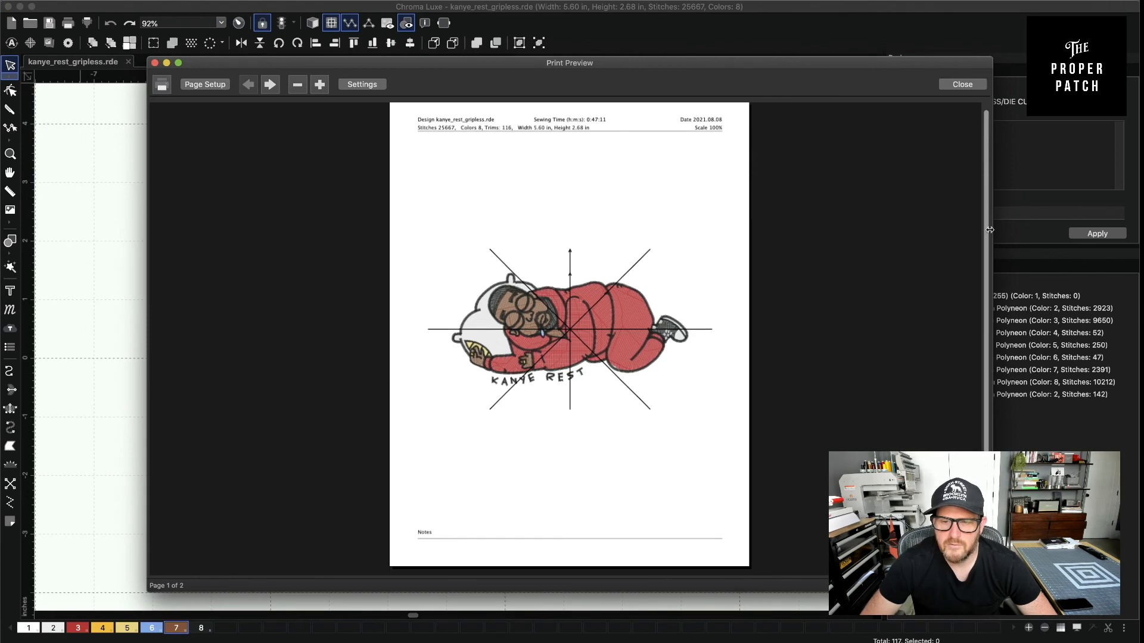
{"action": "left_click", "coordinate": [269, 84]}
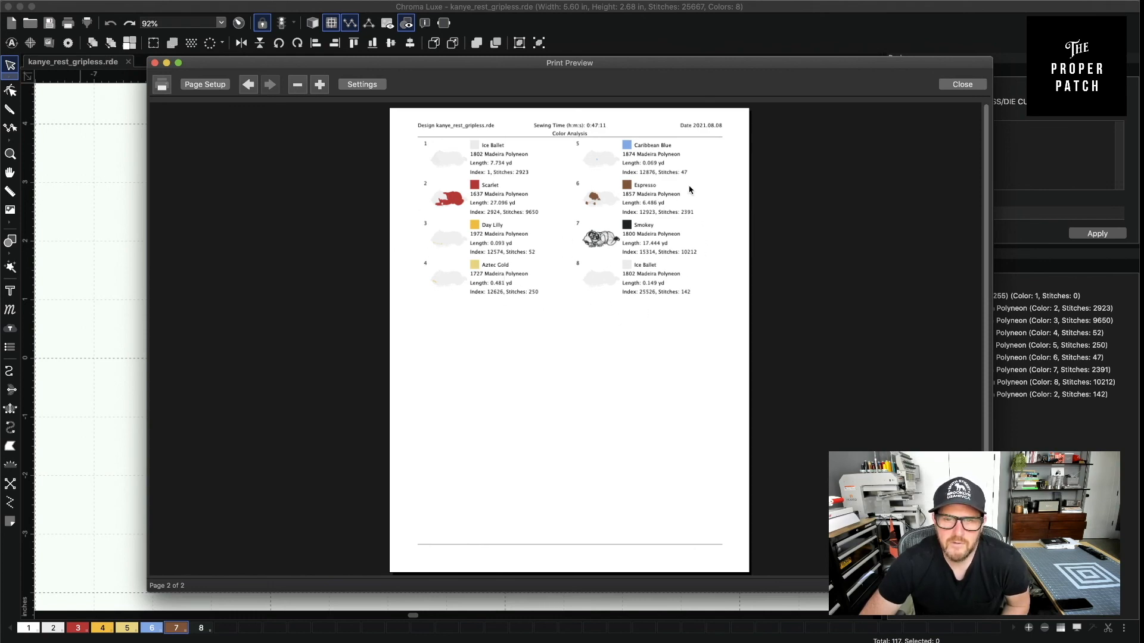
{"action": "left_click", "coordinate": [955, 87]}
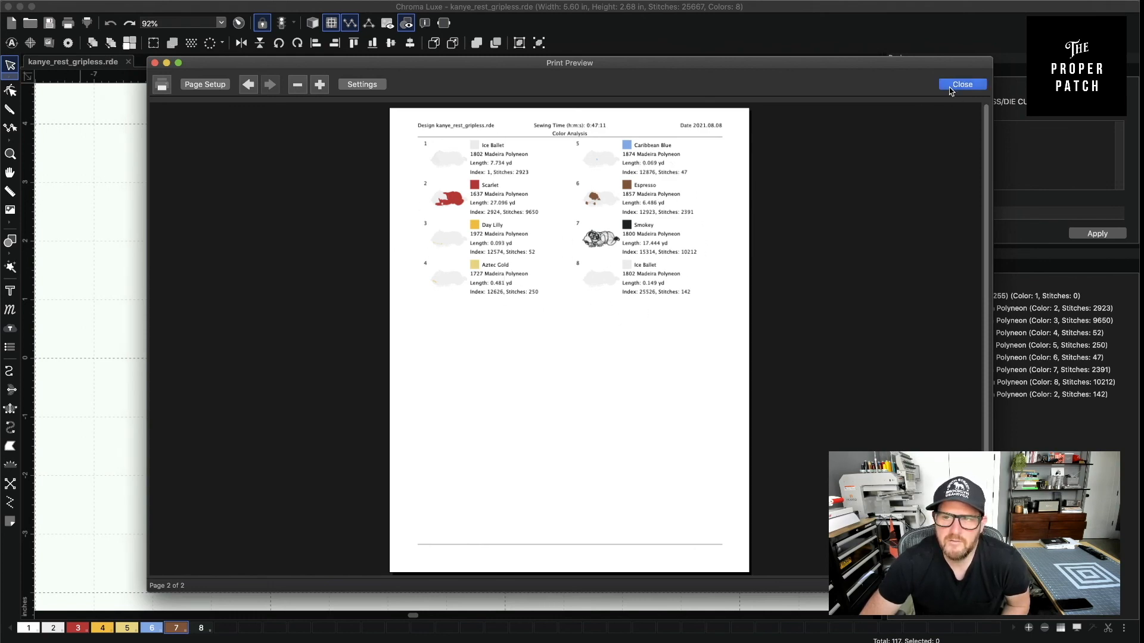